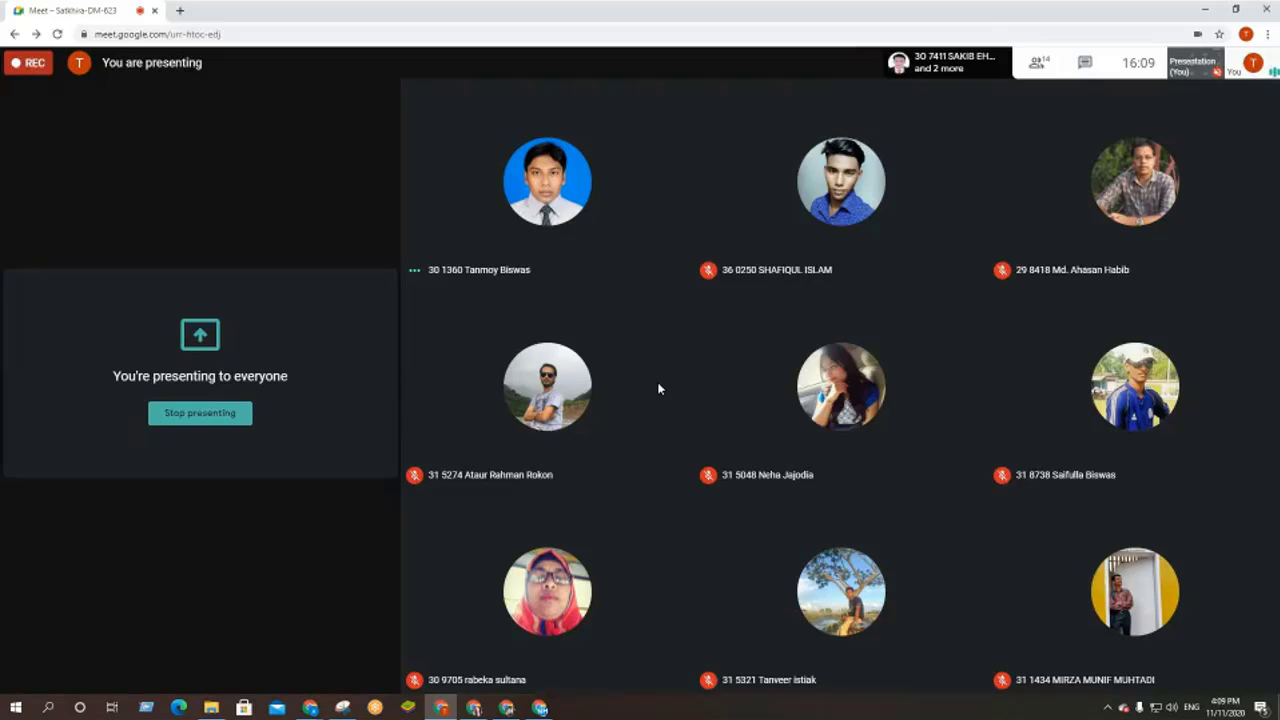
# - Switch to the browser showing the MyLead affiliate dashboard with its earnings statistics
pyautogui.click(475, 708)
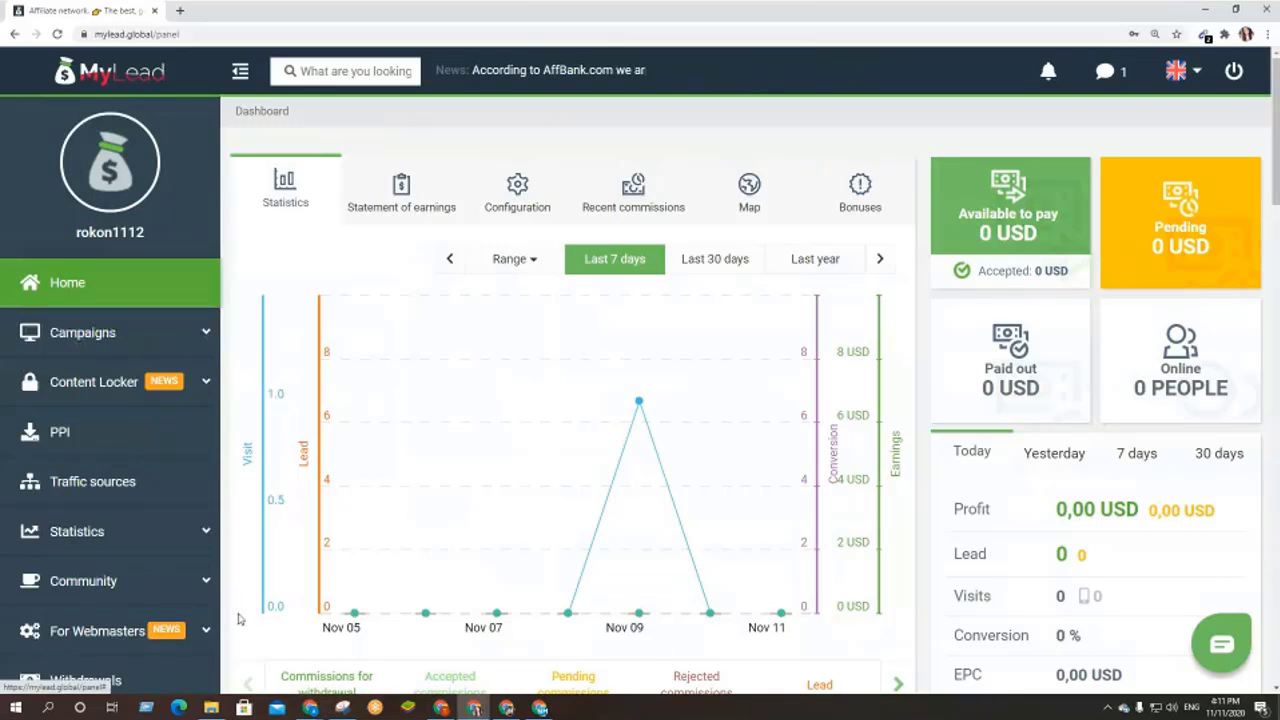
# - Expand Campaigns and open Your configurations to list the Keto Guru - PL program
pyautogui.click(145, 350)
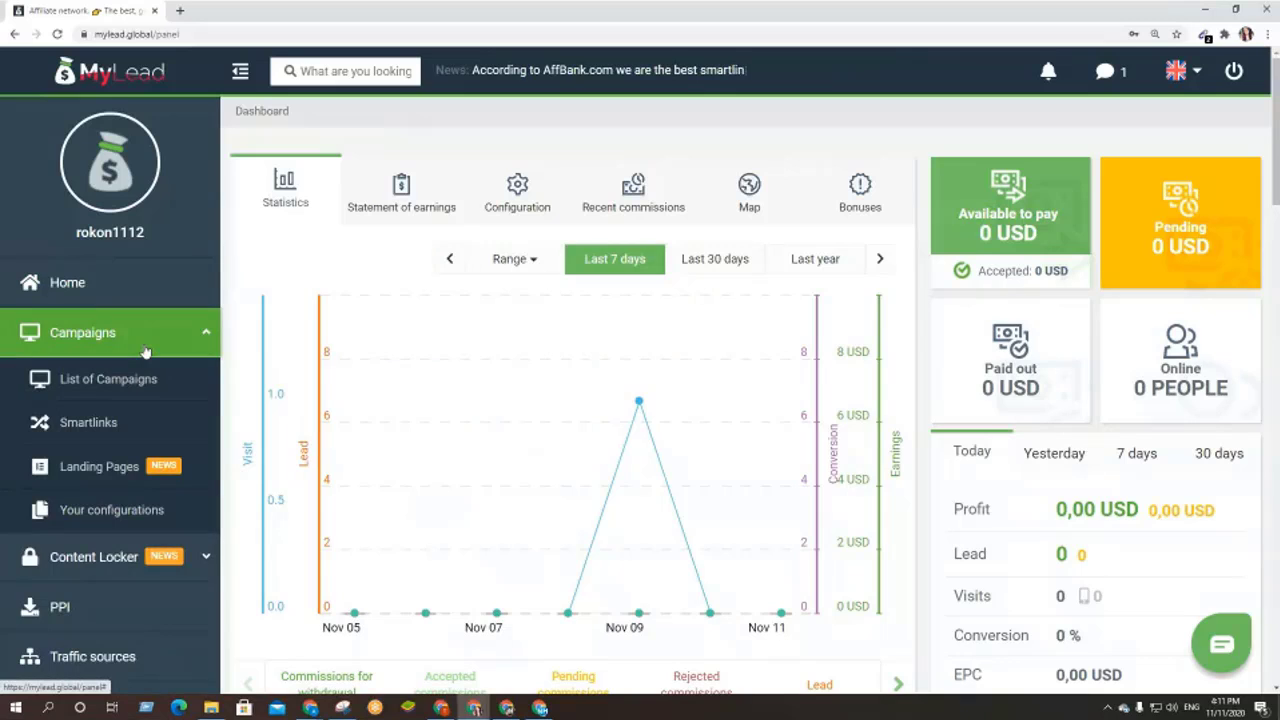
pyautogui.scroll(-2, 117, 470)
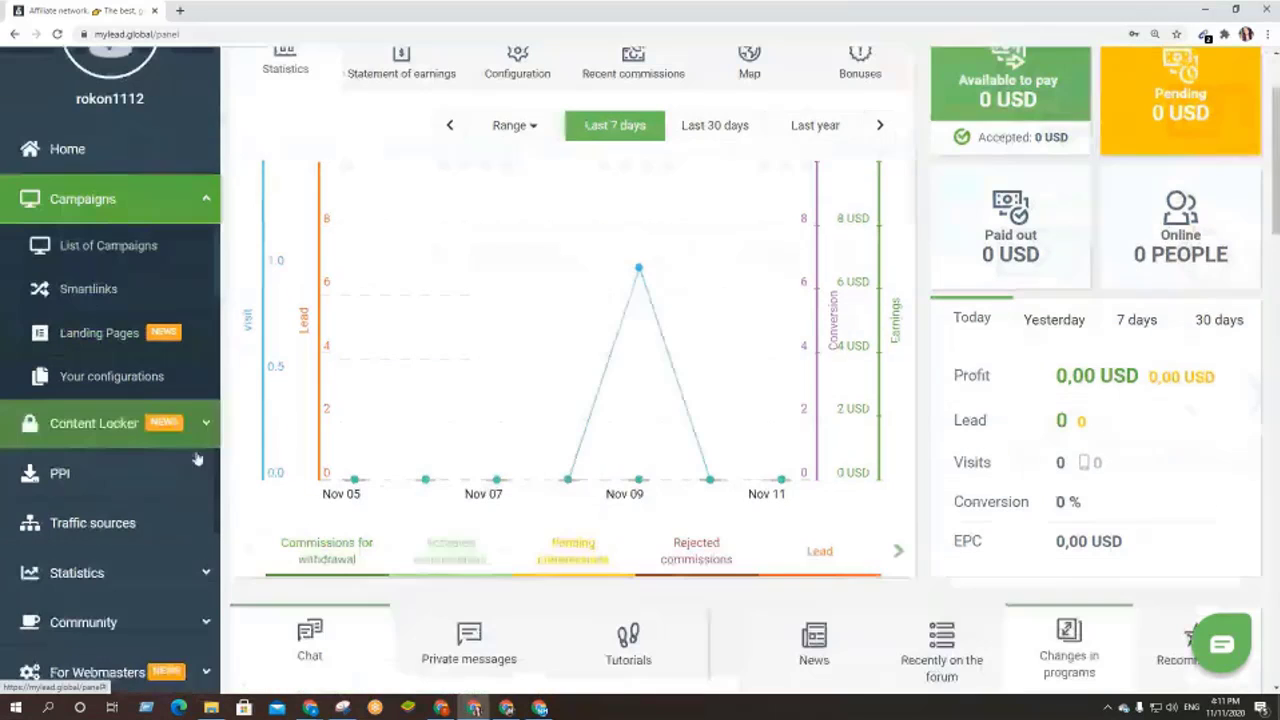
pyautogui.click(102, 386)
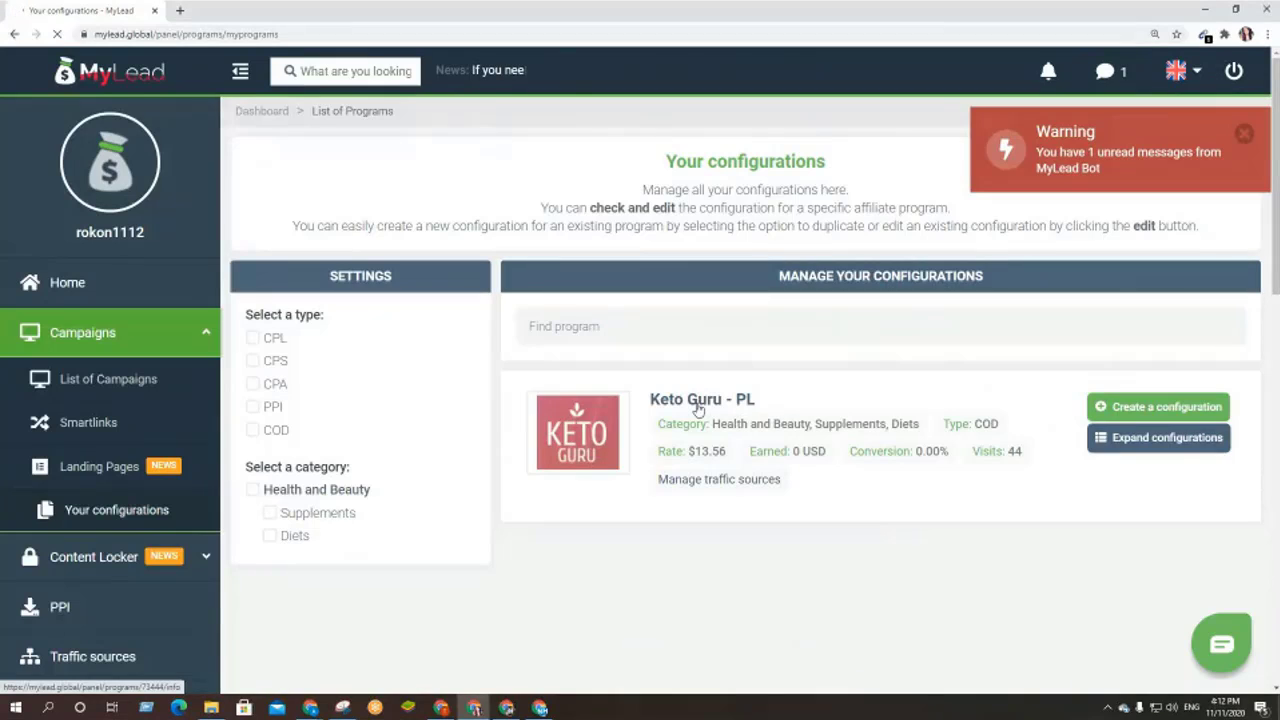
# - Open the Keto Guru - PL program page and select the Default configuration's tracking link
pyautogui.click(698, 408)
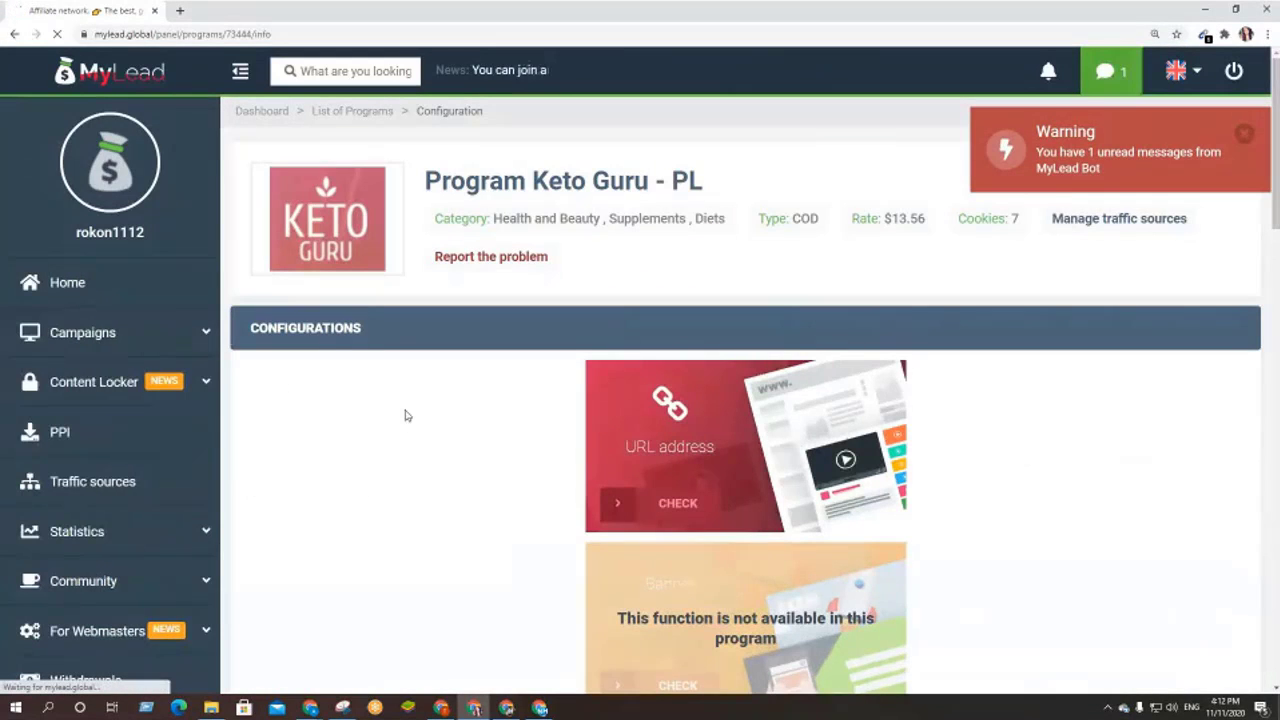
pyautogui.scroll(-1, 405, 415)
pyautogui.scroll(-9, 405, 415)
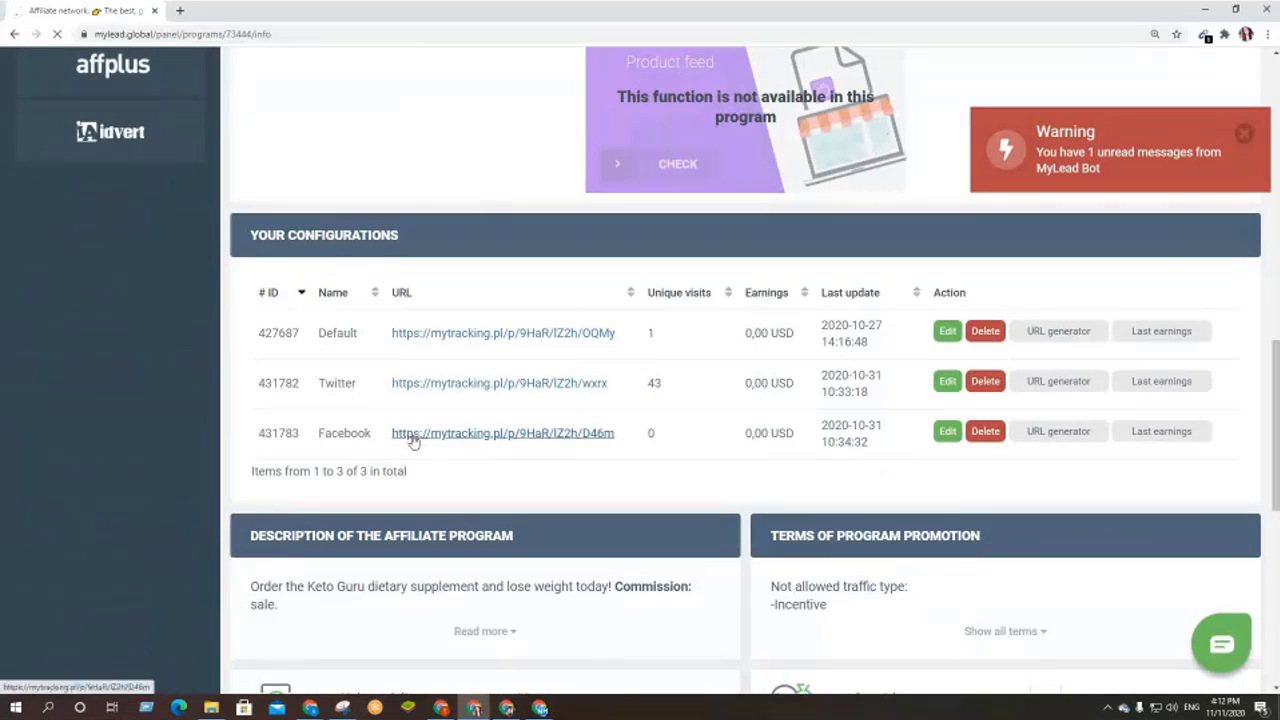
pyautogui.moveTo(392, 333); pyautogui.dragTo(622, 337)
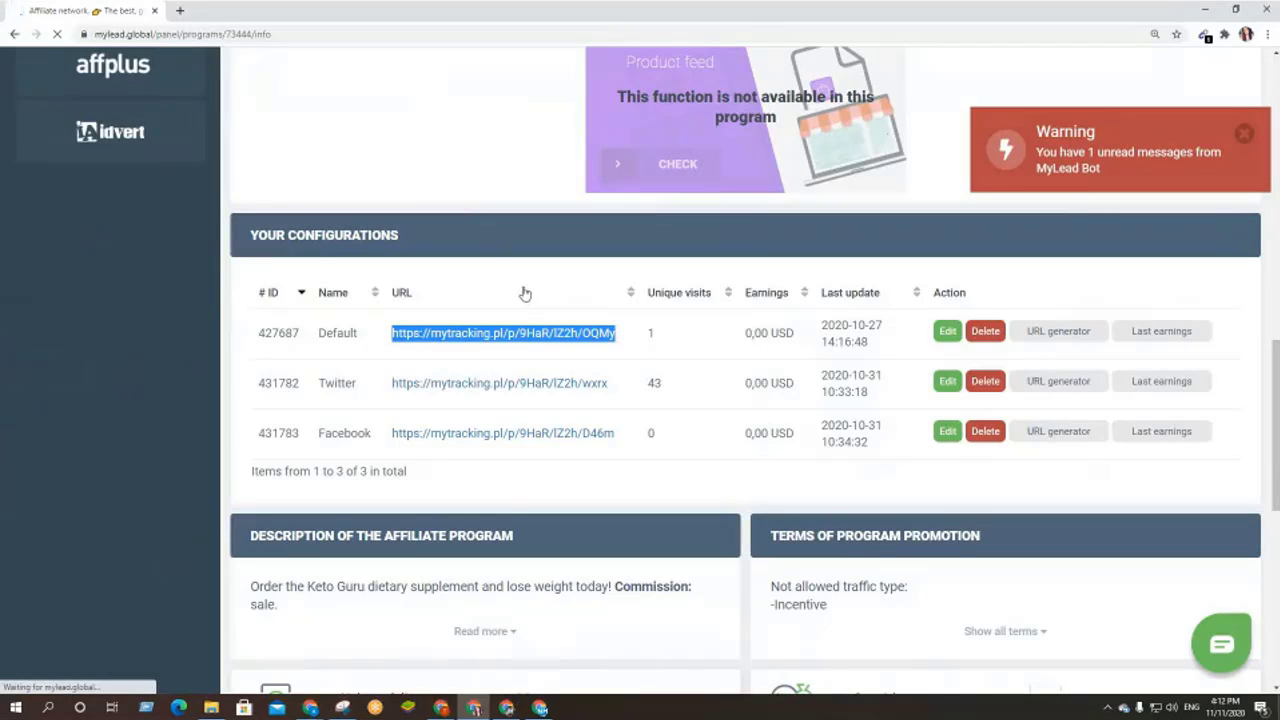
pyautogui.click(485, 243)
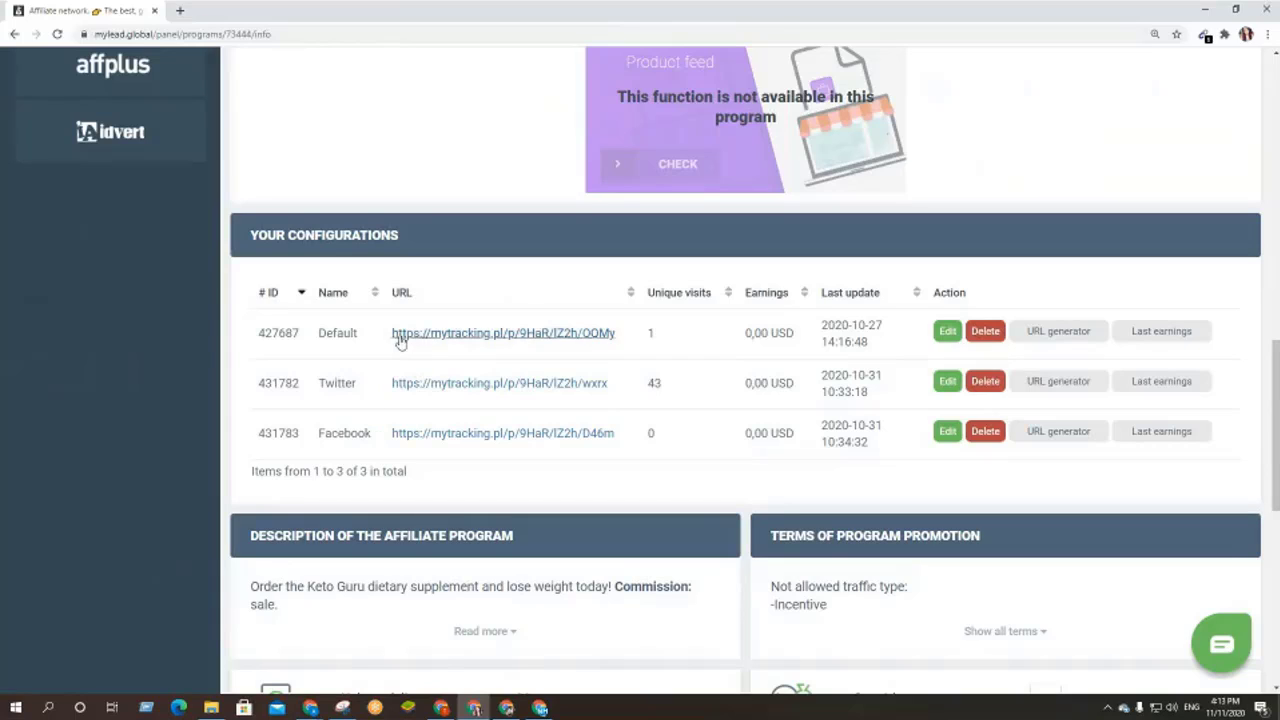
pyautogui.moveTo(393, 335); pyautogui.dragTo(621, 348)
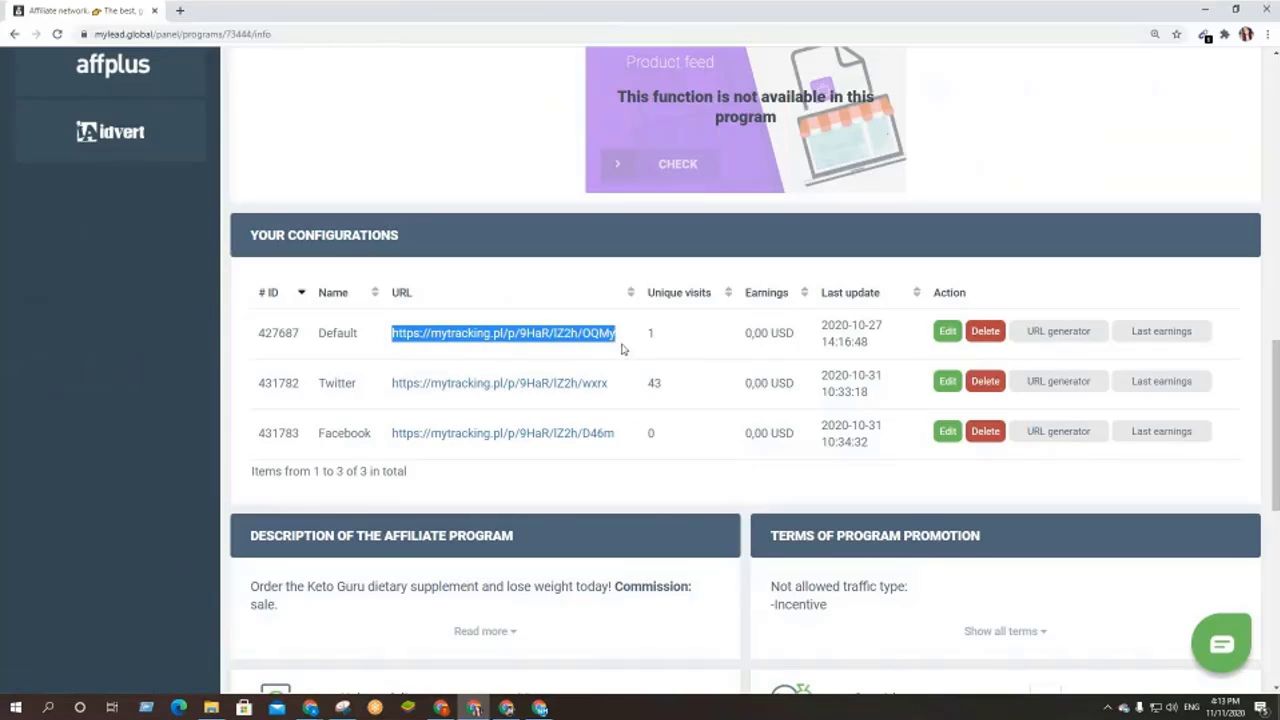
# - Load the copied Keto Guru tracking link in a new browser tab
pyautogui.click(180, 10)
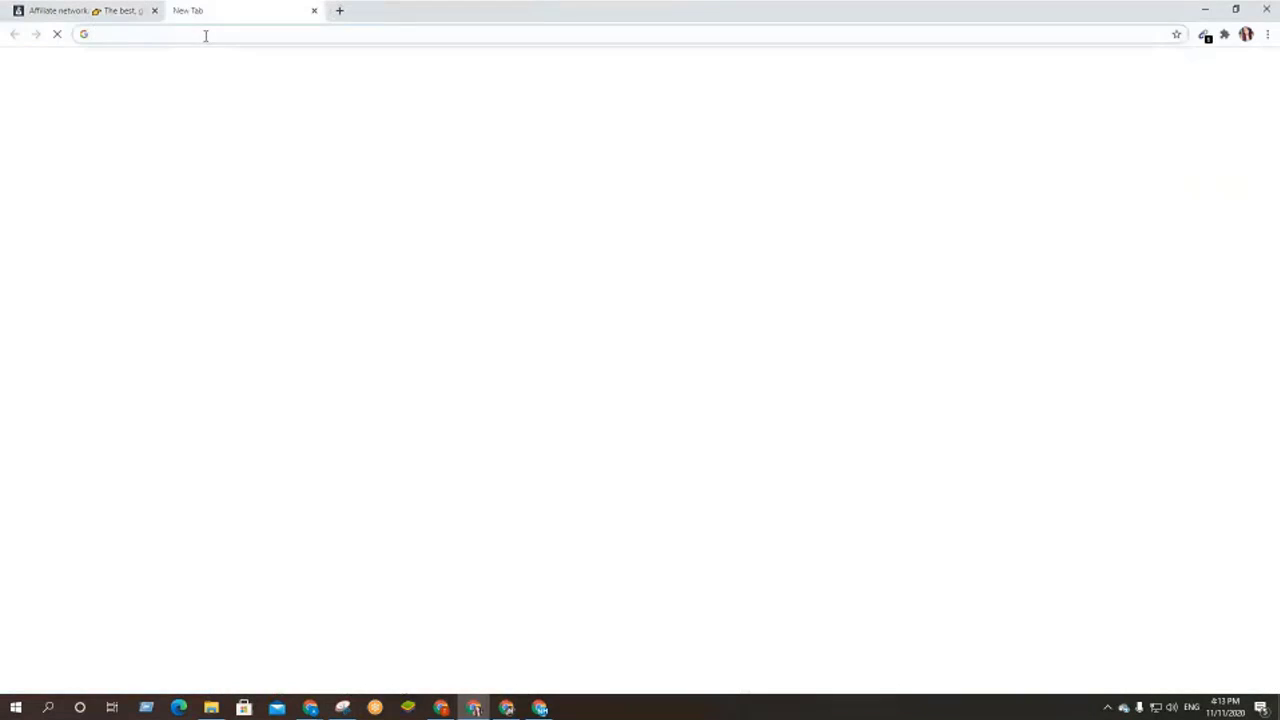
pyautogui.click(205, 35)
pyautogui.write('https://mytracking.pl/p/9HaR/IZ2F/OQMy')
pyautogui.press('Return')
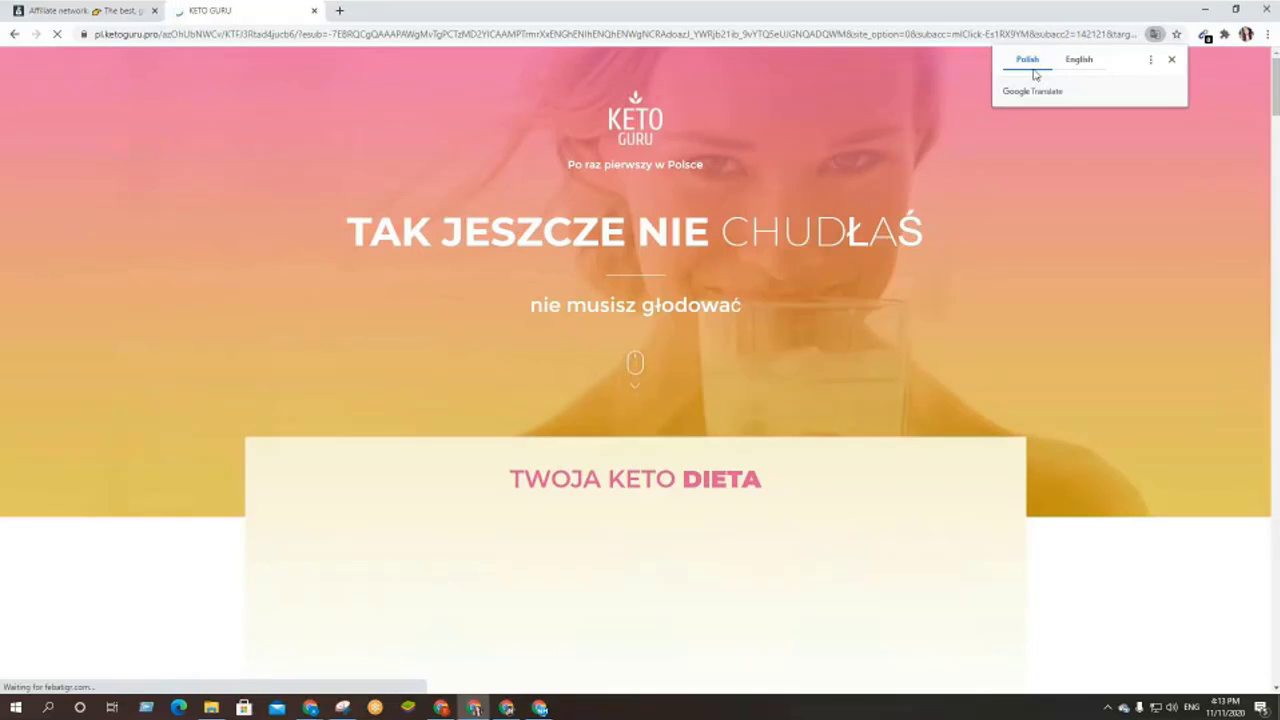
# - Dismiss the translation and notification prompts and scroll through the Polish KETO GURU page
pyautogui.click(1171, 60)
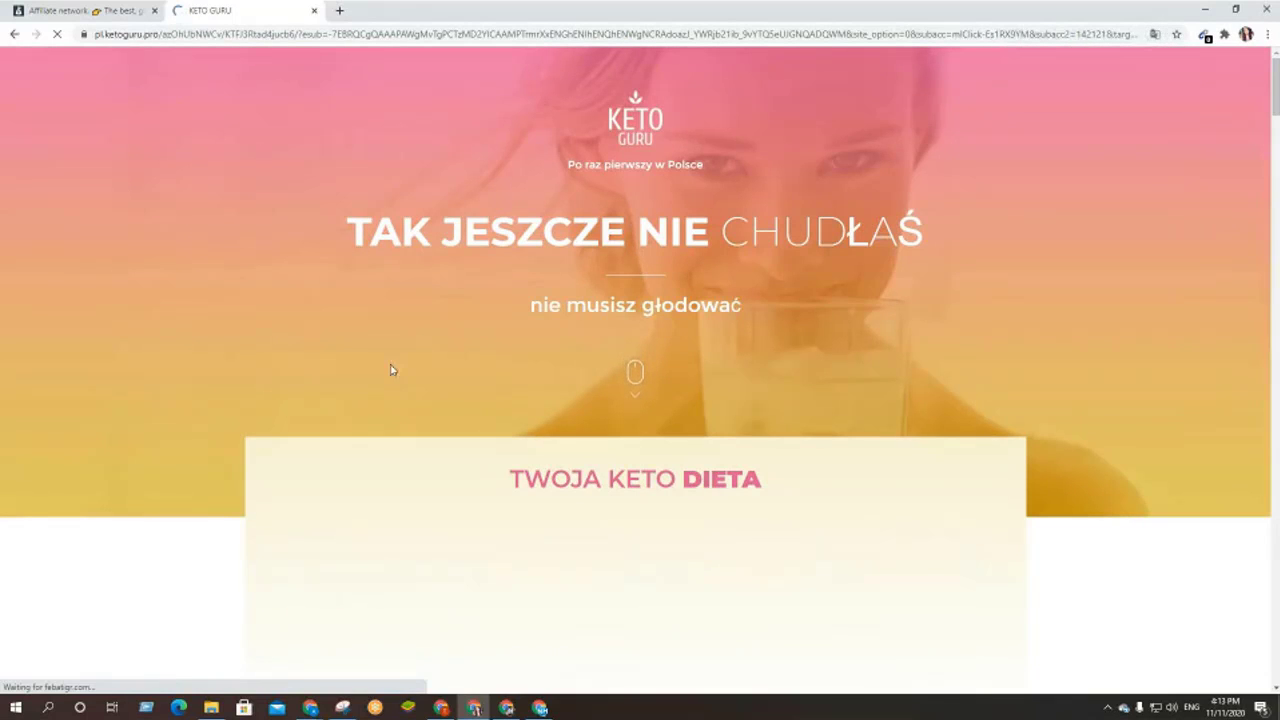
pyautogui.scroll(-1, 392, 372)
pyautogui.scroll(-2, 391, 378)
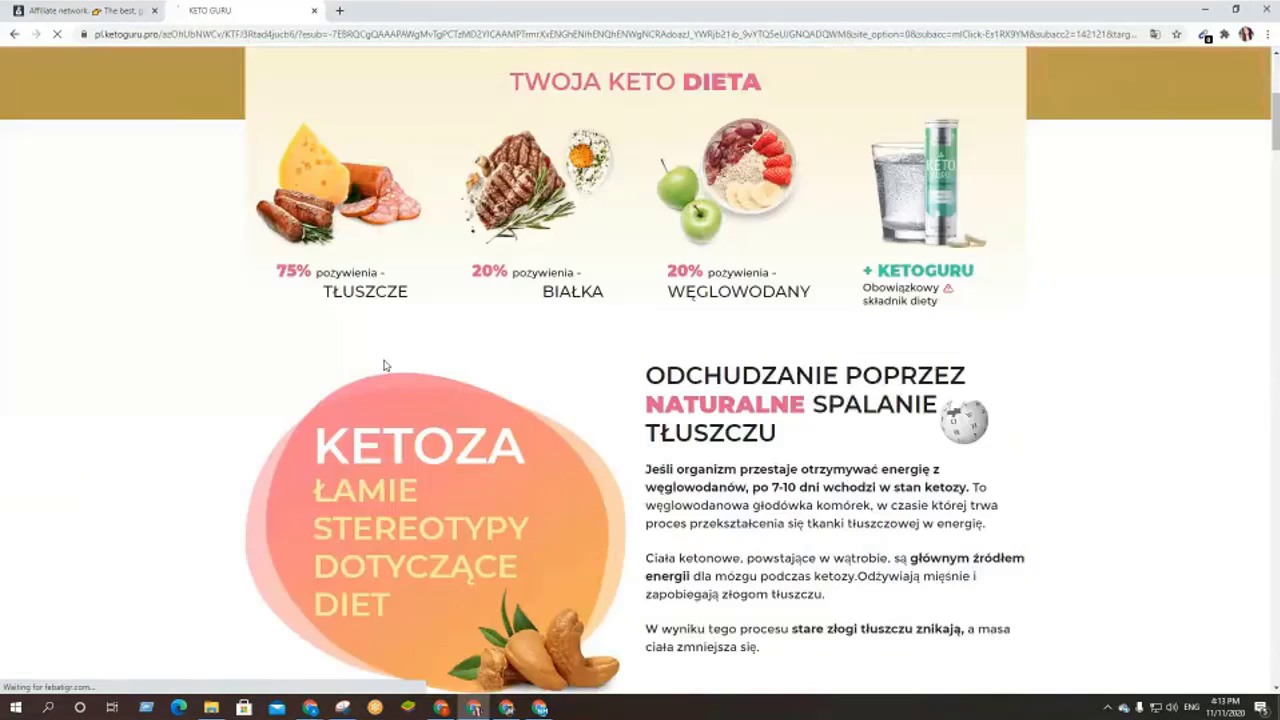
pyautogui.scroll(-3, 384, 366)
pyautogui.click(275, 55)
pyautogui.scroll(2, 532, 461)
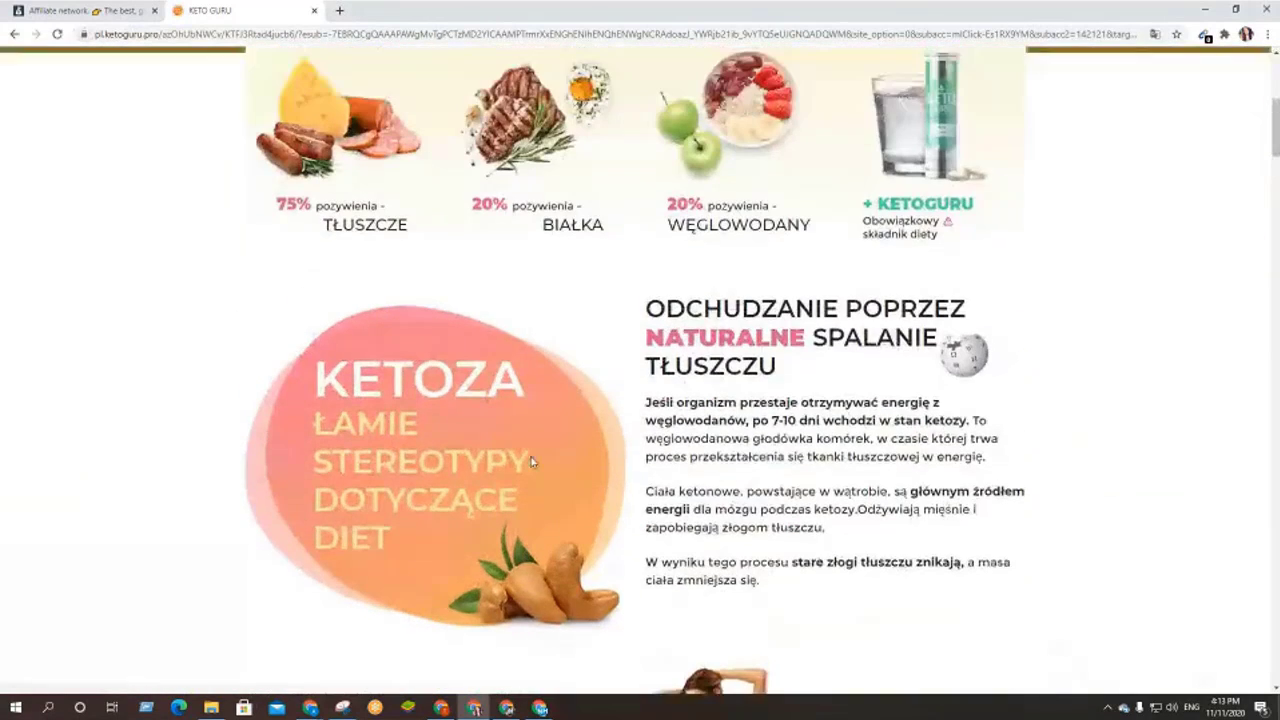
pyautogui.scroll(1, 532, 461)
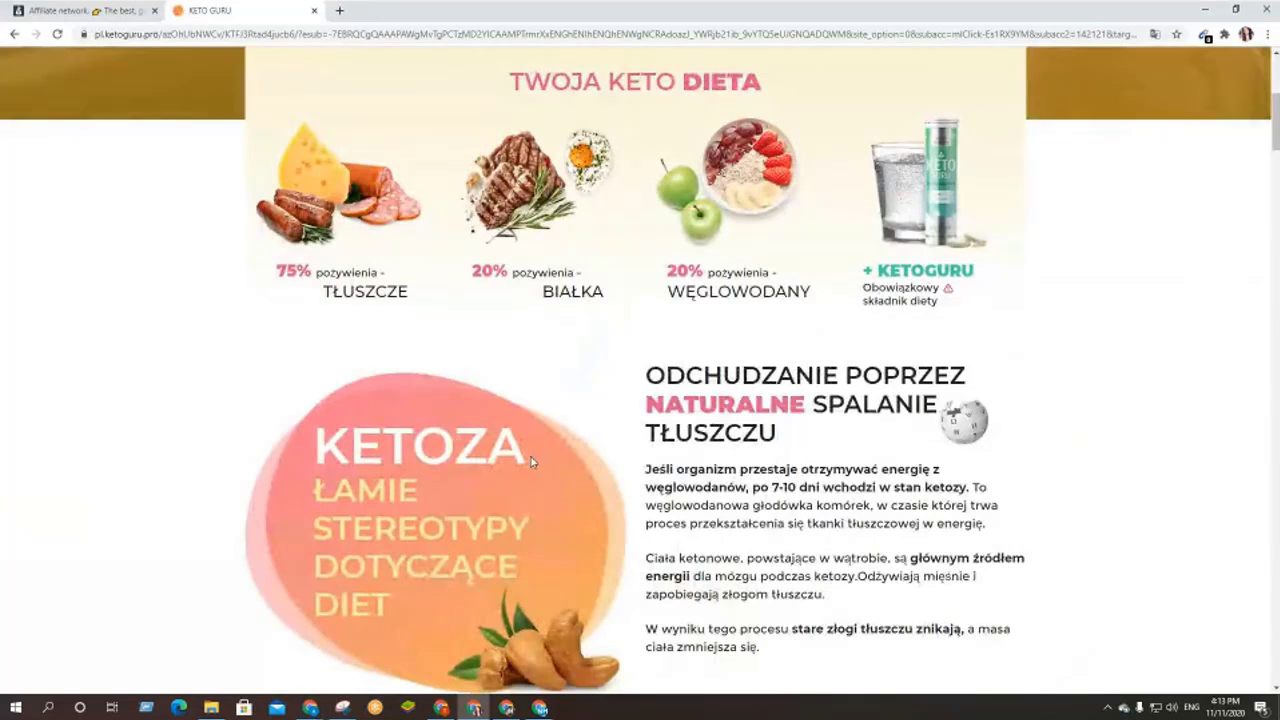
pyautogui.scroll(4, 497, 466)
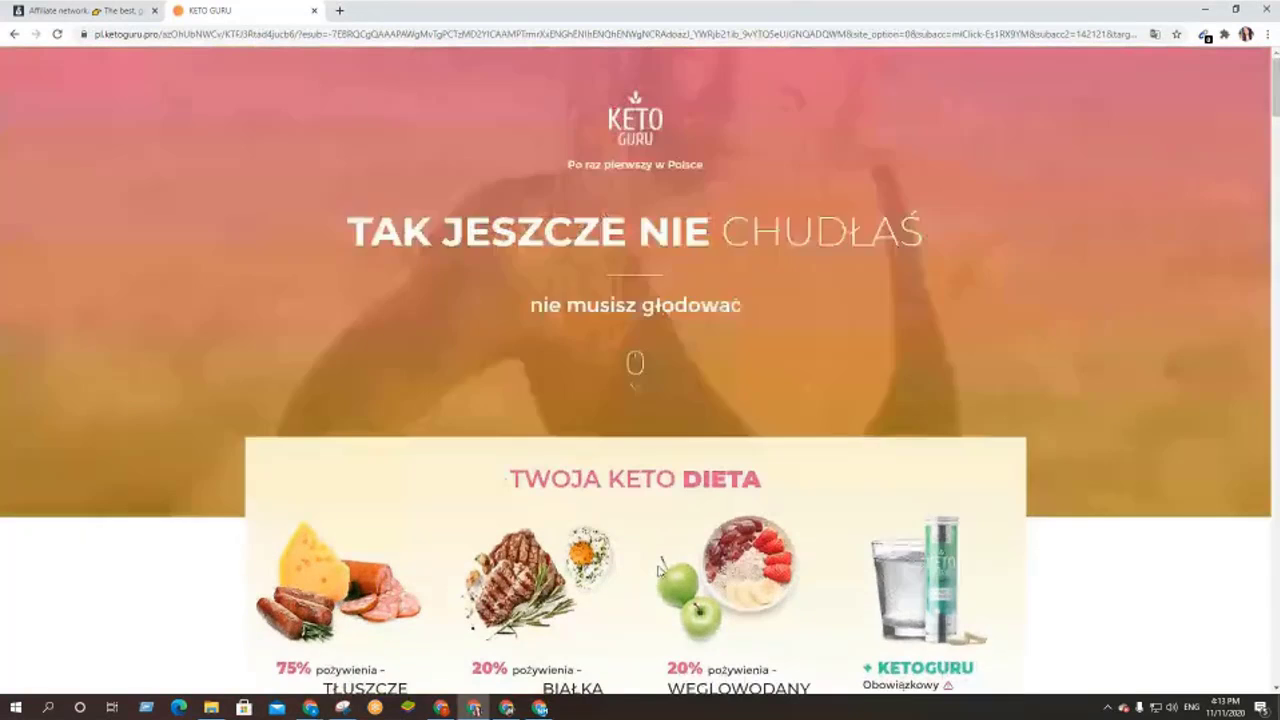
pyautogui.scroll(-1, 660, 570)
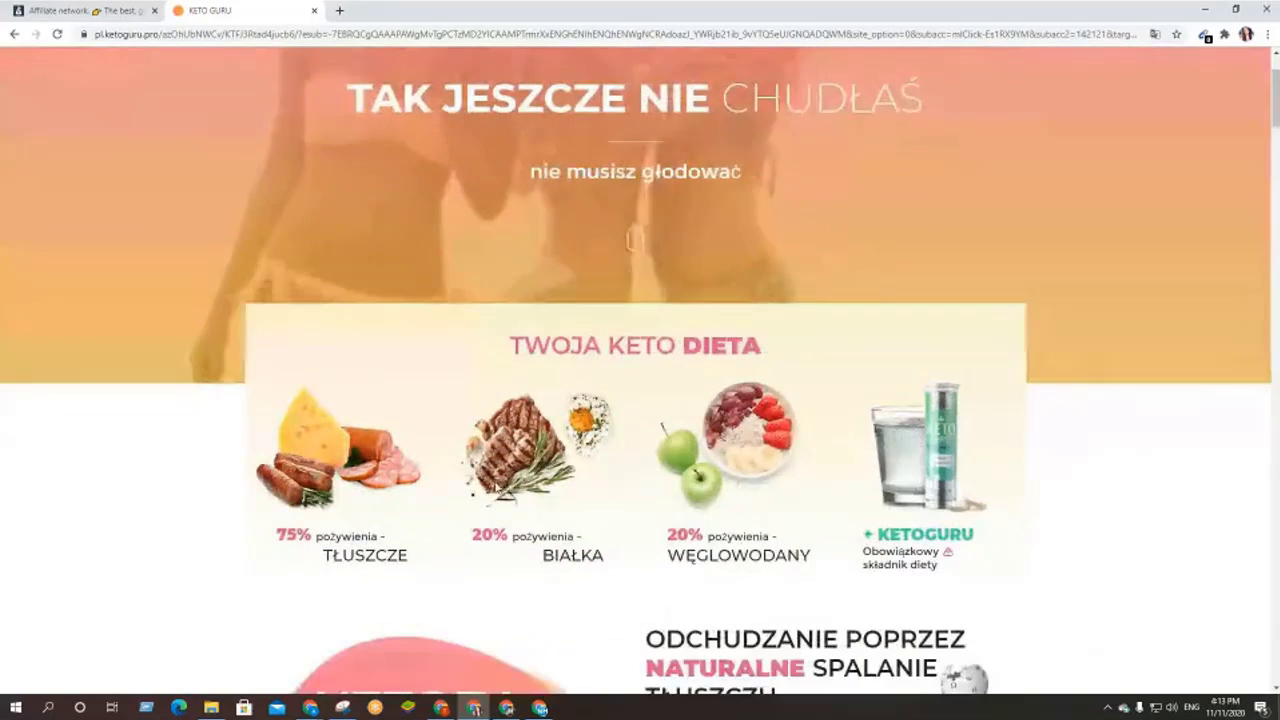
pyautogui.scroll(-1, 518, 504)
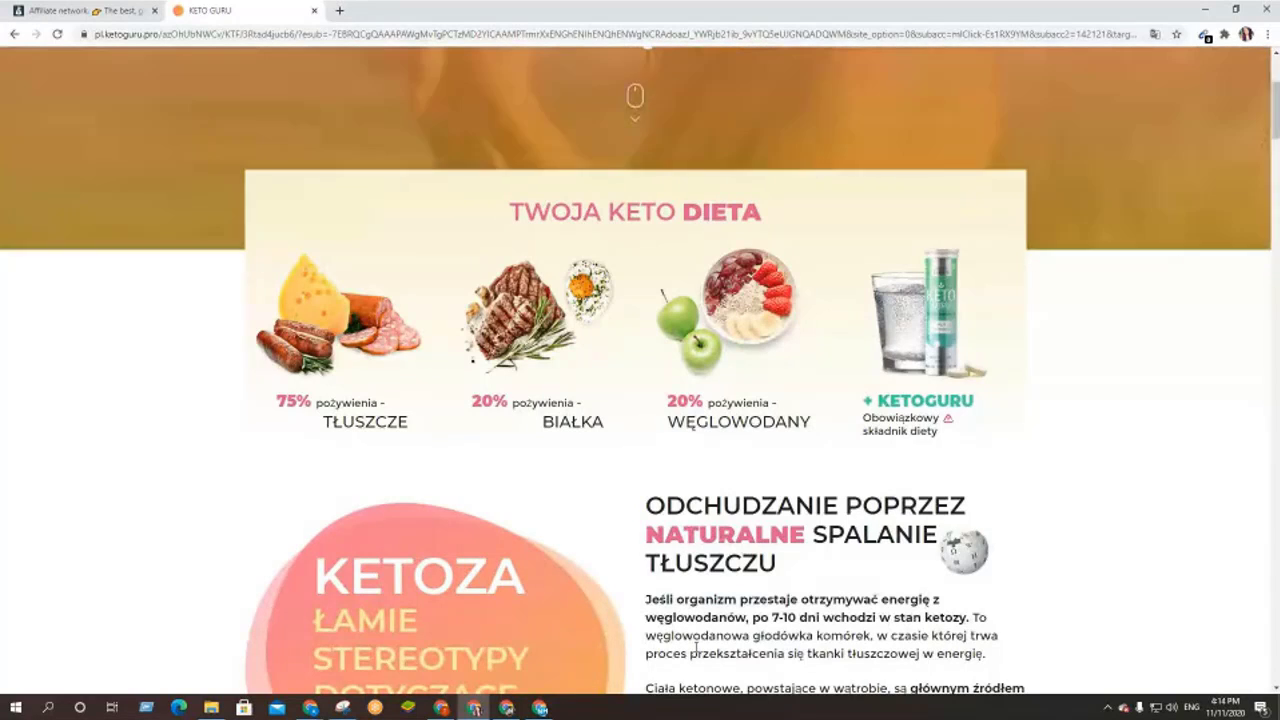
pyautogui.scroll(-1, 735, 600)
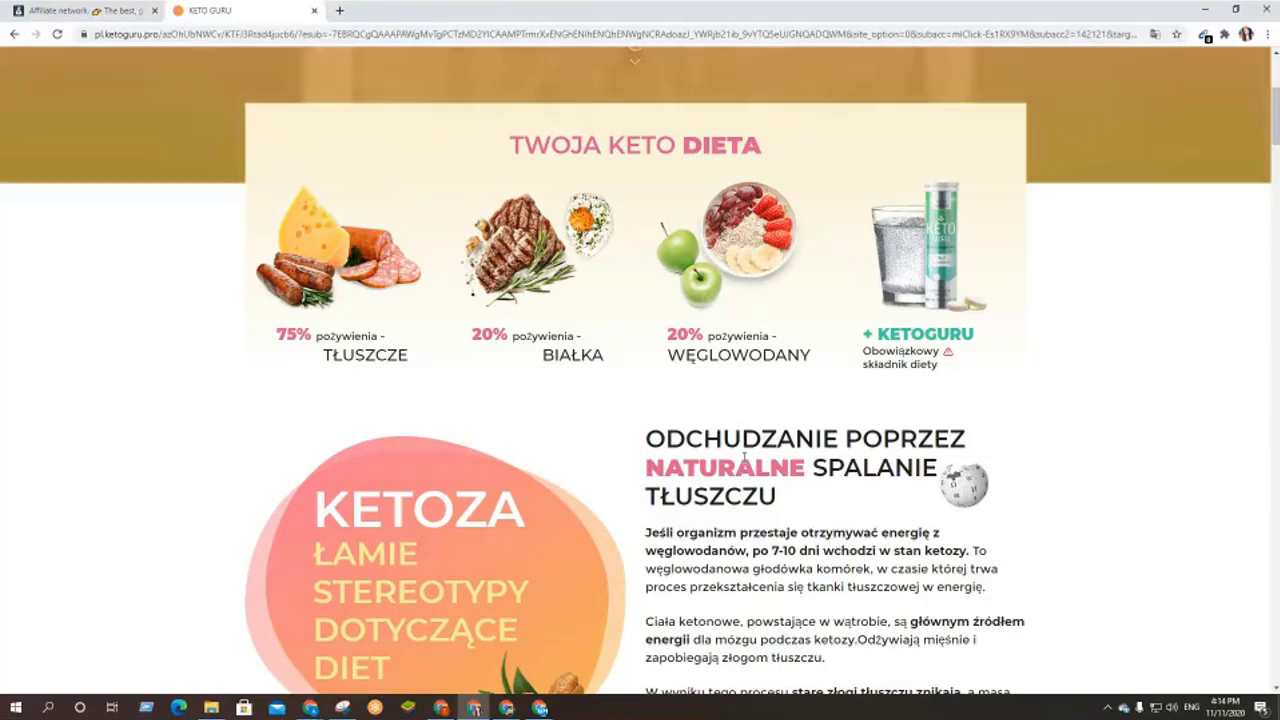
# - Highlight the ODCHUDZANIE POPRZEZ NATURALNE SPALANIE TŁUSZCZU heading and its paragraphs, then open an empty tab
pyautogui.scroll(-1, 678, 430)
pyautogui.moveTo(678, 430); pyautogui.dragTo(851, 508)
pyautogui.scroll(2, 851, 508)
pyautogui.scroll(-1, 700, 500)
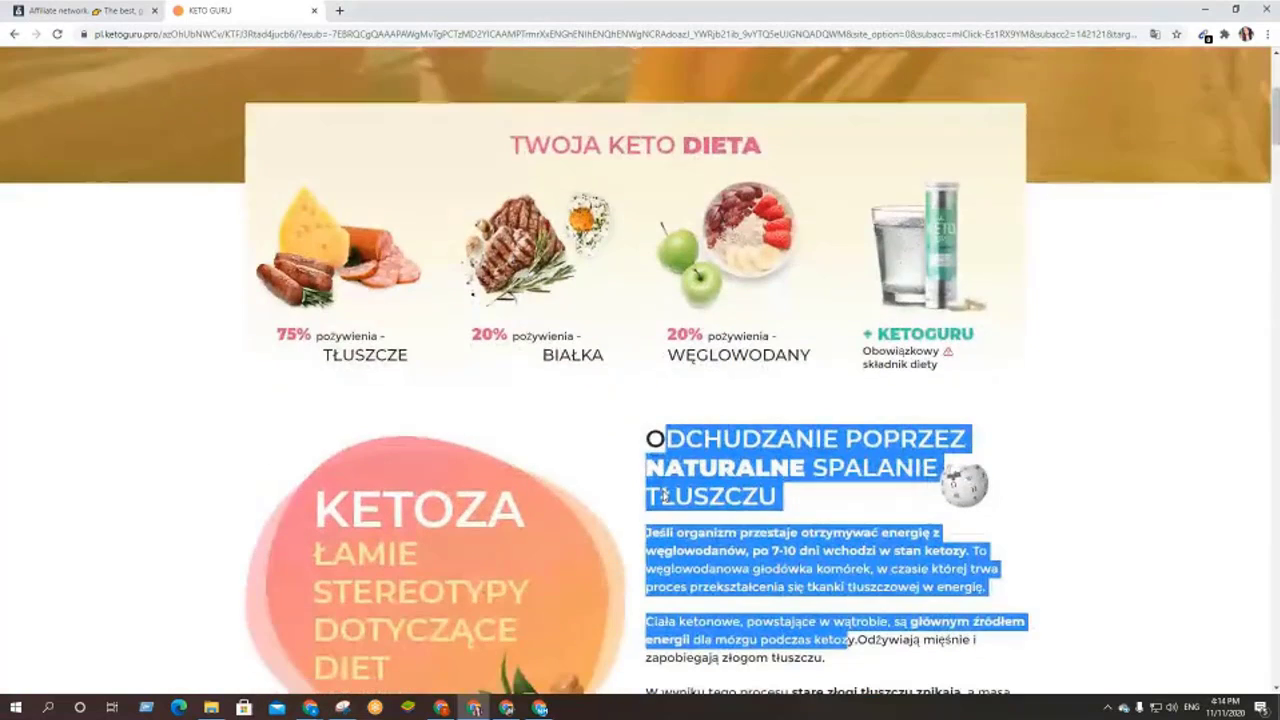
pyautogui.scroll(-1, 665, 490)
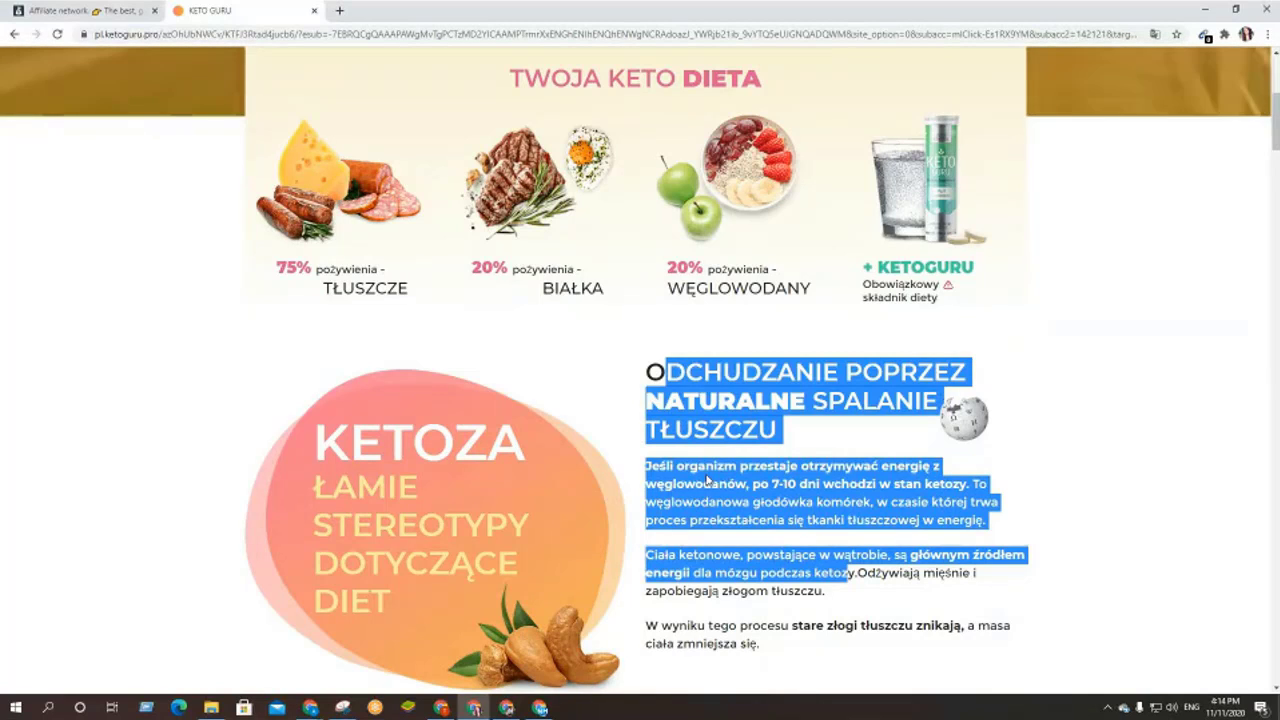
pyautogui.click(337, 12)
# - Search Google for 'wix' and scroll the results to the Wix.com website builder
pyautogui.click(331, 34)
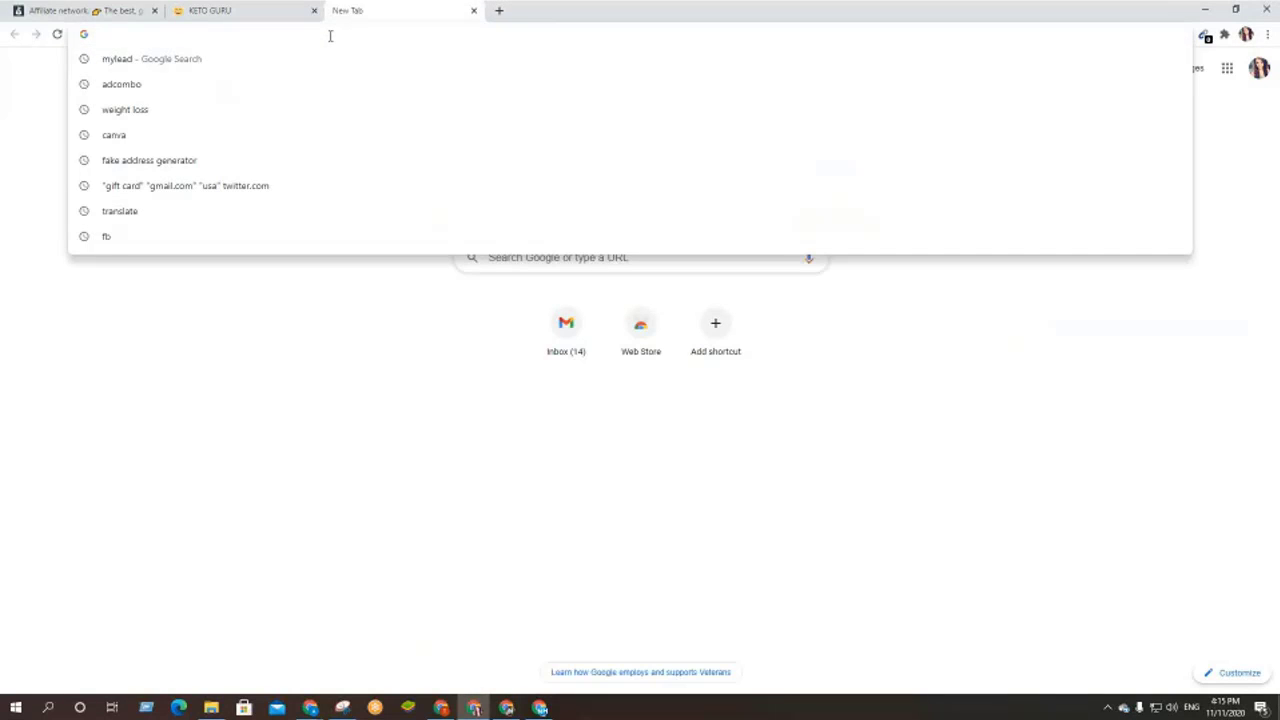
pyautogui.write('wix')
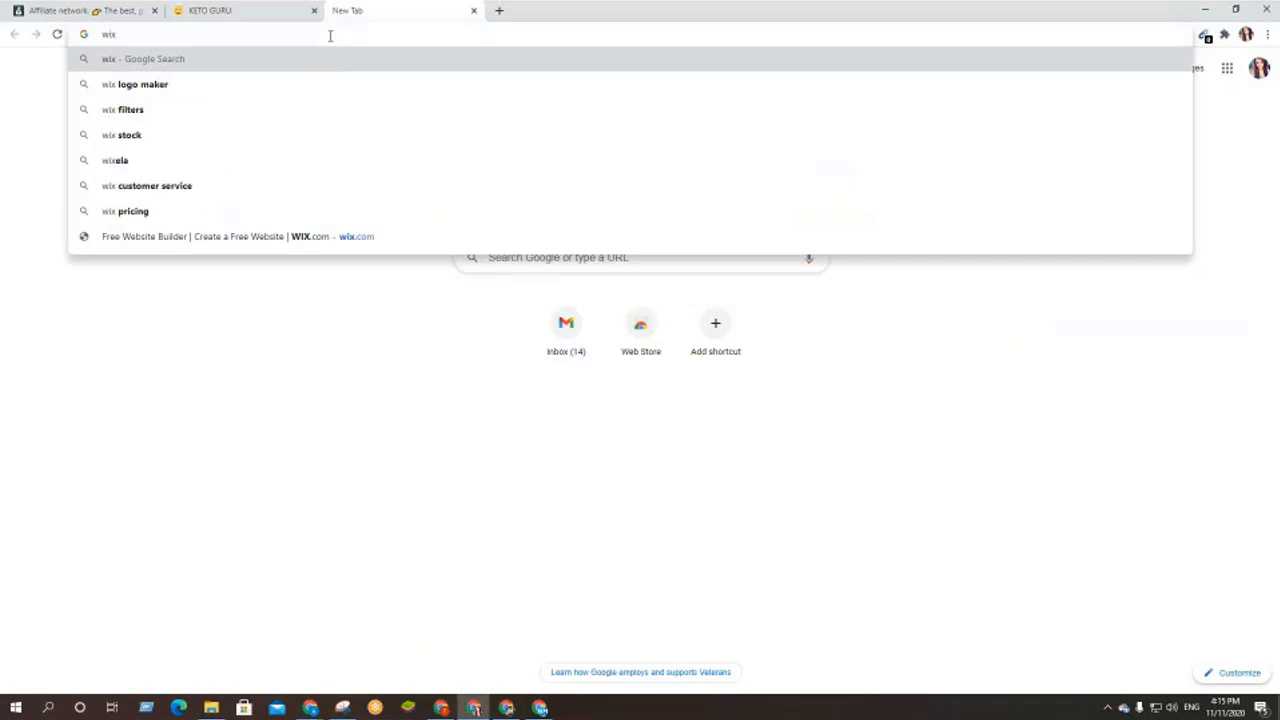
pyautogui.press('Return')
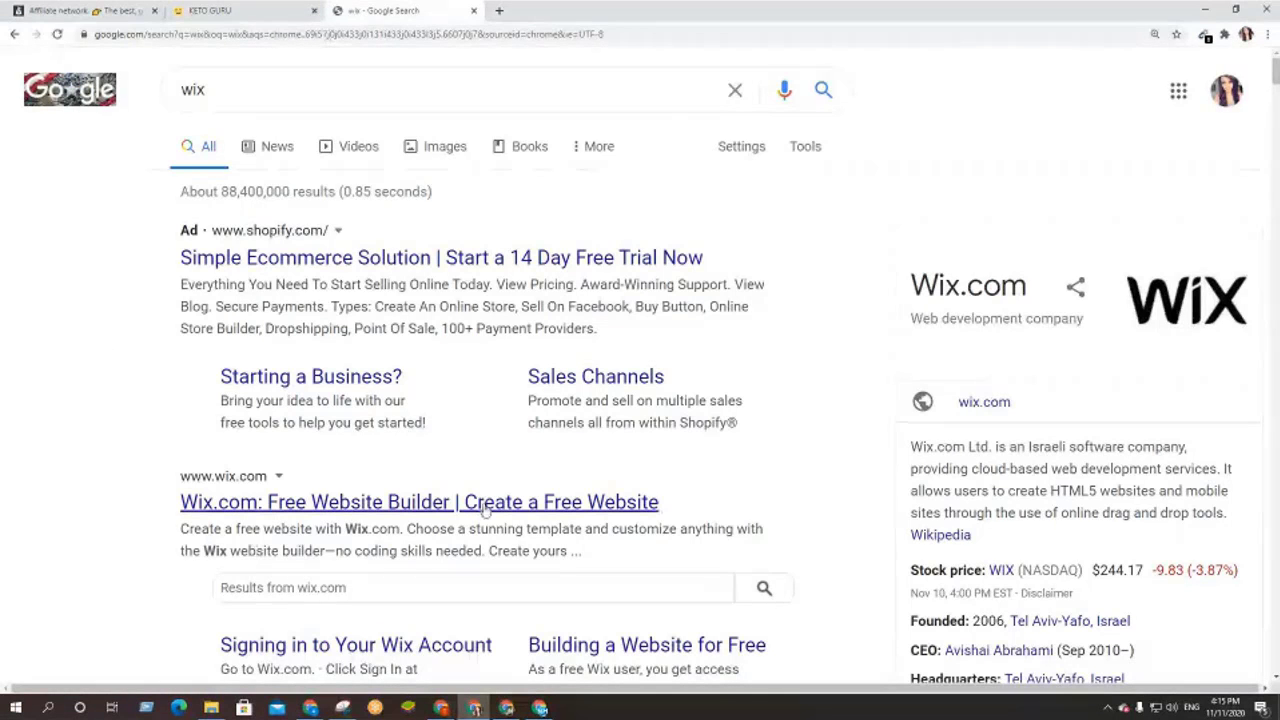
pyautogui.scroll(-3, 122, 511)
pyautogui.scroll(-2, 122, 511)
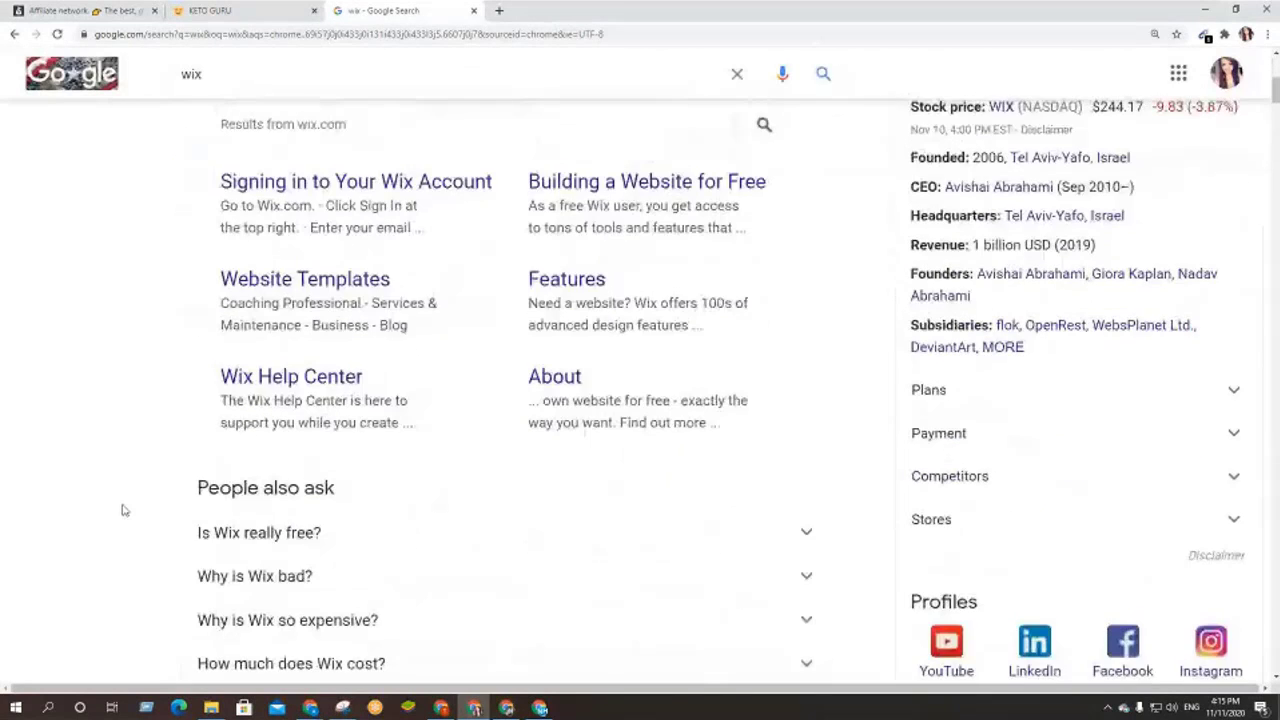
pyautogui.scroll(5, 122, 511)
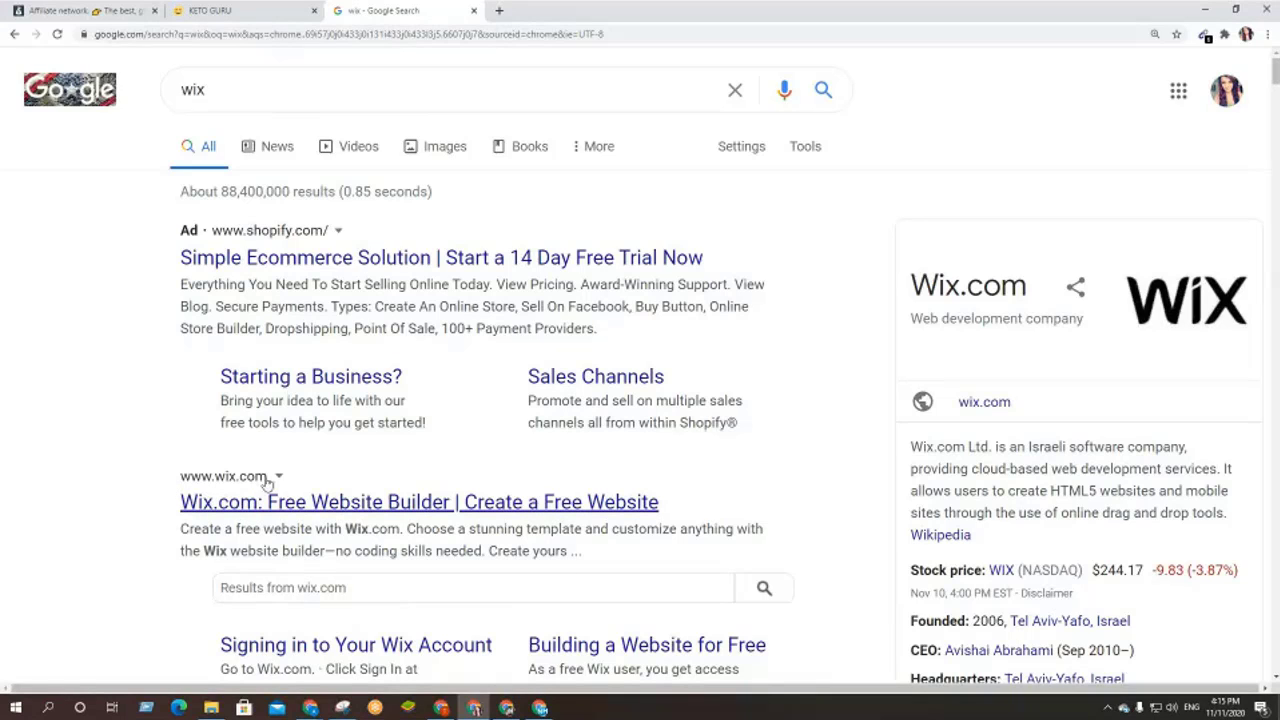
pyautogui.click(364, 504)
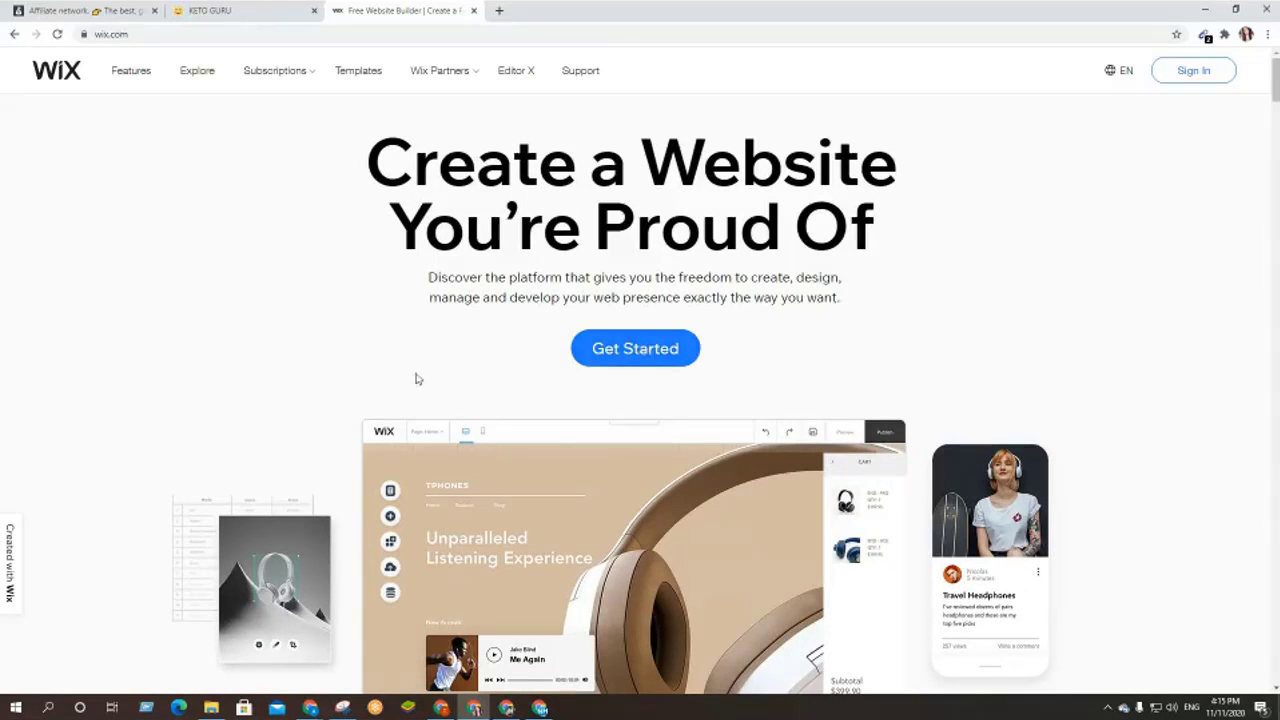
pyautogui.scroll(-1, 186, 364)
pyautogui.scroll(-5, 114, 423)
pyautogui.scroll(5, 112, 420)
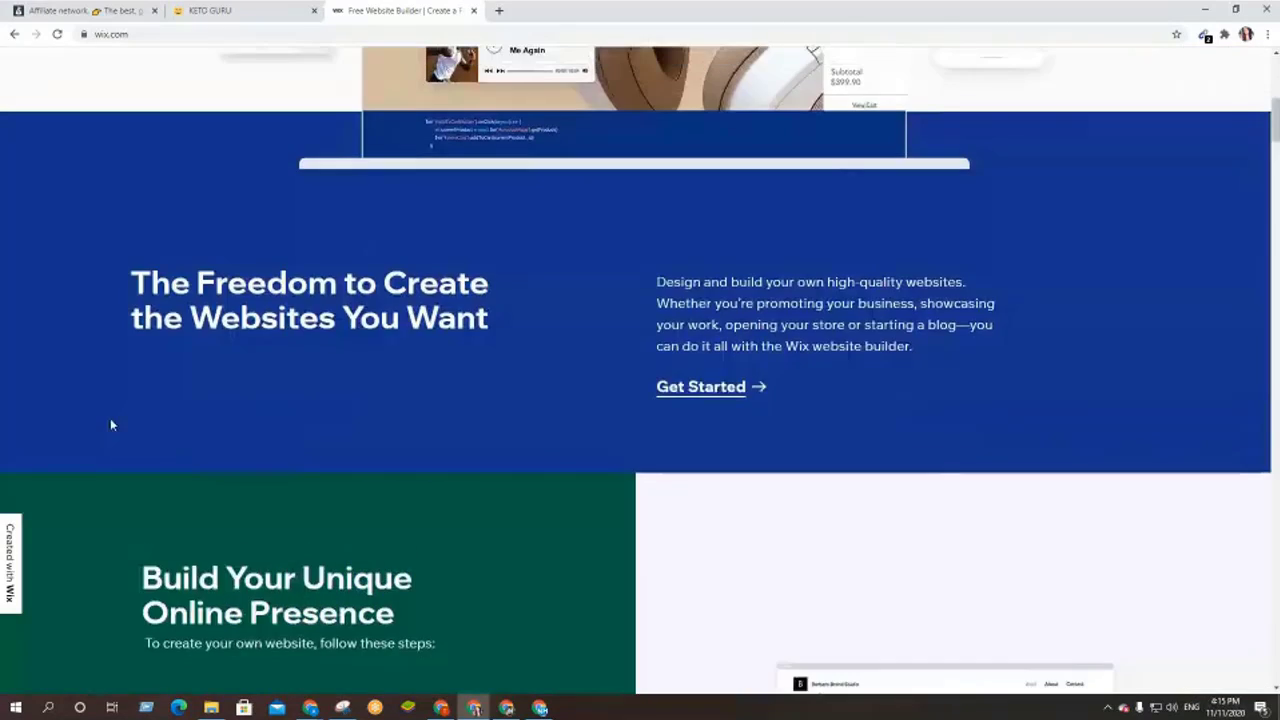
pyautogui.scroll(-1, 111, 420)
pyautogui.scroll(-15, 111, 420)
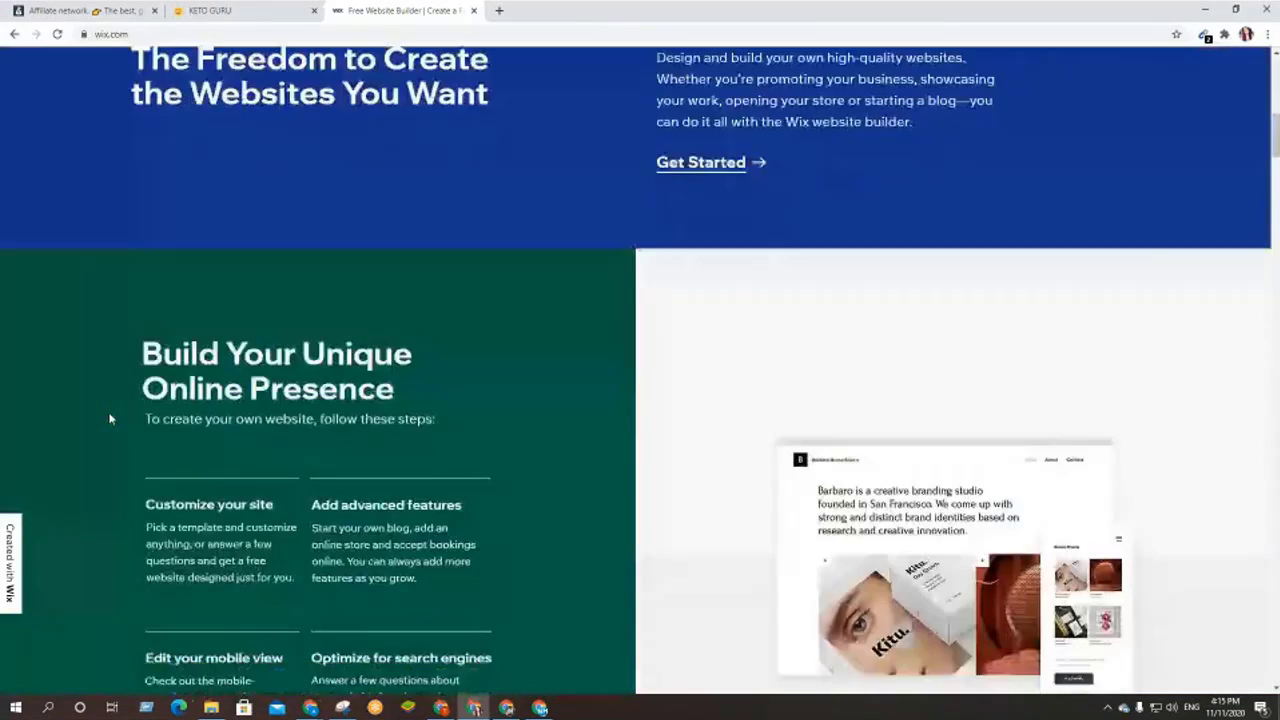
pyautogui.scroll(-2, 111, 419)
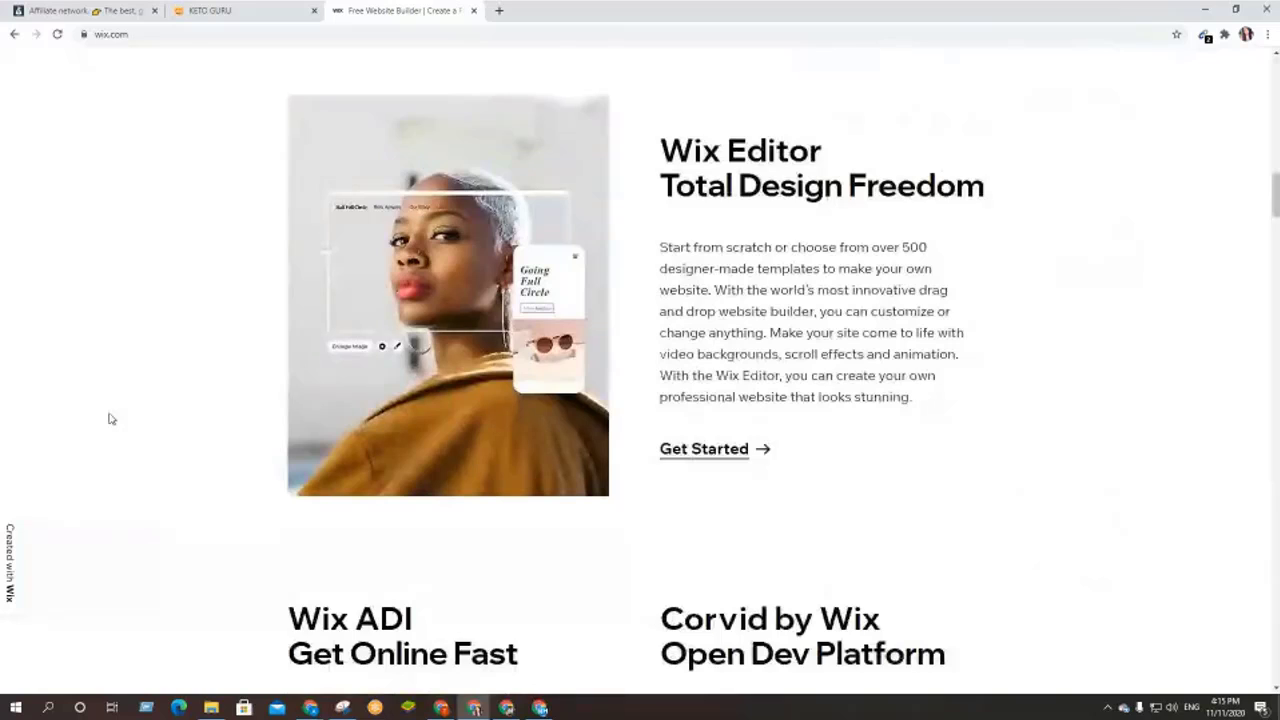
pyautogui.scroll(-7, 111, 419)
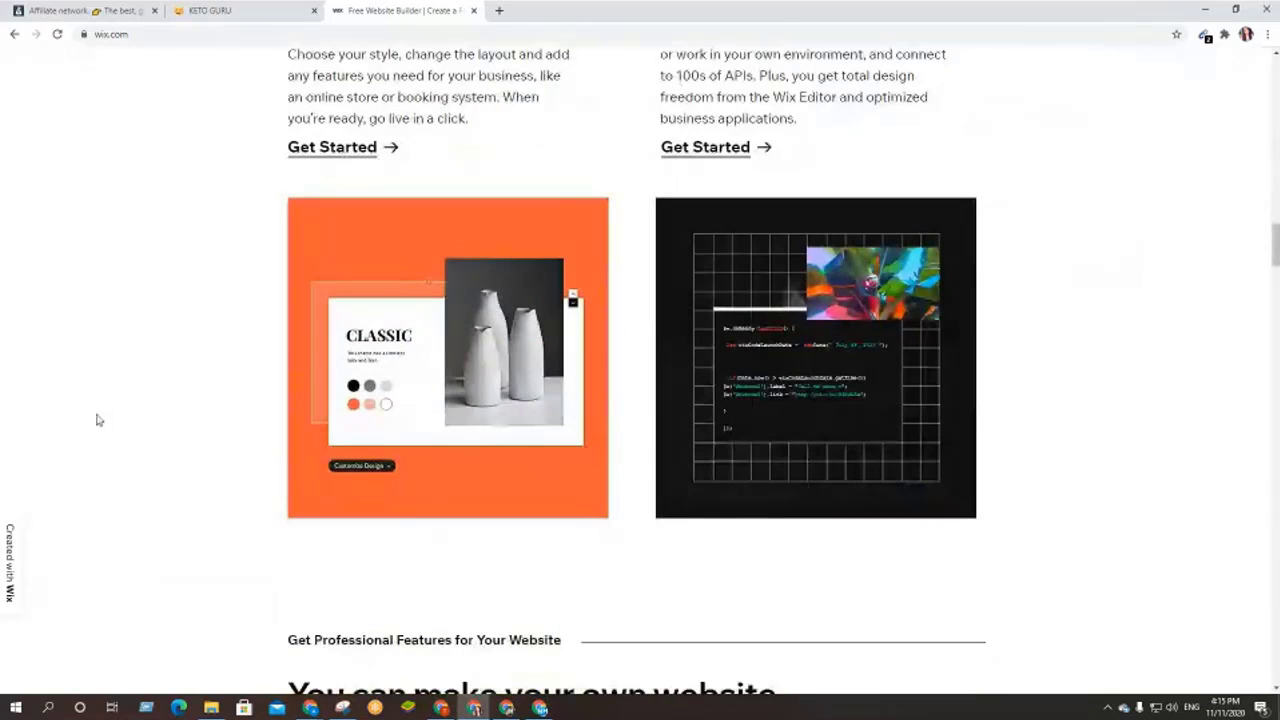
pyautogui.hotkey('ctrl', '+')
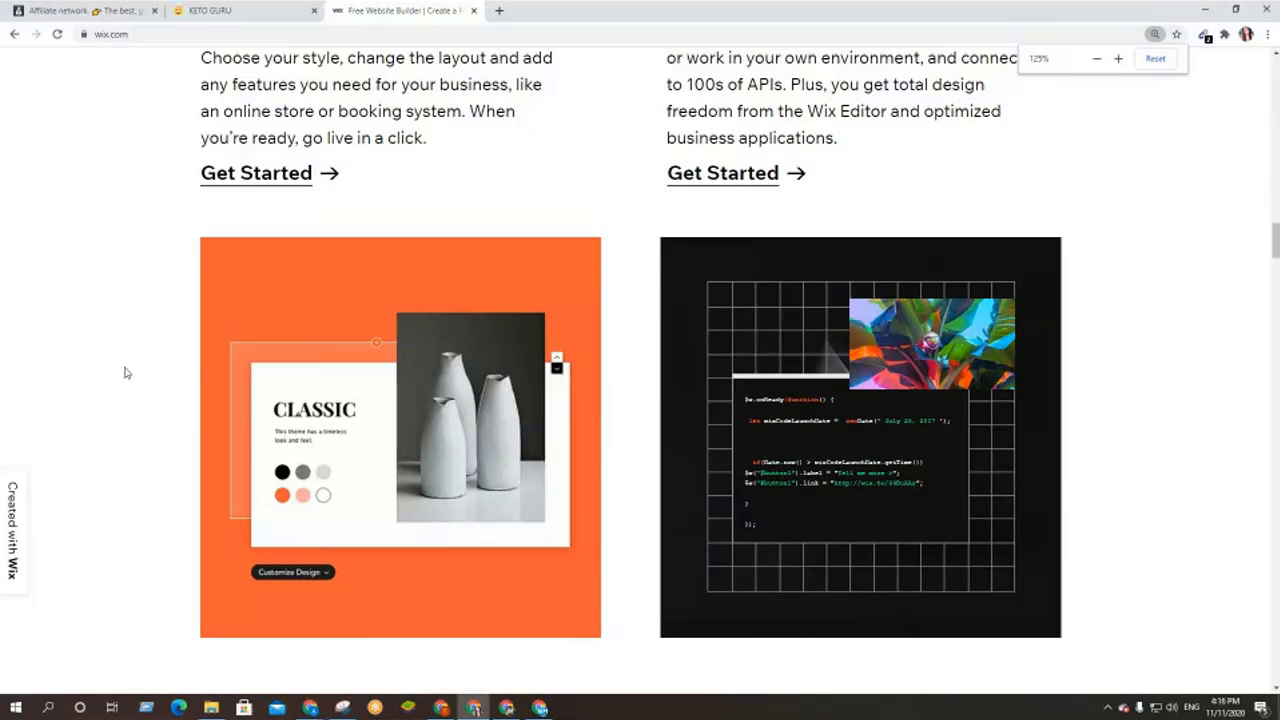
pyautogui.scroll(-5, 90, 375)
pyautogui.scroll(-2, 60, 390)
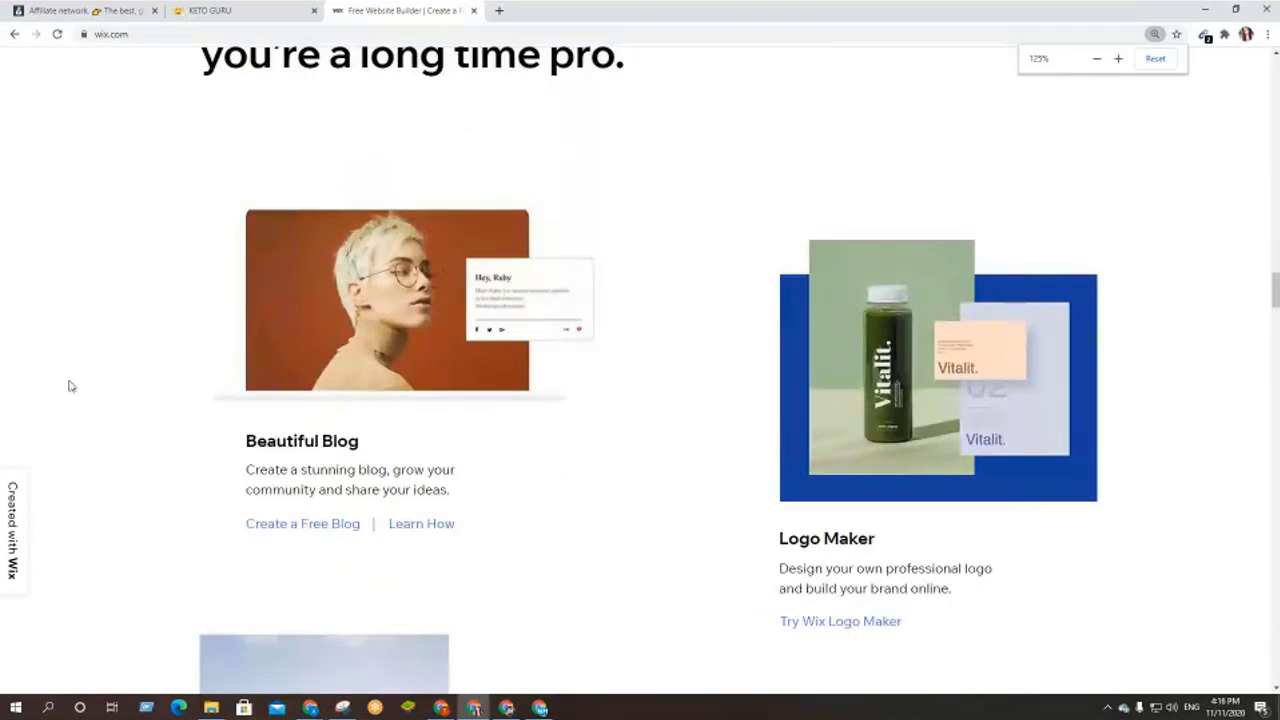
pyautogui.scroll(-10, 70, 386)
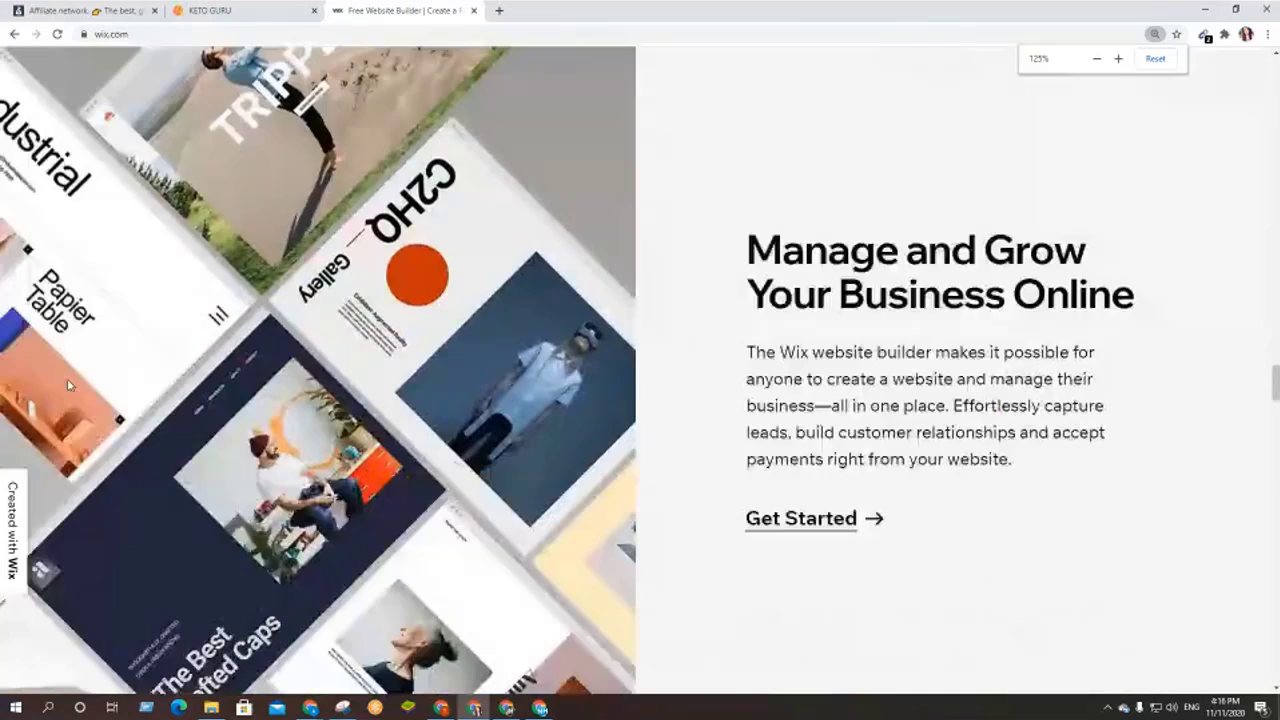
pyautogui.scroll(-10, 69, 385)
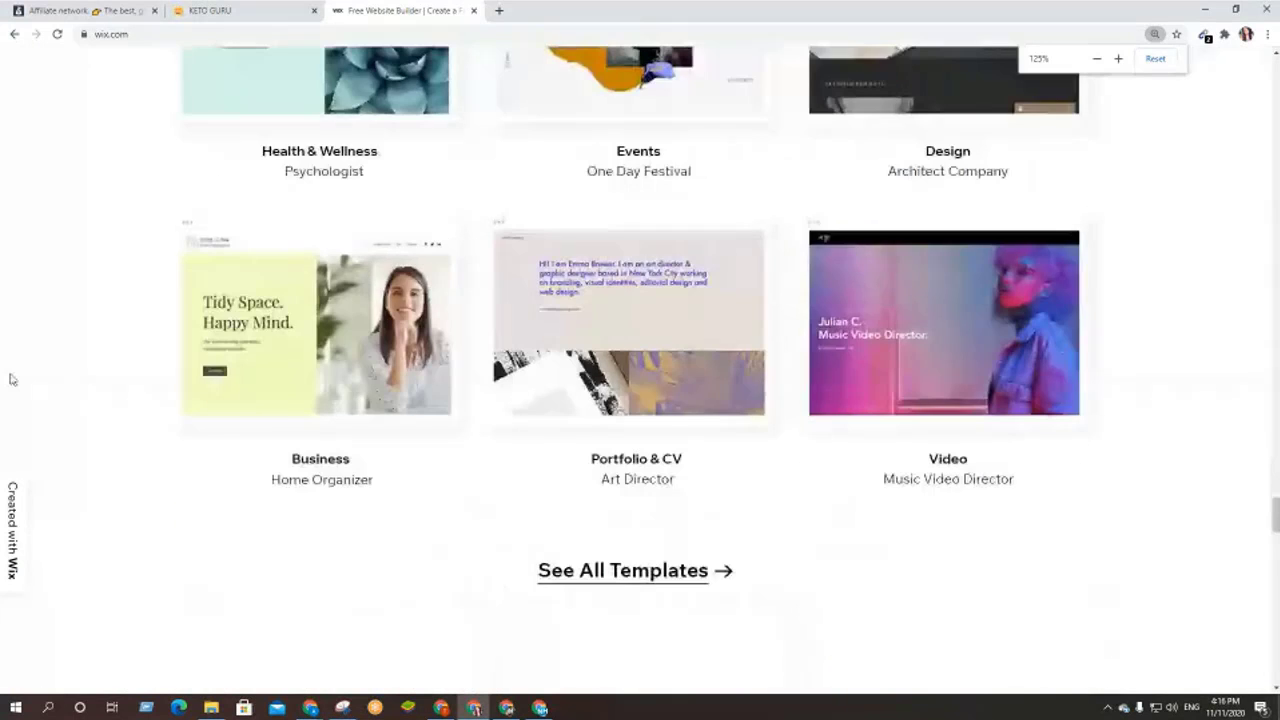
pyautogui.scroll(-3, 12, 379)
pyautogui.scroll(3, 160, 409)
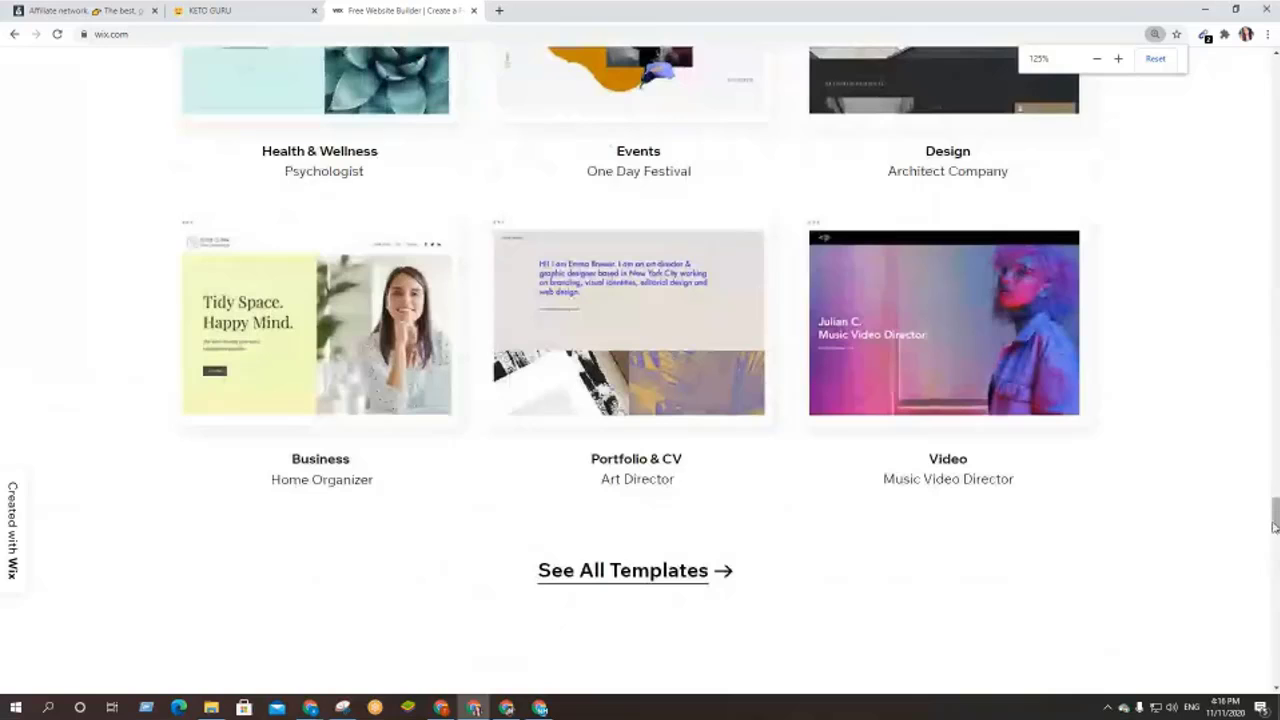
pyautogui.moveTo(1276, 516); pyautogui.dragTo(1276, 72)
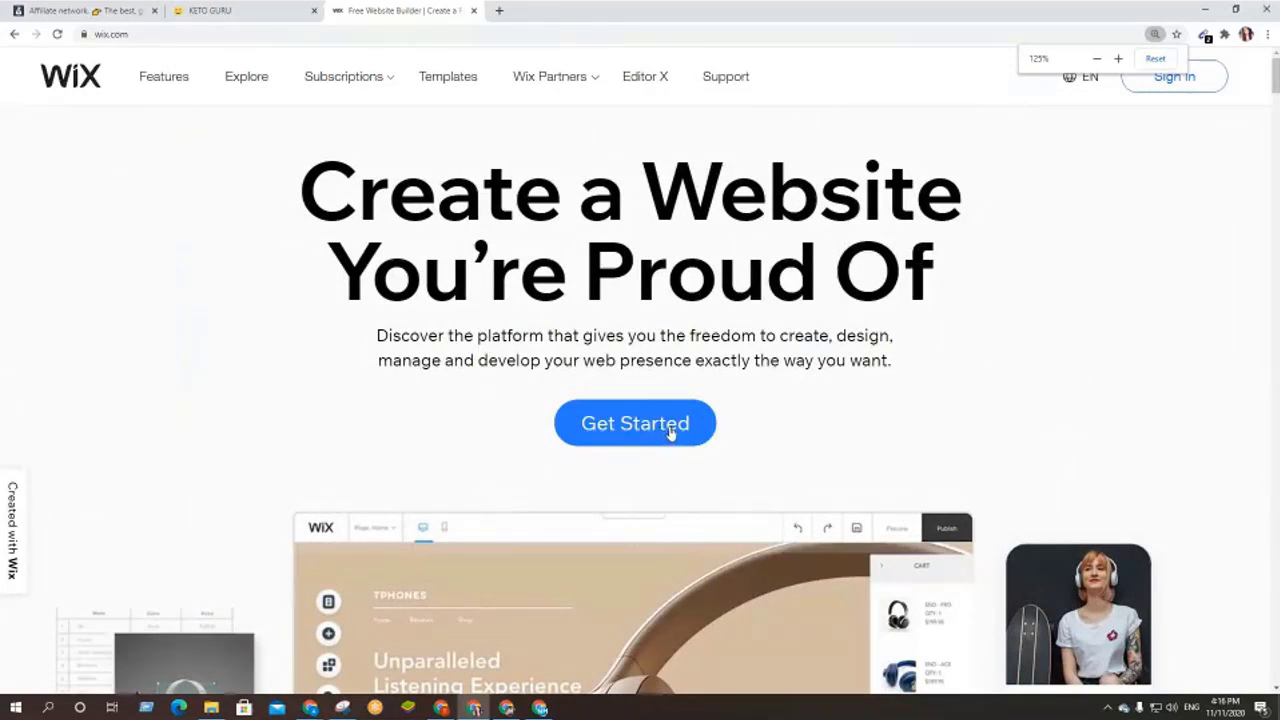
# - Start a new Wix account from the home page's Get Started button
pyautogui.click(608, 426)
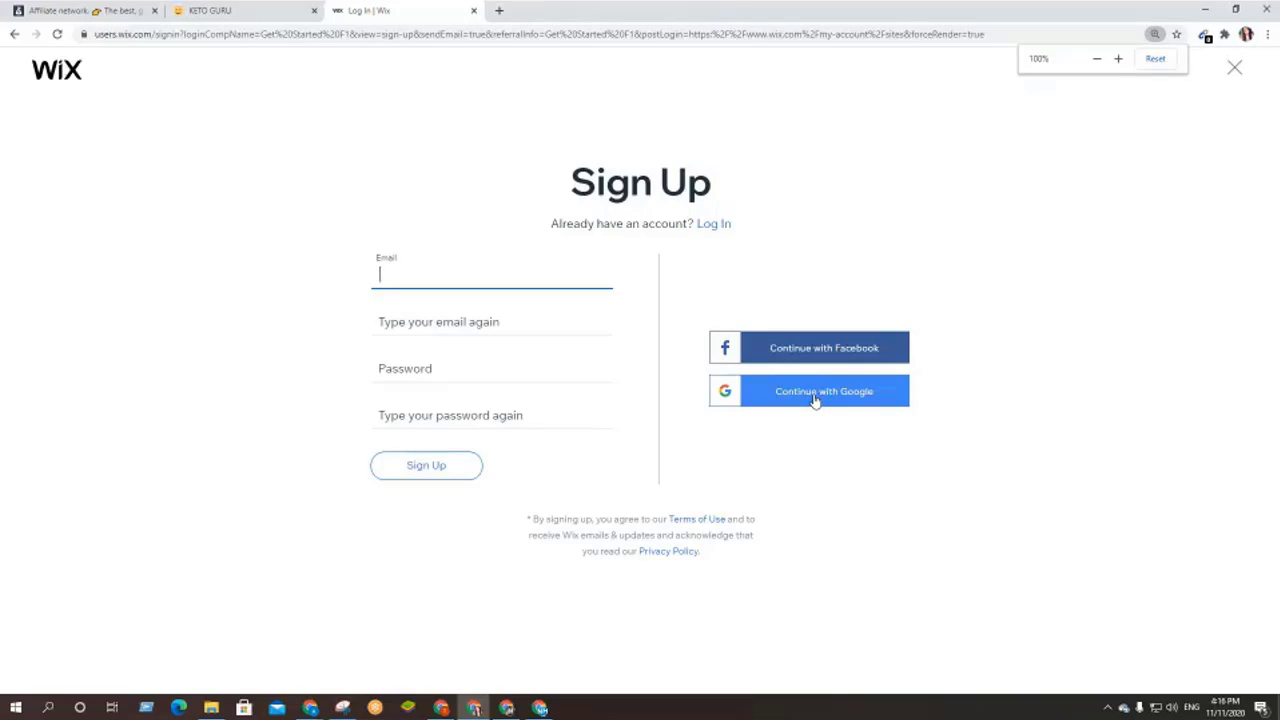
# - Leave the Wix Email field and view the Google account details in a new tab
pyautogui.click(377, 274)
pyautogui.click(262, 282)
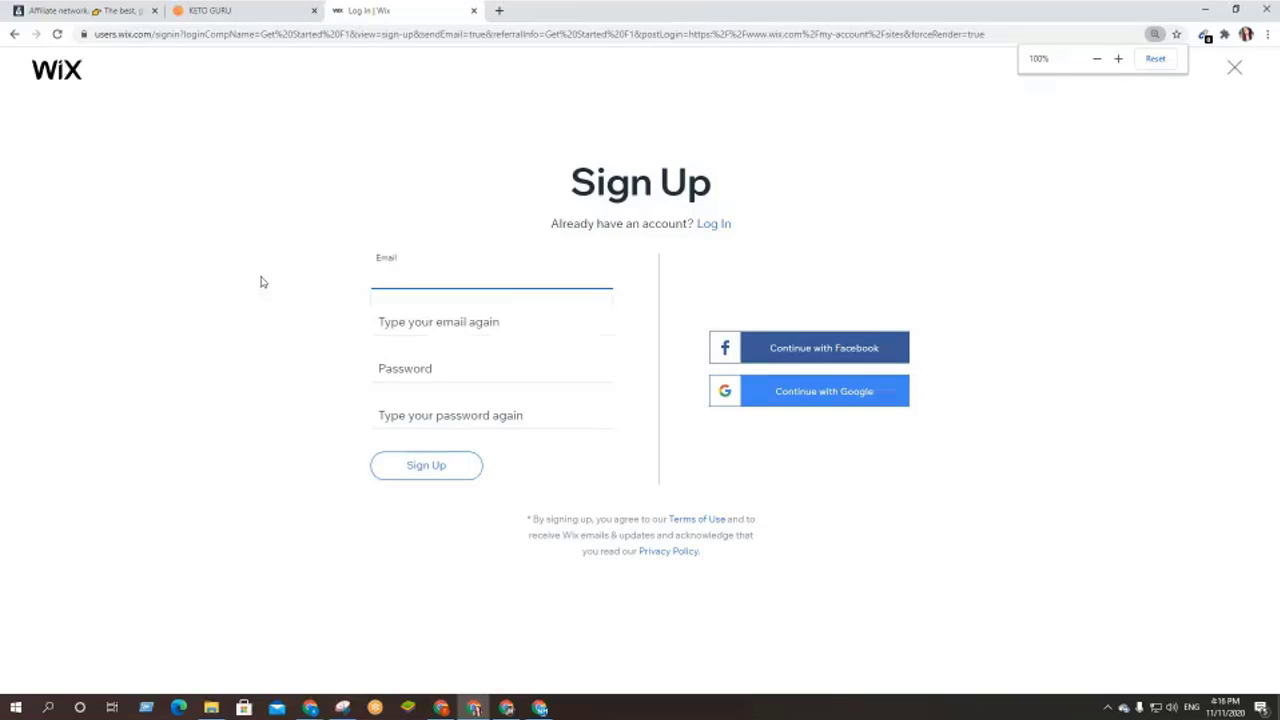
pyautogui.click(499, 10)
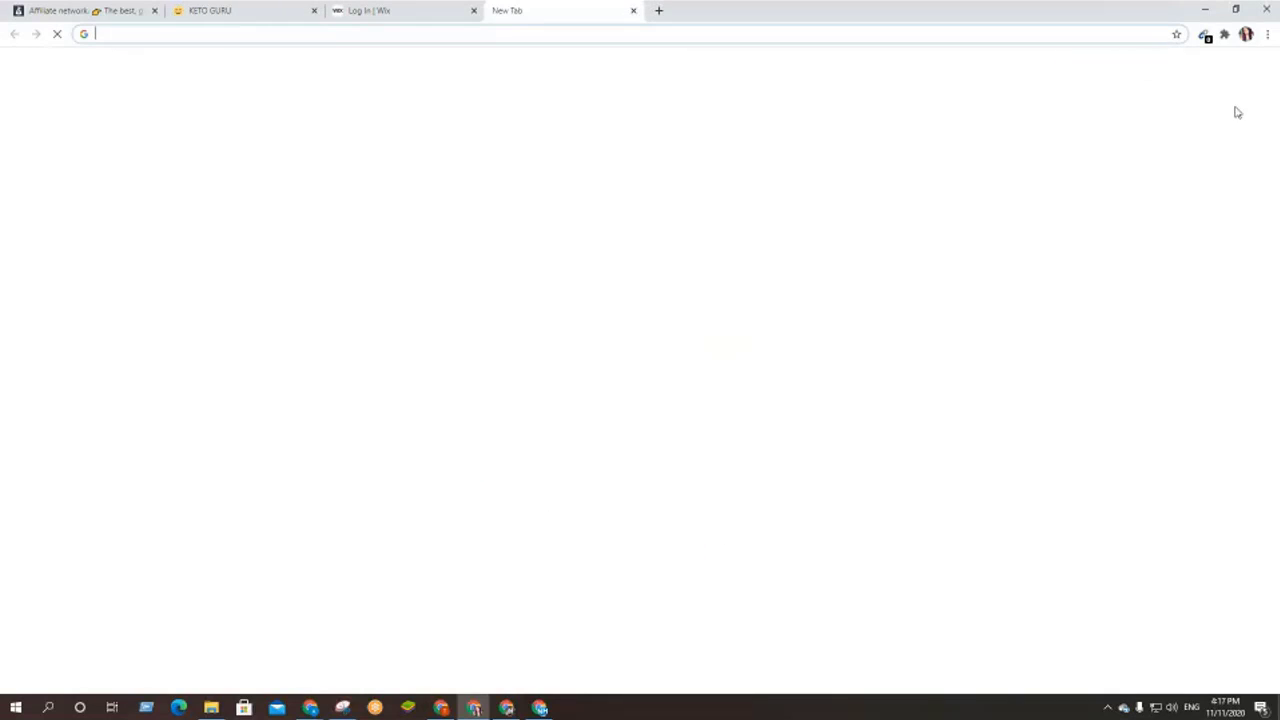
pyautogui.click(1261, 80)
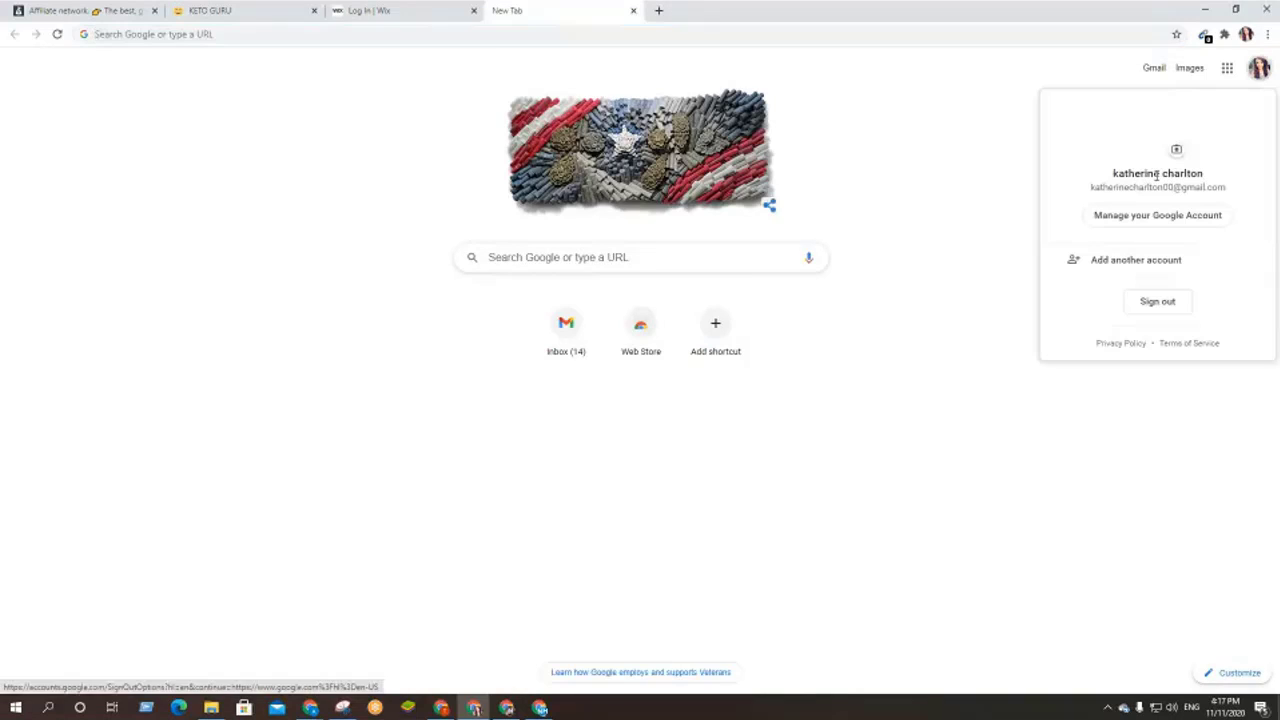
# - Copy the Google account's e-mail address and return to the Wix sign-up tab
pyautogui.tripleClick(1142, 186)
pyautogui.click(1136, 182)
pyautogui.rightClick(1124, 185)
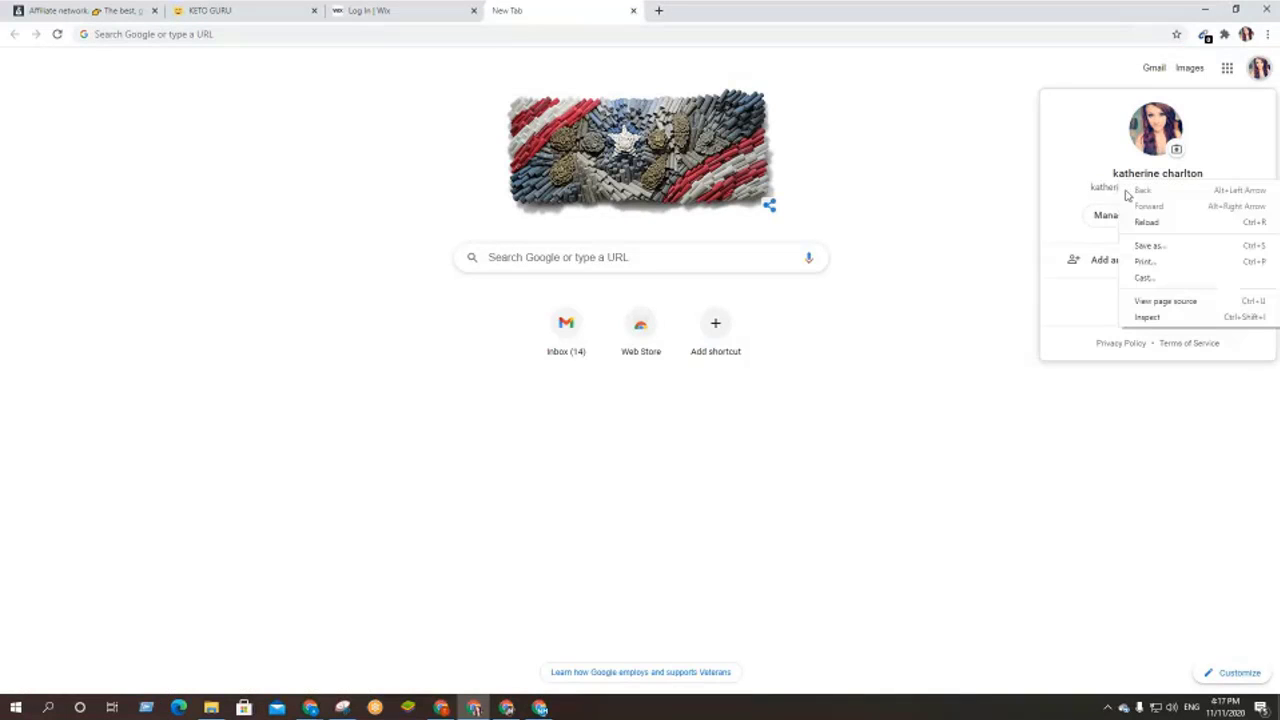
pyautogui.tripleClick(1094, 190)
pyautogui.rightClick(1094, 192)
pyautogui.click(1090, 198)
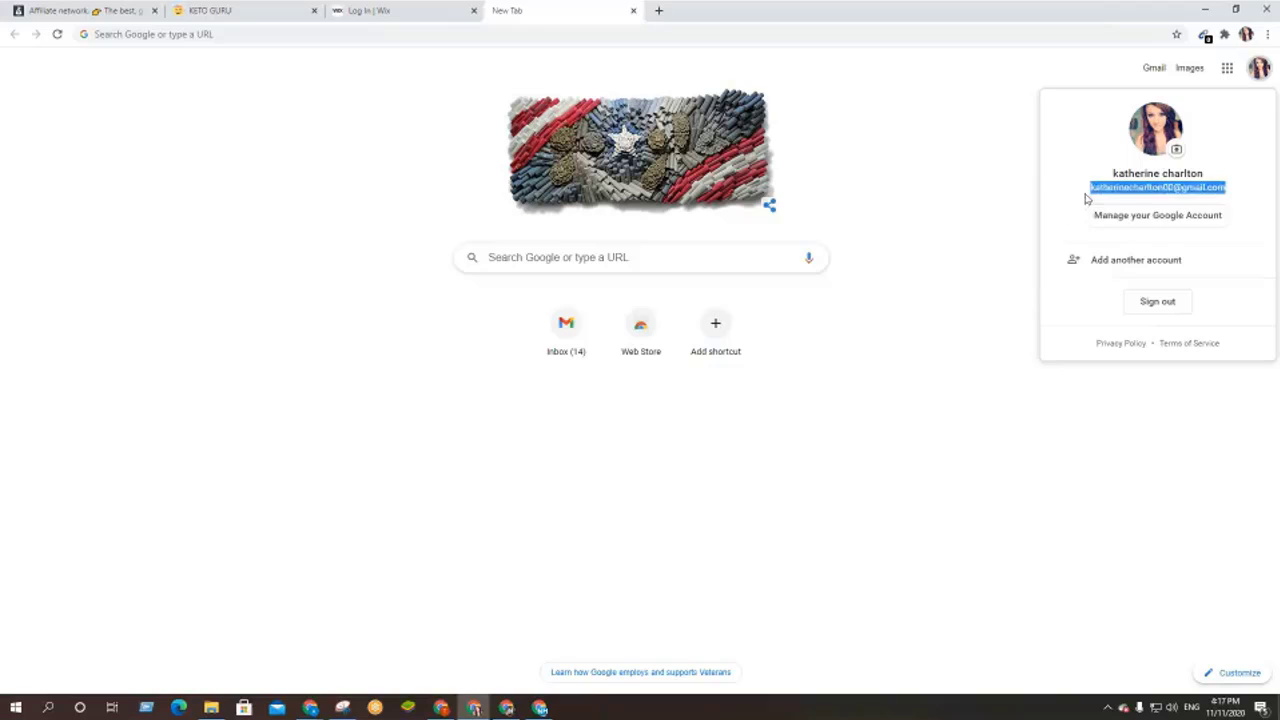
pyautogui.click(380, 10)
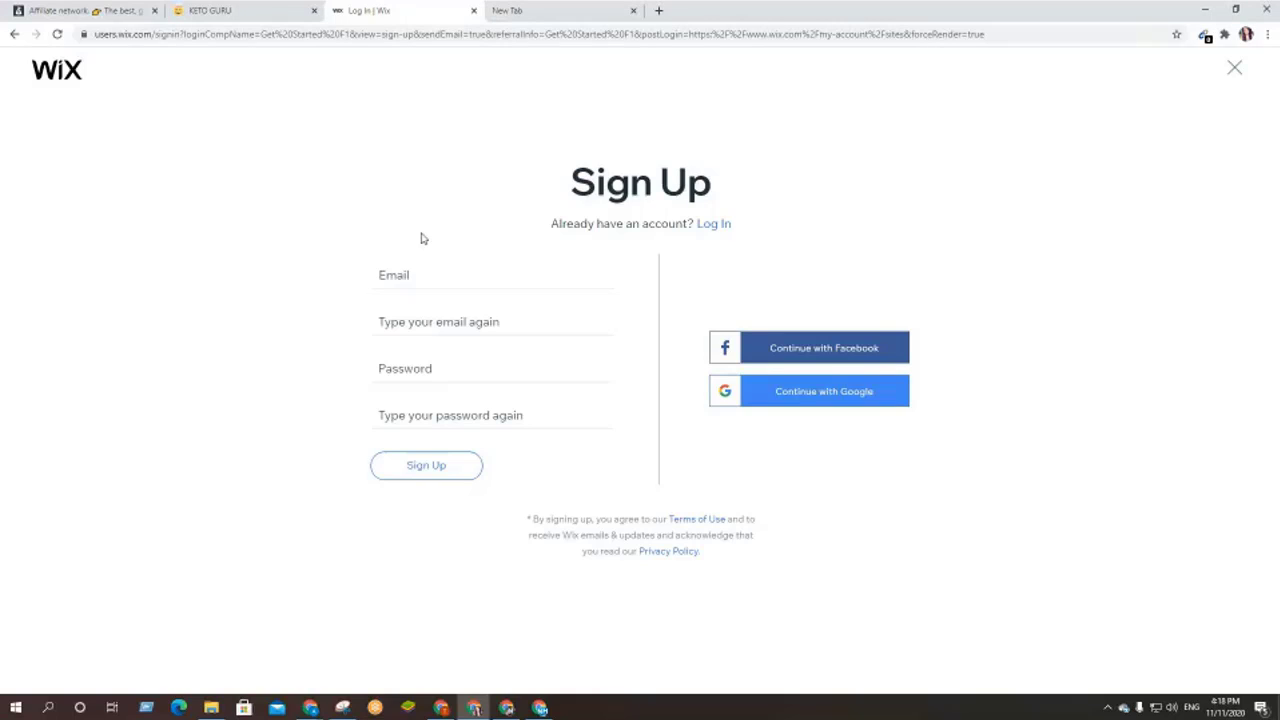
# - Fill the Email field with the saved account e-mail address
pyautogui.click(380, 277)
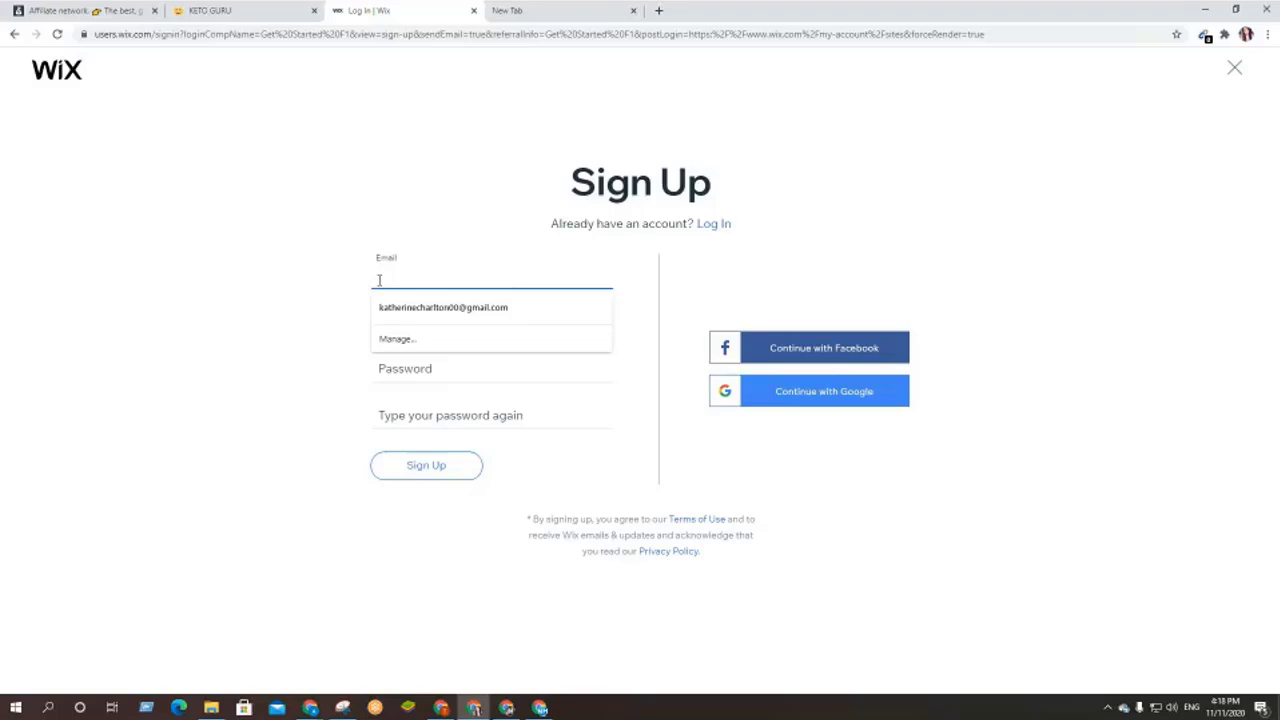
pyautogui.click(392, 307)
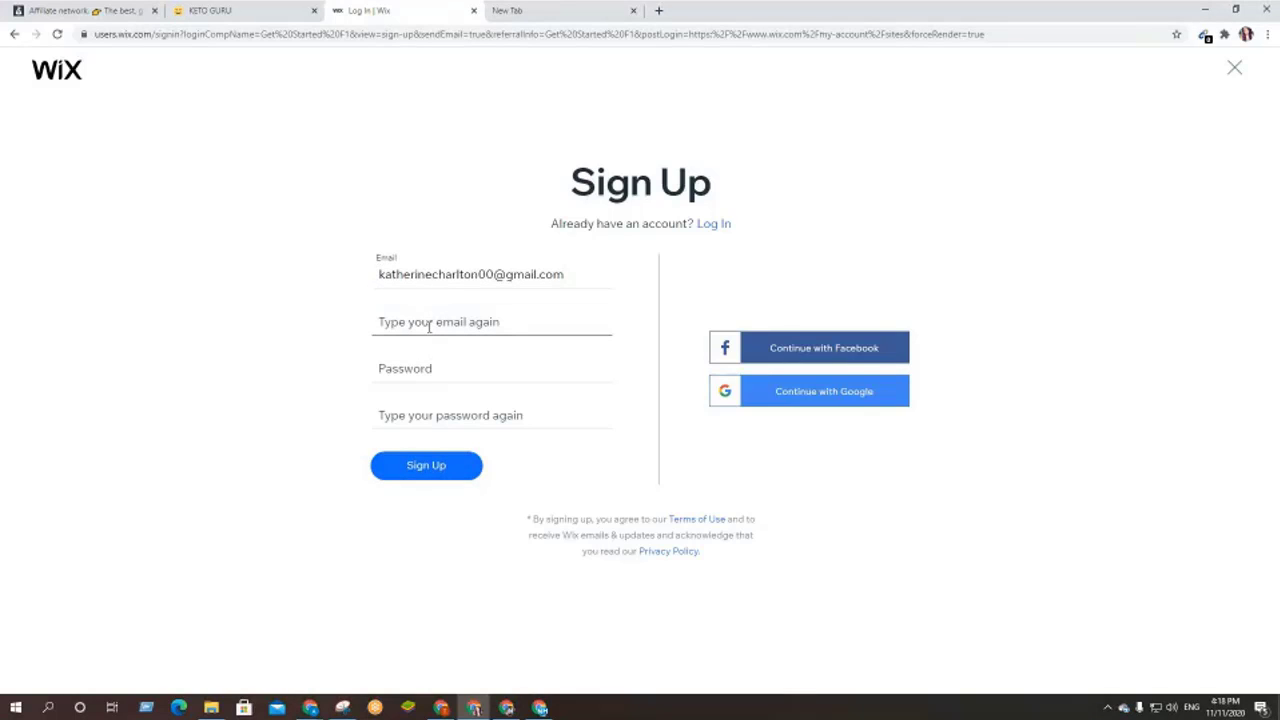
pyautogui.click(420, 323)
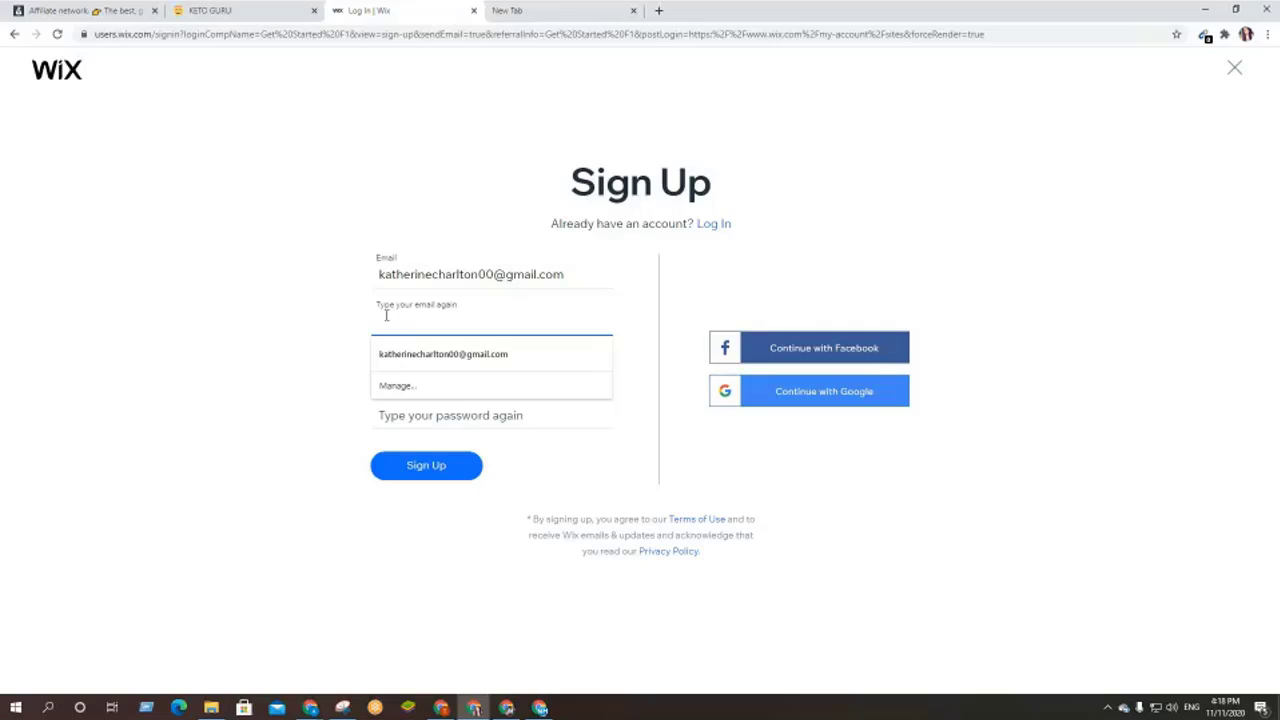
pyautogui.click(437, 274)
pyautogui.hotkey('ctrl', 'a')
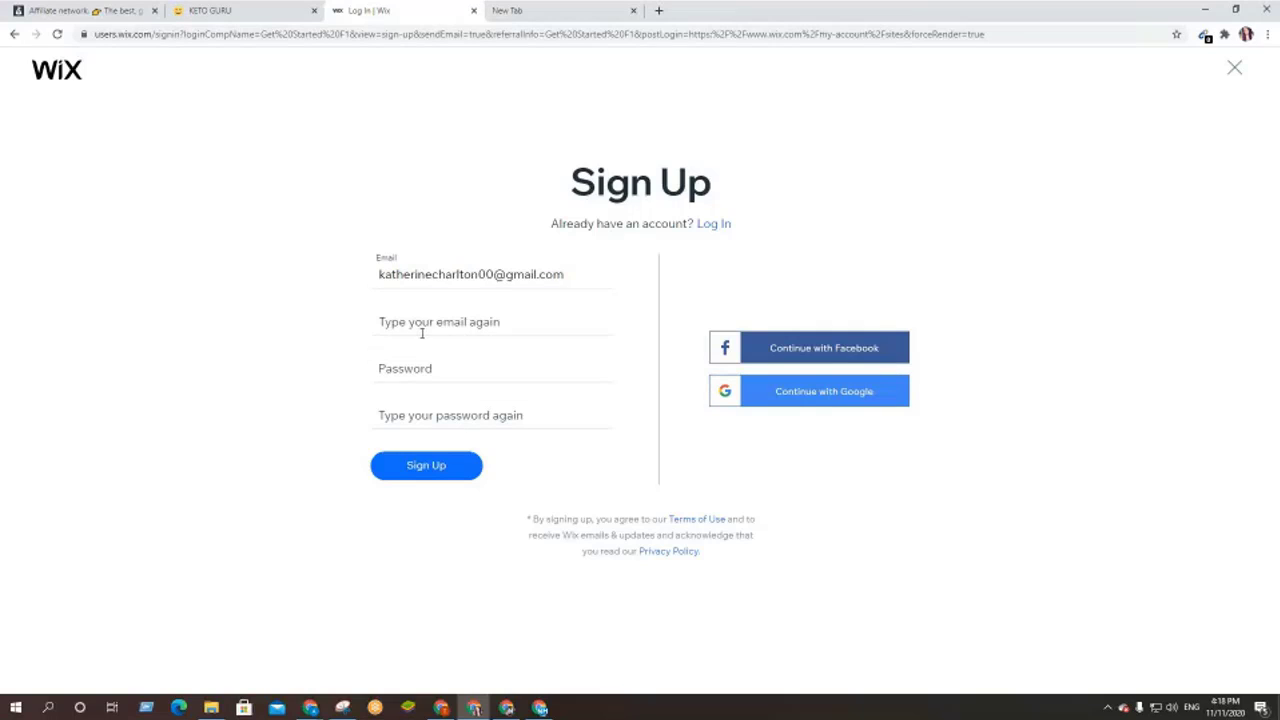
pyautogui.click(424, 329)
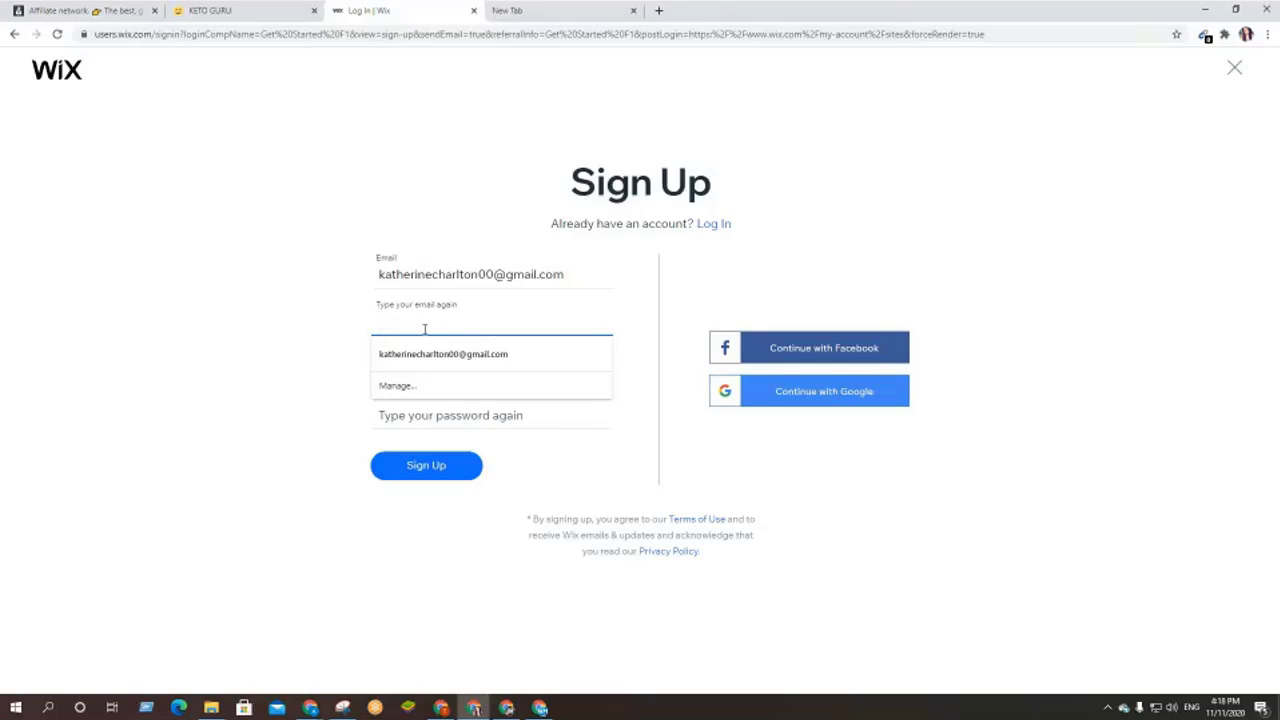
pyautogui.click(307, 334)
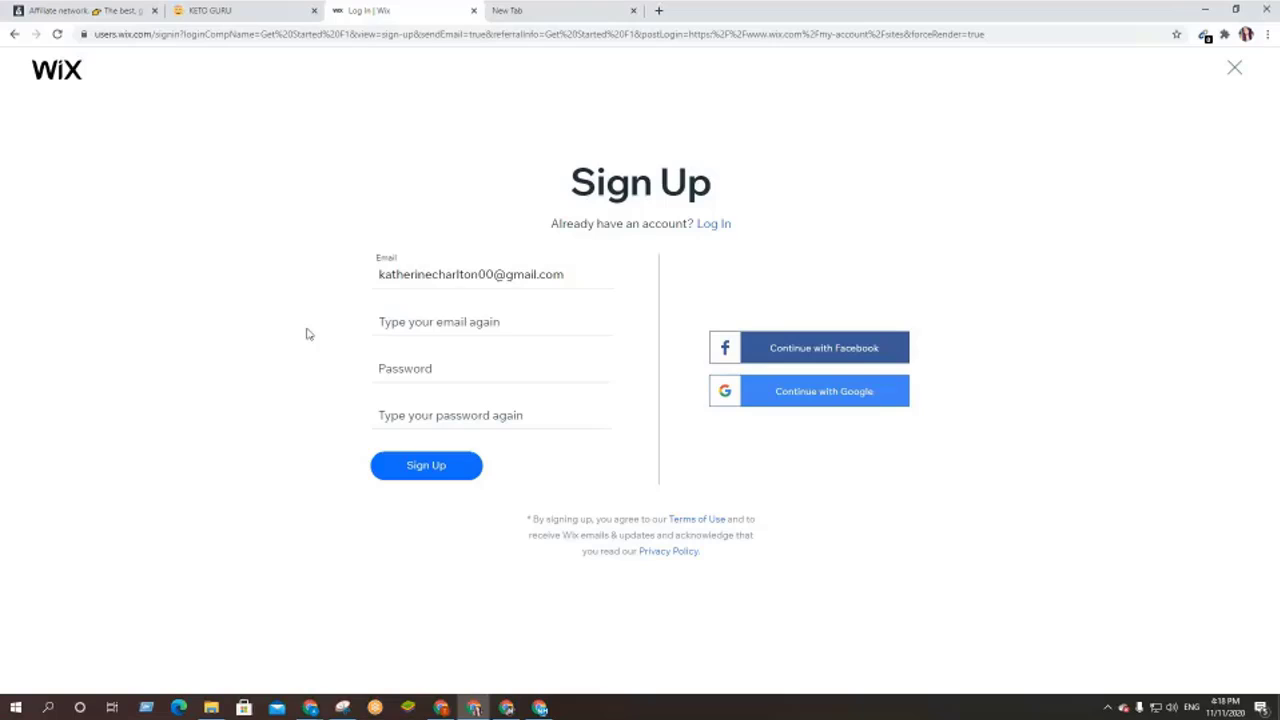
# - Copy the e-mail address and fill it into the confirm e-mail field
pyautogui.tripleClick(476, 285)
pyautogui.rightClick(476, 285)
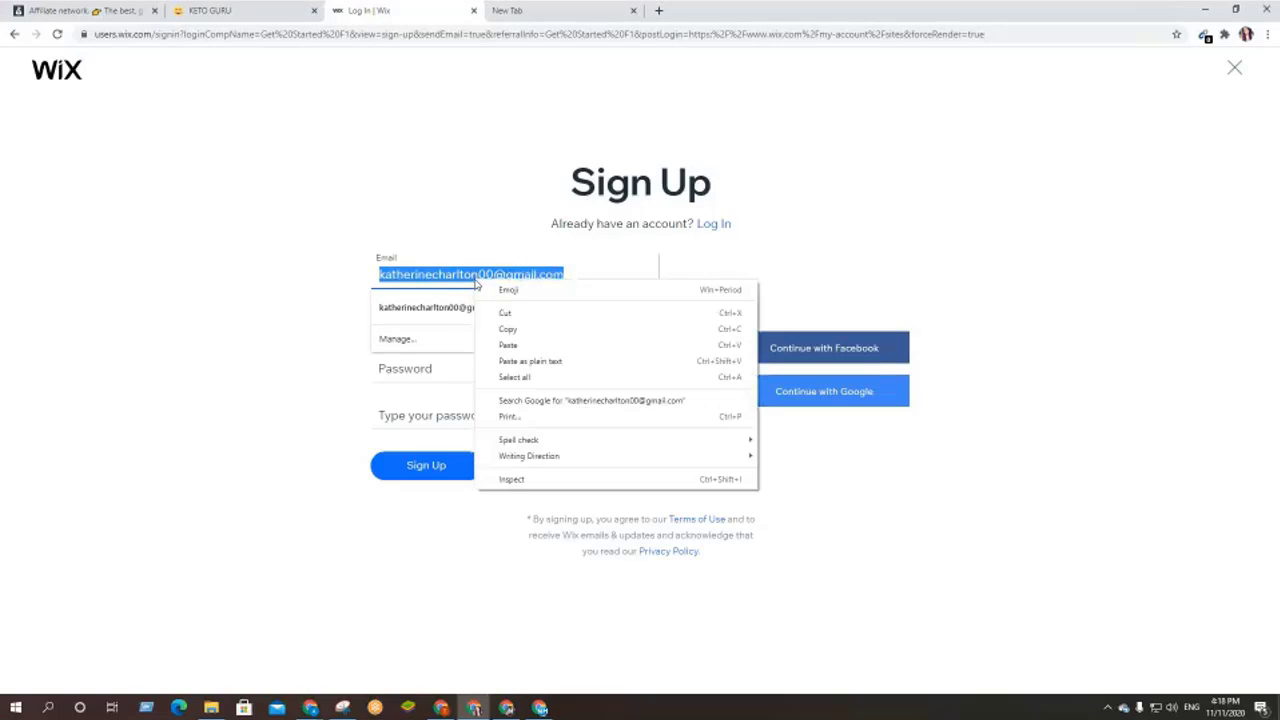
pyautogui.click(524, 333)
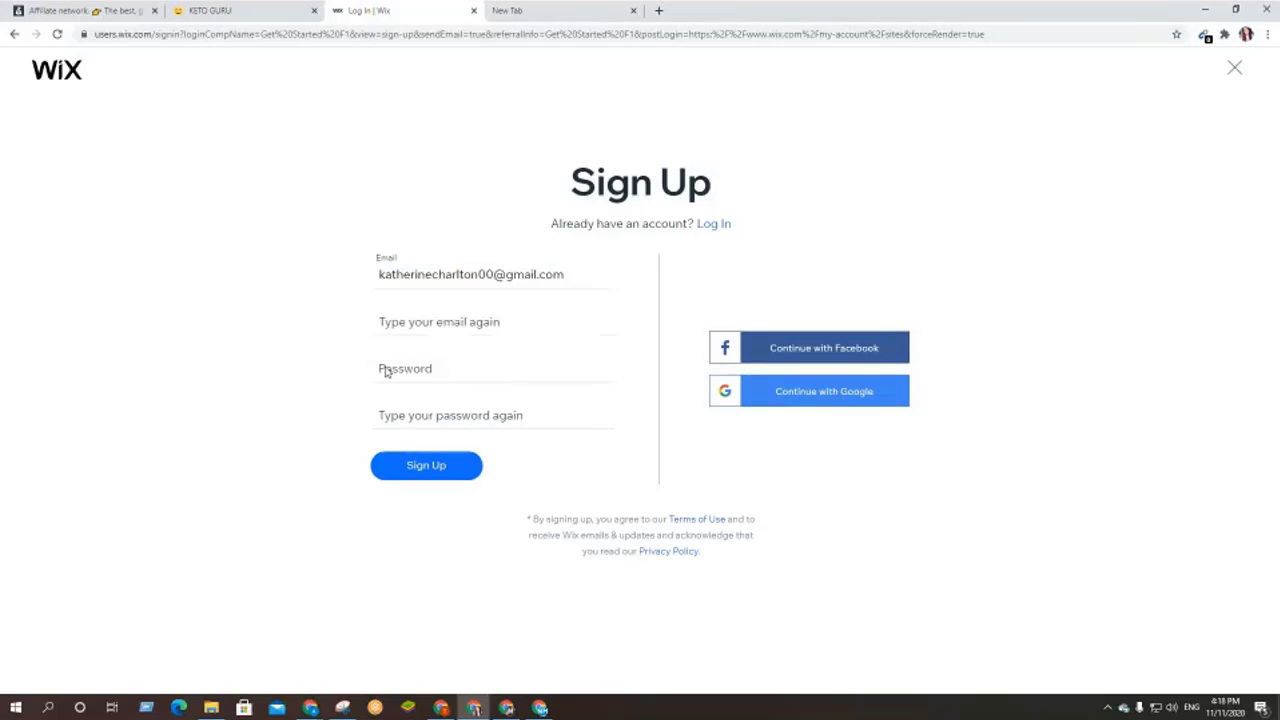
pyautogui.click(428, 319)
pyautogui.rightClick(428, 321)
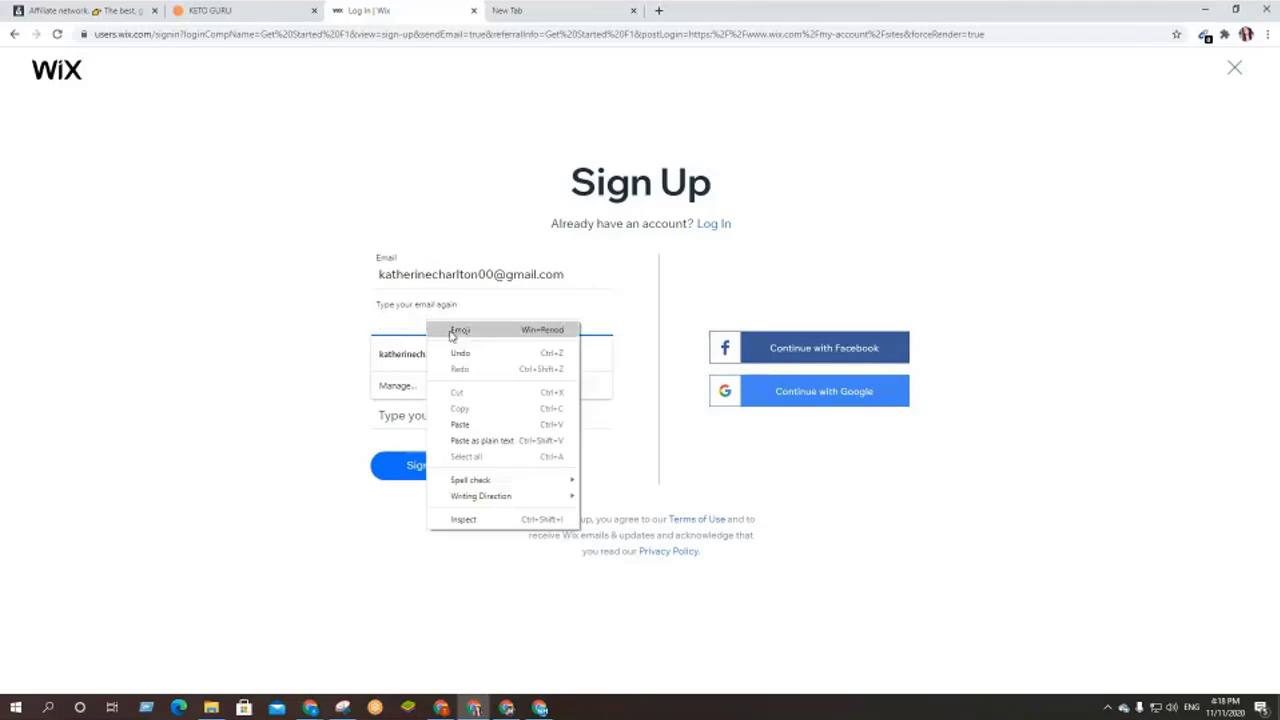
pyautogui.click(460, 424)
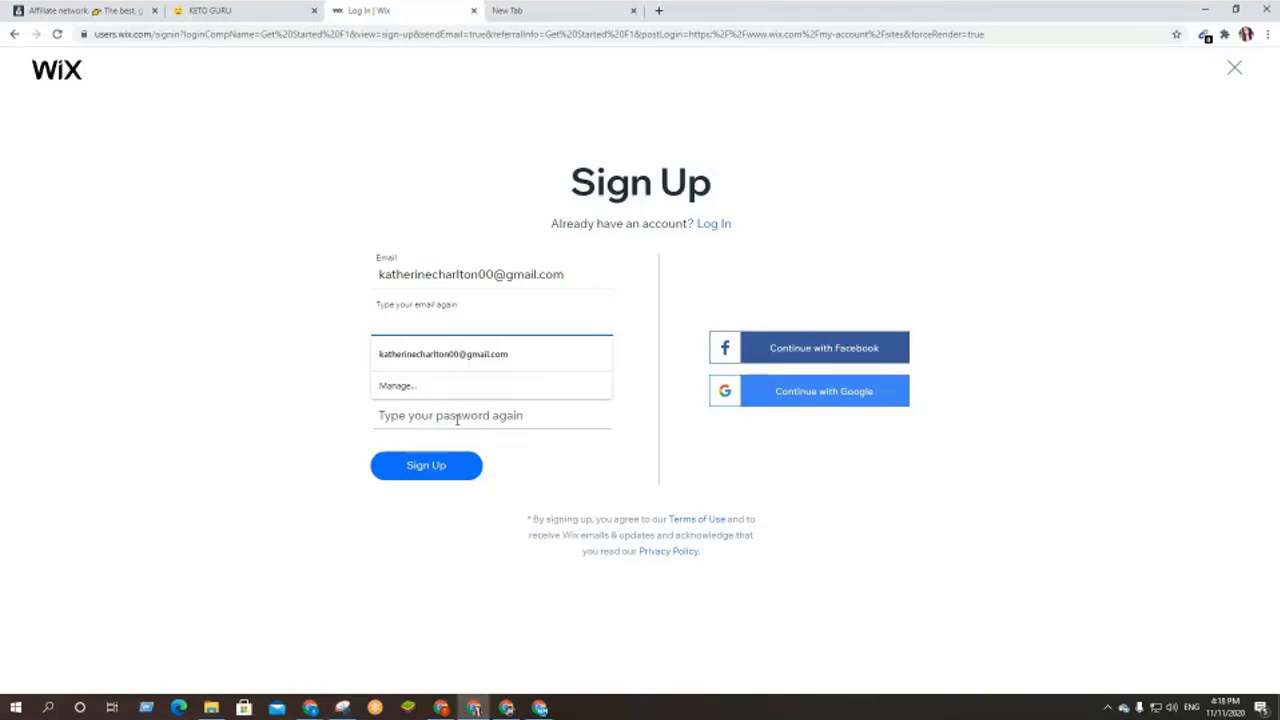
pyautogui.click(412, 354)
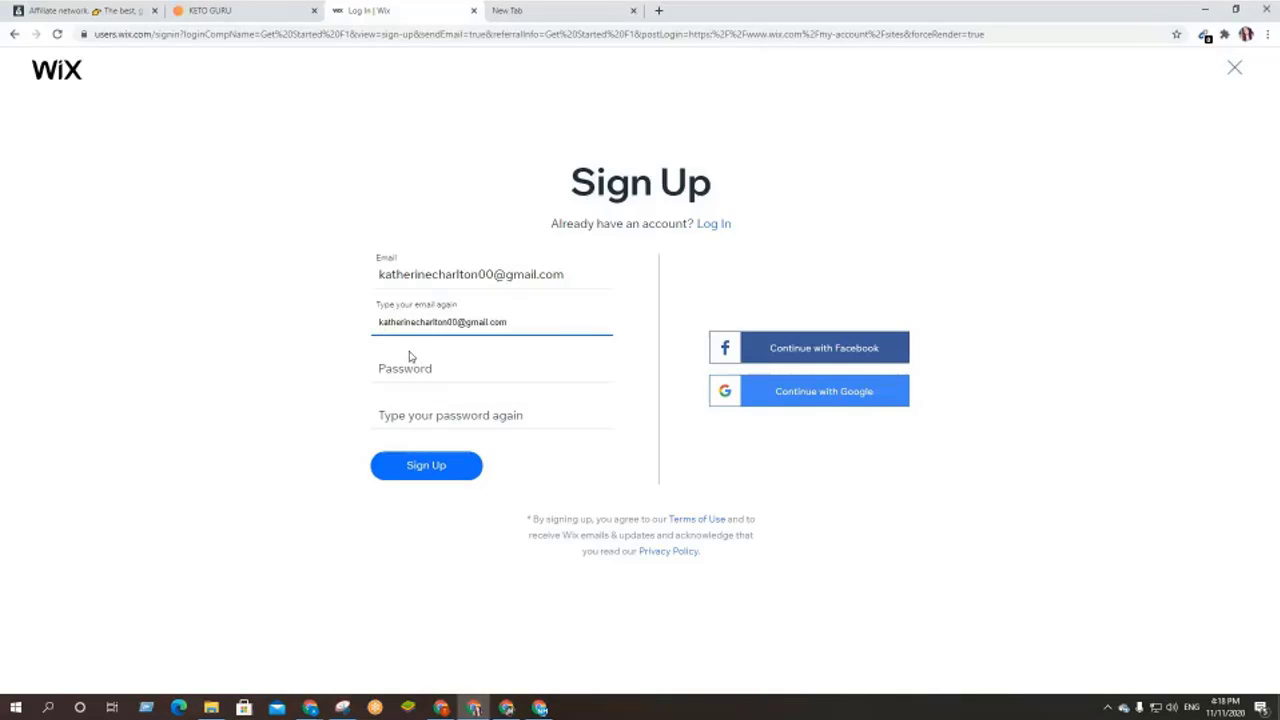
pyautogui.click(334, 331)
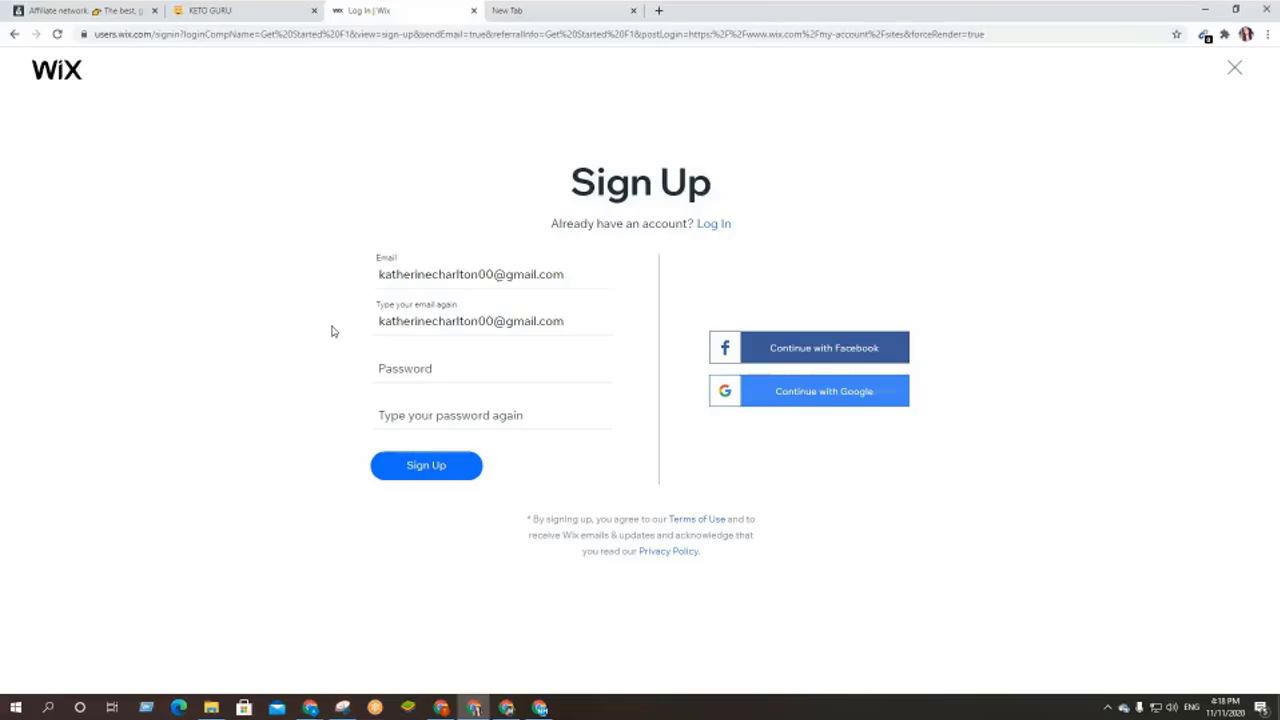
# - Move into the Password field to begin setting the account password
pyautogui.click(427, 324)
pyautogui.click(396, 368)
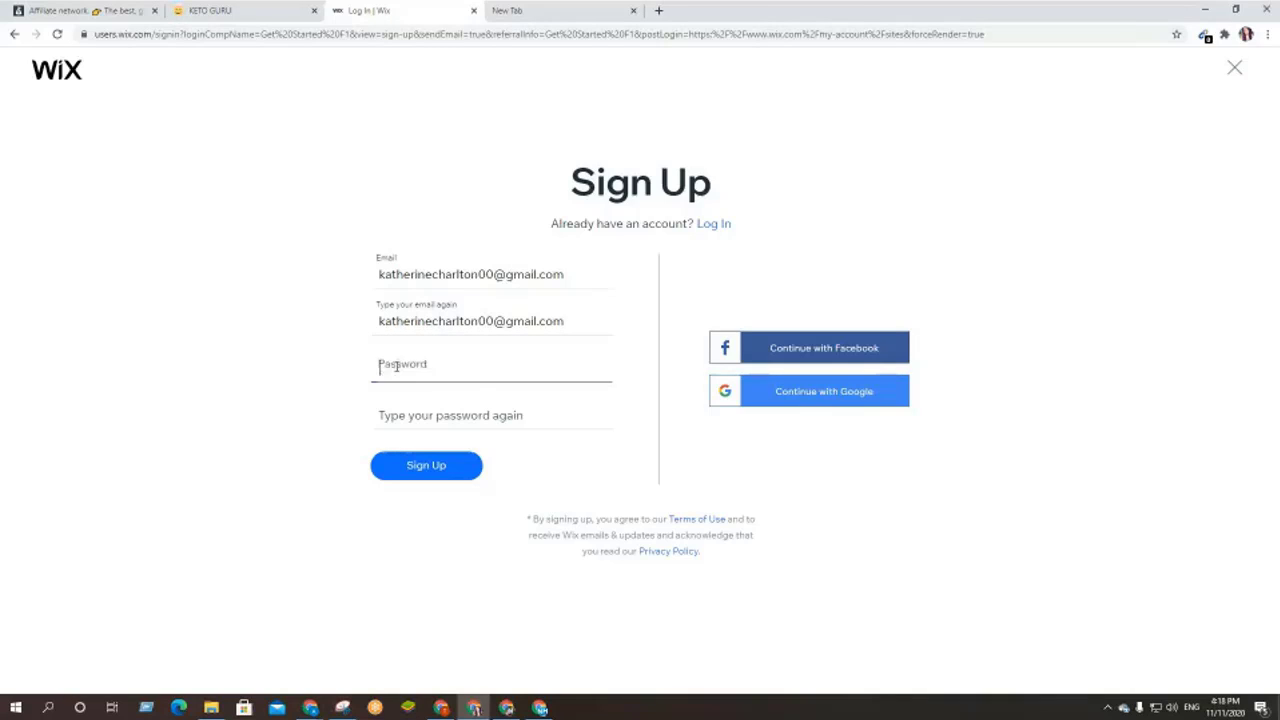
pyautogui.click(392, 425)
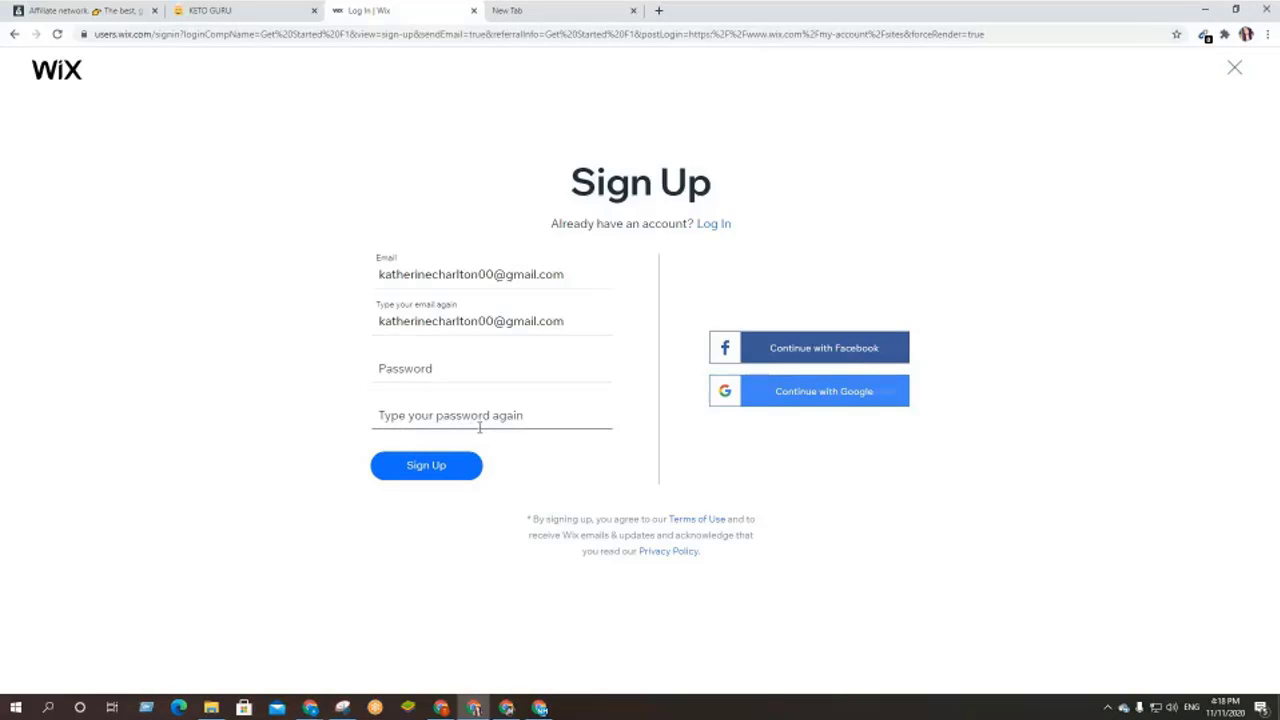
pyautogui.click(420, 374)
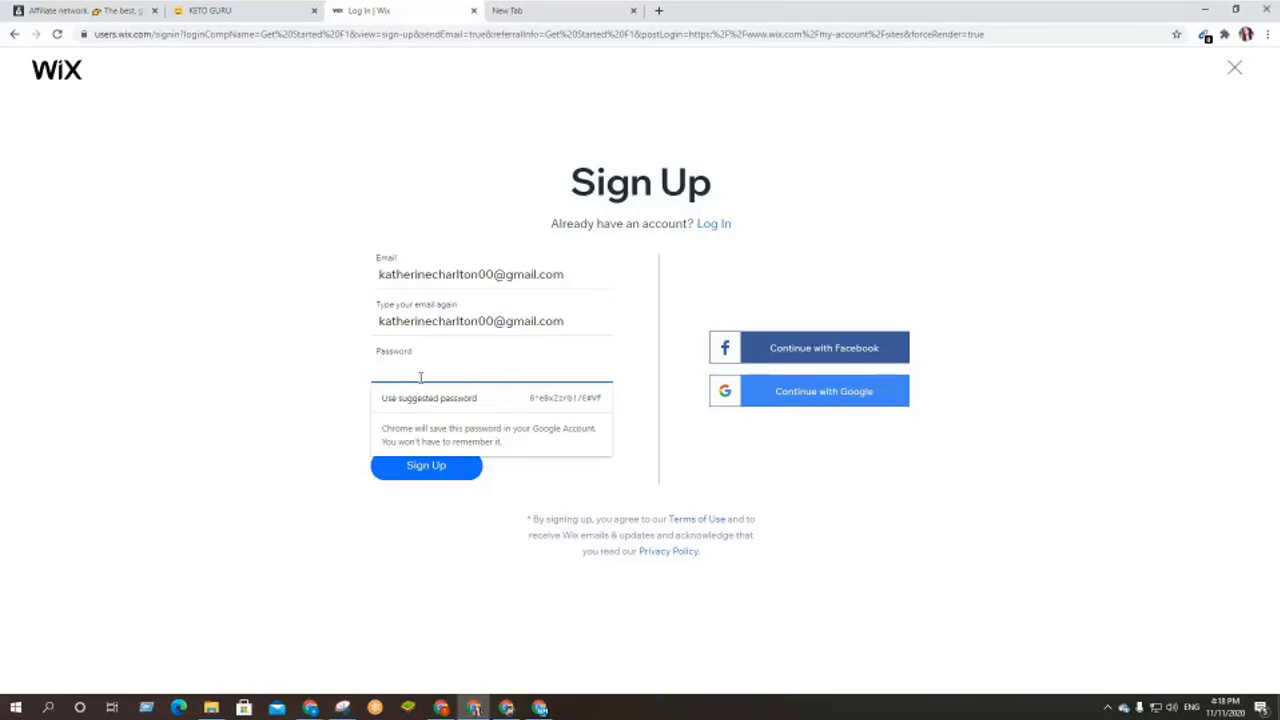
# - Enter the account password in both fields, fix the mismatched confirmation, and submit Sign Up
pyautogui.write('•••••••••')
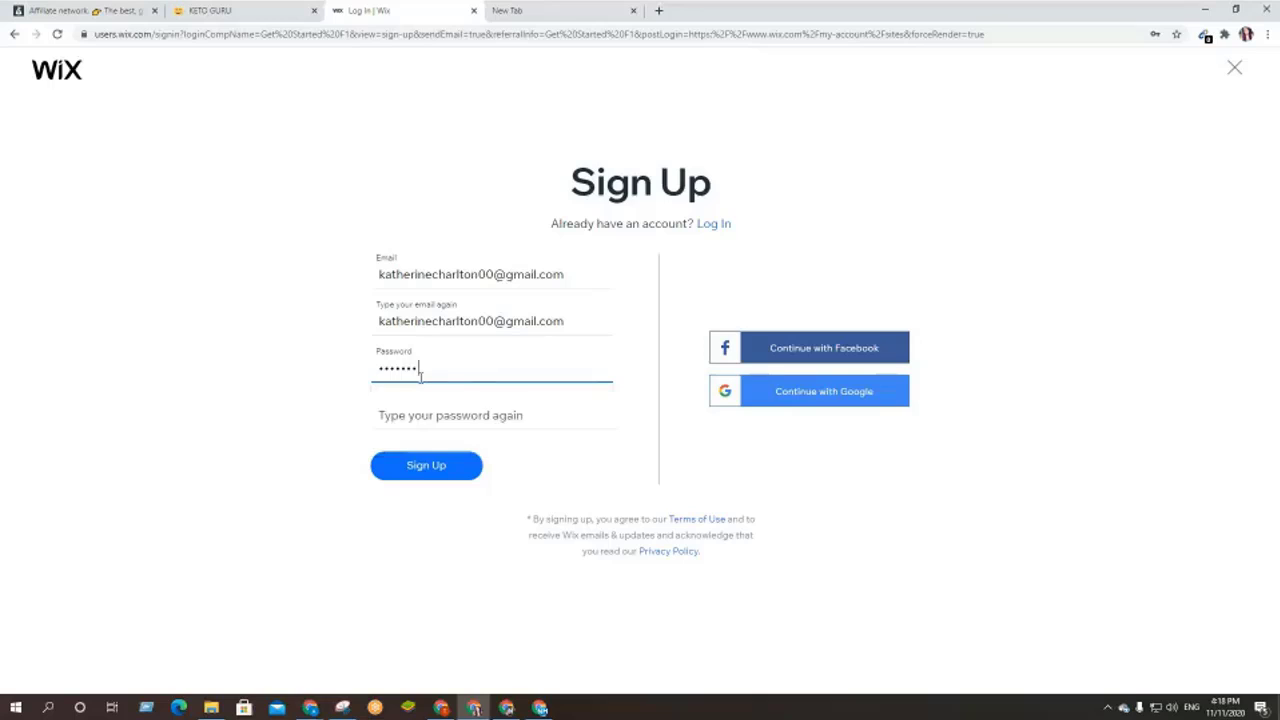
pyautogui.click(418, 410)
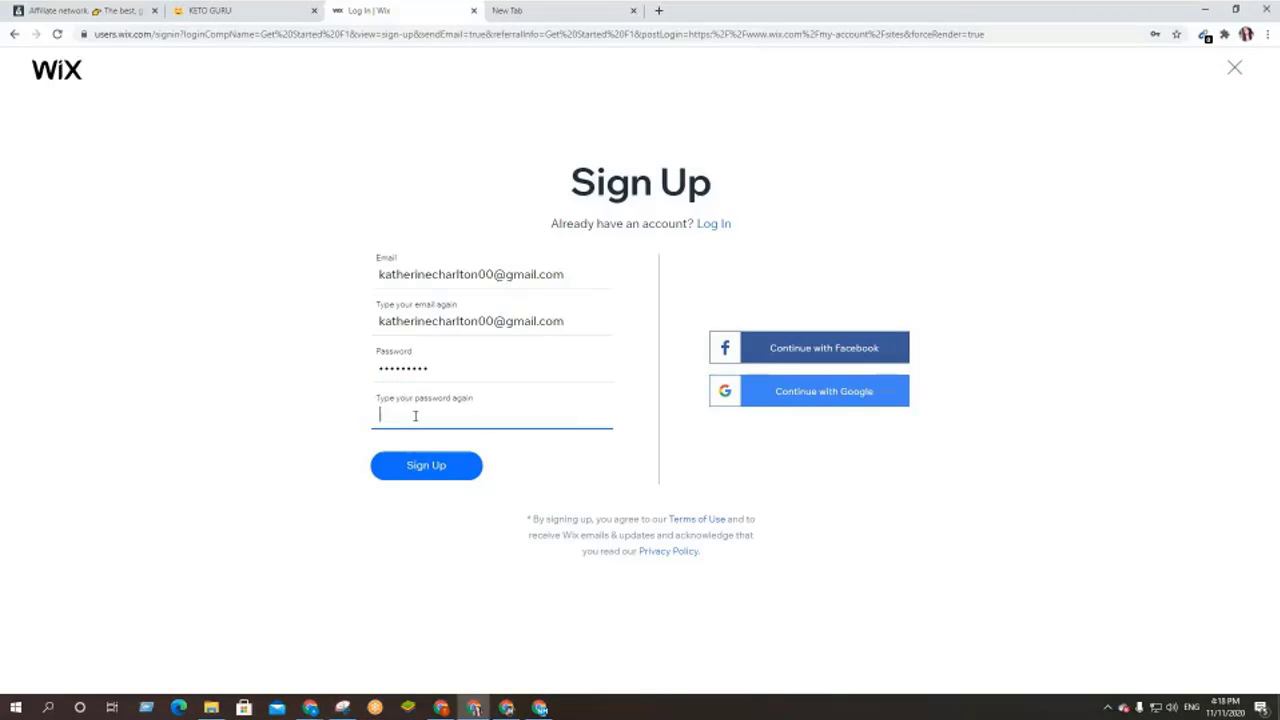
pyautogui.write('•••••••••')
pyautogui.click(258, 367)
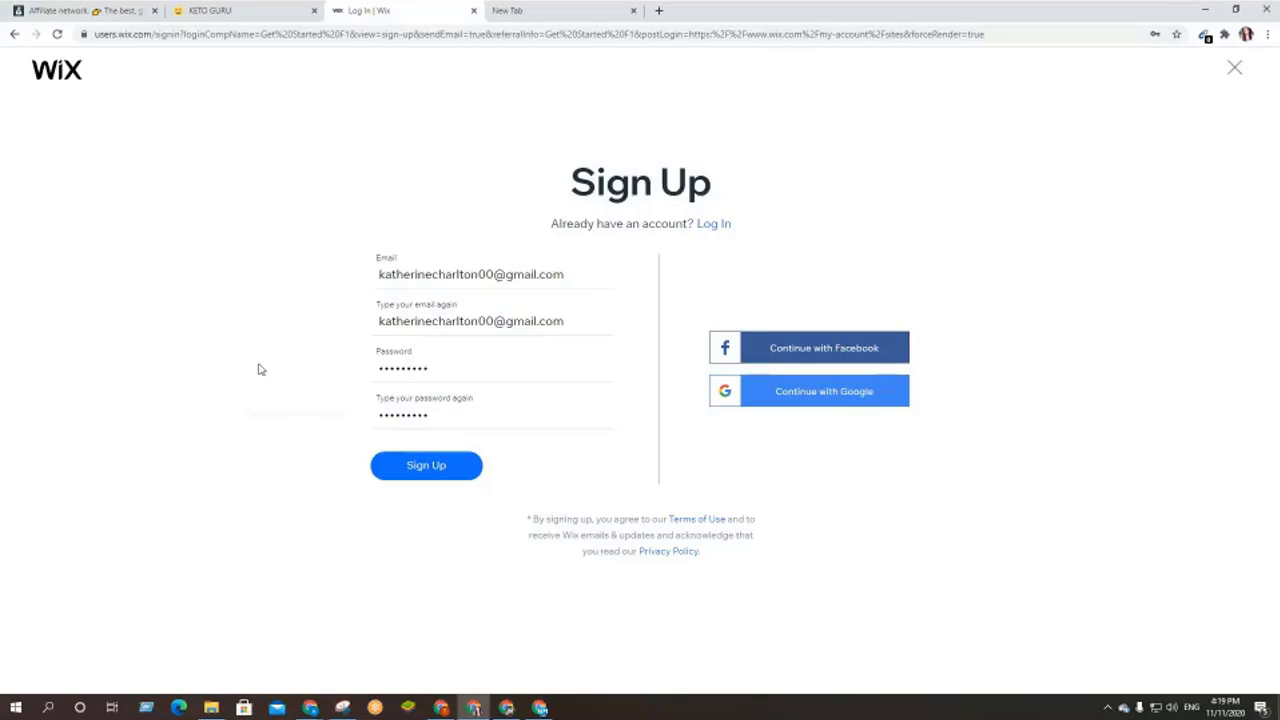
pyautogui.click(482, 415)
pyautogui.click(250, 512)
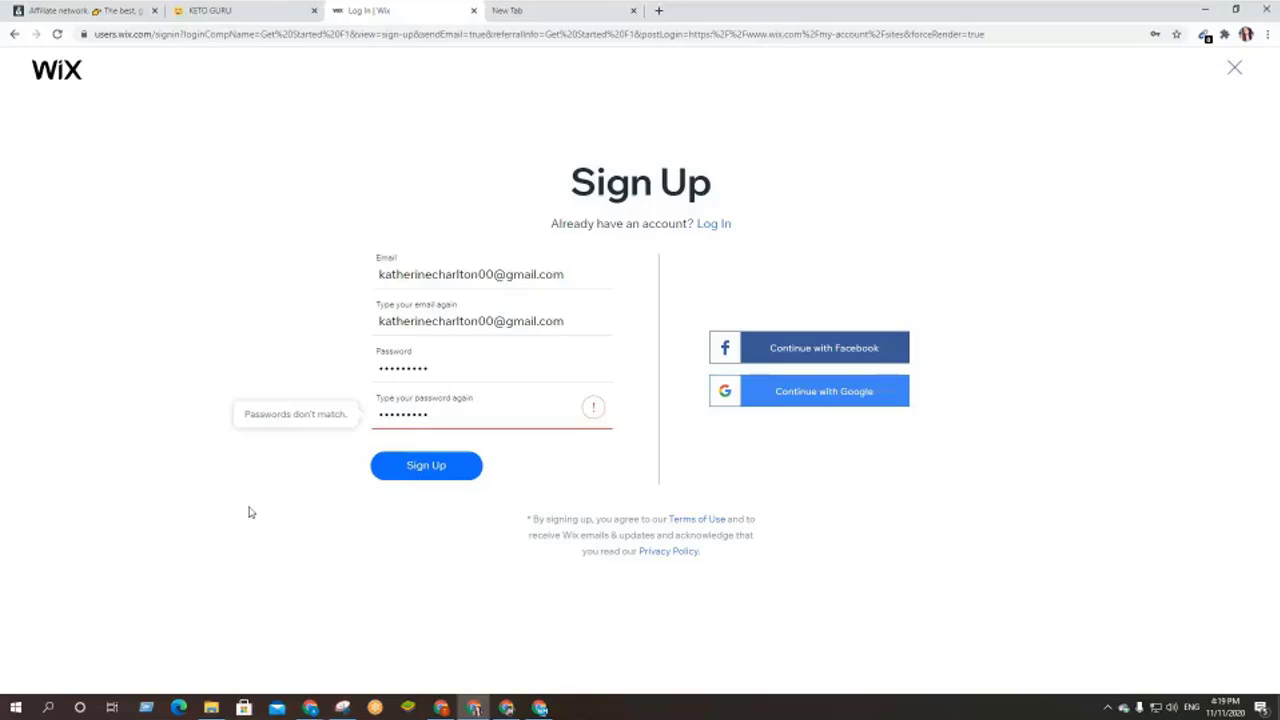
pyautogui.moveTo(470, 418); pyautogui.dragTo(145, 399)
pyautogui.write('•')
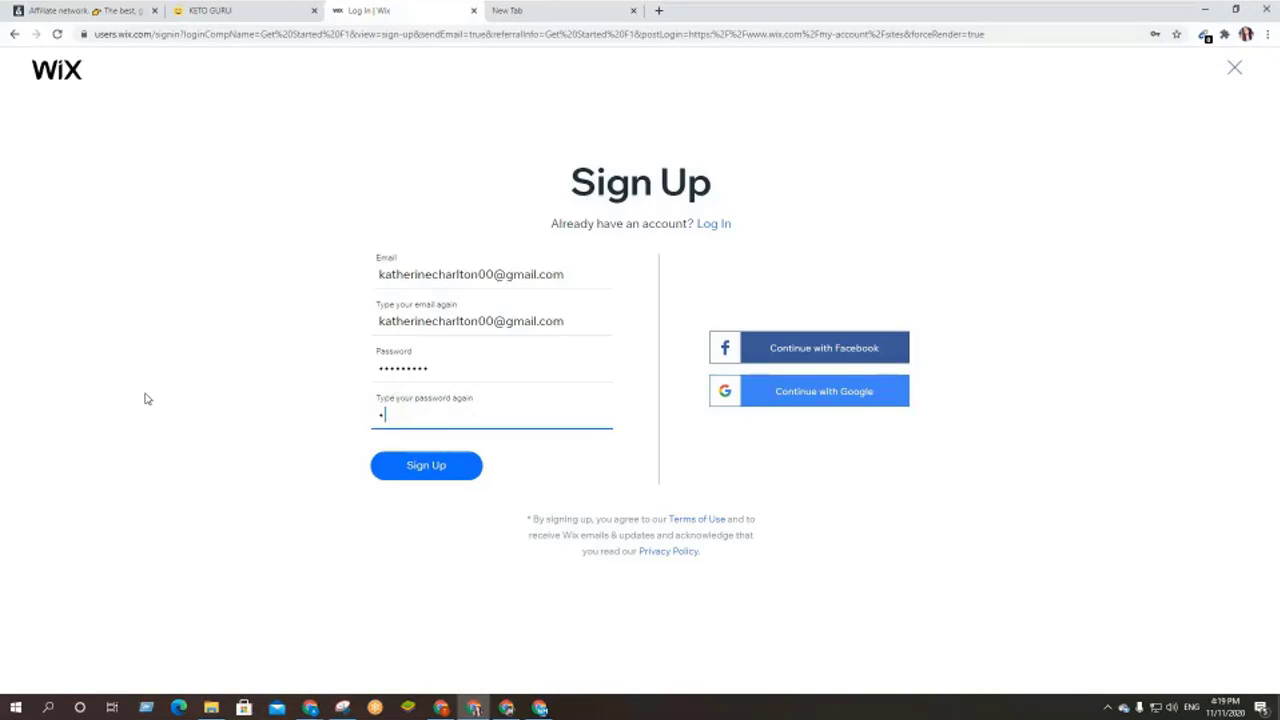
pyautogui.write('••••••••')
pyautogui.click(144, 399)
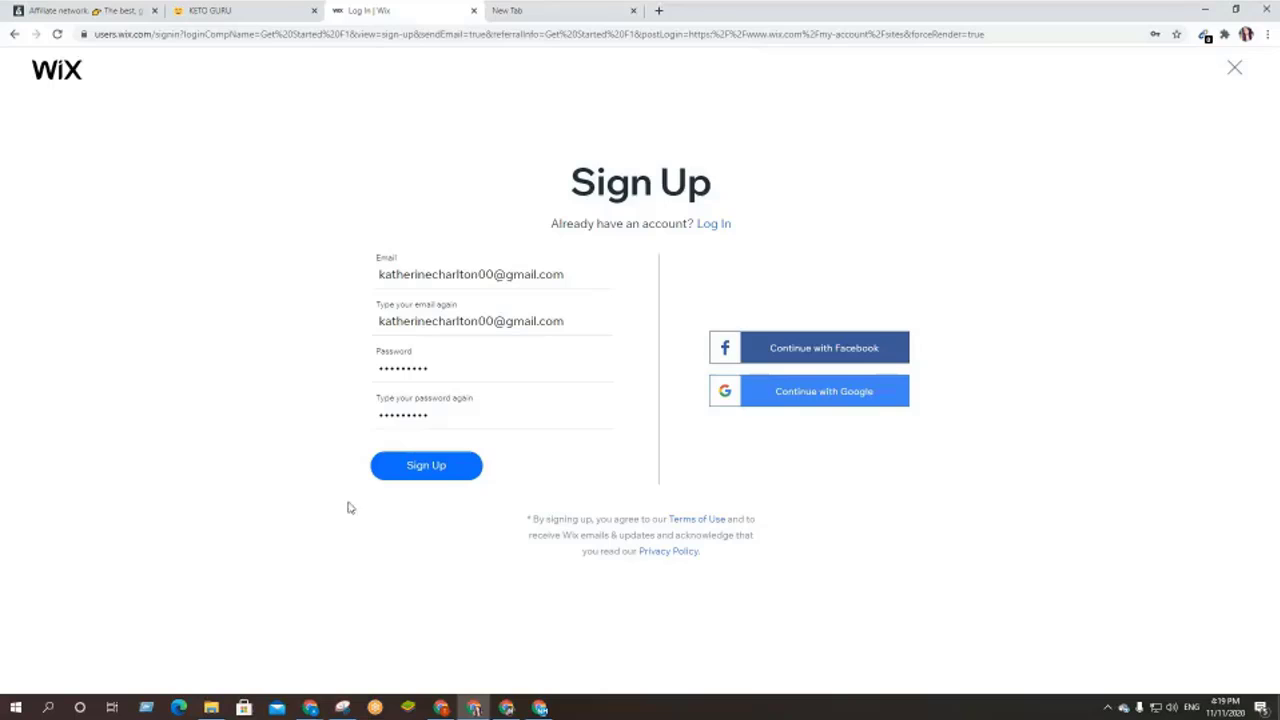
pyautogui.click(425, 467)
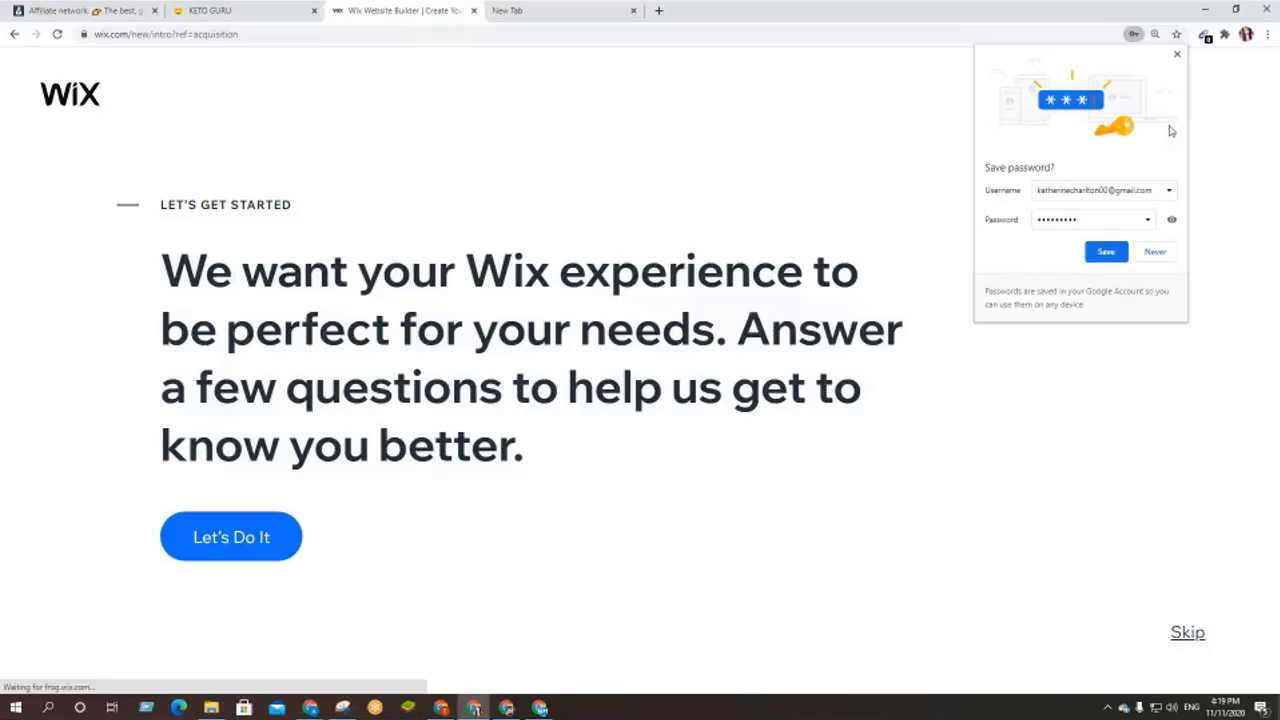
# - Save the new Wix login in Chrome, skip the intro questions, and go to the blank new tab
pyautogui.click(1104, 256)
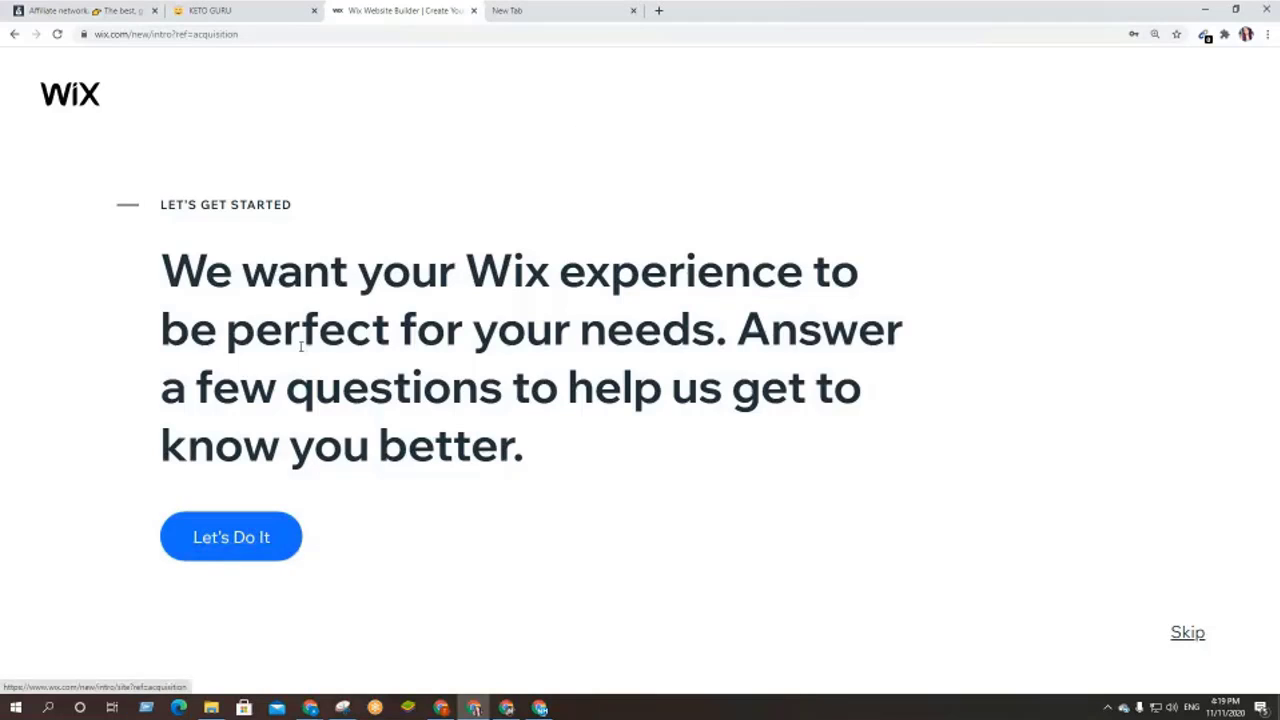
pyautogui.click(1190, 642)
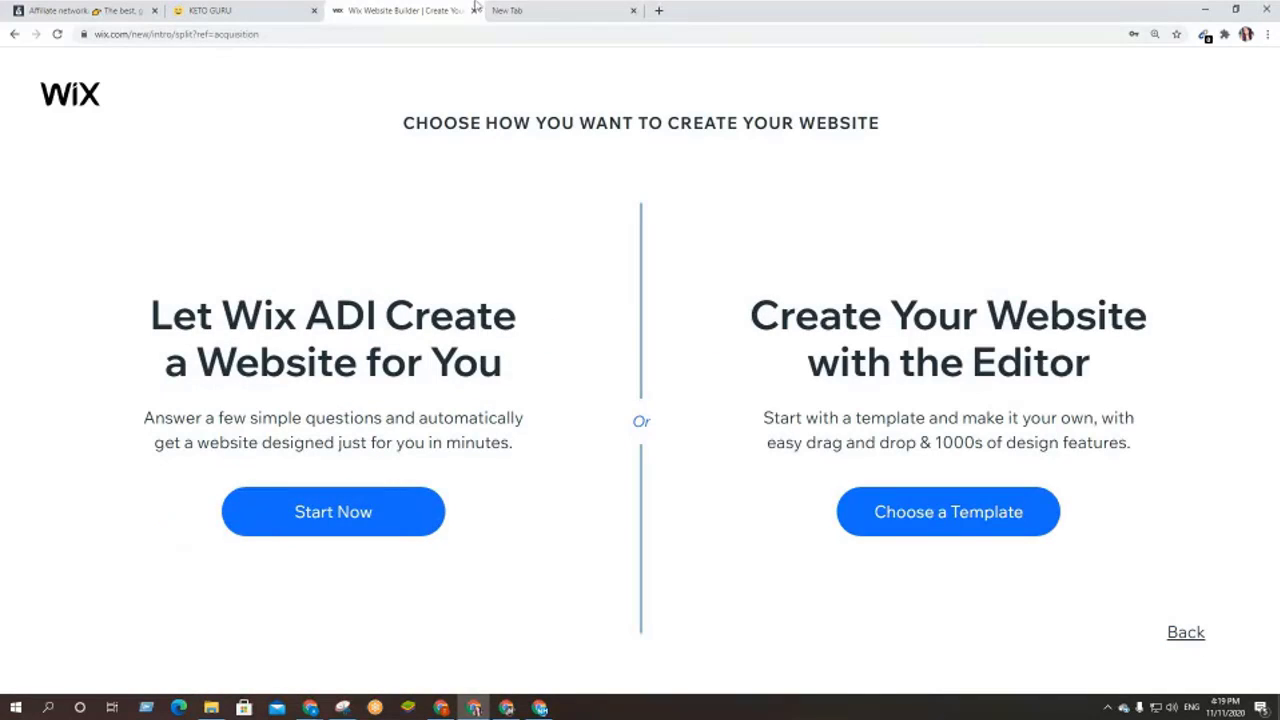
pyautogui.click(545, 8)
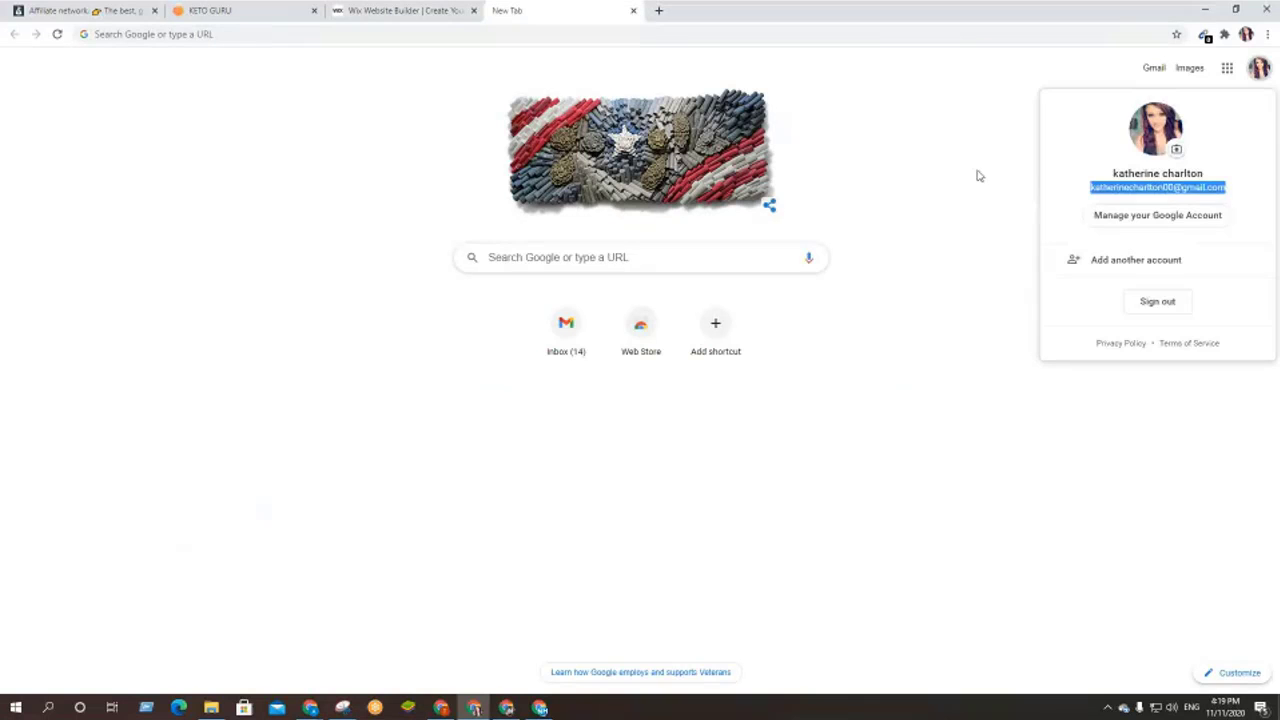
# - In Gmail, open Wix's 'Confirm Your Email and Get Started' message and choose Confirm Email Now
pyautogui.click(1153, 68)
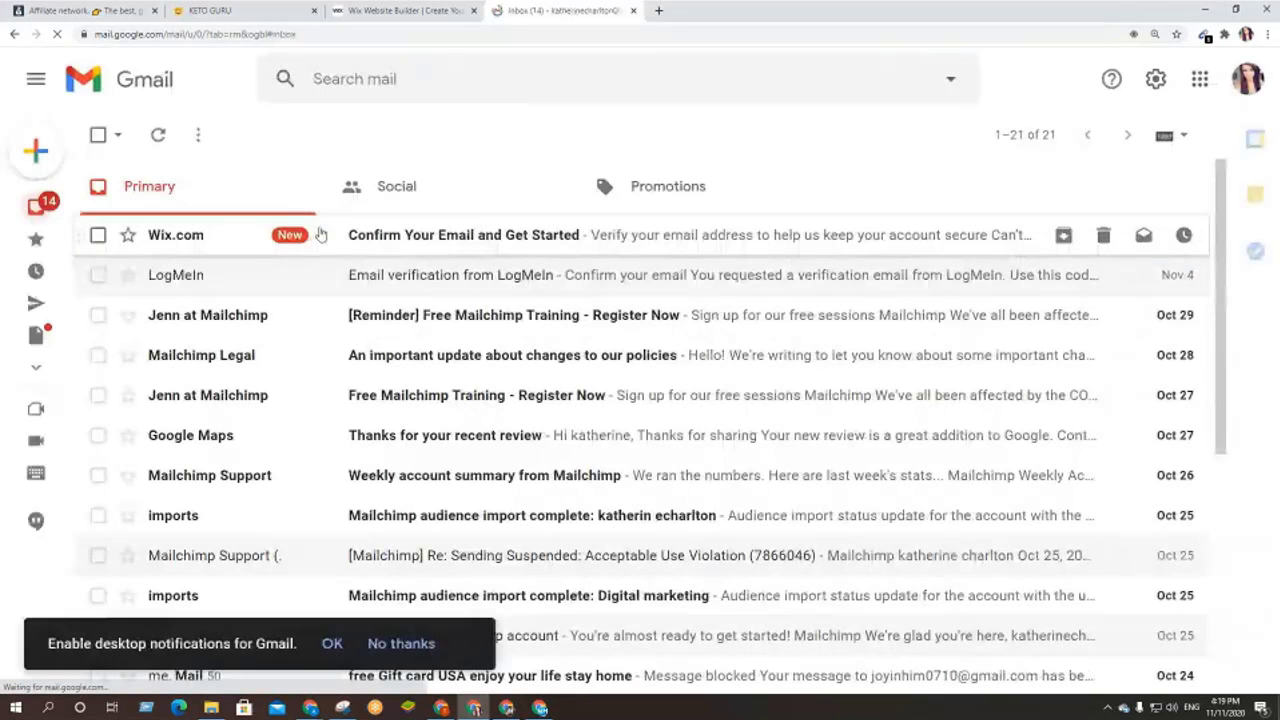
pyautogui.click(628, 248)
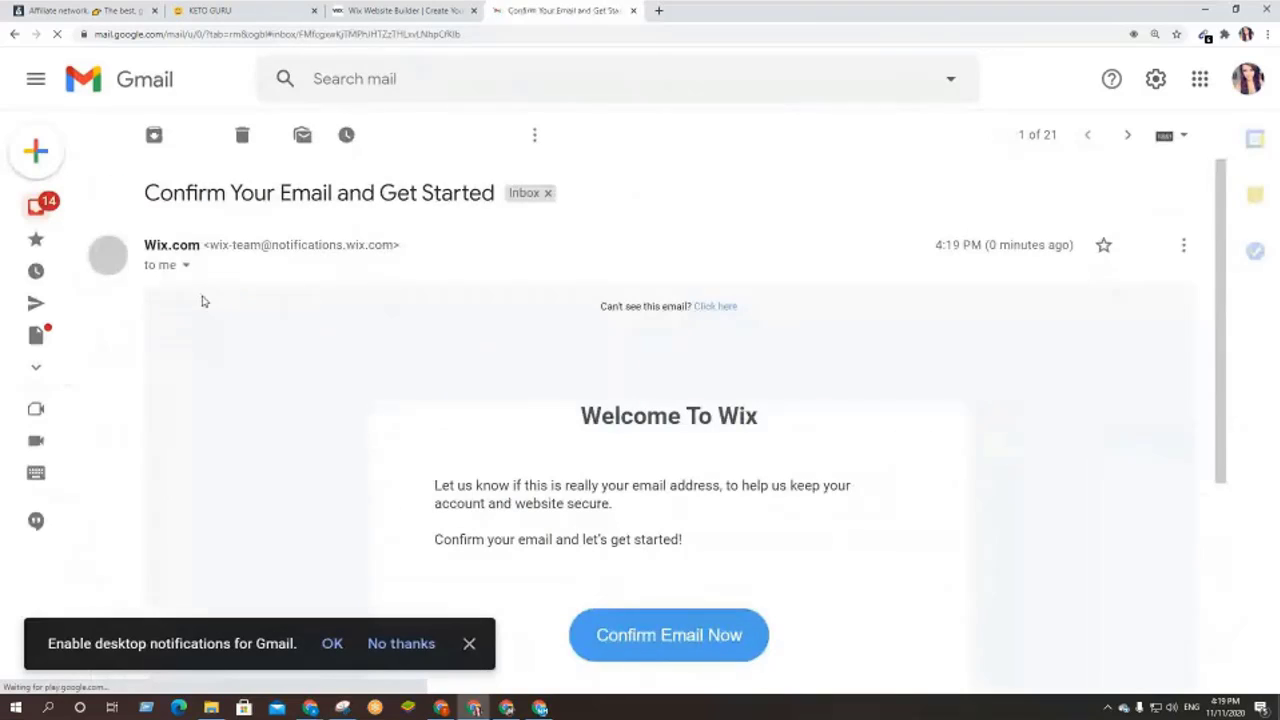
pyautogui.scroll(-2, 307, 407)
pyautogui.tripleClick(774, 350)
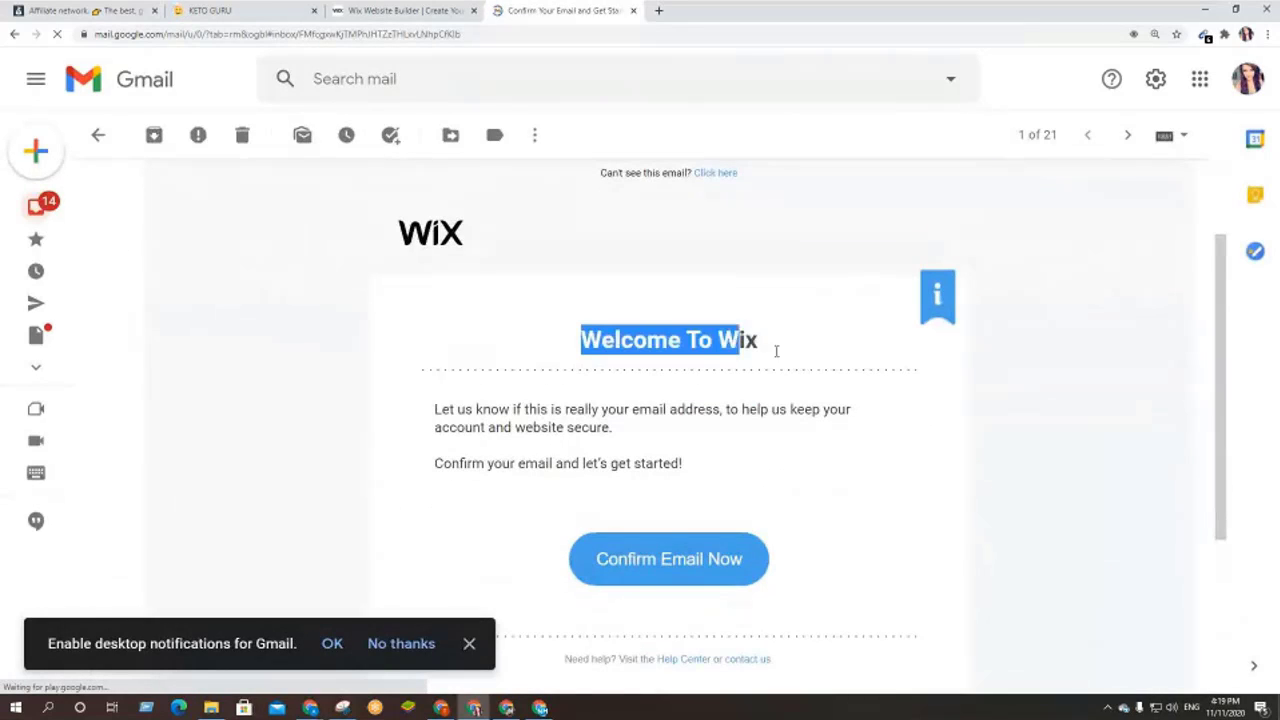
pyautogui.click(620, 522)
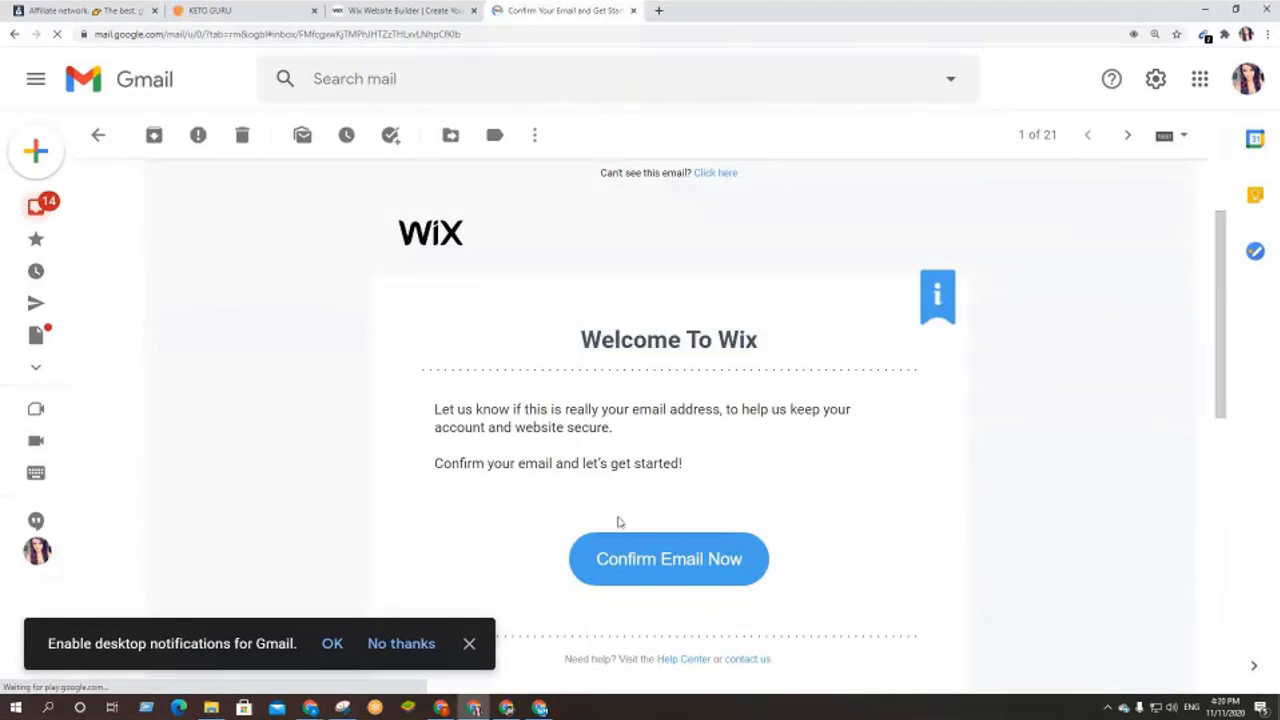
pyautogui.click(620, 572)
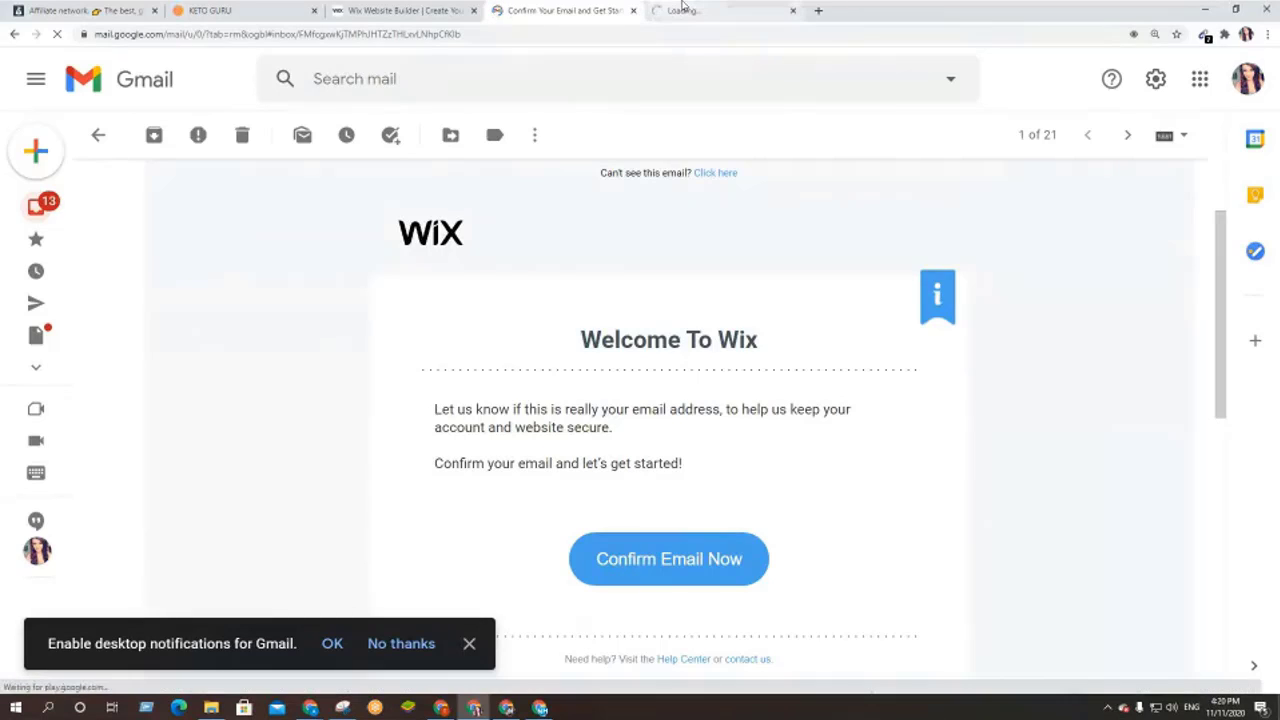
pyautogui.click(683, 8)
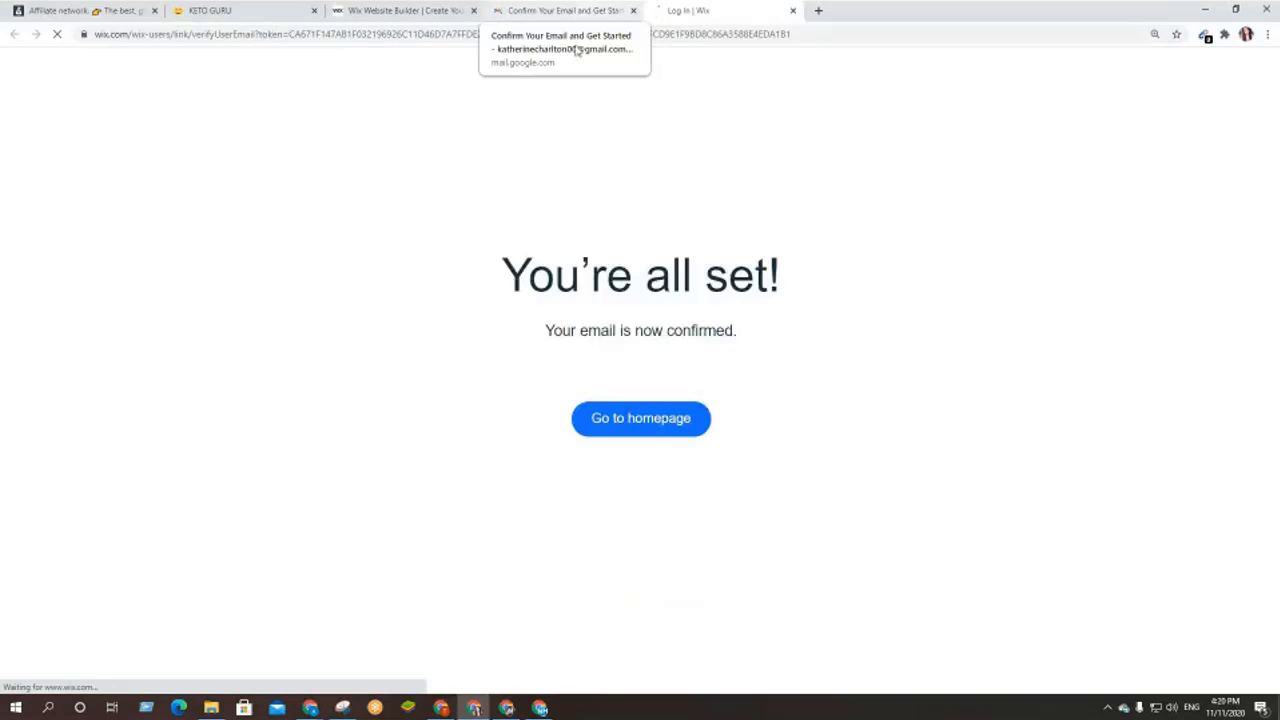
# - Go from the confirmation page to the Wix homepage, check the account menu, and return to My Sites
pyautogui.click(629, 432)
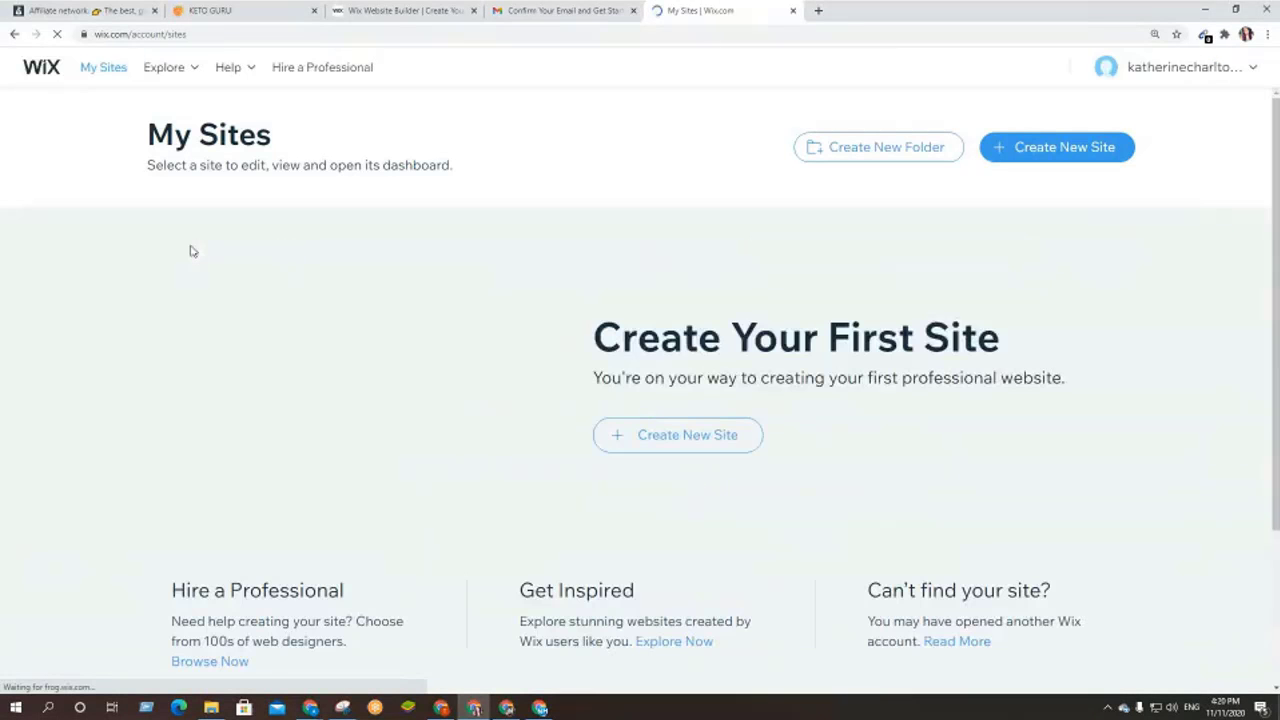
pyautogui.scroll(-3, 392, 298)
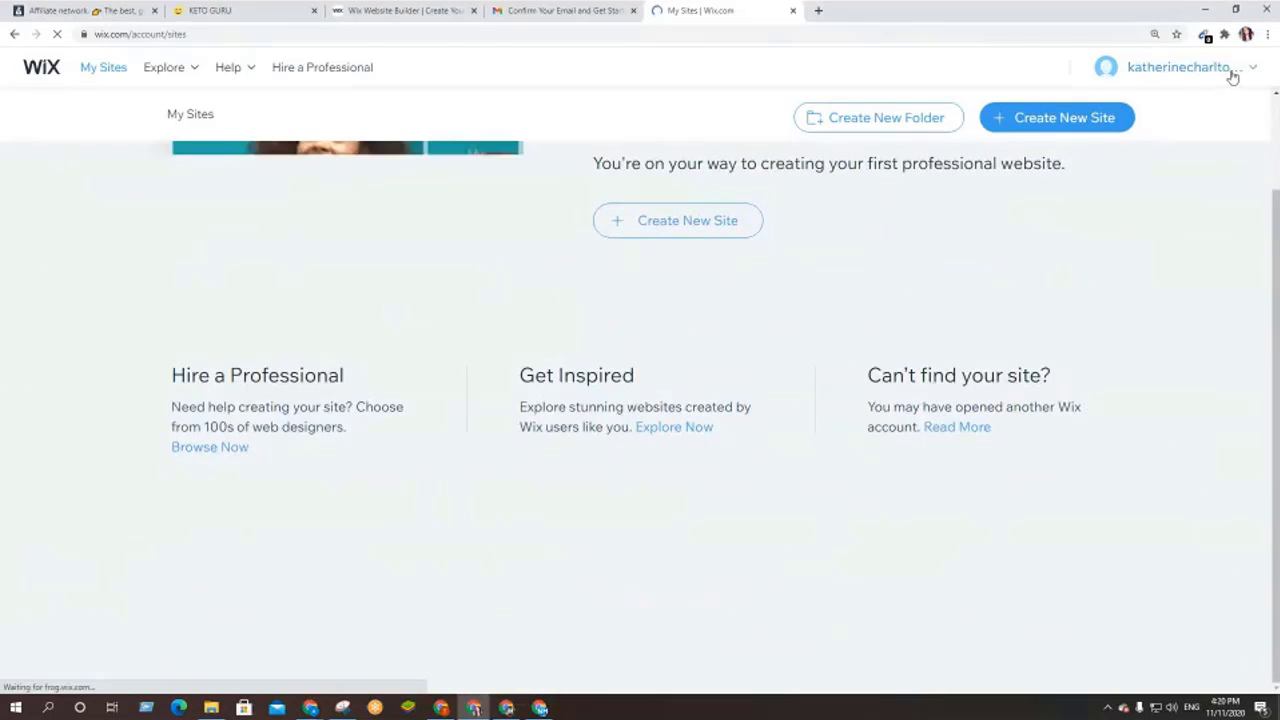
pyautogui.click(1231, 77)
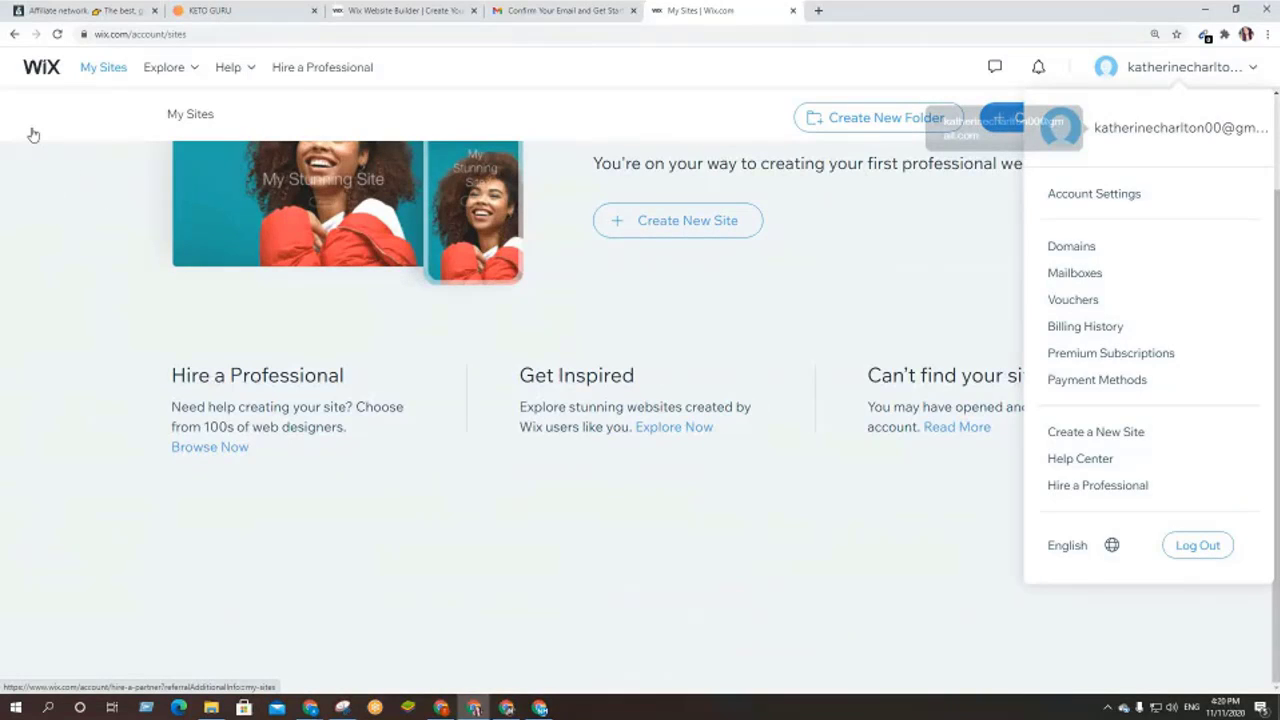
pyautogui.scroll(3, 1080, 134)
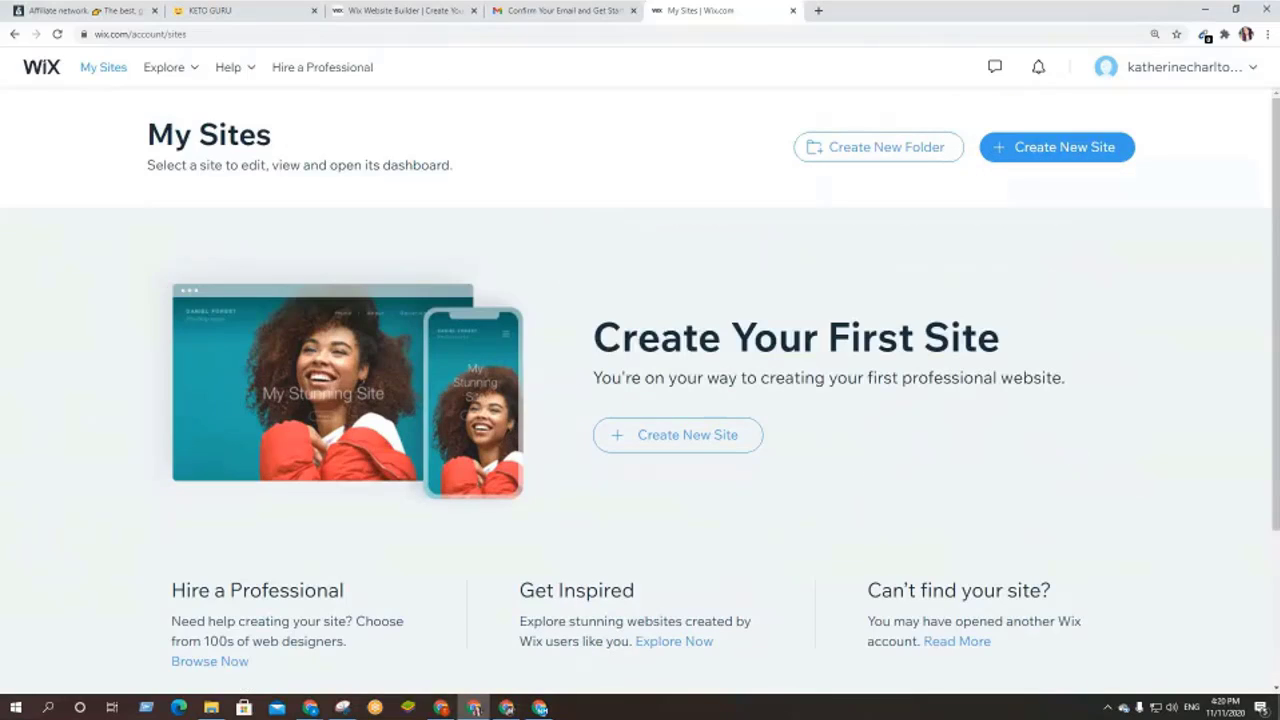
pyautogui.click(430, 9)
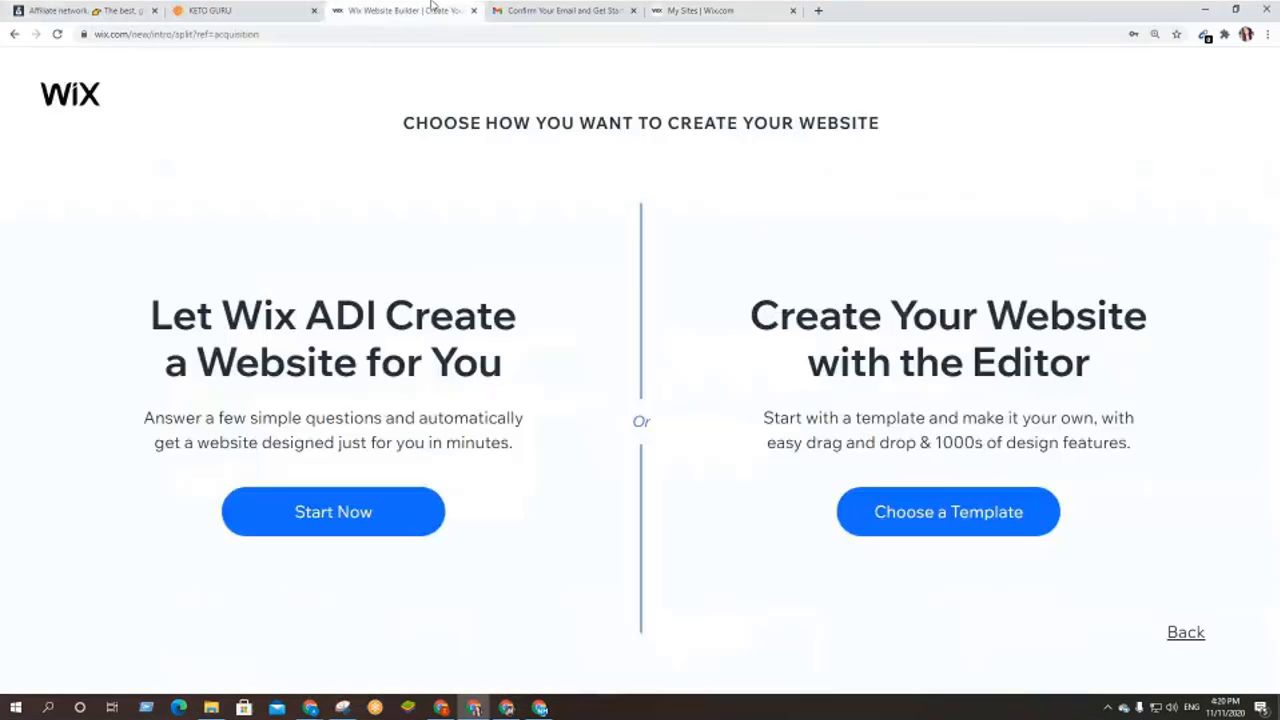
pyautogui.click(715, 9)
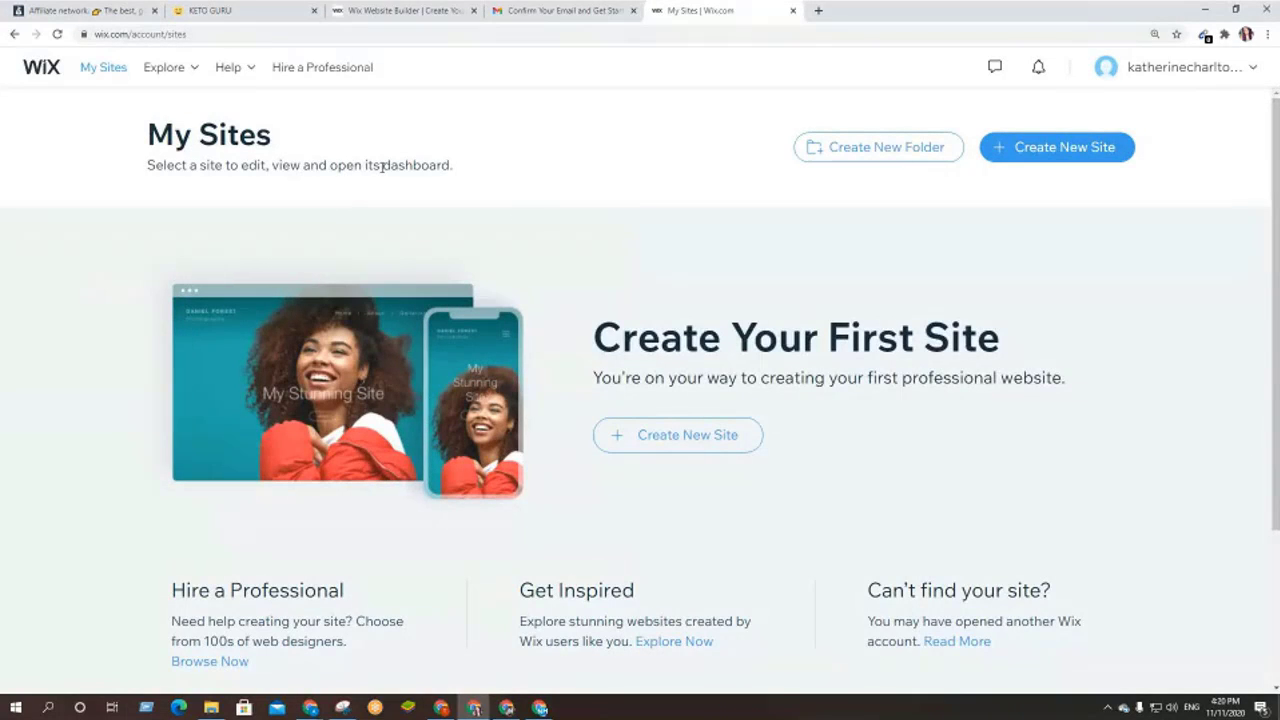
pyautogui.moveTo(384, 166); pyautogui.dragTo(515, 178)
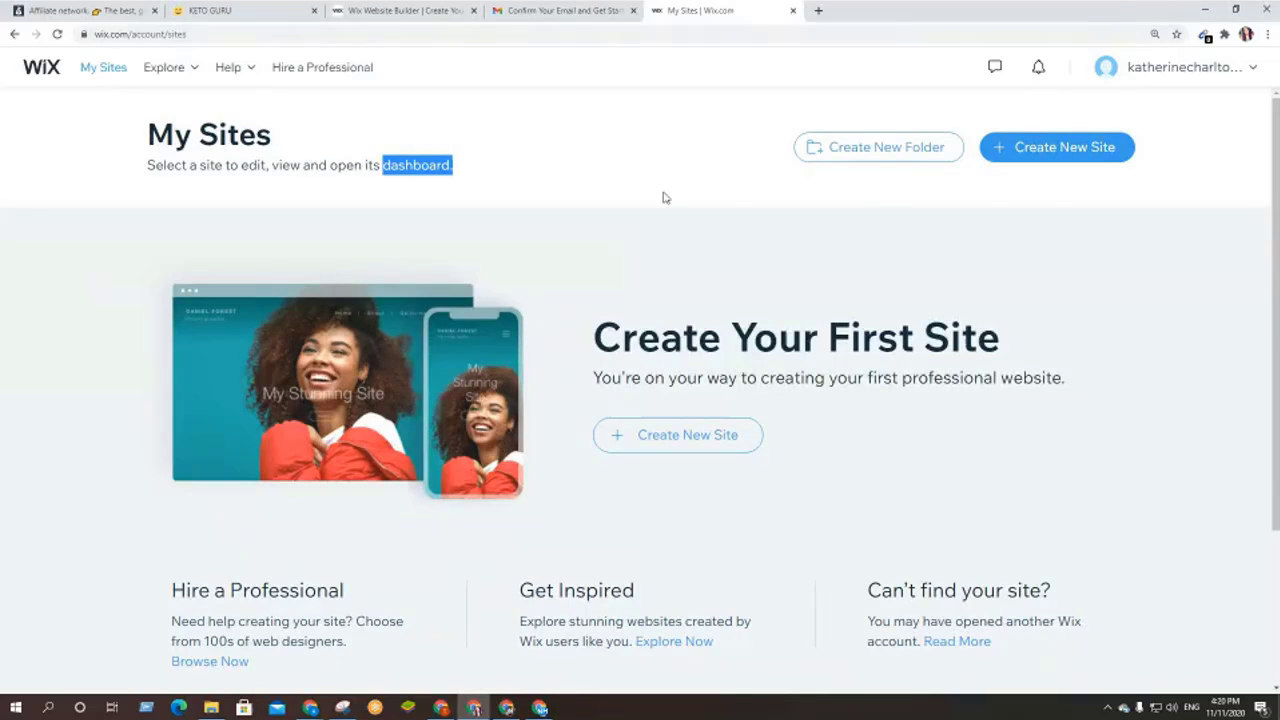
pyautogui.scroll(-3, 663, 197)
pyautogui.scroll(3, 377, 391)
# - Start a new site, look through the Most Popular templates, and bring up 'What kind of website do you want to create?'
pyautogui.click(1030, 160)
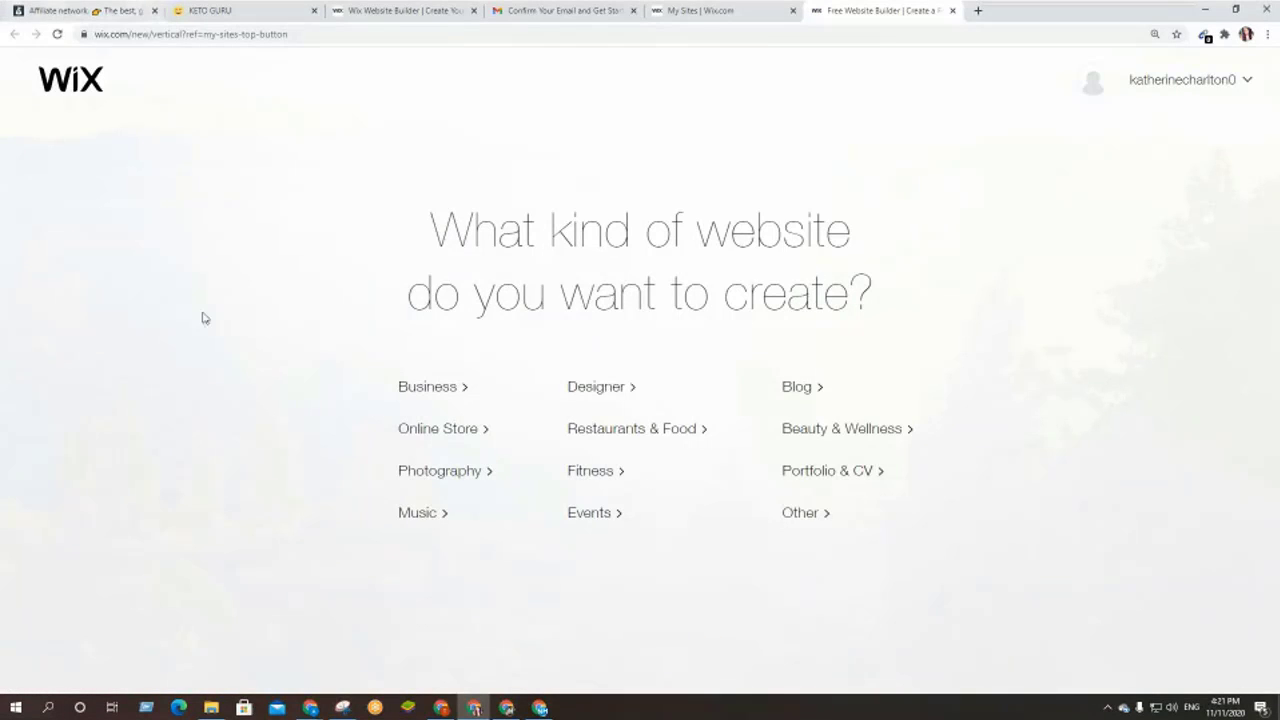
pyautogui.click(393, 9)
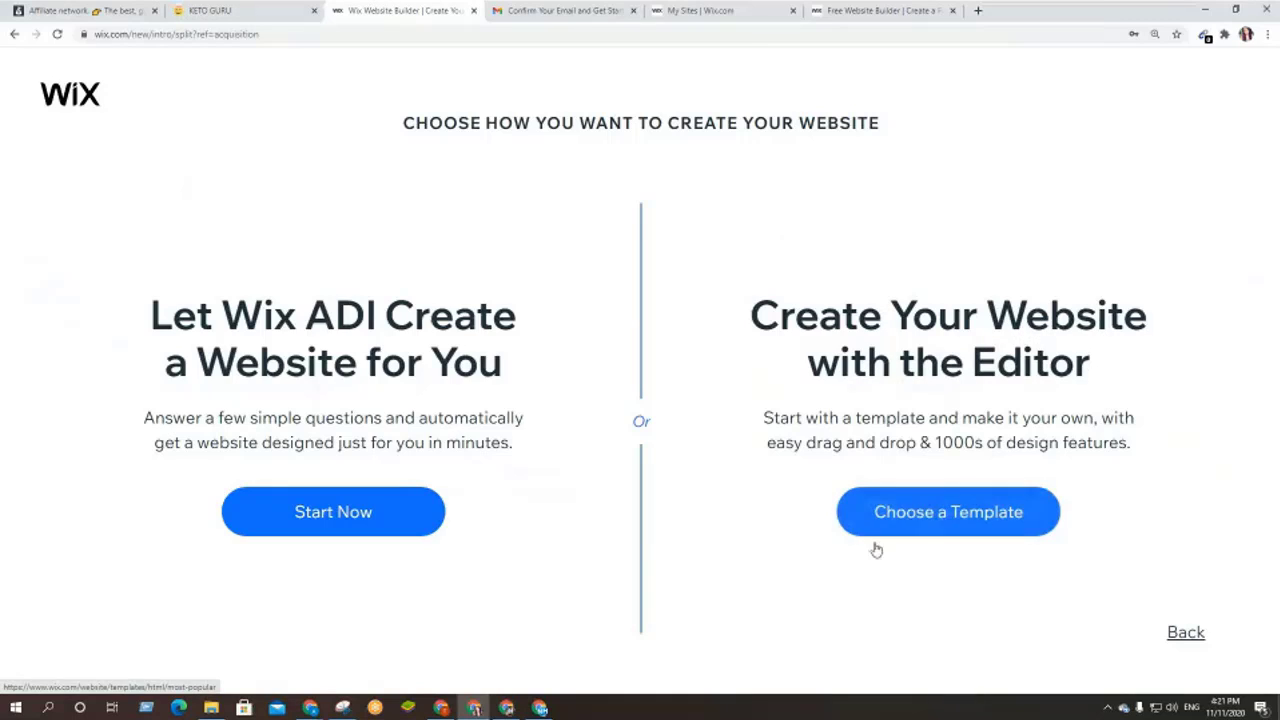
pyautogui.click(962, 514)
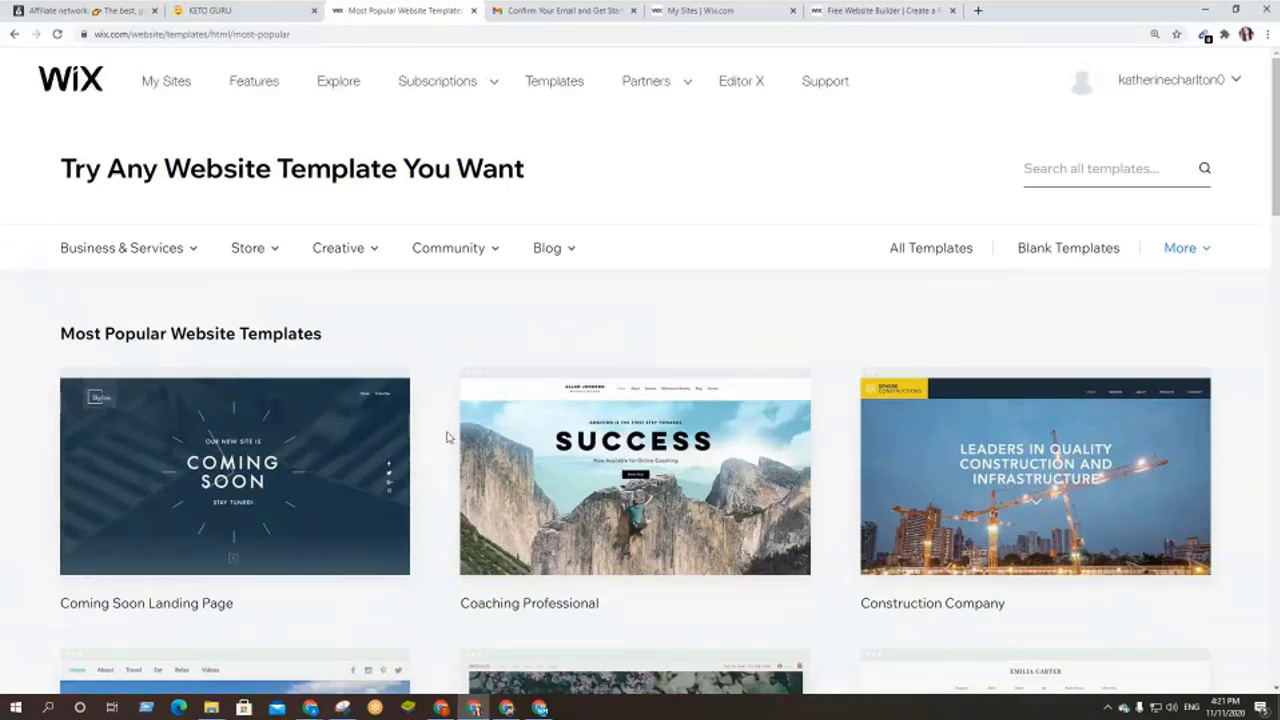
pyautogui.scroll(-3, 447, 435)
pyautogui.scroll(-2, 447, 435)
pyautogui.click(882, 10)
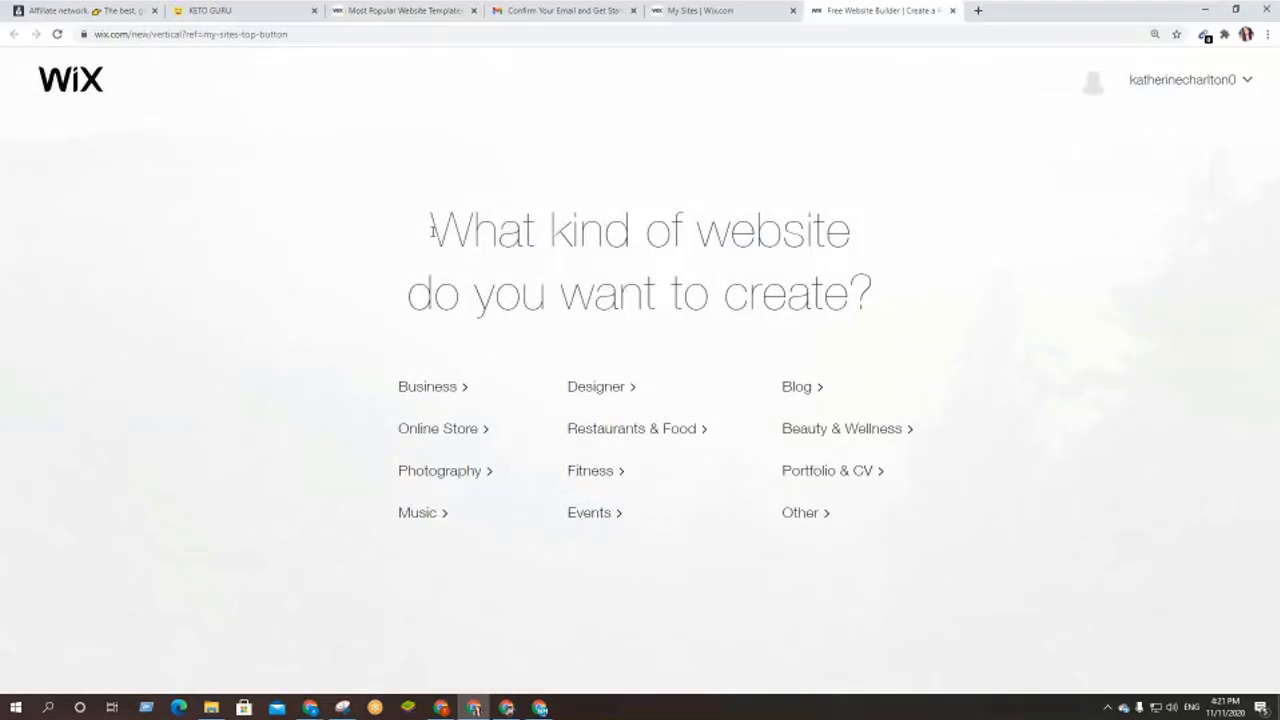
pyautogui.moveTo(433, 232); pyautogui.dragTo(903, 289)
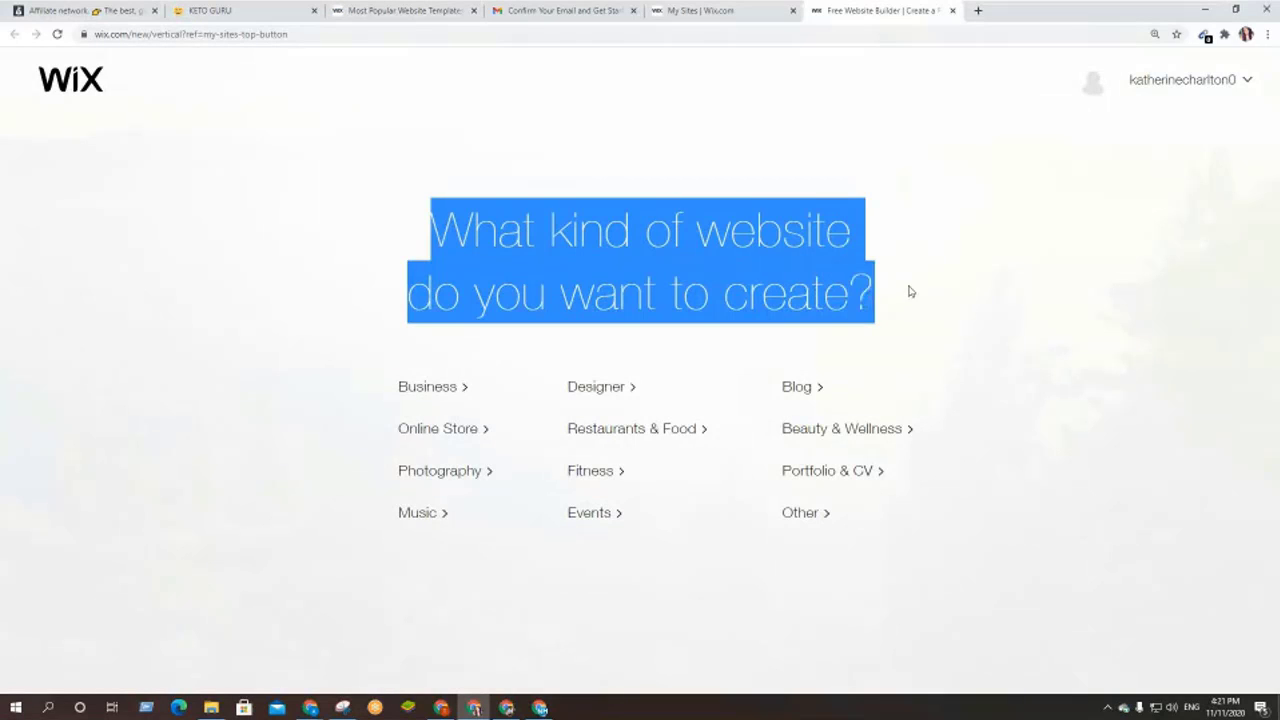
pyautogui.click(910, 291)
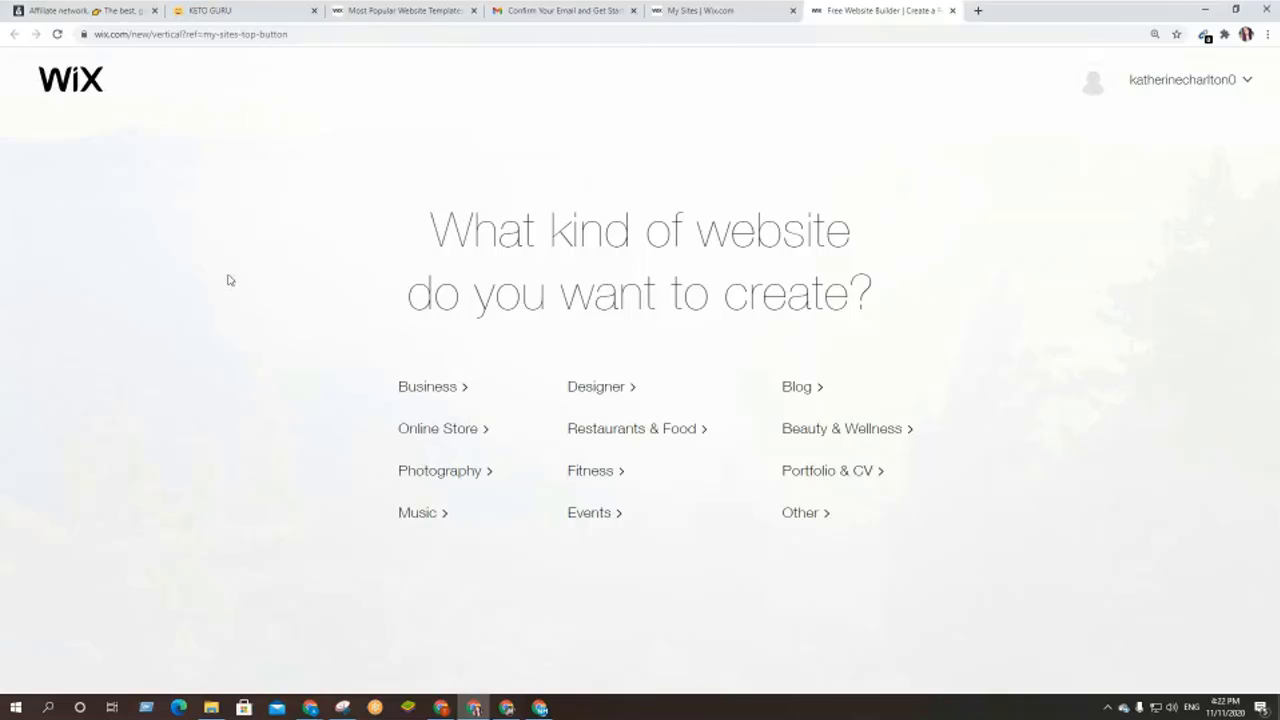
pyautogui.click(205, 8)
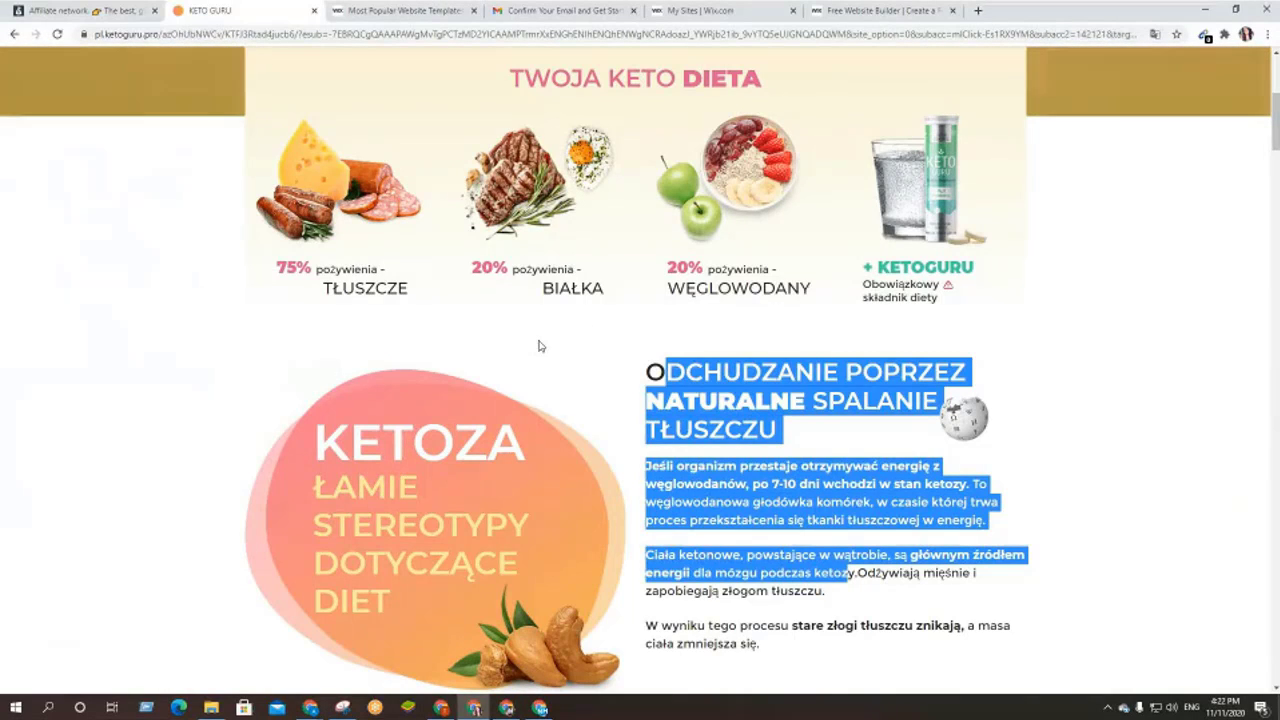
pyautogui.click(706, 349)
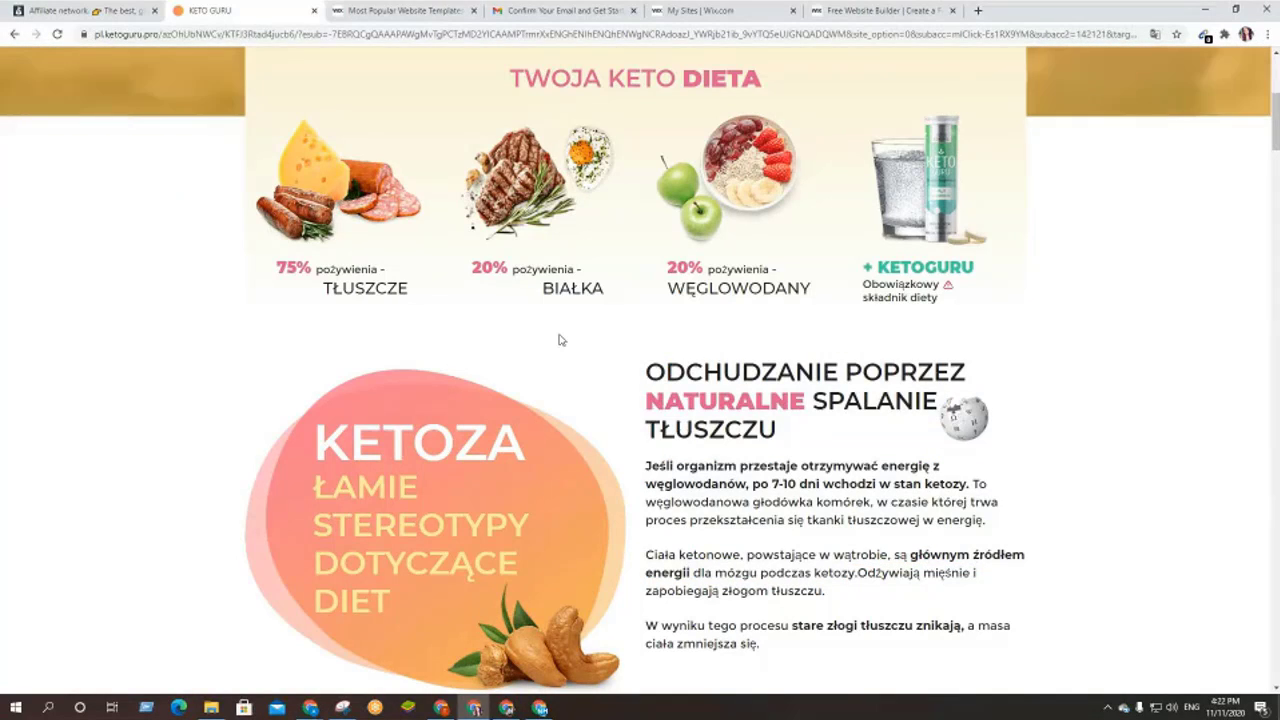
pyautogui.click(880, 10)
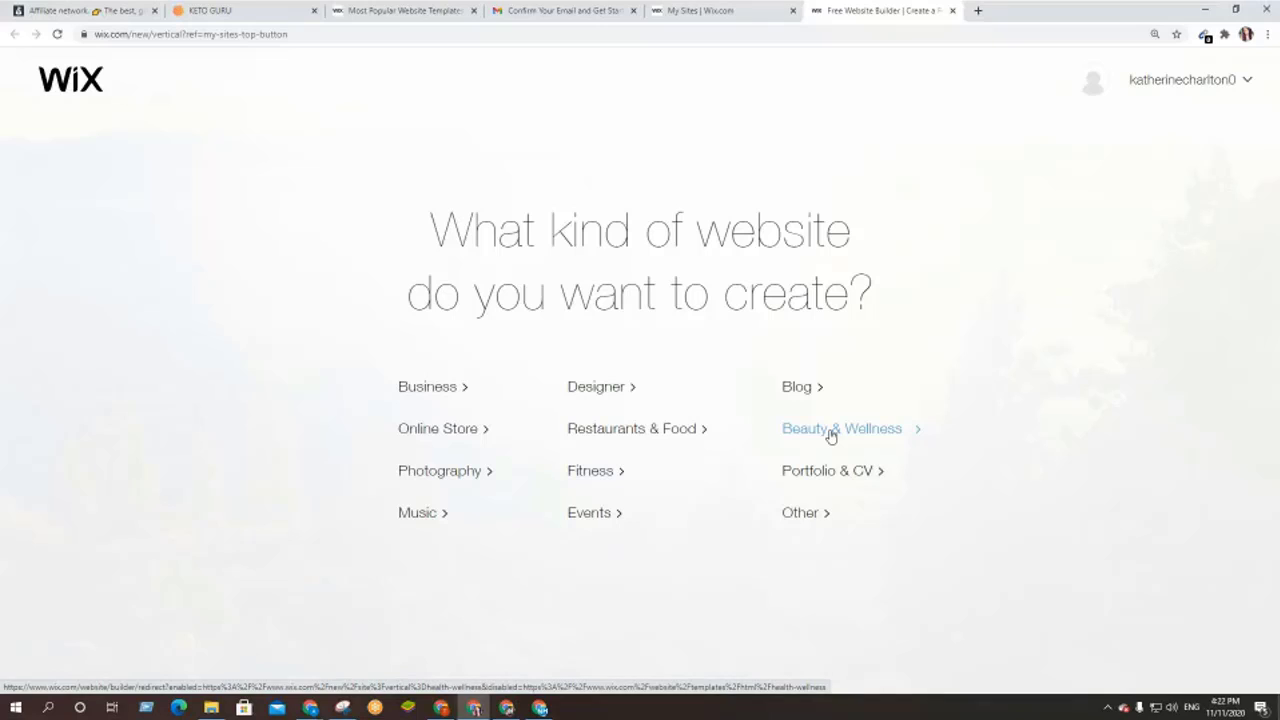
# - Pick Fitness as the website type and close the Most Popular Templates, Gmail and My Sites tabs
pyautogui.click(586, 475)
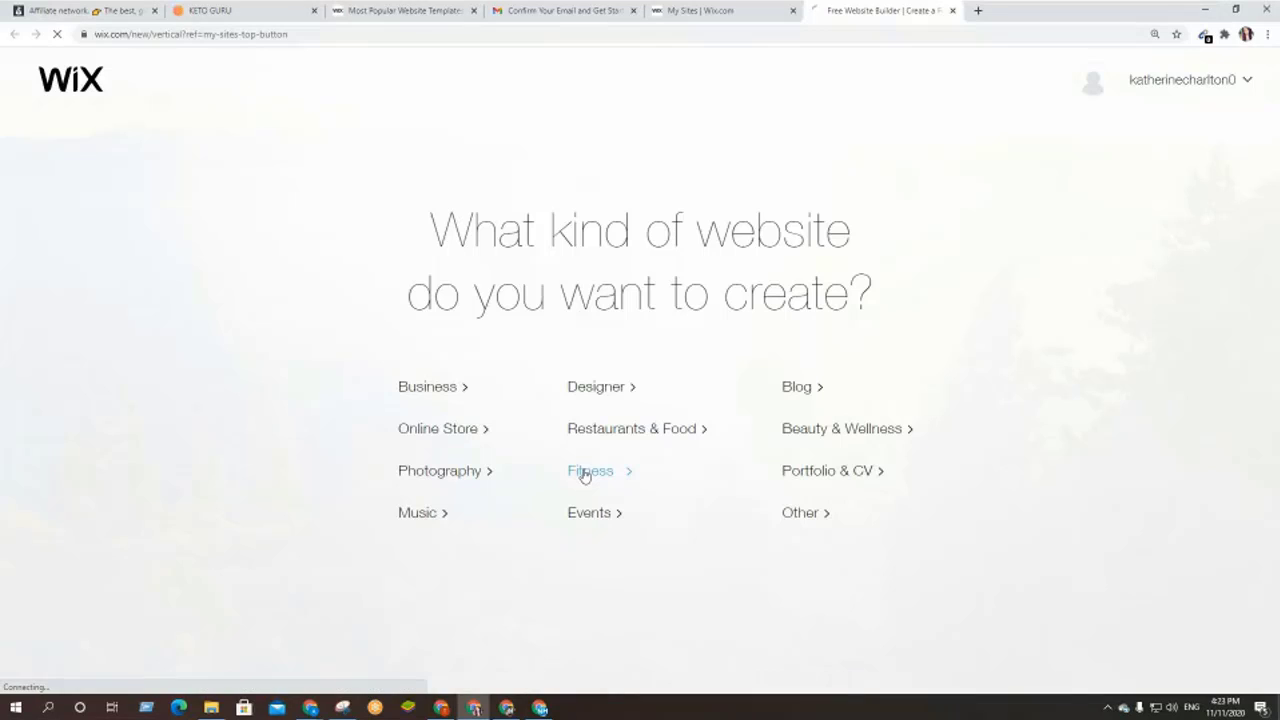
pyautogui.click(453, 13)
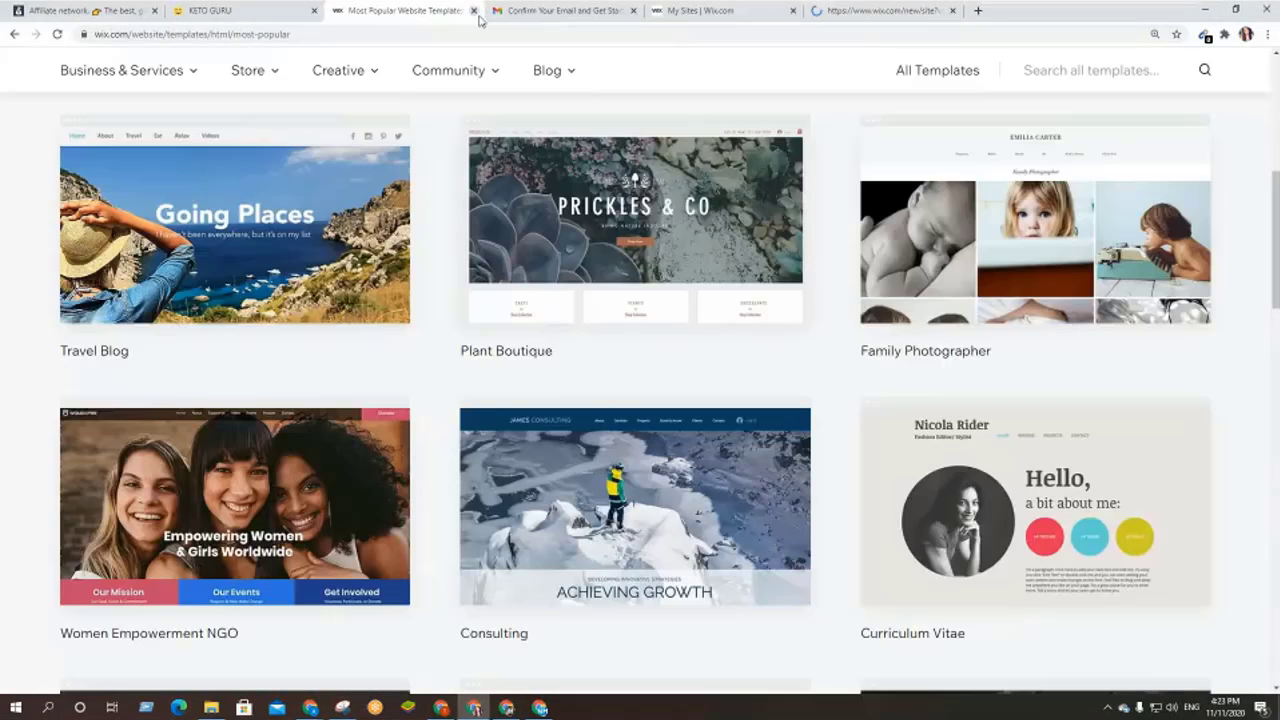
pyautogui.click(473, 11)
pyautogui.click(473, 11)
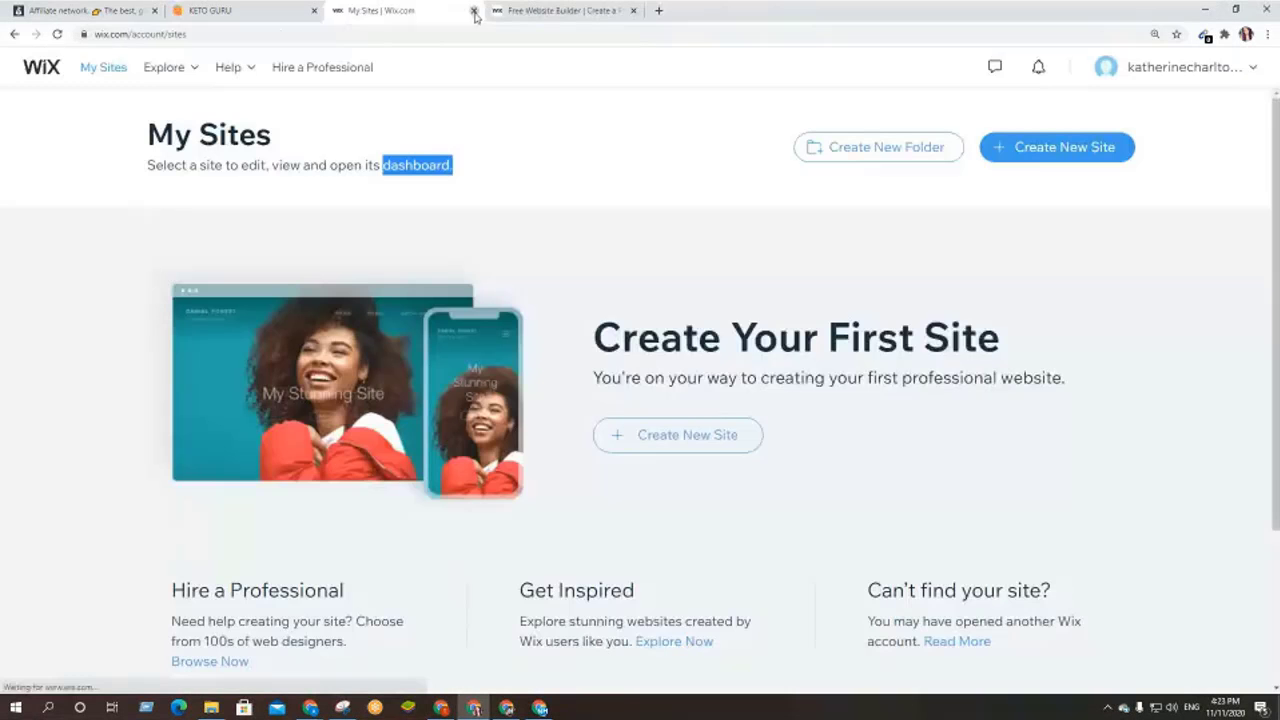
pyautogui.click(474, 12)
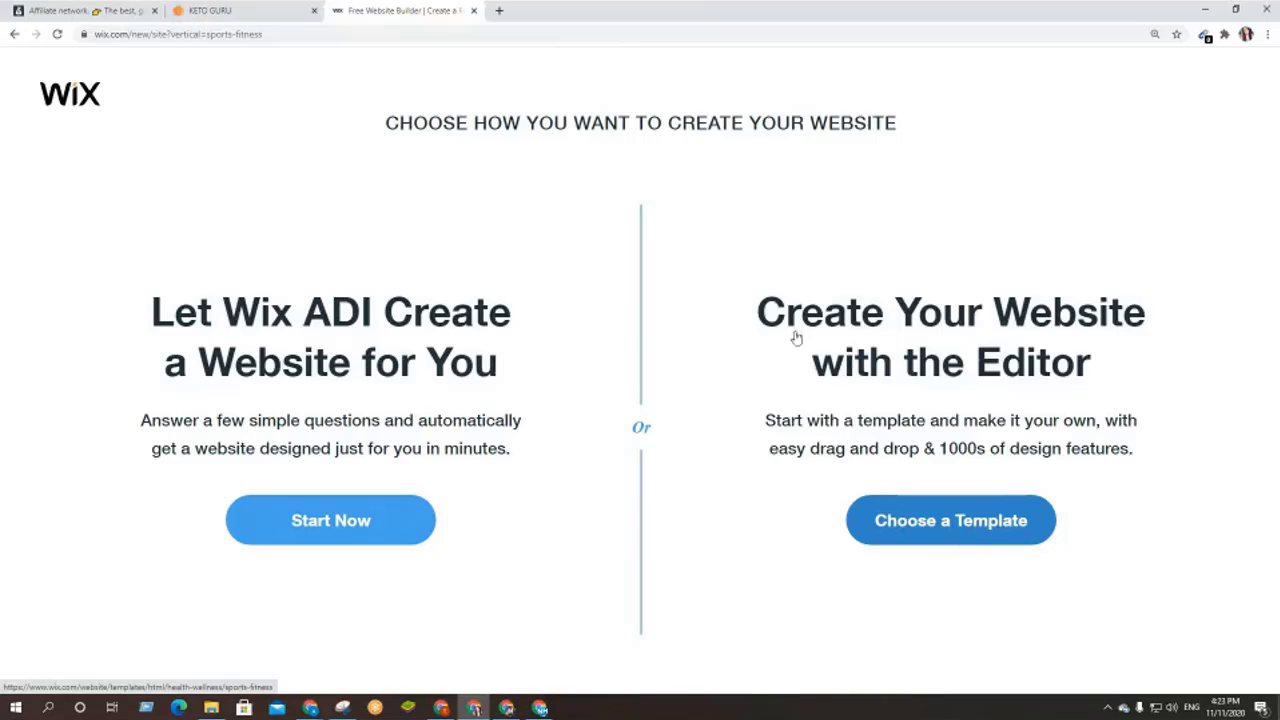
# - Choose to build from a template and scroll through the Sports & Fitness template gallery
pyautogui.click(955, 530)
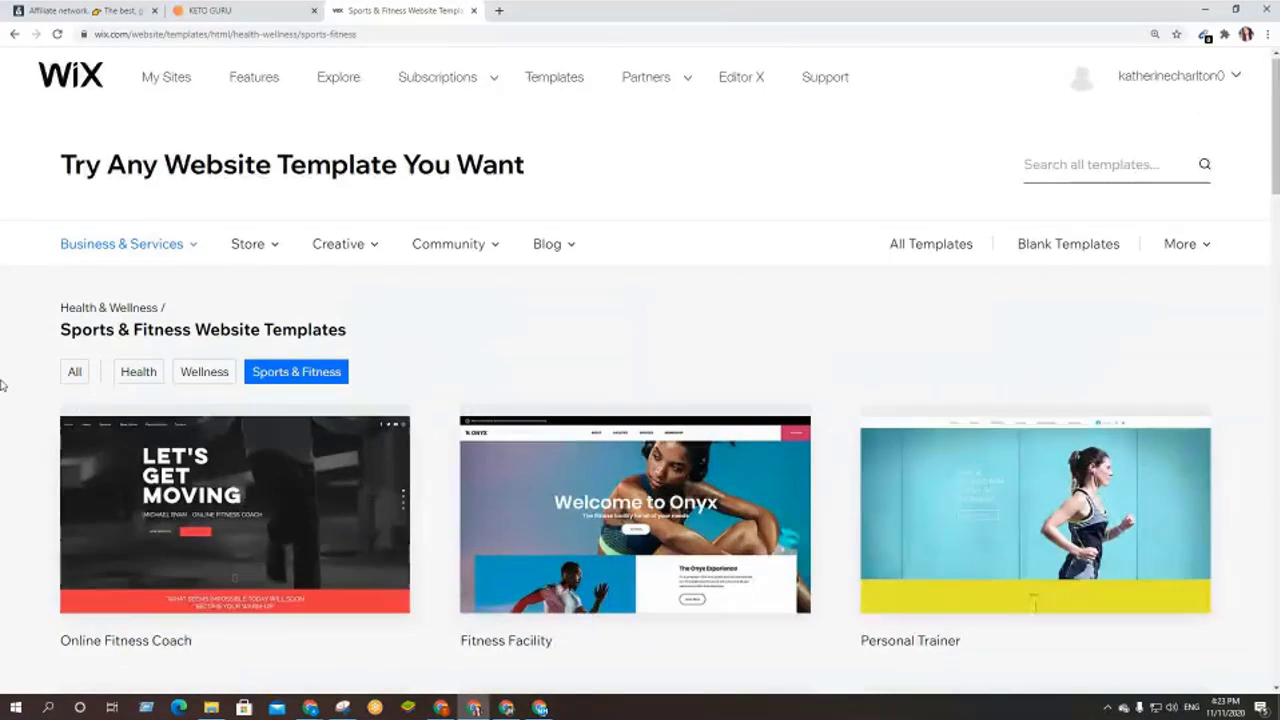
pyautogui.scroll(-2, 2, 385)
pyautogui.moveTo(772, 337)
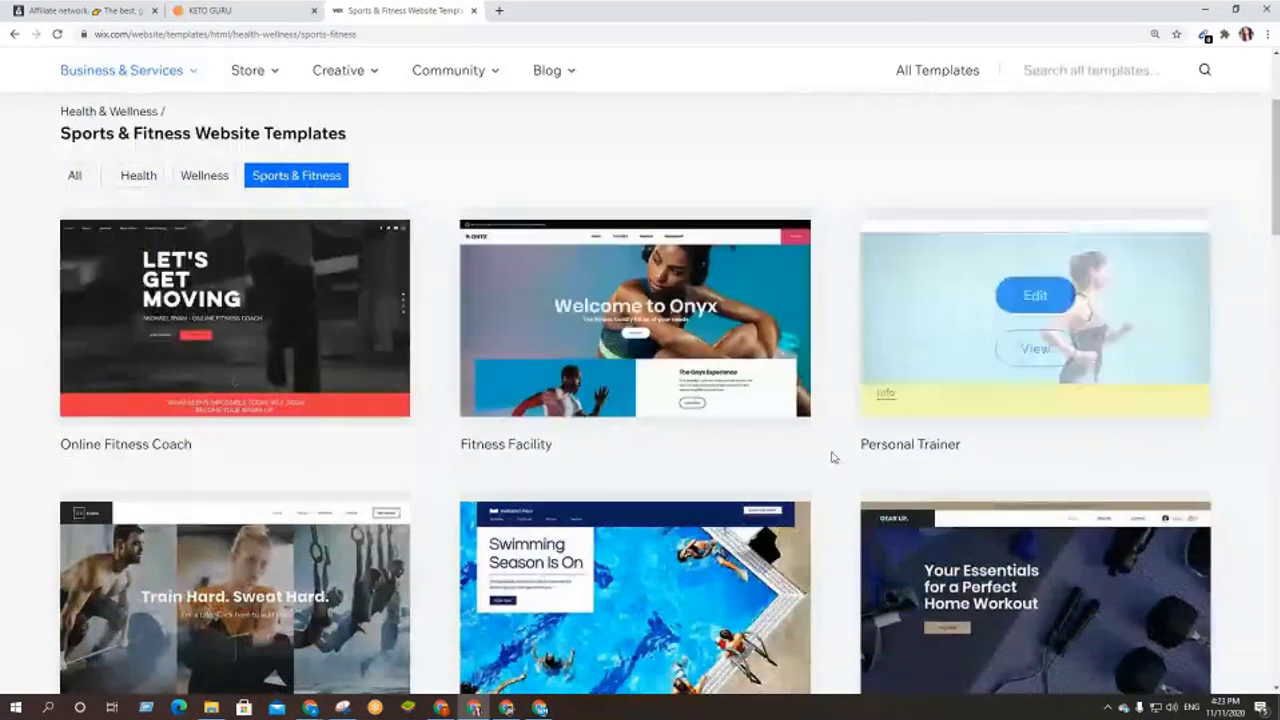
pyautogui.scroll(-3, 451, 446)
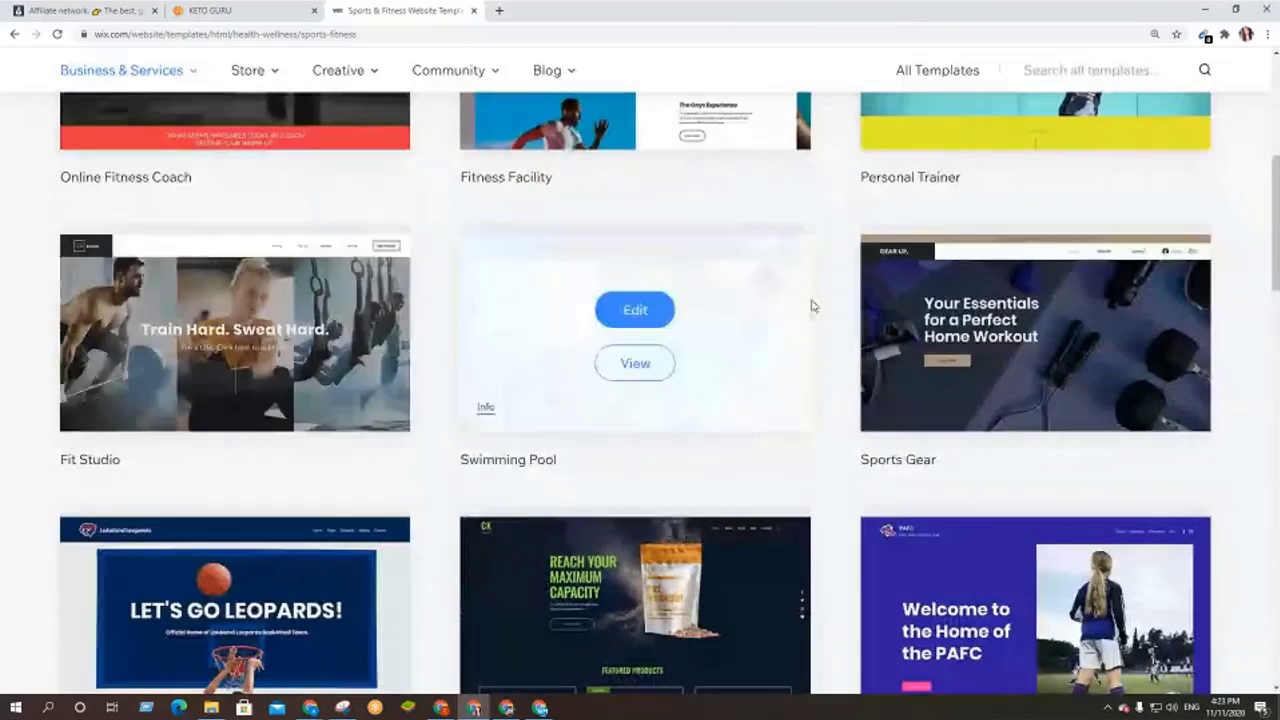
pyautogui.scroll(-3, 684, 407)
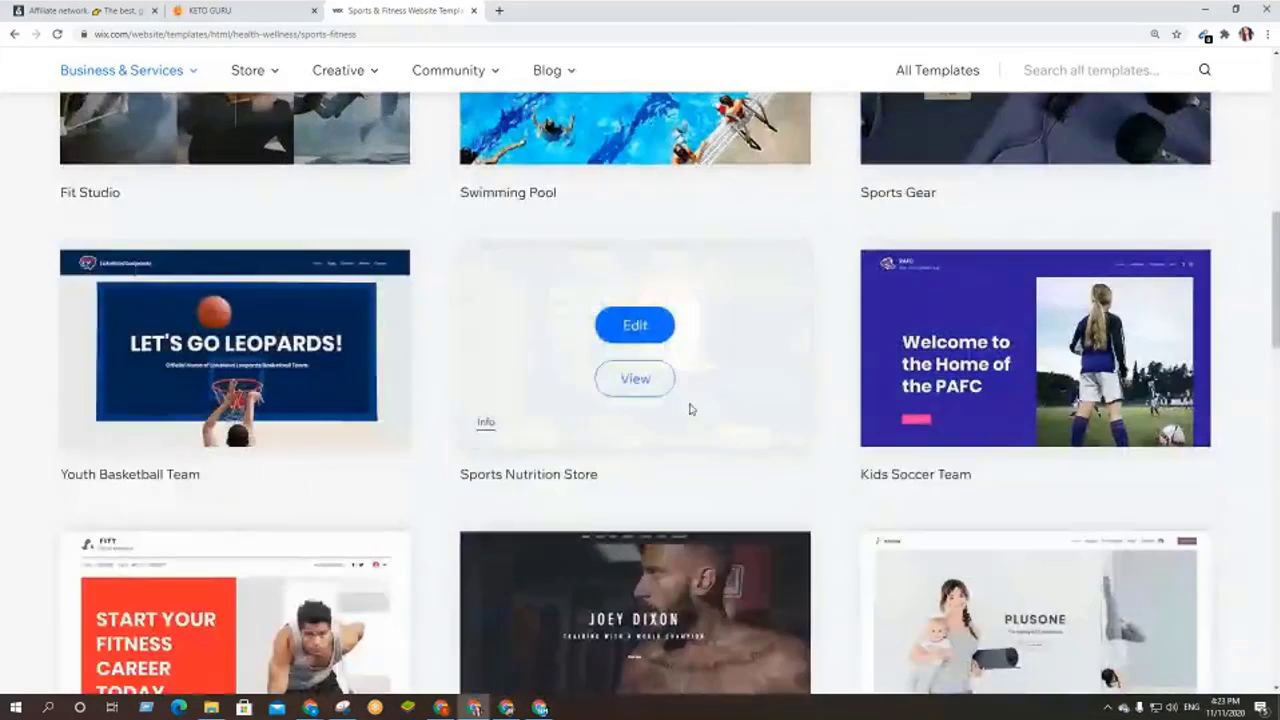
pyautogui.scroll(-2, 688, 408)
pyautogui.scroll(-2, 834, 528)
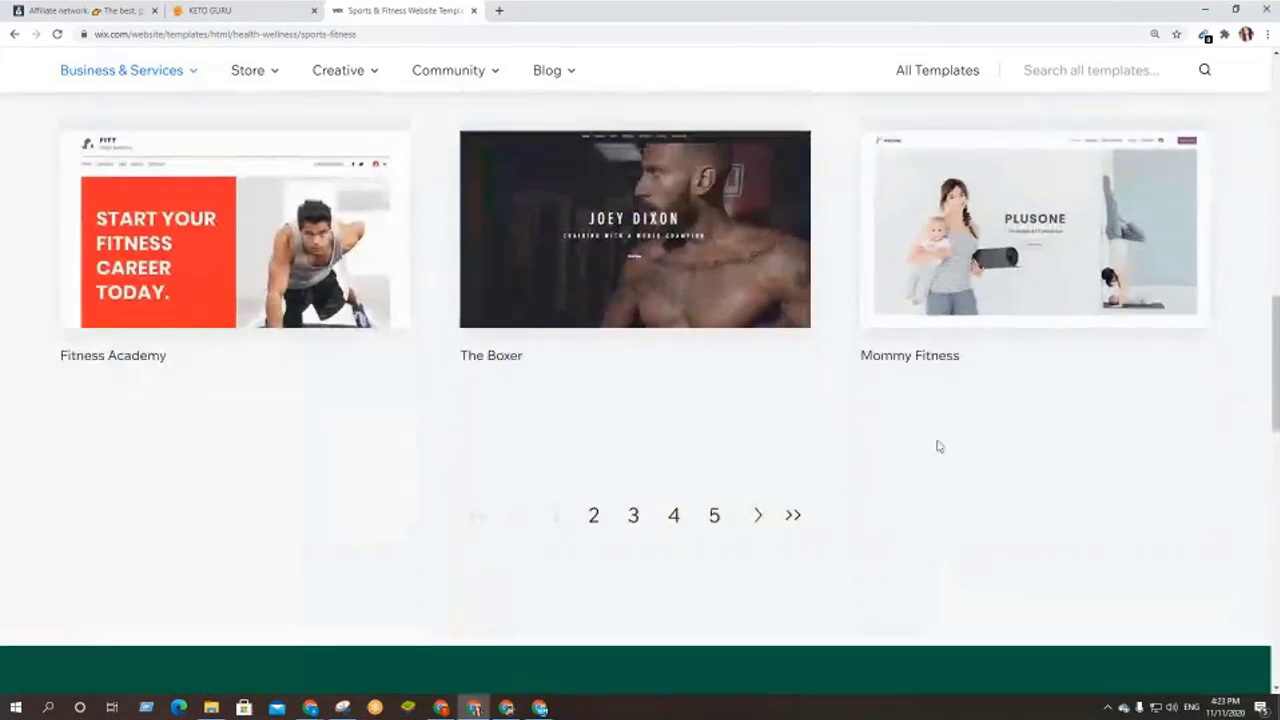
pyautogui.scroll(15, 669, 403)
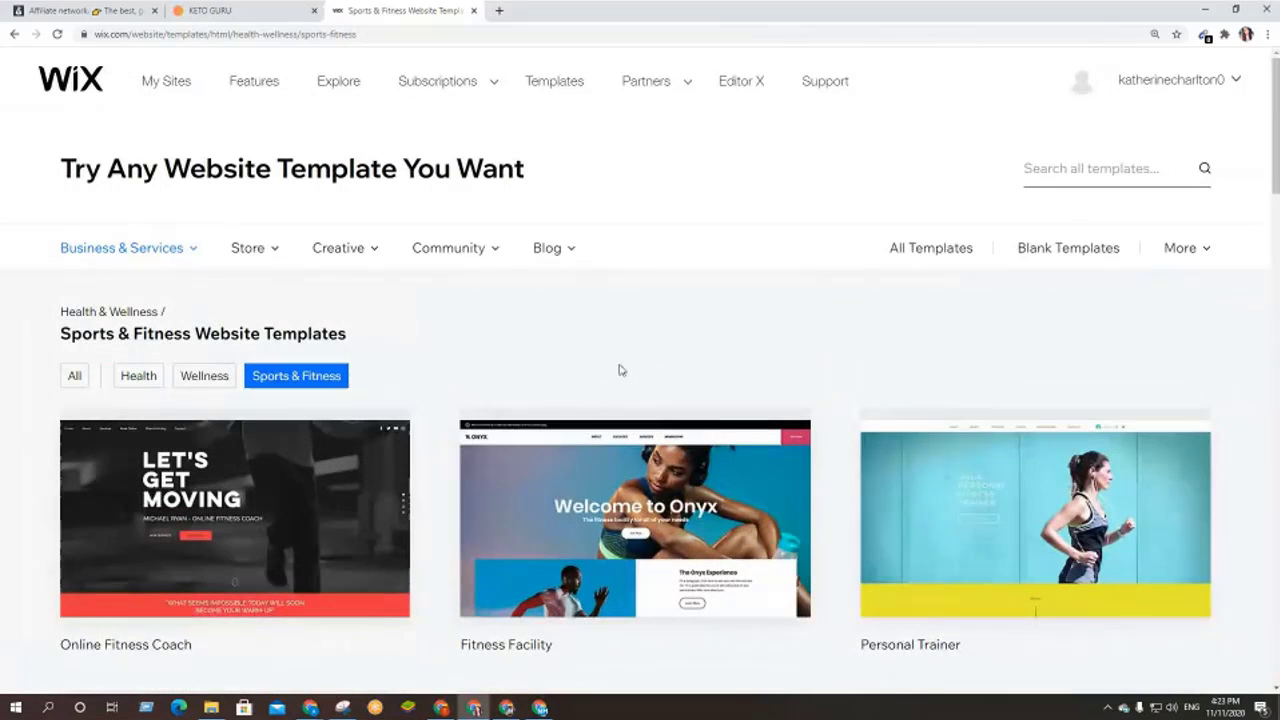
# - Filter the gallery to Health templates and scroll through the first page of results
pyautogui.click(142, 377)
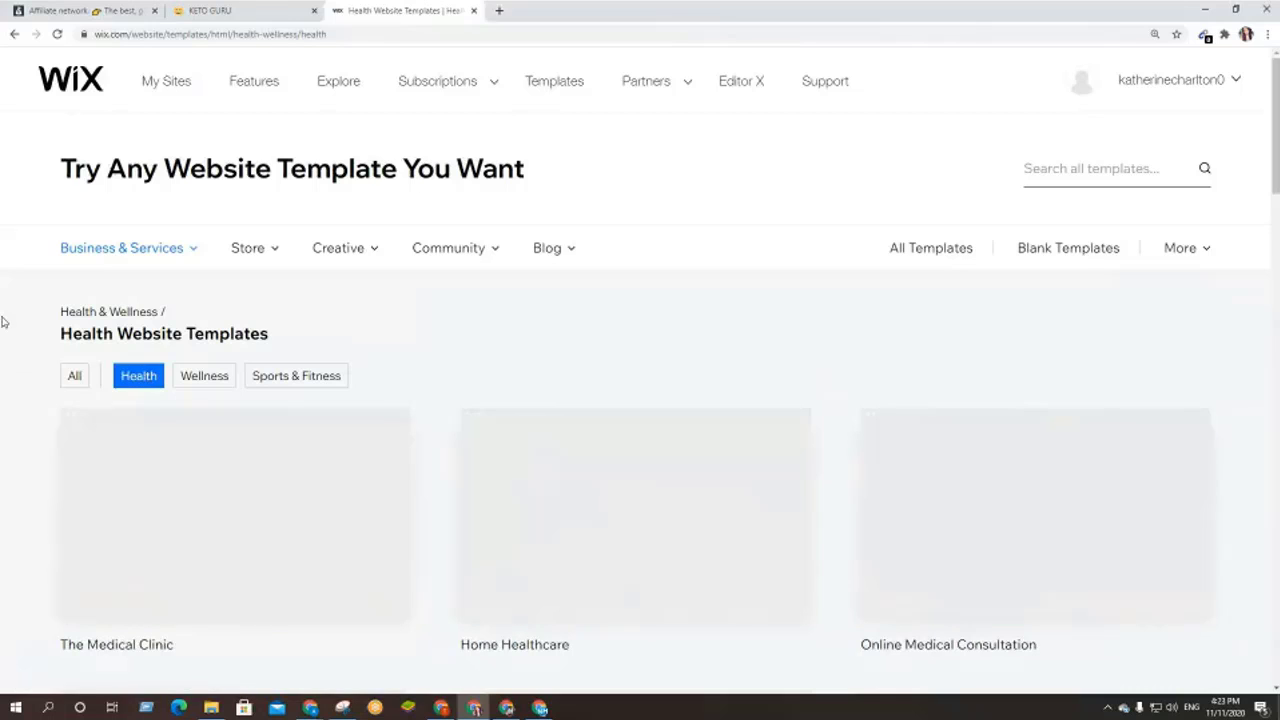
pyautogui.scroll(-2, 6, 320)
pyautogui.scroll(-2, 510, 443)
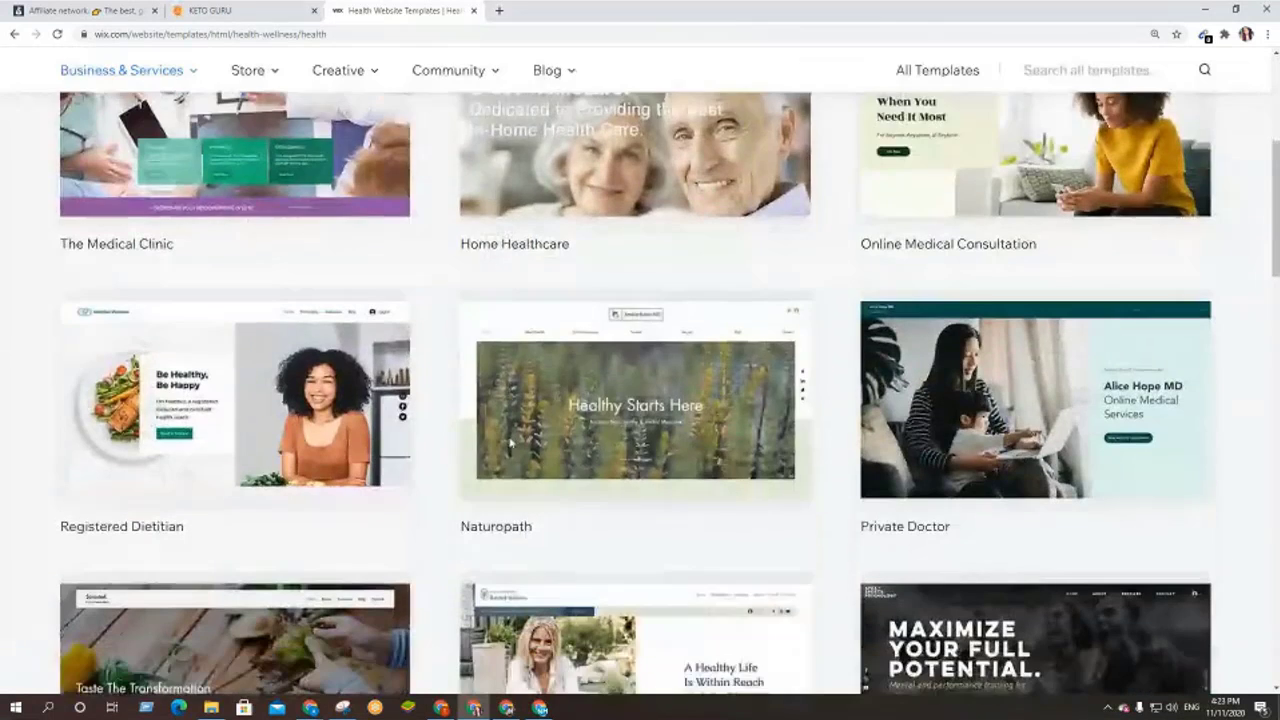
pyautogui.scroll(-1, 510, 443)
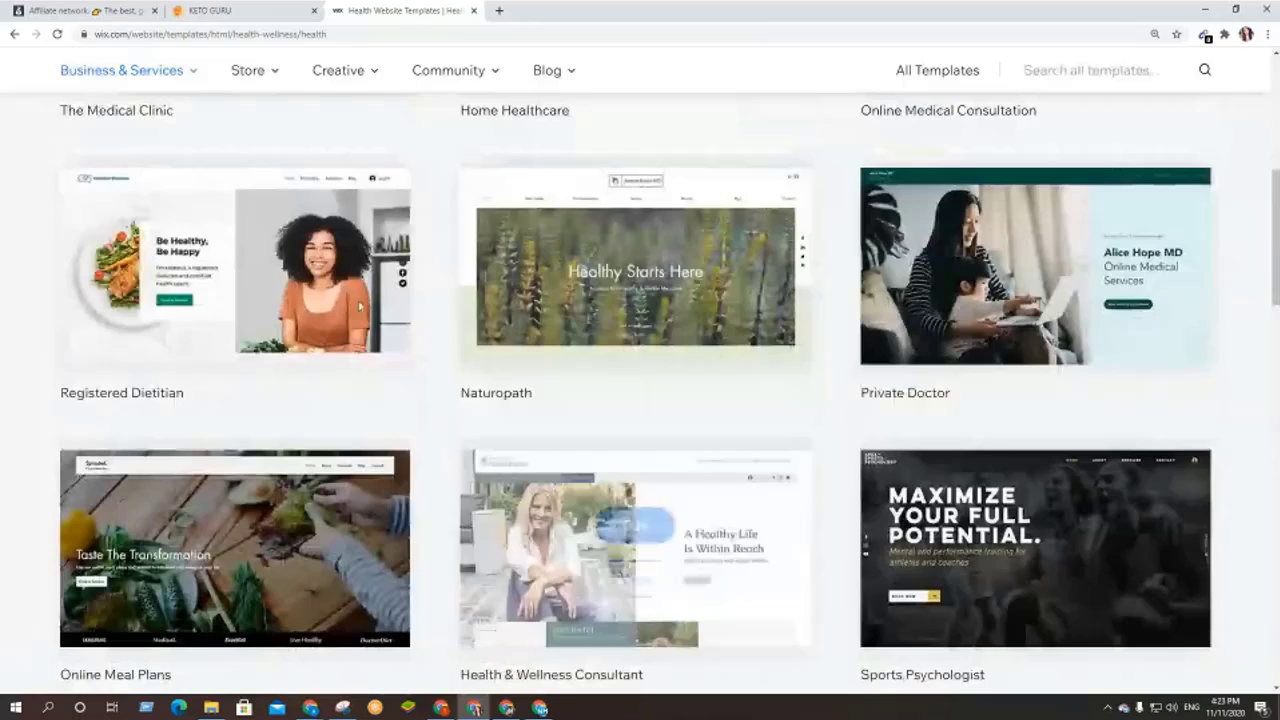
pyautogui.scroll(-2, 600, 420)
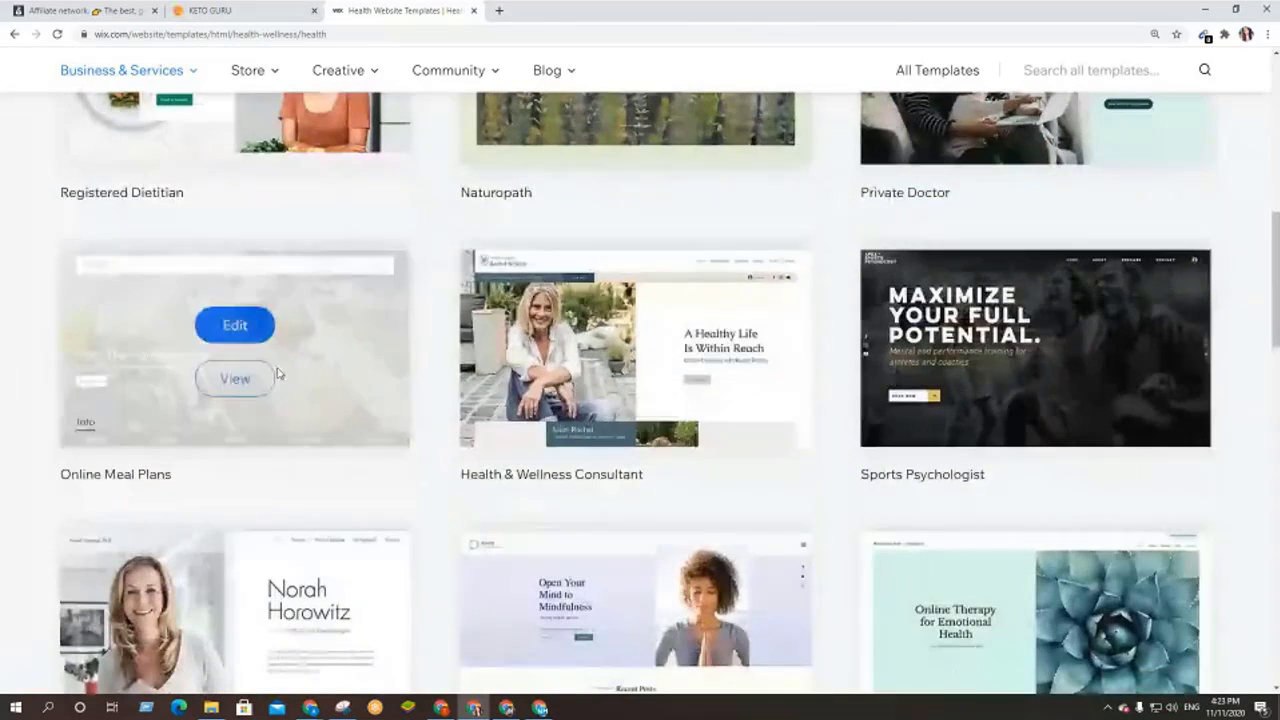
pyautogui.scroll(-1, 1137, 277)
pyautogui.scroll(-1, 707, 355)
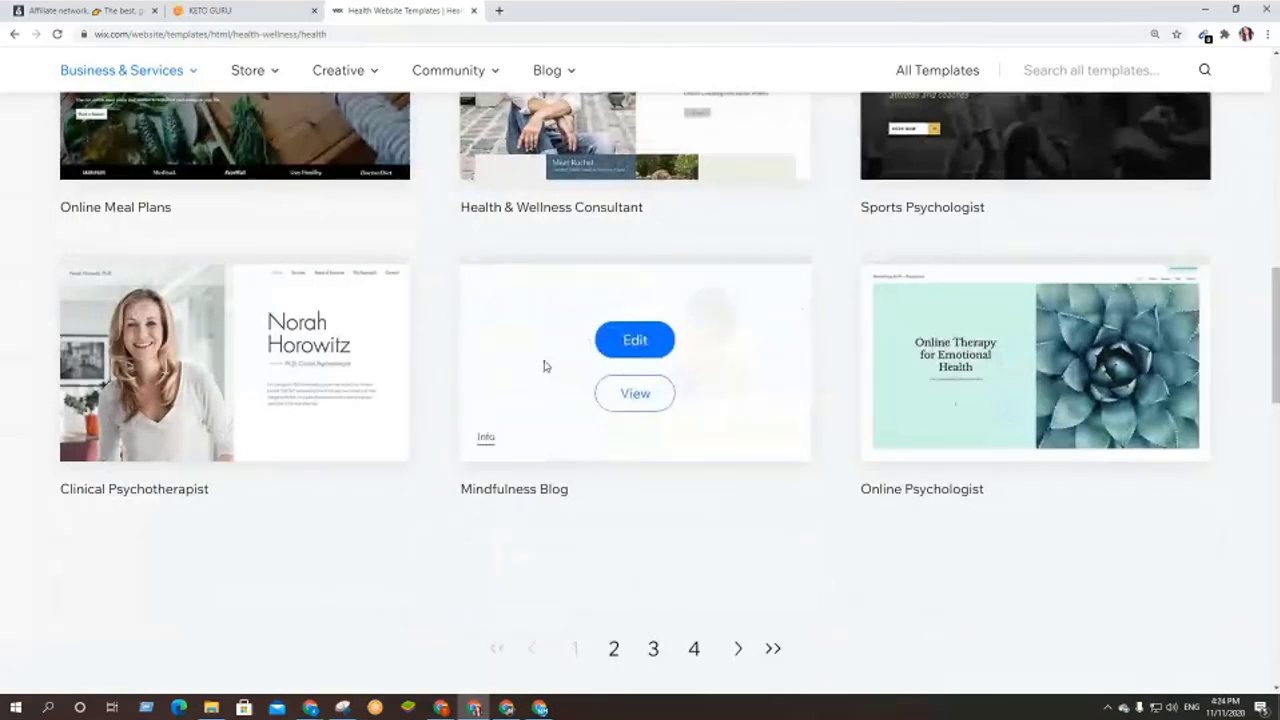
pyautogui.scroll(2, 543, 366)
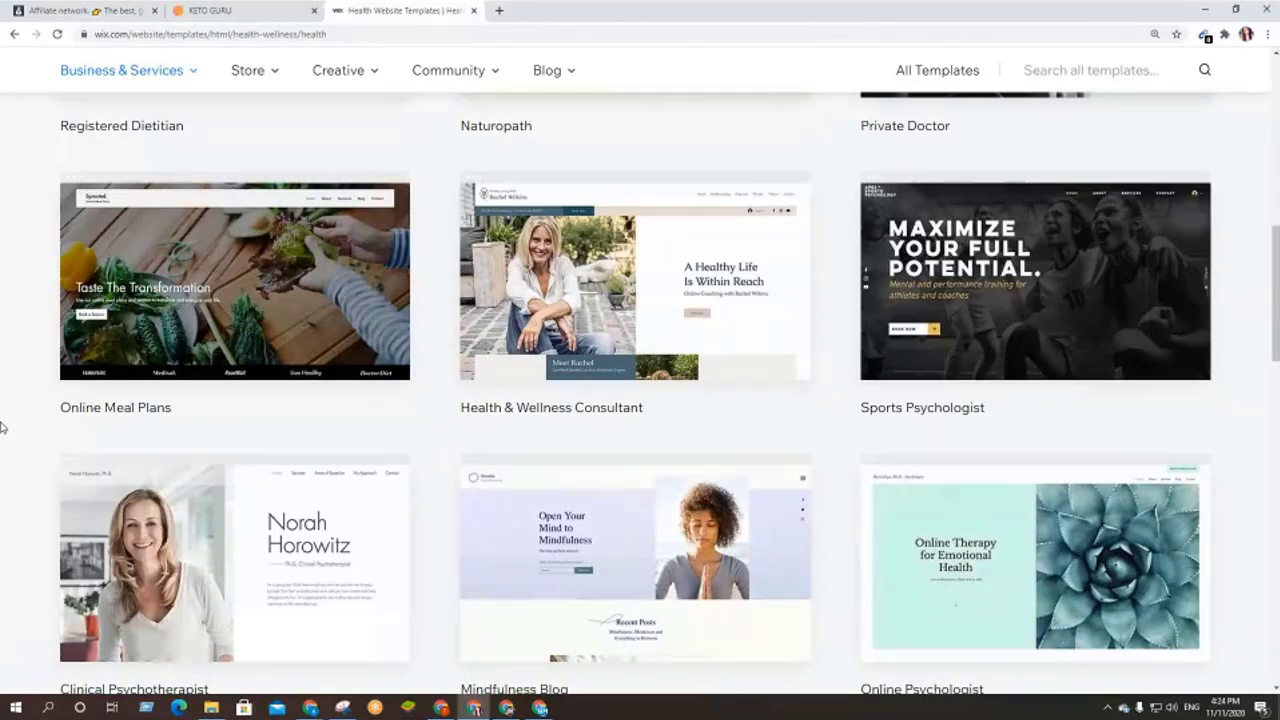
pyautogui.scroll(2, 271, 400)
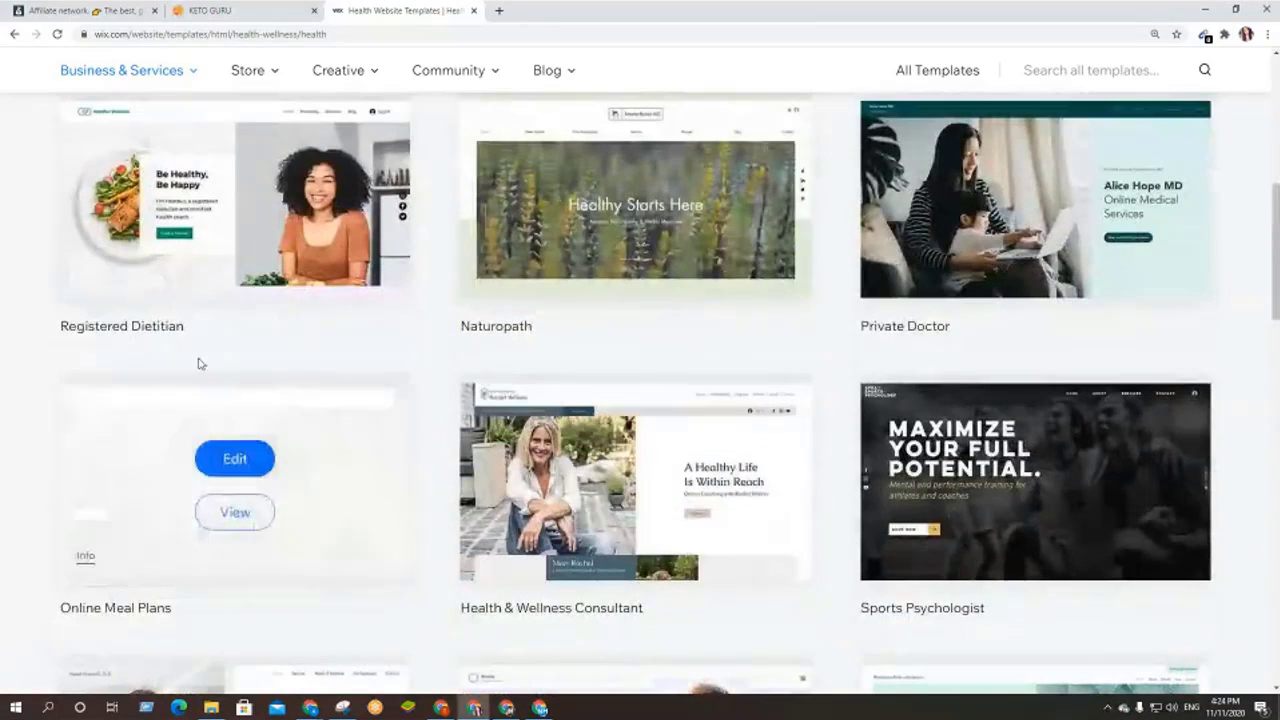
pyautogui.scroll(6, 476, 410)
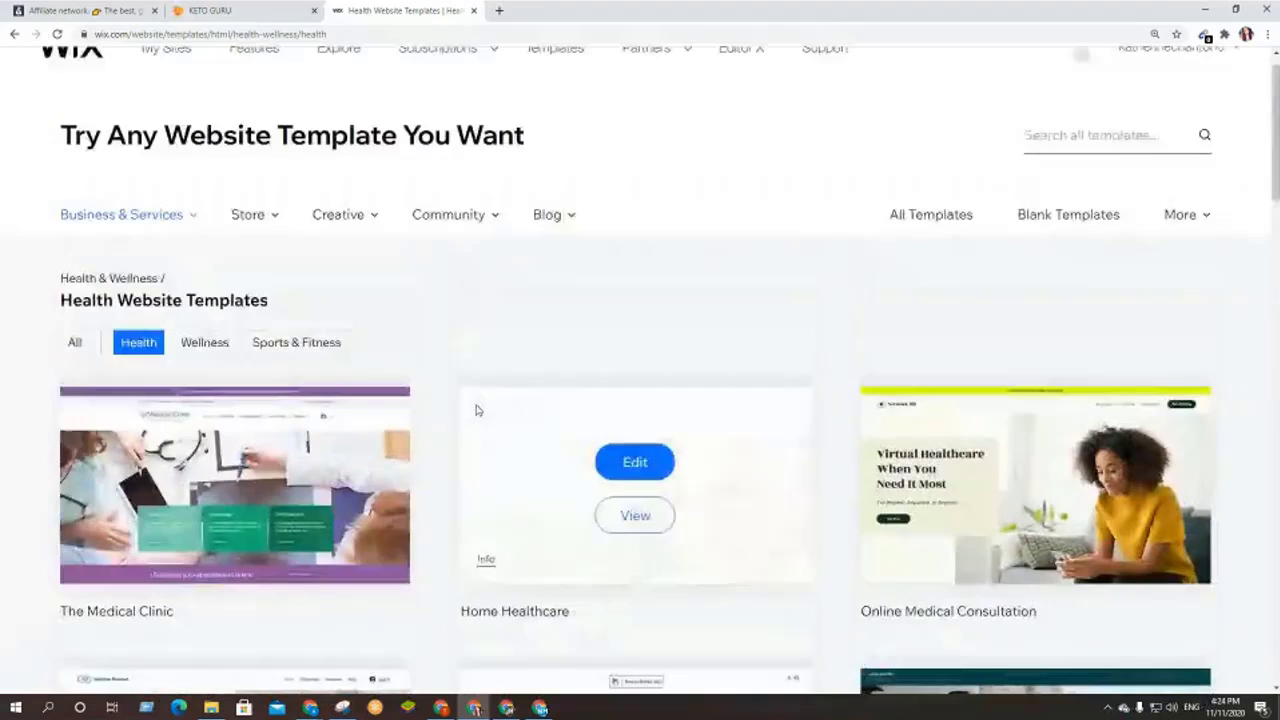
pyautogui.scroll(-10, 131, 430)
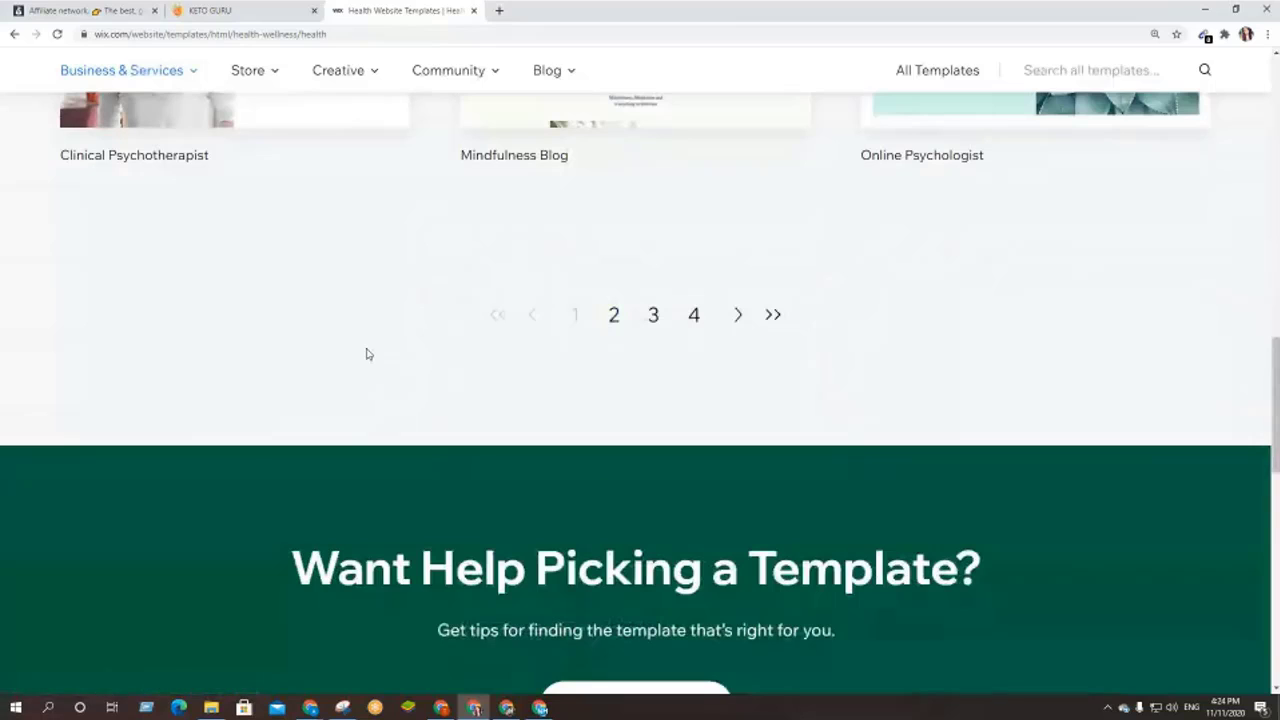
pyautogui.scroll(-6, 111, 343)
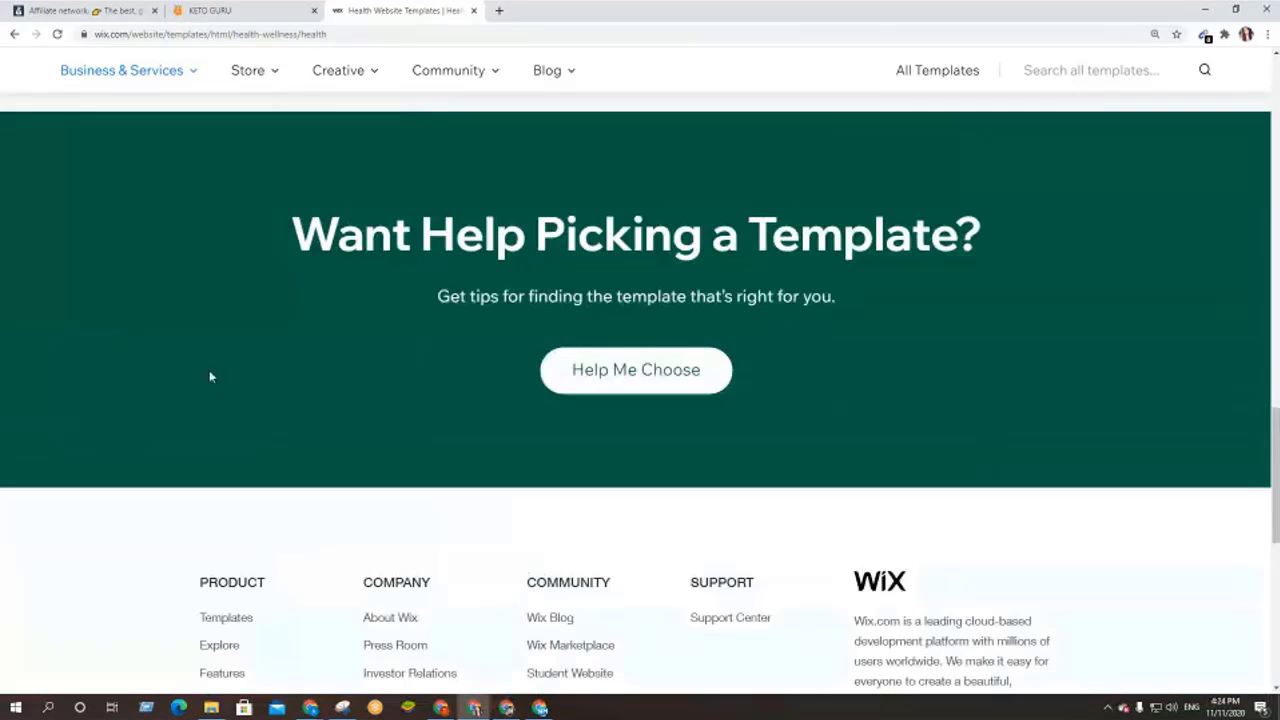
pyautogui.scroll(8, 220, 407)
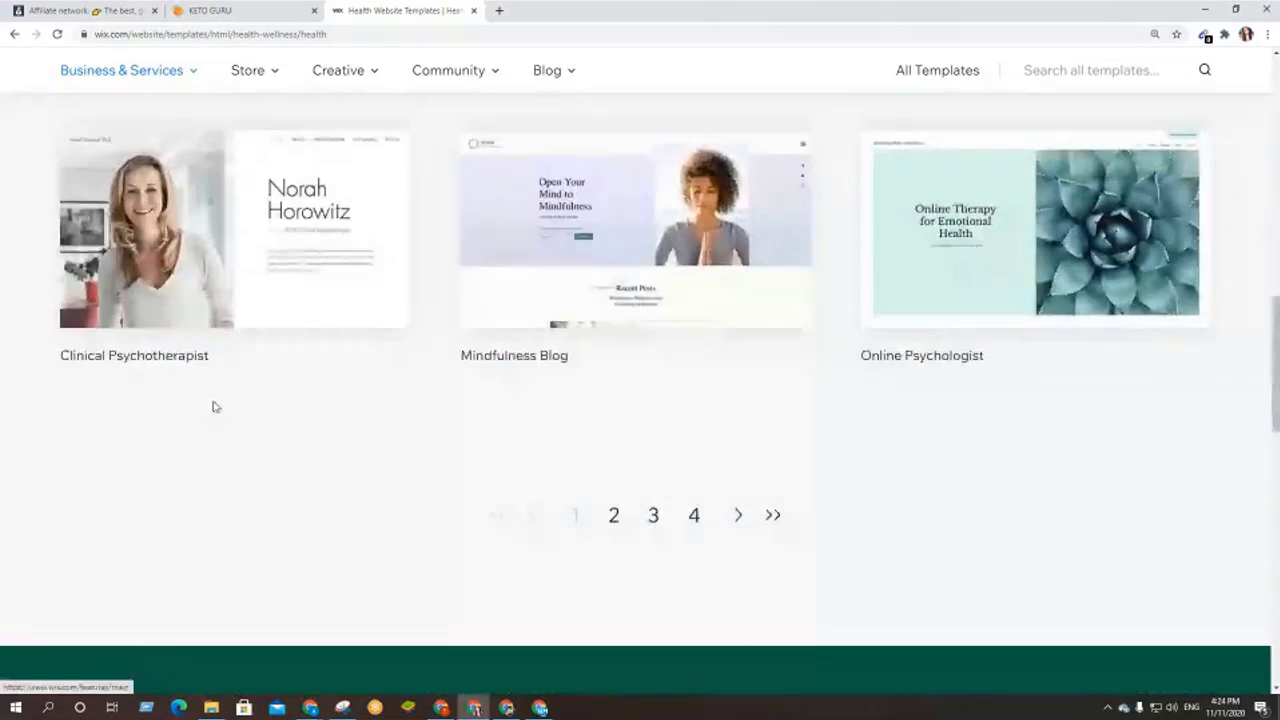
# - Browse page 2 of the Health templates, then go back to page 1
pyautogui.click(614, 517)
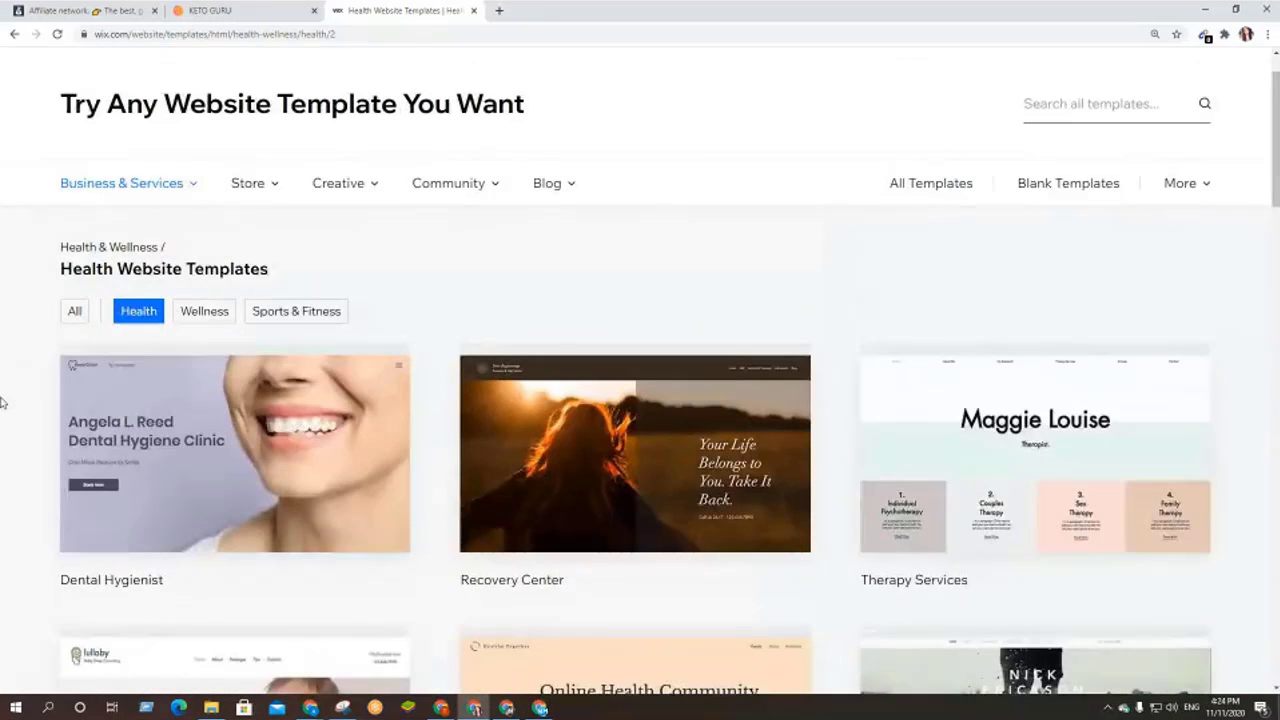
pyautogui.scroll(-3, 823, 460)
pyautogui.scroll(-2, 1000, 430)
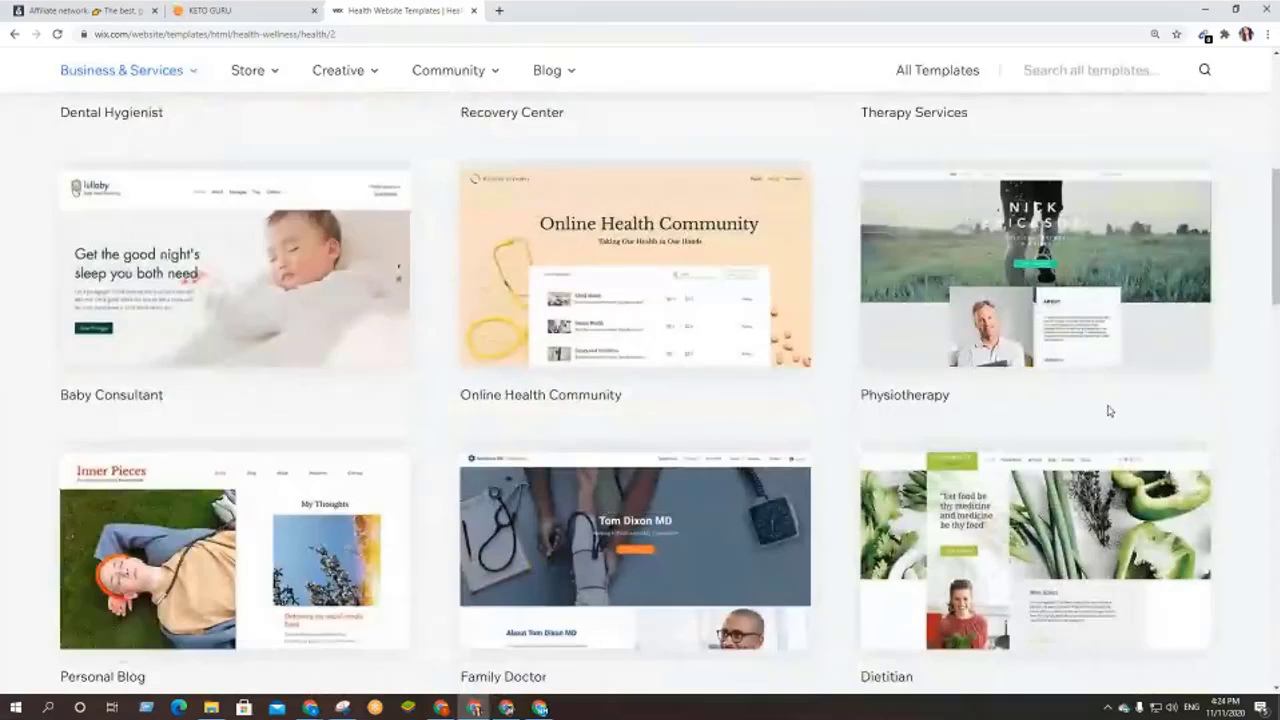
pyautogui.scroll(-2, 1103, 409)
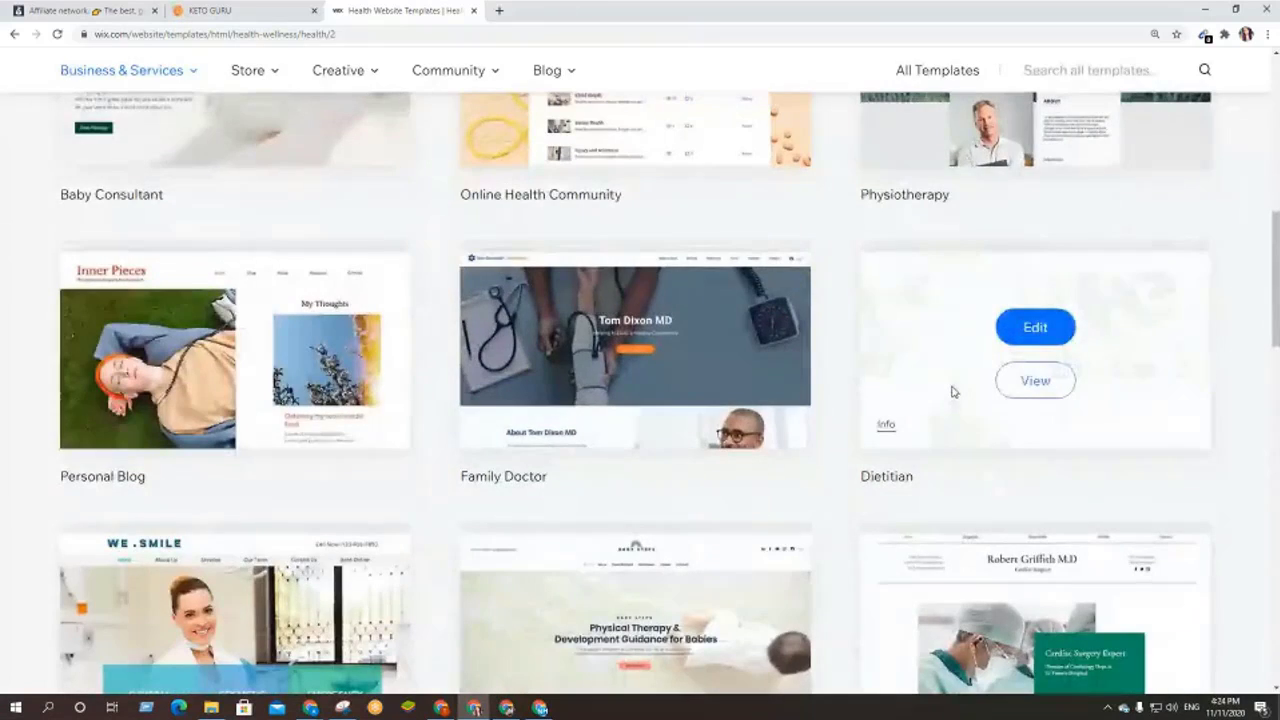
pyautogui.scroll(-2, 949, 388)
pyautogui.scroll(-3, 396, 401)
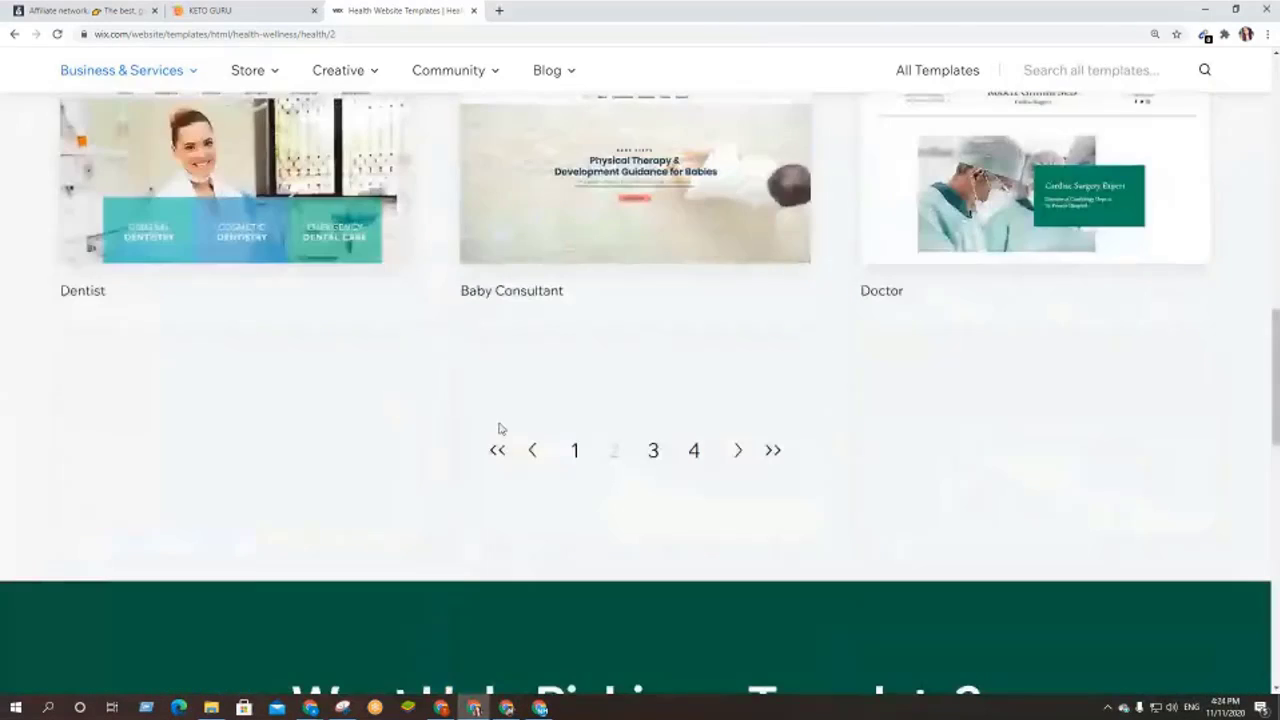
pyautogui.click(574, 454)
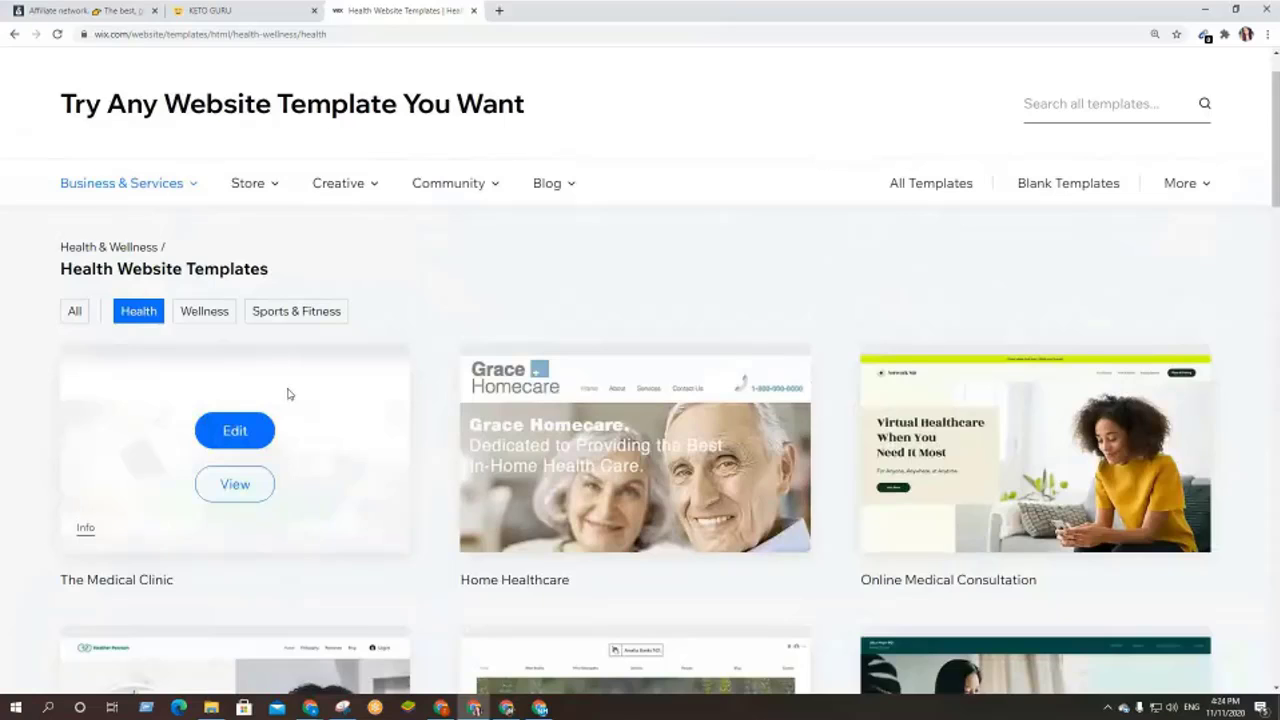
pyautogui.scroll(-3, 287, 393)
pyautogui.scroll(-2, 2, 371)
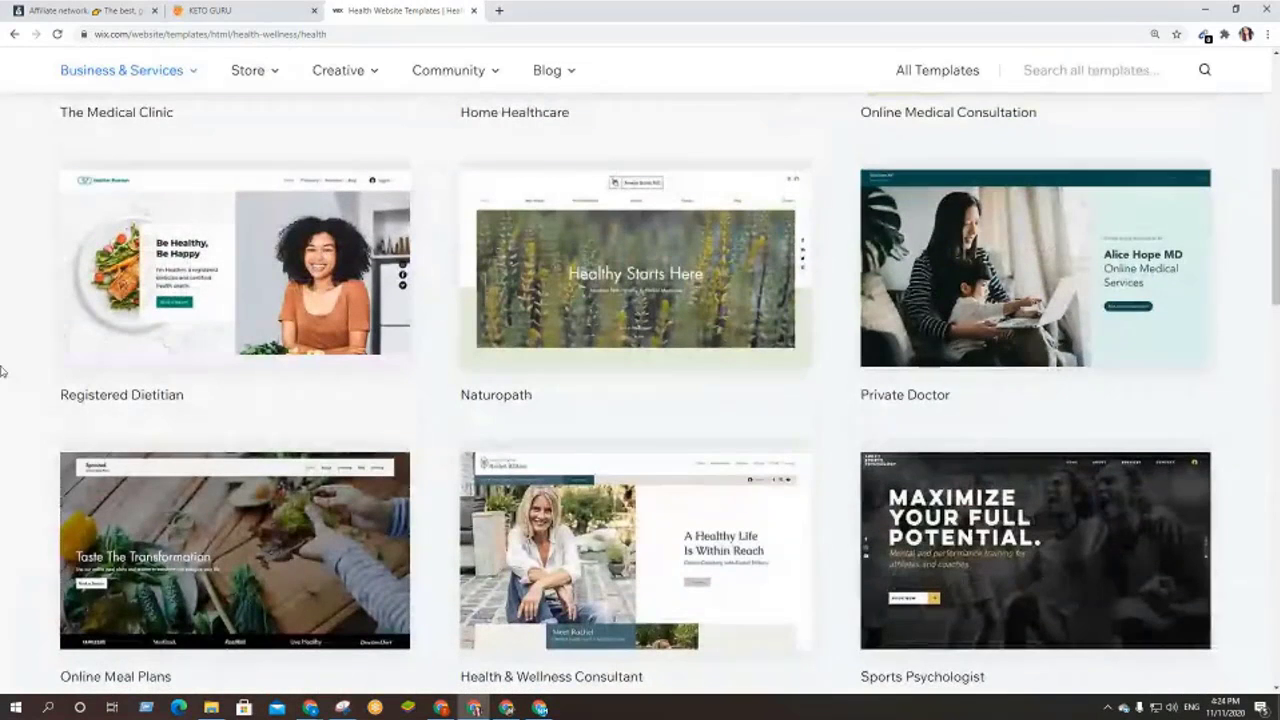
pyautogui.moveTo(250, 264)
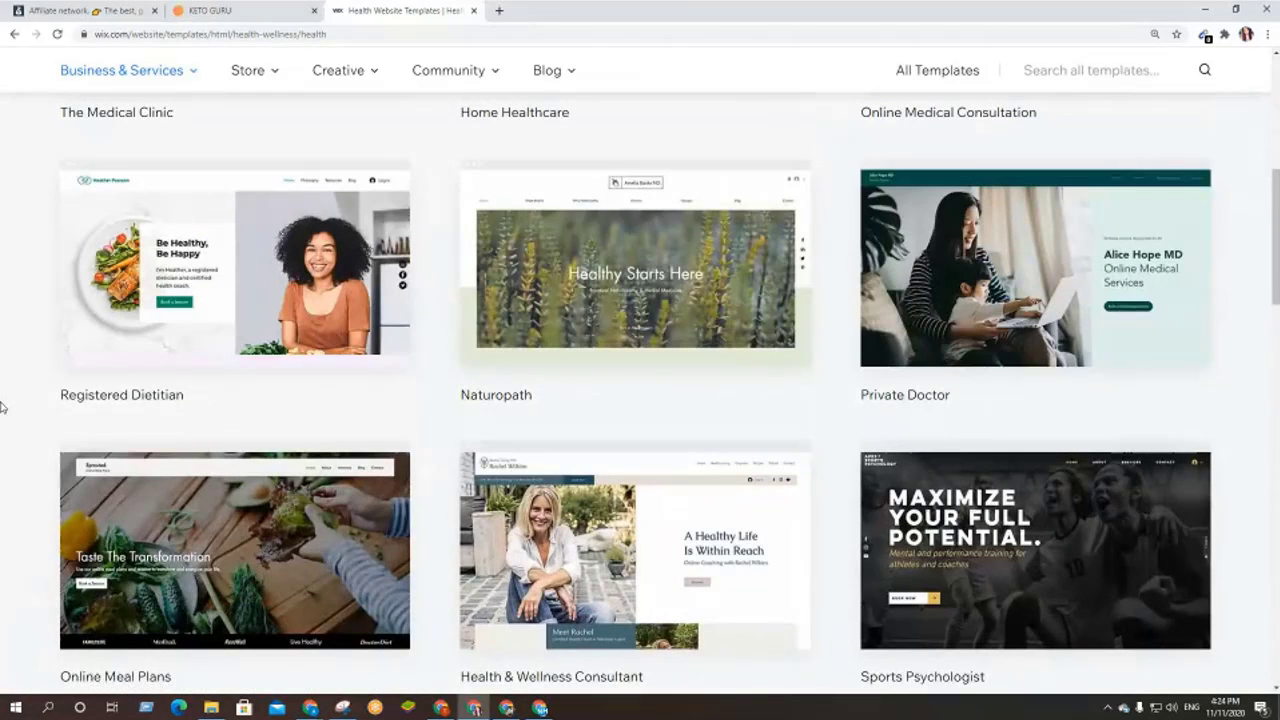
pyautogui.scroll(6, 318, 515)
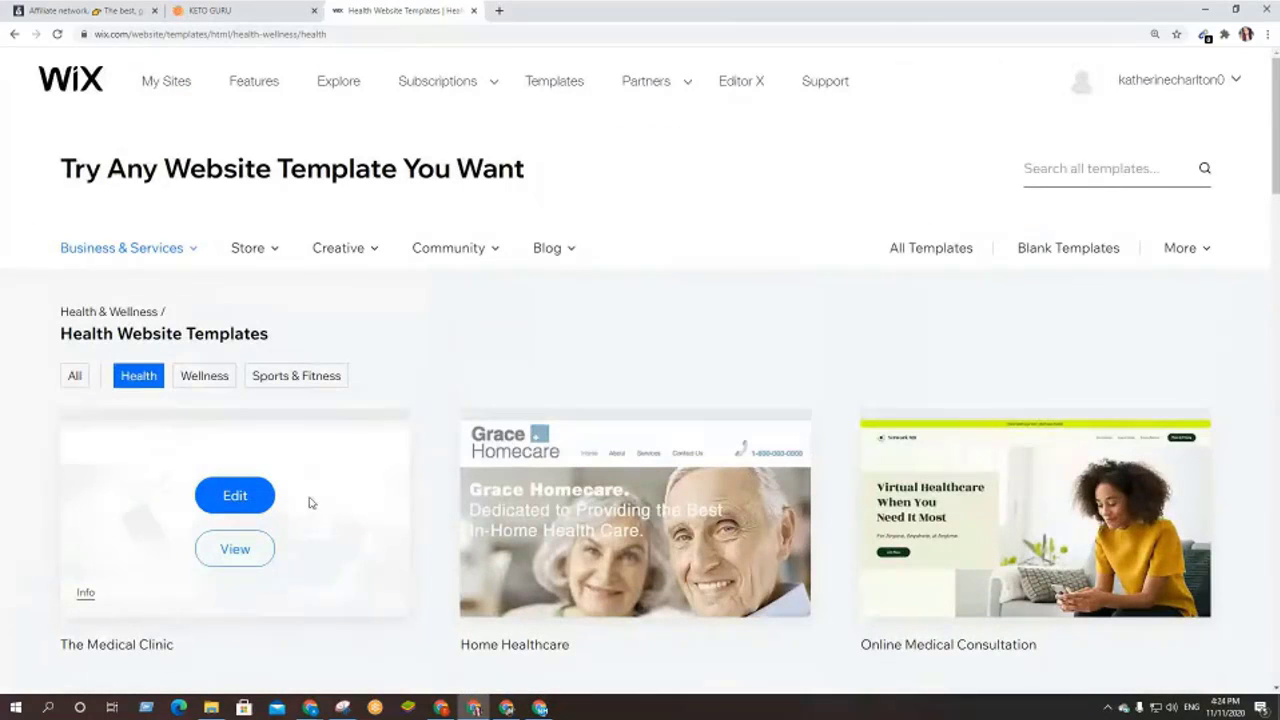
# - Switch the filter to Sports & Fitness and scroll past Online Fitness Coach, Personal Trainer and Mommy Fitness
pyautogui.click(311, 385)
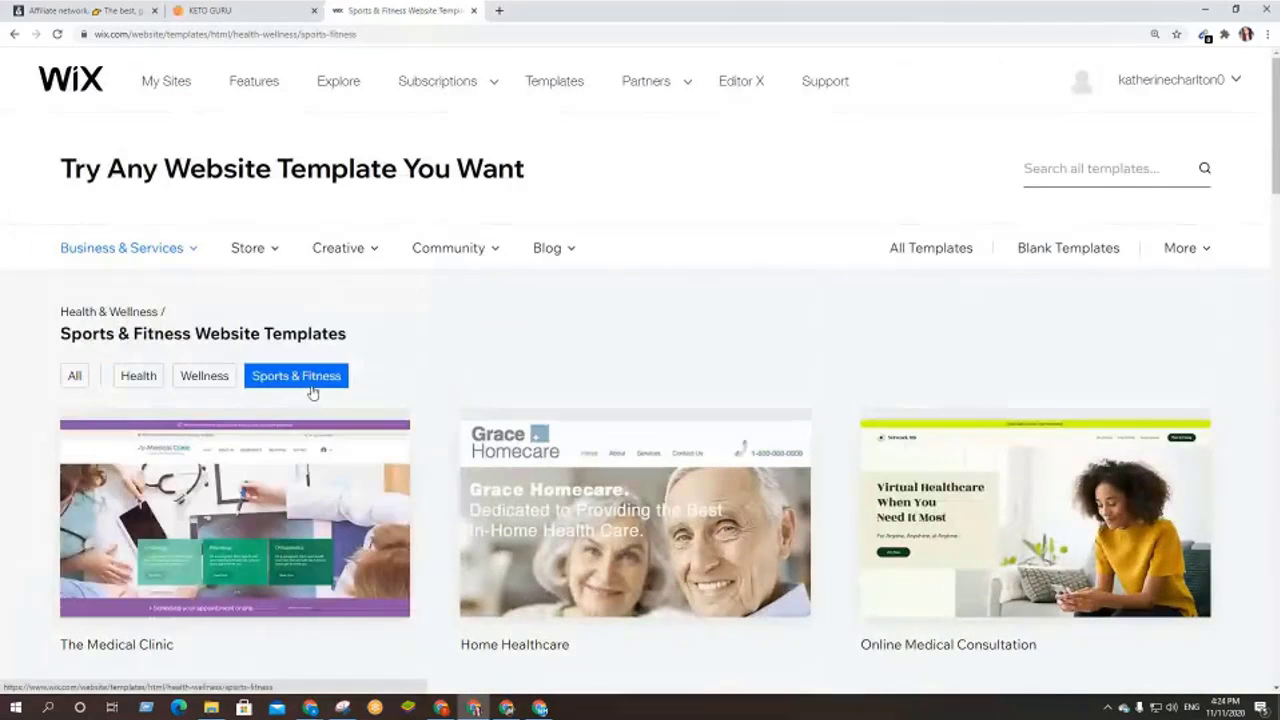
pyautogui.moveTo(620, 511)
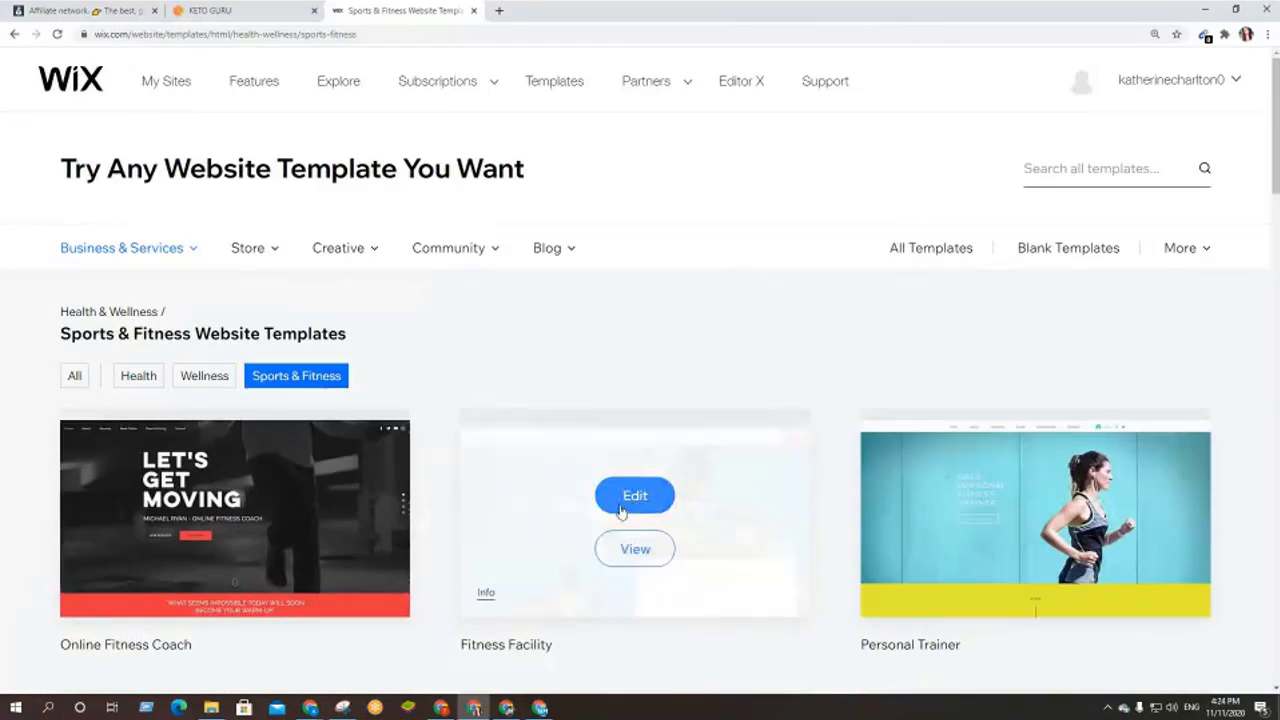
pyautogui.scroll(-2, 620, 511)
pyautogui.moveTo(1131, 337)
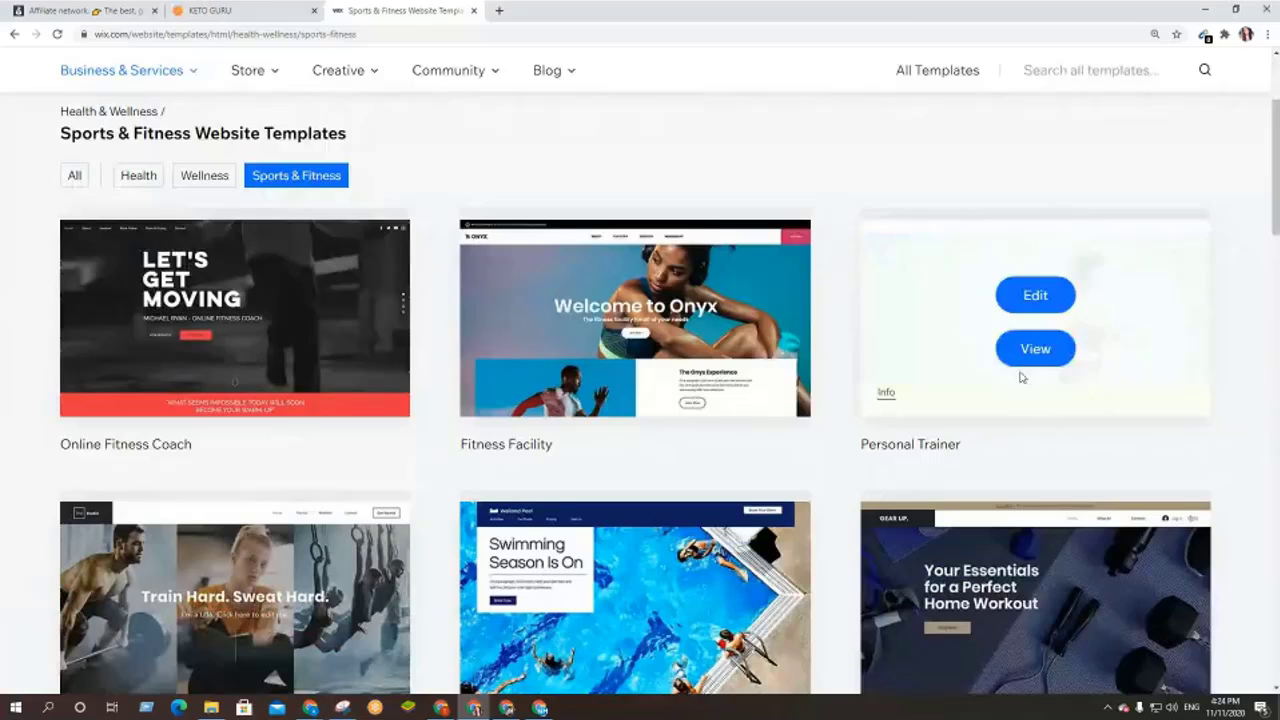
pyautogui.scroll(-6, 580, 480)
pyautogui.moveTo(284, 489)
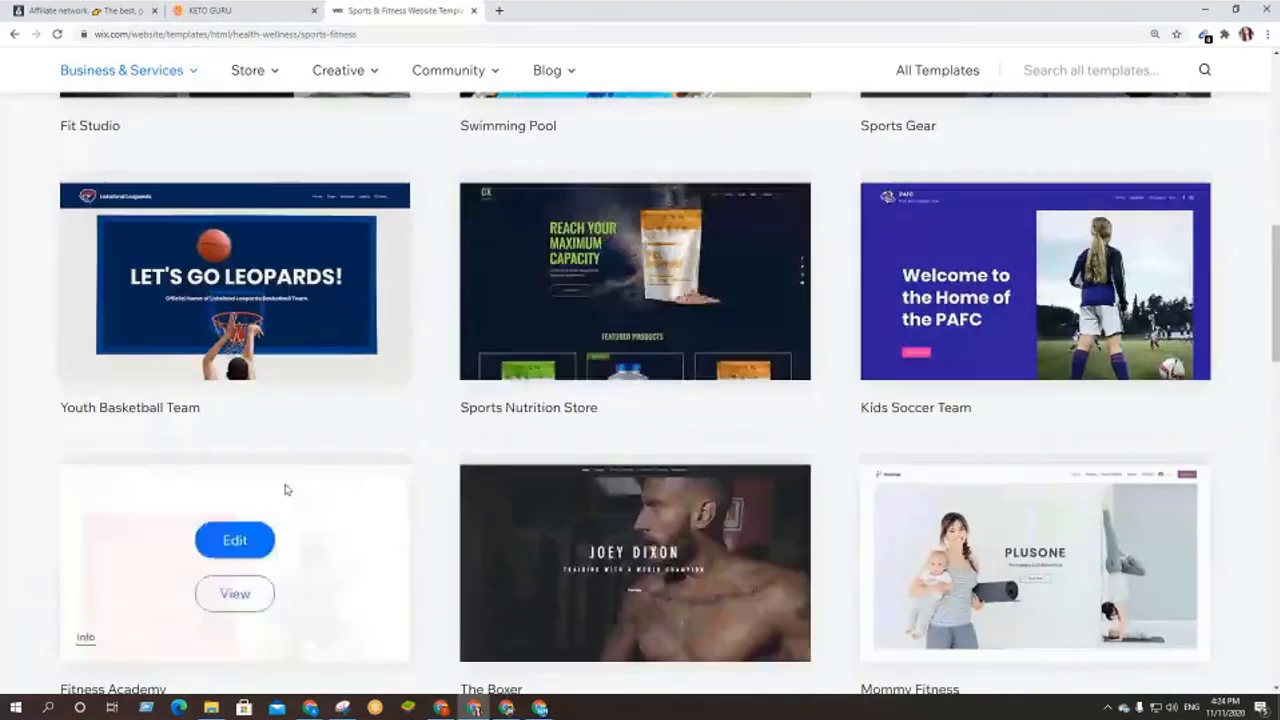
pyautogui.scroll(-3, 797, 557)
pyautogui.scroll(2, 800, 557)
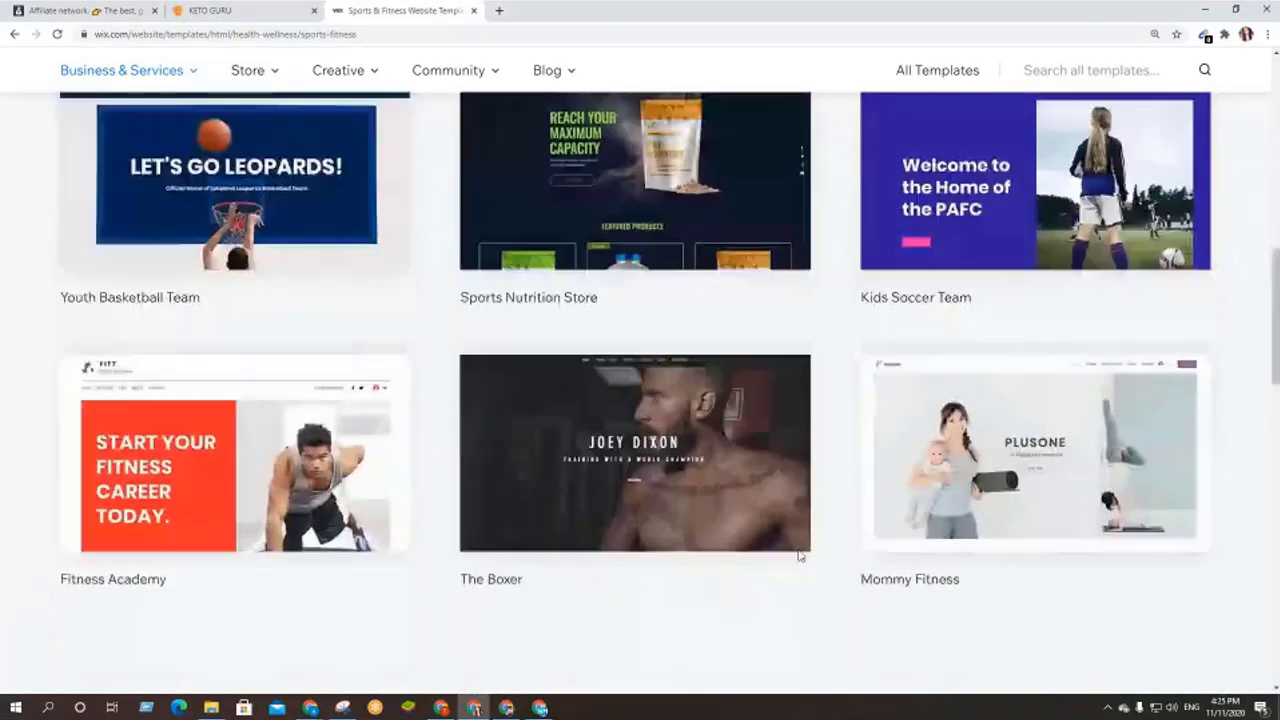
pyautogui.scroll(9, 799, 552)
pyautogui.moveTo(1020, 545)
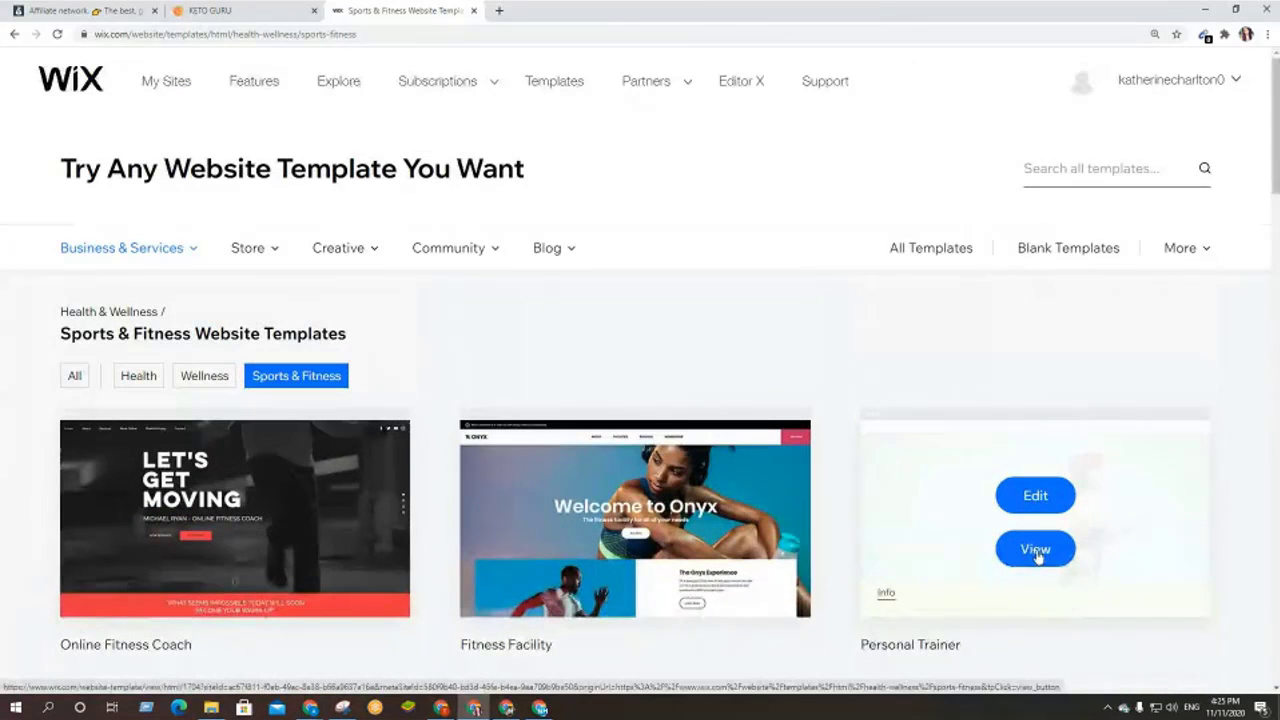
# - Open the Personal Trainer template's preview modal and scroll through it
pyautogui.click(1036, 551)
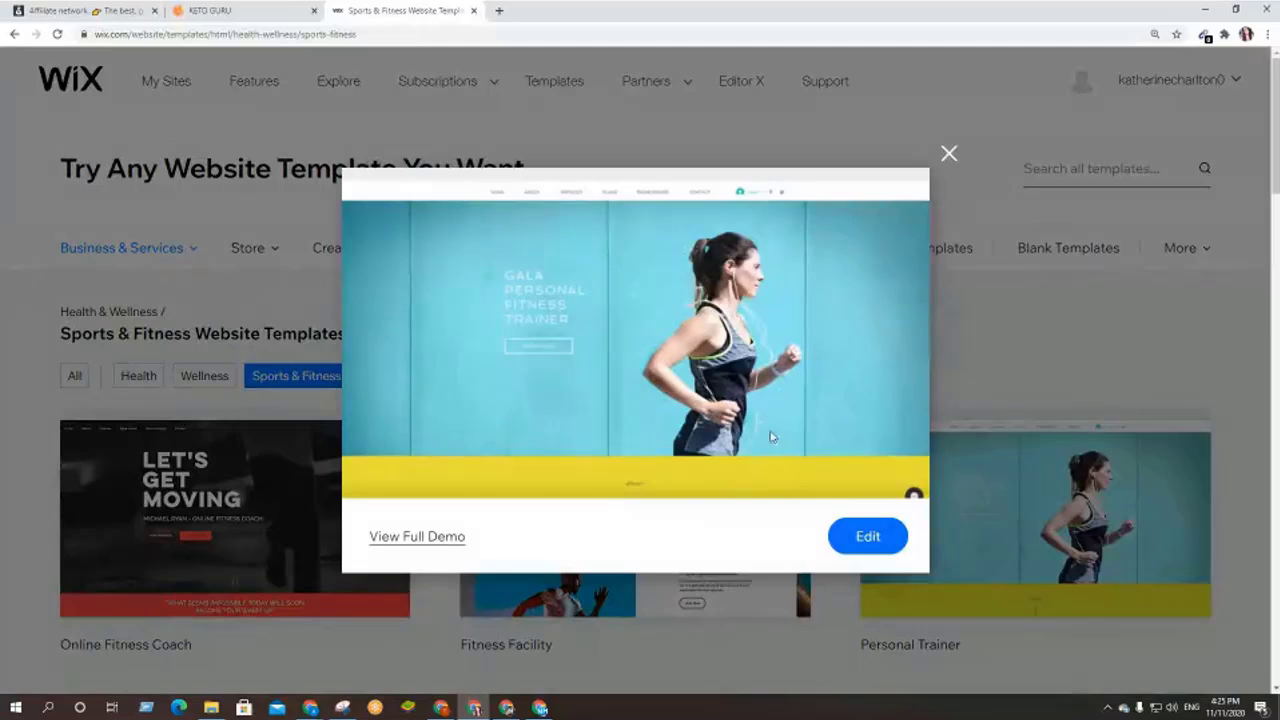
pyautogui.scroll(-4, 597, 360)
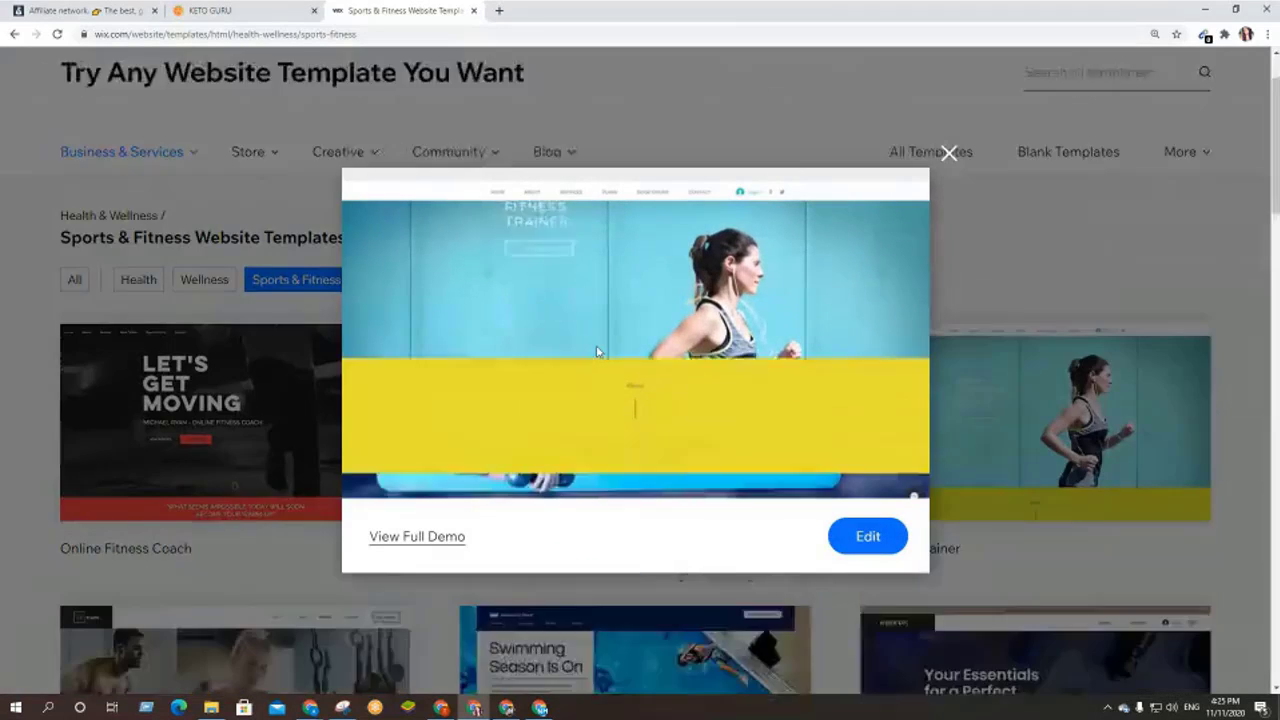
pyautogui.scroll(2, 591, 373)
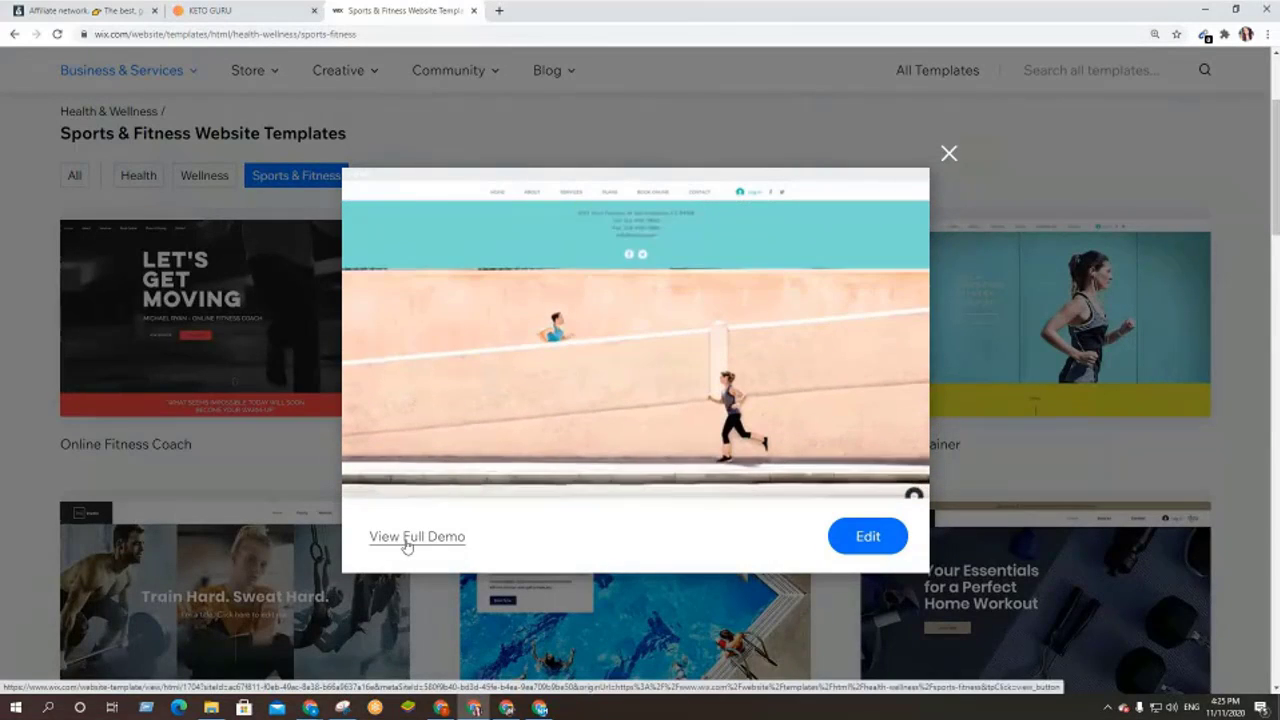
# - Open the Personal Trainer full demo, dismiss the 'Use this template' popup, and scroll the GALA demo page
pyautogui.click(407, 545)
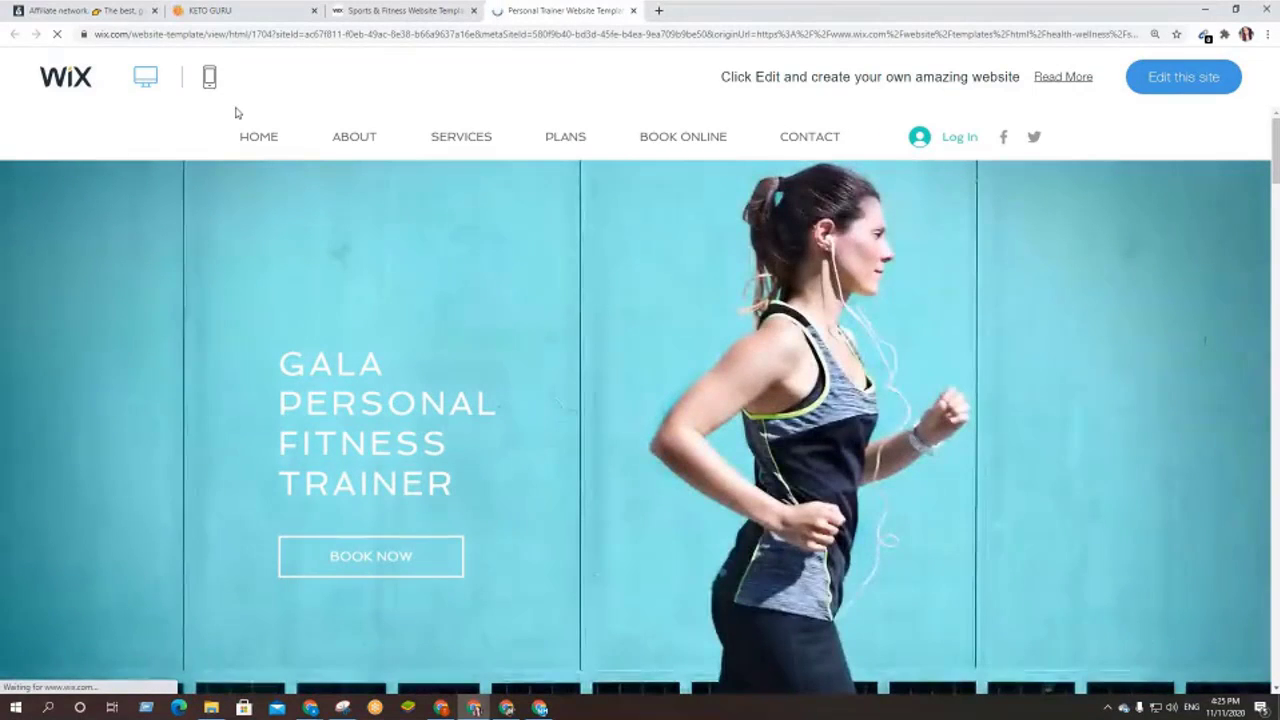
pyautogui.scroll(-10, 388, 360)
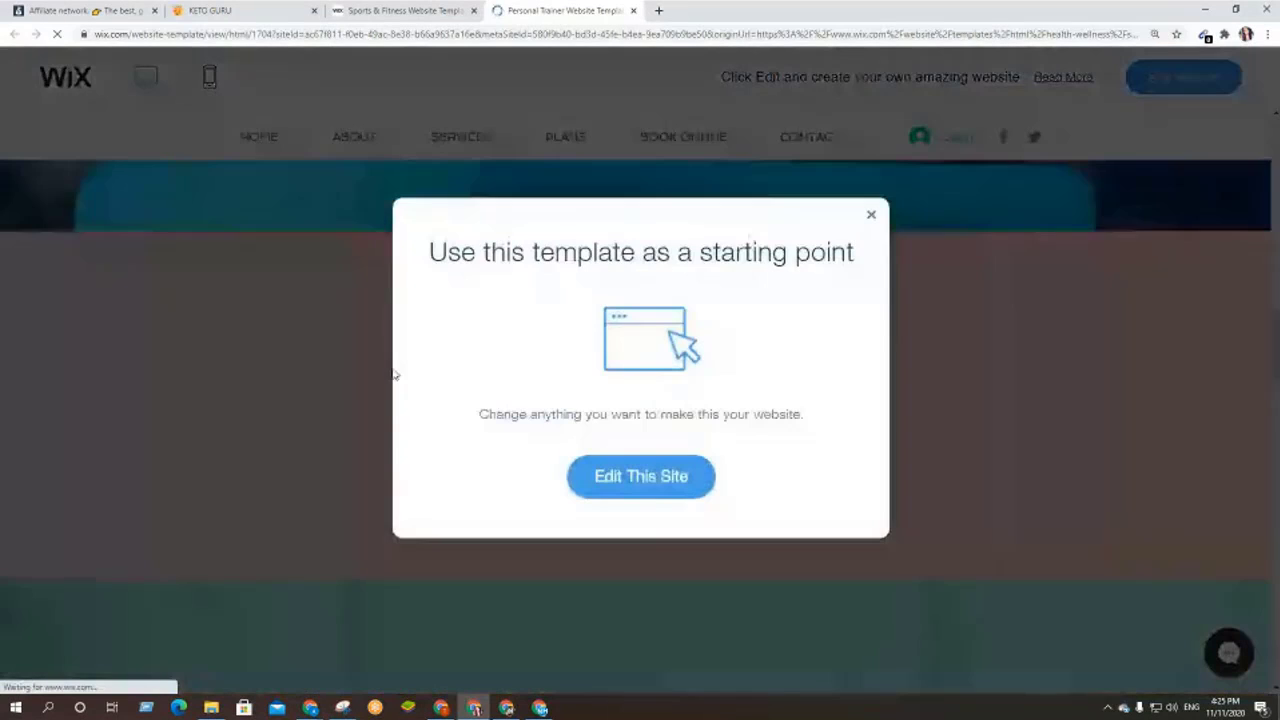
pyautogui.click(871, 215)
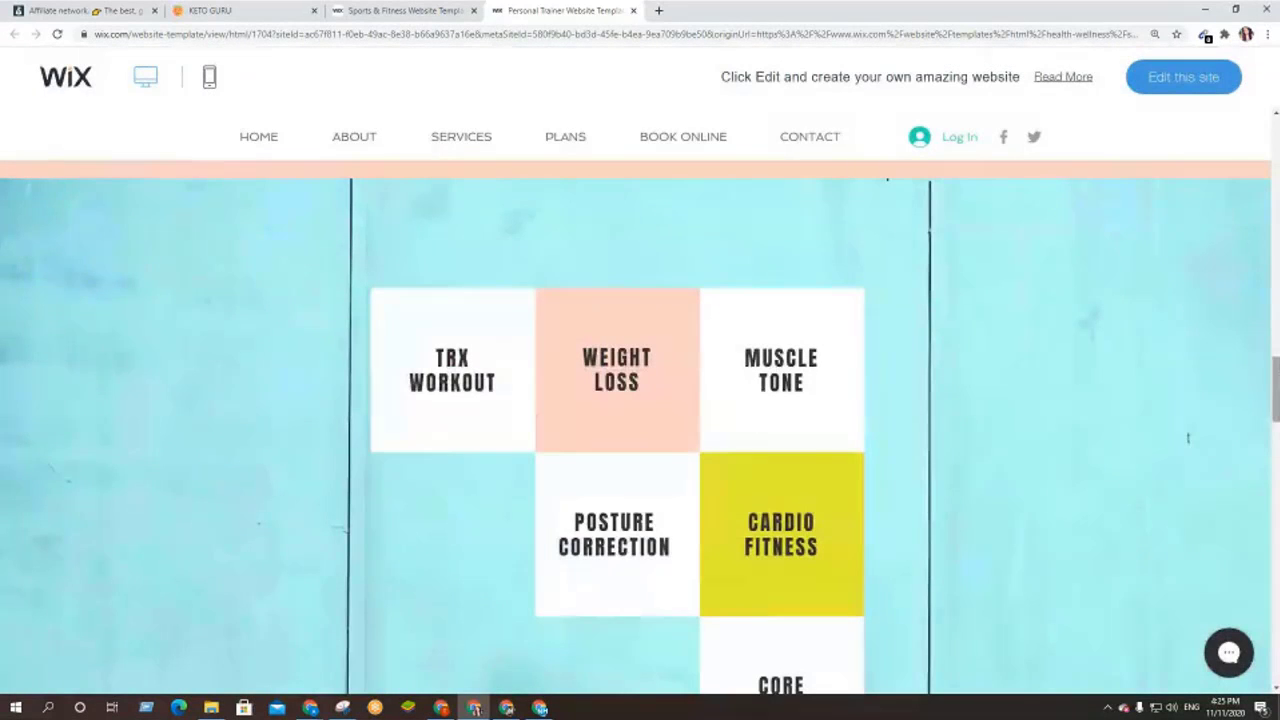
pyautogui.moveTo(1276, 382); pyautogui.dragTo(1276, 632)
pyautogui.scroll(-1, 566, 409)
pyautogui.scroll(3, 561, 422)
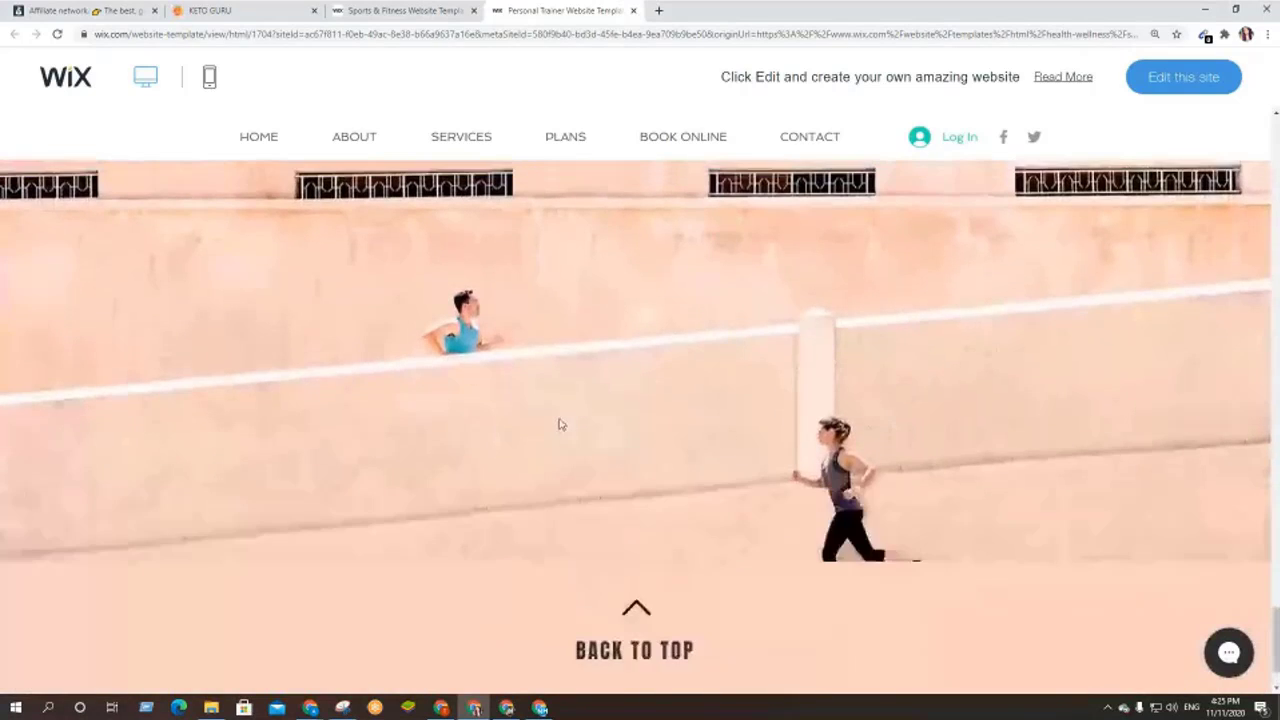
pyautogui.scroll(15, 561, 422)
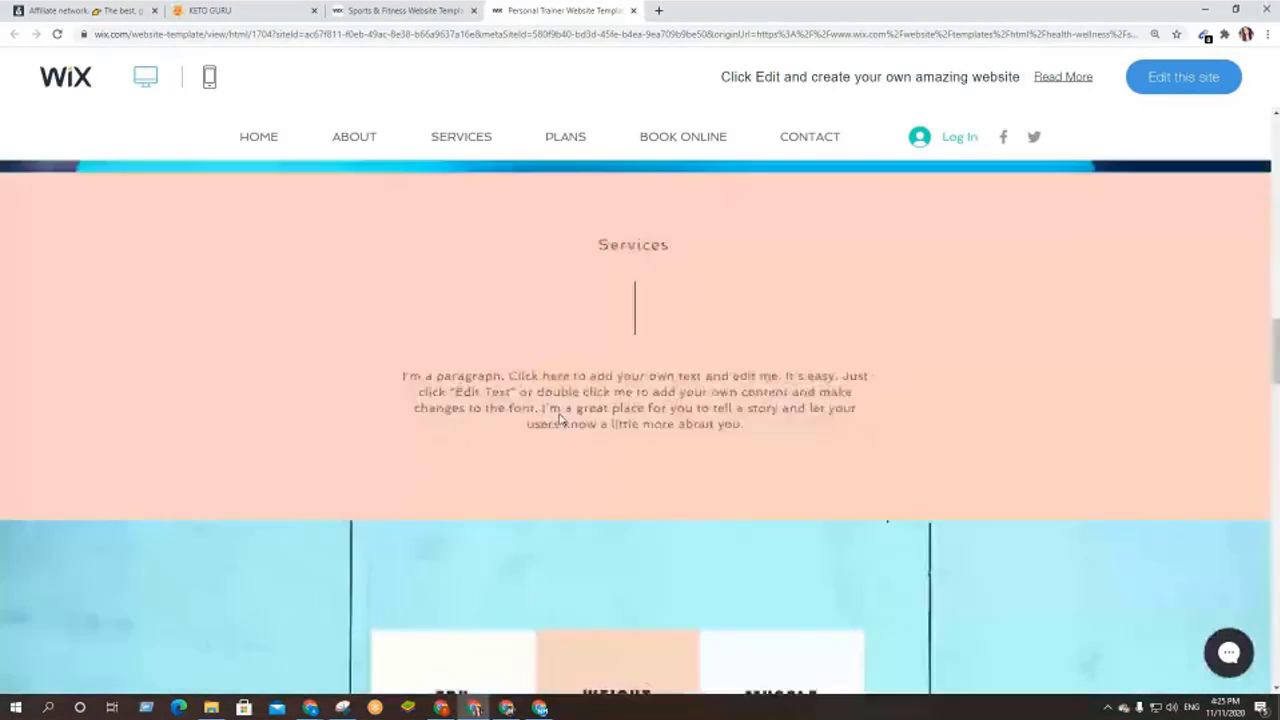
pyautogui.scroll(10, 560, 420)
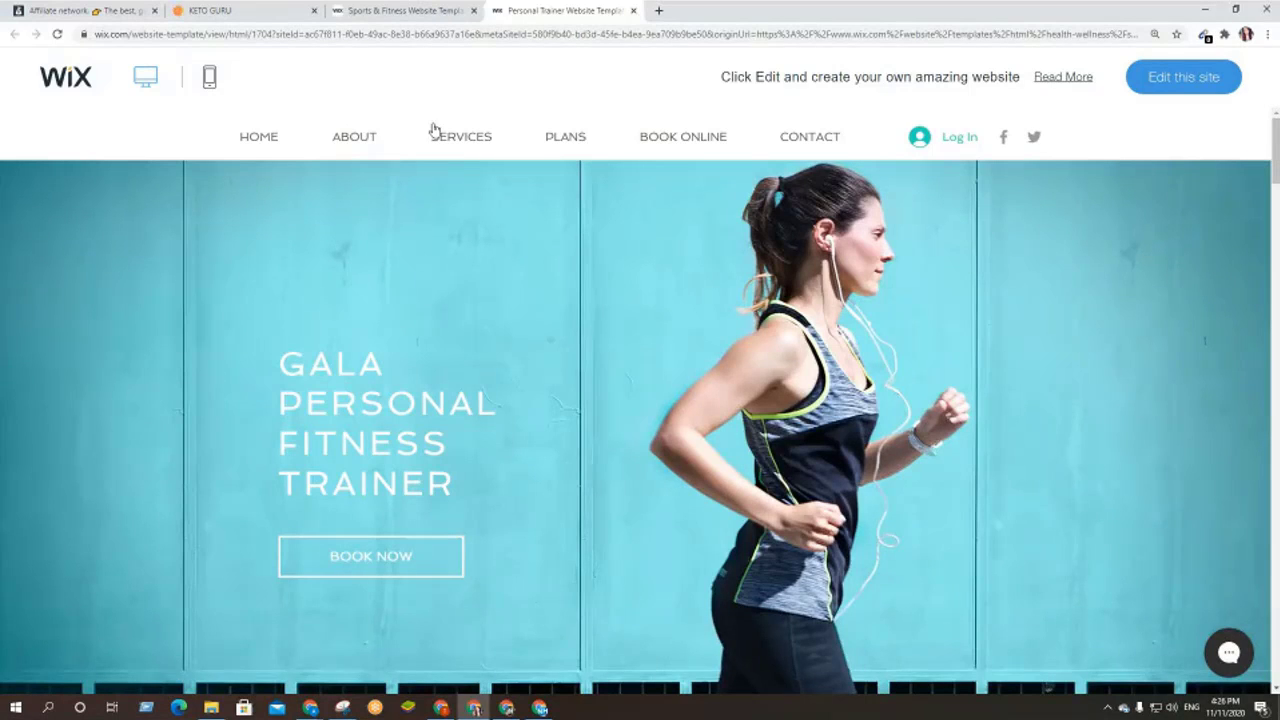
pyautogui.scroll(-5, 432, 400)
pyautogui.scroll(-14, 429, 427)
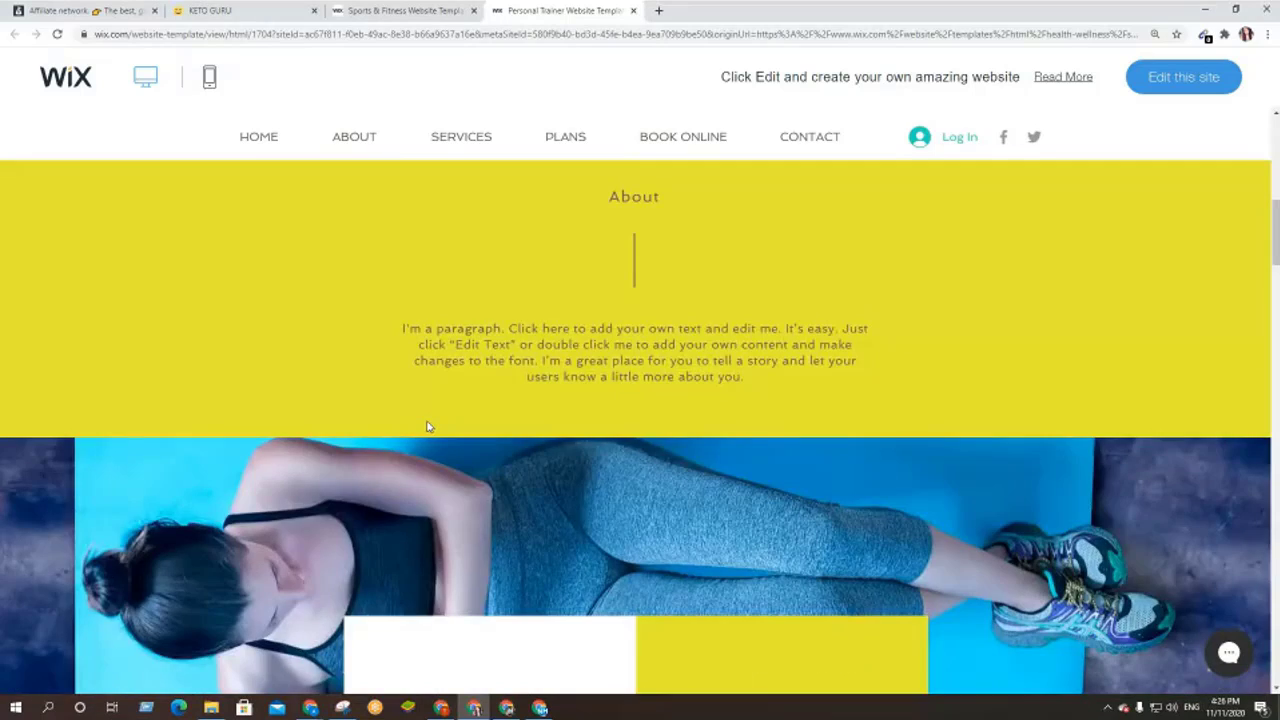
pyautogui.scroll(13, 427, 427)
pyautogui.scroll(5, 423, 427)
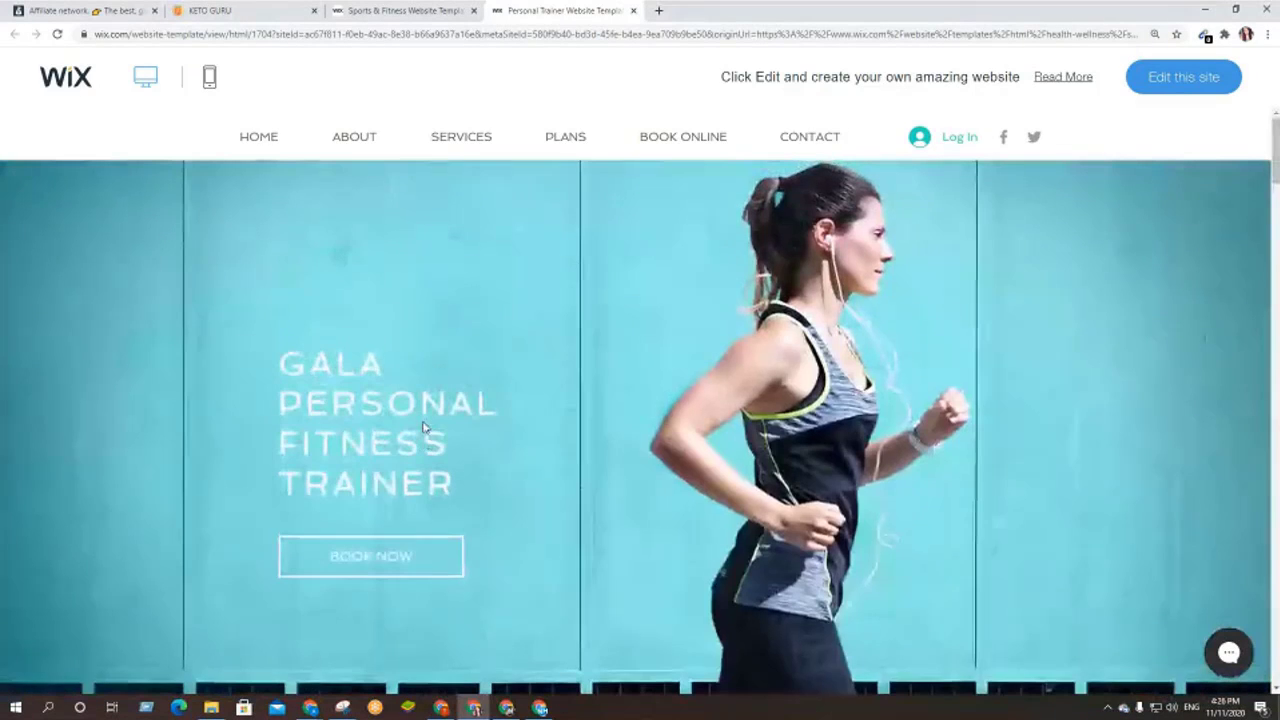
# - View the demo in mobile layout, open and close its hamburger menu, then restore the desktop layout
pyautogui.click(209, 78)
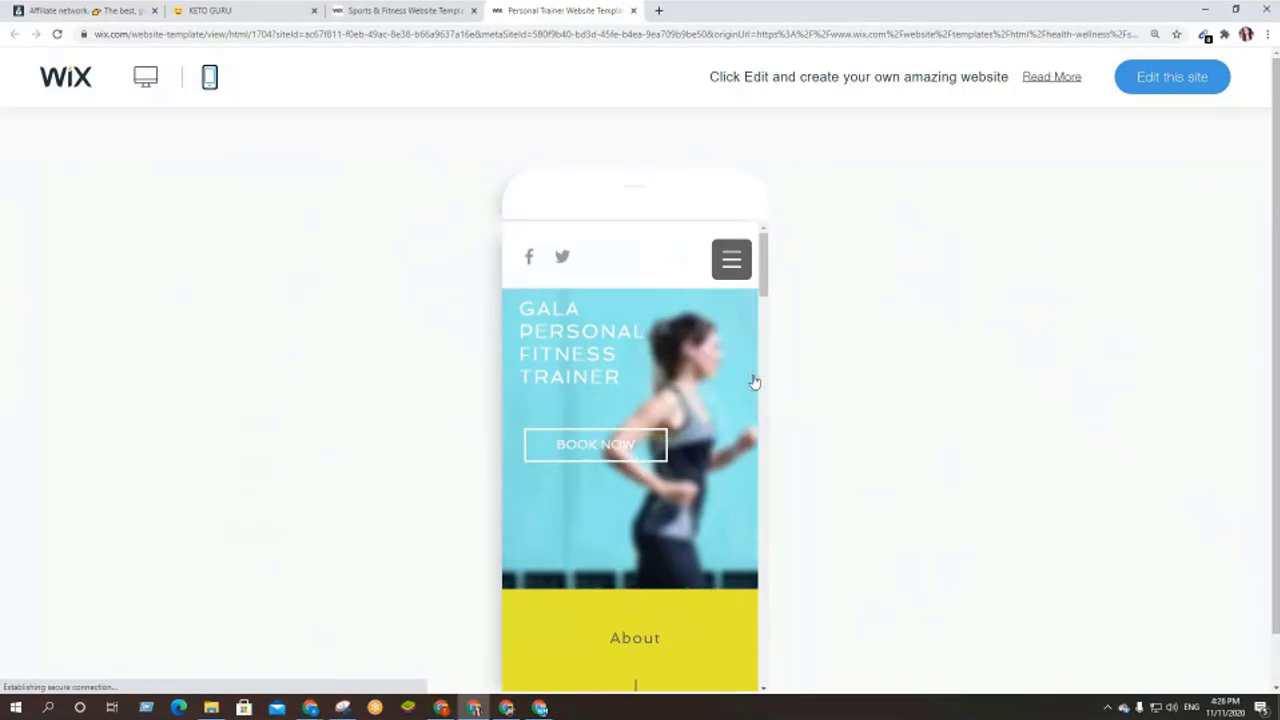
pyautogui.scroll(-15, 659, 414)
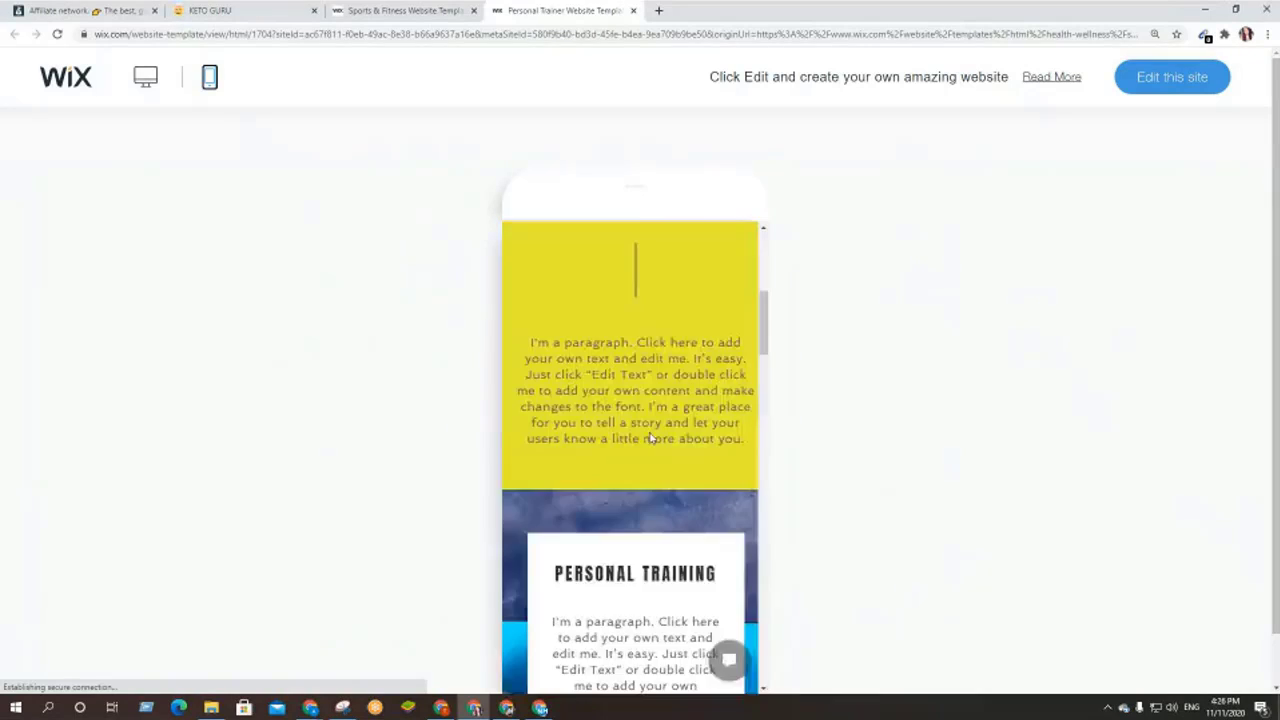
pyautogui.scroll(-10, 650, 438)
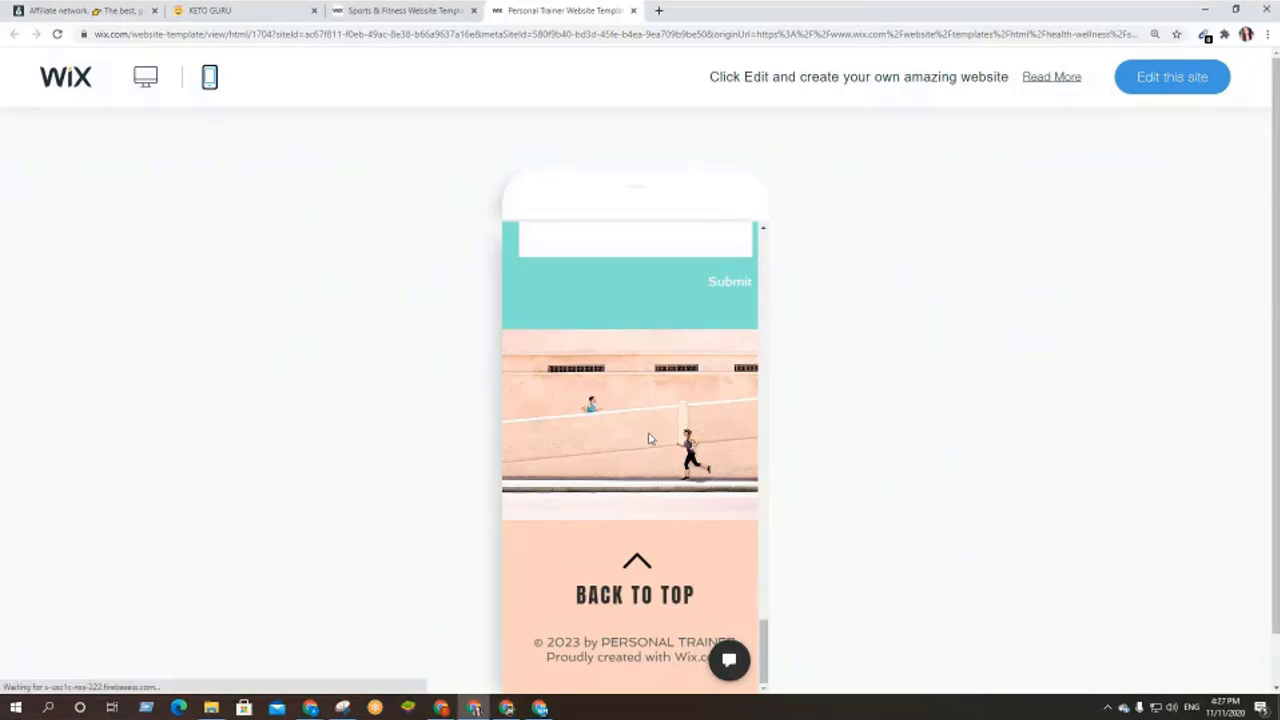
pyautogui.scroll(20, 650, 440)
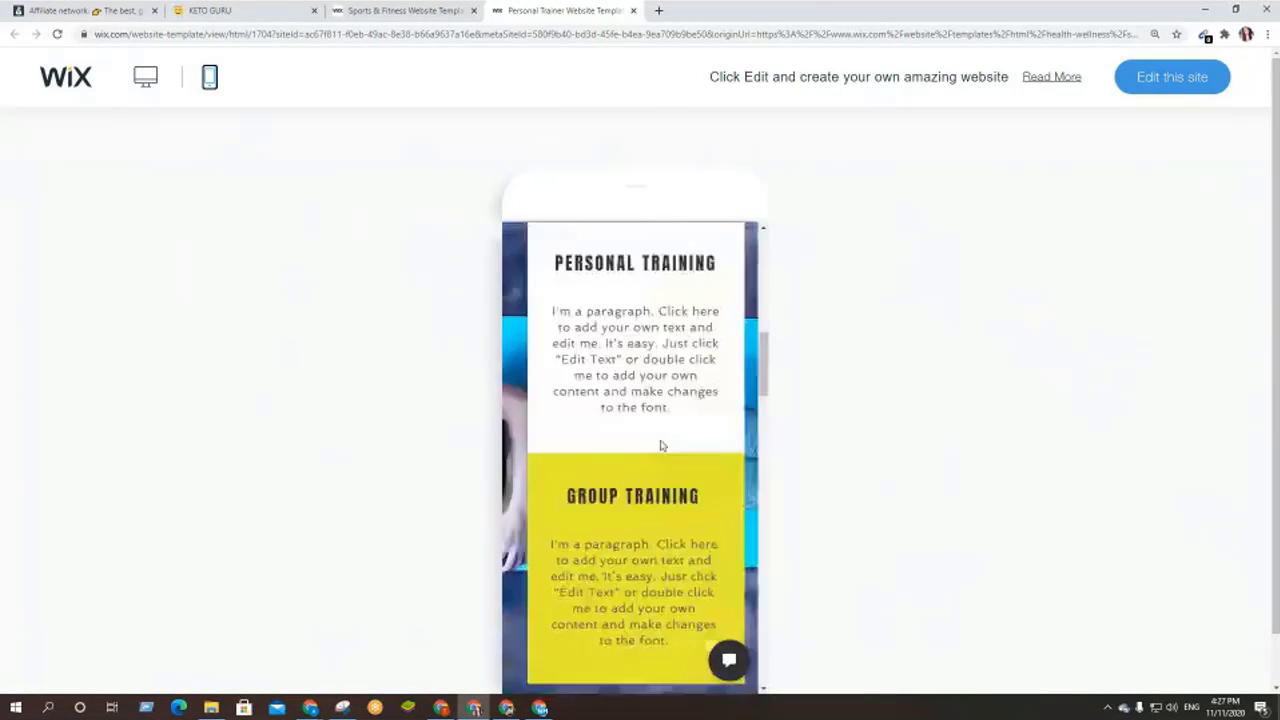
pyautogui.click(730, 268)
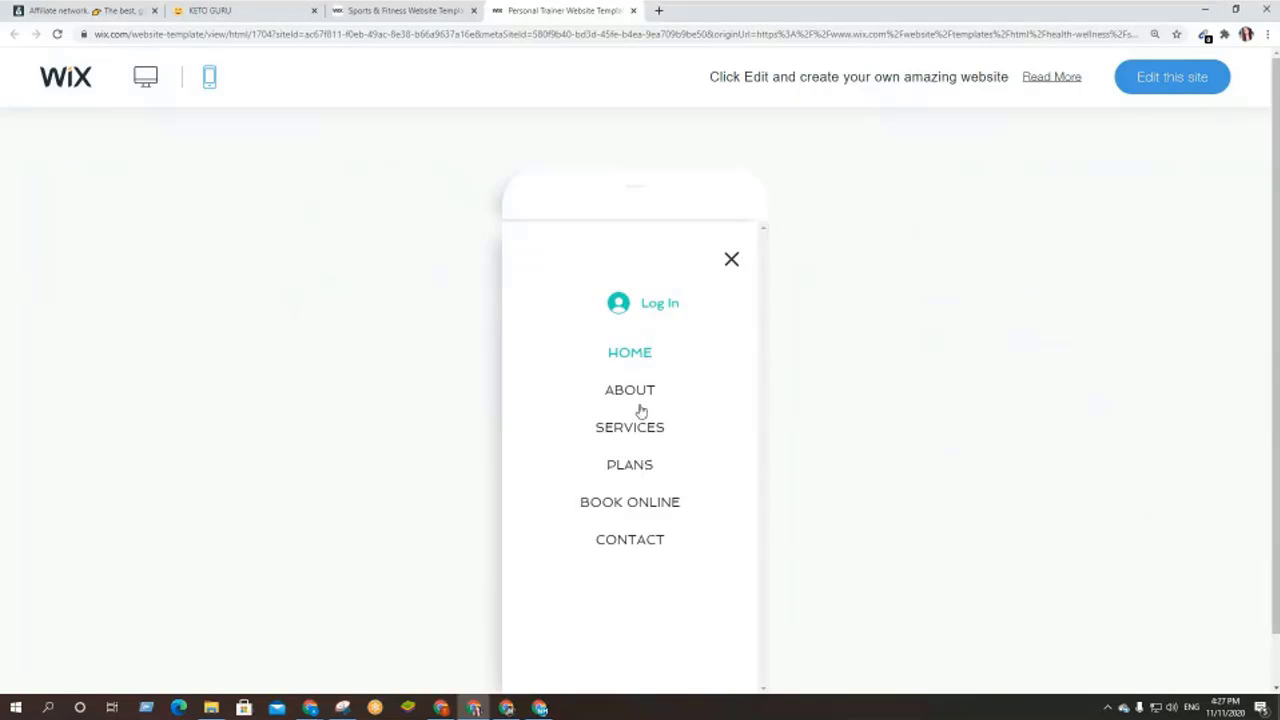
pyautogui.click(732, 259)
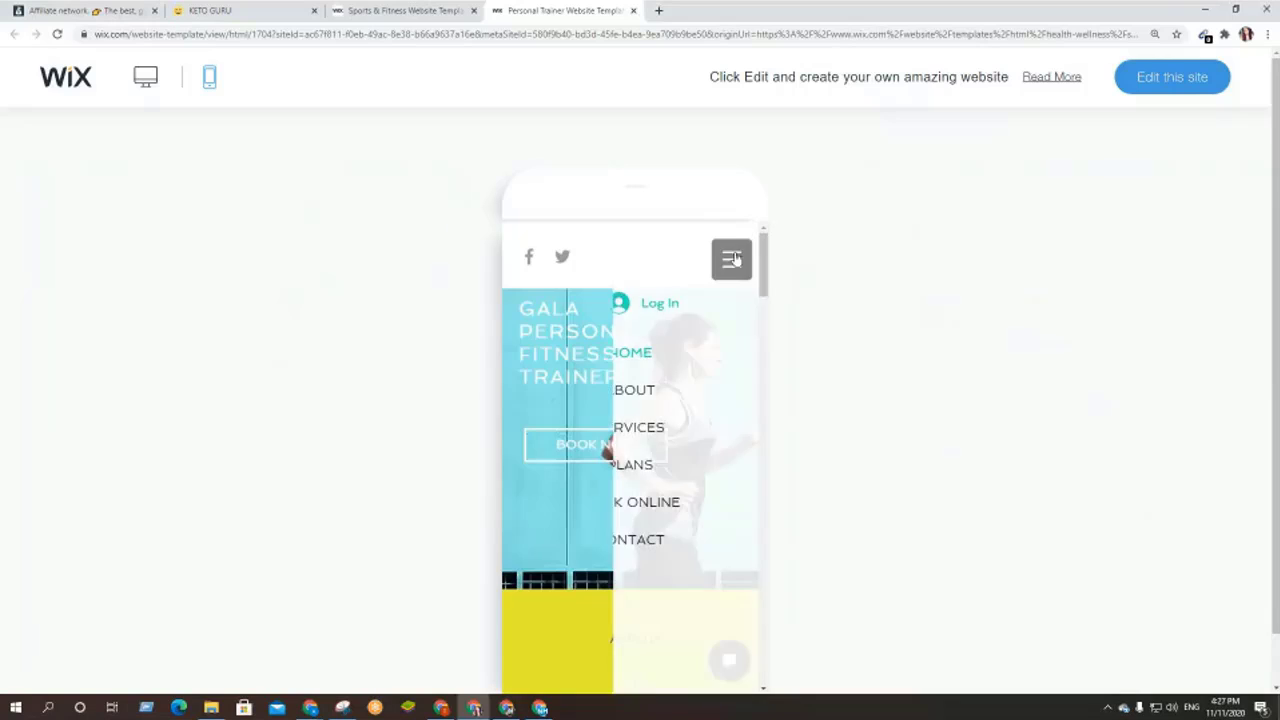
pyautogui.click(147, 80)
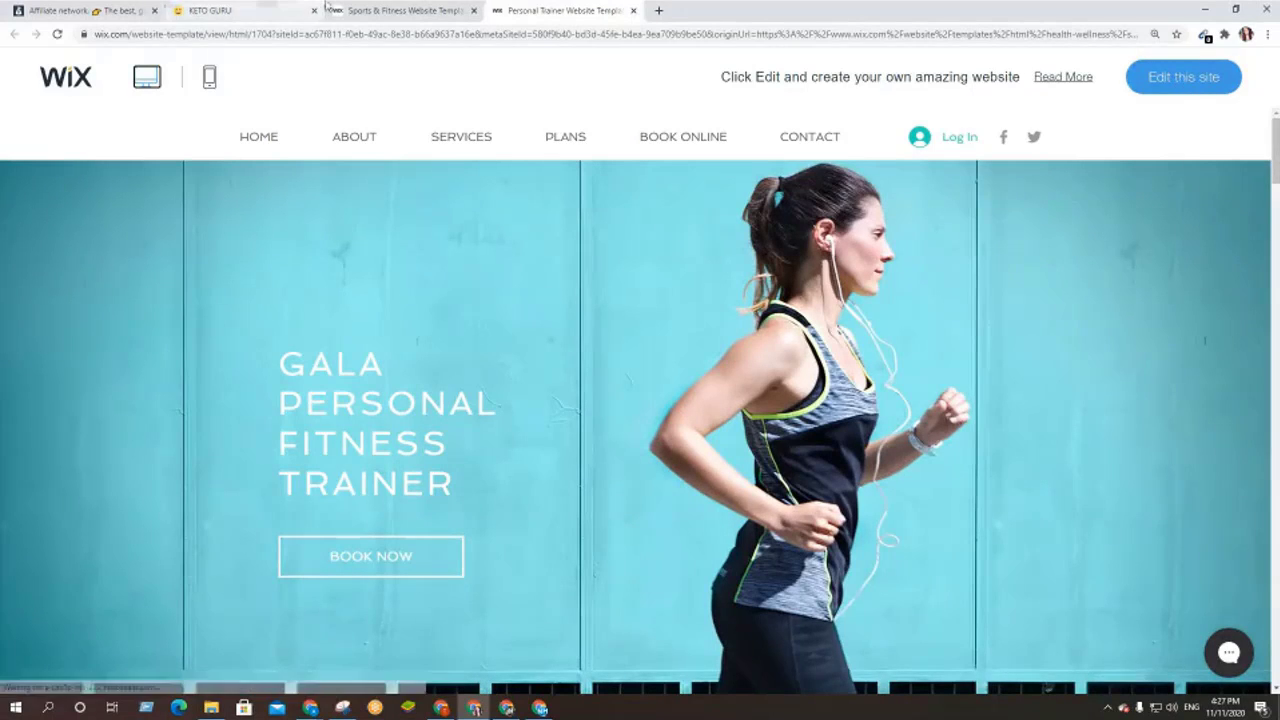
# - From the Sports & Fitness templates, open the Personal Trainer template in the editor
pyautogui.click(397, 8)
pyautogui.moveTo(1043, 343)
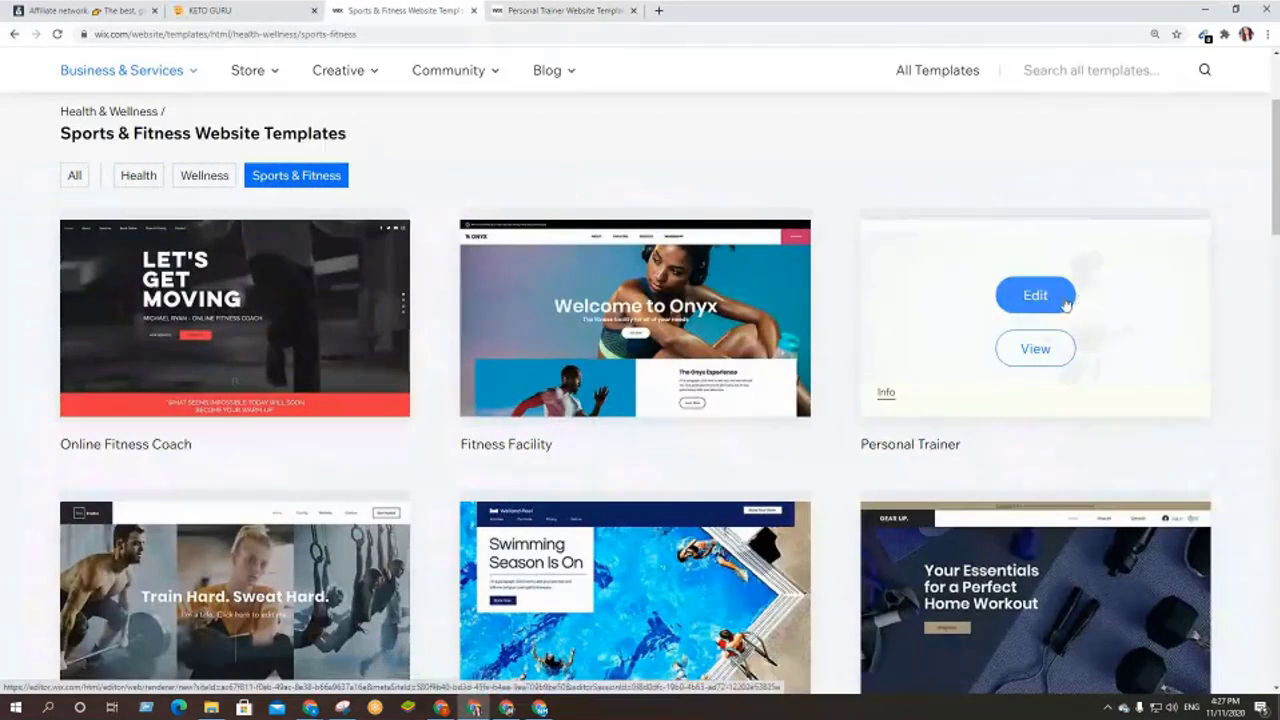
pyautogui.click(1062, 304)
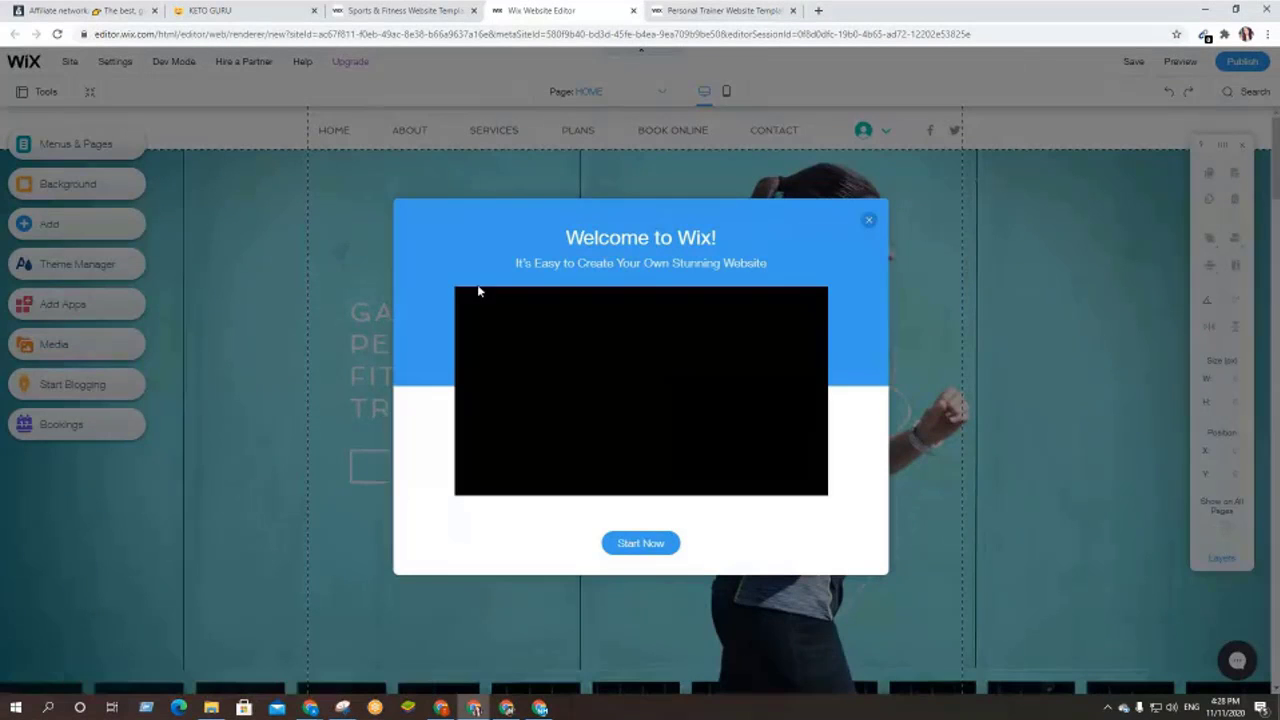
# - Close the 'Welcome to Wix!' greeting and scroll the GALA home page to the footer and back
pyautogui.click(868, 224)
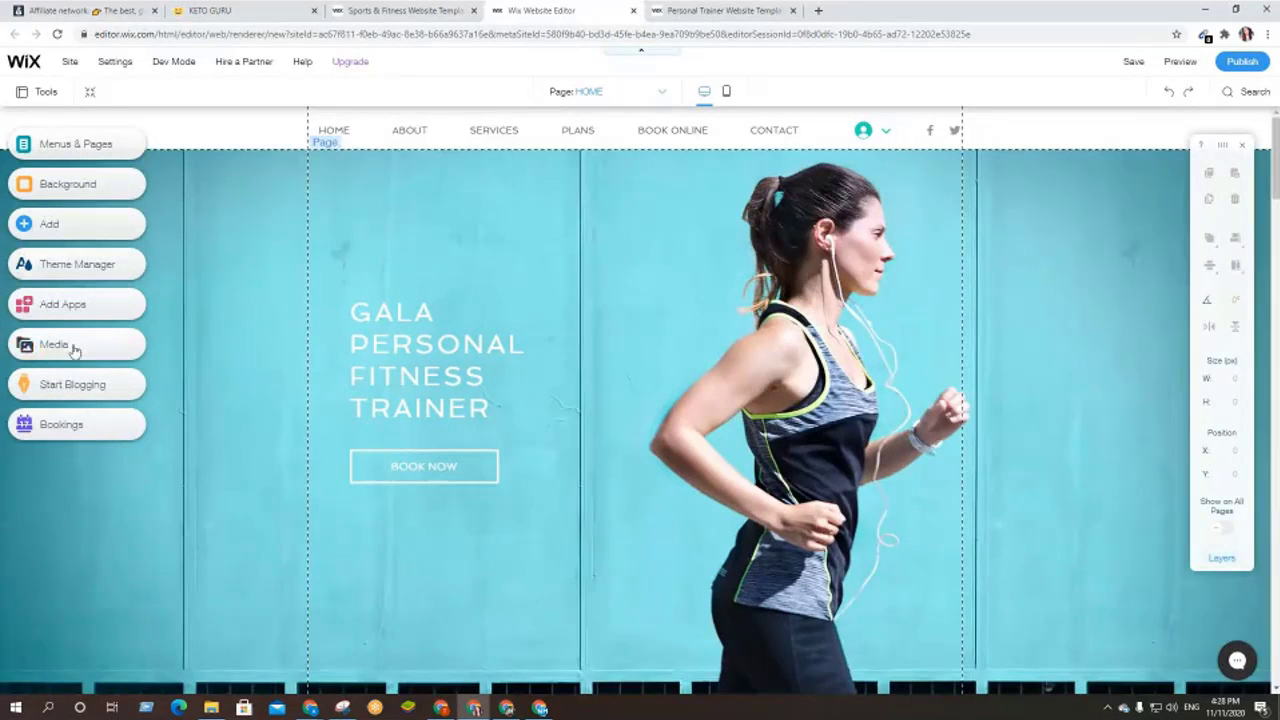
pyautogui.scroll(-3, 586, 343)
pyautogui.scroll(-20, 770, 350)
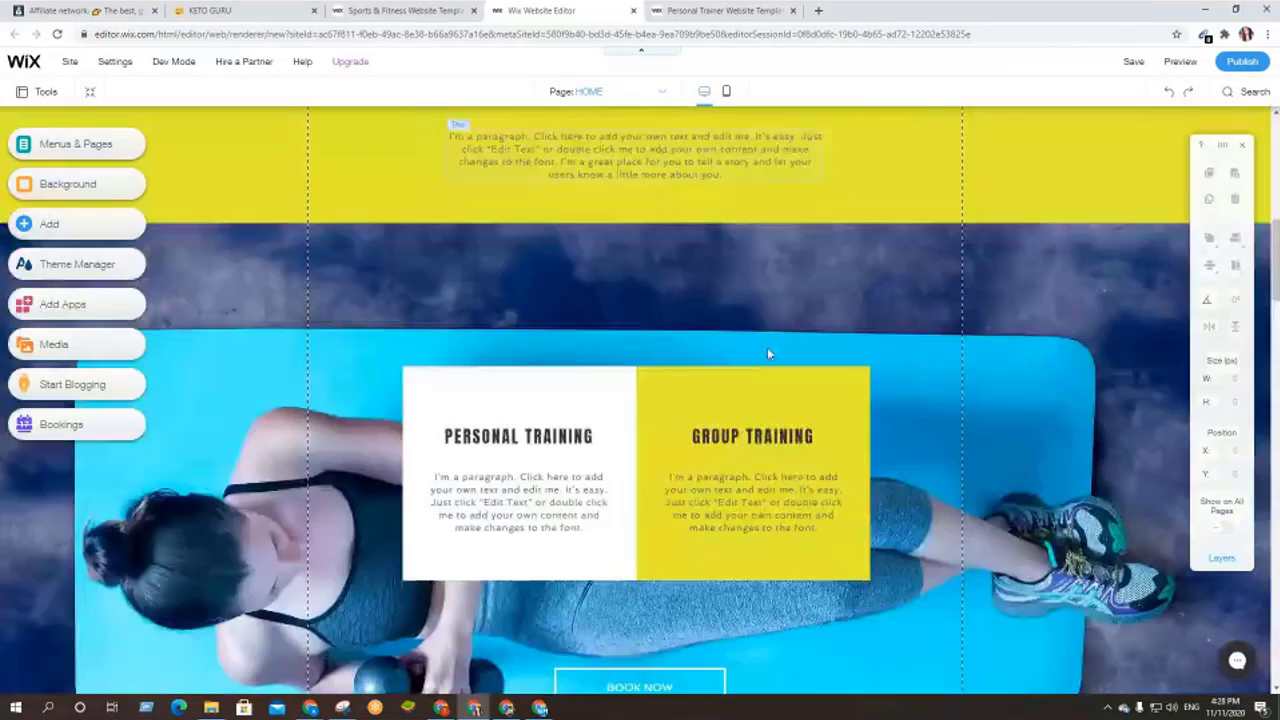
pyautogui.scroll(-10, 695, 352)
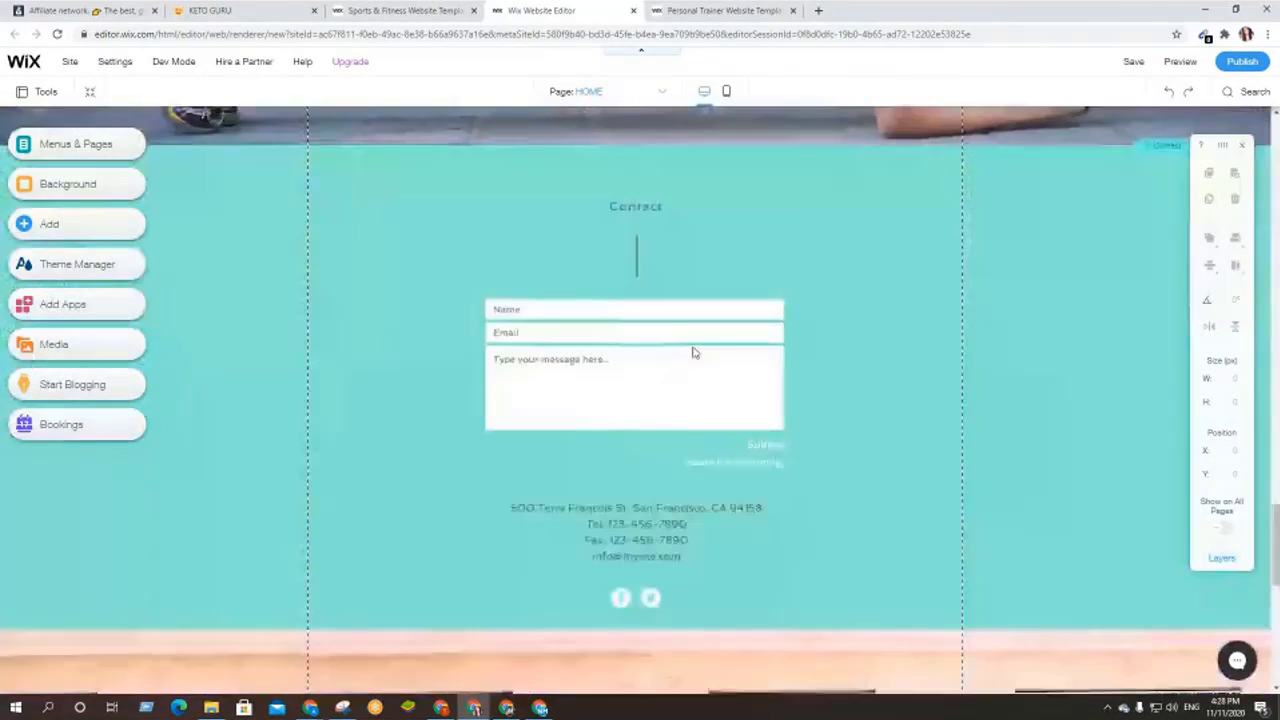
pyautogui.scroll(-2, 690, 352)
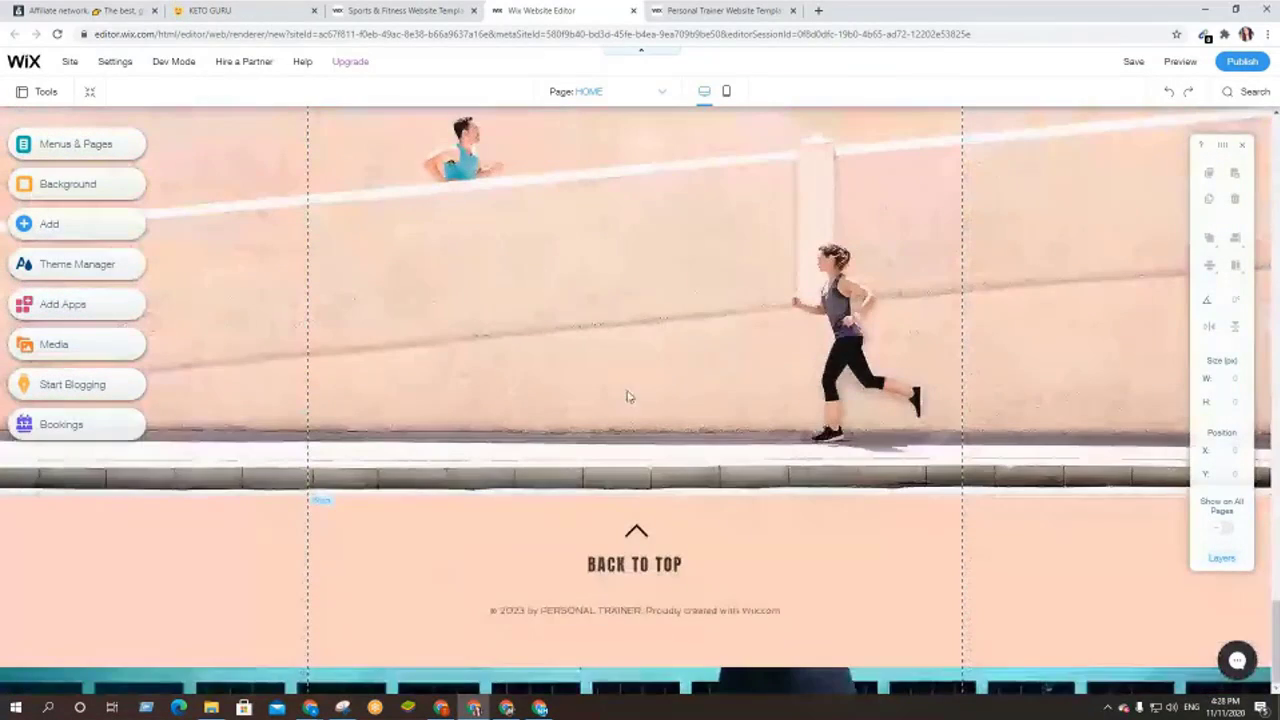
pyautogui.scroll(15, 628, 394)
pyautogui.scroll(15, 588, 384)
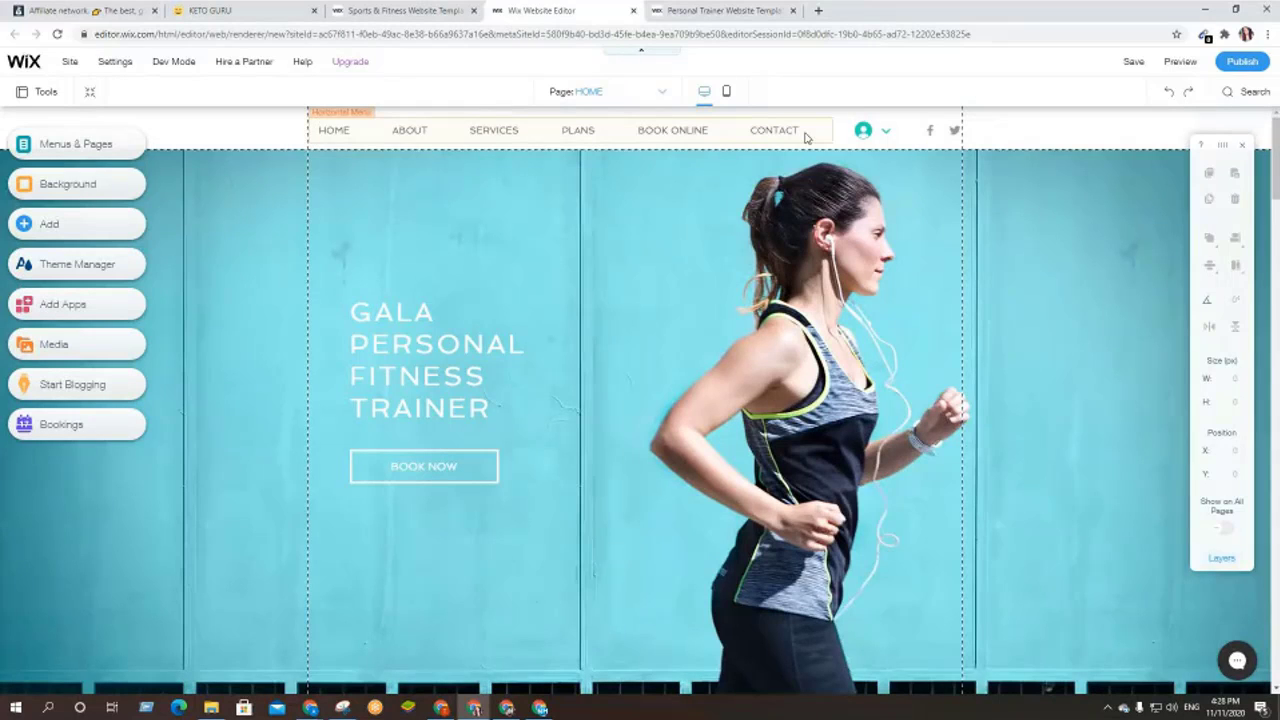
pyautogui.click(345, 133)
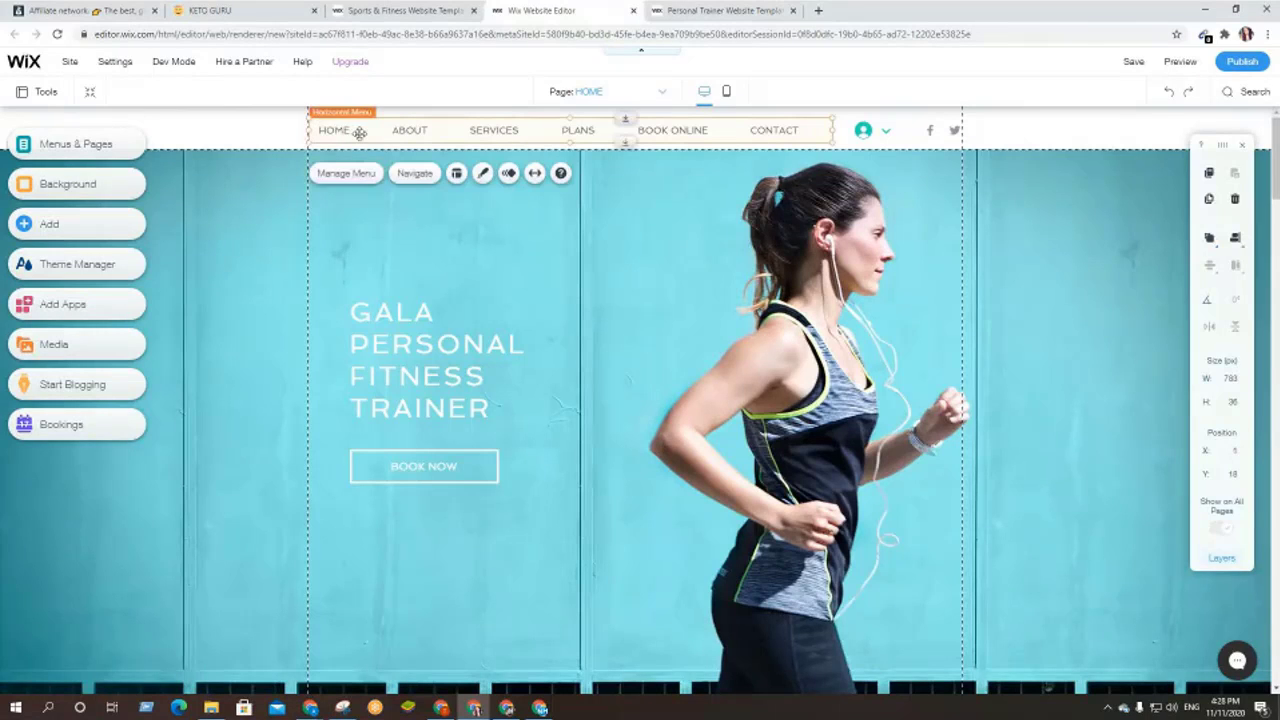
pyautogui.doubleClick(359, 133)
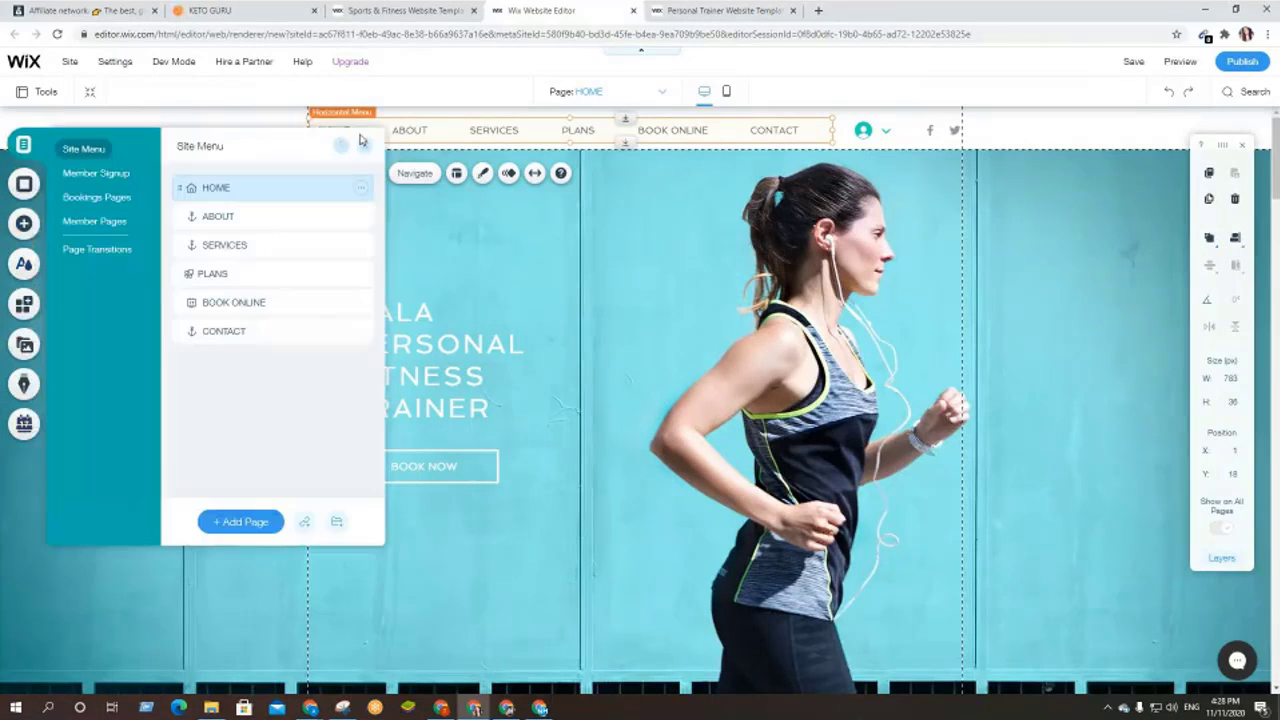
pyautogui.click(449, 230)
pyautogui.click(338, 130)
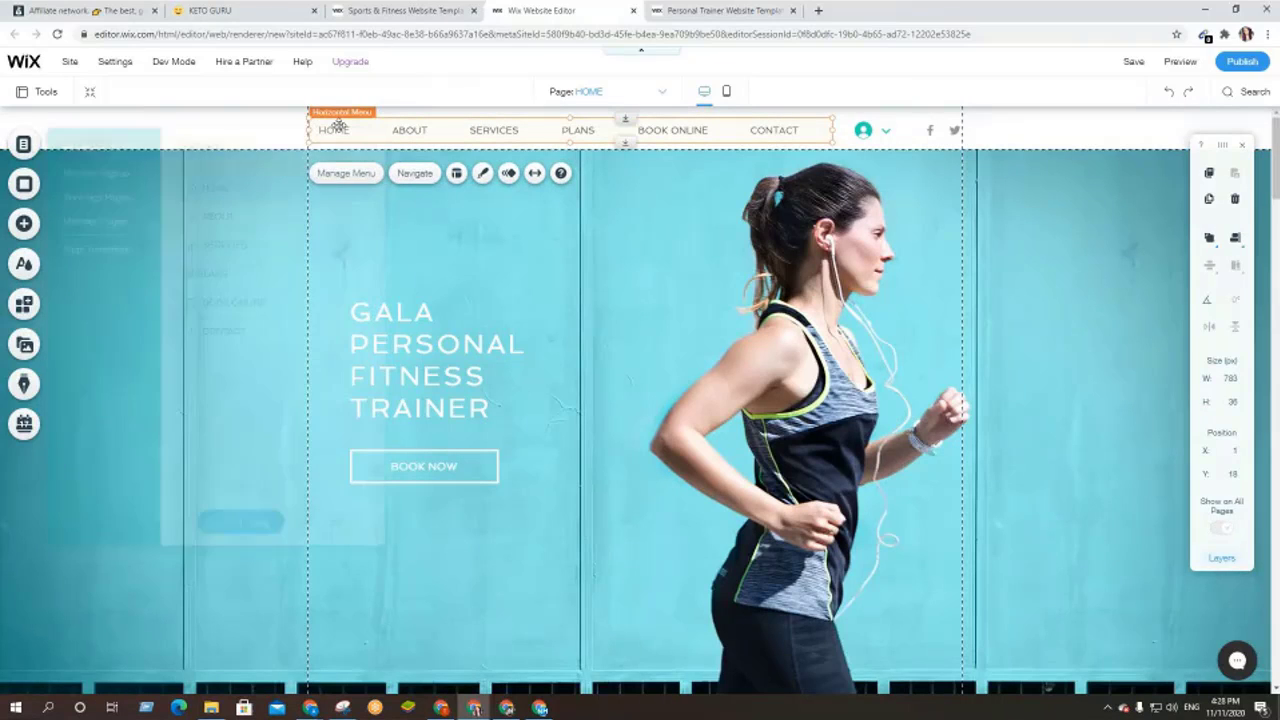
pyautogui.doubleClick(338, 130)
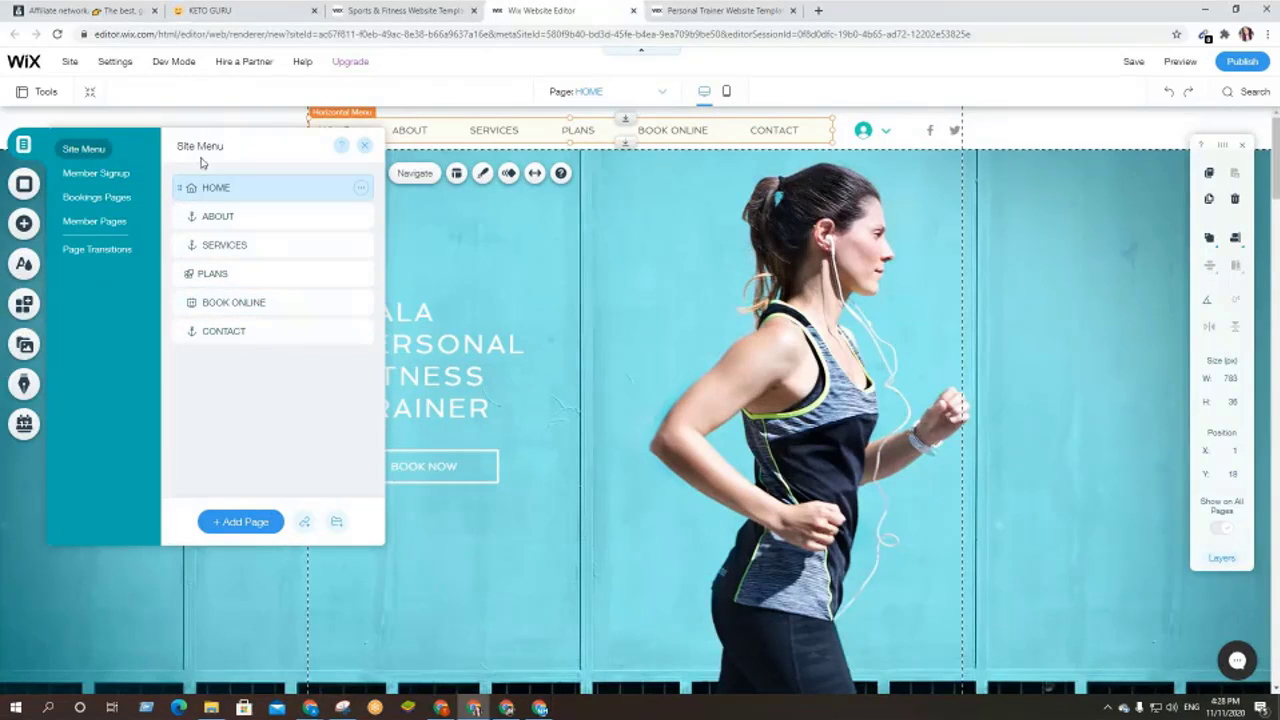
pyautogui.click(364, 145)
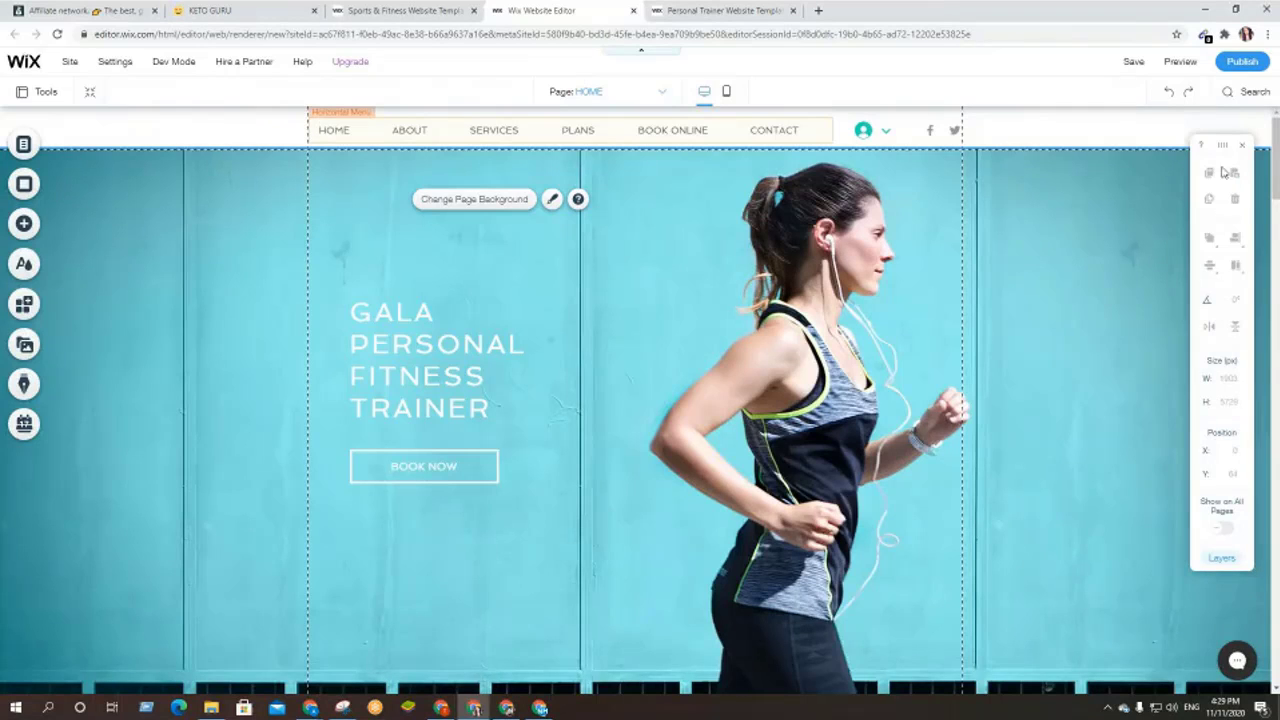
pyautogui.moveTo(1224, 148)
pyautogui.mouseDown()
pyautogui.moveTo(1211, 157)
pyautogui.moveTo(1230, 157)
pyautogui.mouseUp()
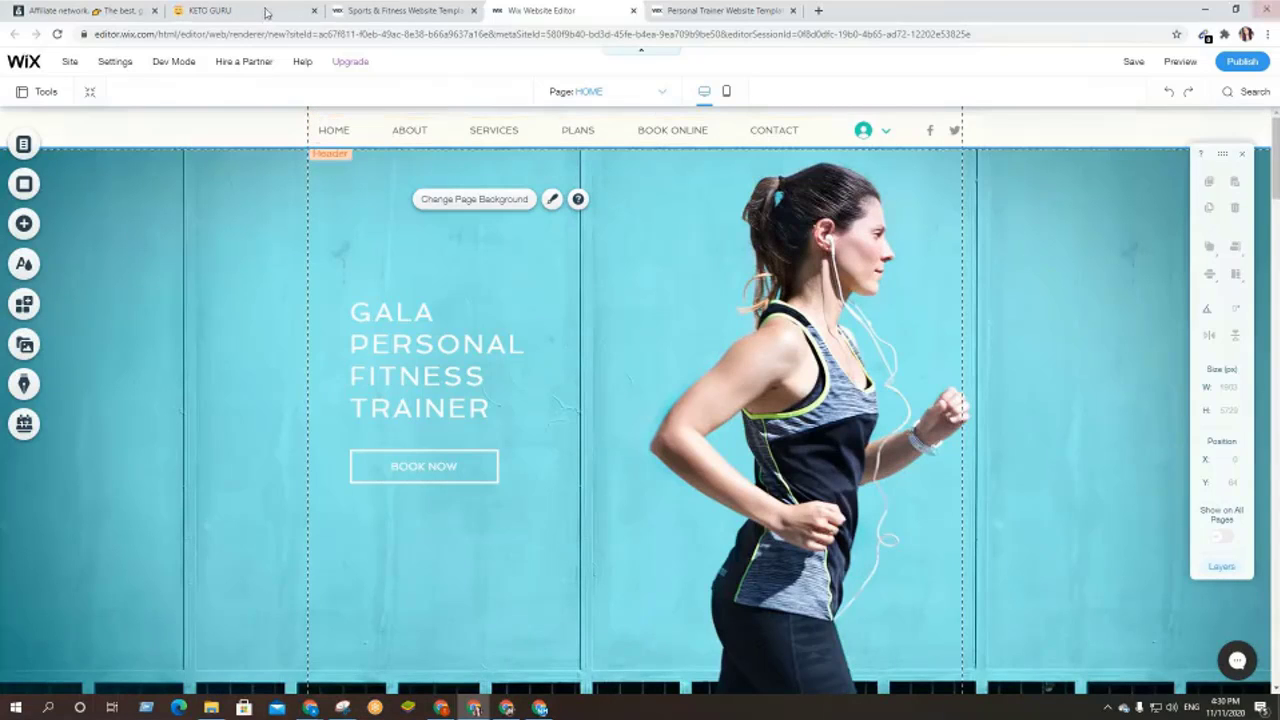
# - Choose Rename for the HOME page in Menus & Pages, then switch to the KETO GURU tab
pyautogui.click(26, 147)
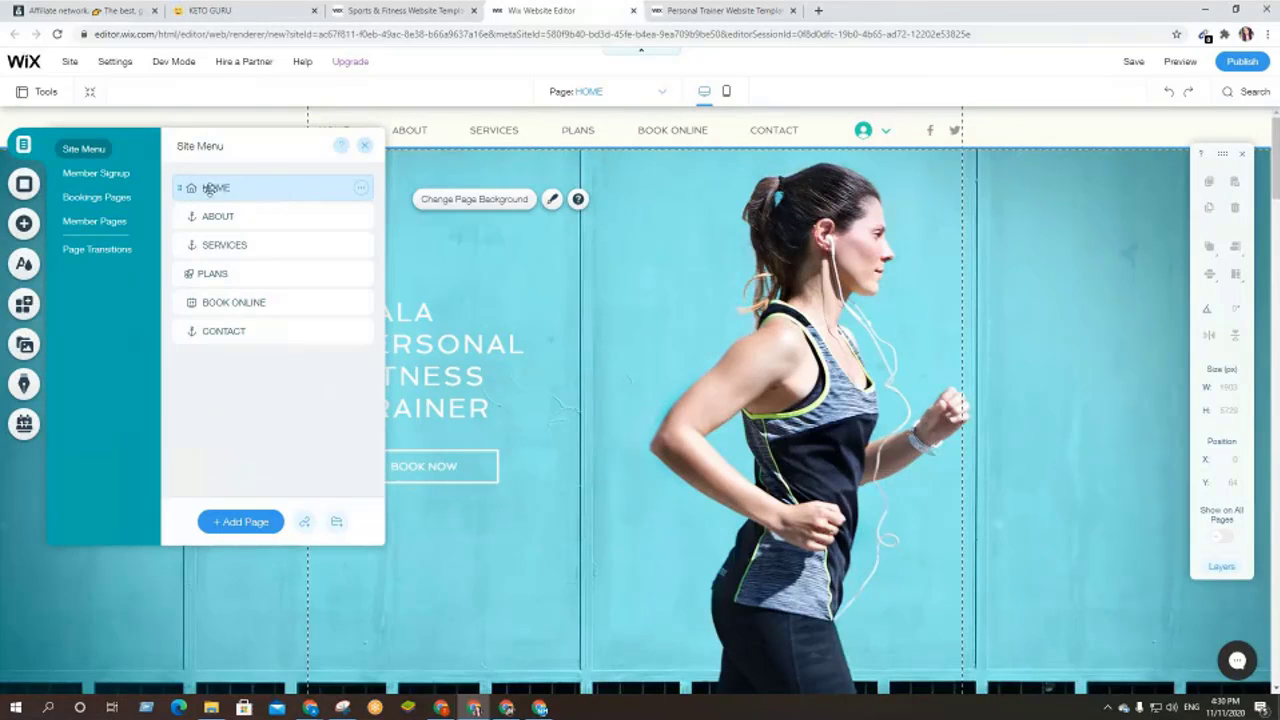
pyautogui.click(361, 190)
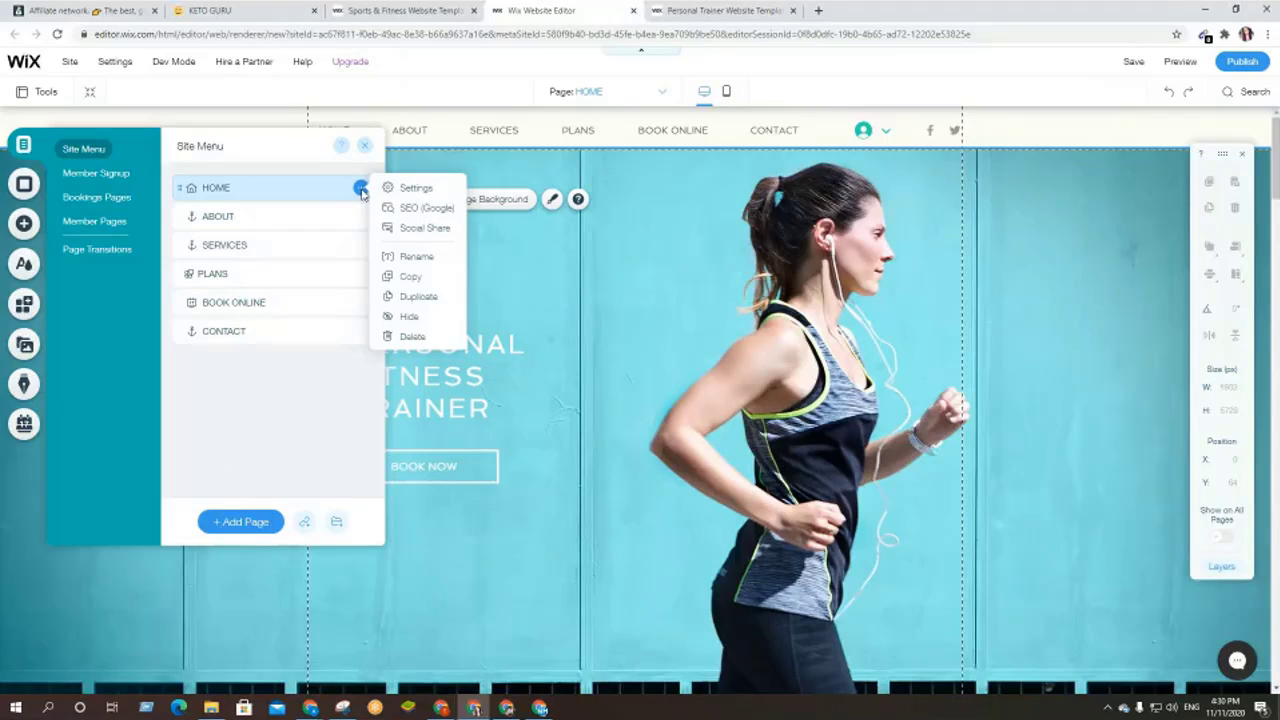
pyautogui.click(413, 258)
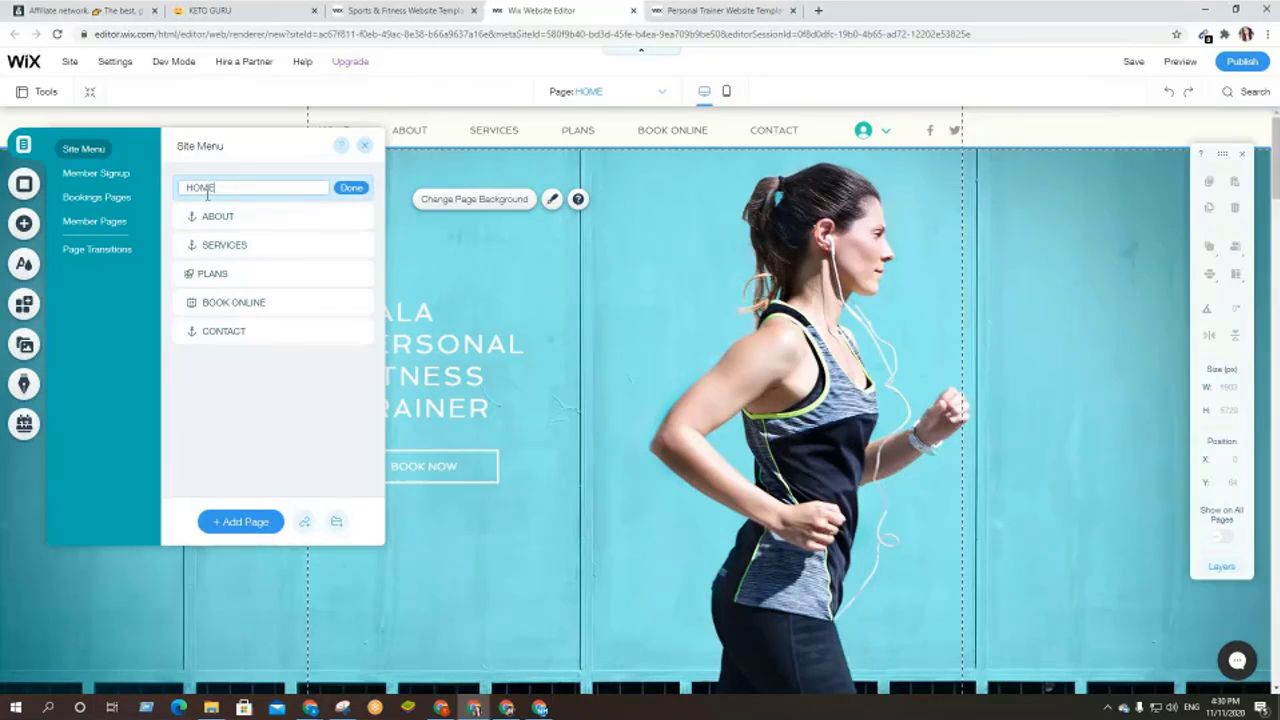
pyautogui.click(188, 8)
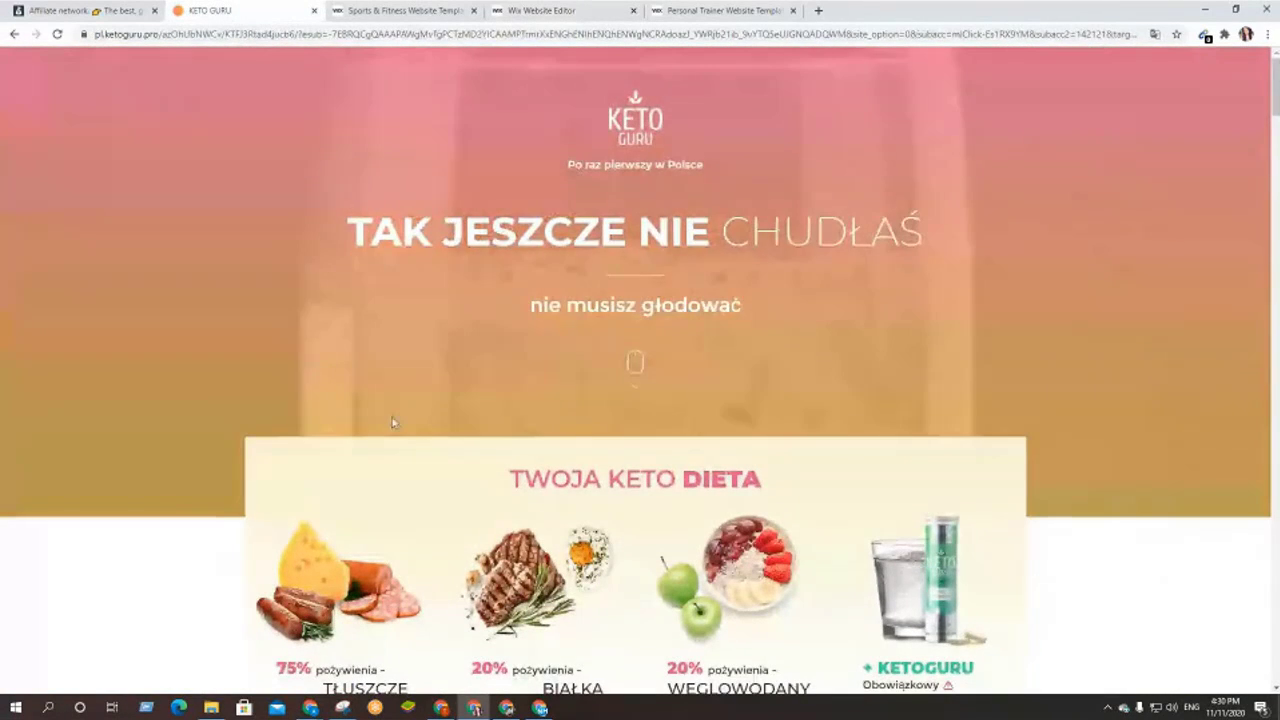
# - Translate the Polish Keto Guru page into English, review it, then return to the Wix editor
pyautogui.scroll(-3, 390, 405)
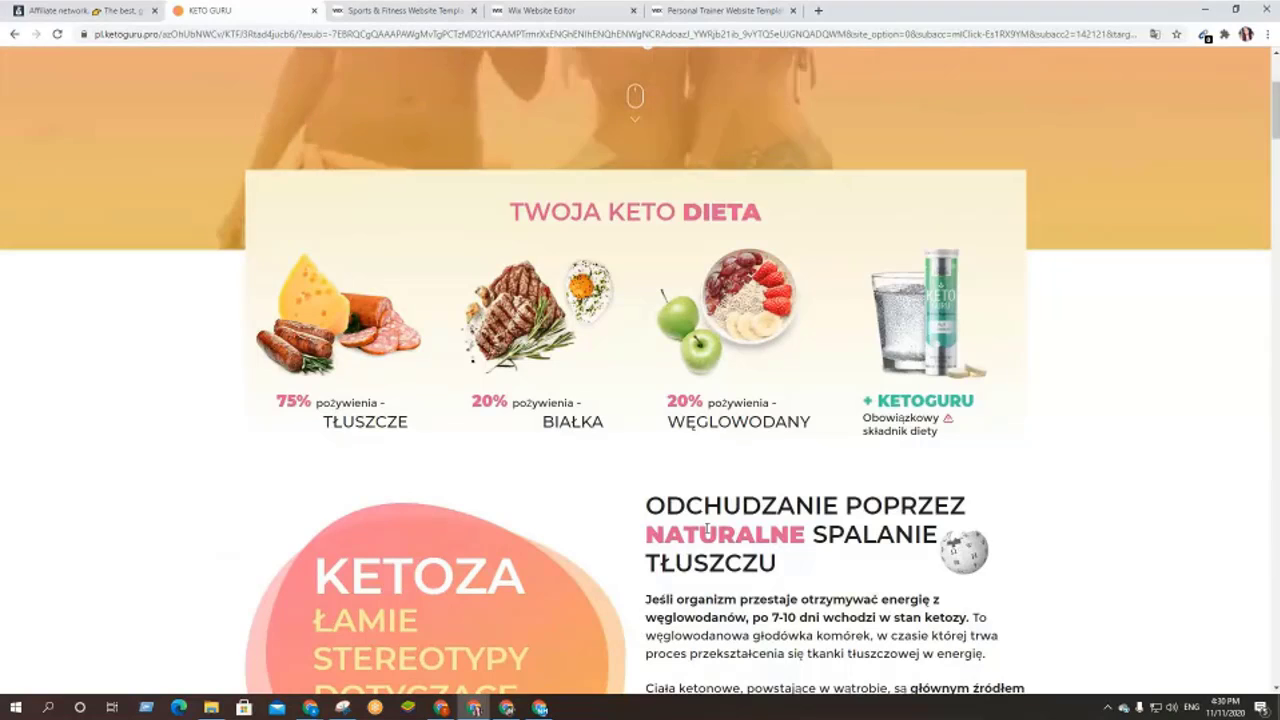
pyautogui.scroll(-1, 706, 530)
pyautogui.scroll(-1, 706, 530)
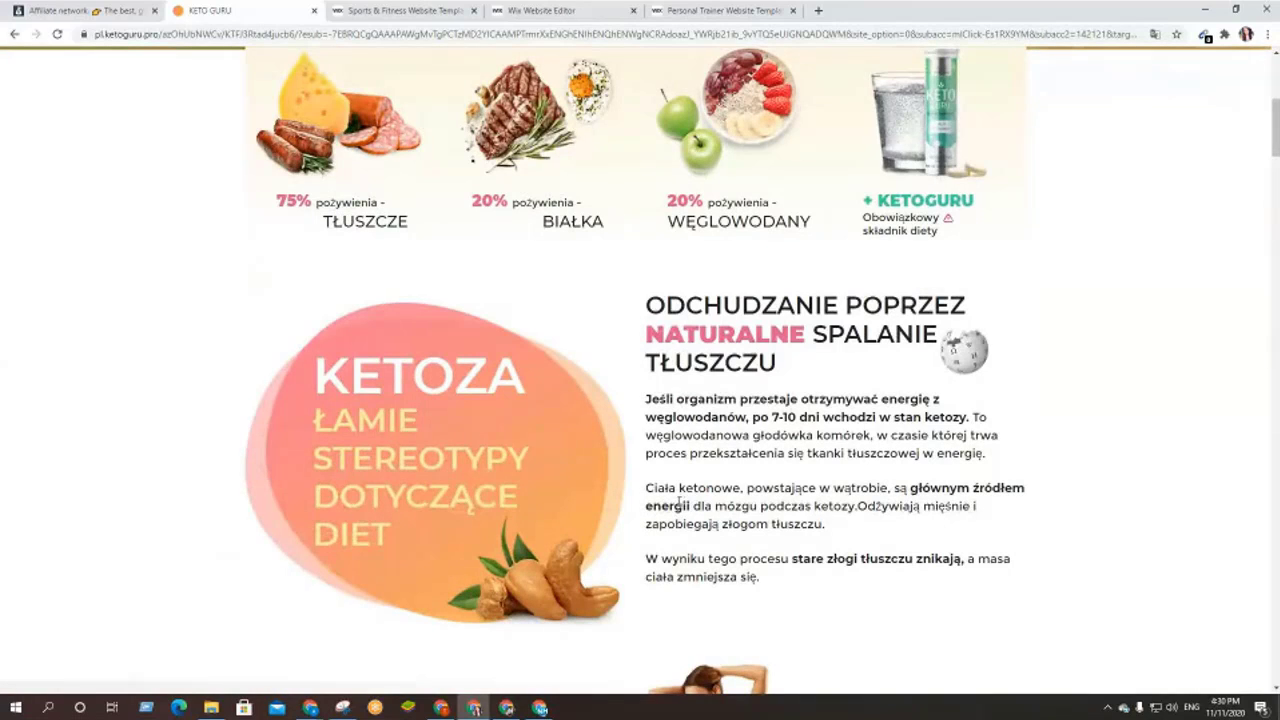
pyautogui.rightClick(985, 262)
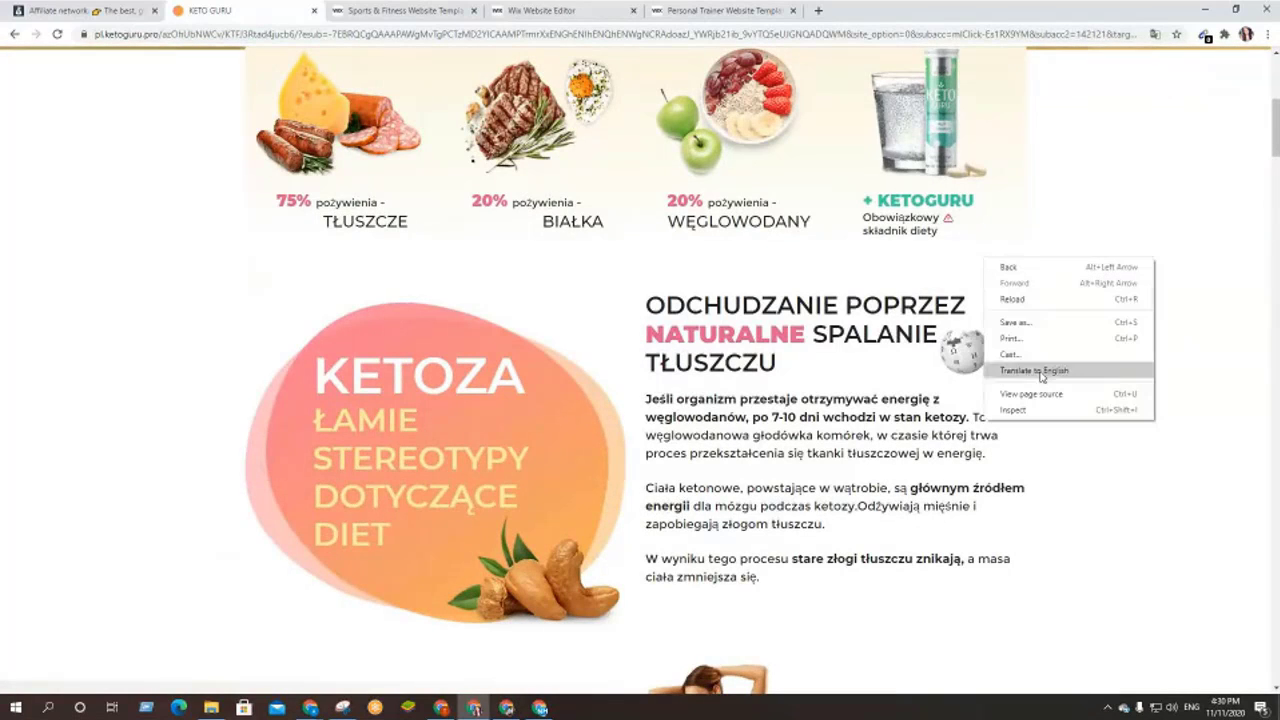
pyautogui.click(1017, 372)
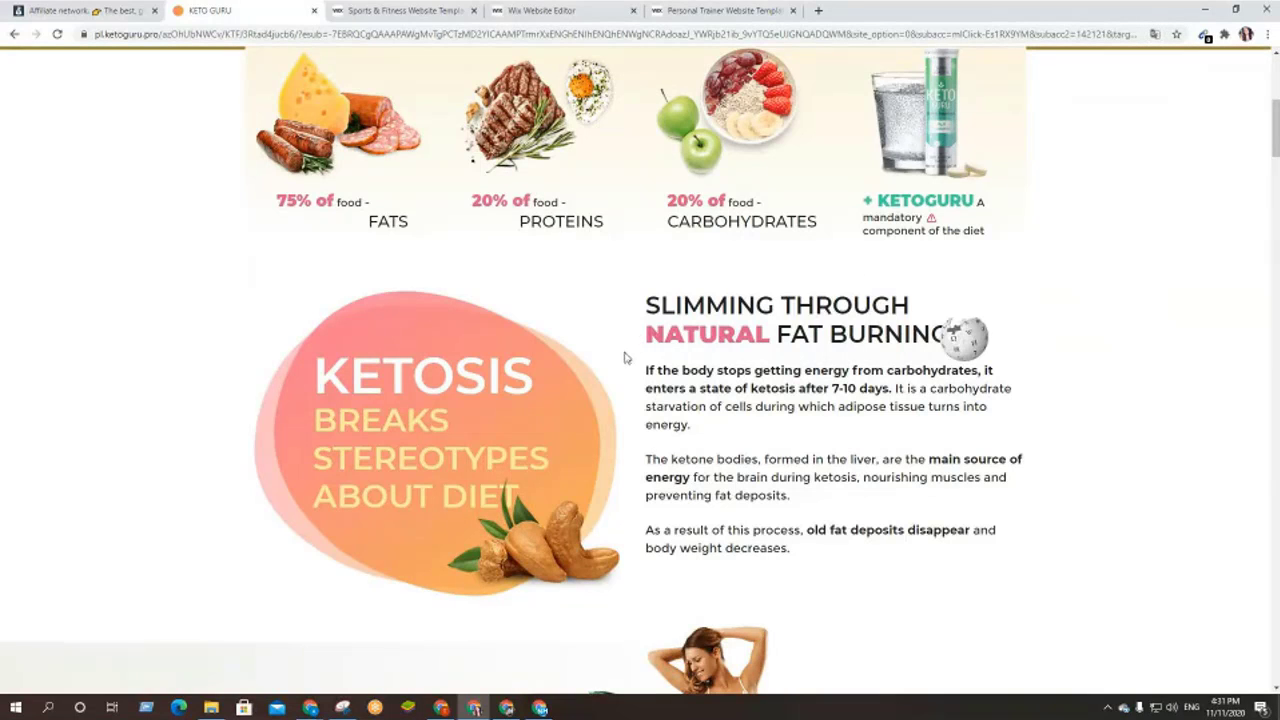
pyautogui.scroll(2, 612, 375)
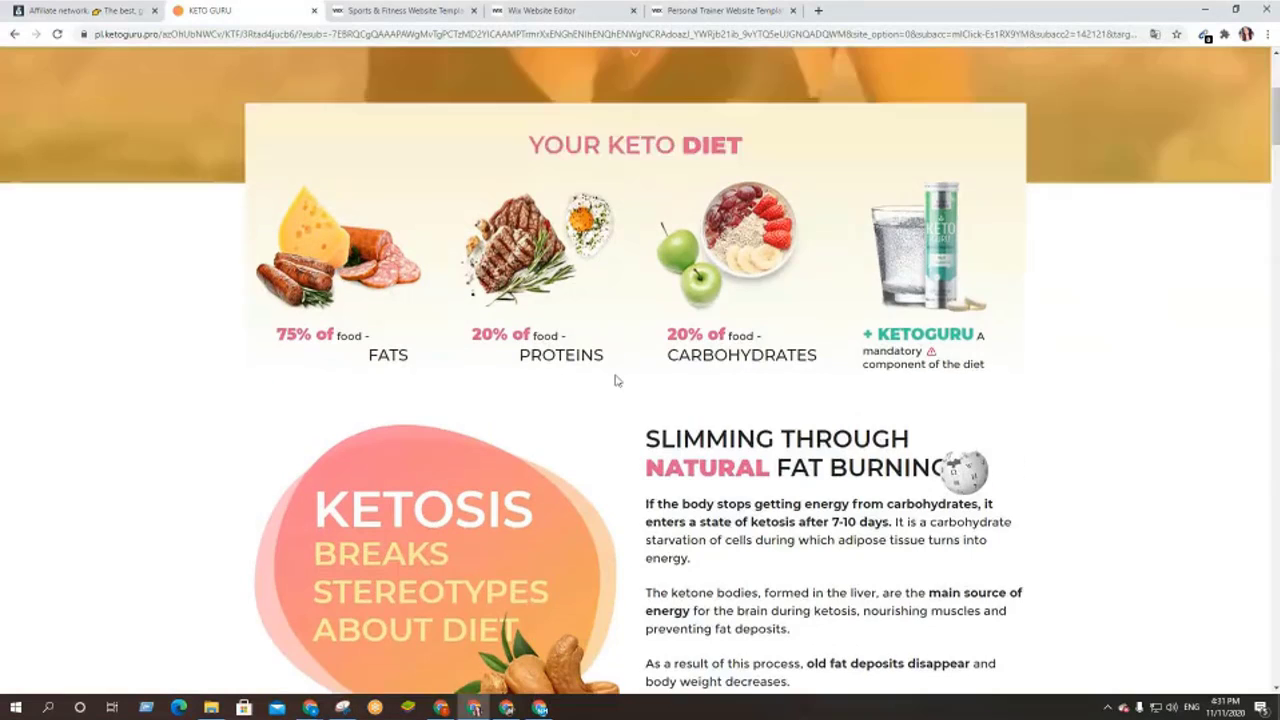
pyautogui.scroll(-2, 614, 380)
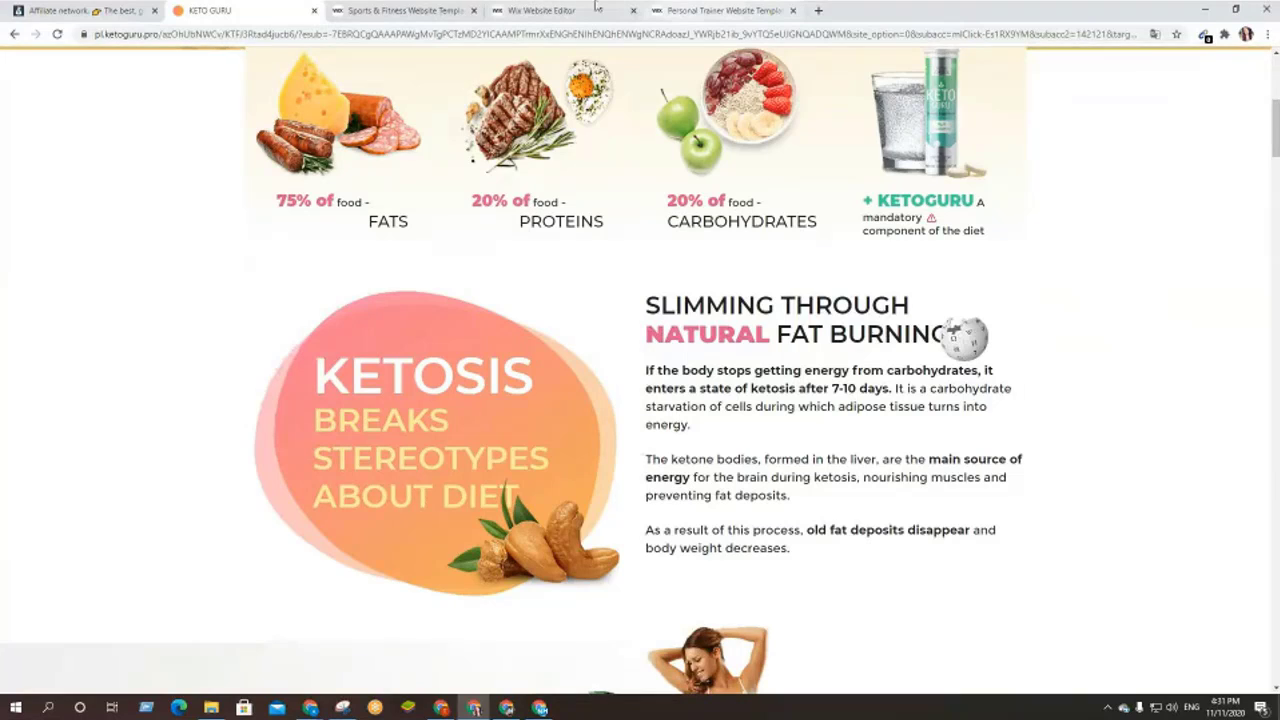
pyautogui.click(655, 6)
pyautogui.click(540, 8)
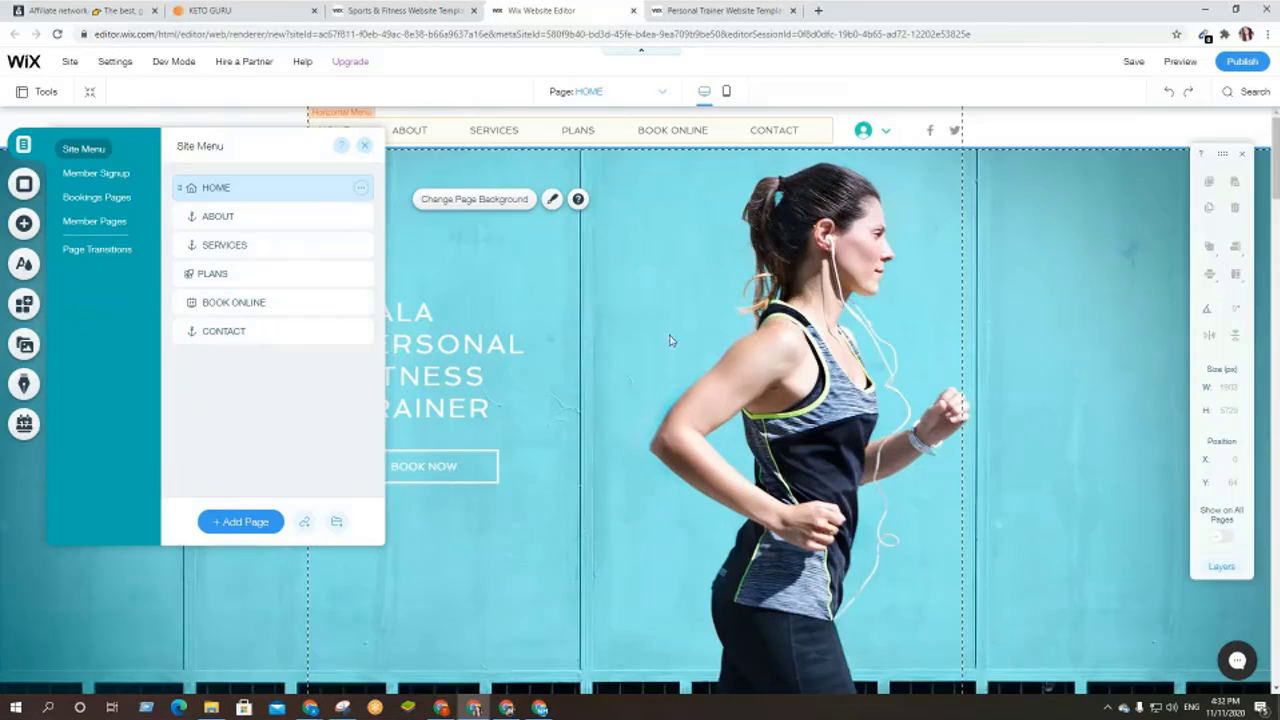
# - Rename the HOME page to 'Women Fitness' and begin renaming ABOUT
pyautogui.doubleClick(310, 187)
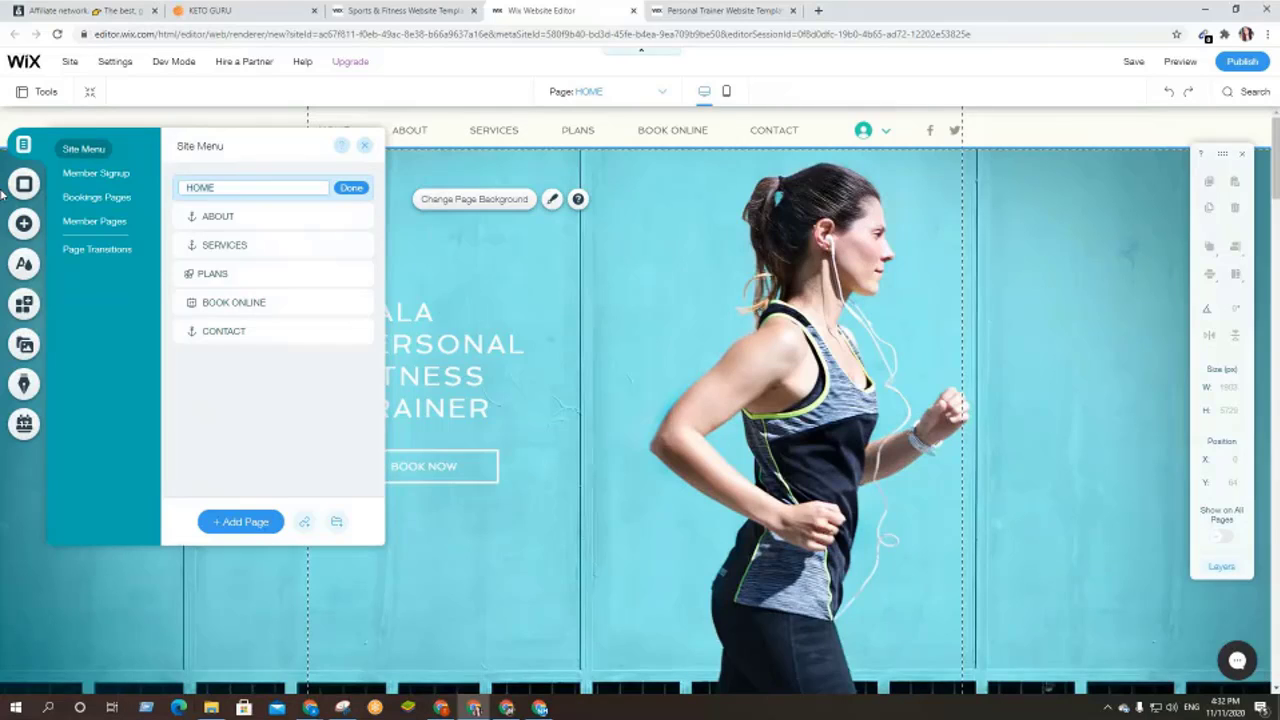
pyautogui.write('Women Fitness')
pyautogui.click(349, 188)
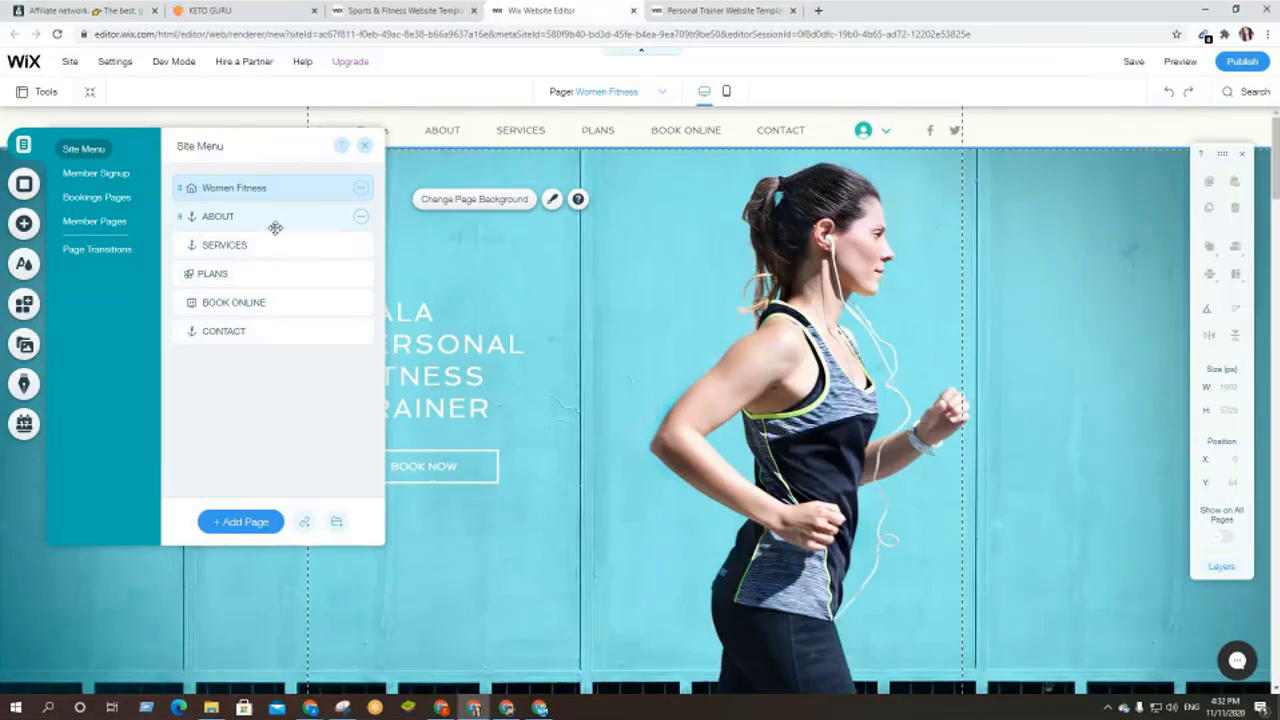
pyautogui.doubleClick(277, 222)
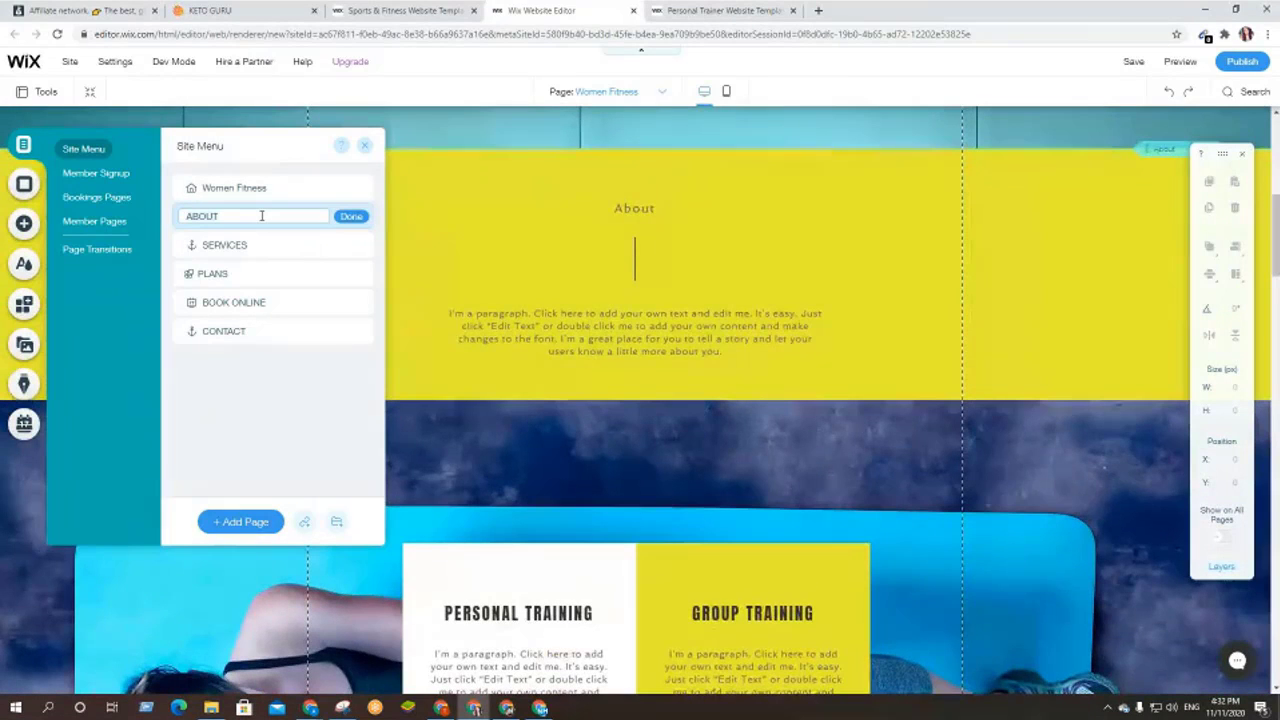
# - Rename the ABOUT page to 'Man Fitness'
pyautogui.write('Man Fitness')
pyautogui.click(443, 259)
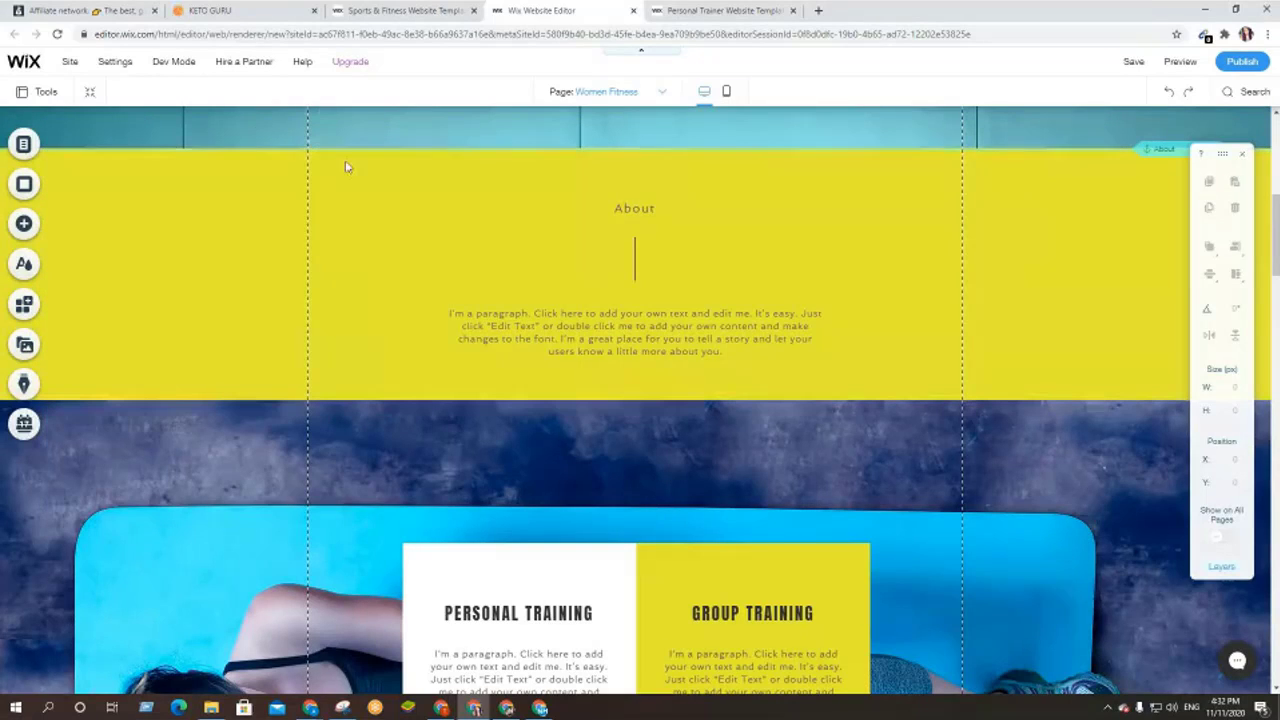
pyautogui.scroll(3, 323, 194)
# - Rename the SERVICES page to 'Weight Lose Tips', correcting a typo
pyautogui.click(24, 144)
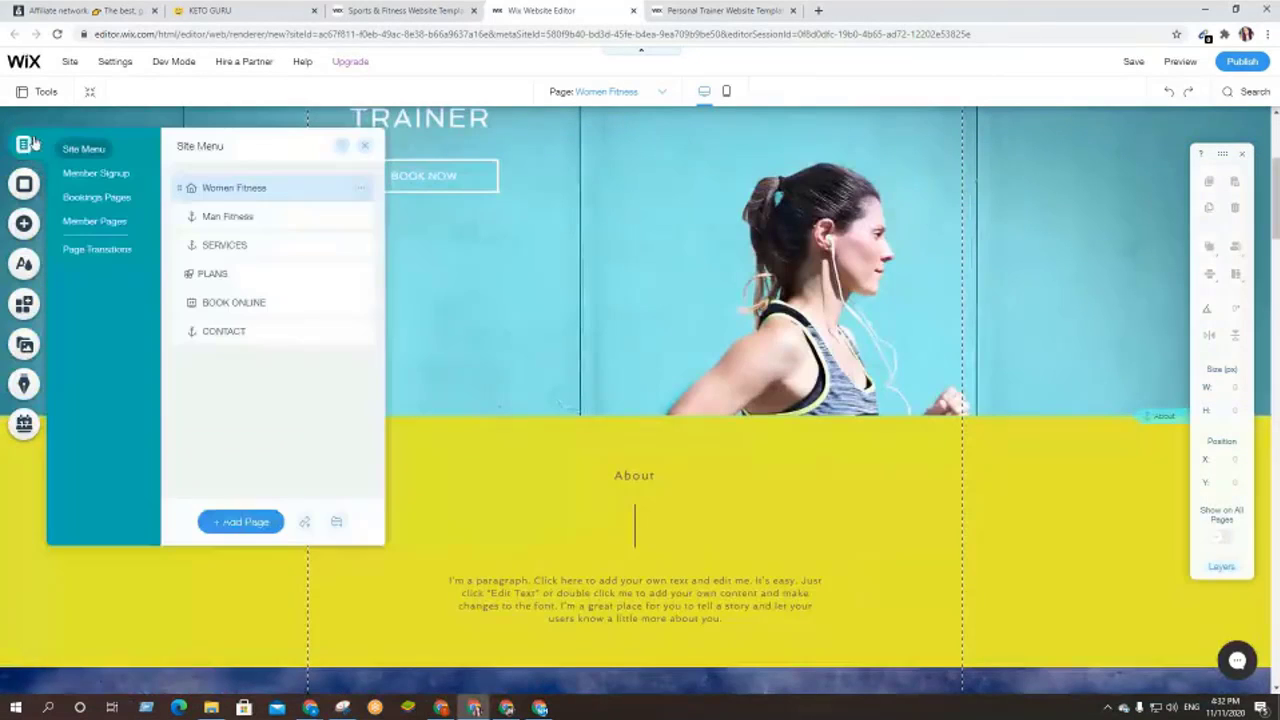
pyautogui.doubleClick(272, 244)
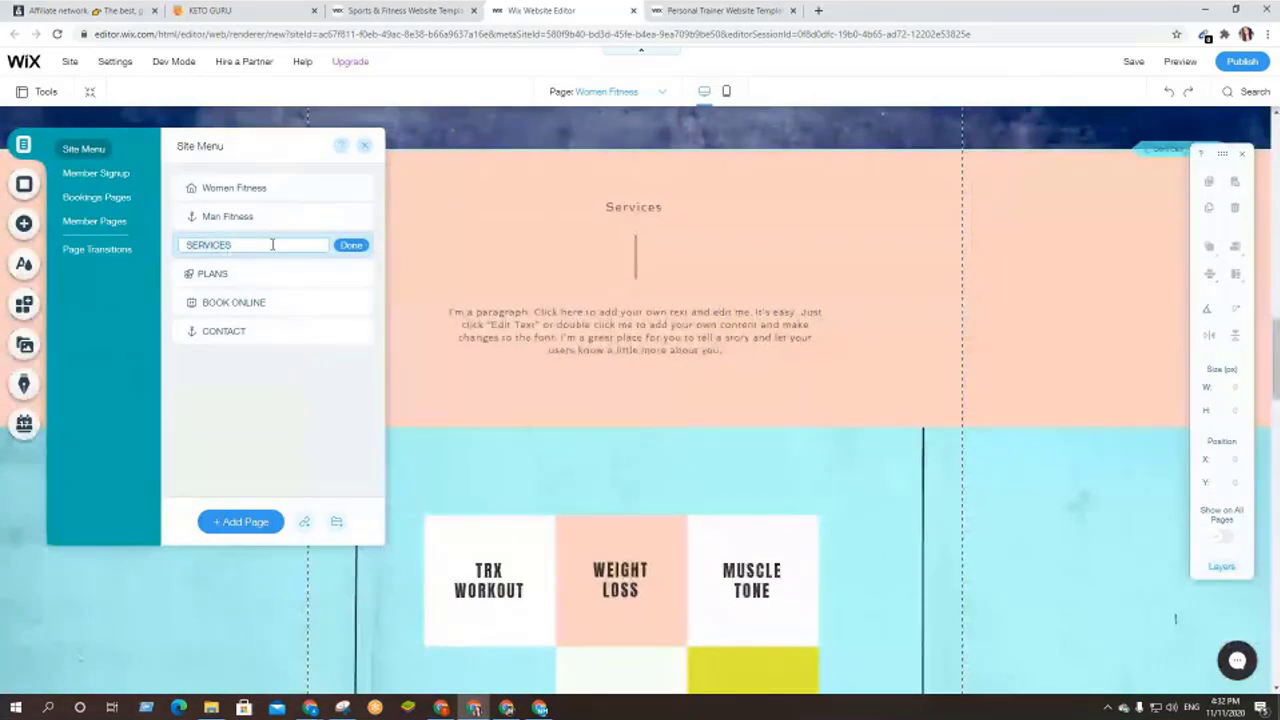
pyautogui.write('Weight Lo')
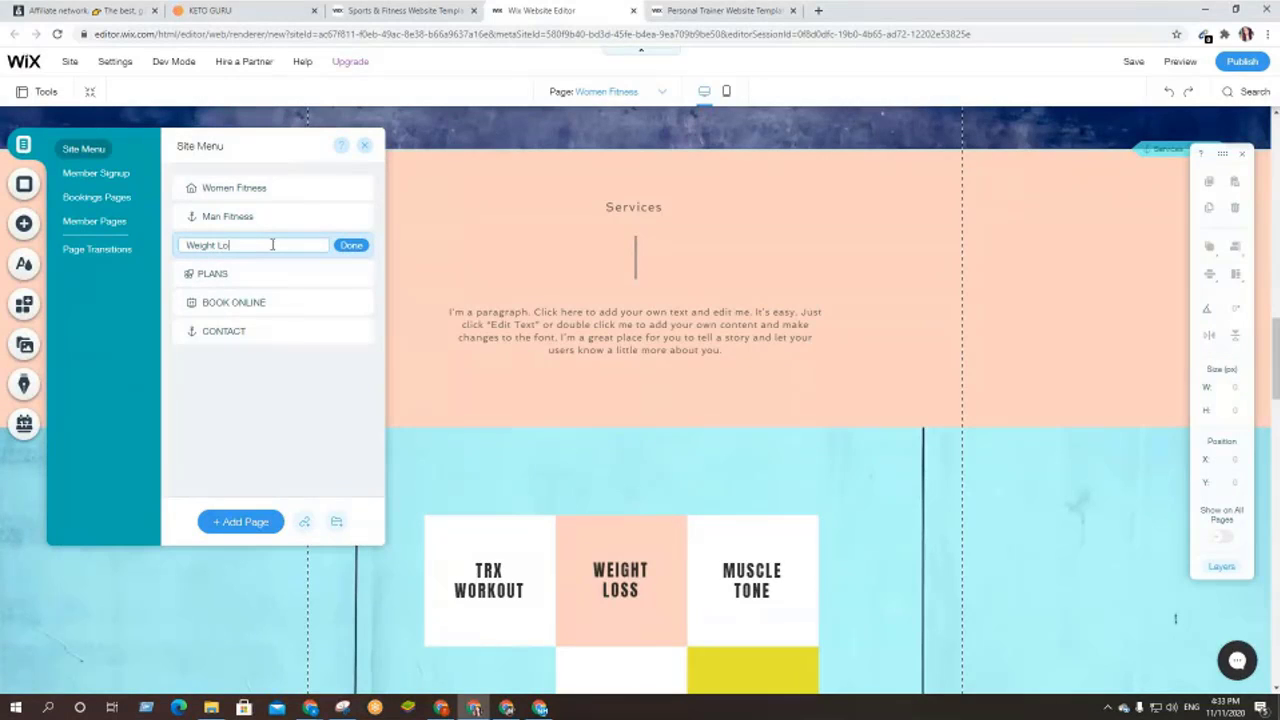
pyautogui.write('se Tip<s')
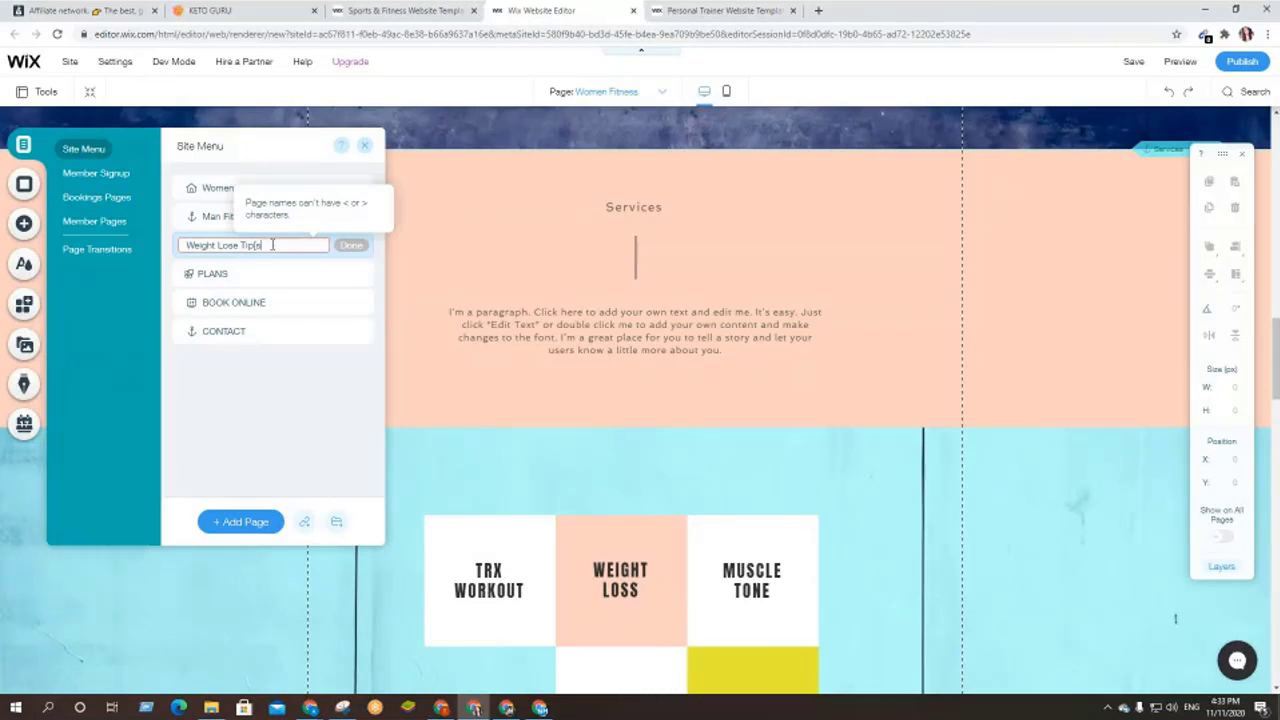
pyautogui.press('BackSpace')
pyautogui.press('BackSpace')
pyautogui.write('s')
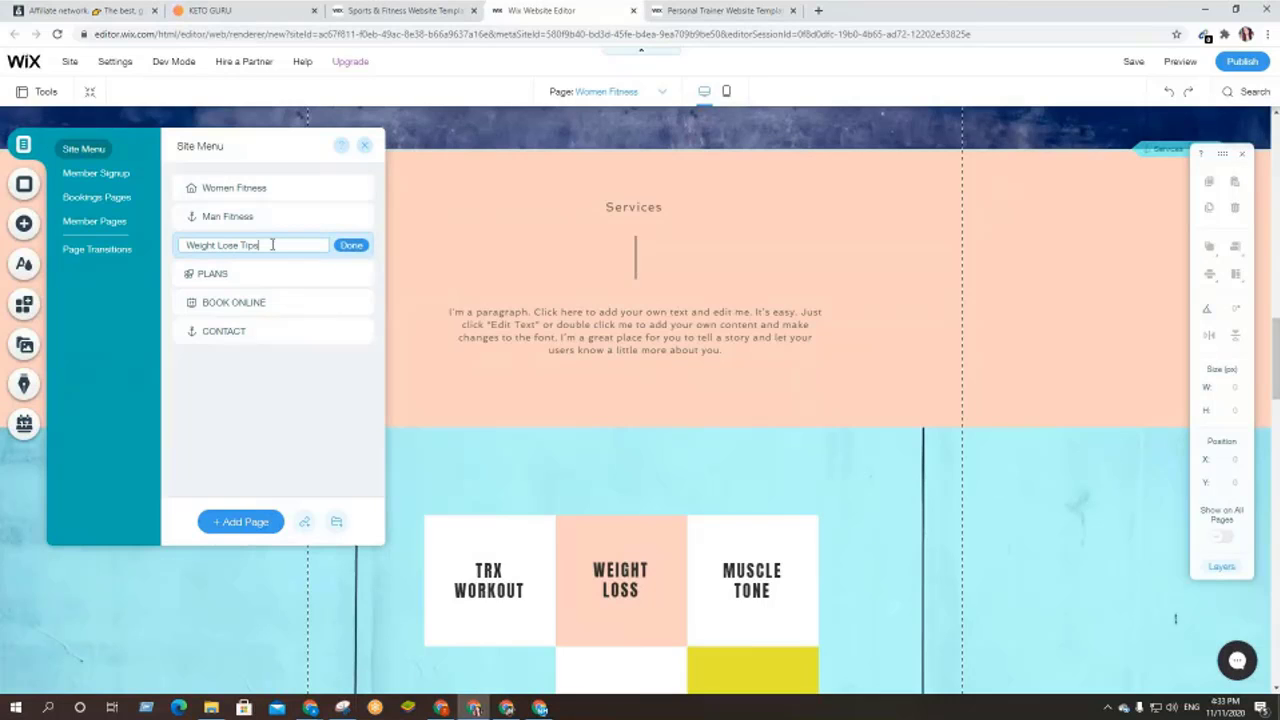
pyautogui.click(354, 247)
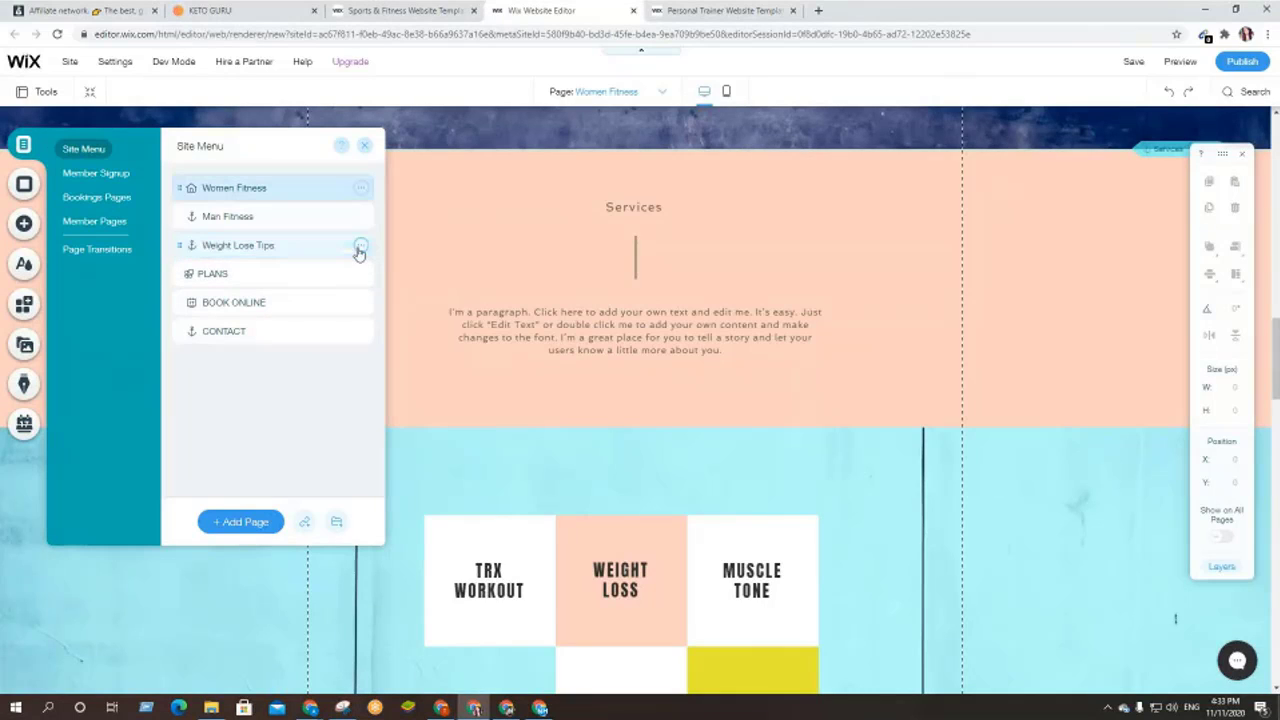
# - Replace the PLANS page name with 'Diet Plan'
pyautogui.doubleClick(286, 275)
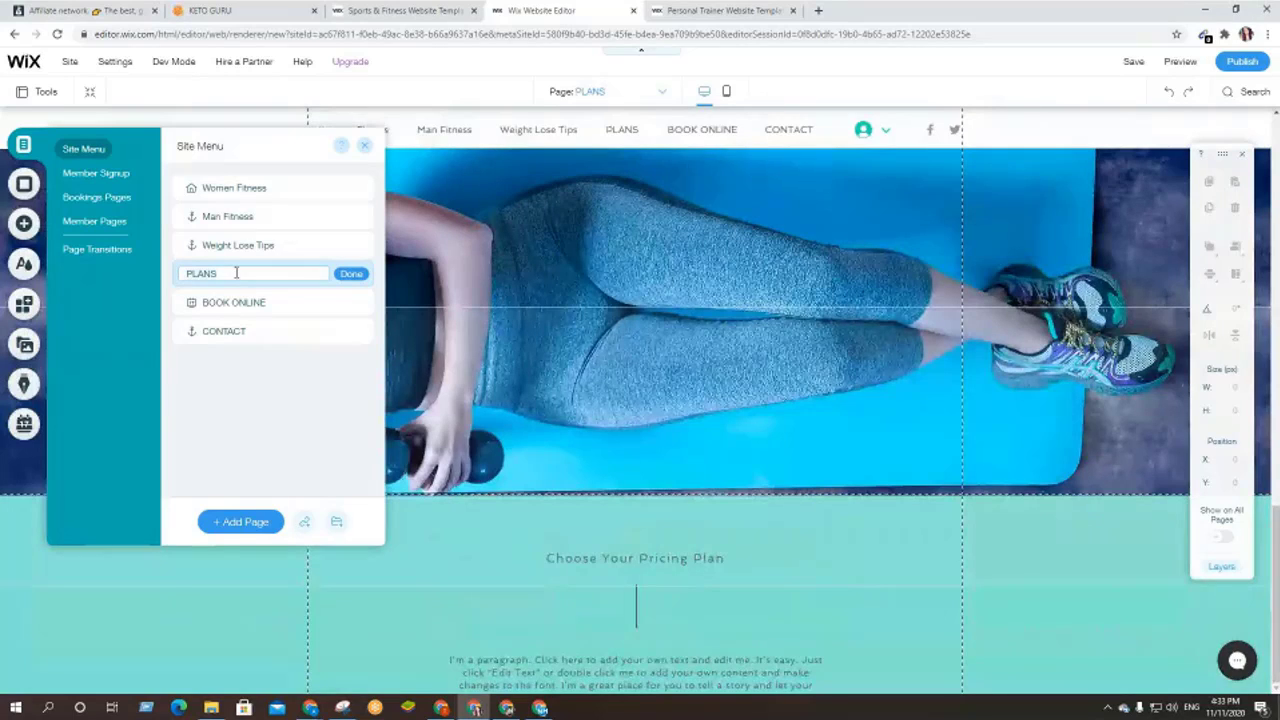
pyautogui.hotkey('ctrl', 'a')
pyautogui.write('Diet Plan')
# - Confirm the 'Diet Plan' name and switch the editor to the Women Fitness page
pyautogui.click(350, 274)
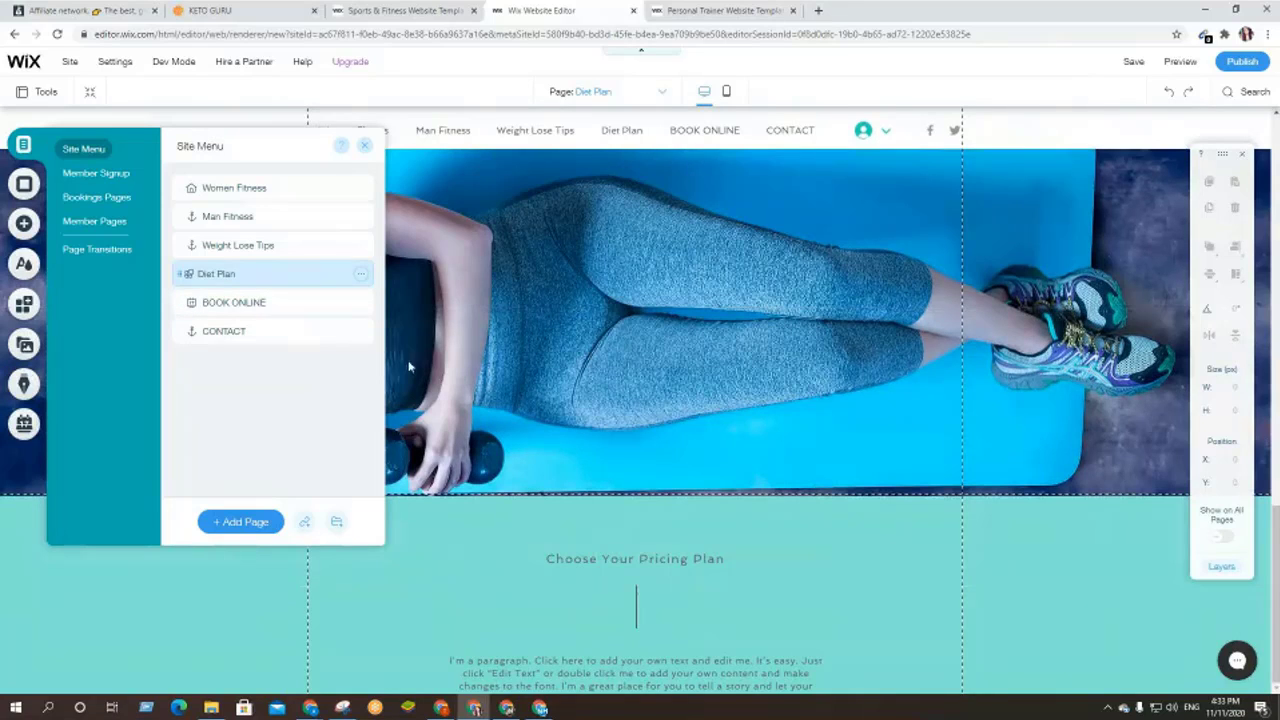
pyautogui.click(449, 368)
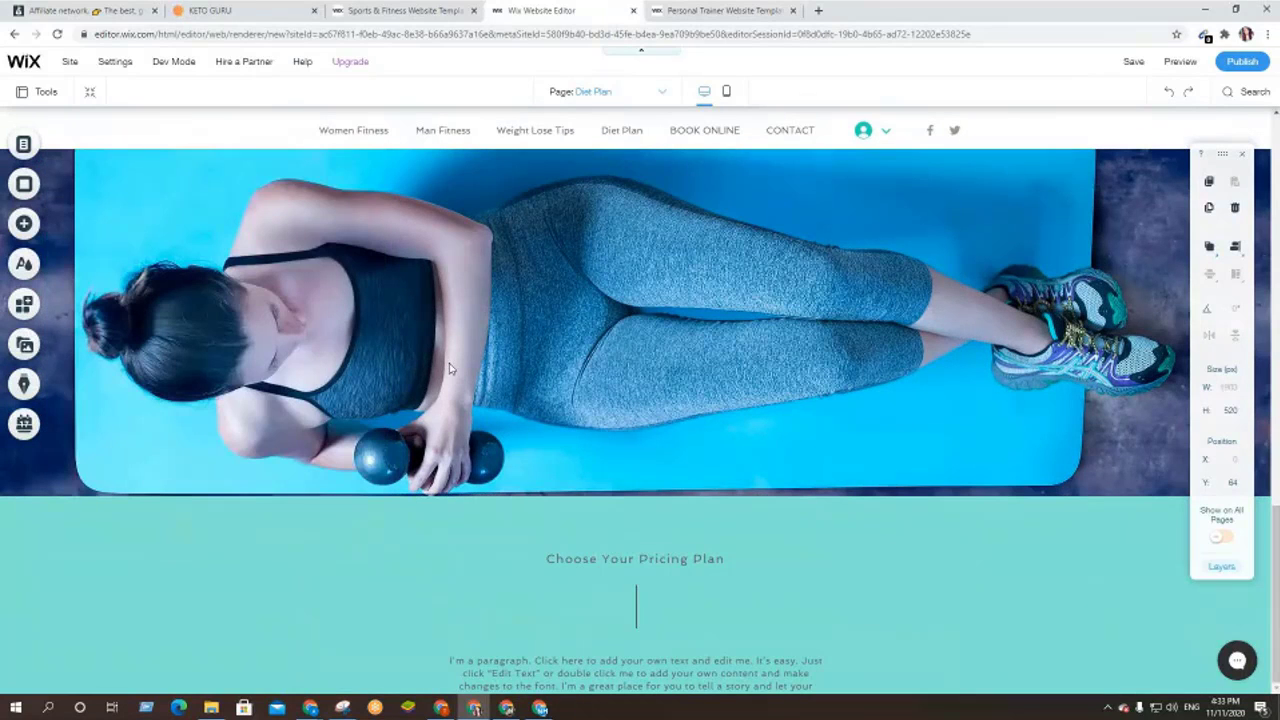
pyautogui.scroll(10, 372, 341)
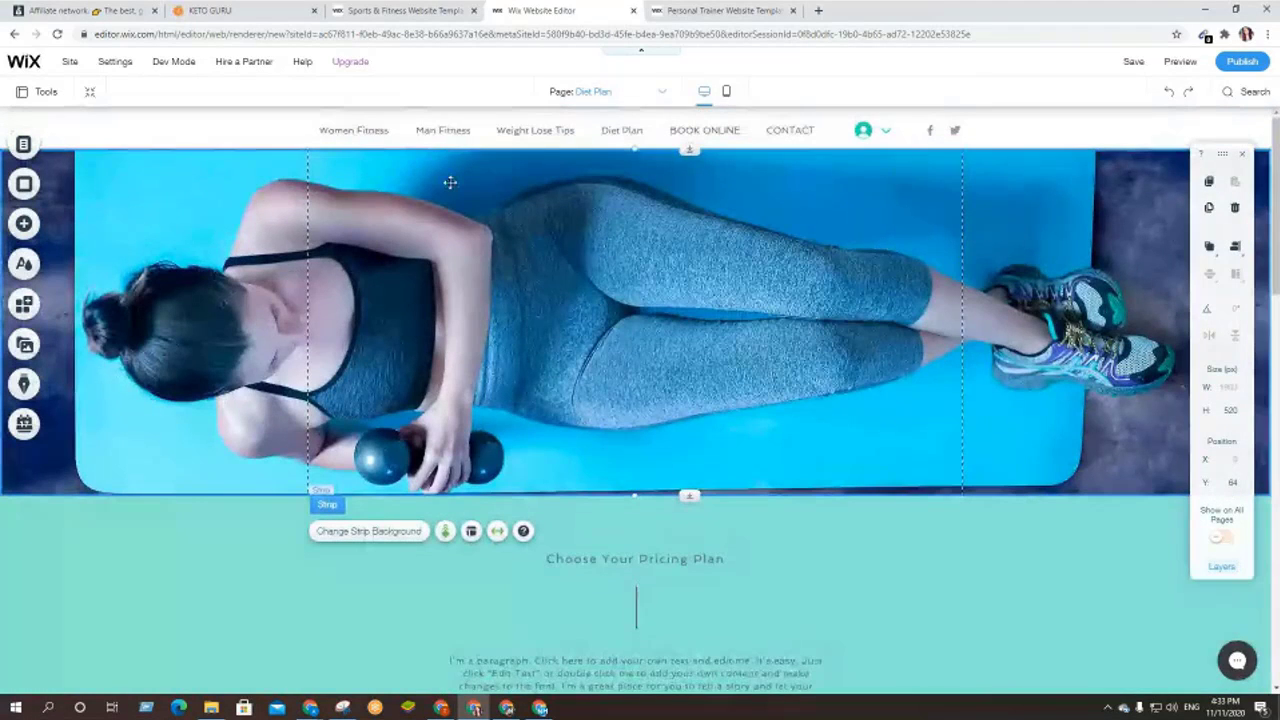
pyautogui.click(27, 150)
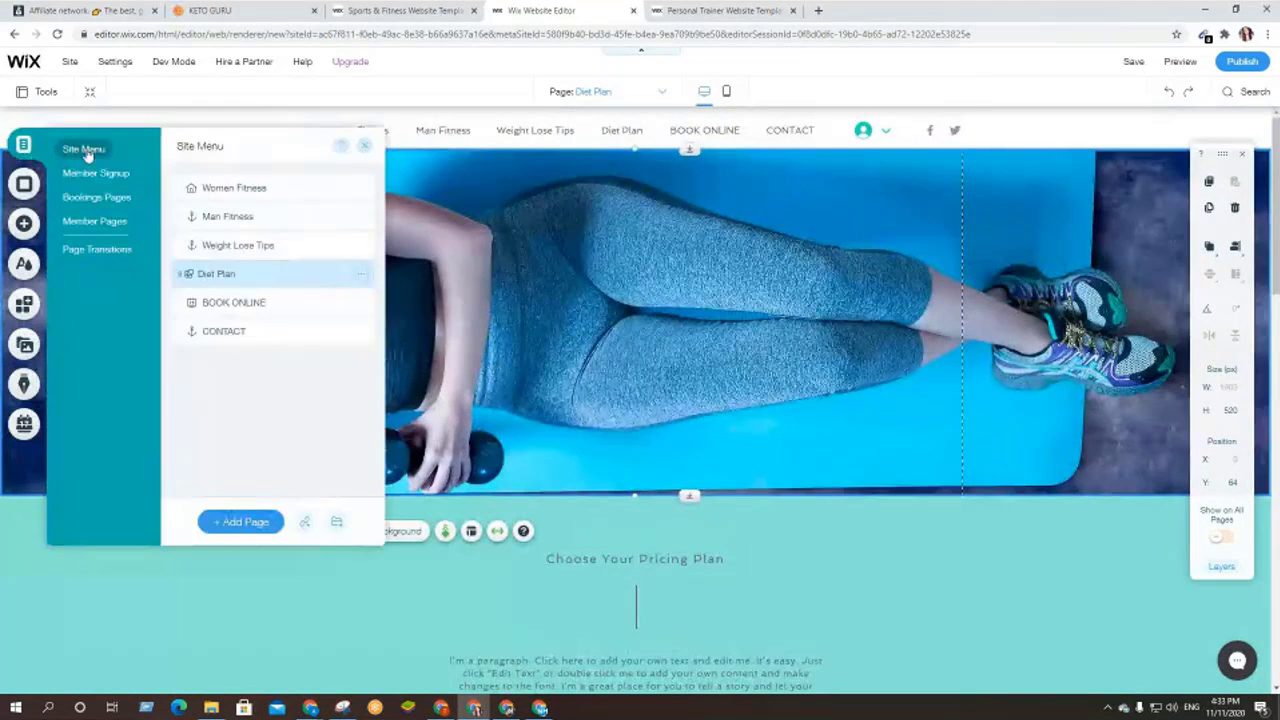
pyautogui.click(226, 189)
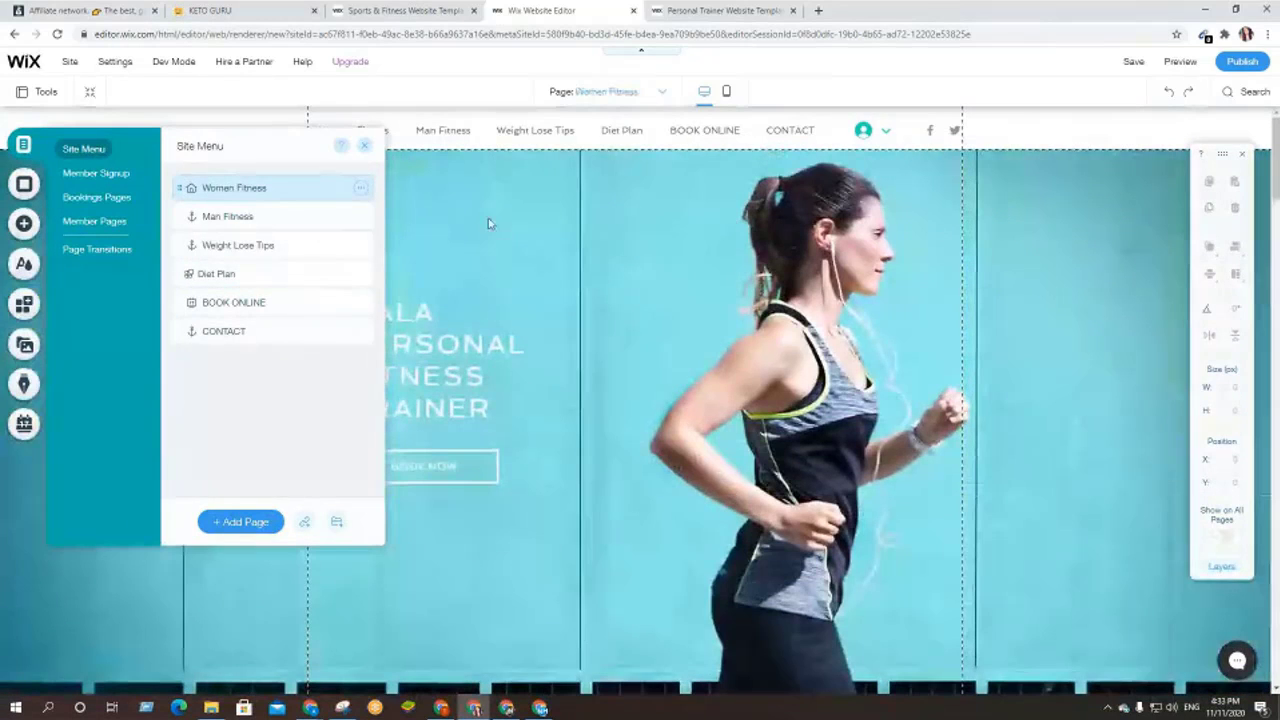
pyautogui.click(488, 224)
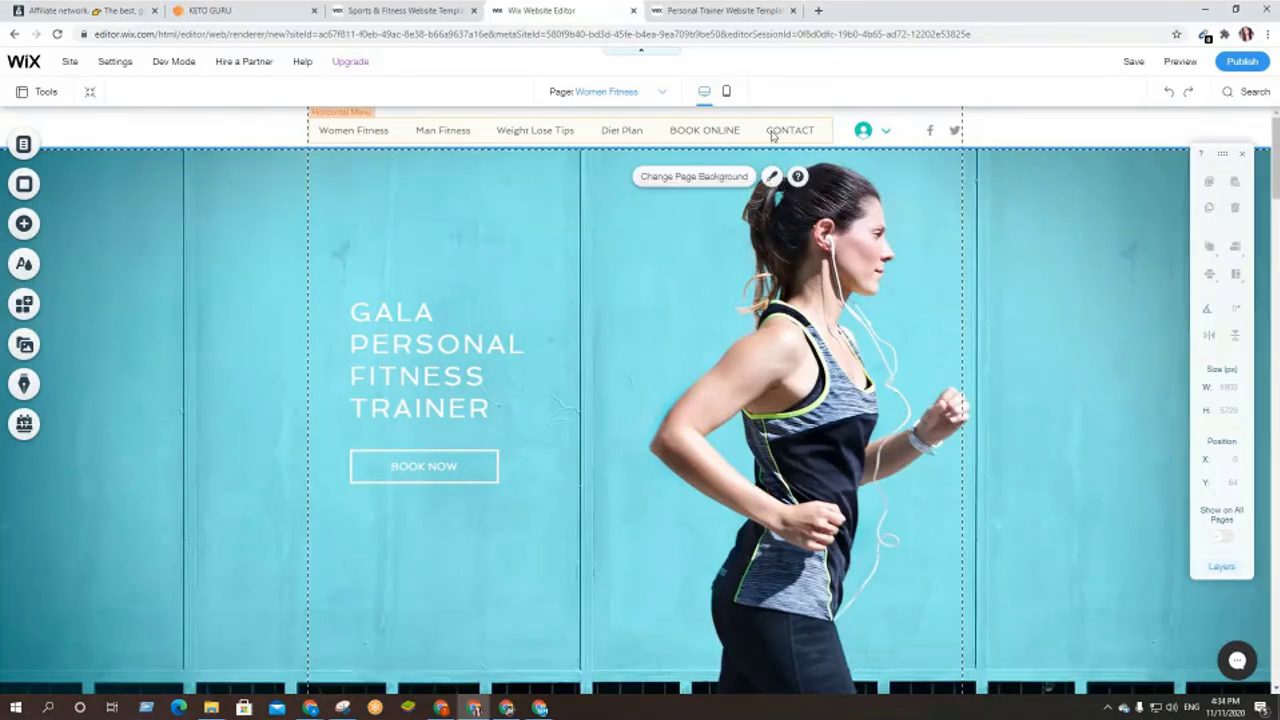
# - Nudge the header's login bar slightly upward
pyautogui.click(885, 140)
pyautogui.click(862, 130)
pyautogui.moveTo(862, 130); pyautogui.dragTo(873, 128)
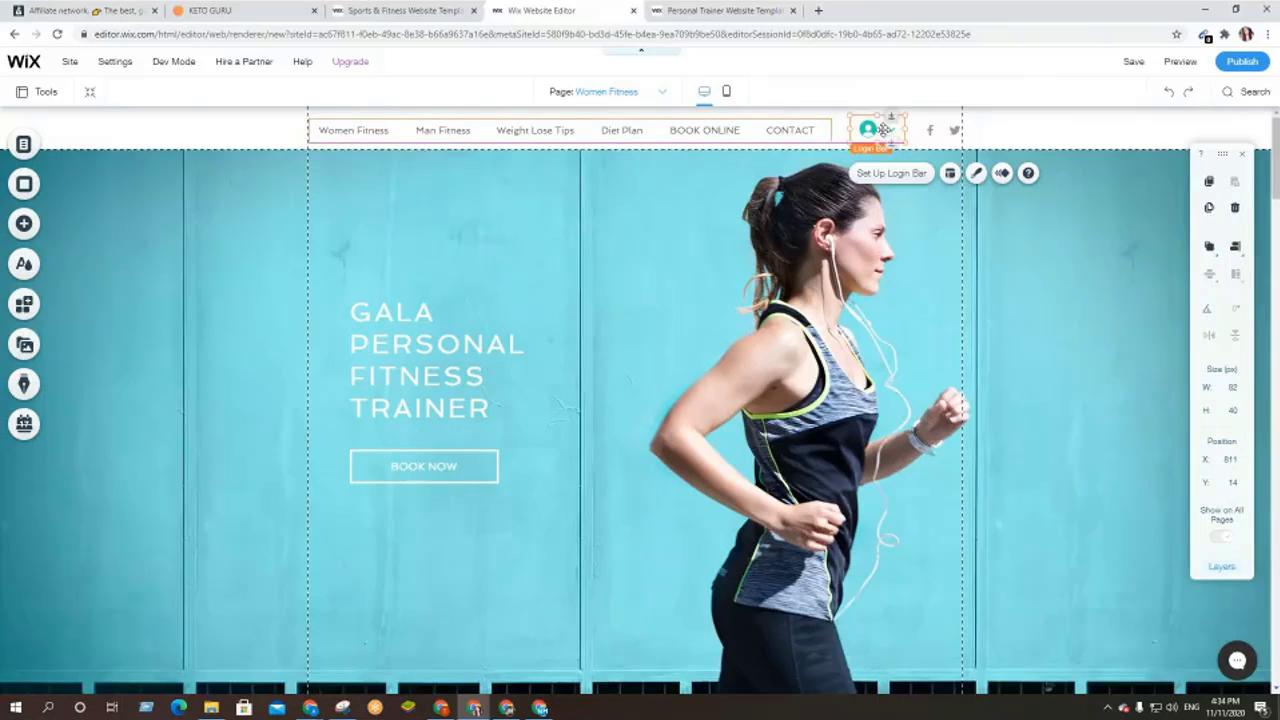
pyautogui.click(934, 226)
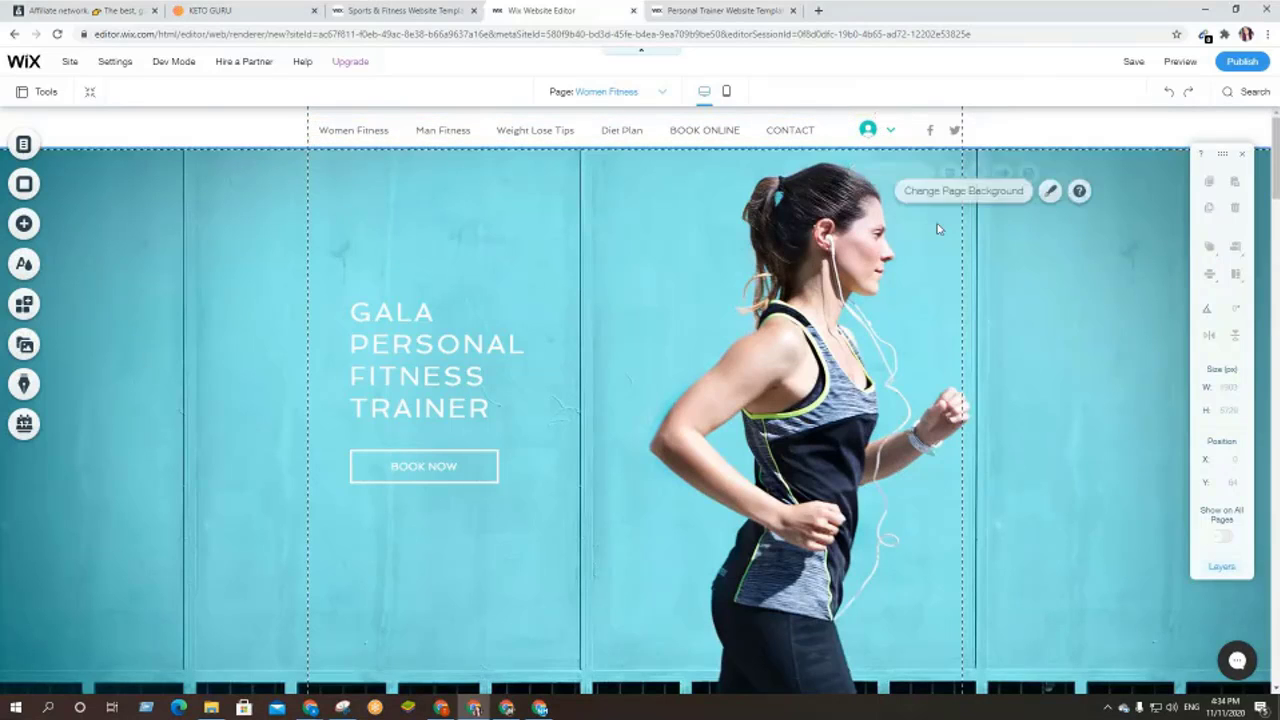
pyautogui.doubleClick(936, 134)
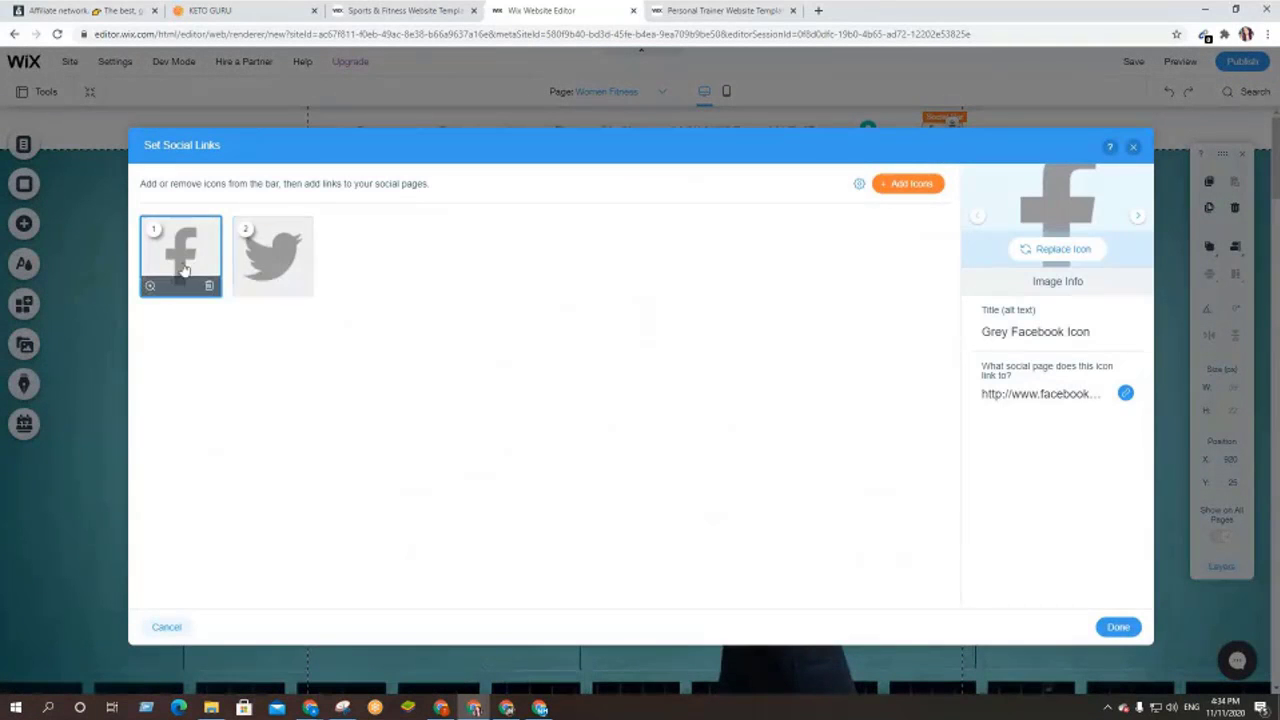
pyautogui.moveTo(275, 280)
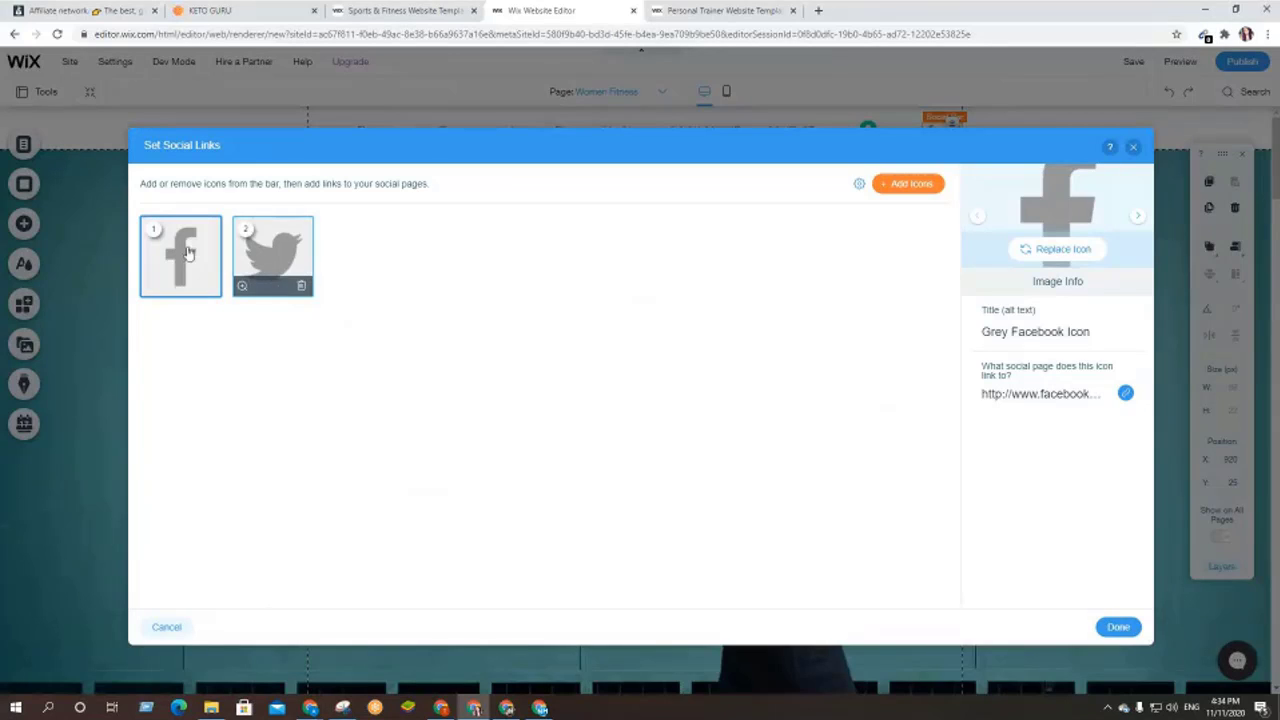
pyautogui.moveTo(167, 260)
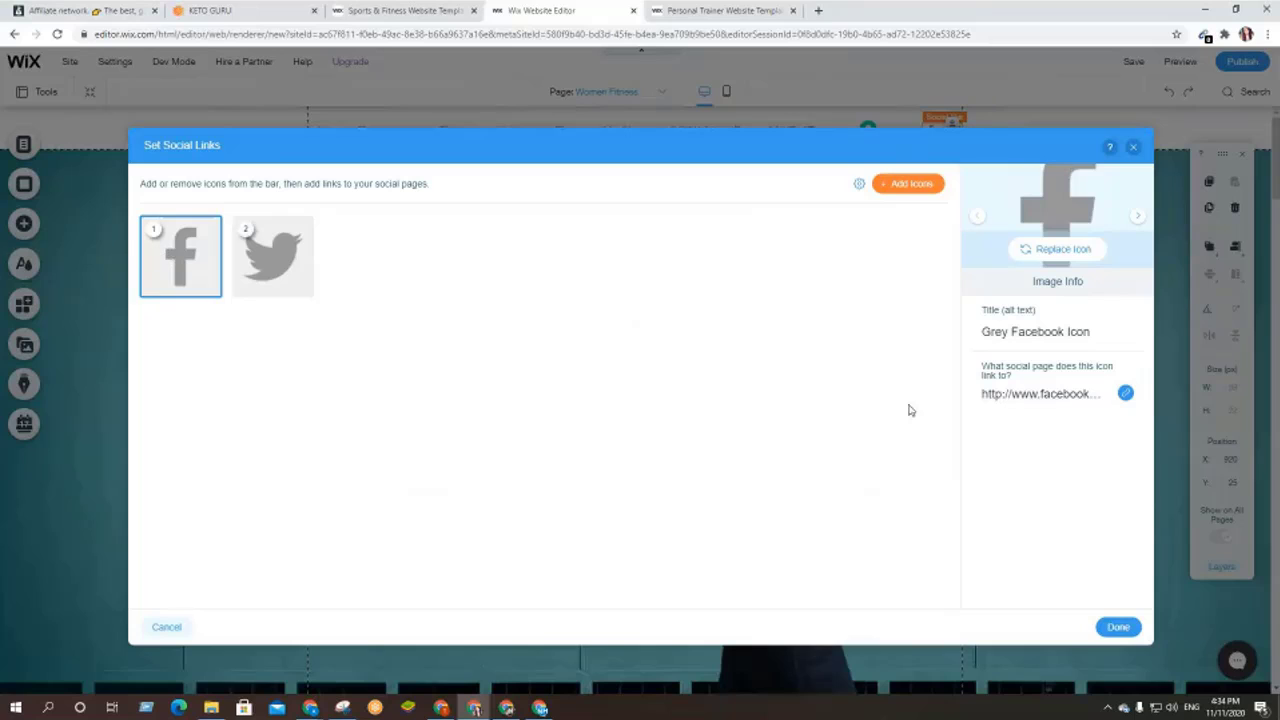
pyautogui.click(1130, 393)
pyautogui.click(1113, 395)
pyautogui.click(1124, 395)
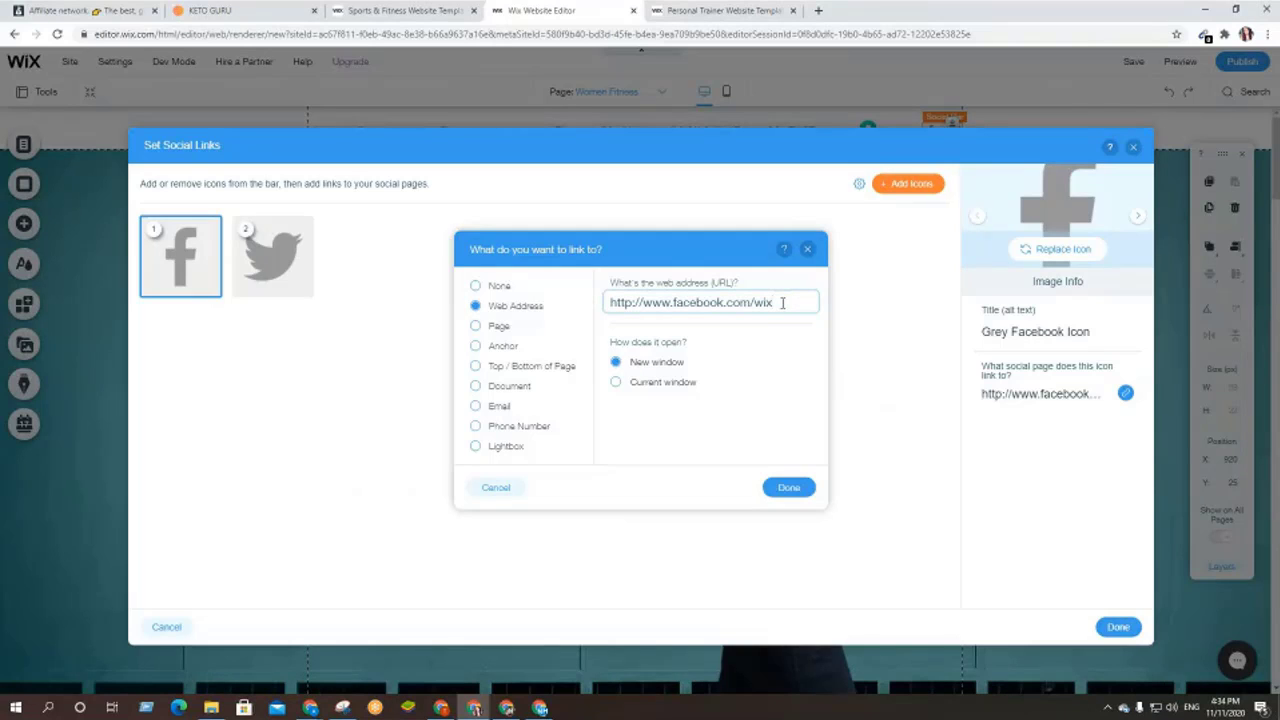
pyautogui.press('BackSpace')
pyautogui.press('BackSpace')
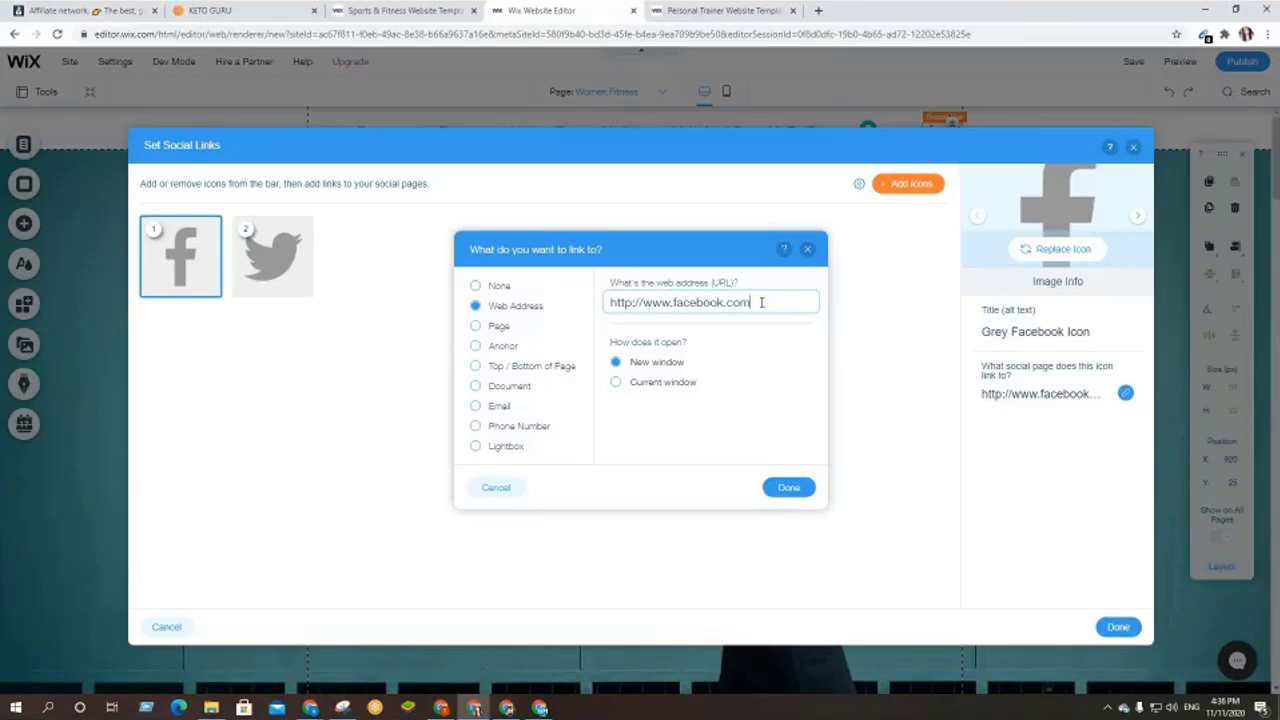
pyautogui.click(789, 487)
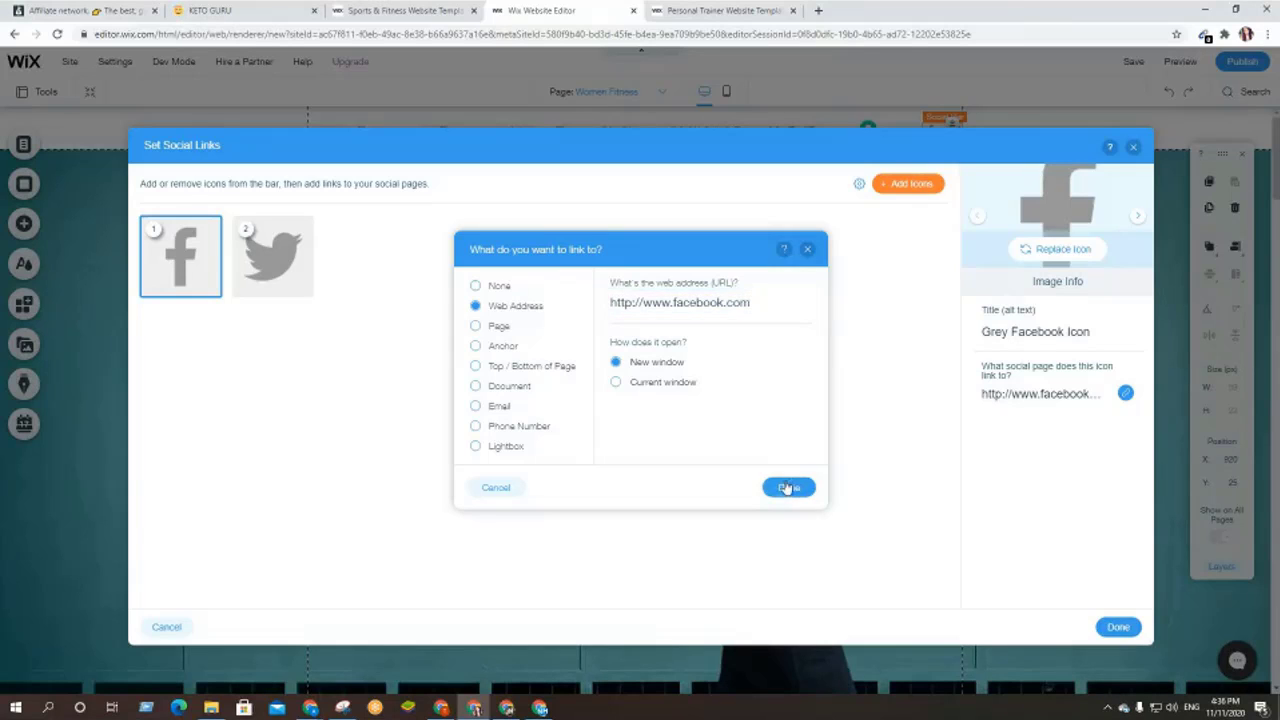
pyautogui.click(272, 256)
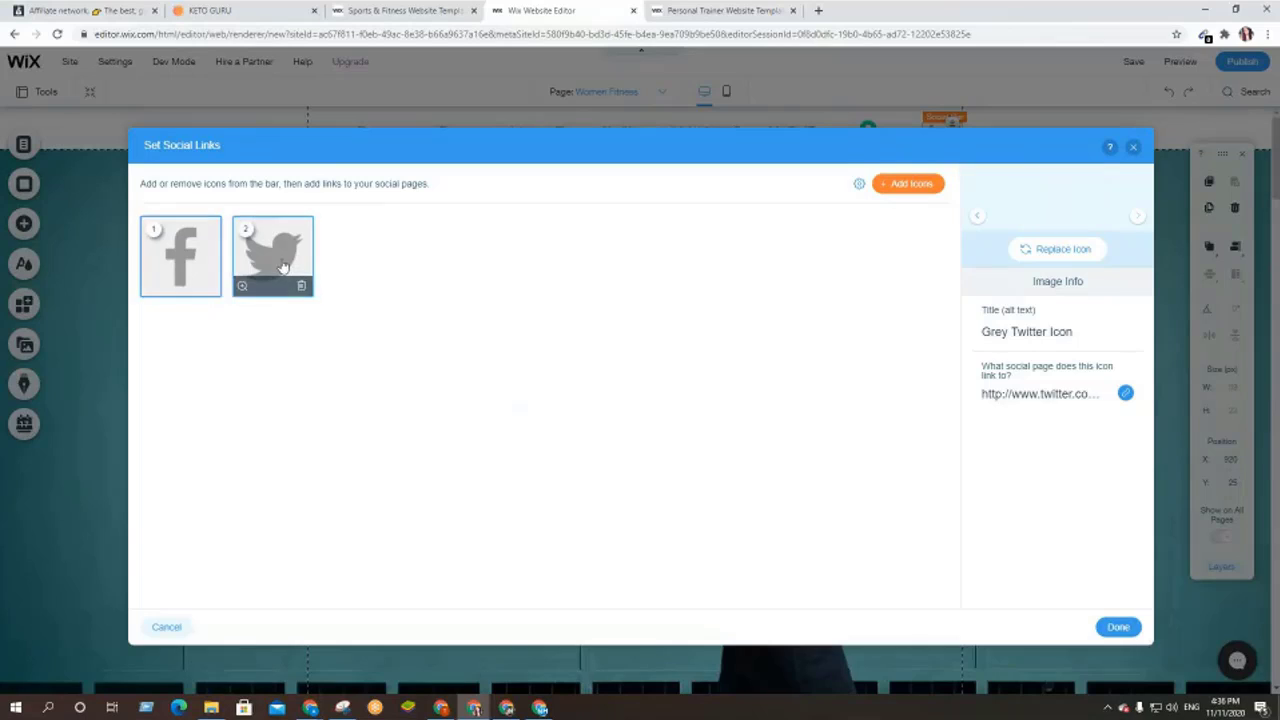
pyautogui.click(1125, 393)
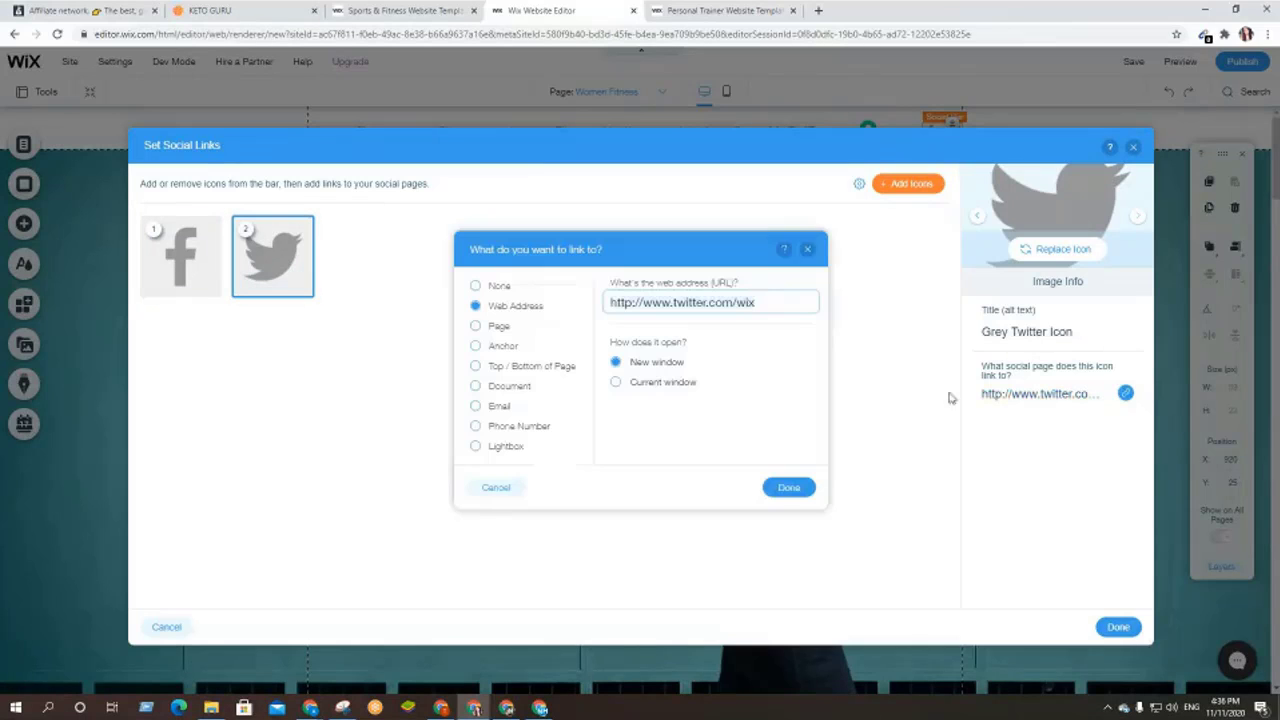
pyautogui.click(768, 306)
pyautogui.press('BackSpace')
pyautogui.press('BackSpace')
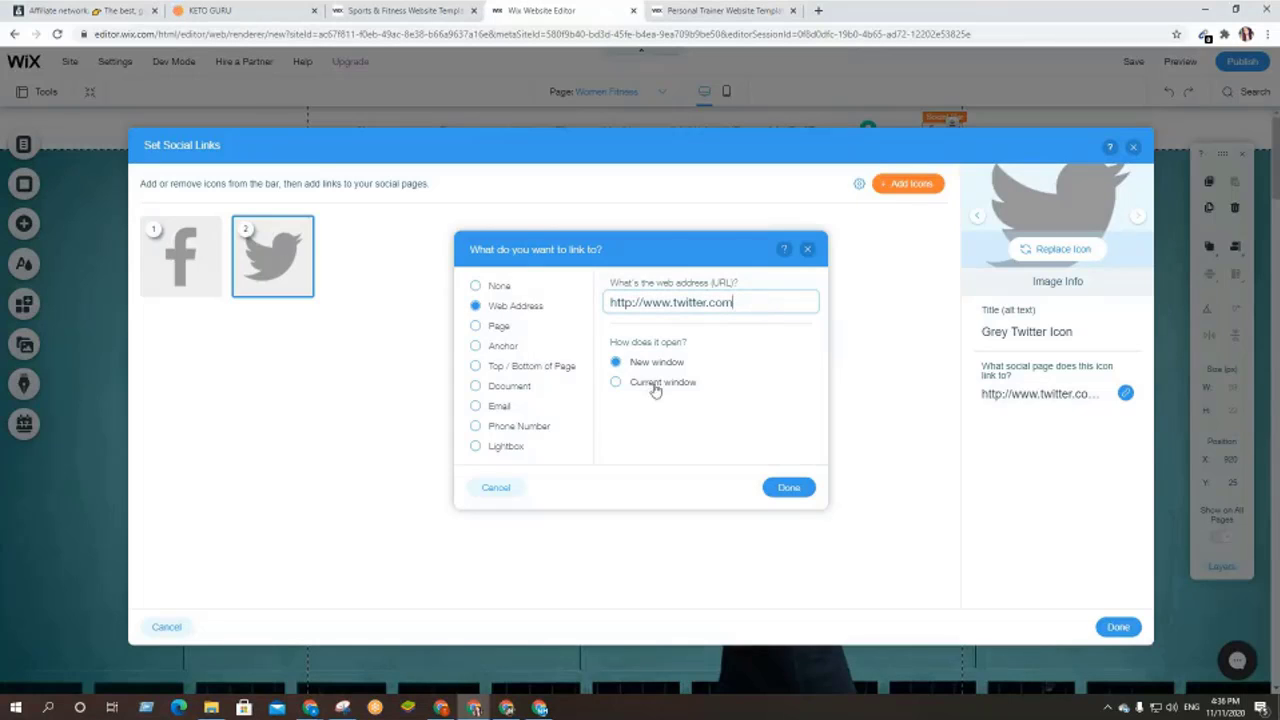
pyautogui.click(787, 486)
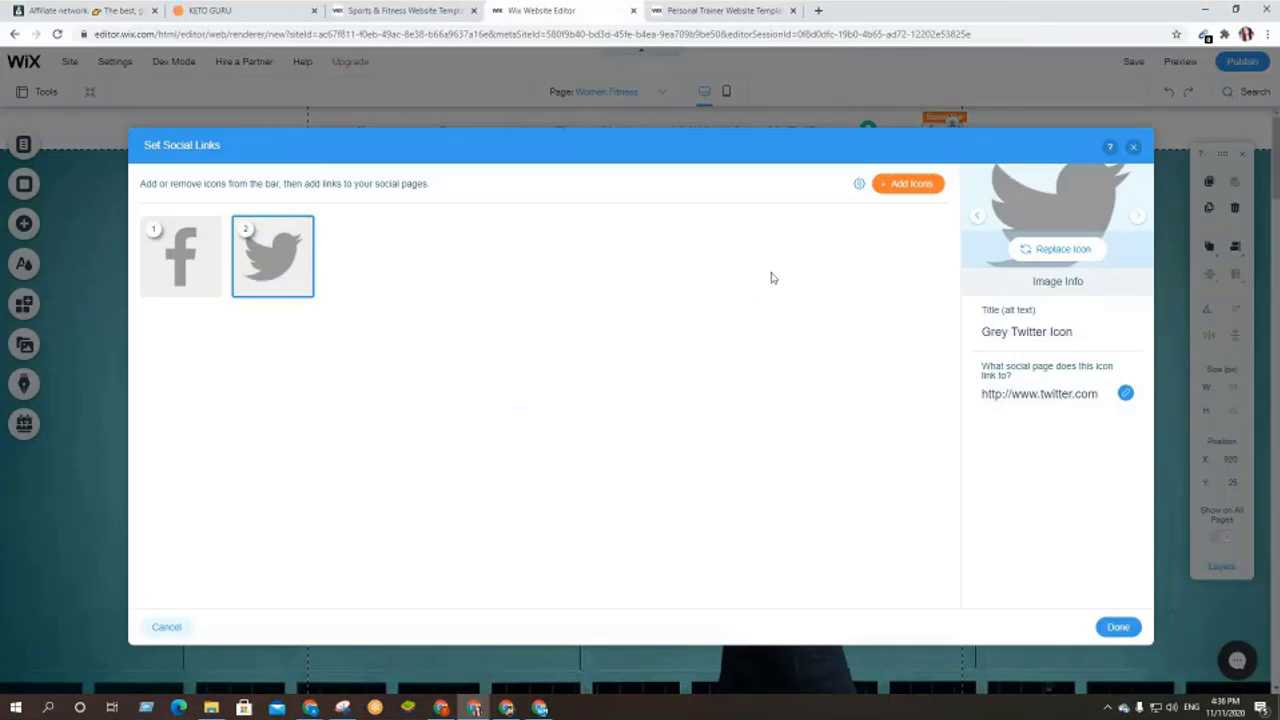
# - Add the colourful gradient Instagram icon from the Wix icon library to the social bar
pyautogui.click(905, 195)
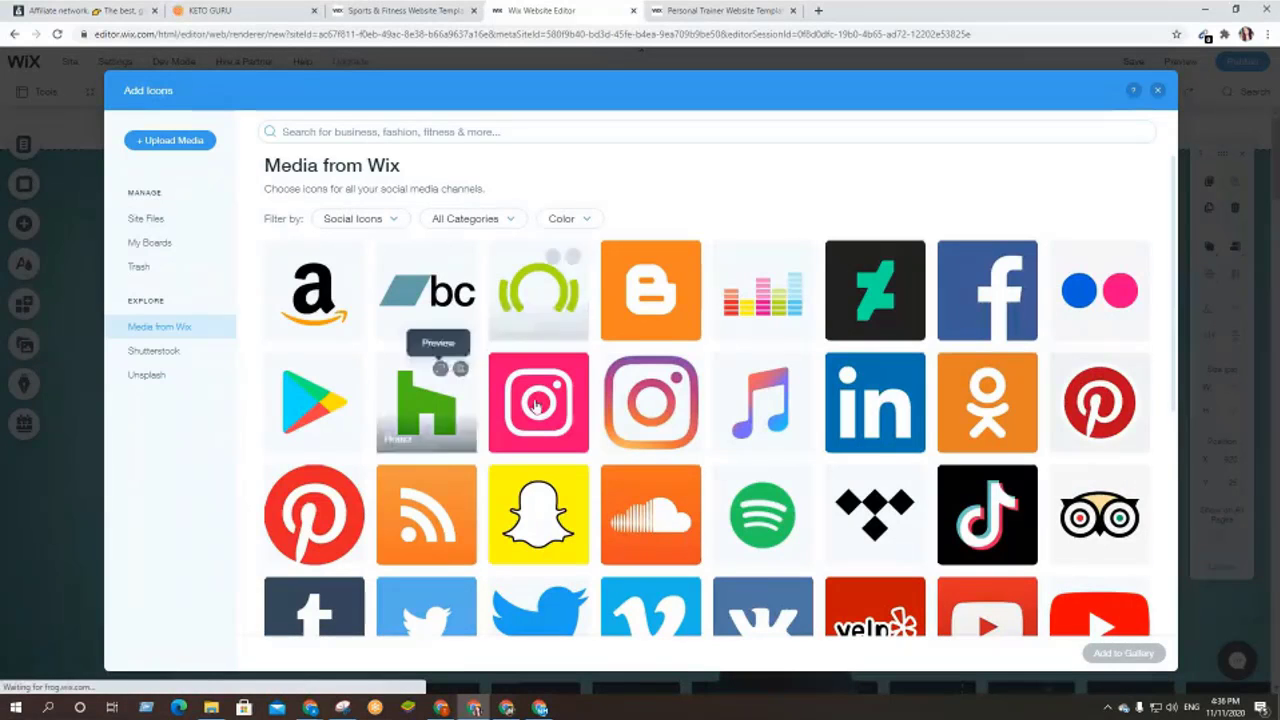
pyautogui.scroll(-2, 657, 440)
pyautogui.scroll(-1, 657, 440)
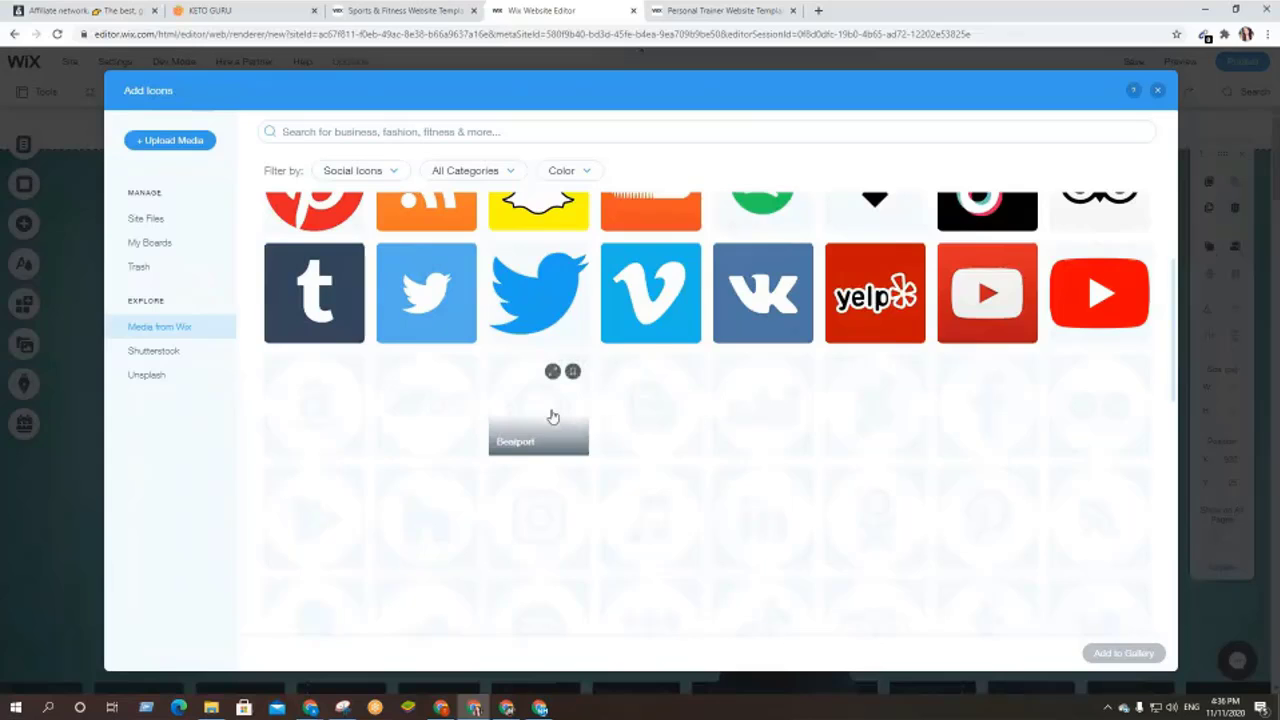
pyautogui.scroll(4, 553, 415)
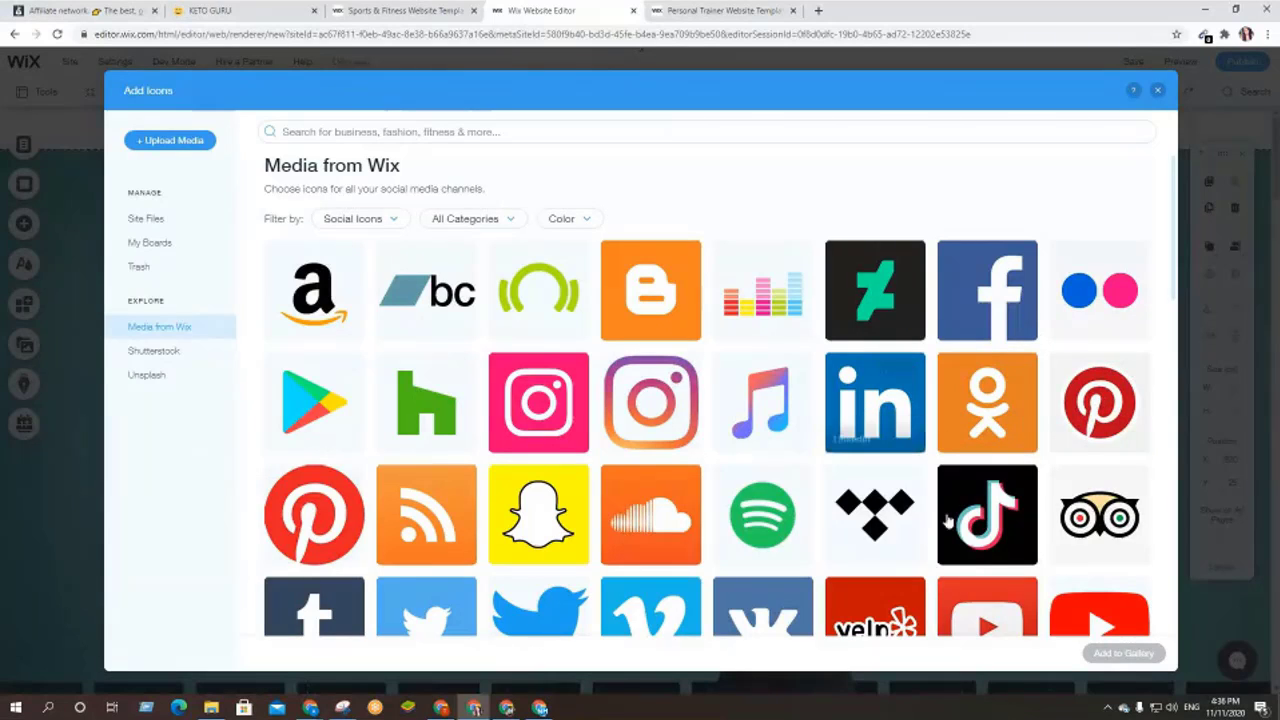
pyautogui.scroll(-2, 780, 420)
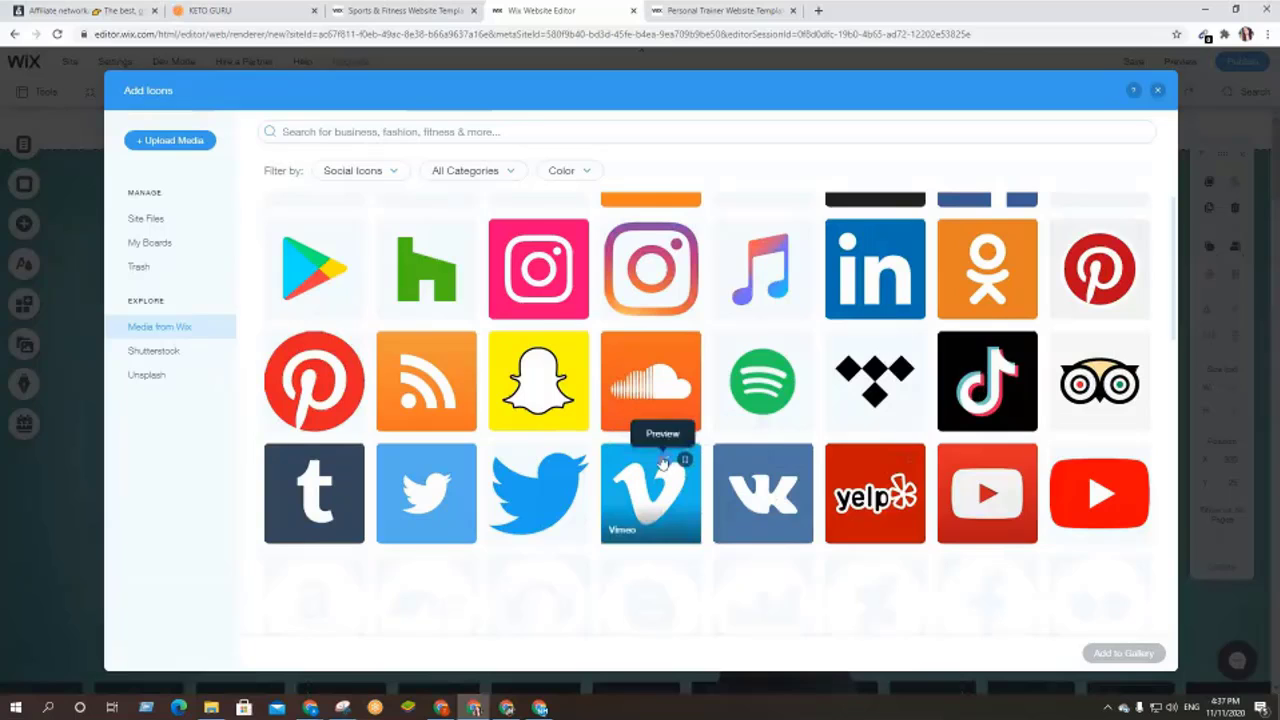
pyautogui.scroll(1, 661, 462)
pyautogui.scroll(1, 661, 462)
pyautogui.click(643, 398)
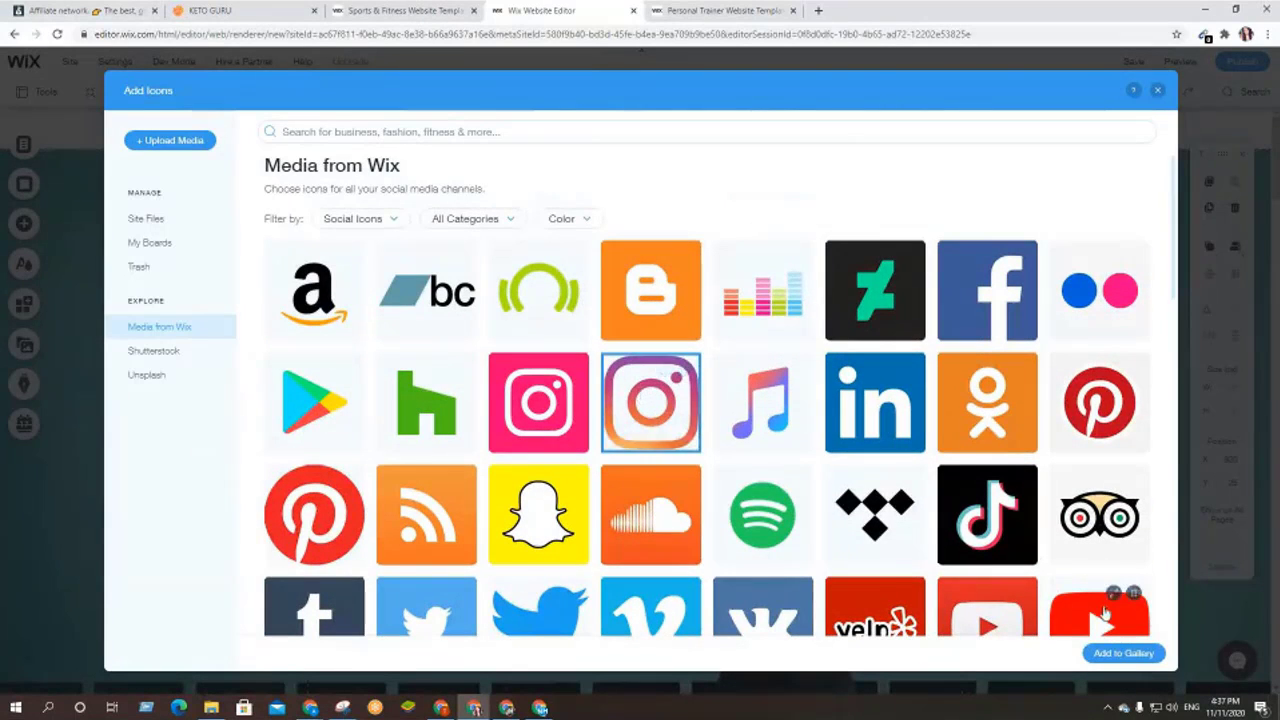
pyautogui.click(1120, 654)
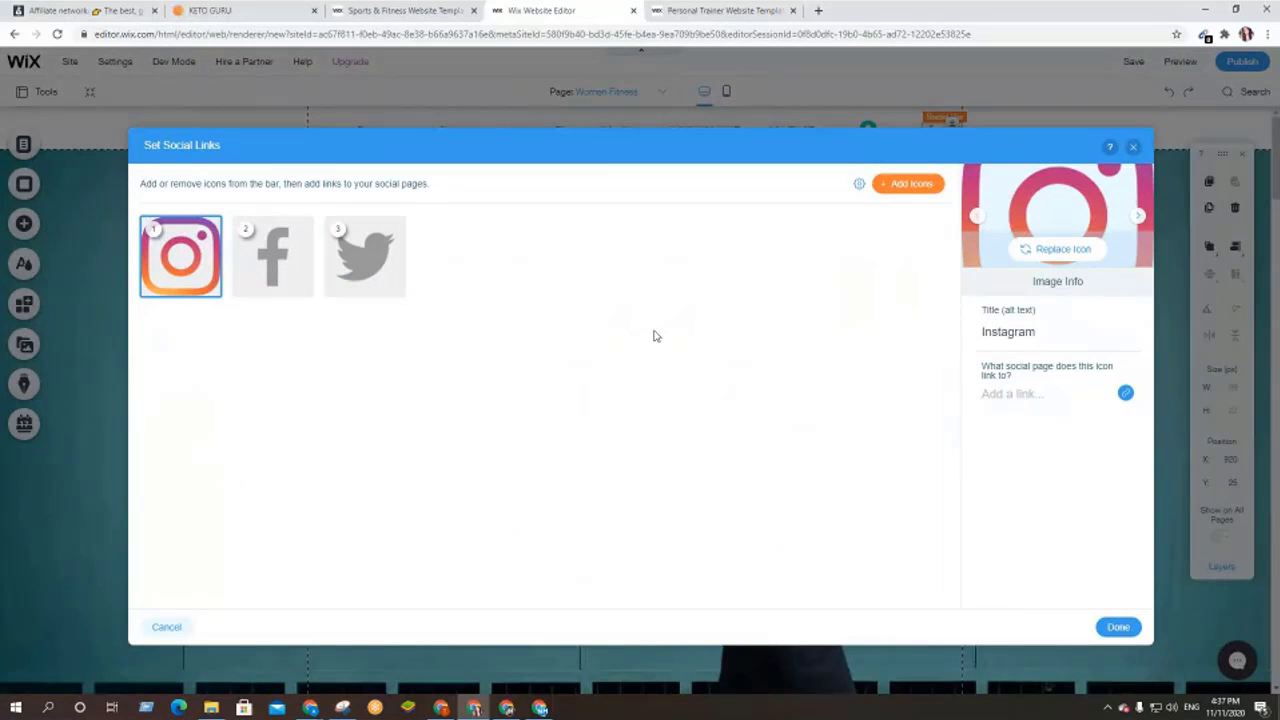
# - Add the blue Facebook icon to the social bar's icon set
pyautogui.moveTo(275, 262)
pyautogui.click(907, 184)
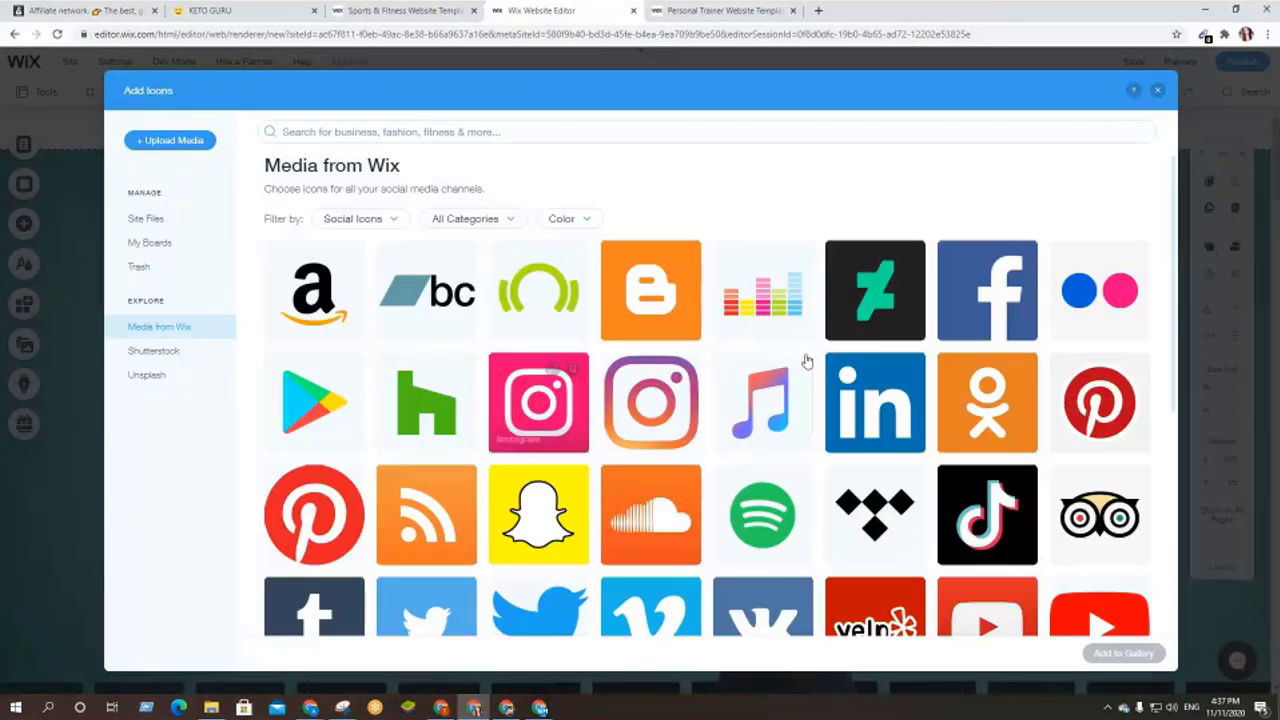
pyautogui.scroll(-1, 560, 378)
pyautogui.scroll(1, 694, 469)
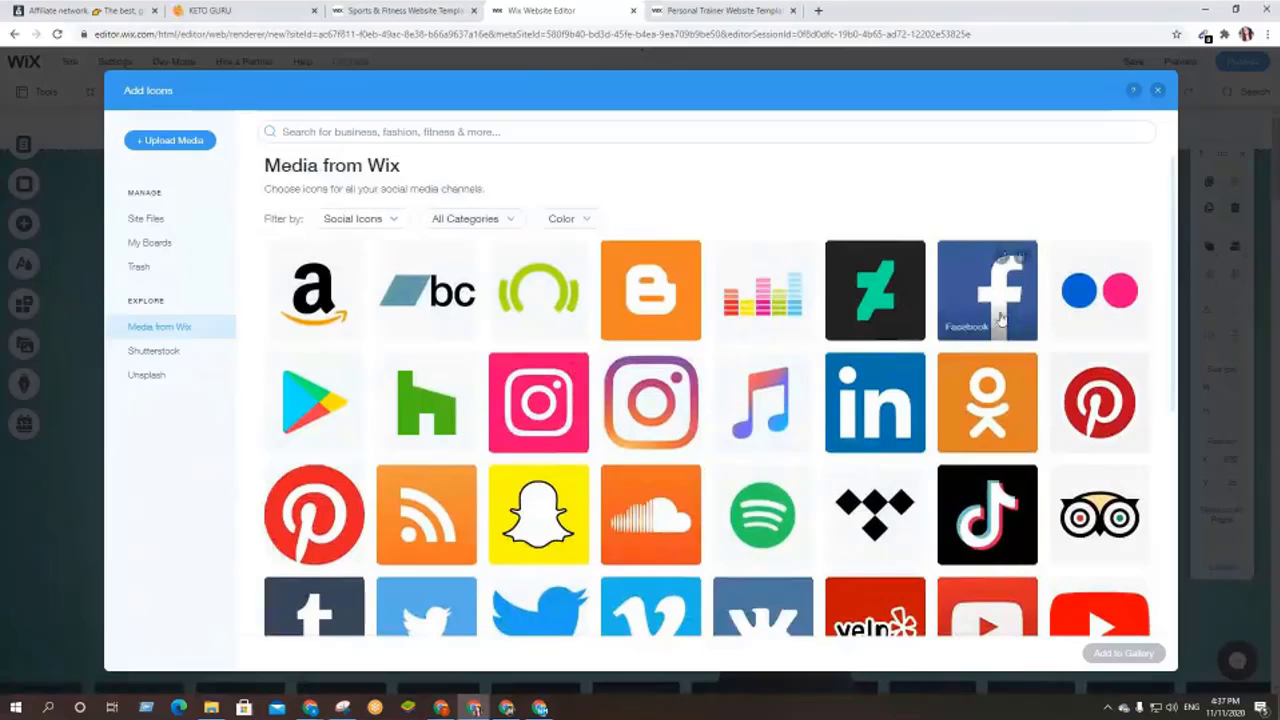
pyautogui.click(1000, 318)
pyautogui.click(1128, 654)
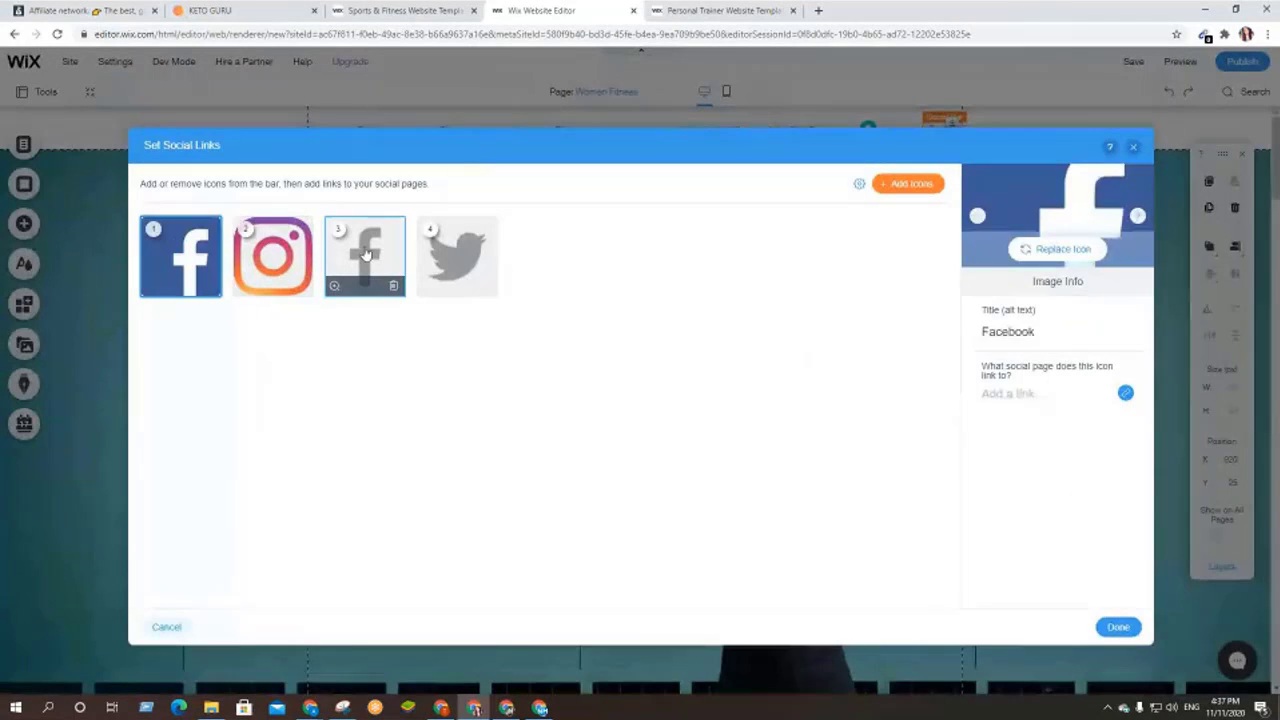
# - Delete the grey Facebook and grey Twitter icons from the set
pyautogui.click(365, 255)
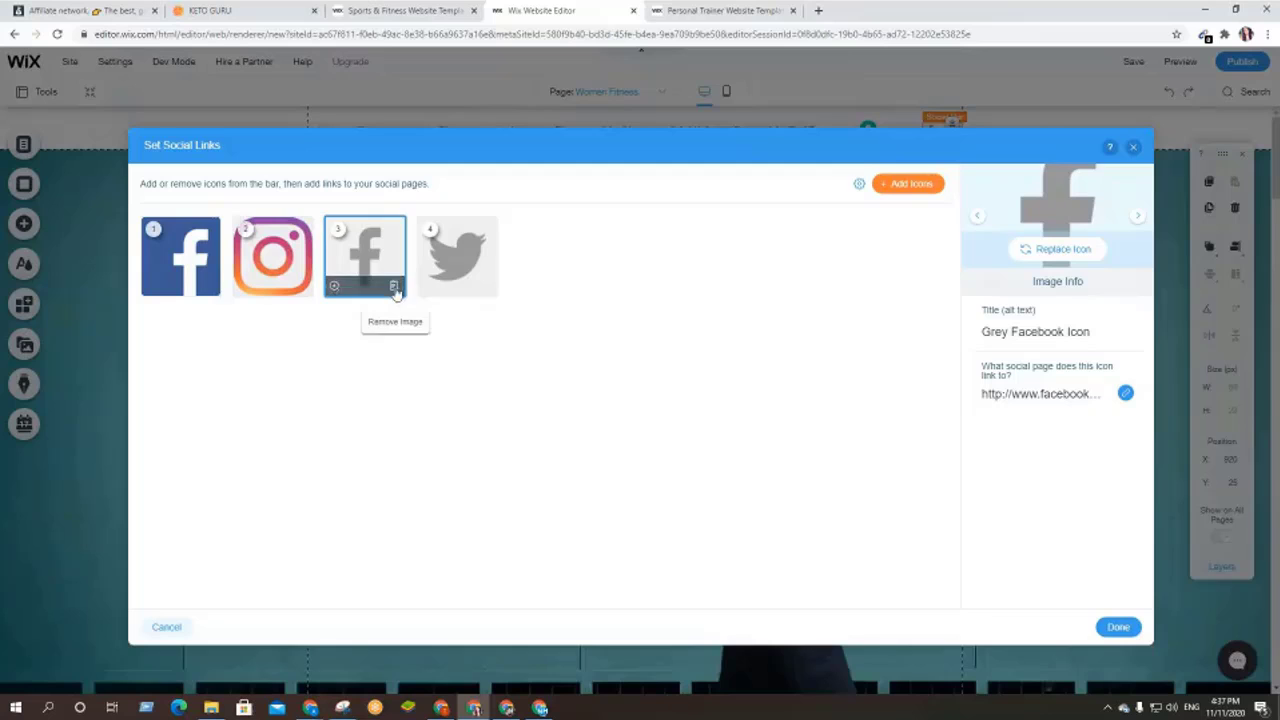
pyautogui.click(393, 287)
pyautogui.click(393, 287)
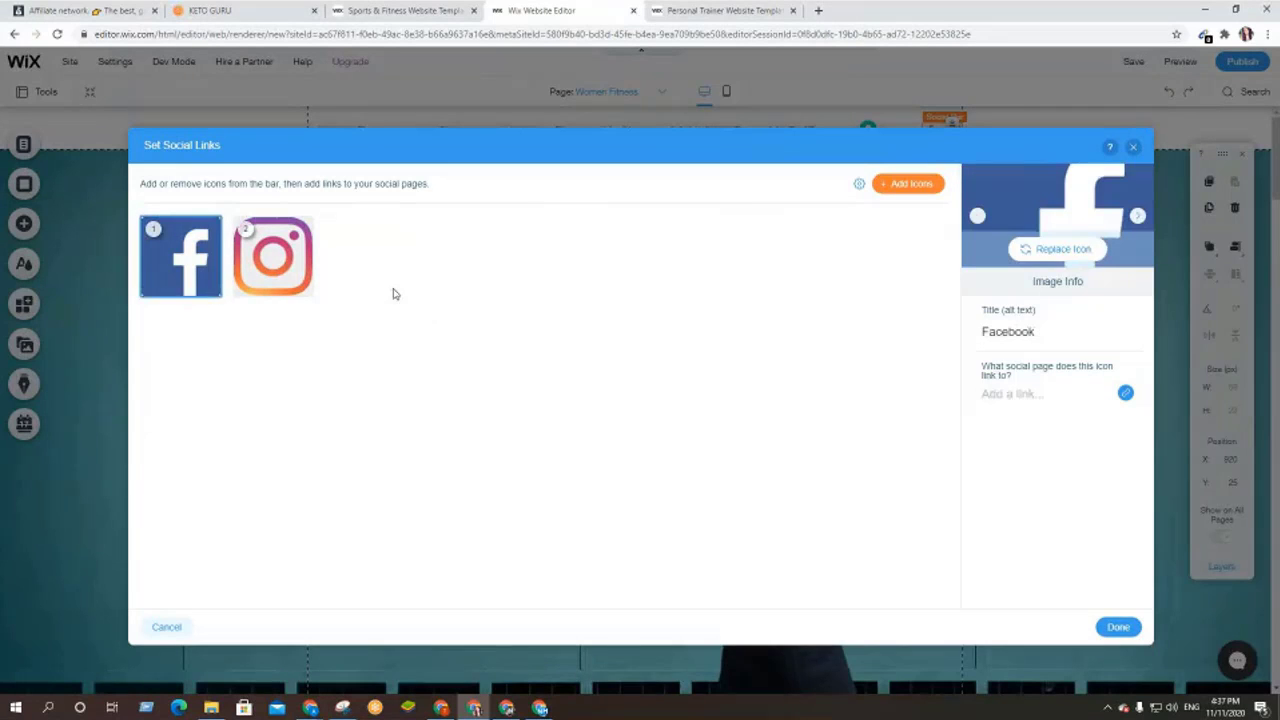
# - Add the blue Twitter bird icon to the social bar's icon set
pyautogui.click(908, 184)
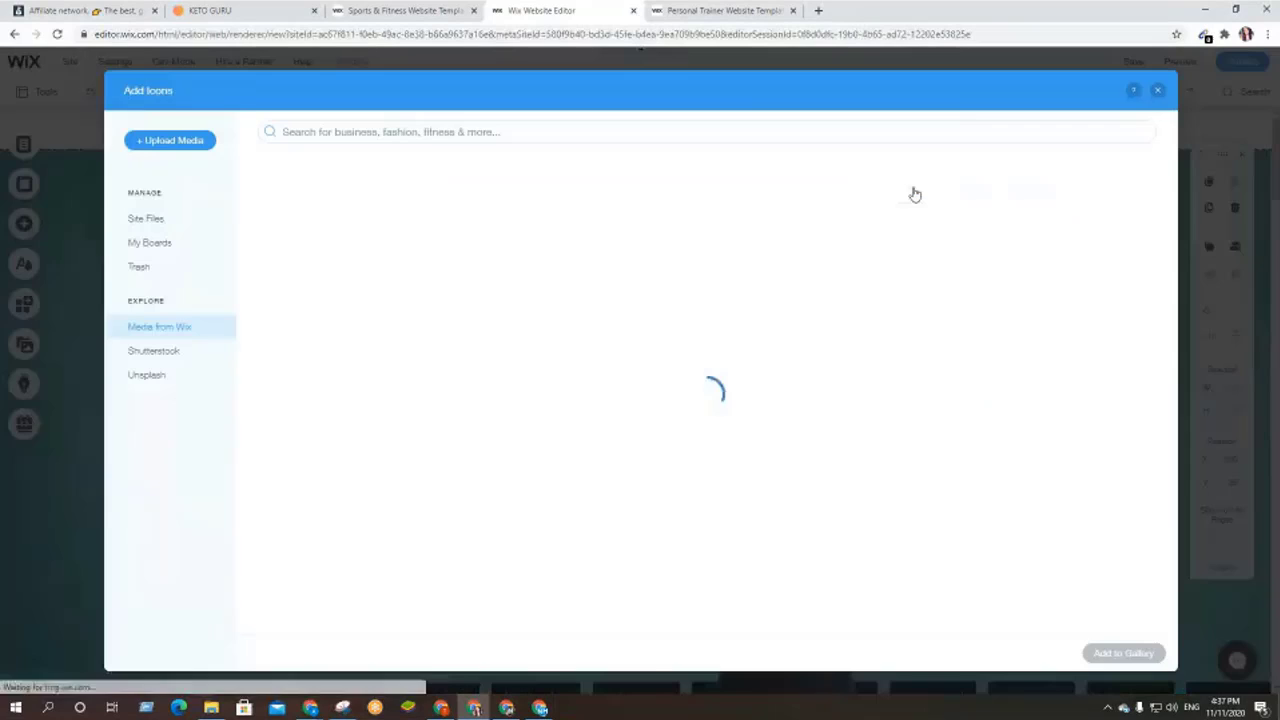
pyautogui.scroll(-1, 560, 420)
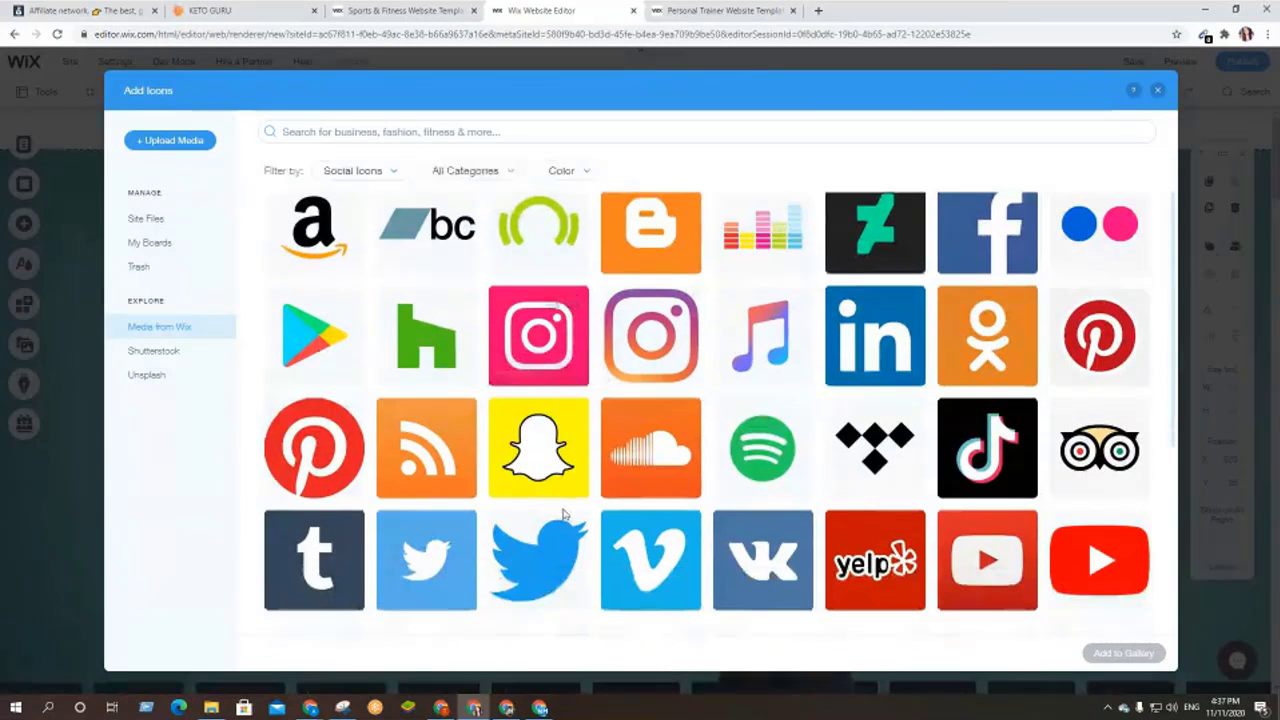
pyautogui.scroll(-1, 500, 540)
pyautogui.click(538, 493)
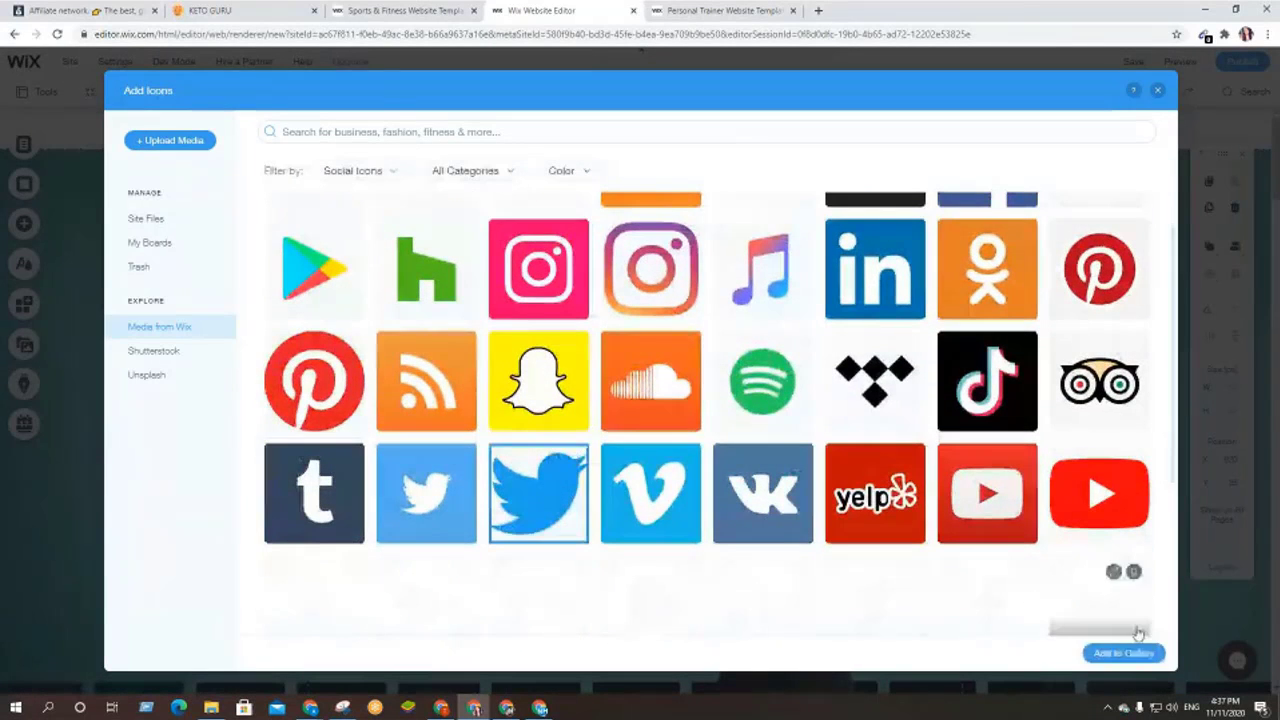
pyautogui.click(1121, 653)
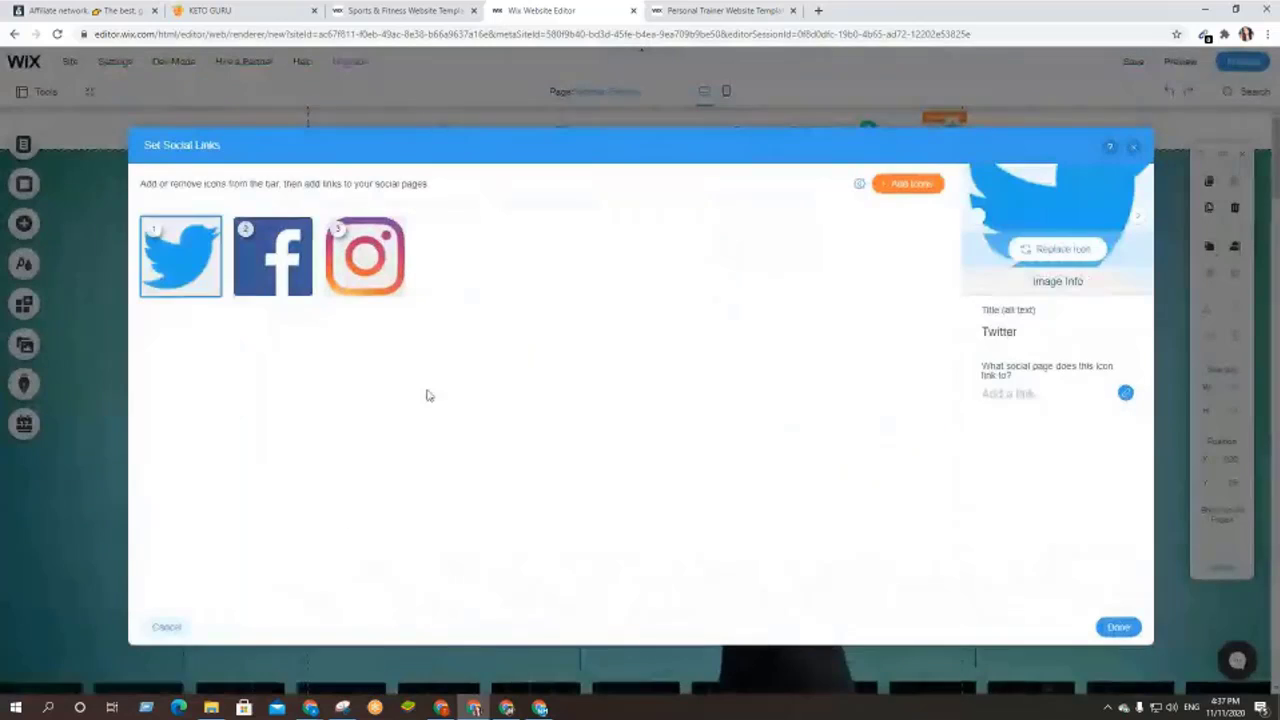
# - Add the round red Pinterest icon and the red YouTube icon to the social bar
pyautogui.click(908, 183)
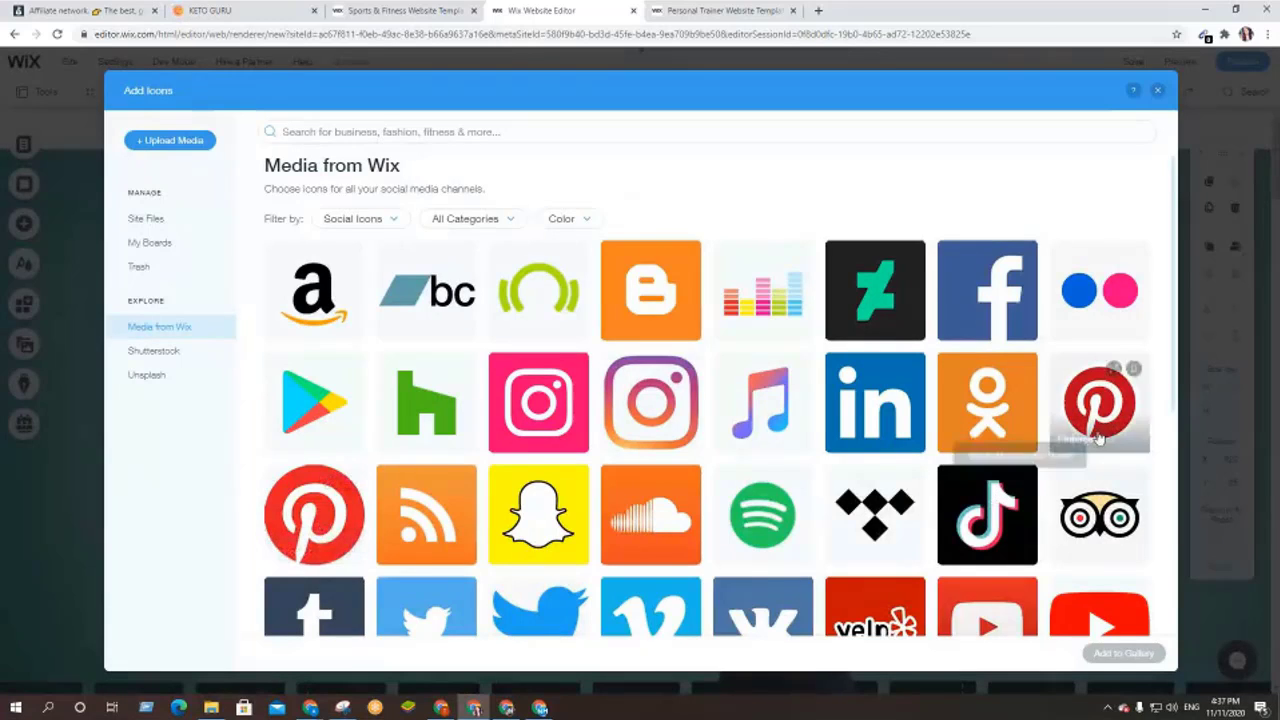
pyautogui.click(345, 518)
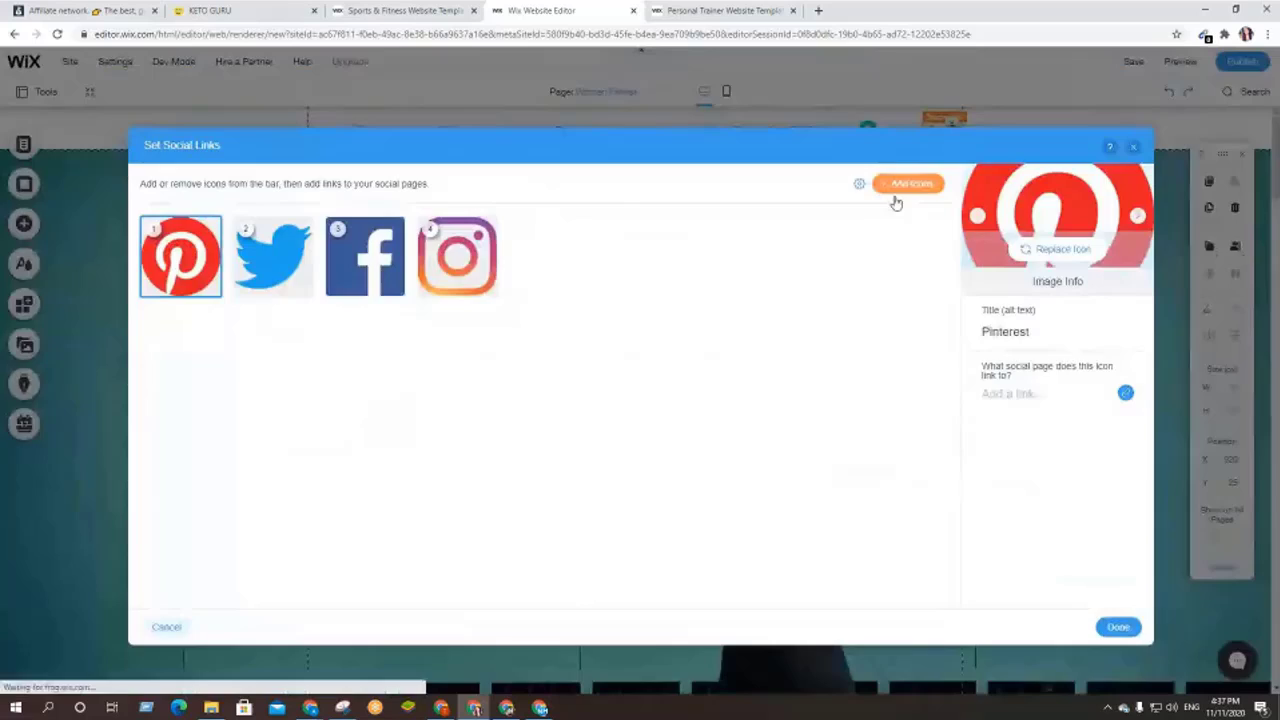
pyautogui.click(900, 188)
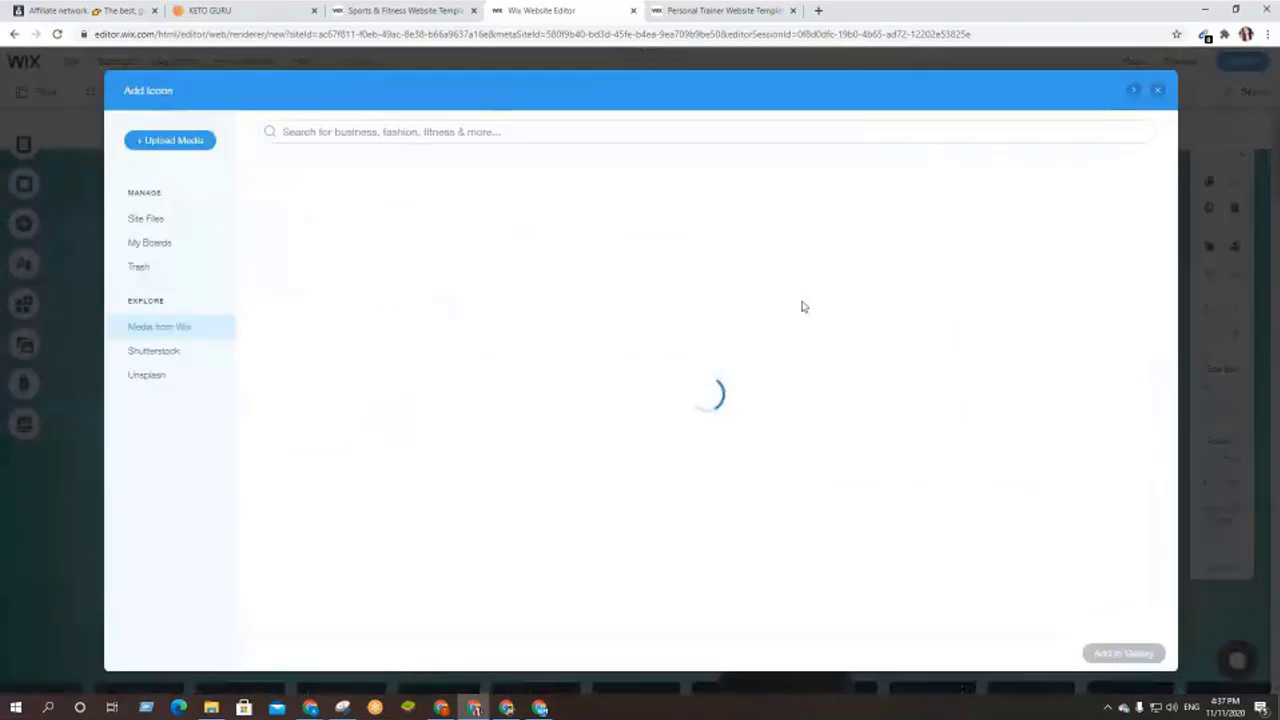
pyautogui.scroll(-3, 751, 471)
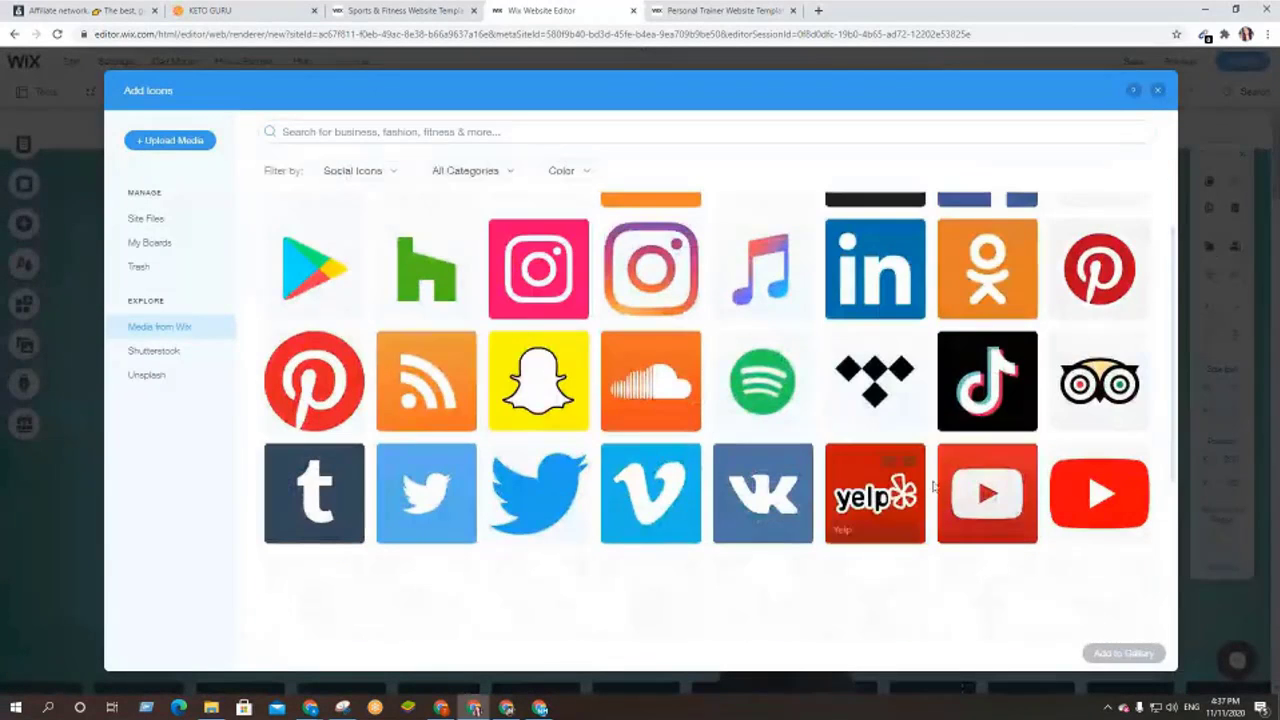
pyautogui.click(1100, 493)
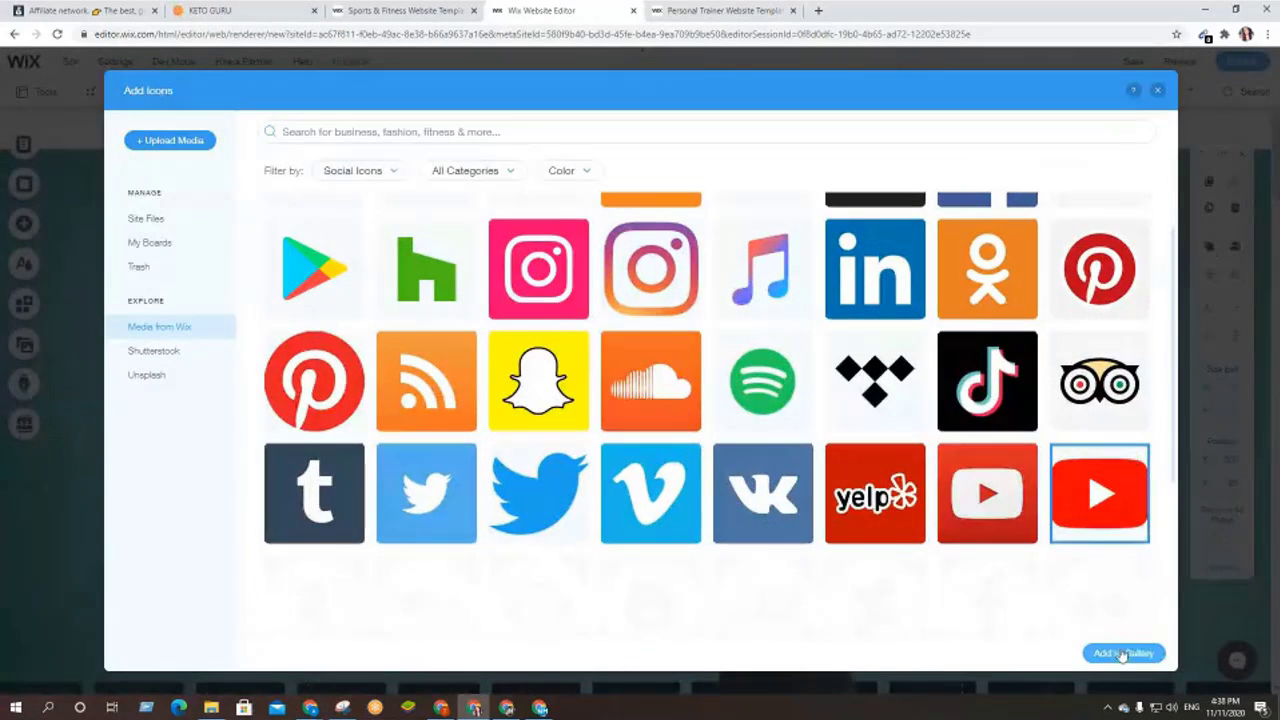
pyautogui.click(1117, 655)
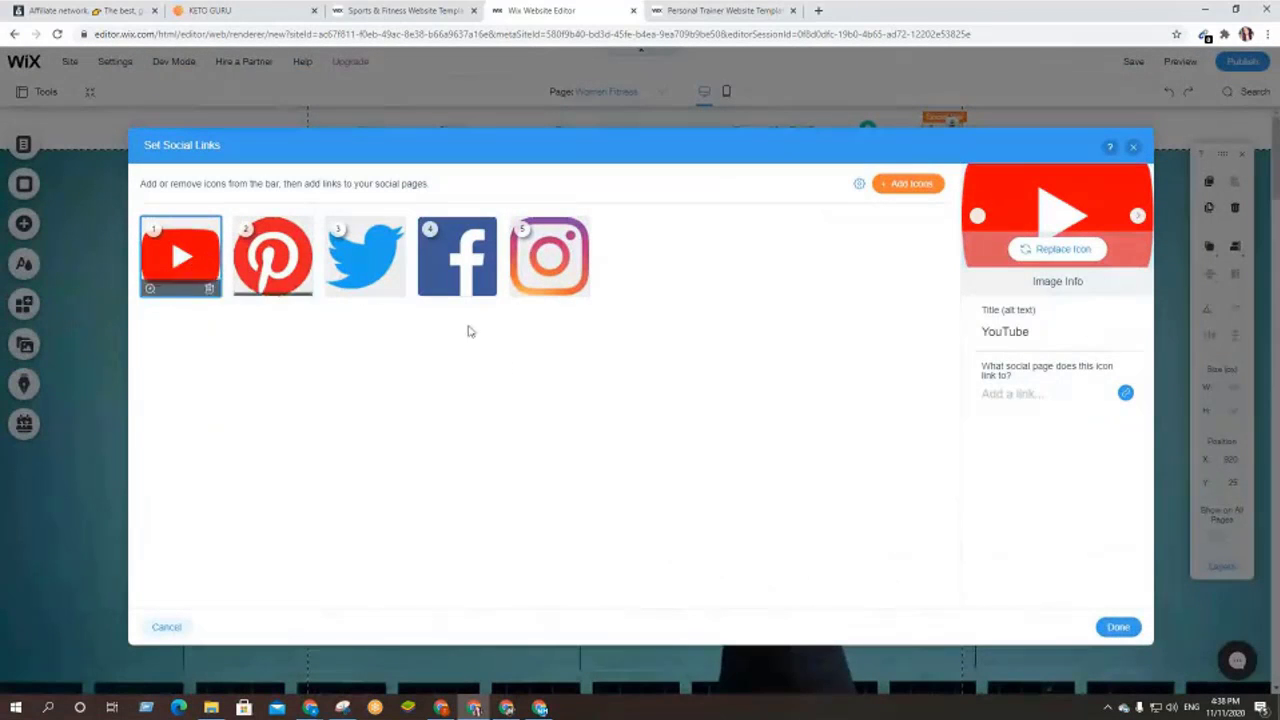
pyautogui.click(1125, 395)
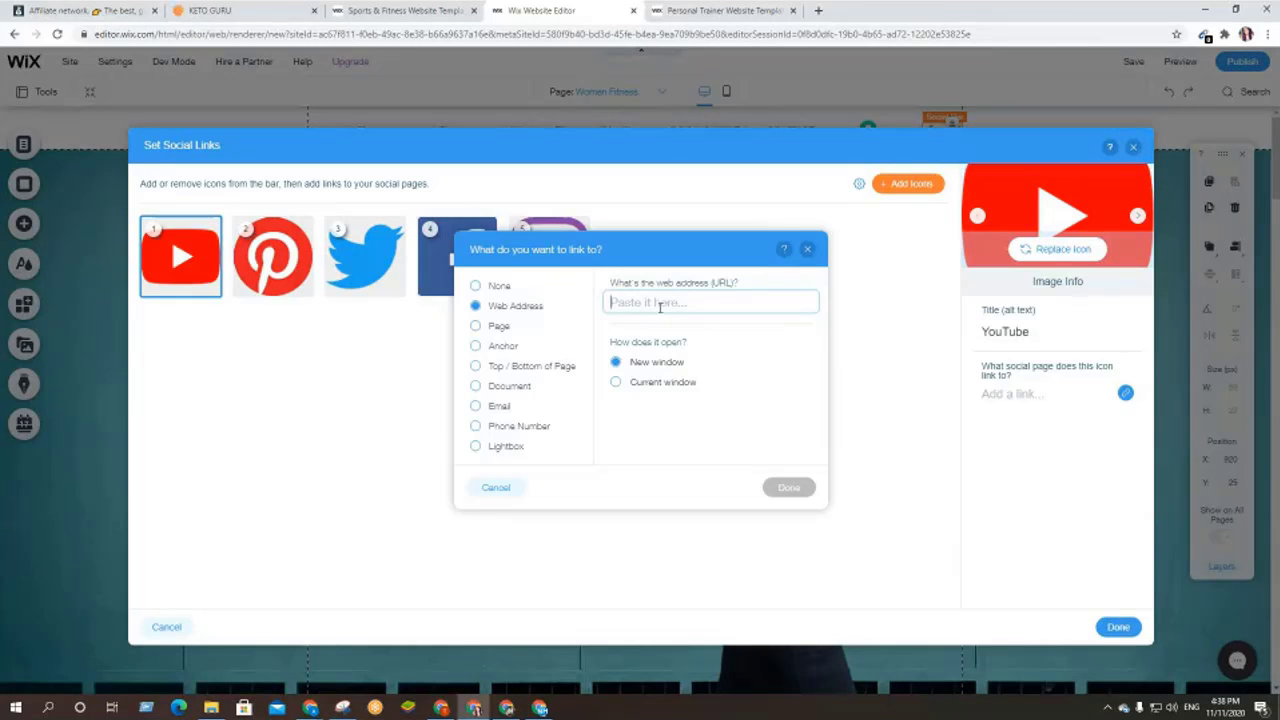
pyautogui.write('www.y')
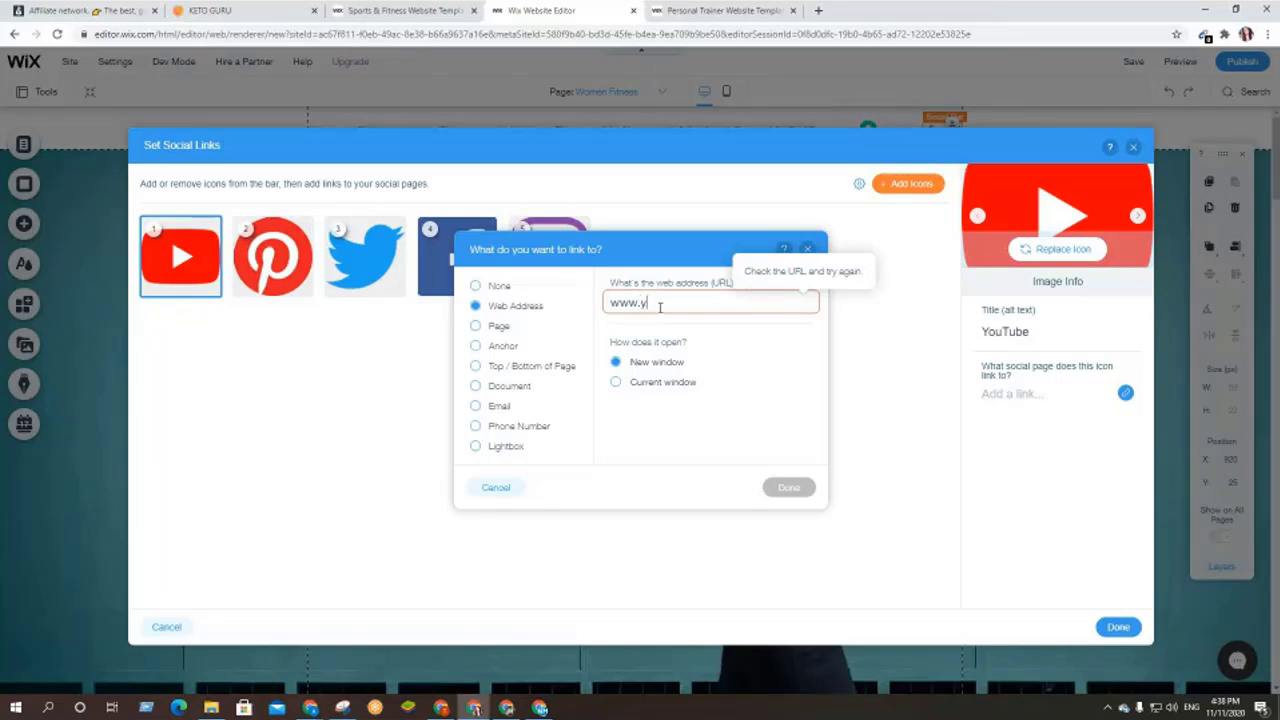
pyautogui.write('p')
pyautogui.press('BackSpace')
pyautogui.write('outu')
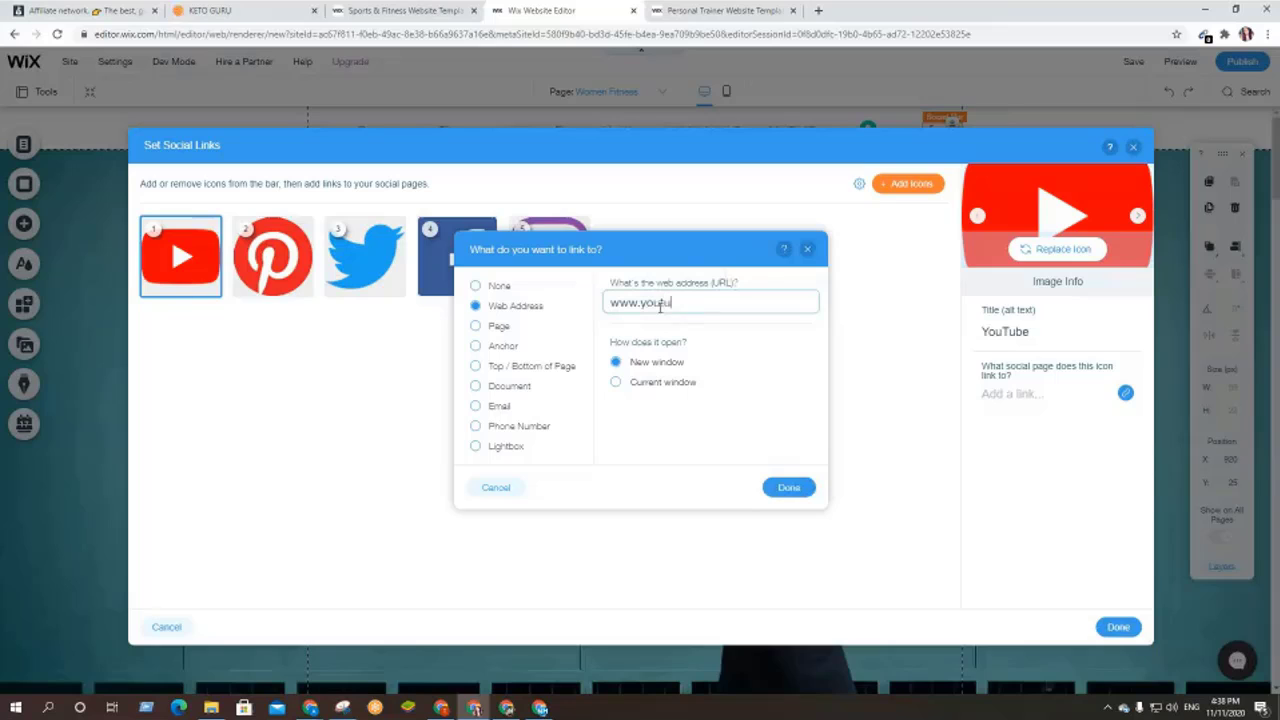
pyautogui.write('be.com')
pyautogui.click(786, 487)
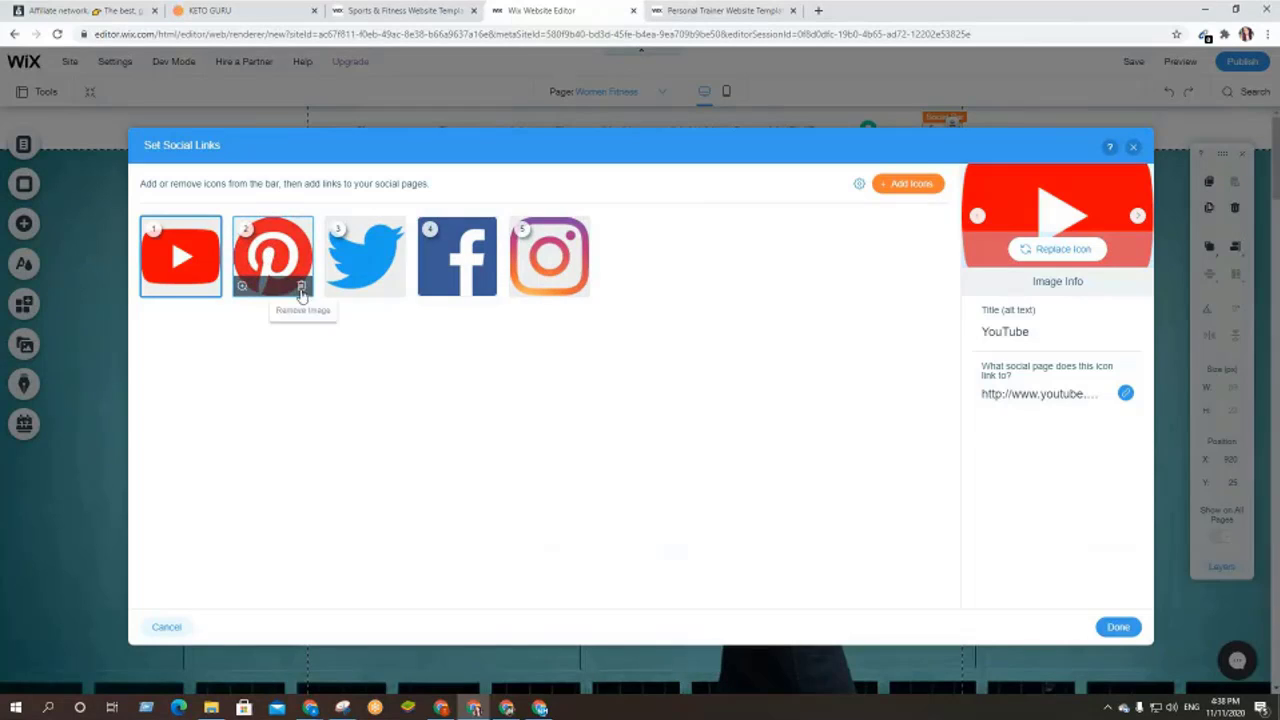
pyautogui.click(277, 248)
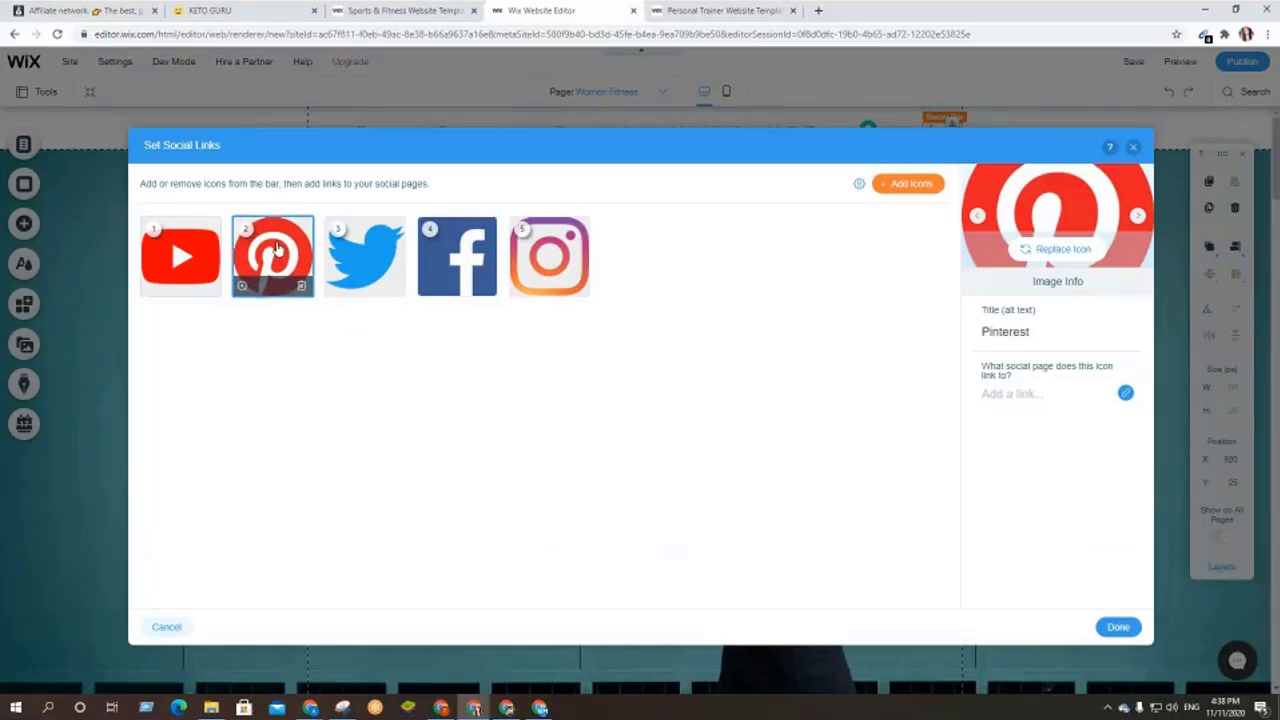
pyautogui.click(1125, 393)
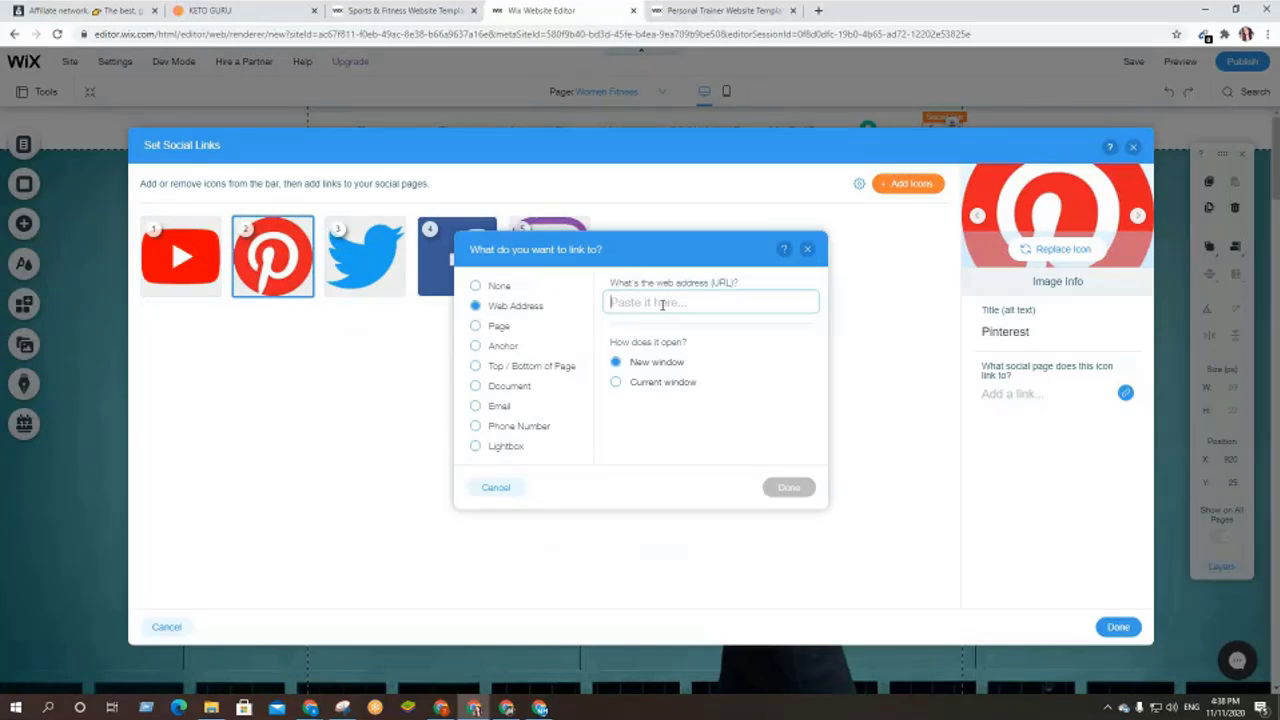
pyautogui.write('www')
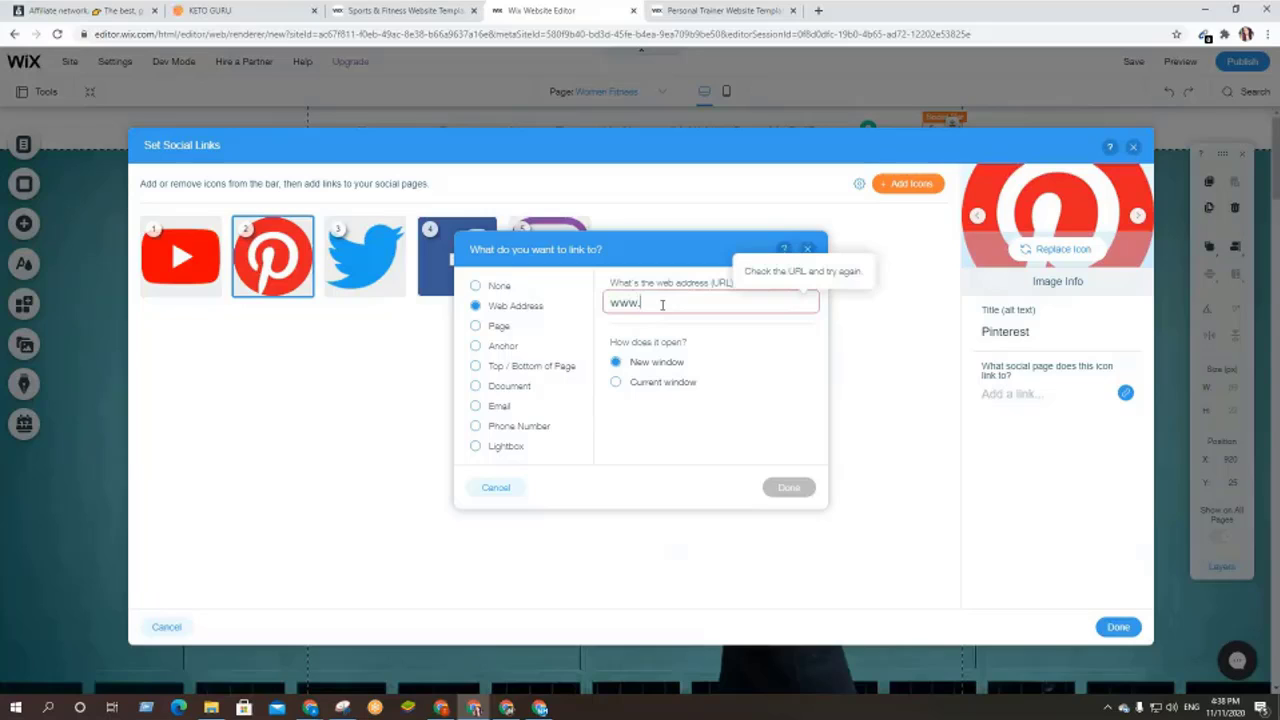
pyautogui.write('.pintere')
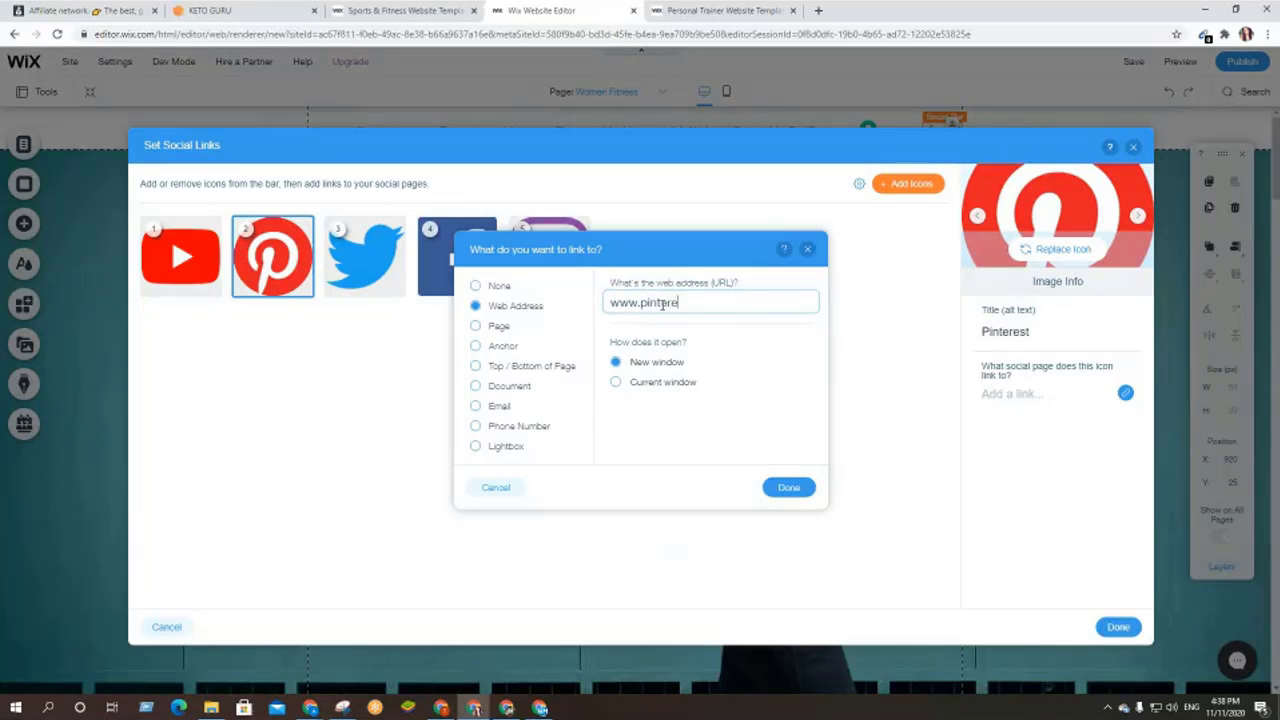
pyautogui.write('st.com')
pyautogui.click(789, 488)
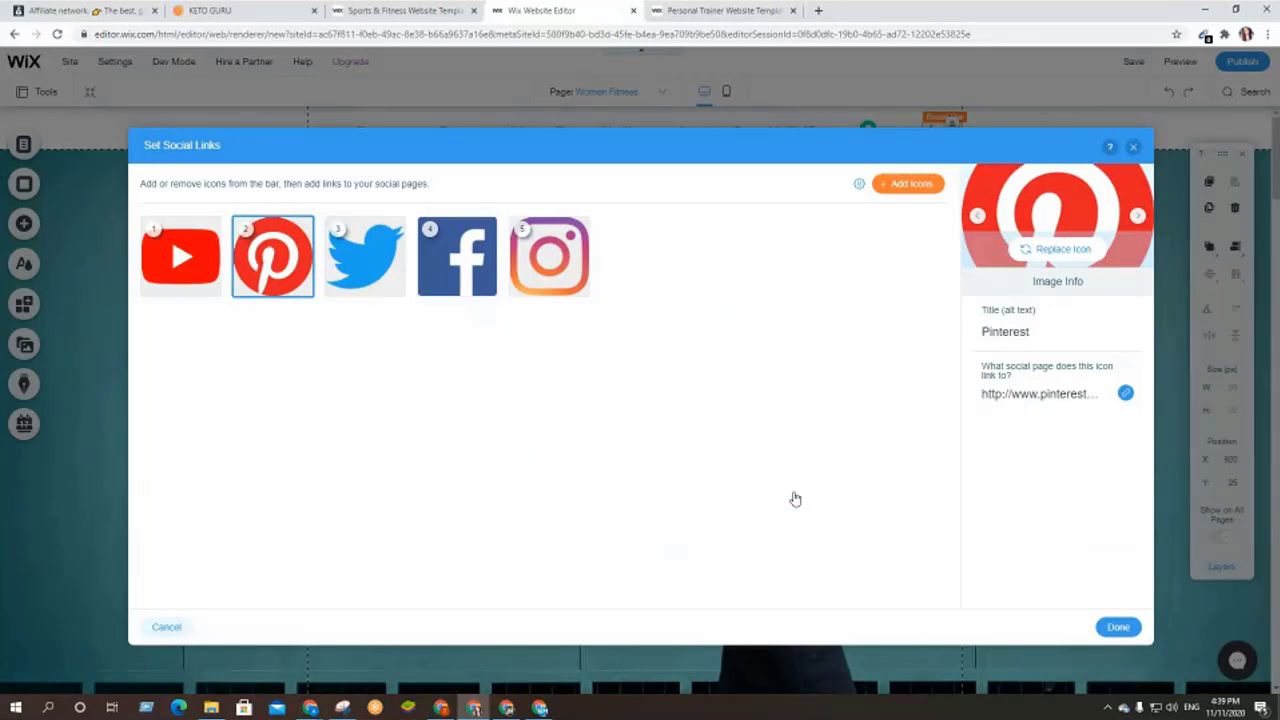
pyautogui.click(362, 258)
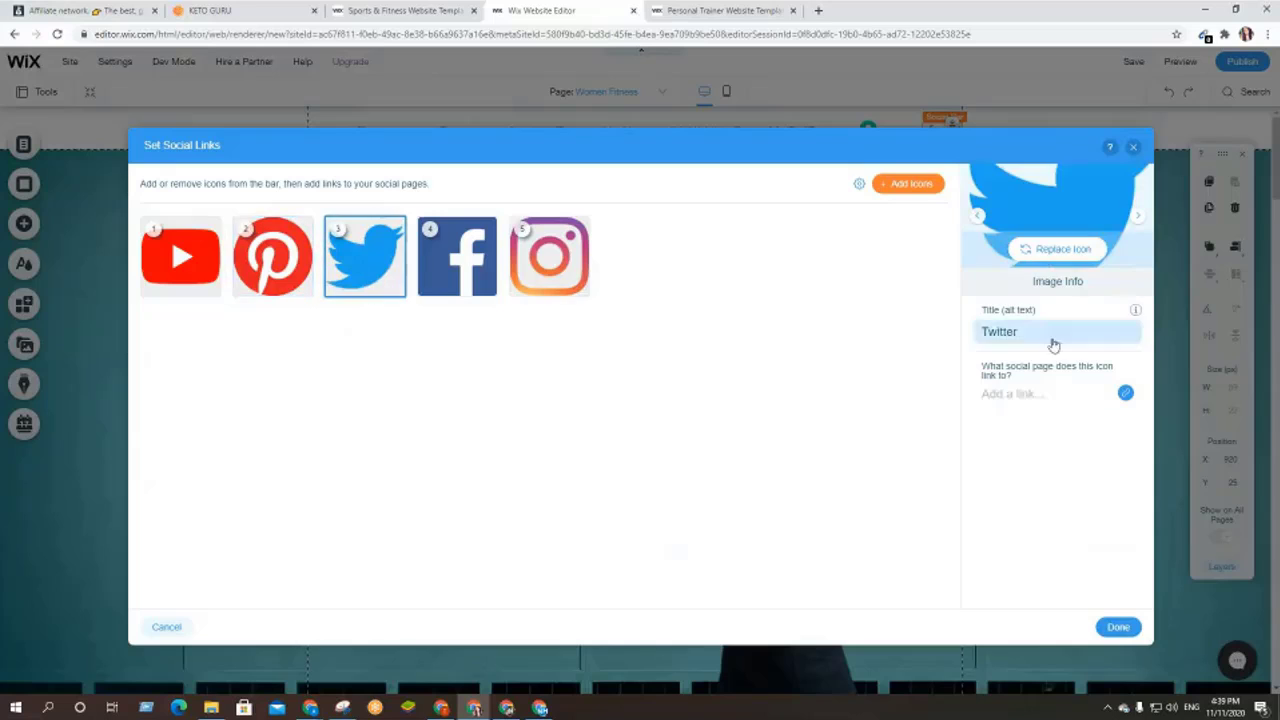
pyautogui.click(1126, 394)
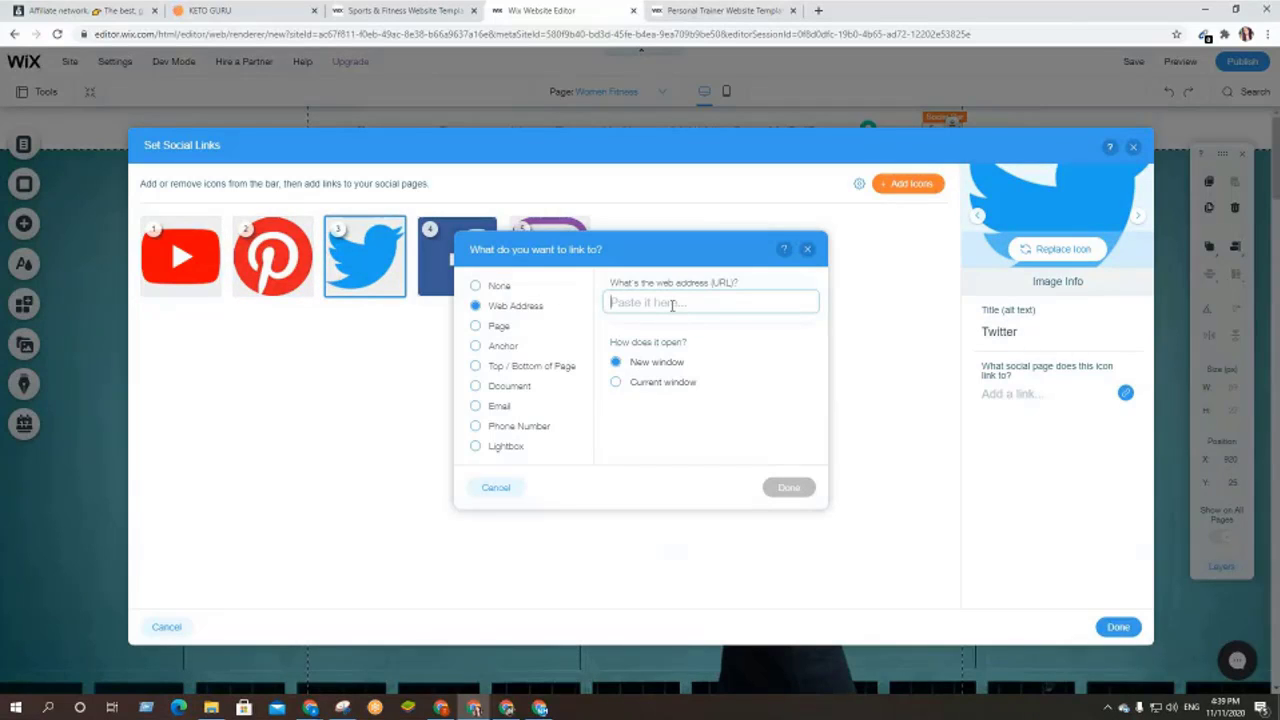
pyautogui.write('www')
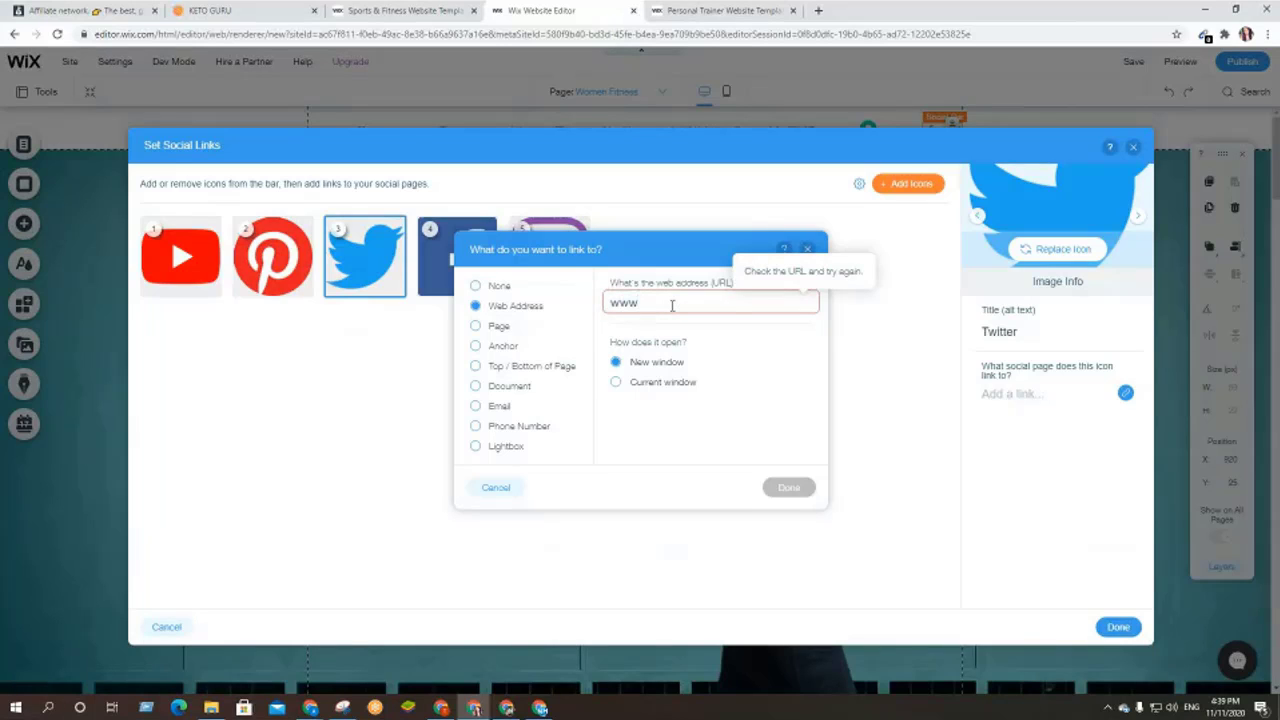
pyautogui.write('.tw')
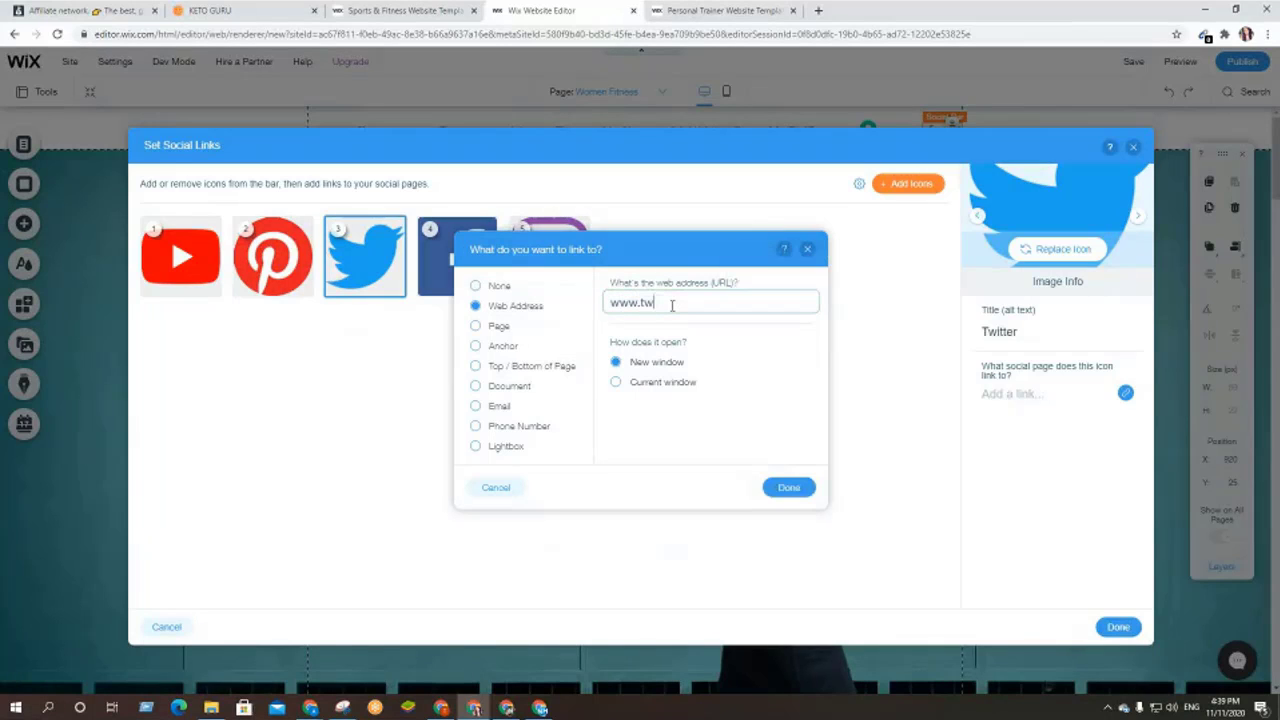
pyautogui.write('itter.com')
pyautogui.click(788, 488)
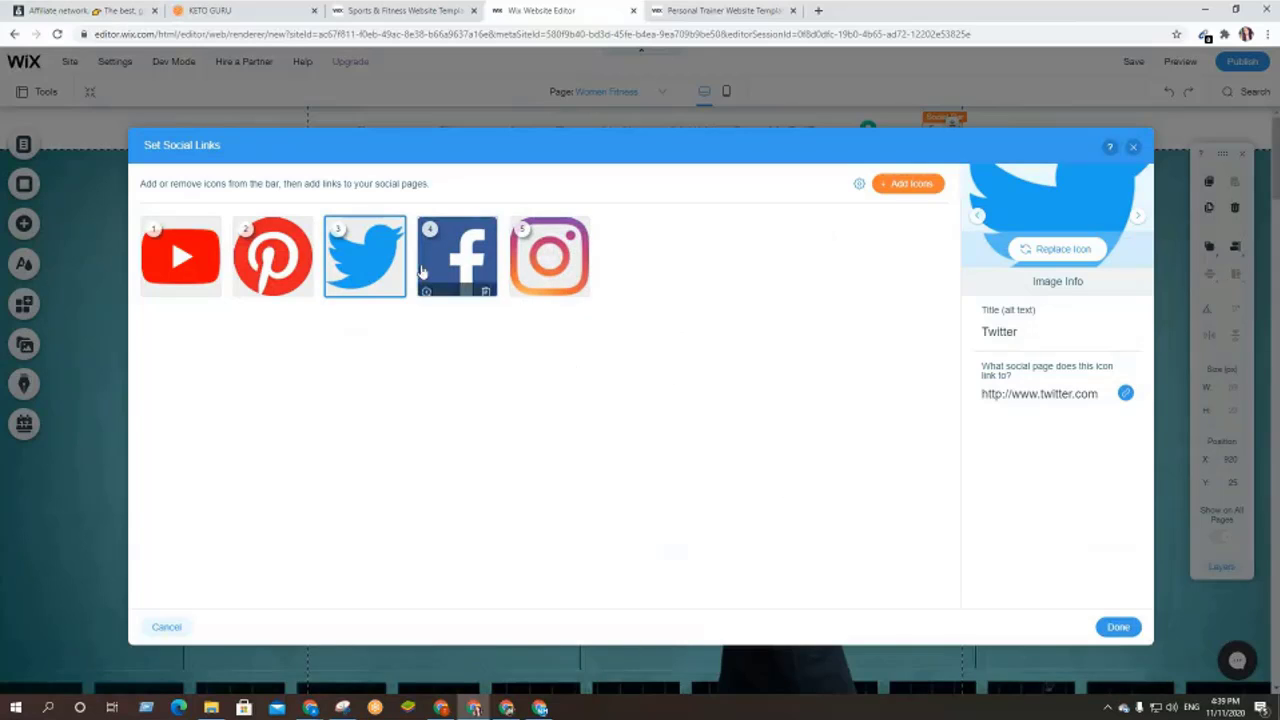
pyautogui.click(476, 281)
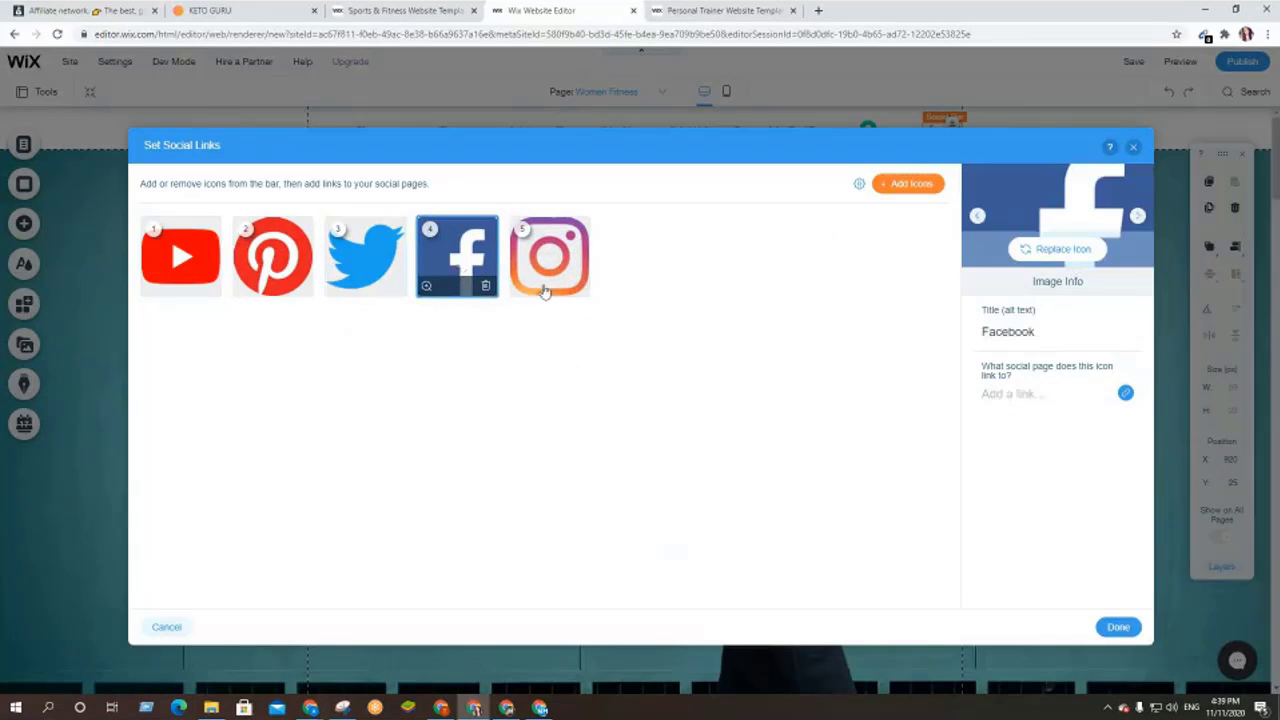
pyautogui.click(1125, 393)
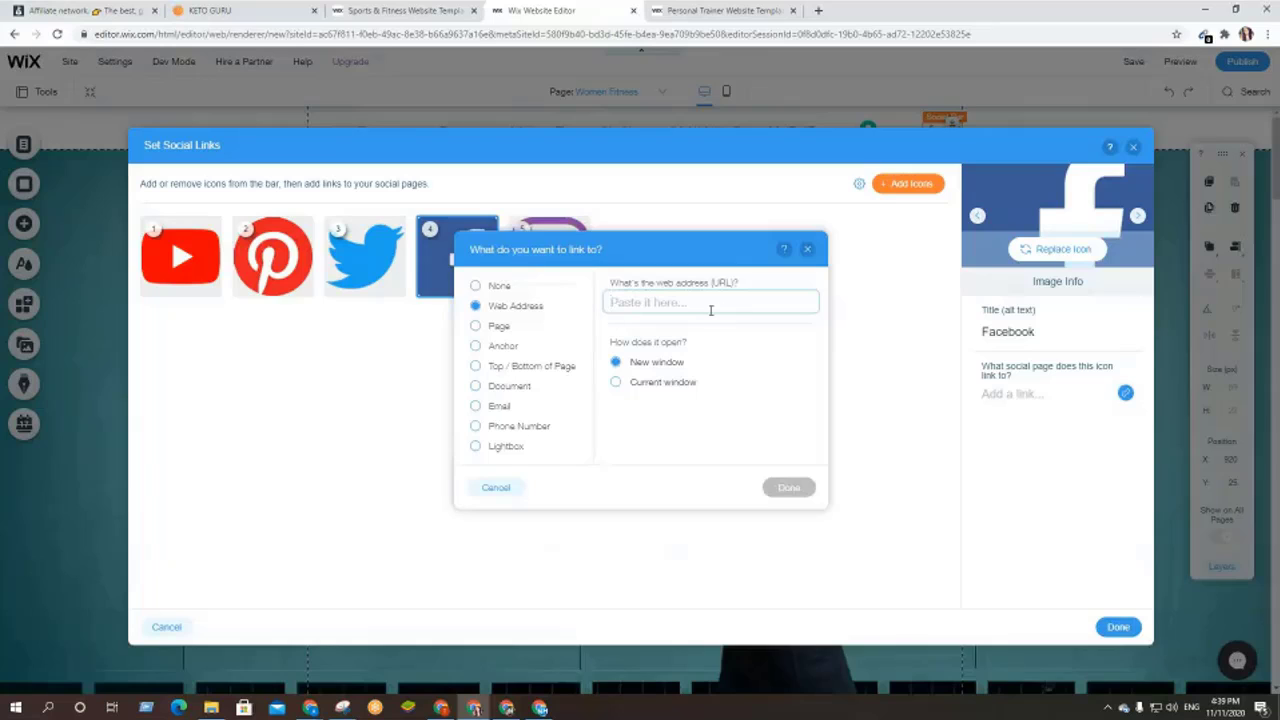
pyautogui.write('www.')
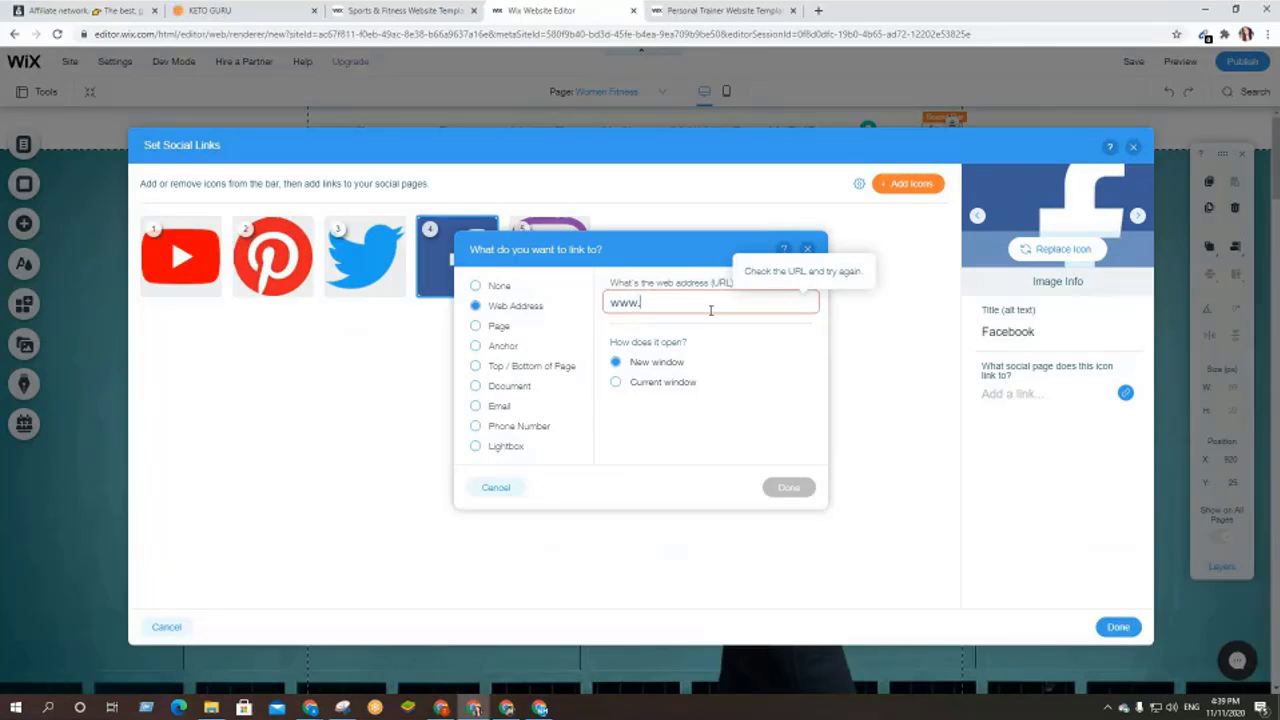
pyautogui.write('facebook')
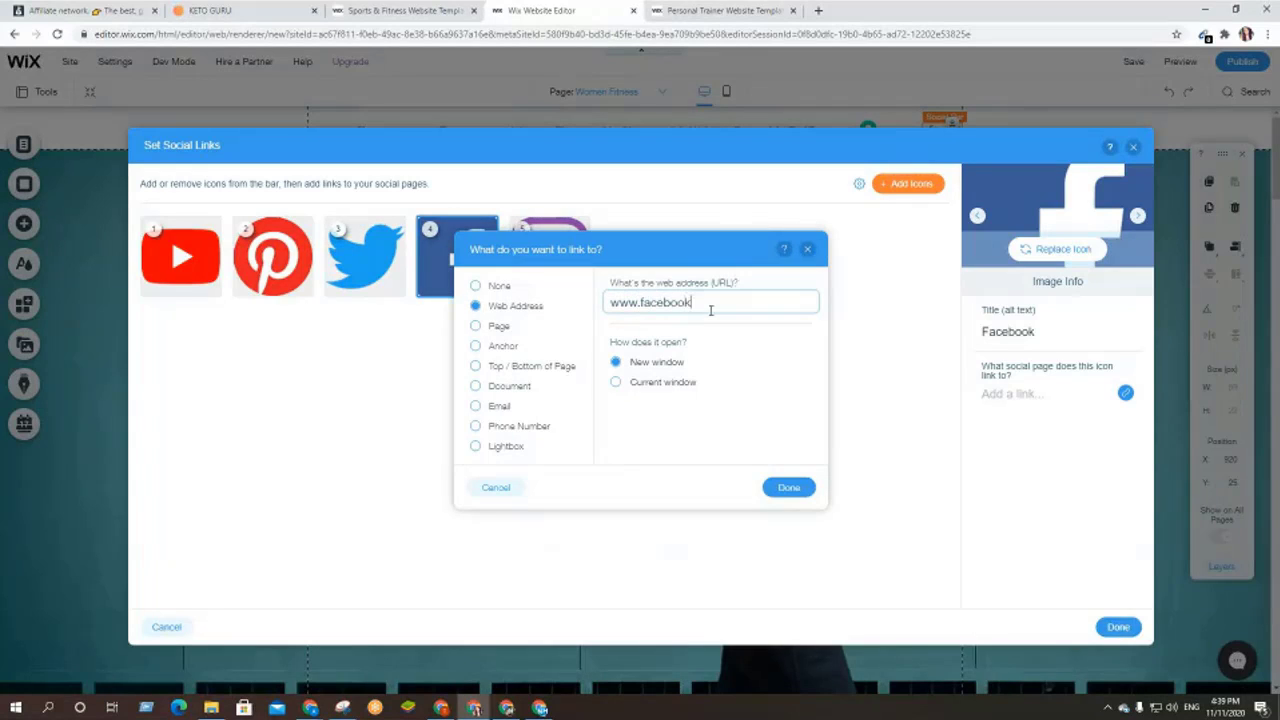
pyautogui.write('.com')
pyautogui.click(791, 497)
pyautogui.click(1124, 394)
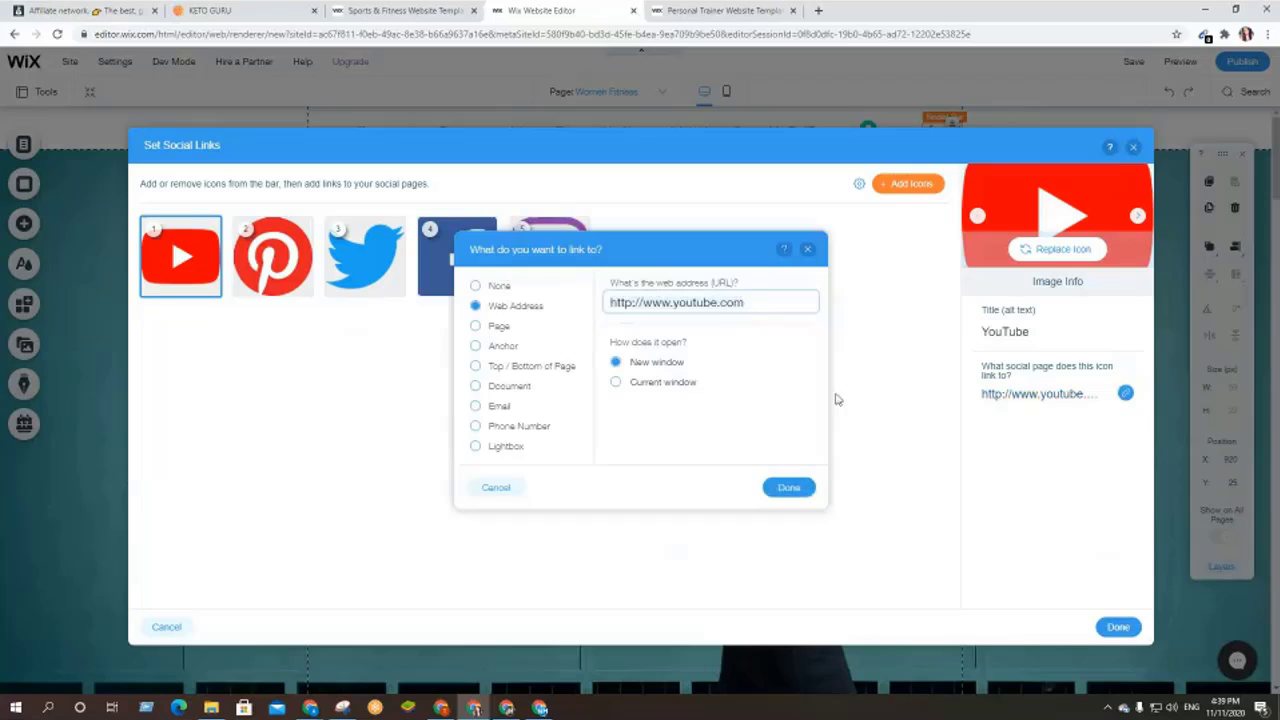
pyautogui.click(755, 305)
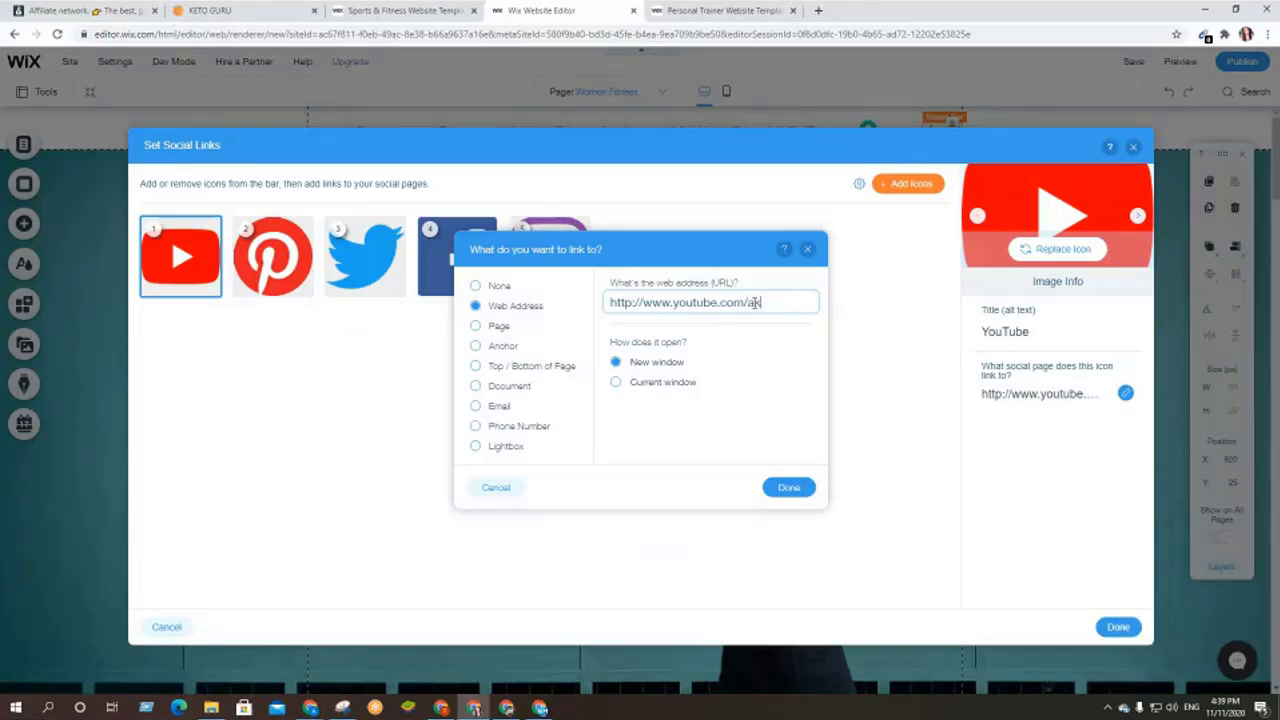
pyautogui.write('/afteruzzamanraju')
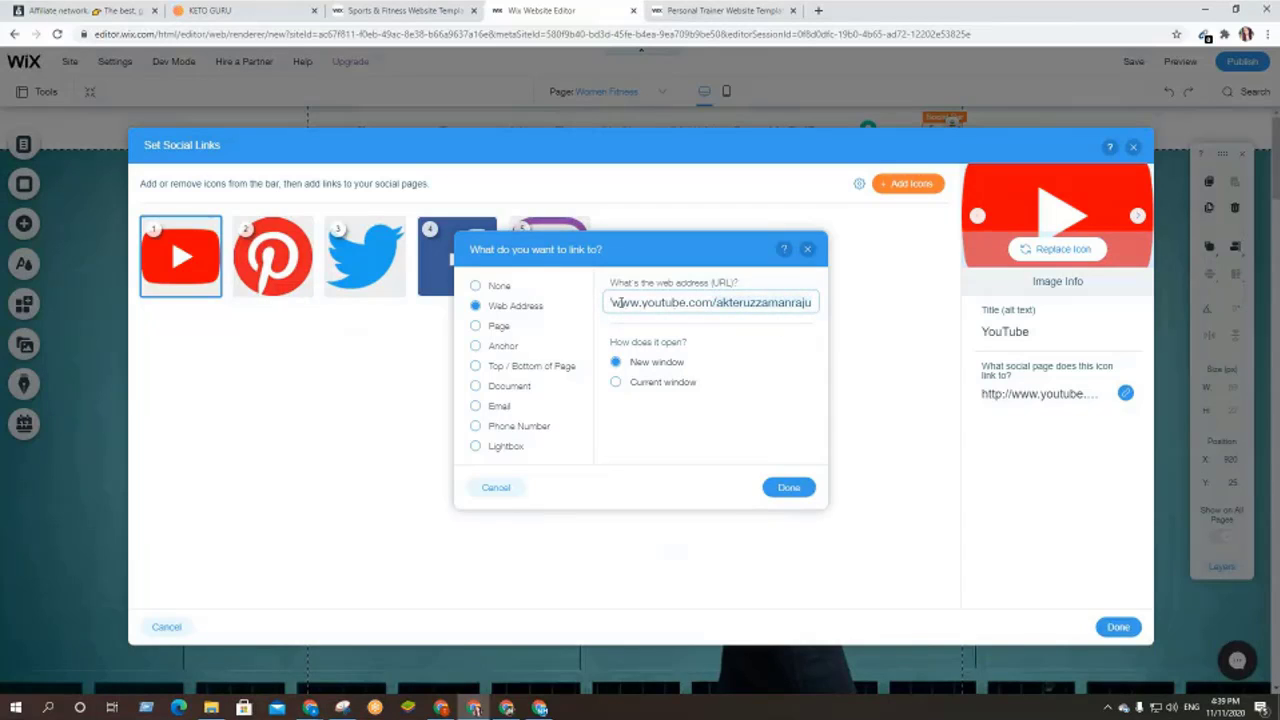
pyautogui.click(787, 487)
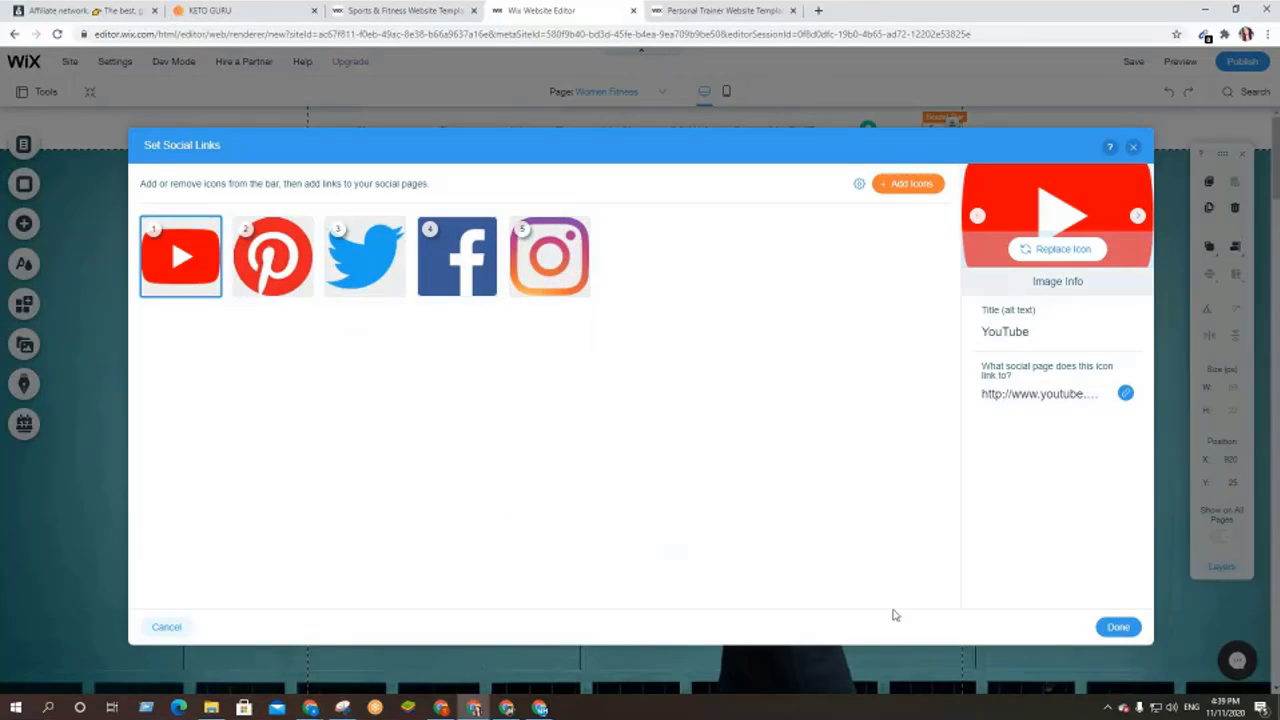
pyautogui.click(1118, 628)
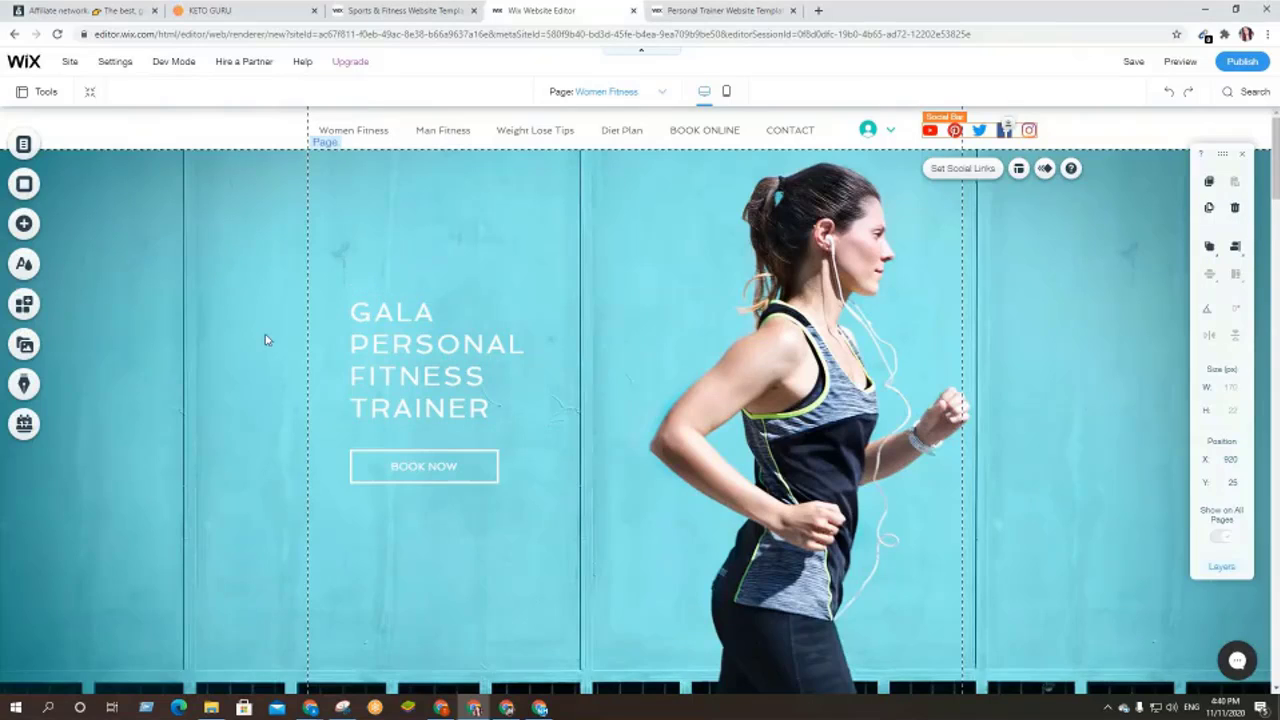
pyautogui.scroll(-1, 238, 335)
pyautogui.scroll(1, 238, 335)
pyautogui.scroll(-2, 285, 470)
pyautogui.scroll(1, 285, 470)
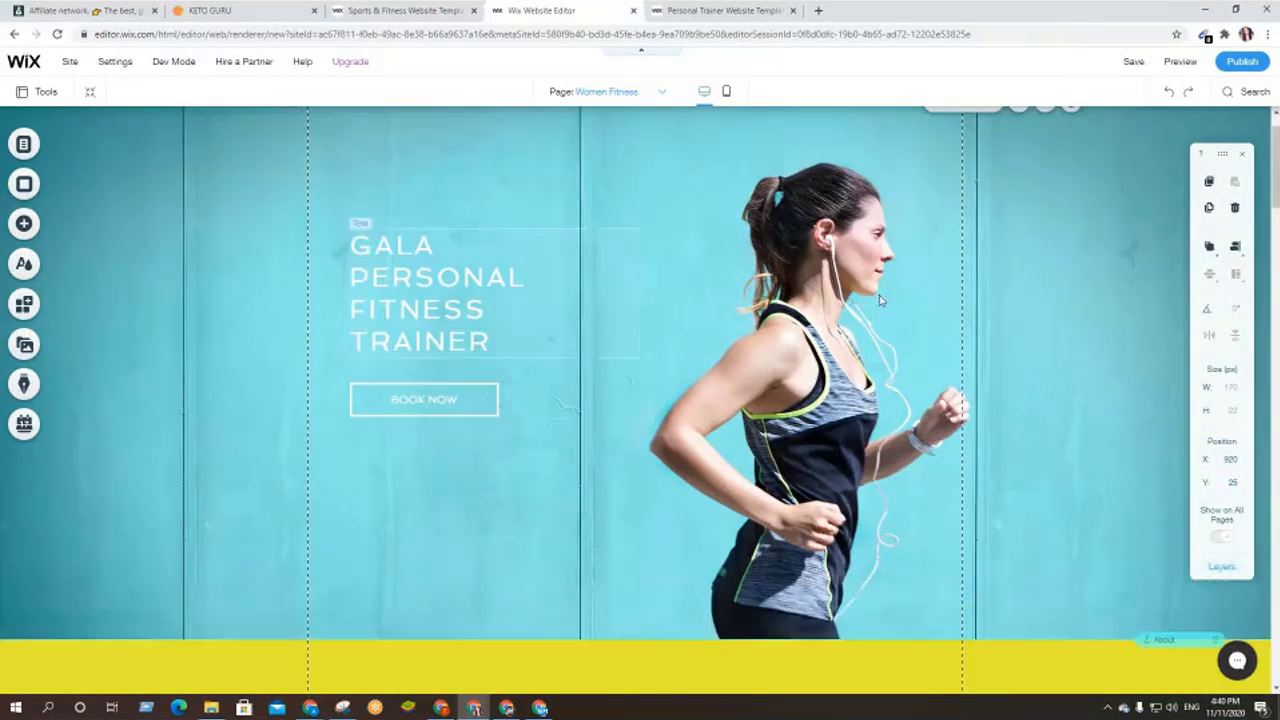
pyautogui.scroll(1, 834, 450)
pyautogui.scroll(-2, 834, 450)
pyautogui.scroll(-7, 834, 449)
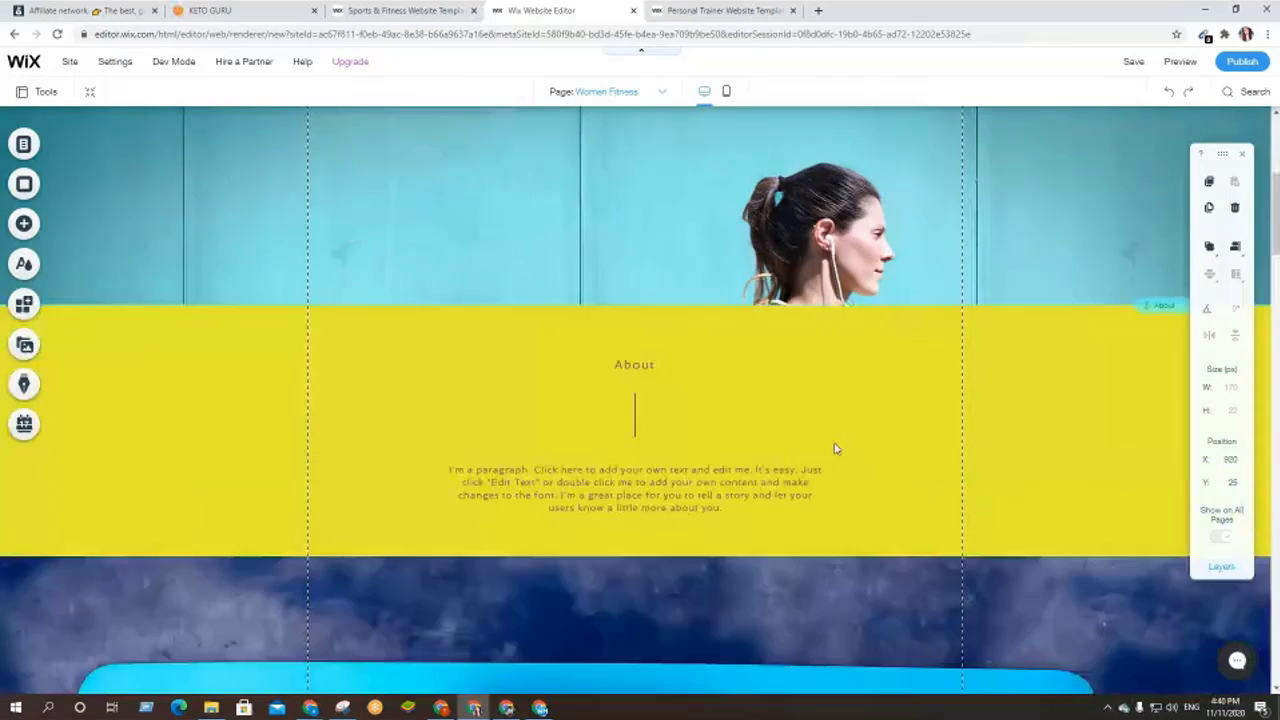
pyautogui.scroll(10, 834, 449)
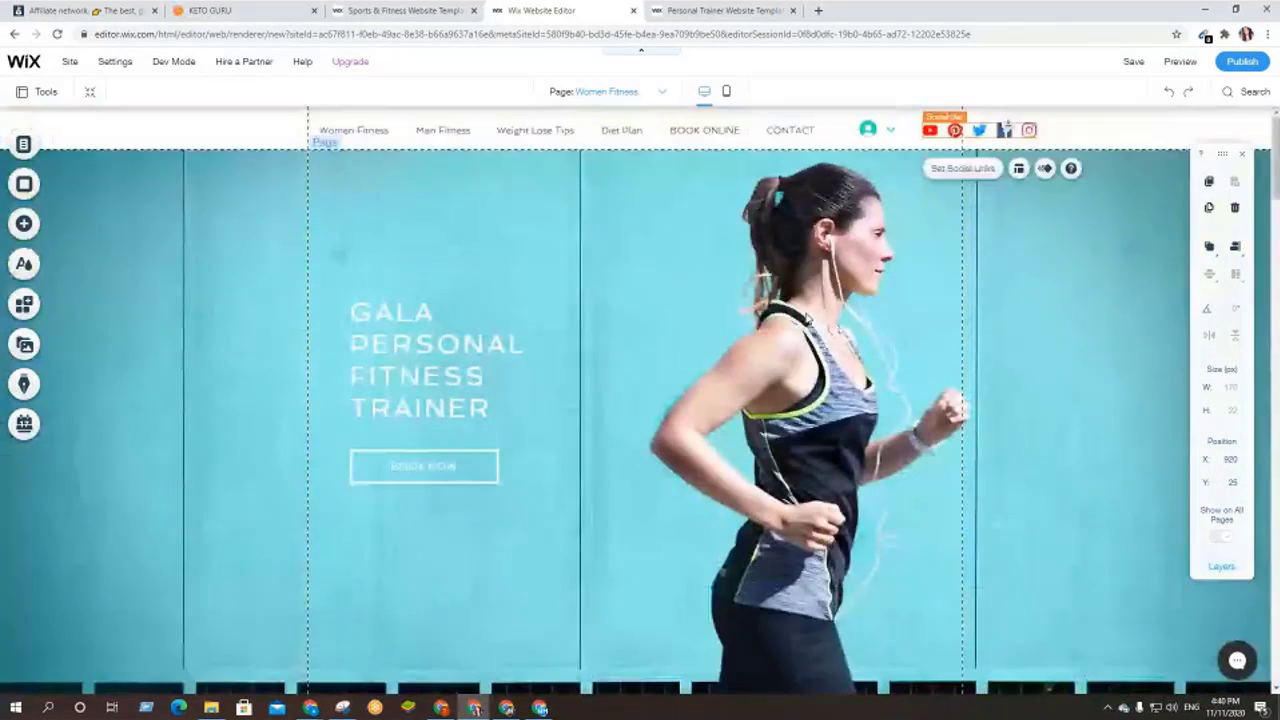
pyautogui.click(802, 320)
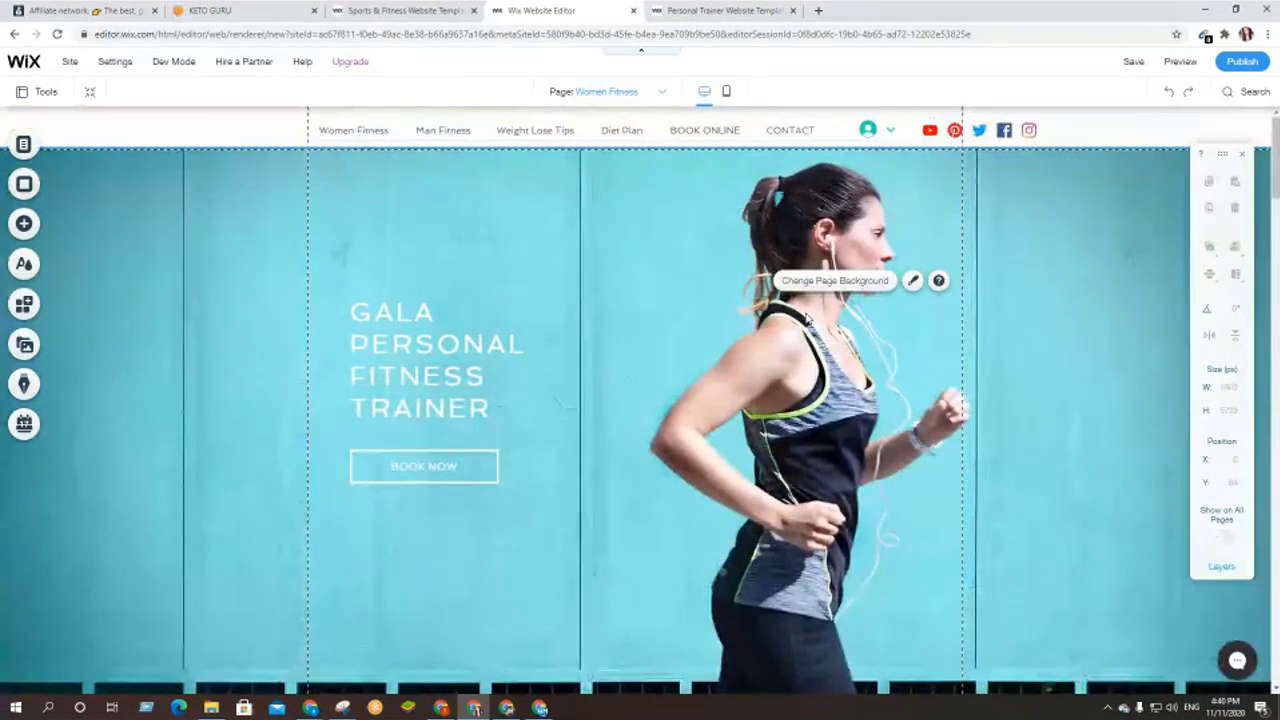
pyautogui.click(246, 304)
pyautogui.click(375, 350)
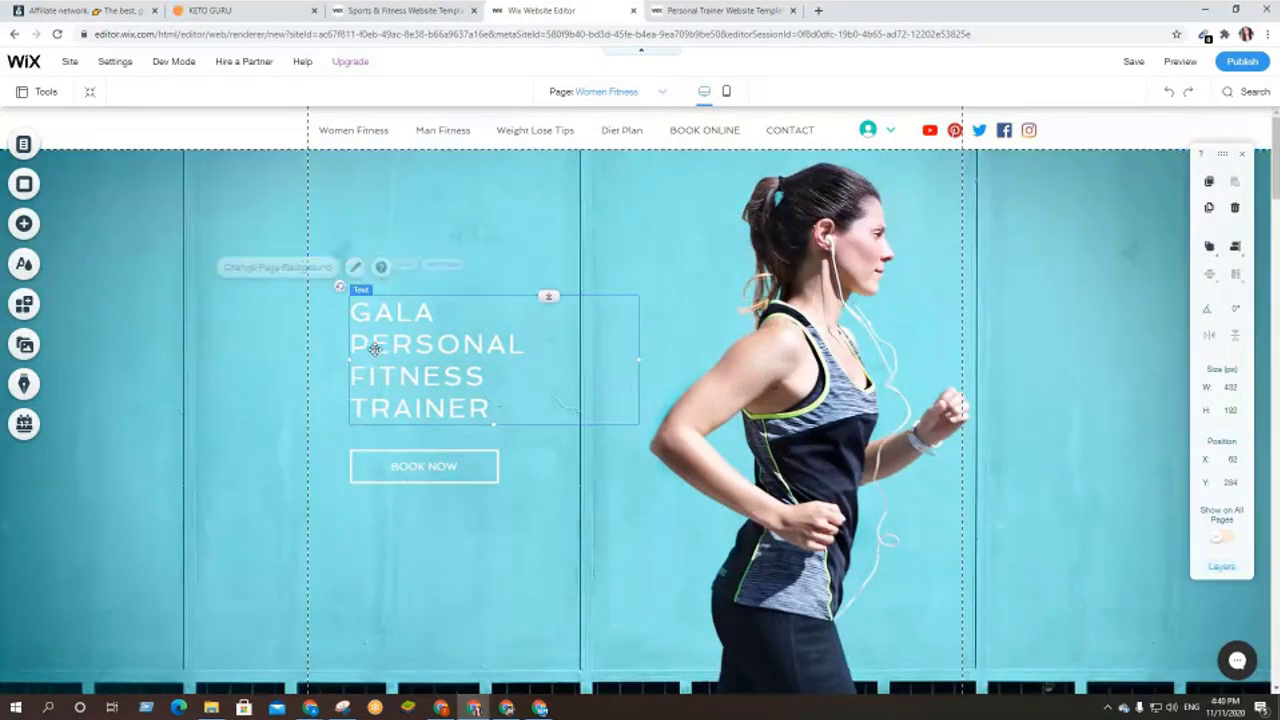
pyautogui.doubleClick(375, 350)
pyautogui.click(417, 347)
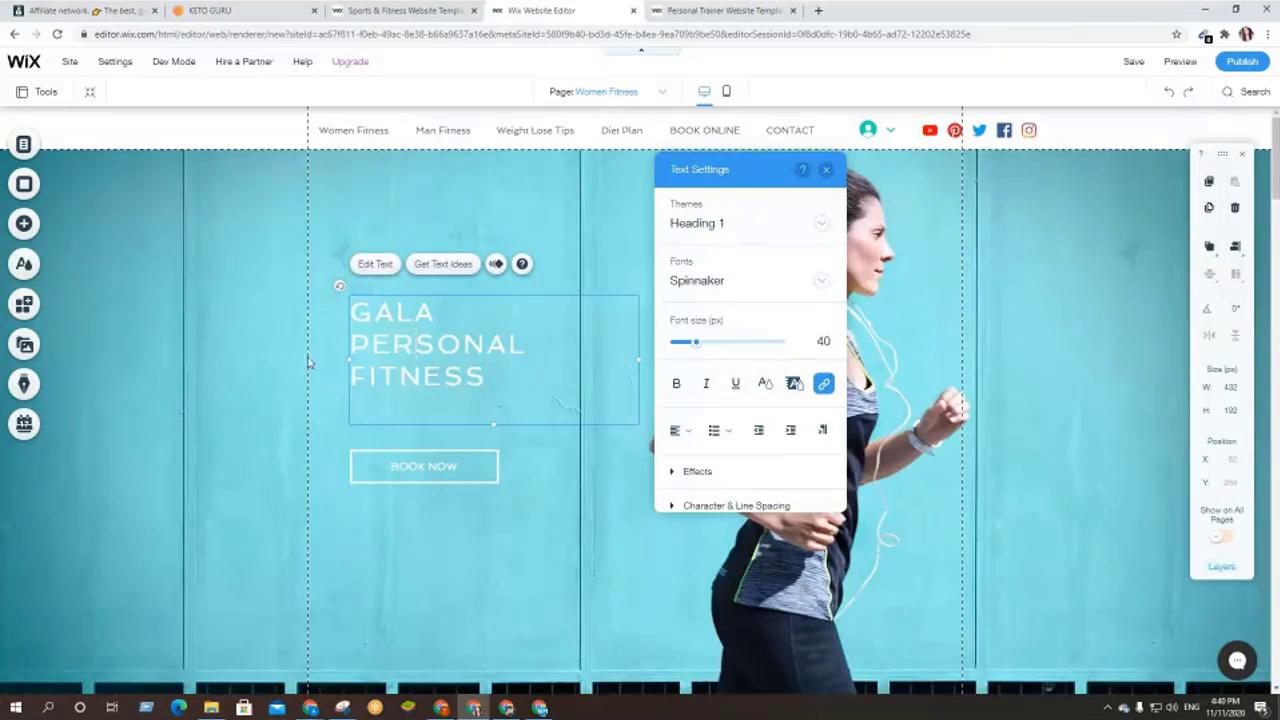
pyautogui.click(237, 363)
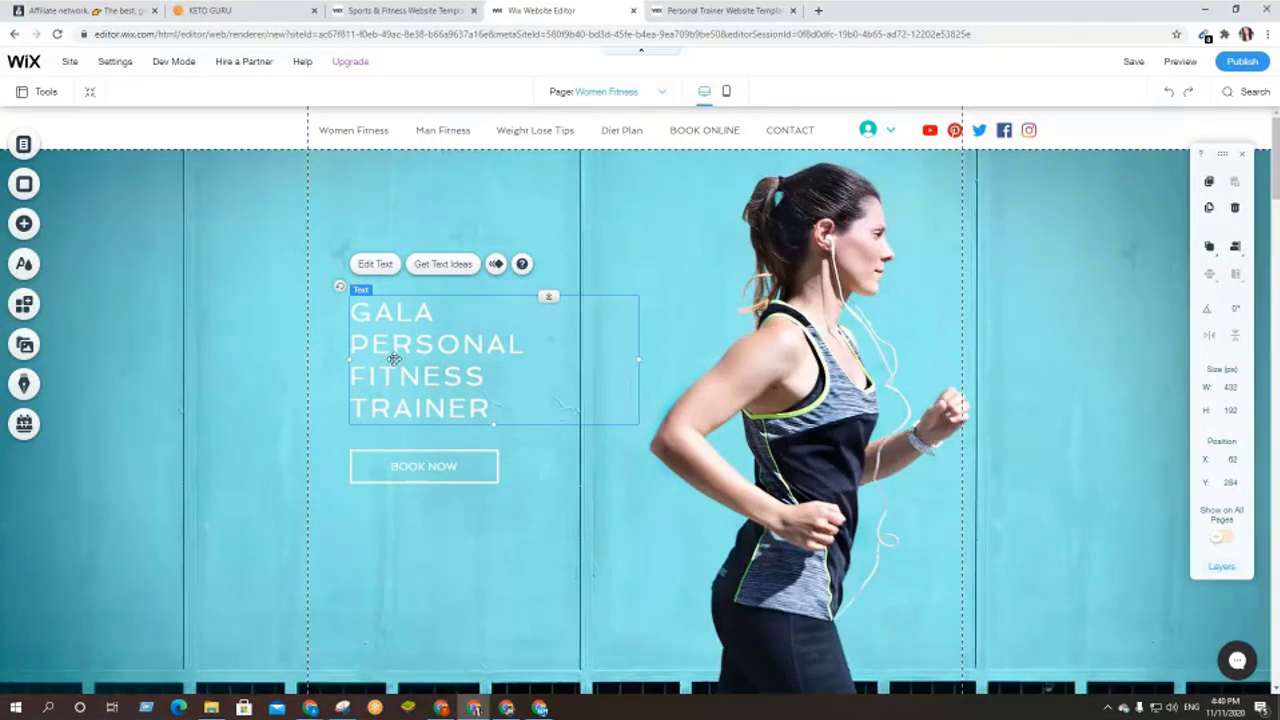
pyautogui.click(197, 9)
# - Select the Keto Guru headline, then move the Wix editor tab before Sports & Fitness
pyautogui.scroll(5, 436, 295)
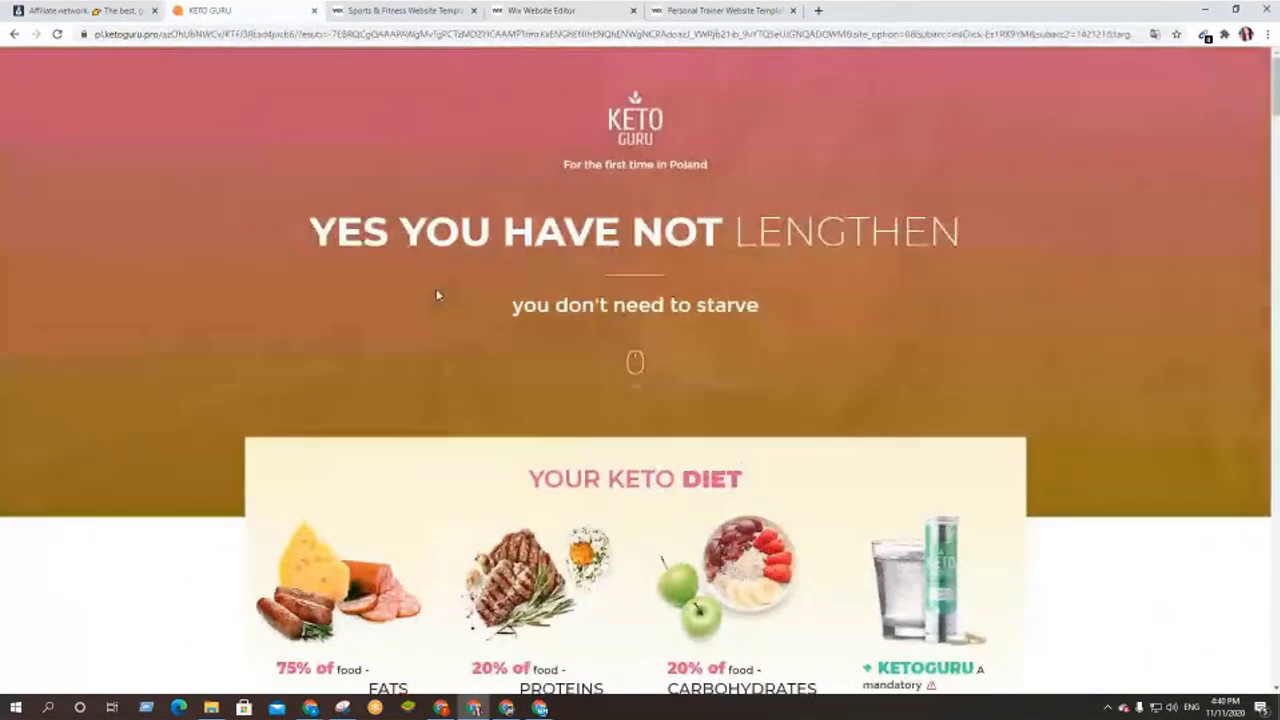
pyautogui.moveTo(304, 232); pyautogui.dragTo(771, 297)
pyautogui.hotkey('ctrl', 'c')
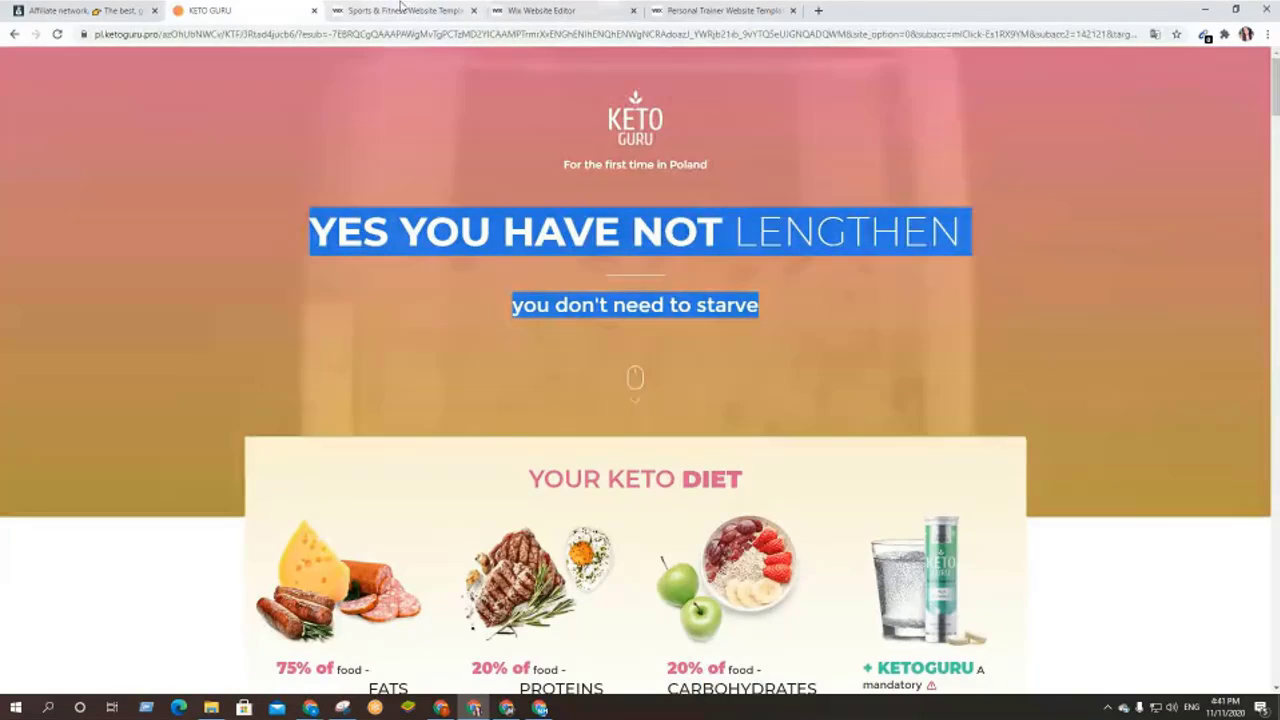
pyautogui.click(400, 9)
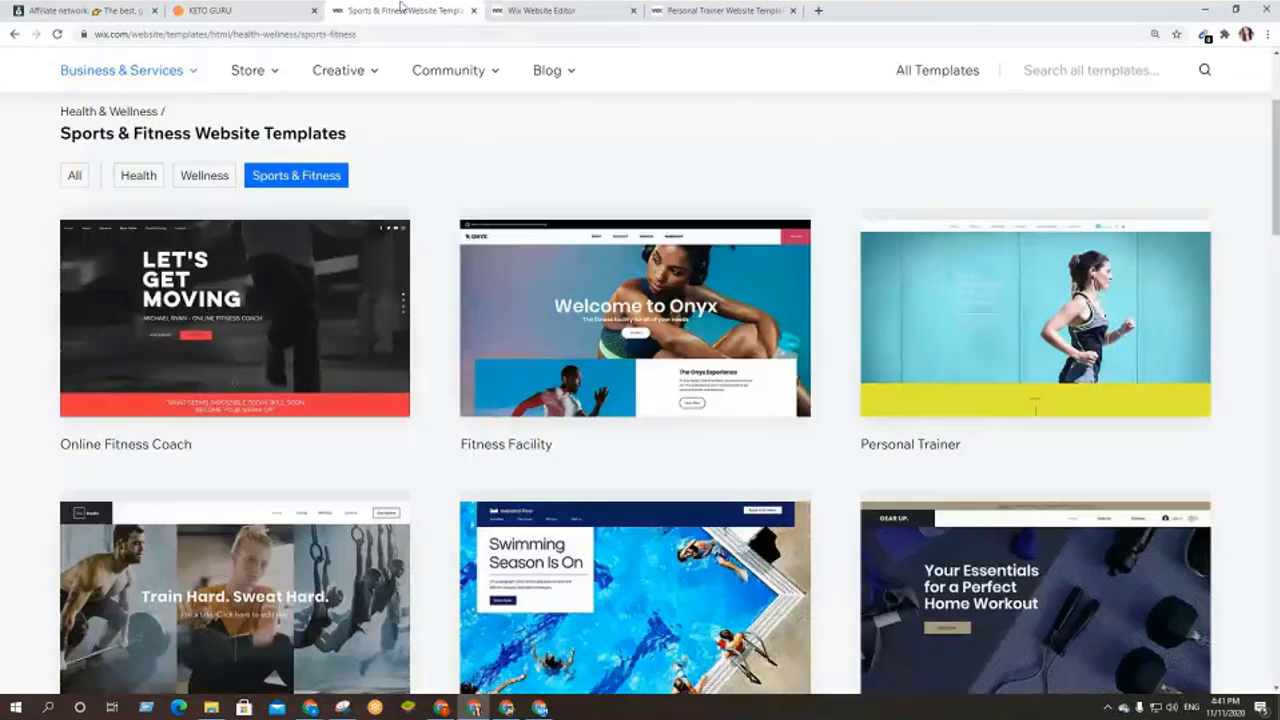
pyautogui.moveTo(552, 10); pyautogui.dragTo(413, 10)
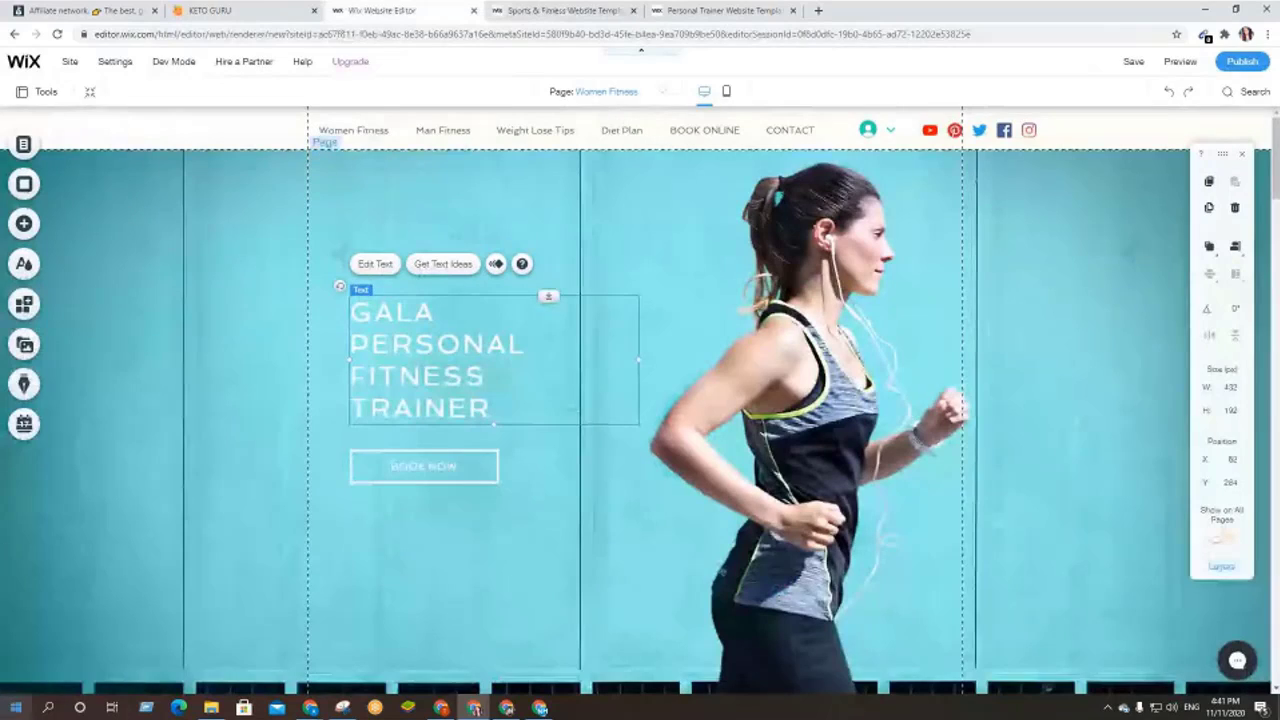
# - Open Notepad and paste the tagline 'YES YOU HAVE NOT LENGTHEN / you don't need to starve'
pyautogui.click(48, 708)
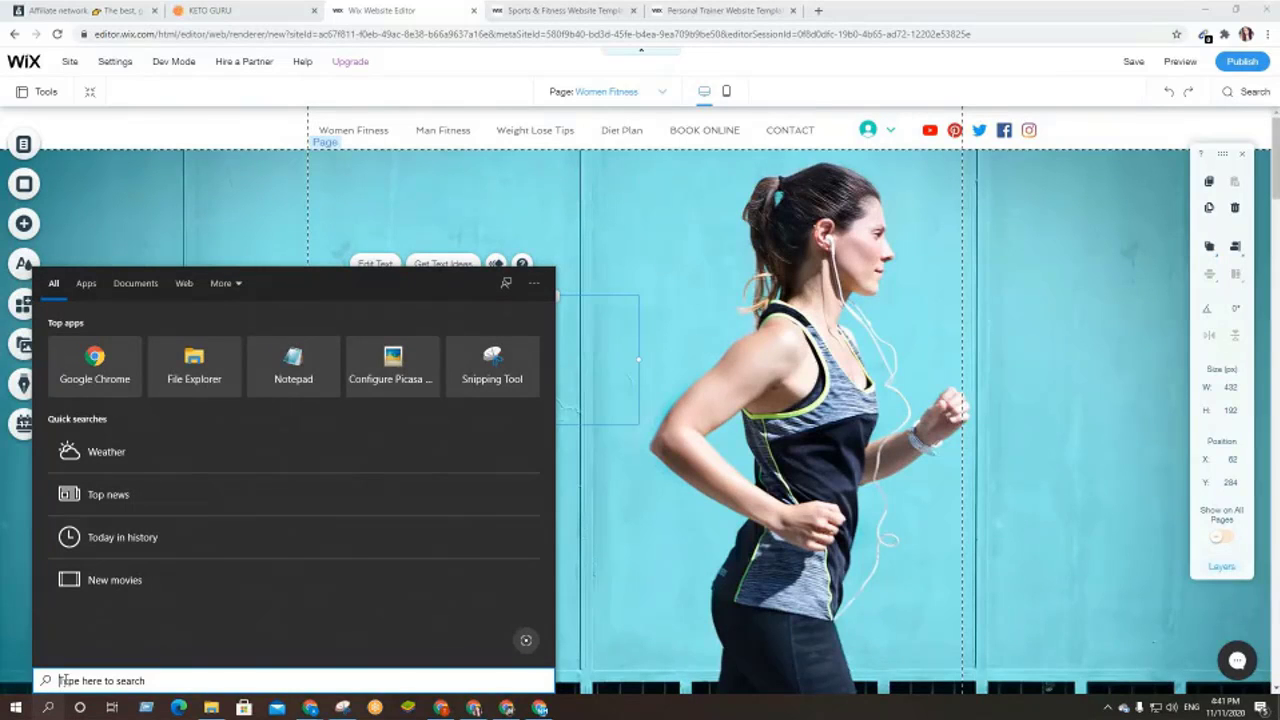
pyautogui.write('note')
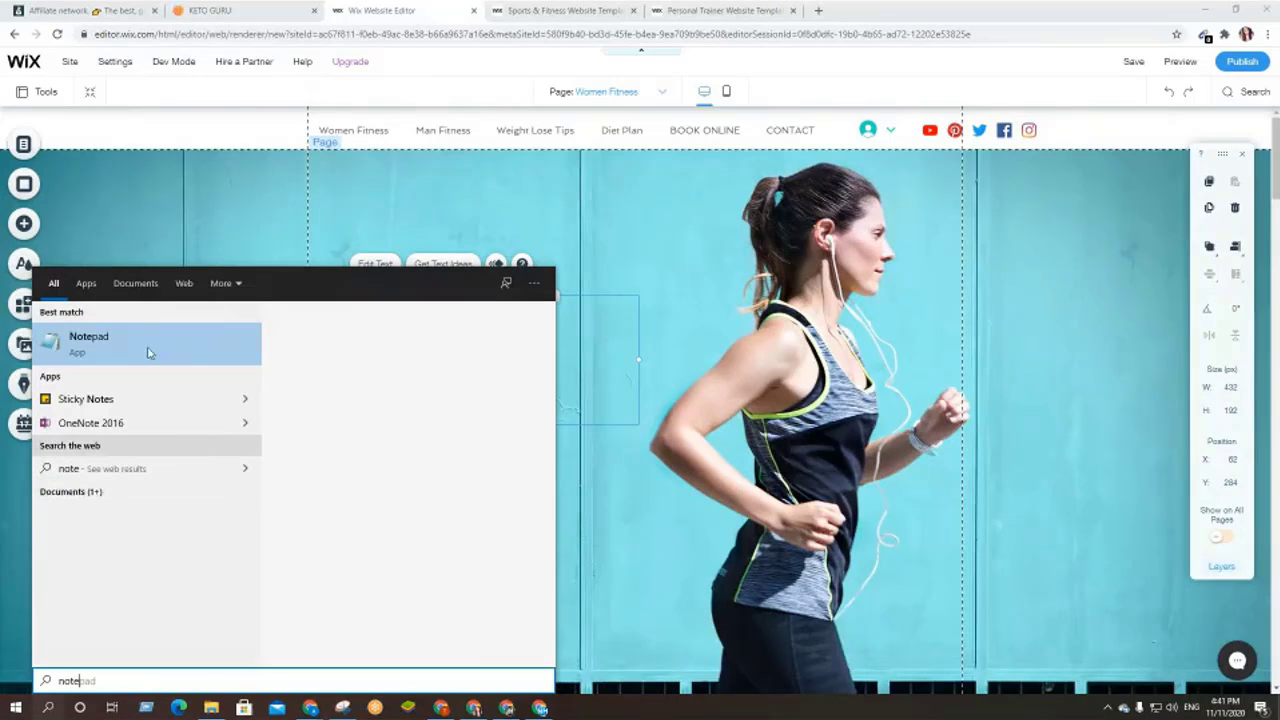
pyautogui.write('pad')
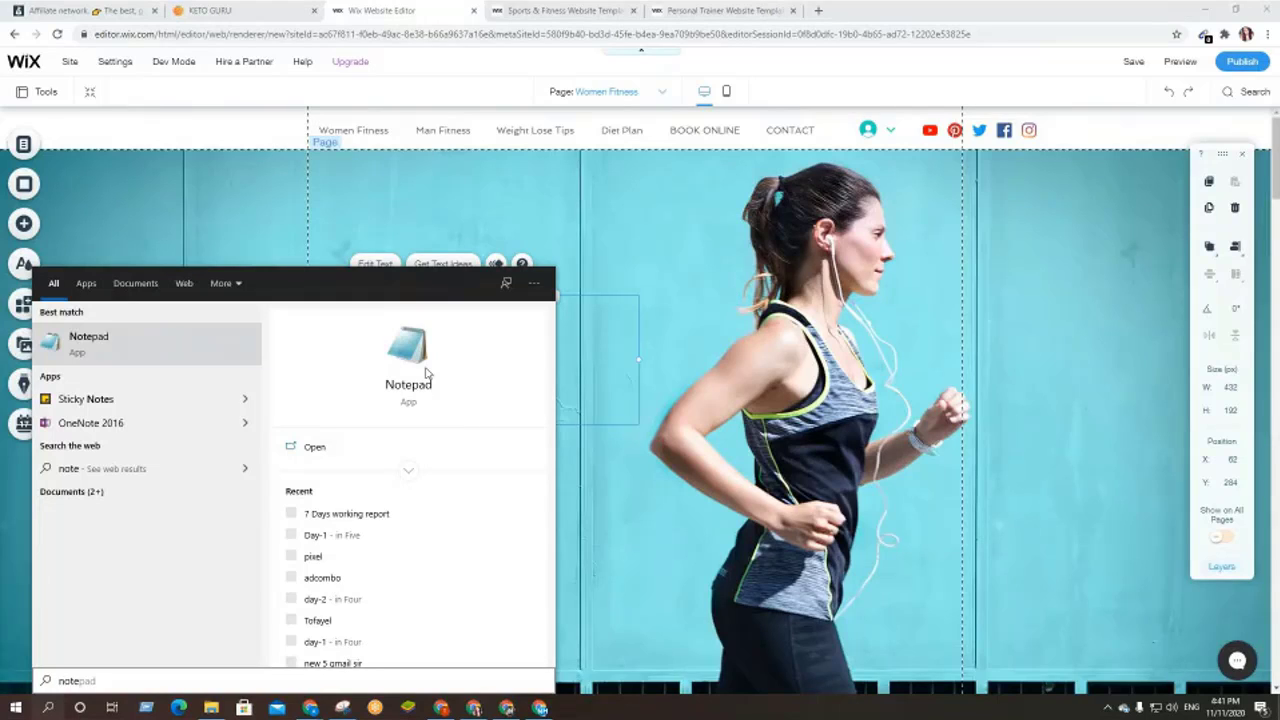
pyautogui.click(425, 372)
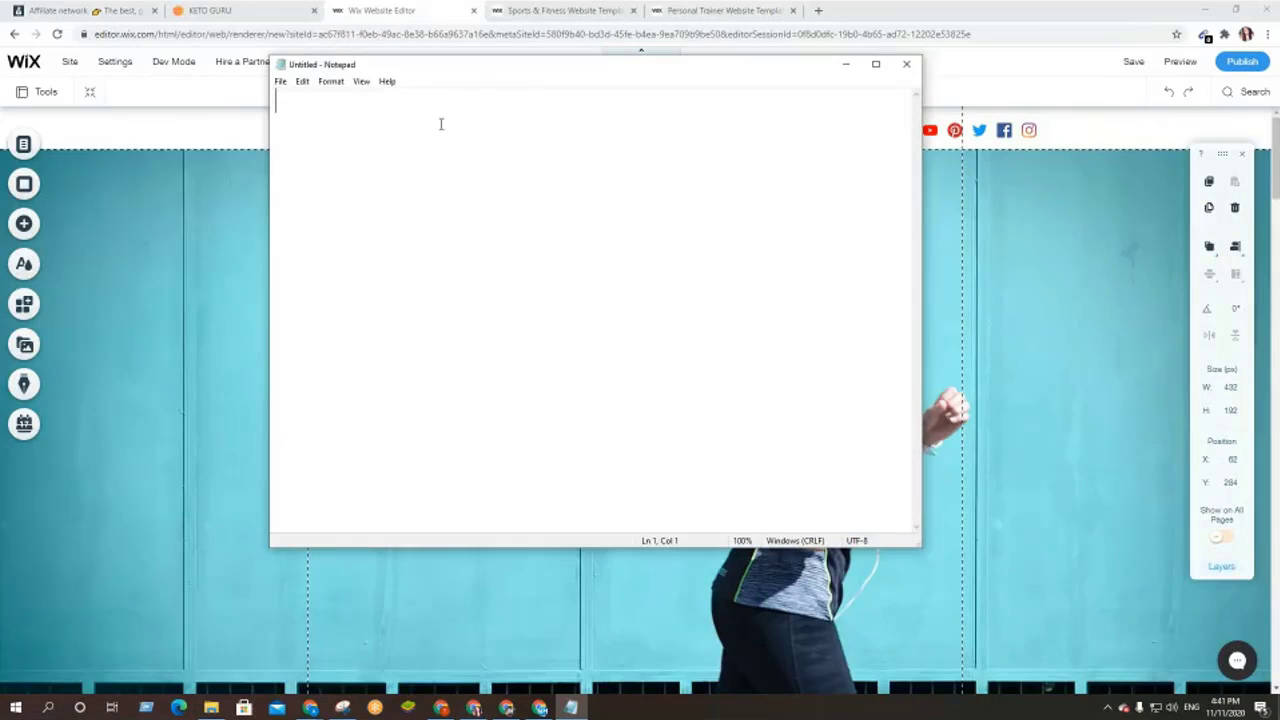
pyautogui.hotkey('ctrl', 'v')
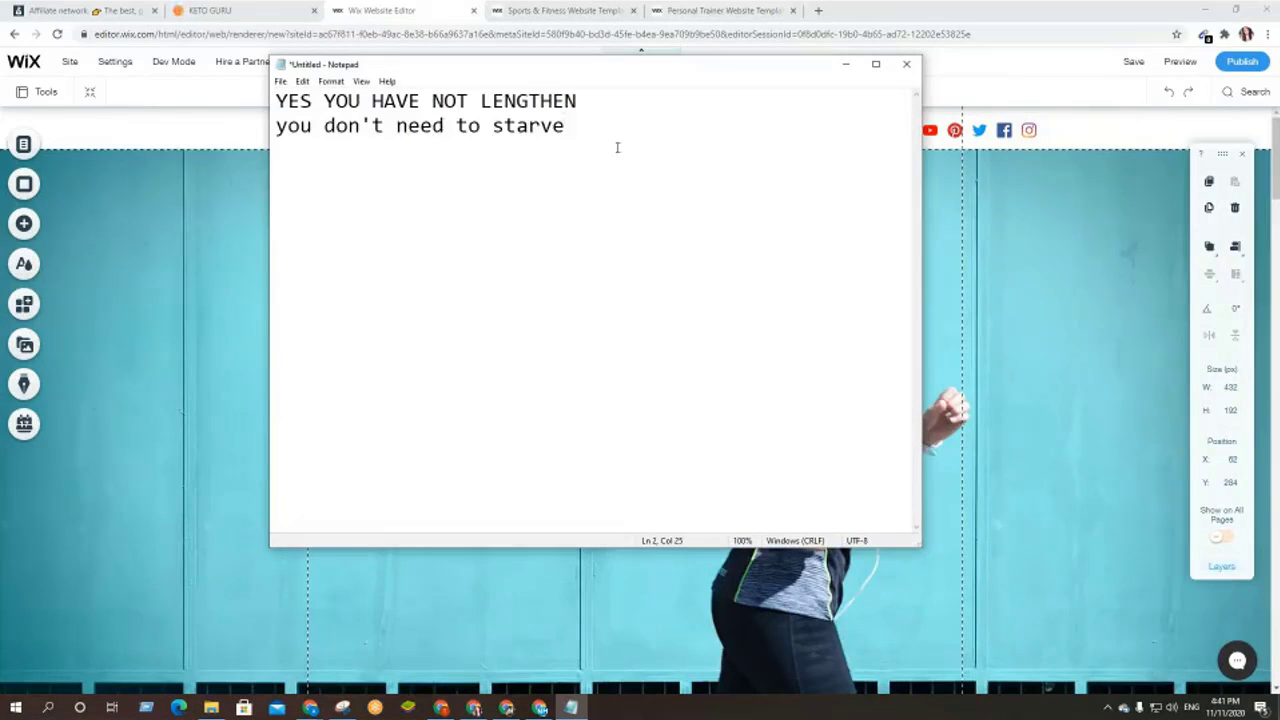
pyautogui.moveTo(555, 130); pyautogui.dragTo(272, 100)
pyautogui.hotkey('ctrl', 'c')
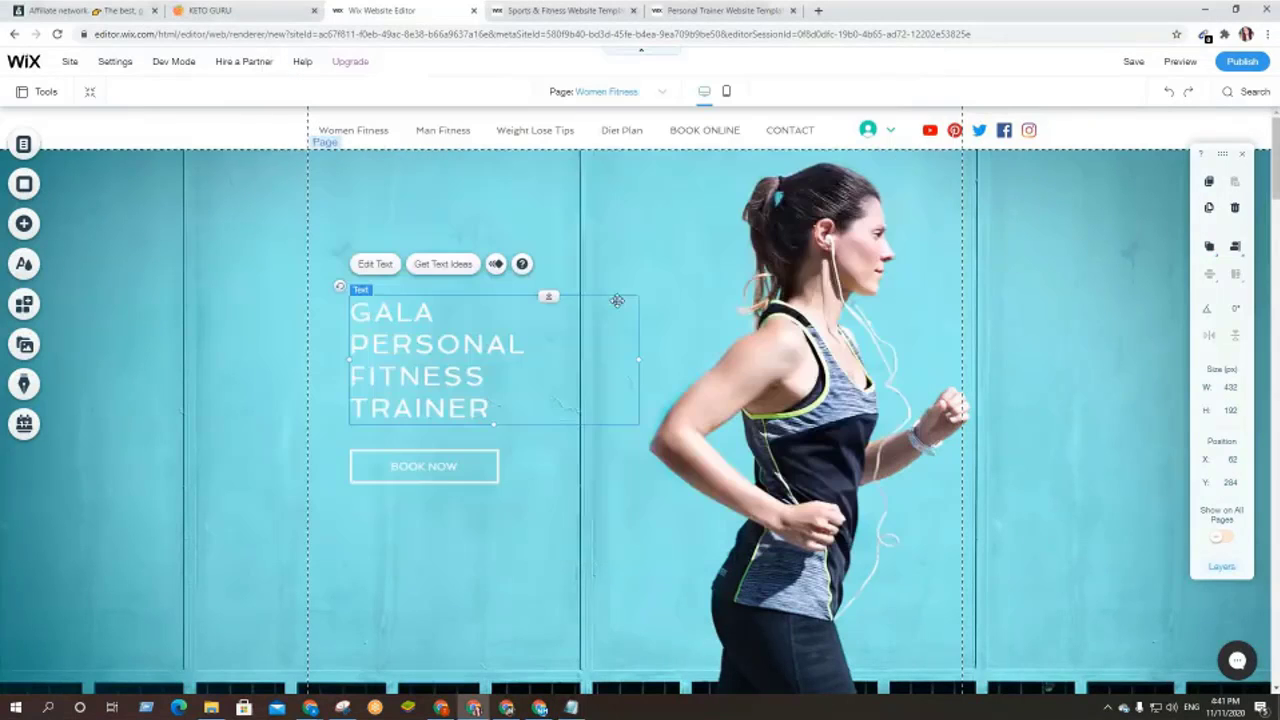
# - Paste the Notepad tagline over the hero heading GALA PERSONAL FITNESS TRAINER
pyautogui.click(846, 64)
pyautogui.doubleClick(452, 345)
pyautogui.click(504, 370)
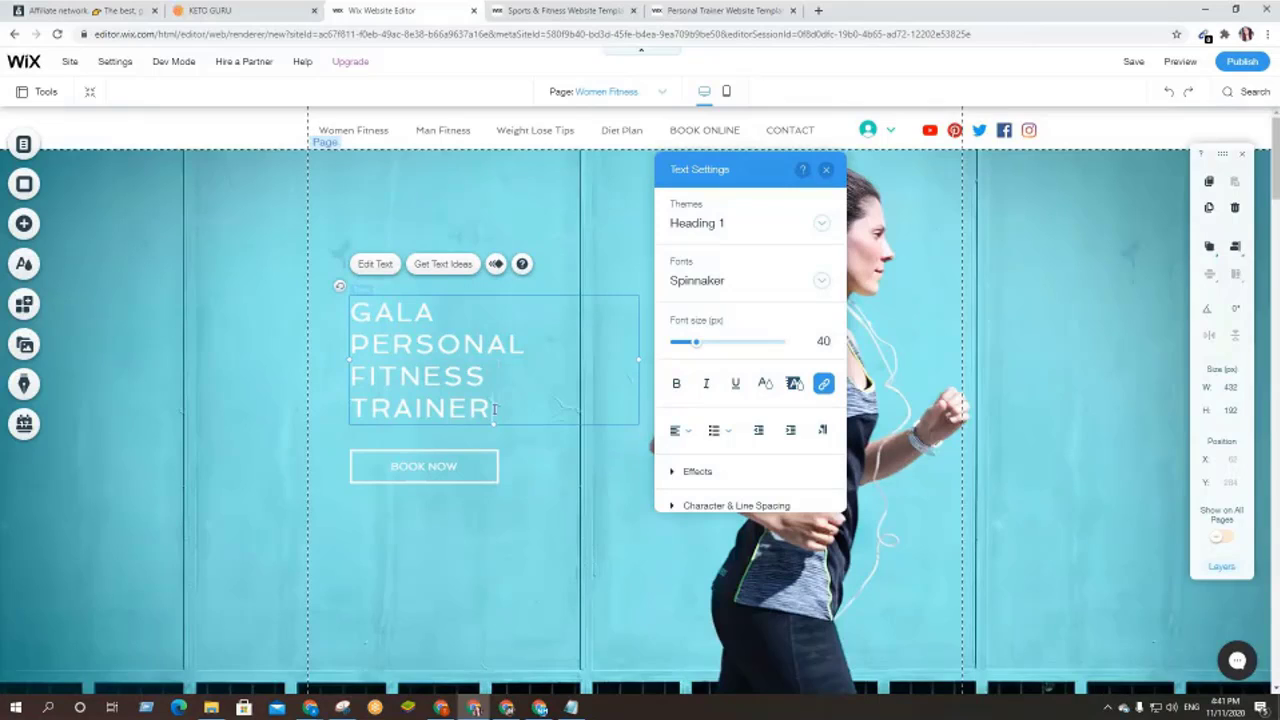
pyautogui.moveTo(493, 410); pyautogui.dragTo(355, 312)
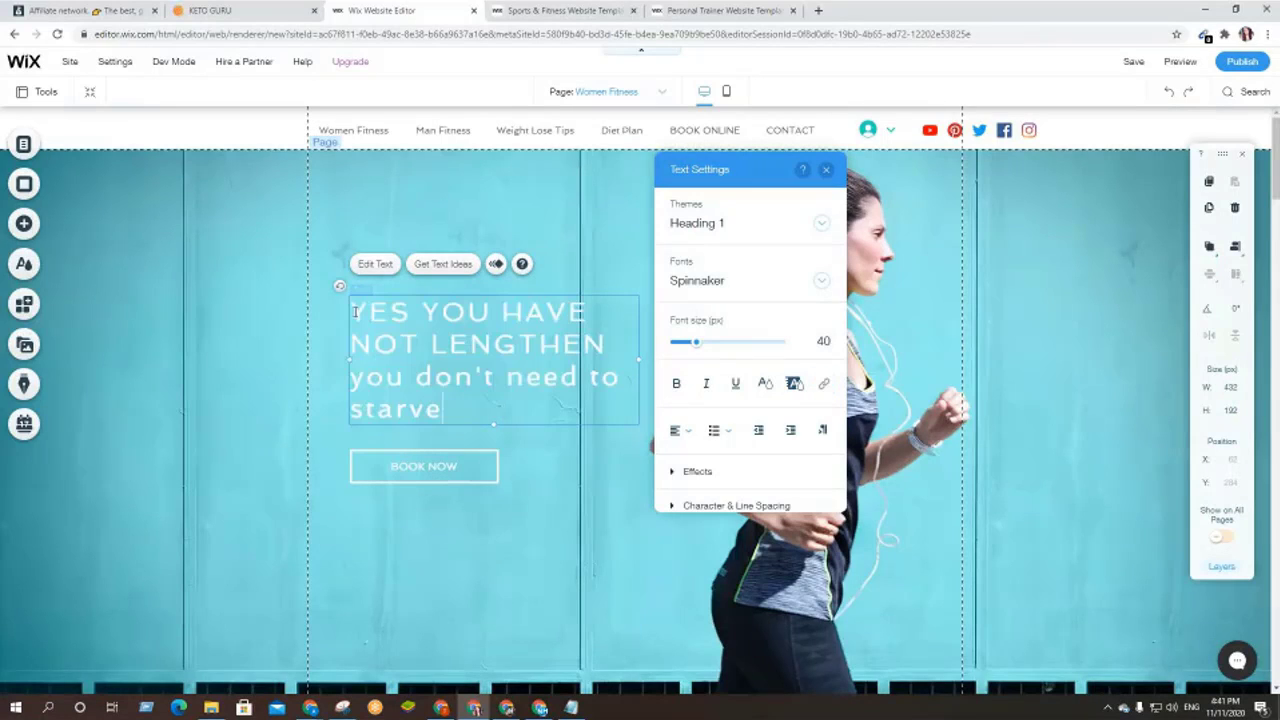
pyautogui.hotkey('ctrl', 'v')
# - Widen the hero heading box slightly and reselect its text to apply a heading style
pyautogui.click(578, 500)
pyautogui.click(630, 378)
pyautogui.moveTo(636, 361)
pyautogui.mouseDown()
pyautogui.moveTo(686, 363)
pyautogui.moveTo(650, 361)
pyautogui.mouseUp()
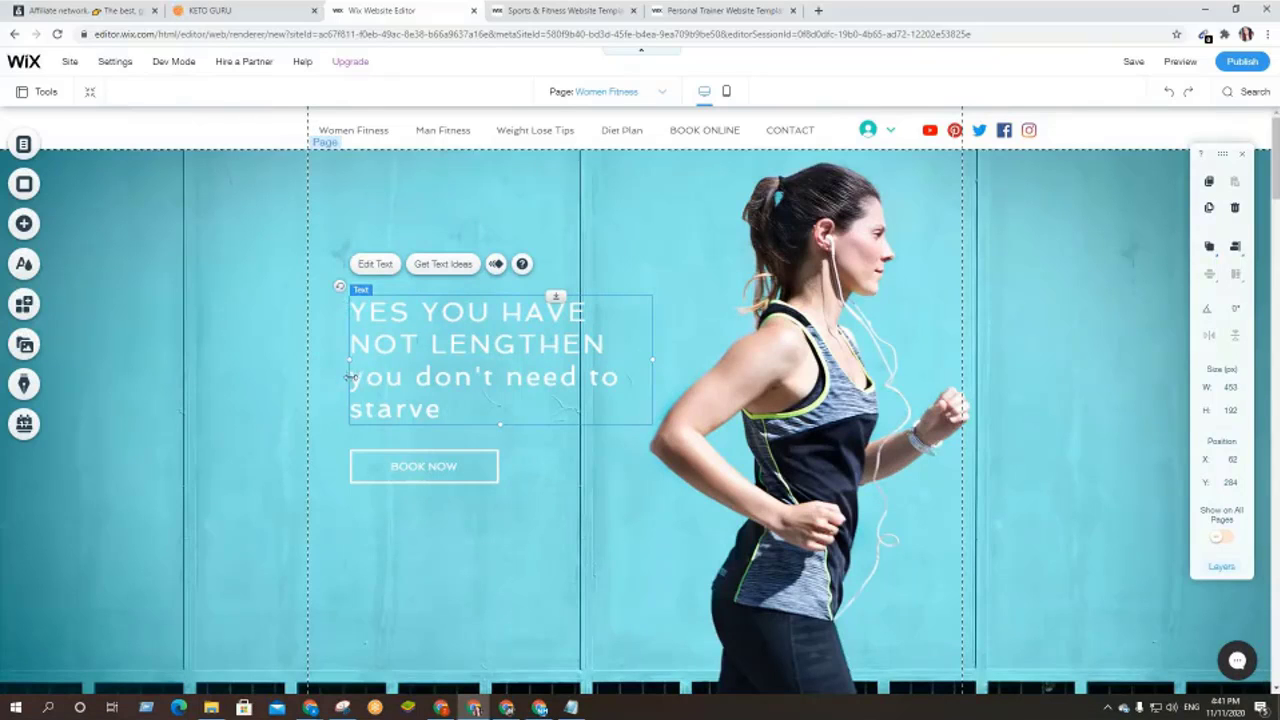
pyautogui.doubleClick(456, 409)
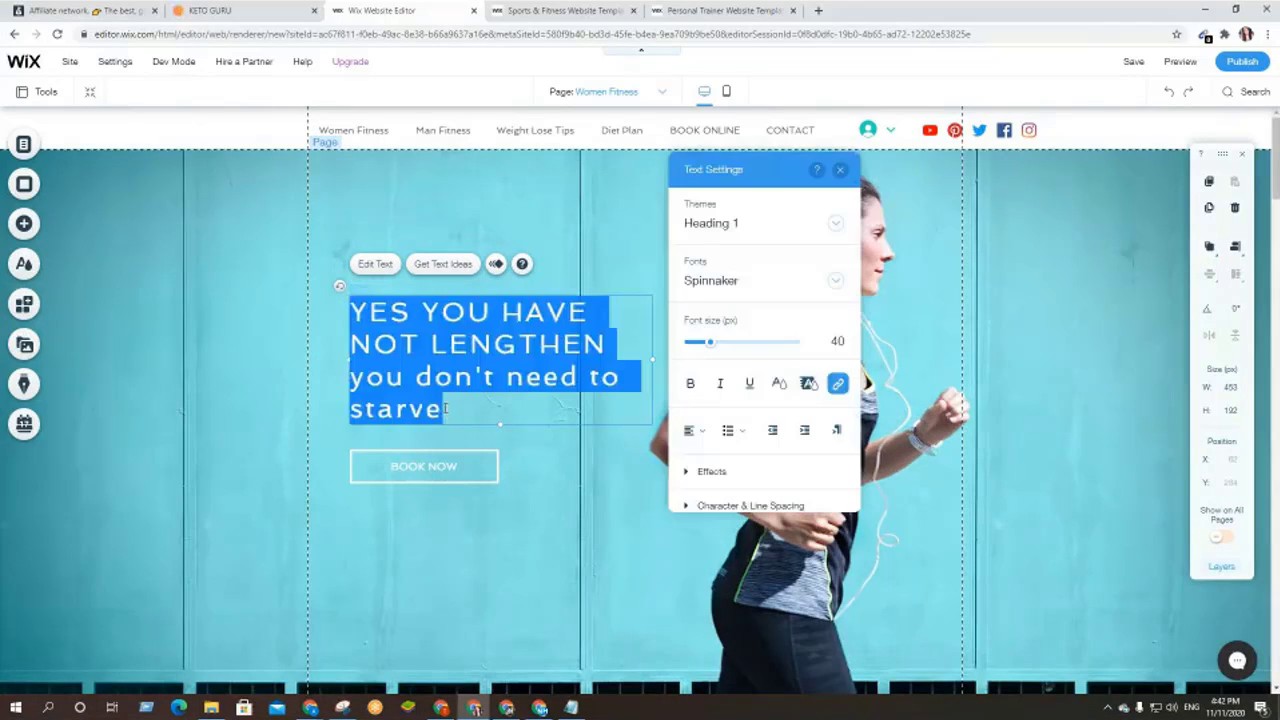
pyautogui.click(445, 408)
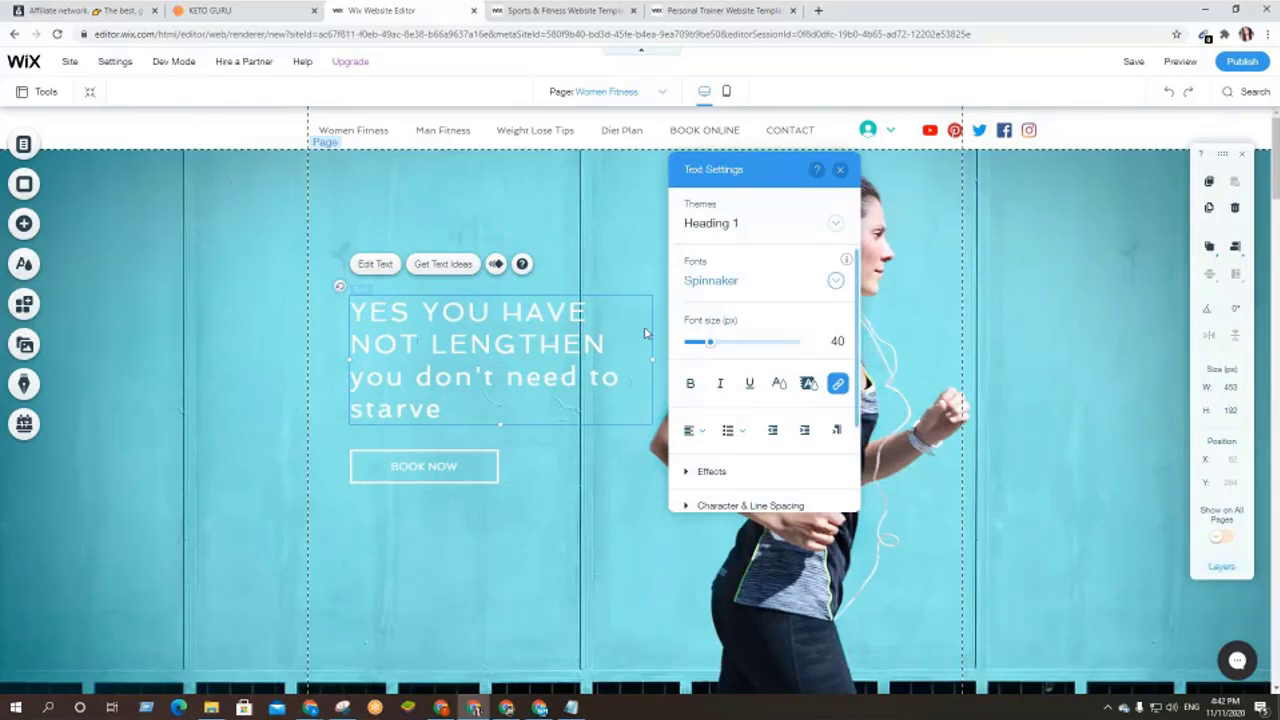
pyautogui.moveTo(443, 409); pyautogui.dragTo(349, 312)
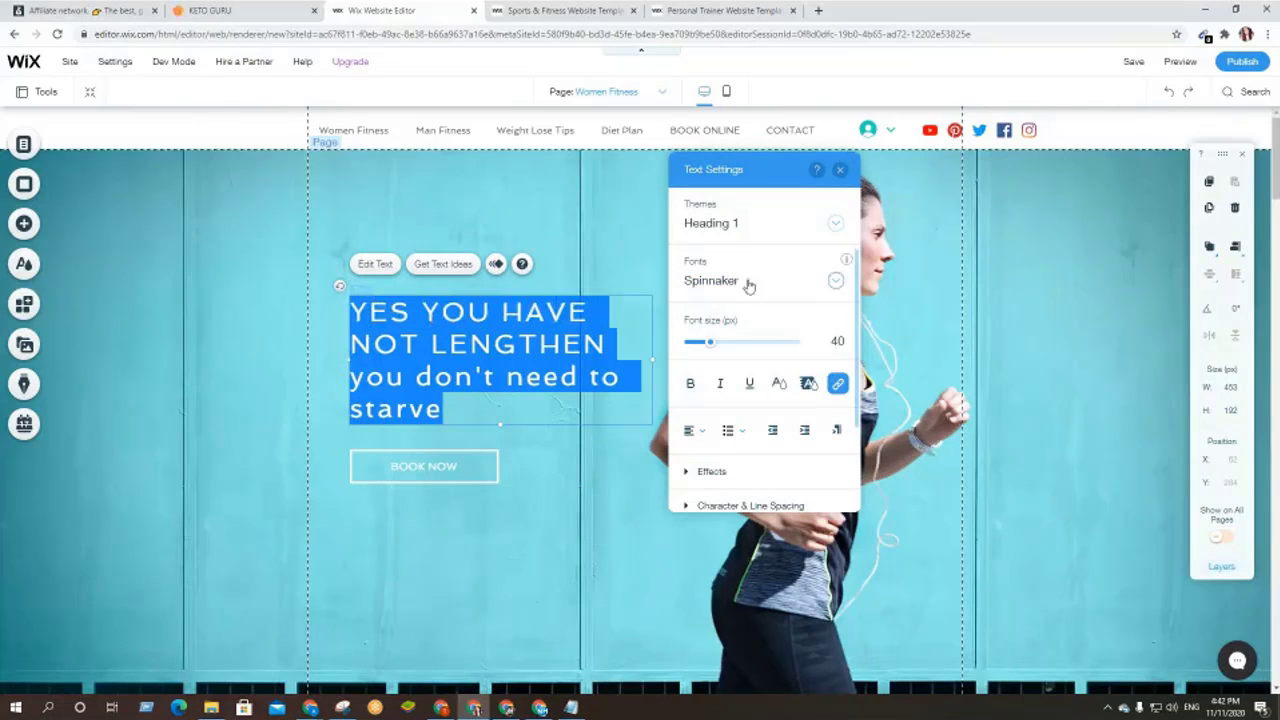
pyautogui.click(835, 223)
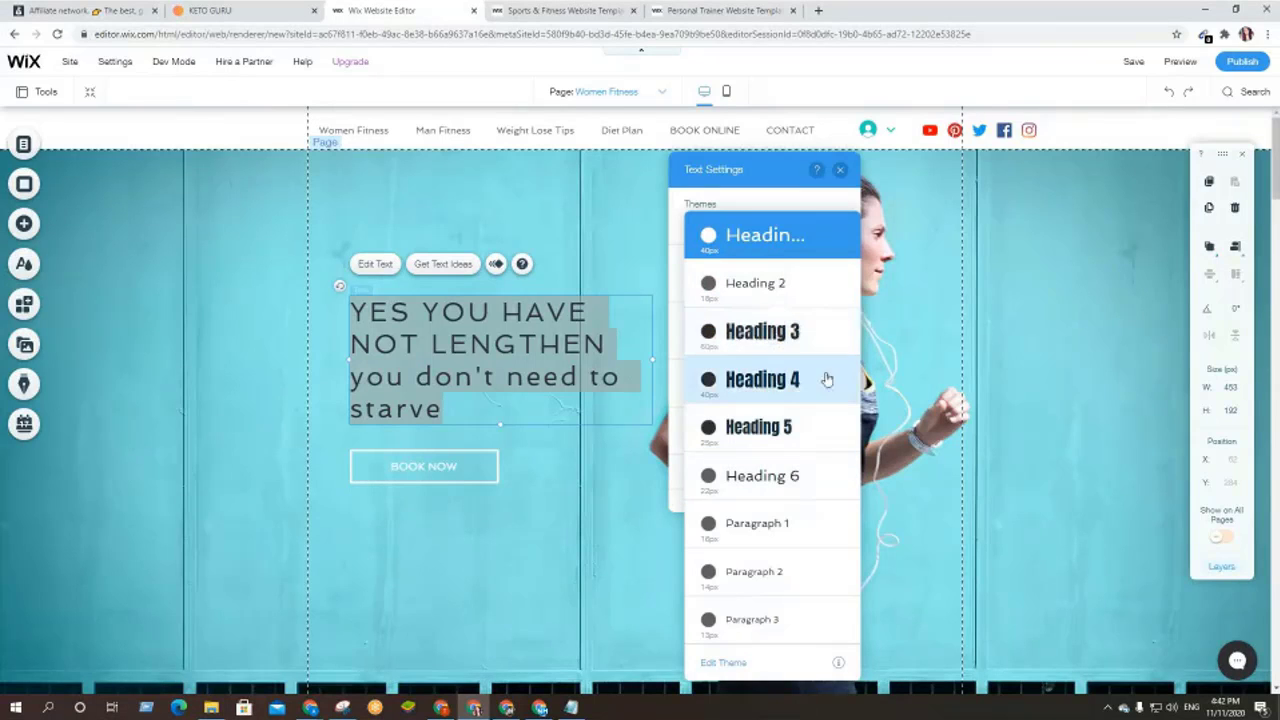
# - Apply the Heading 3 style to the hero heading and widen its box on both sides
pyautogui.click(765, 333)
pyautogui.click(525, 382)
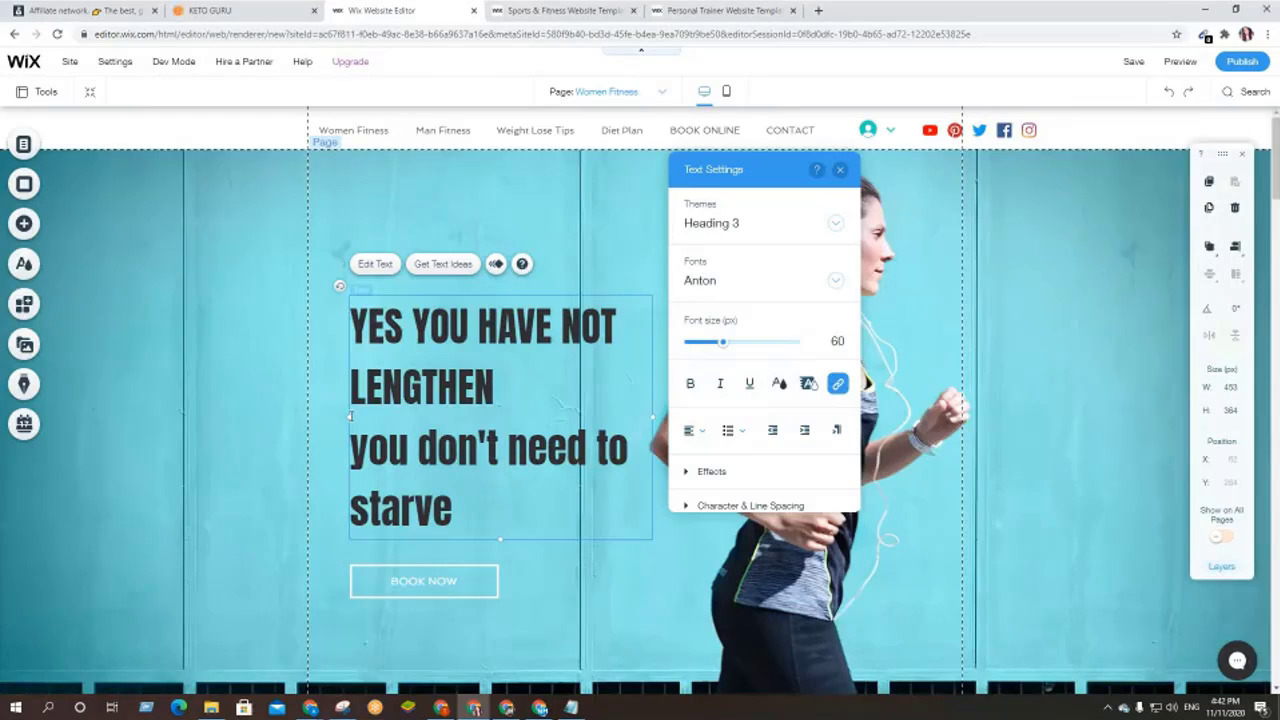
pyautogui.moveTo(350, 416); pyautogui.dragTo(324, 418)
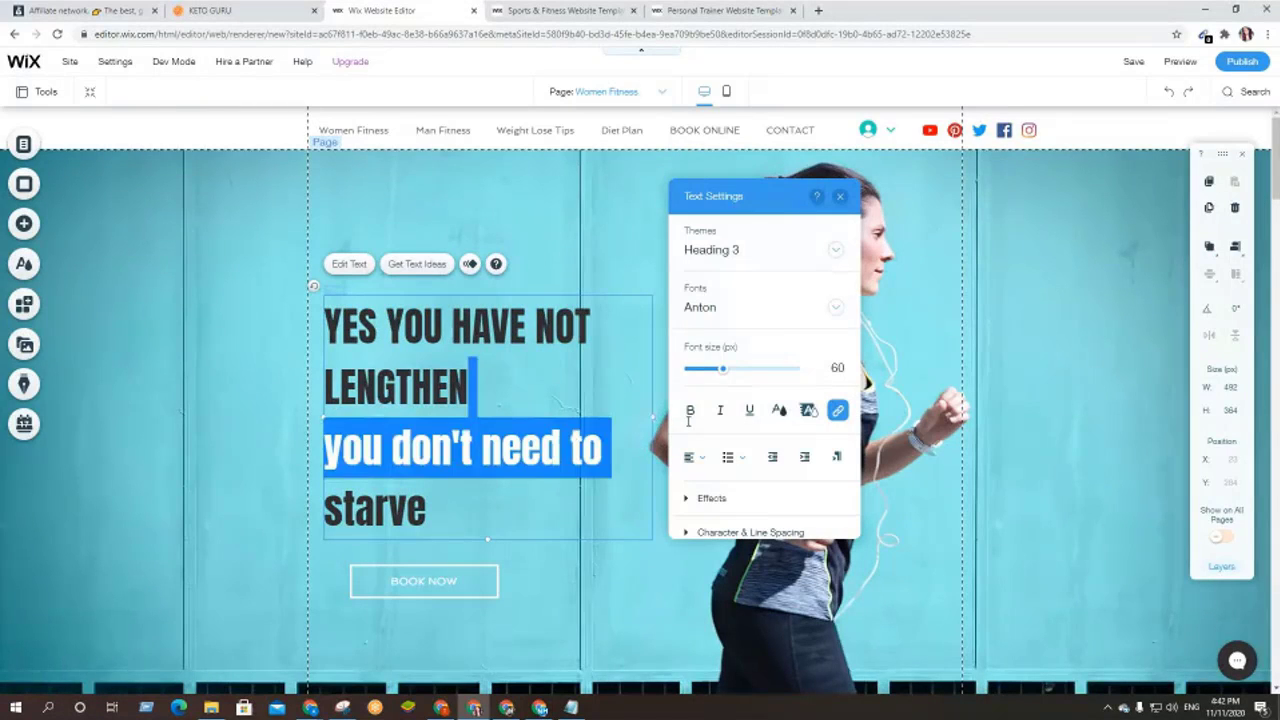
pyautogui.moveTo(655, 417); pyautogui.dragTo(685, 420)
# - Try bold and a larger font size on the heading text, then remove the bold
pyautogui.tripleClick(627, 434)
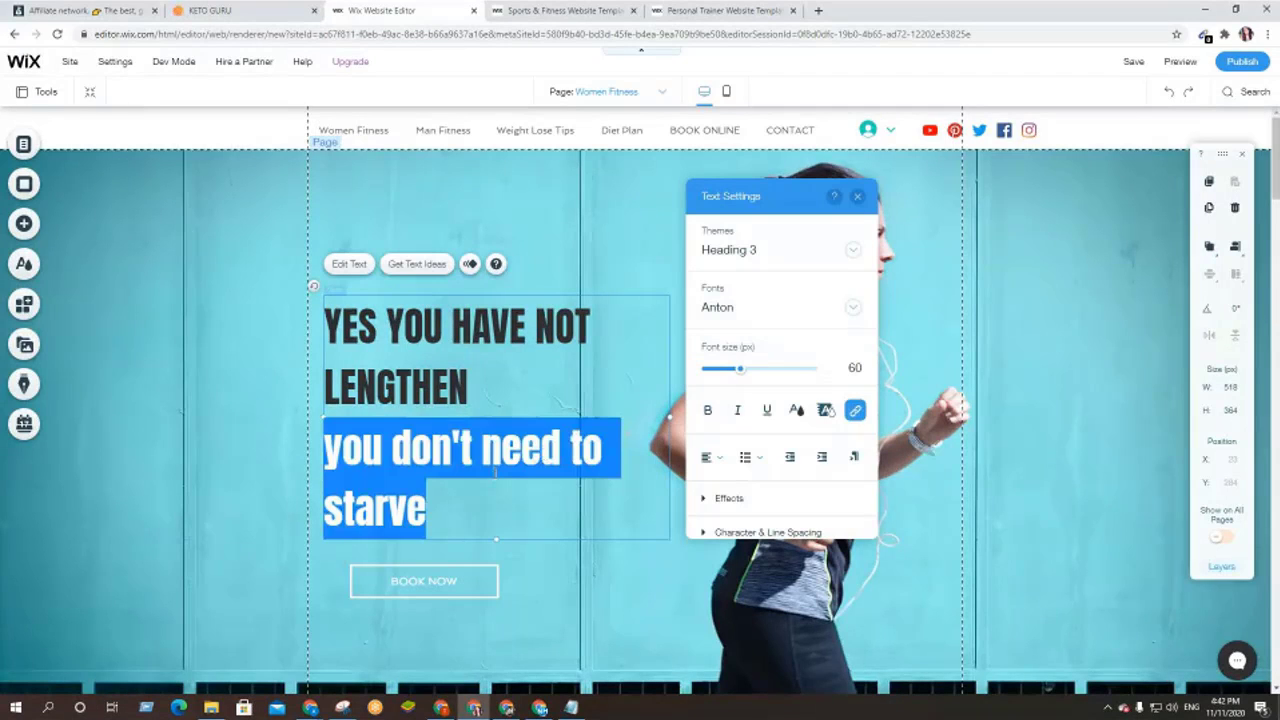
pyautogui.moveTo(427, 510); pyautogui.dragTo(331, 340)
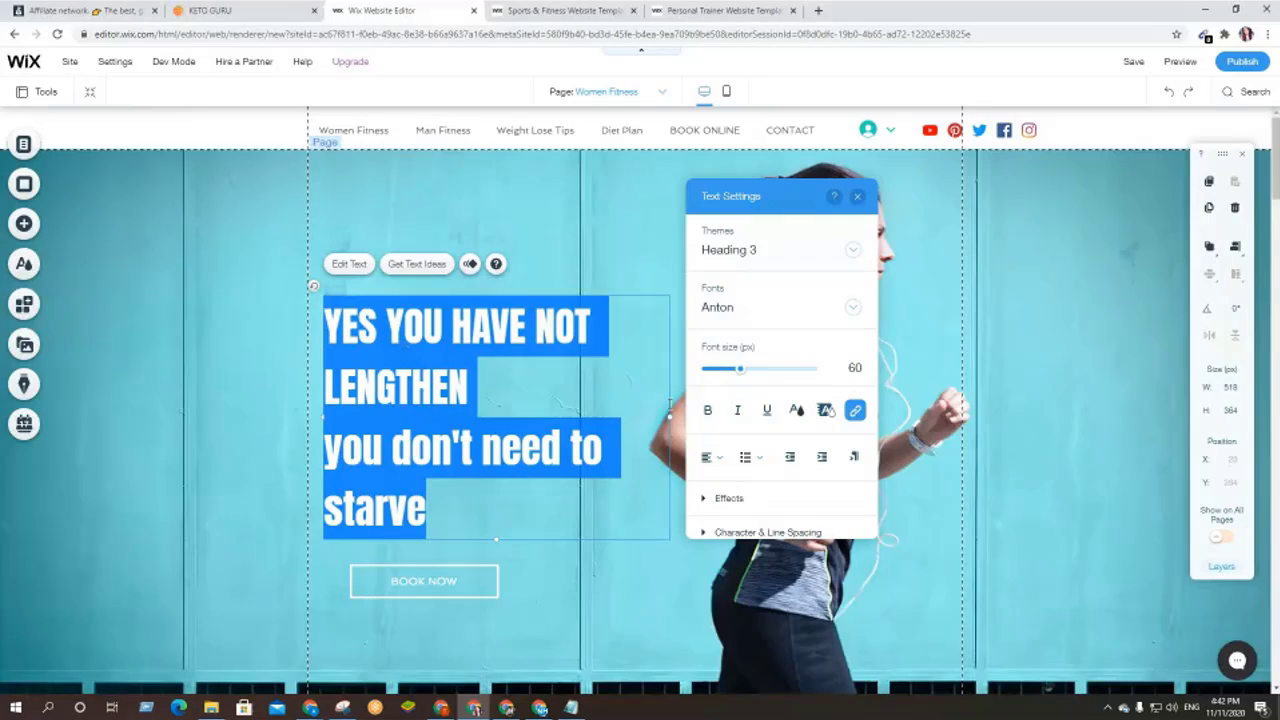
pyautogui.click(710, 411)
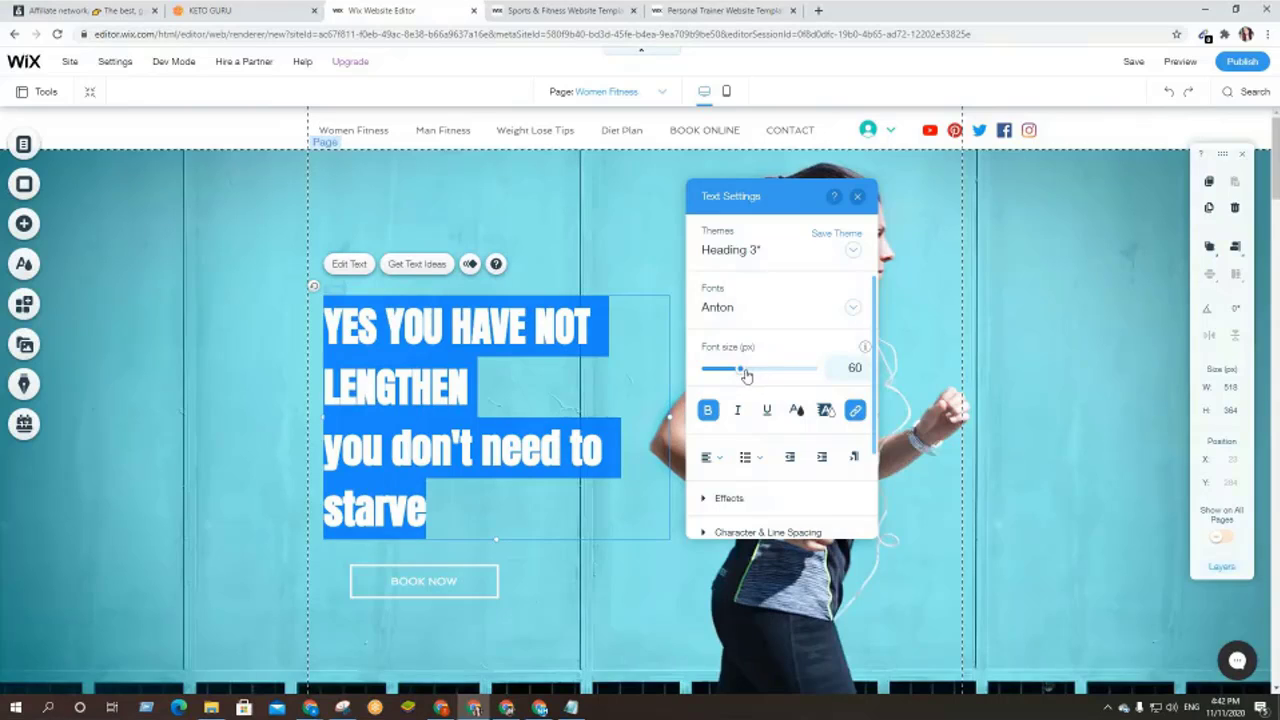
pyautogui.moveTo(742, 372)
pyautogui.mouseDown()
pyautogui.moveTo(757, 374)
pyautogui.moveTo(738, 373)
pyautogui.mouseUp()
pyautogui.click(547, 384)
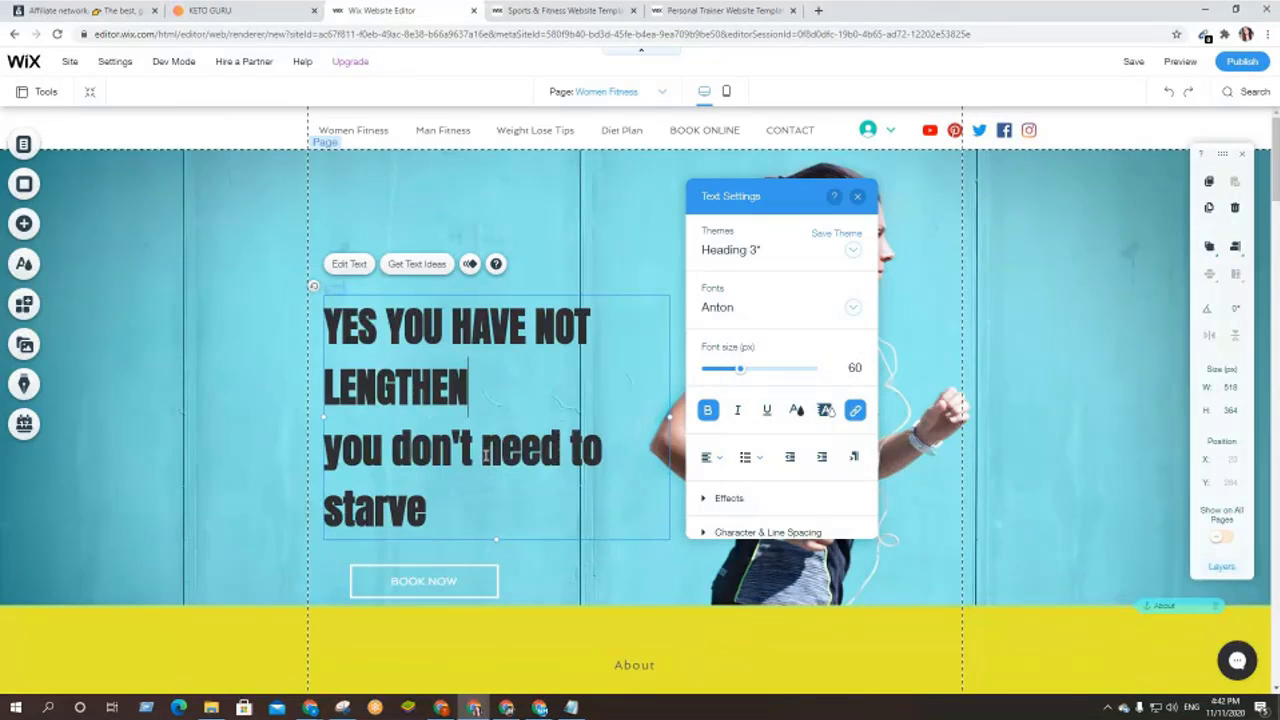
pyautogui.moveTo(430, 512); pyautogui.dragTo(324, 330)
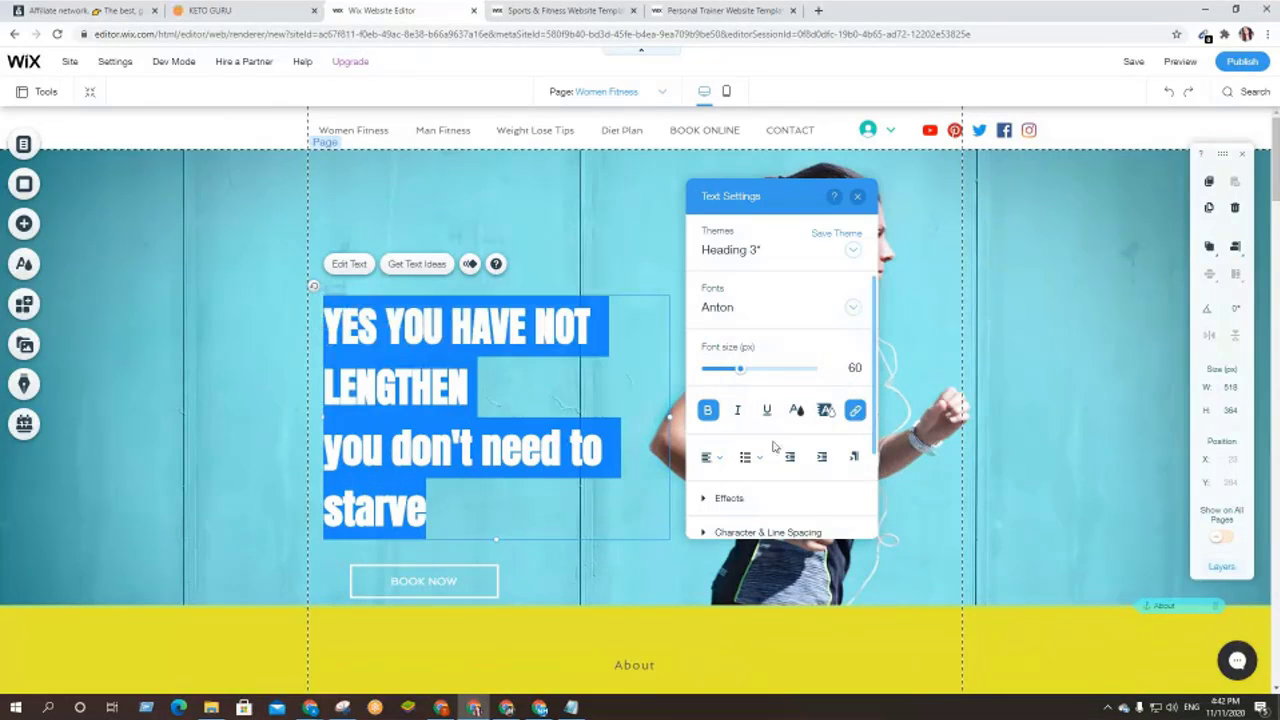
pyautogui.click(707, 410)
# - Centre-align the heading text and move the heading higher in the hero
pyautogui.click(494, 456)
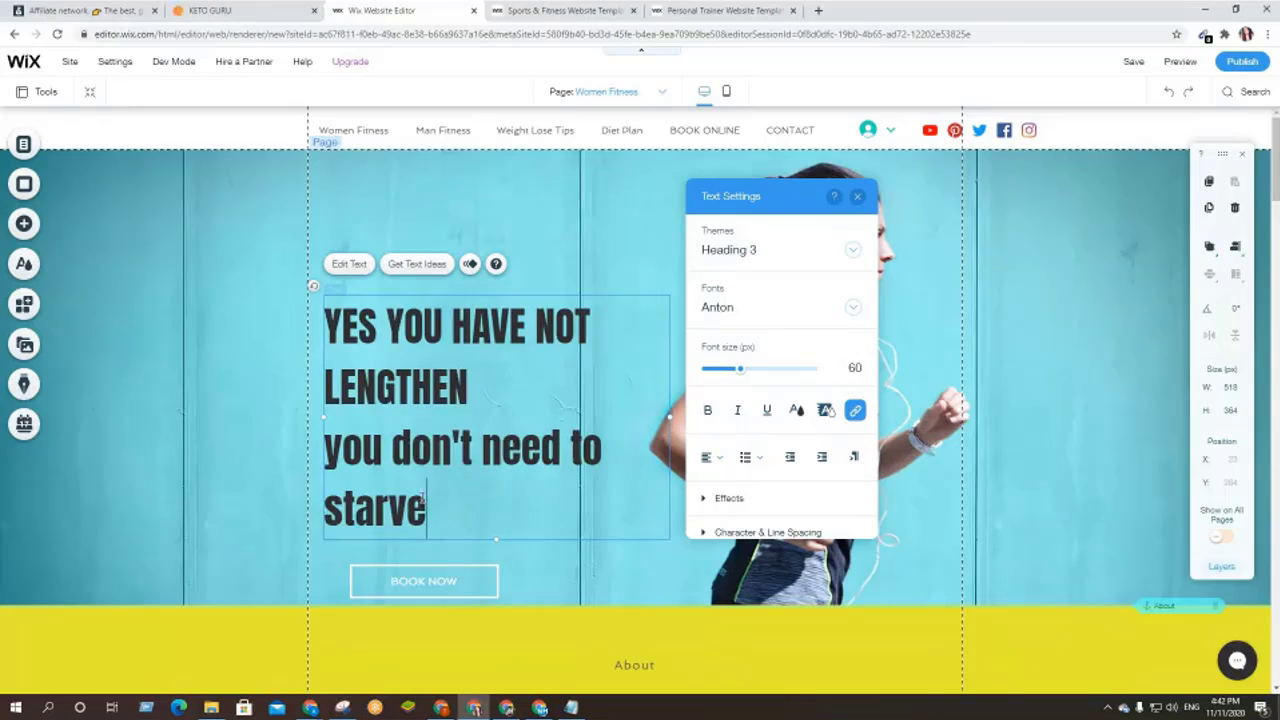
pyautogui.moveTo(426, 510); pyautogui.dragTo(334, 322)
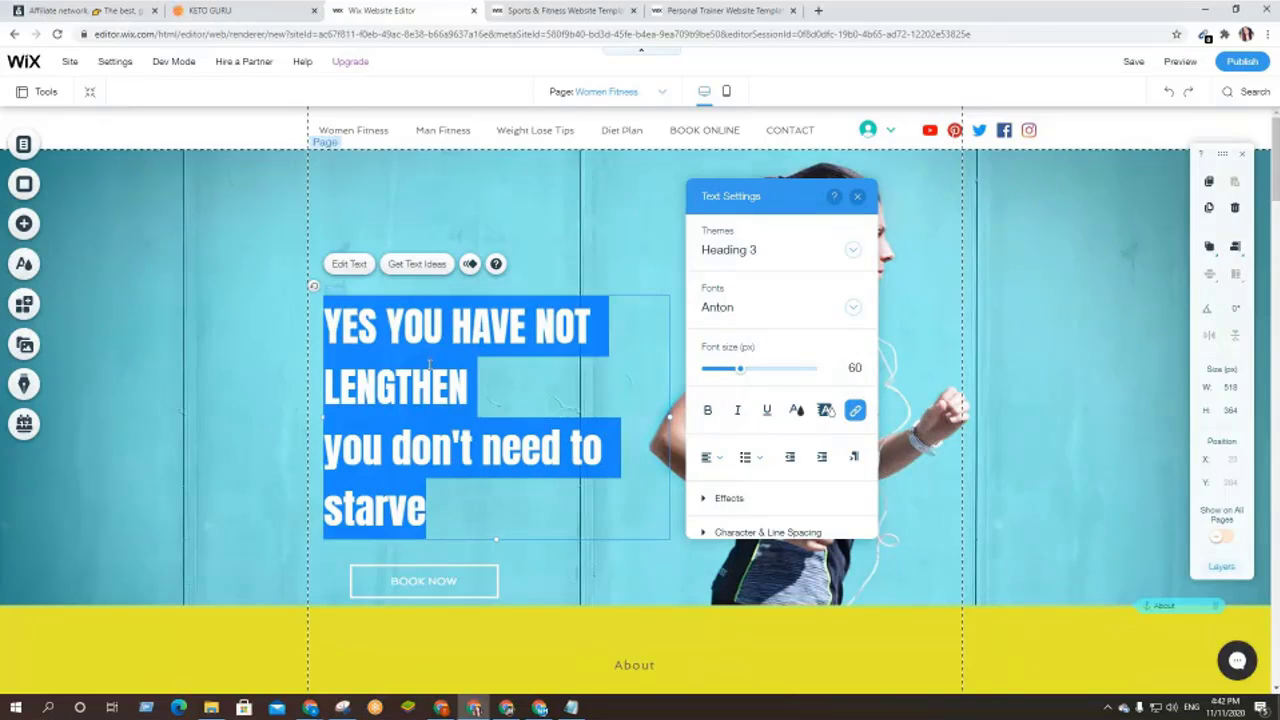
pyautogui.click(716, 461)
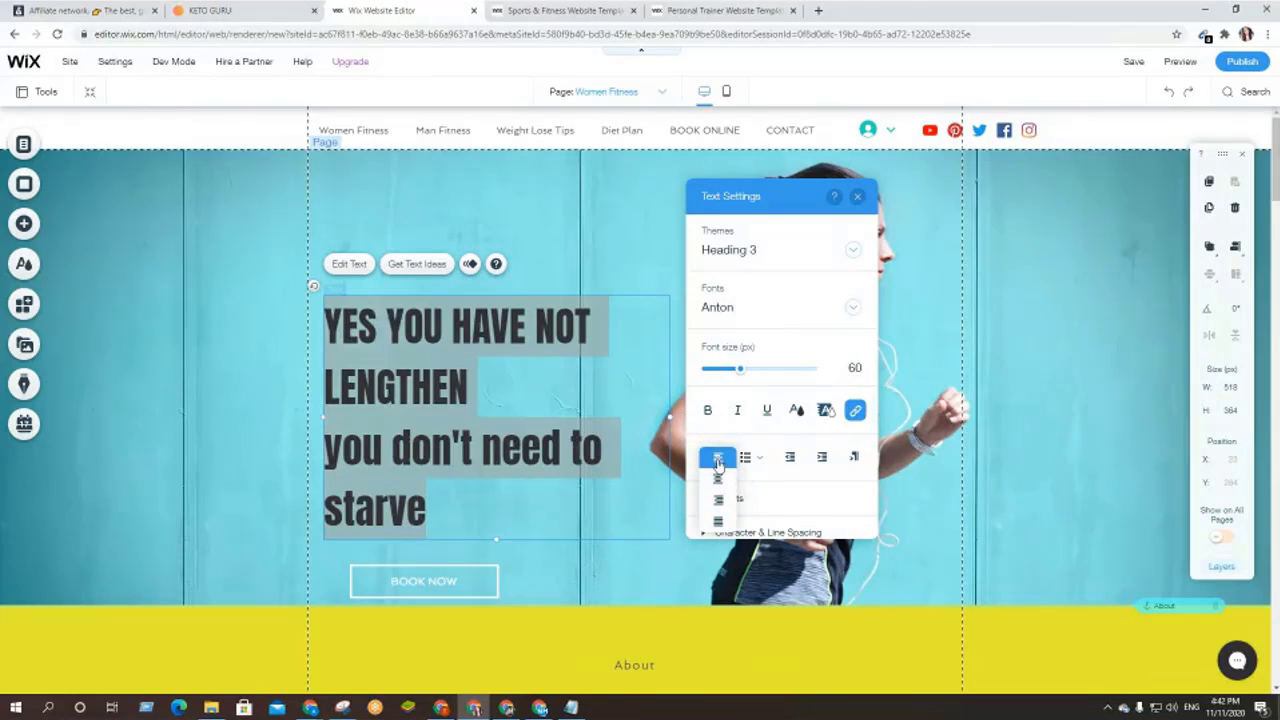
pyautogui.click(716, 487)
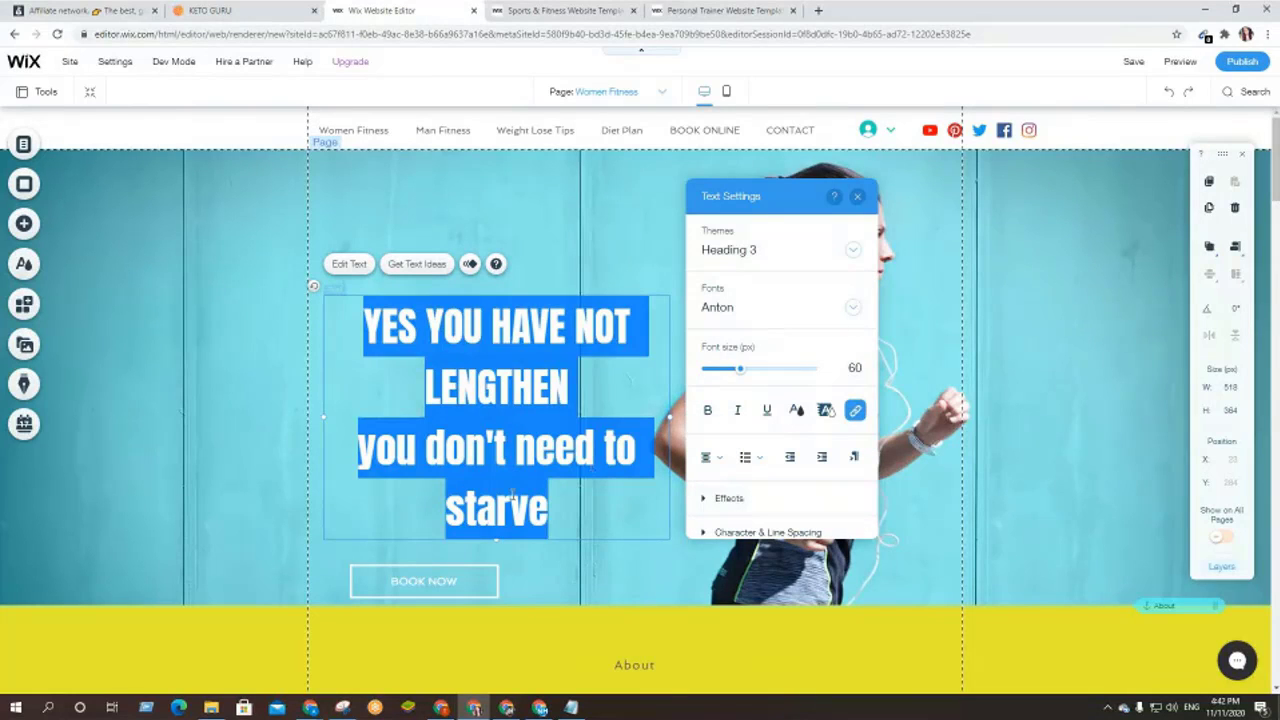
pyautogui.click(550, 500)
pyautogui.click(560, 243)
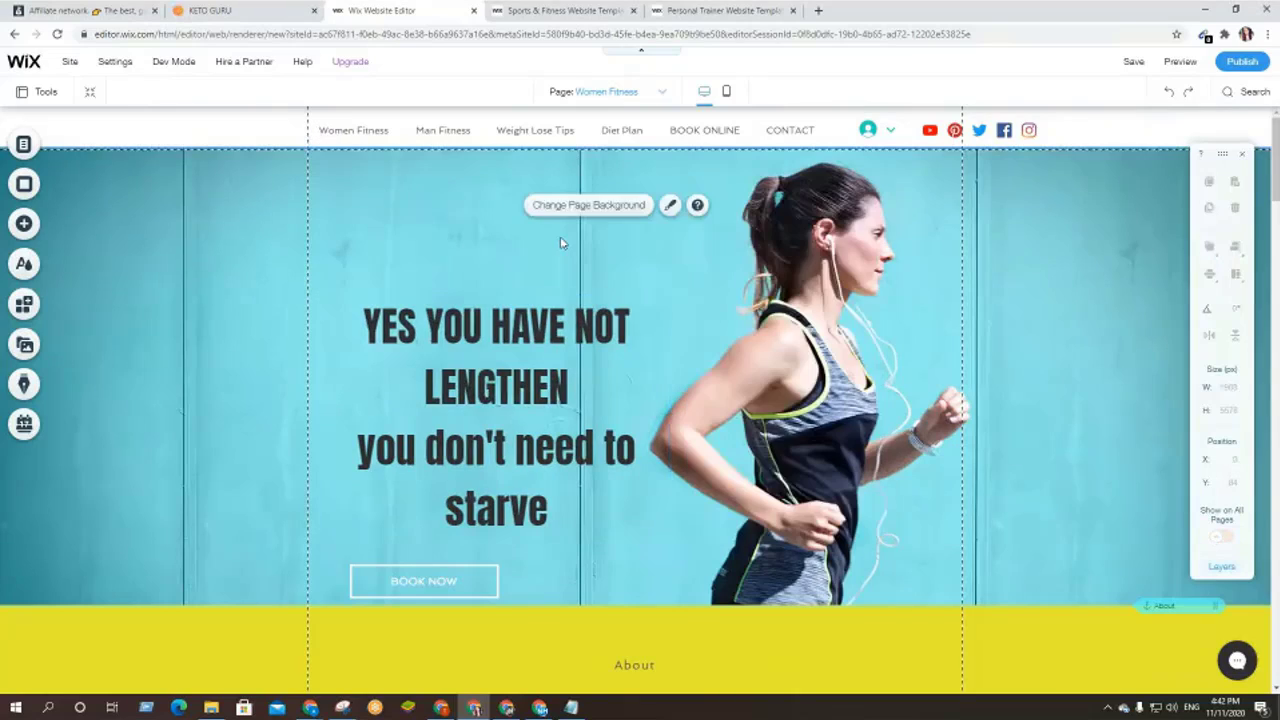
pyautogui.moveTo(496, 398); pyautogui.dragTo(482, 356)
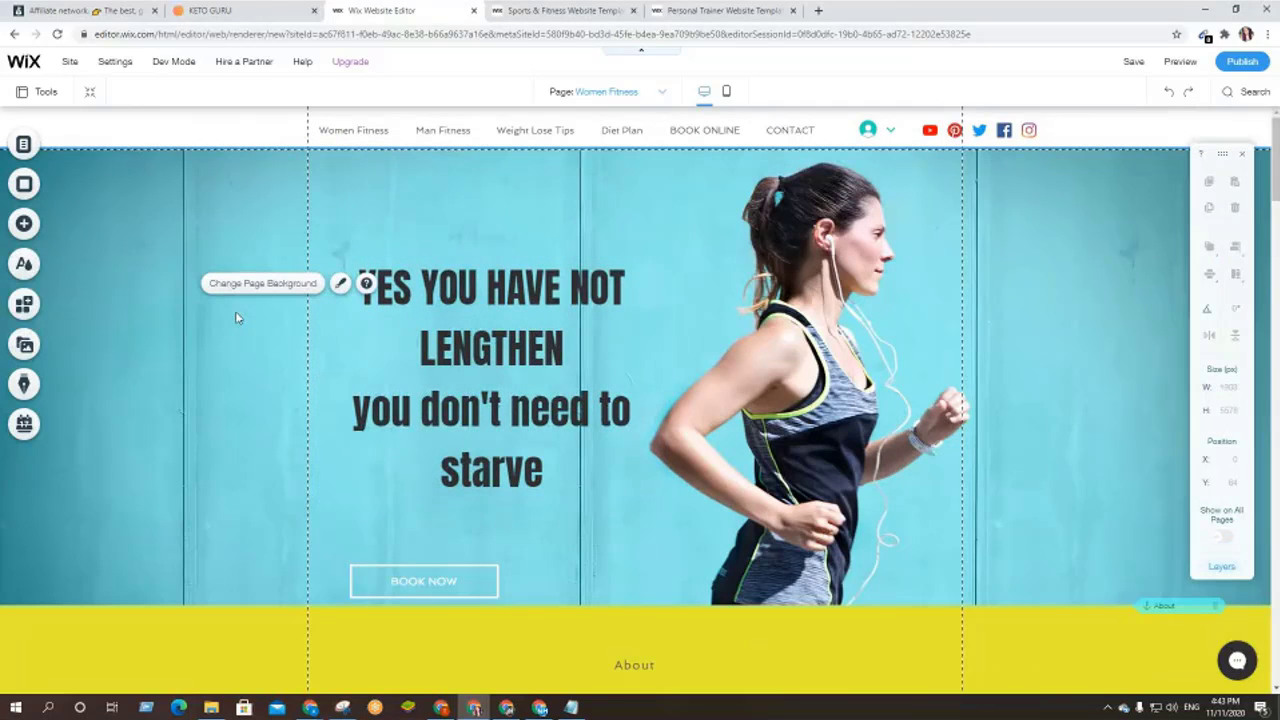
# - Remove the link from the heading text
pyautogui.doubleClick(536, 395)
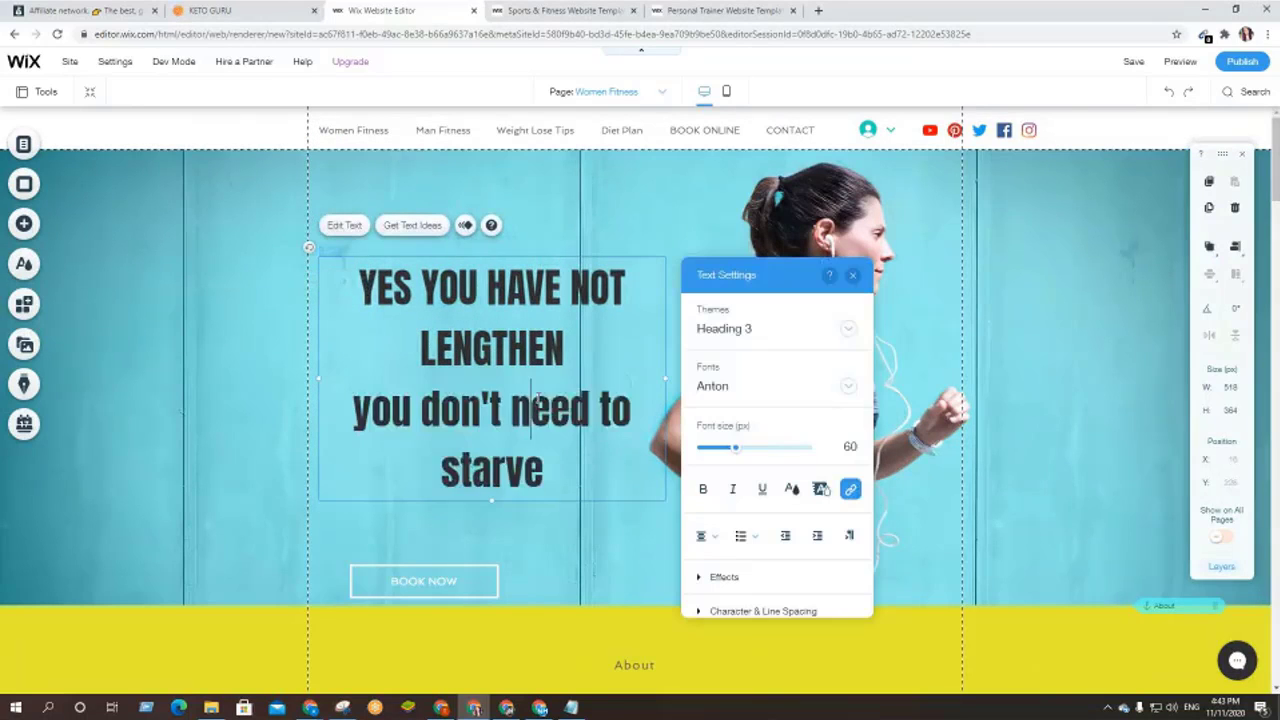
pyautogui.moveTo(556, 474); pyautogui.dragTo(337, 282)
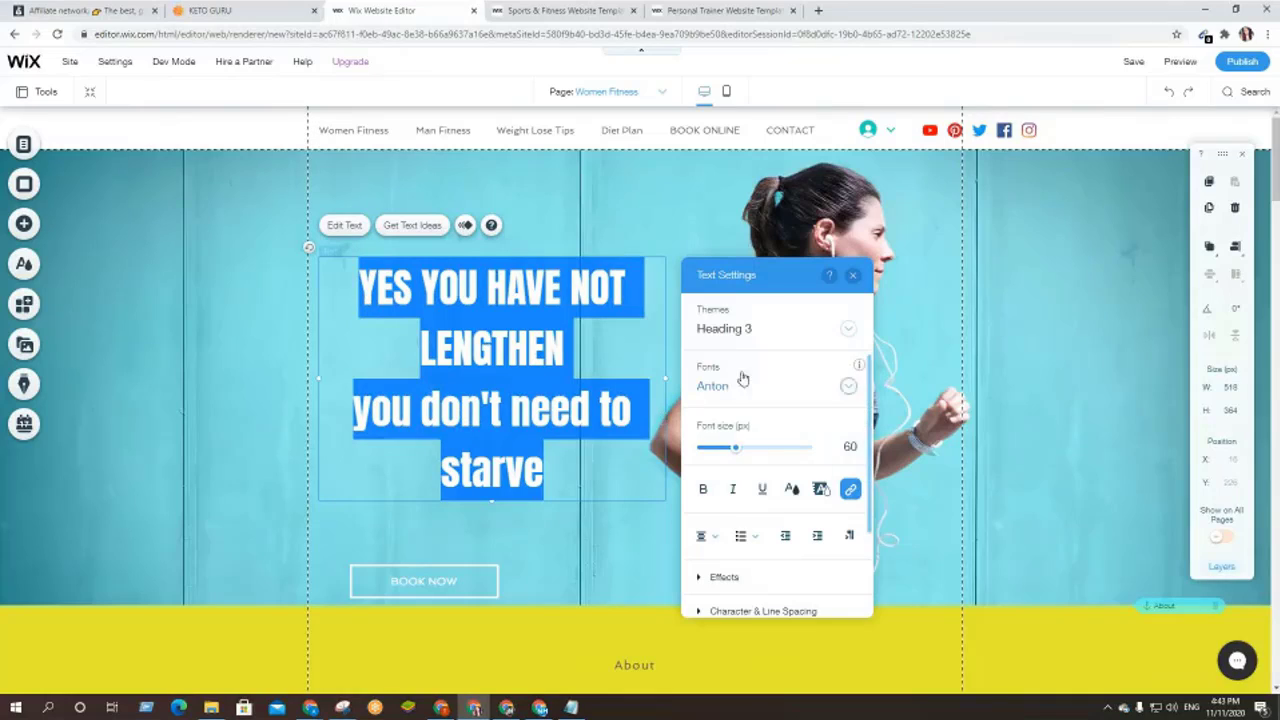
pyautogui.click(853, 490)
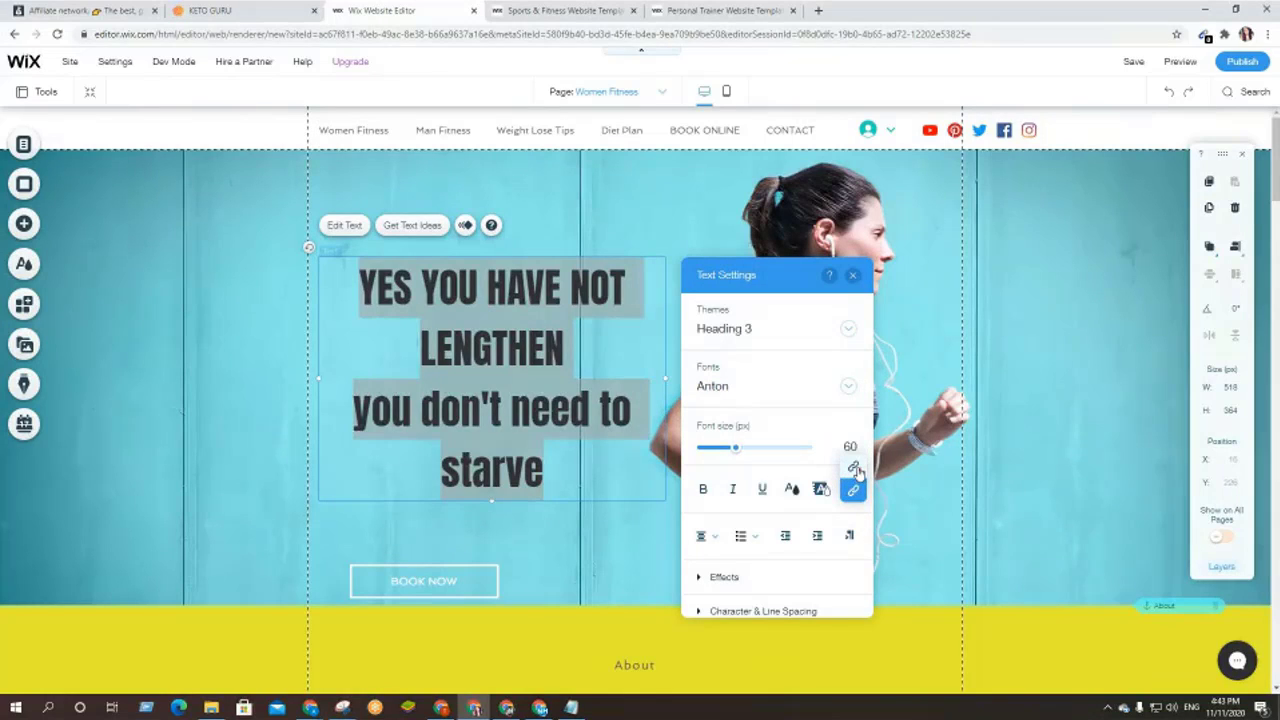
pyautogui.click(856, 470)
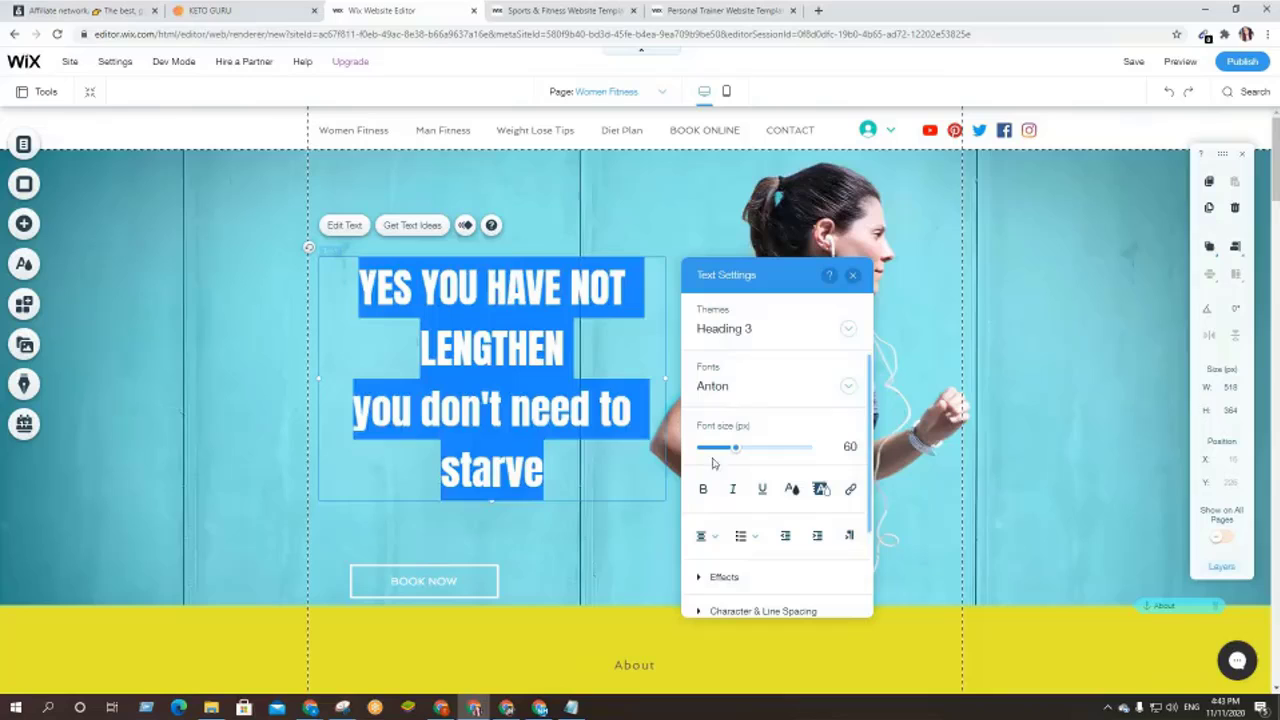
pyautogui.click(576, 449)
pyautogui.click(511, 381)
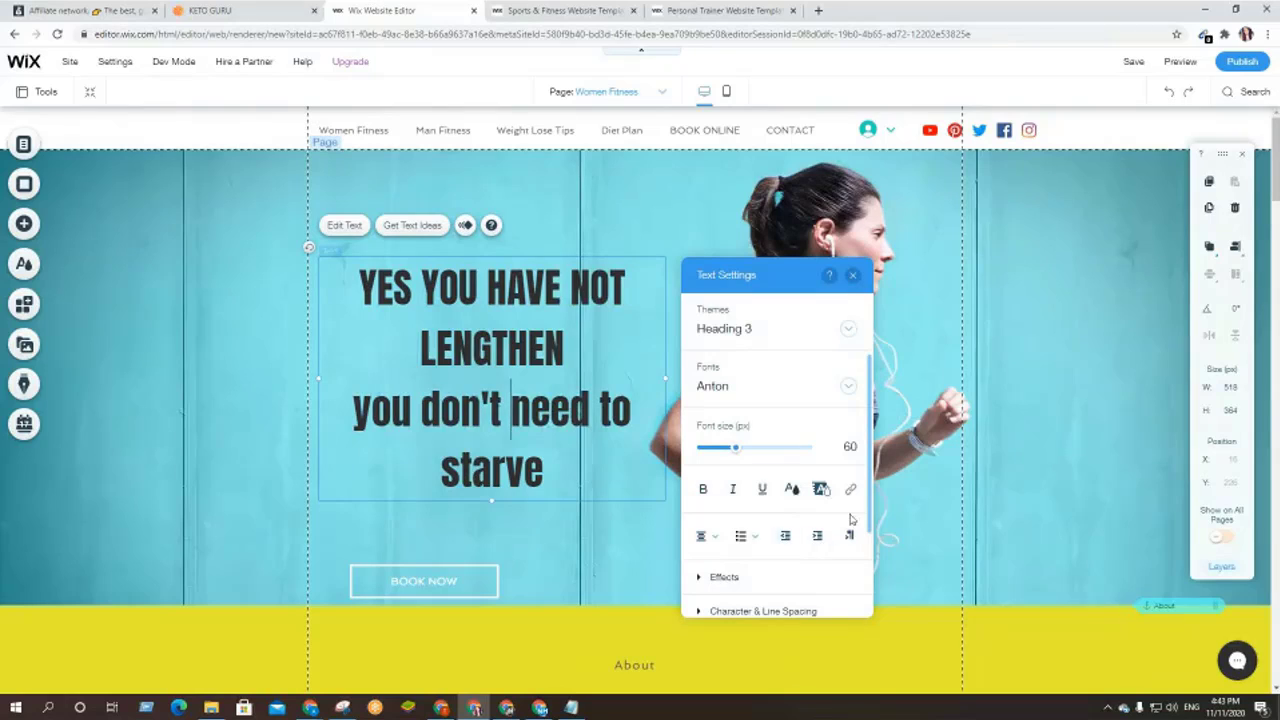
# - Move the BOOK NOW button up directly beneath the heading
pyautogui.scroll(-2, 822, 505)
pyautogui.click(530, 508)
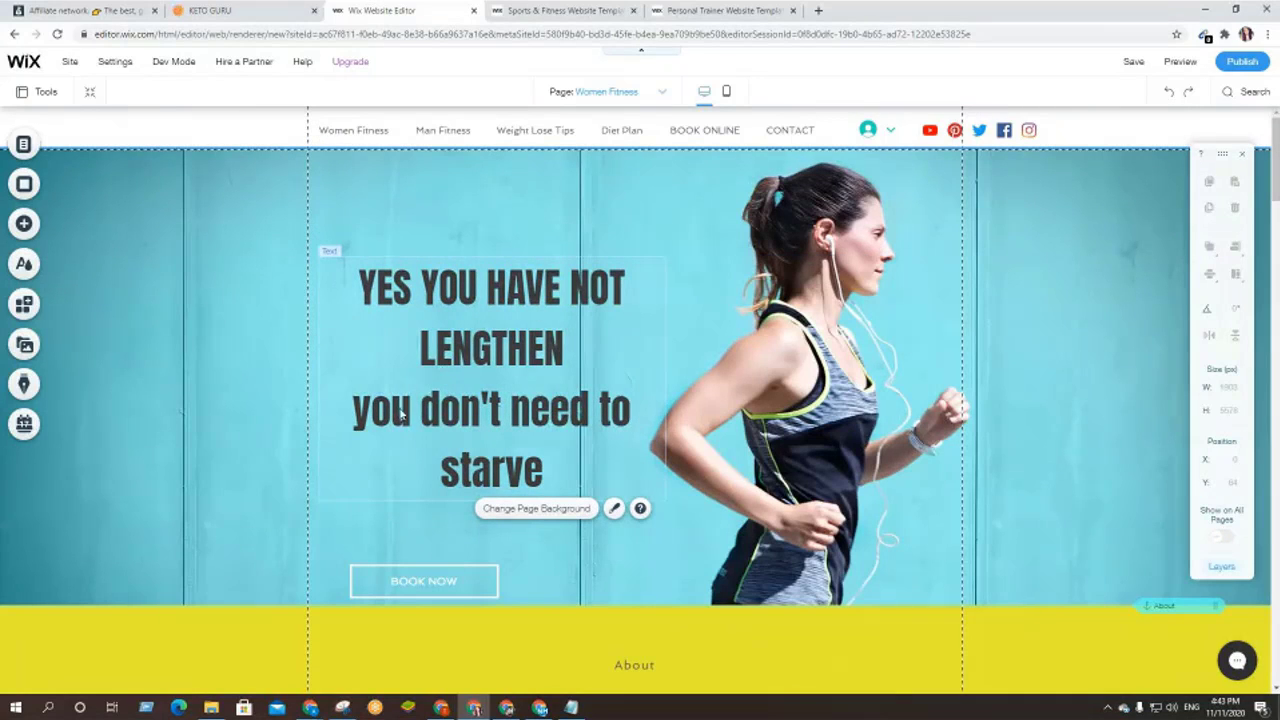
pyautogui.moveTo(410, 586); pyautogui.dragTo(459, 547)
# - Change the BOOK NOW button's label to 'See More'
pyautogui.click(241, 486)
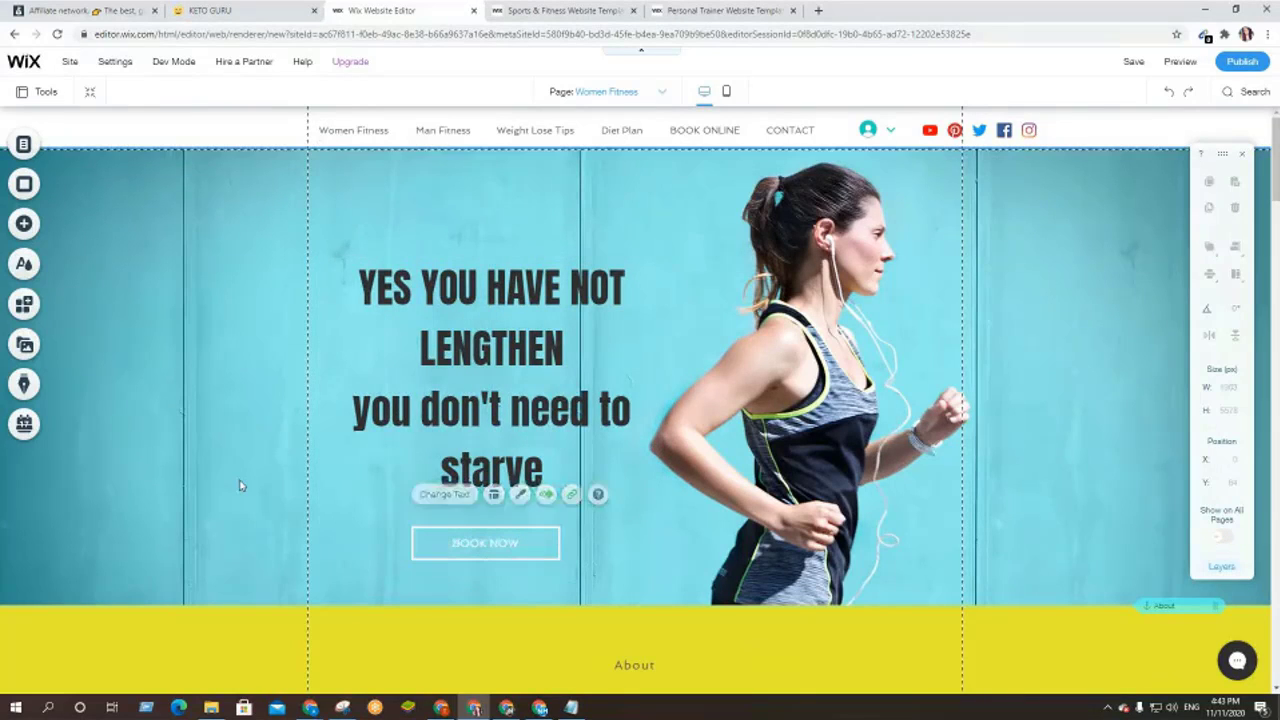
pyautogui.doubleClick(483, 545)
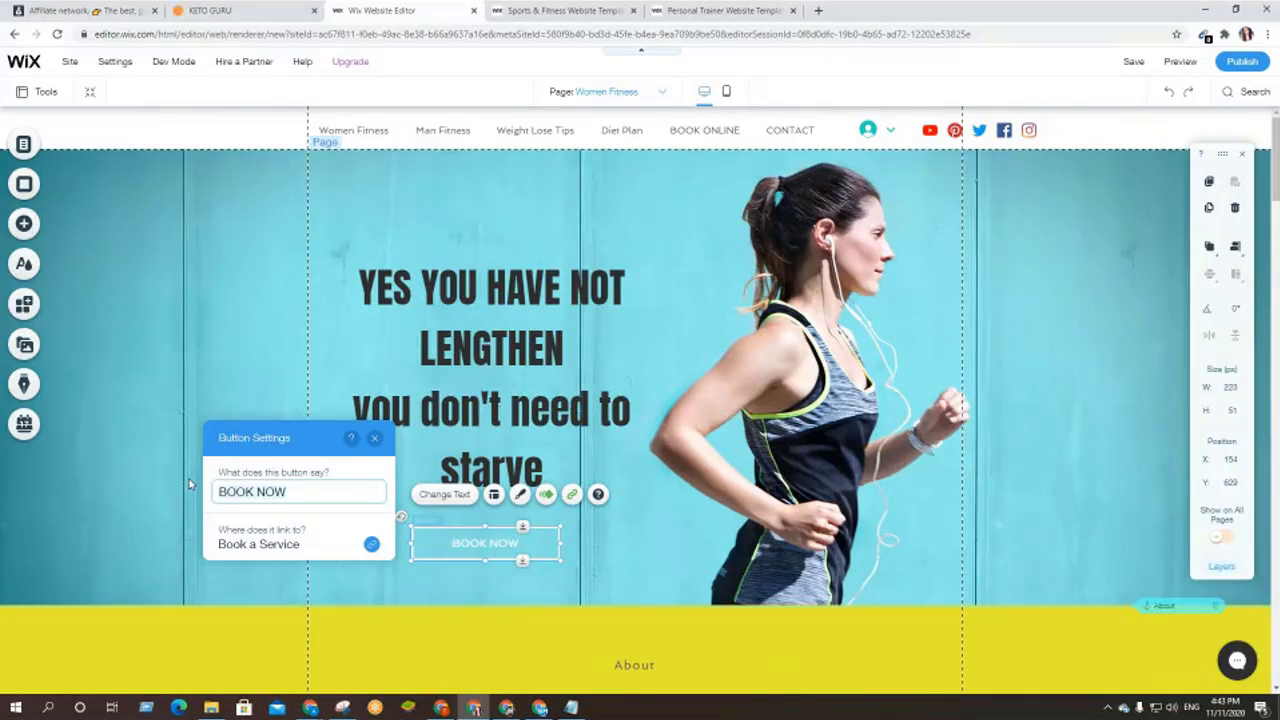
pyautogui.hotkey('ctrl', 'a')
pyautogui.write('S')
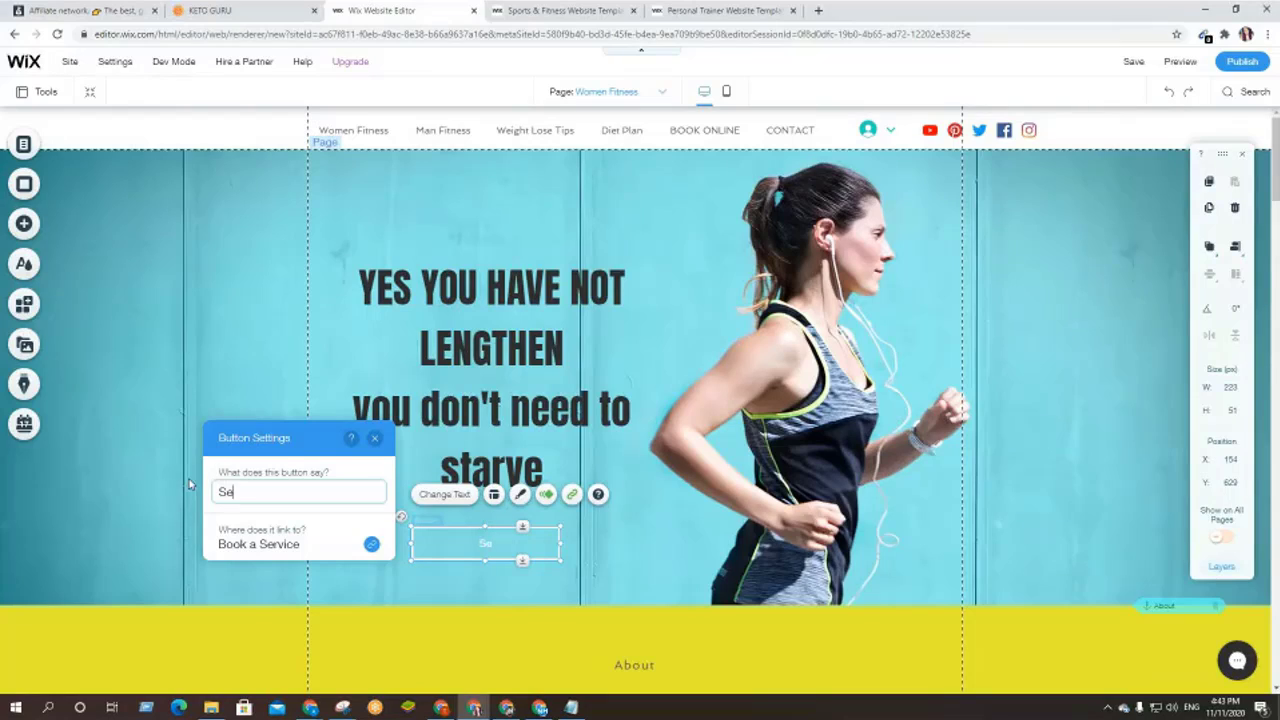
pyautogui.write('ee Nore')
pyautogui.press('BackSpace')
pyautogui.write('M')
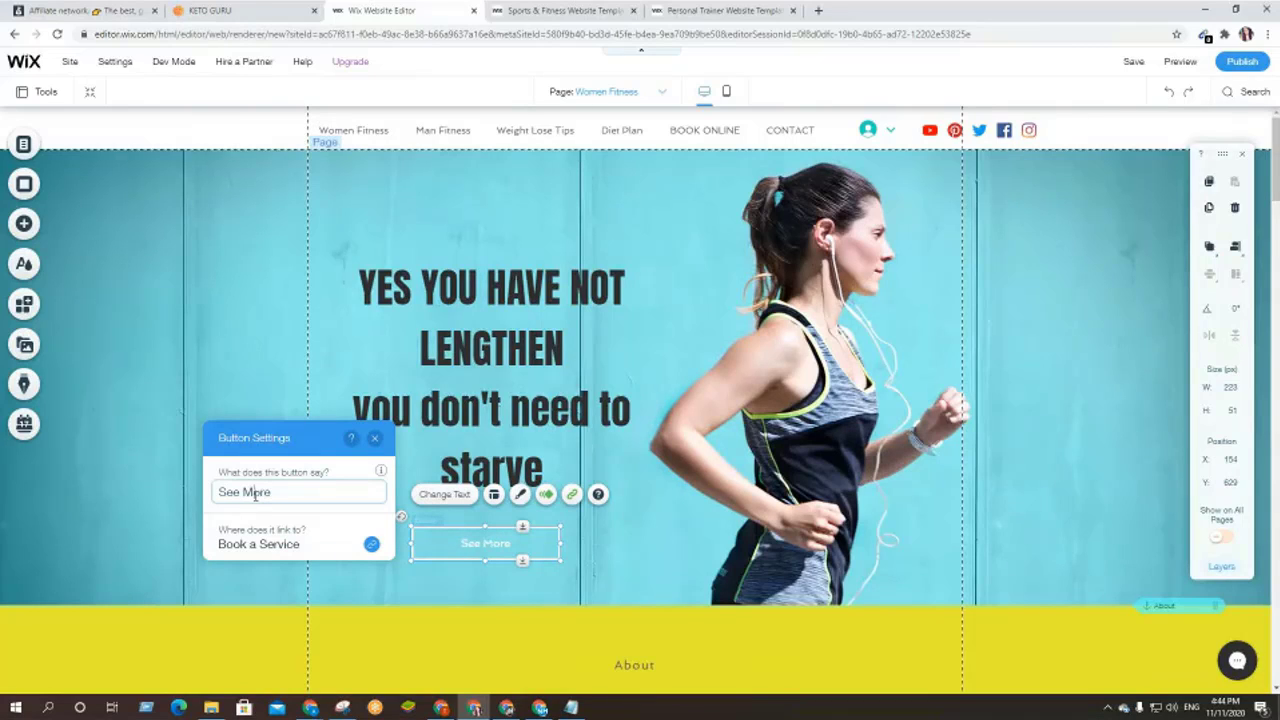
pyautogui.click(620, 566)
# - Reposition the See More button below the heading and adjust its size to about 245 × 56 px
pyautogui.click(547, 560)
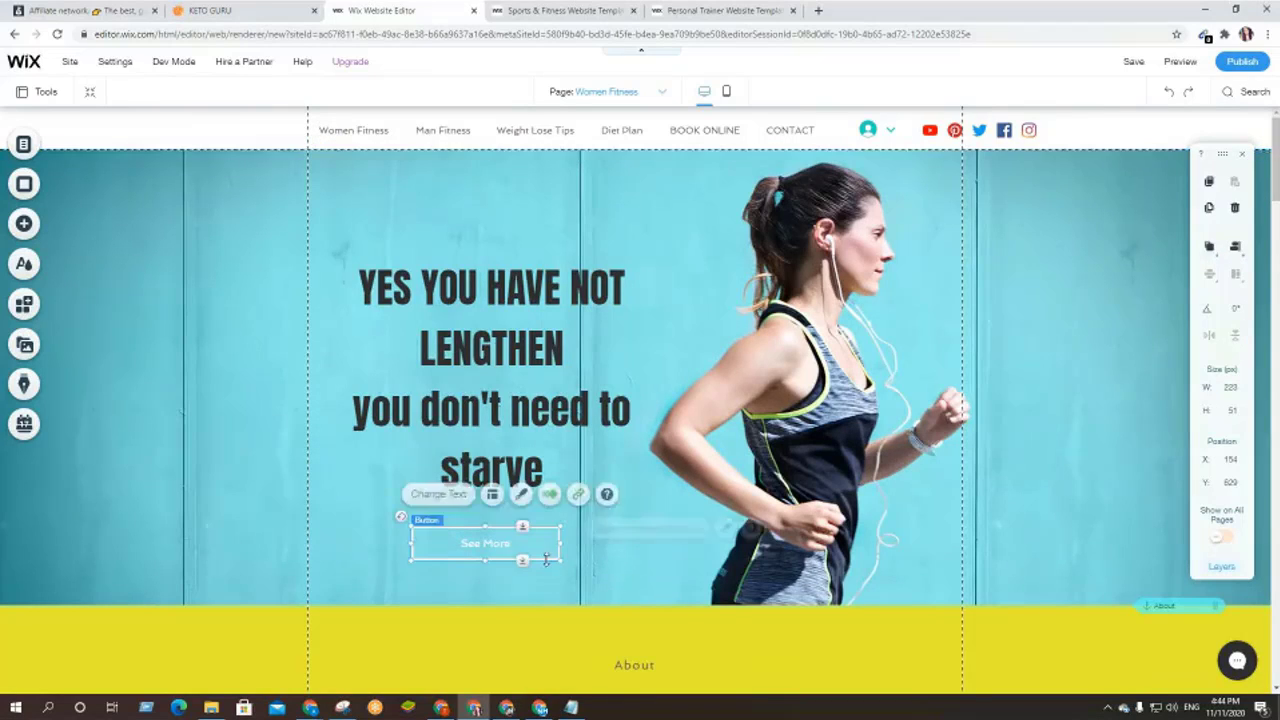
pyautogui.moveTo(555, 557)
pyautogui.mouseDown()
pyautogui.moveTo(532, 532)
pyautogui.moveTo(565, 560)
pyautogui.mouseUp()
pyautogui.click(643, 537)
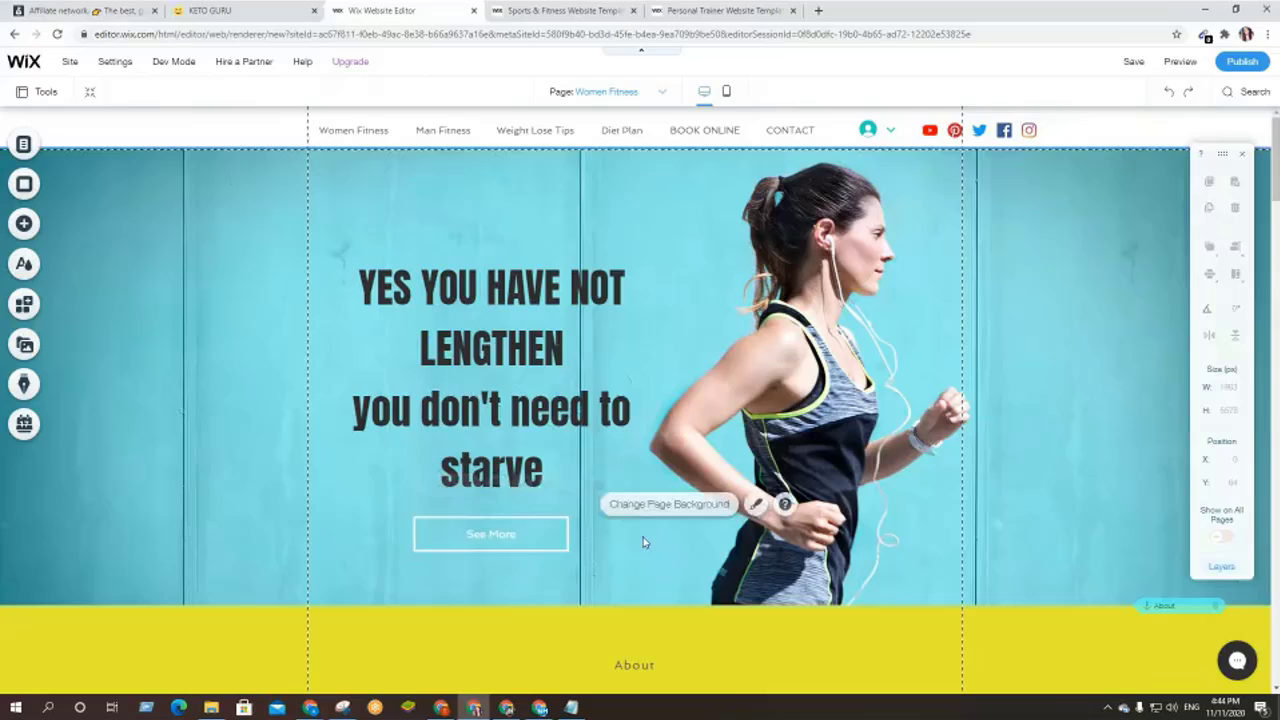
pyautogui.click(519, 534)
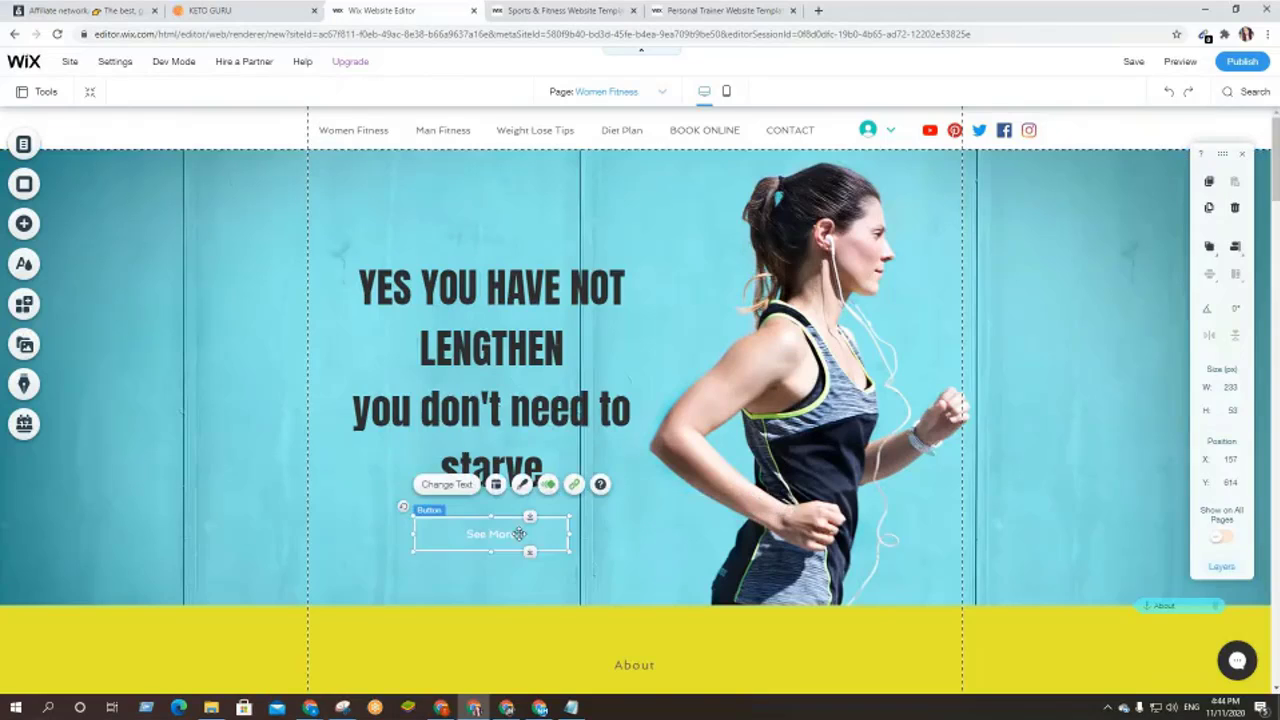
pyautogui.click(446, 484)
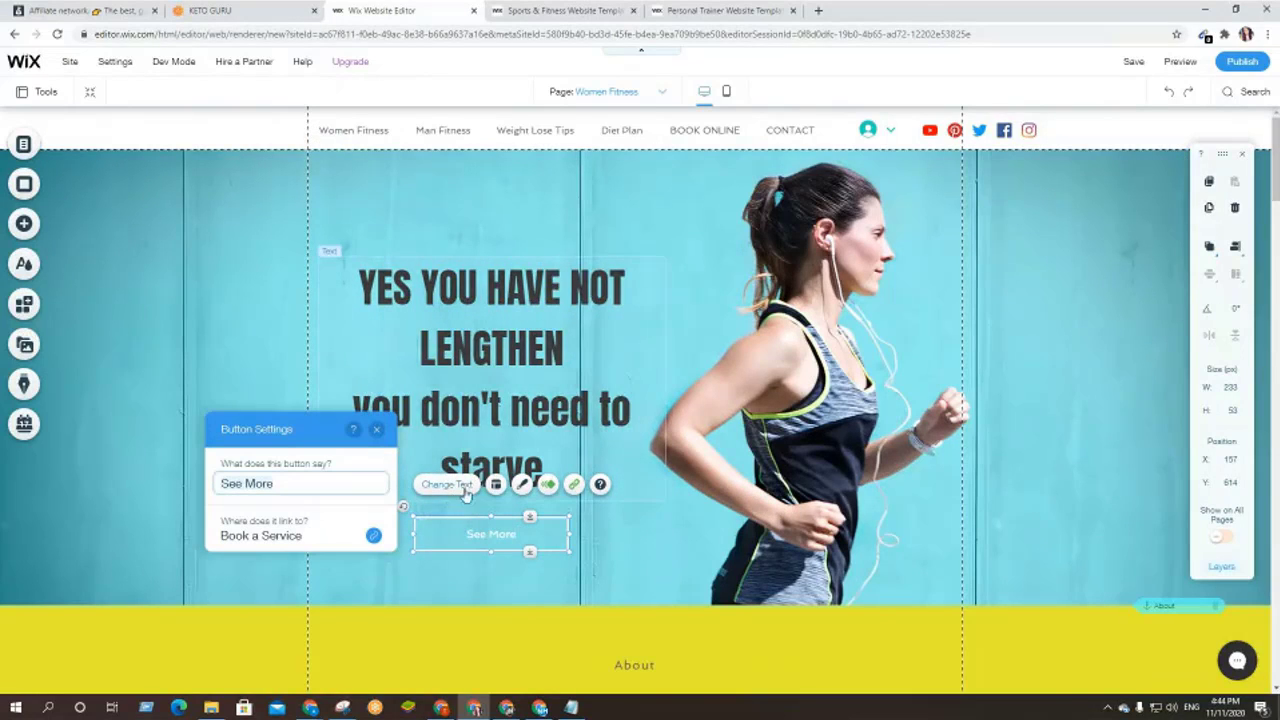
pyautogui.click(496, 485)
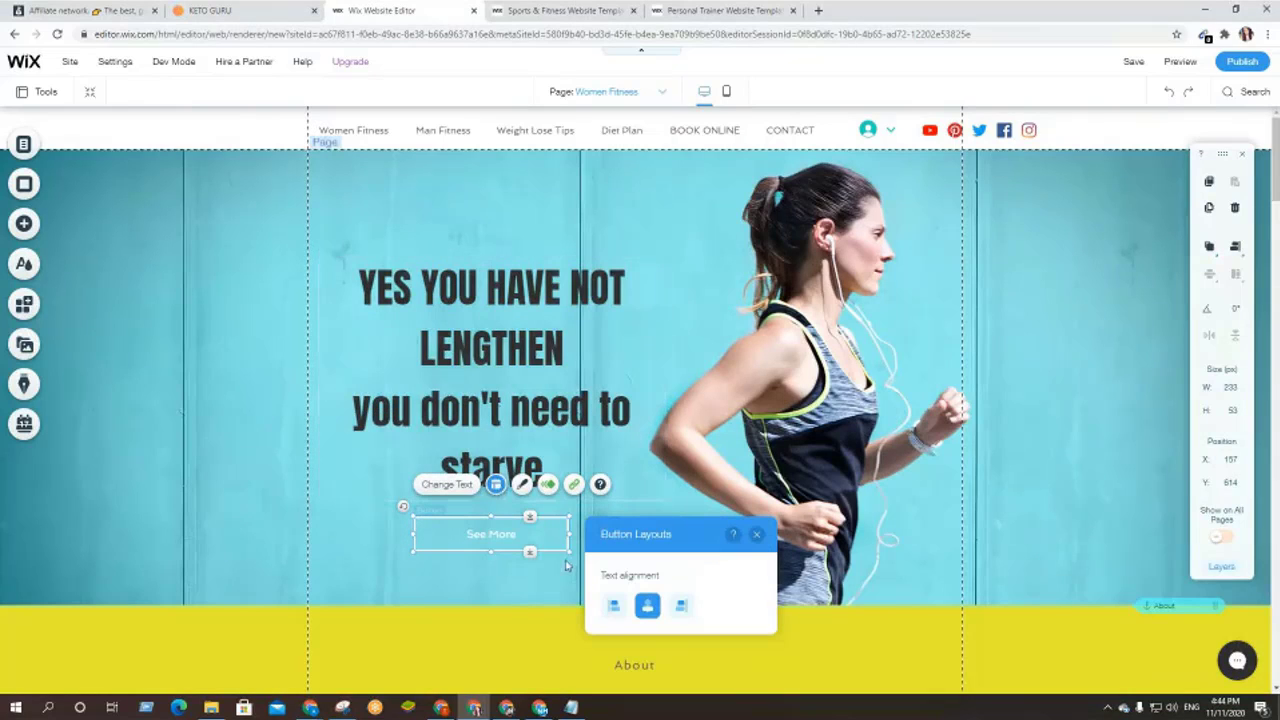
pyautogui.click(609, 608)
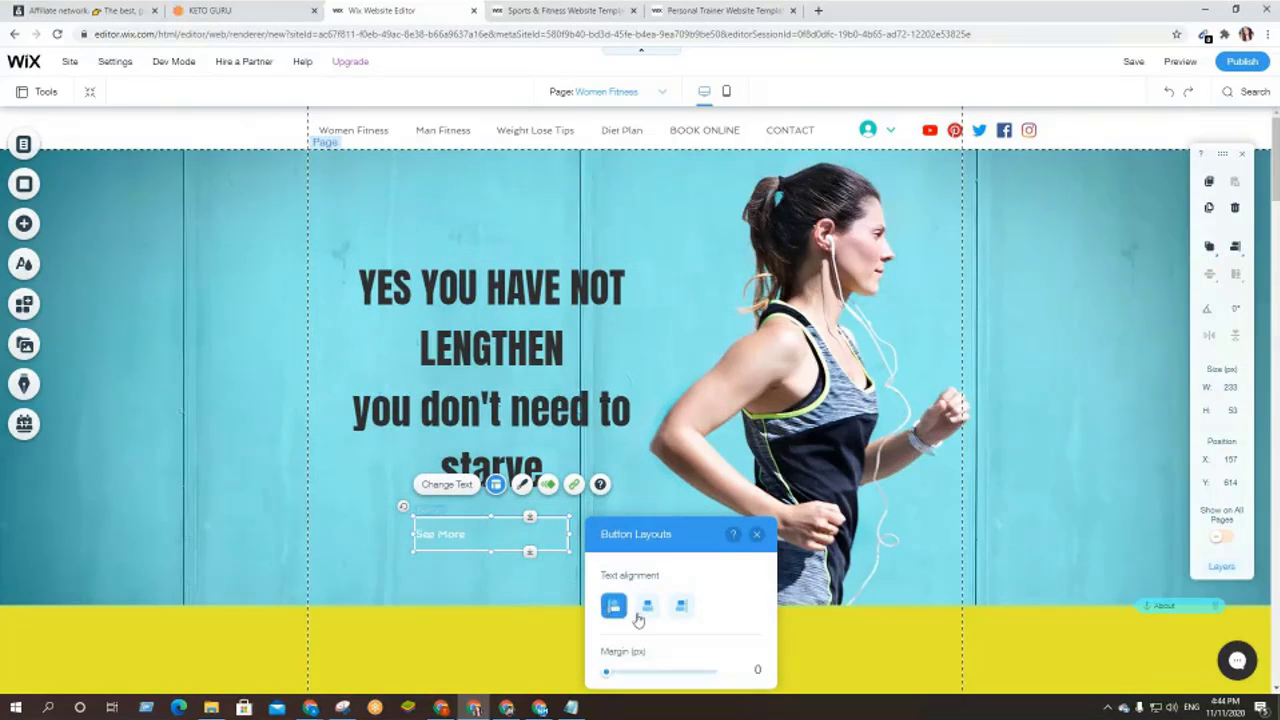
pyautogui.click(647, 608)
pyautogui.click(681, 607)
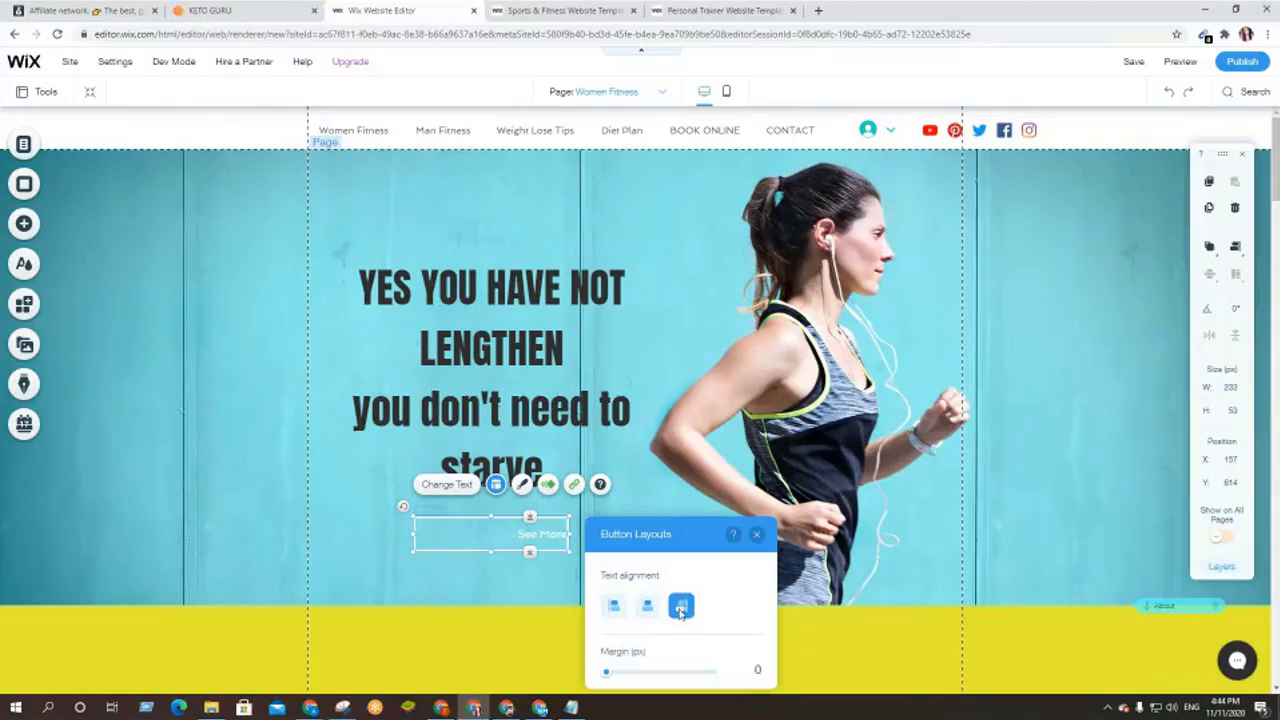
pyautogui.click(647, 607)
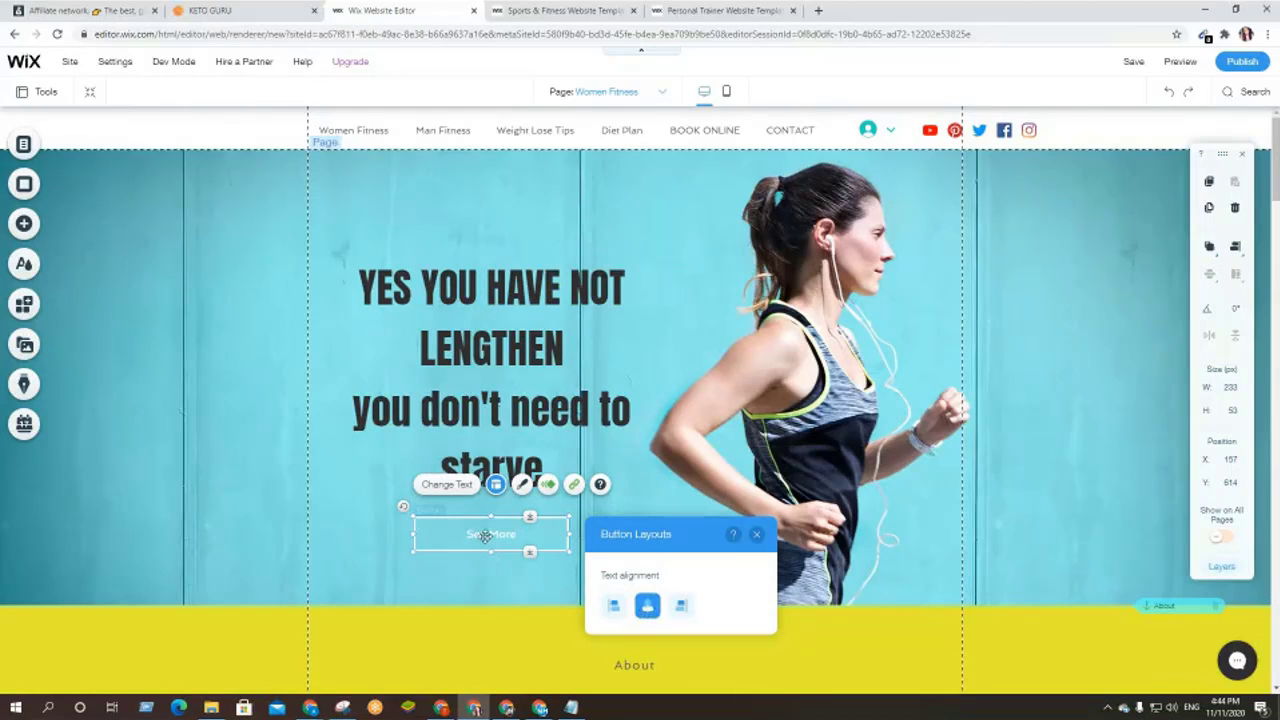
pyautogui.click(522, 486)
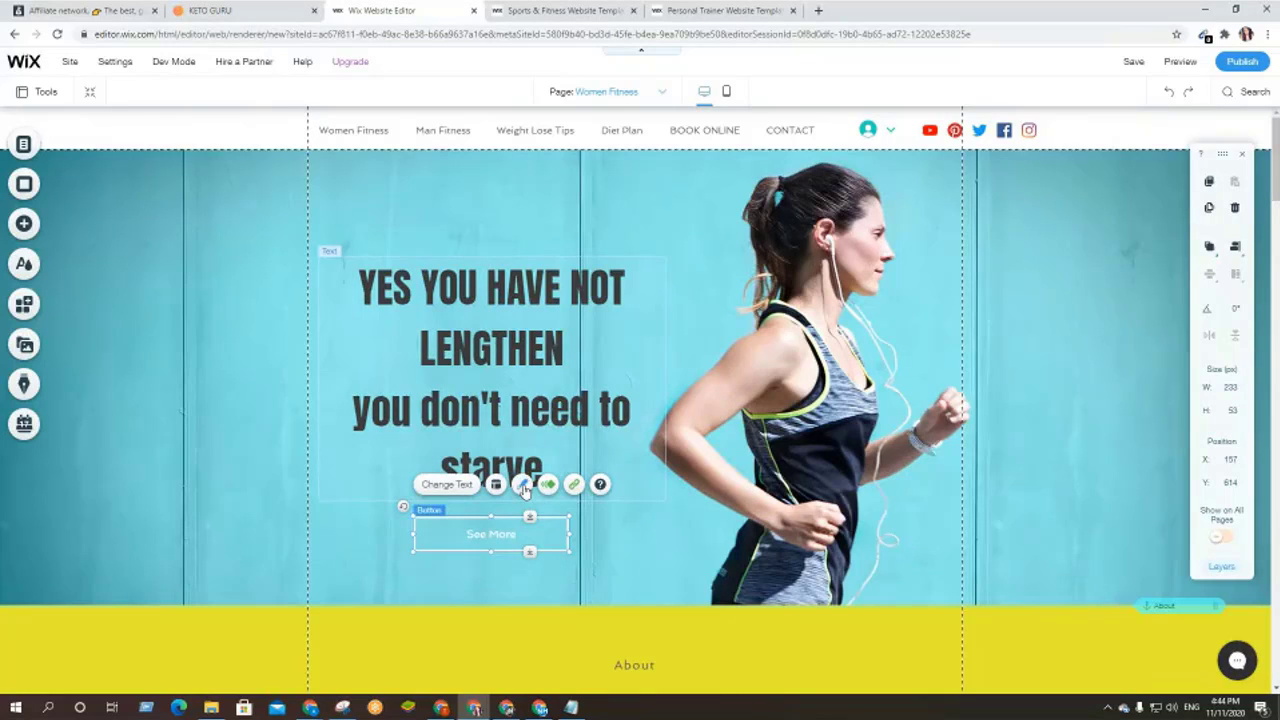
pyautogui.click(631, 569)
pyautogui.click(555, 540)
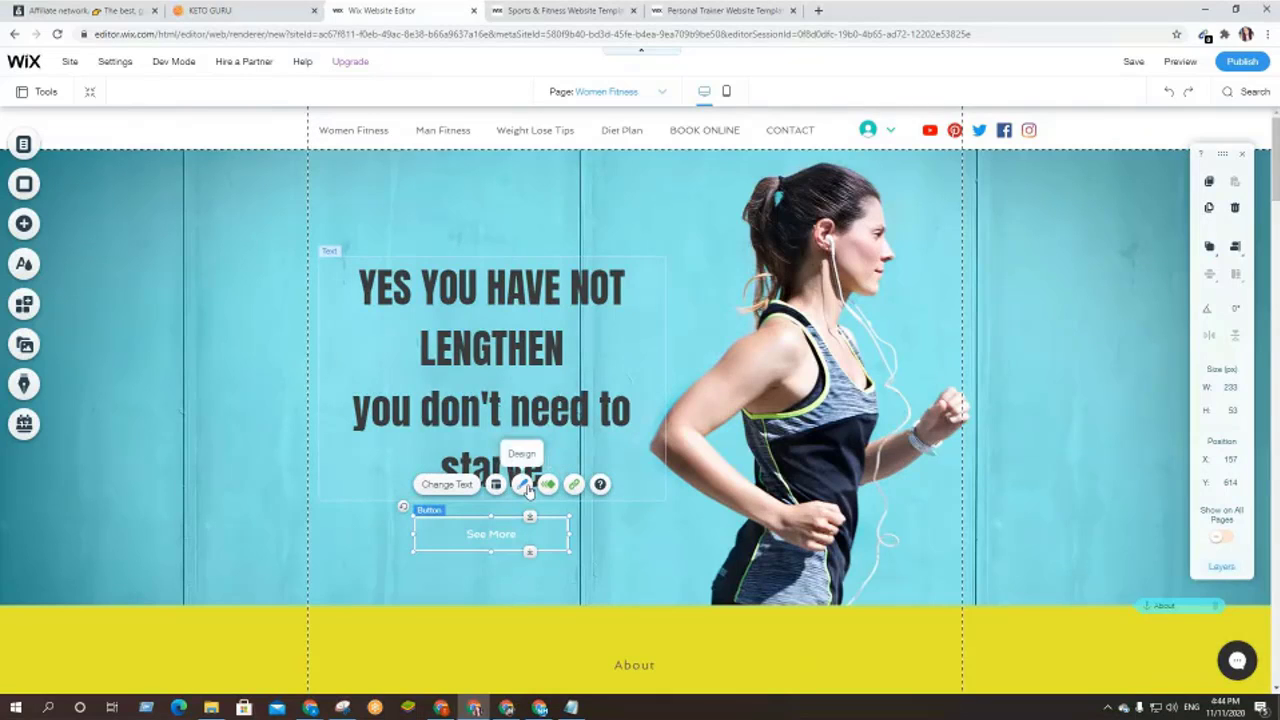
# - Browse the button design presets and apply the orange Read More style to See More
pyautogui.click(522, 485)
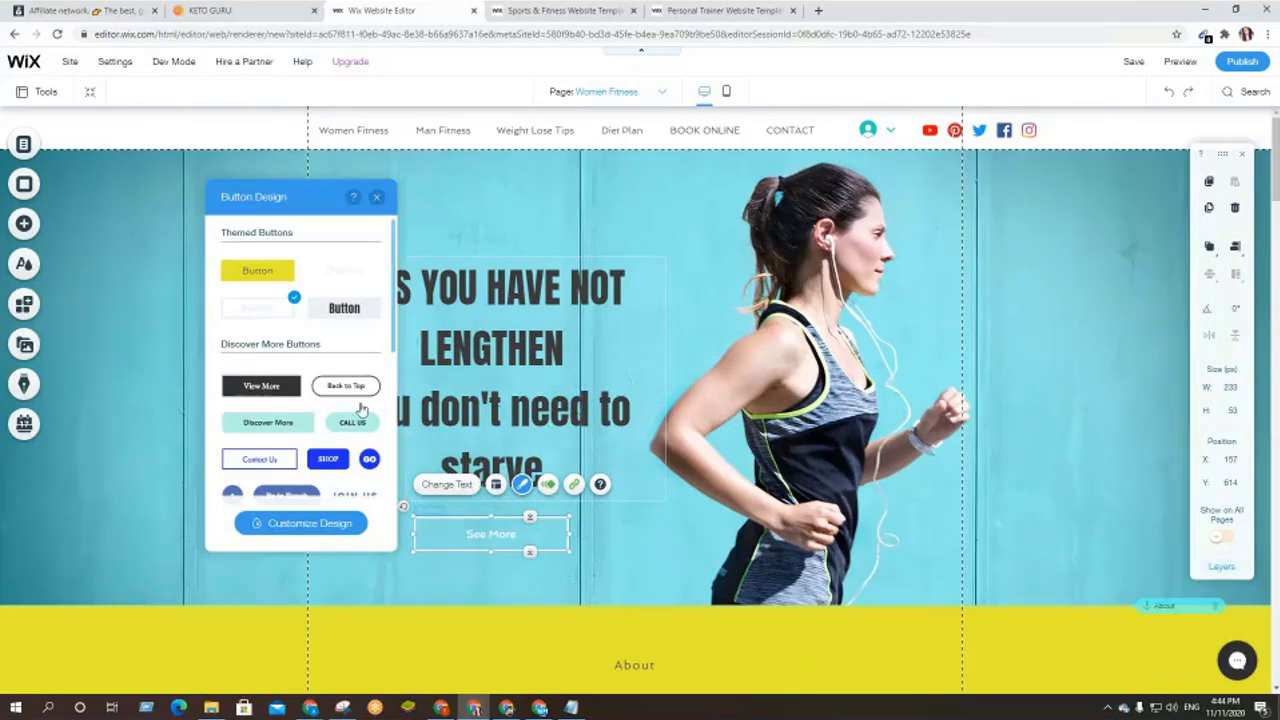
pyautogui.scroll(-1, 271, 420)
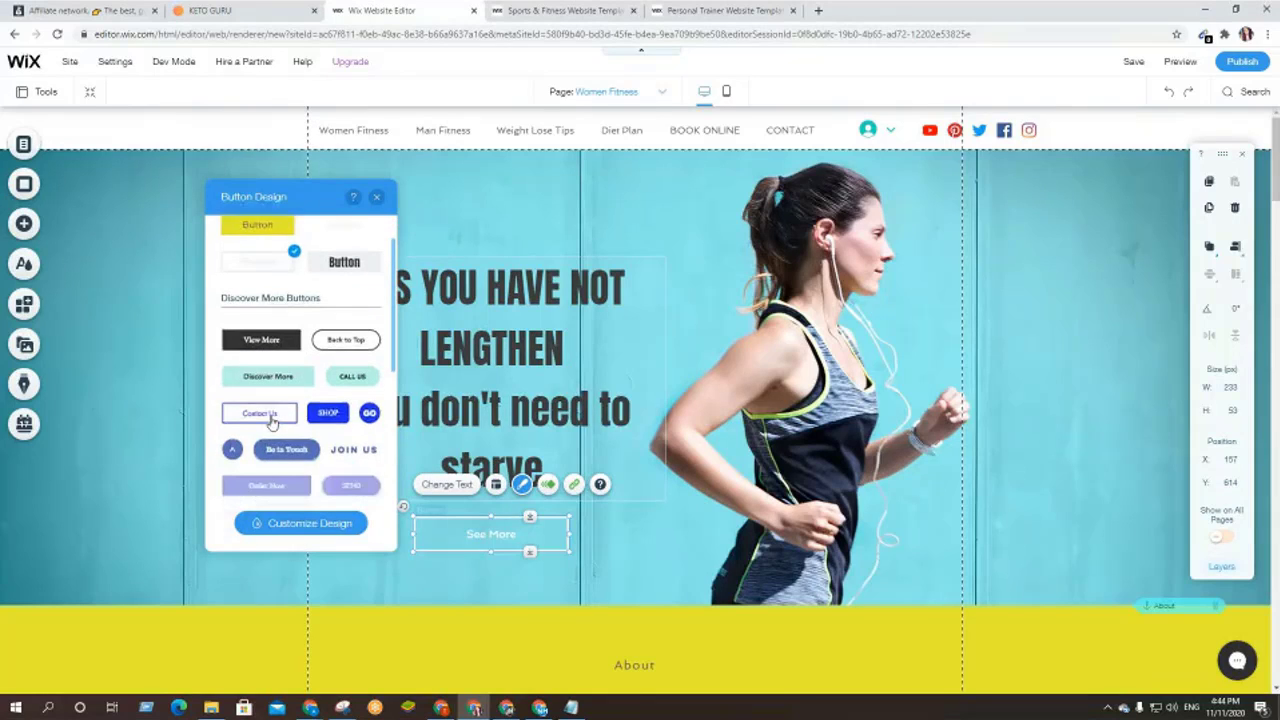
pyautogui.scroll(-2, 271, 420)
pyautogui.scroll(3, 288, 418)
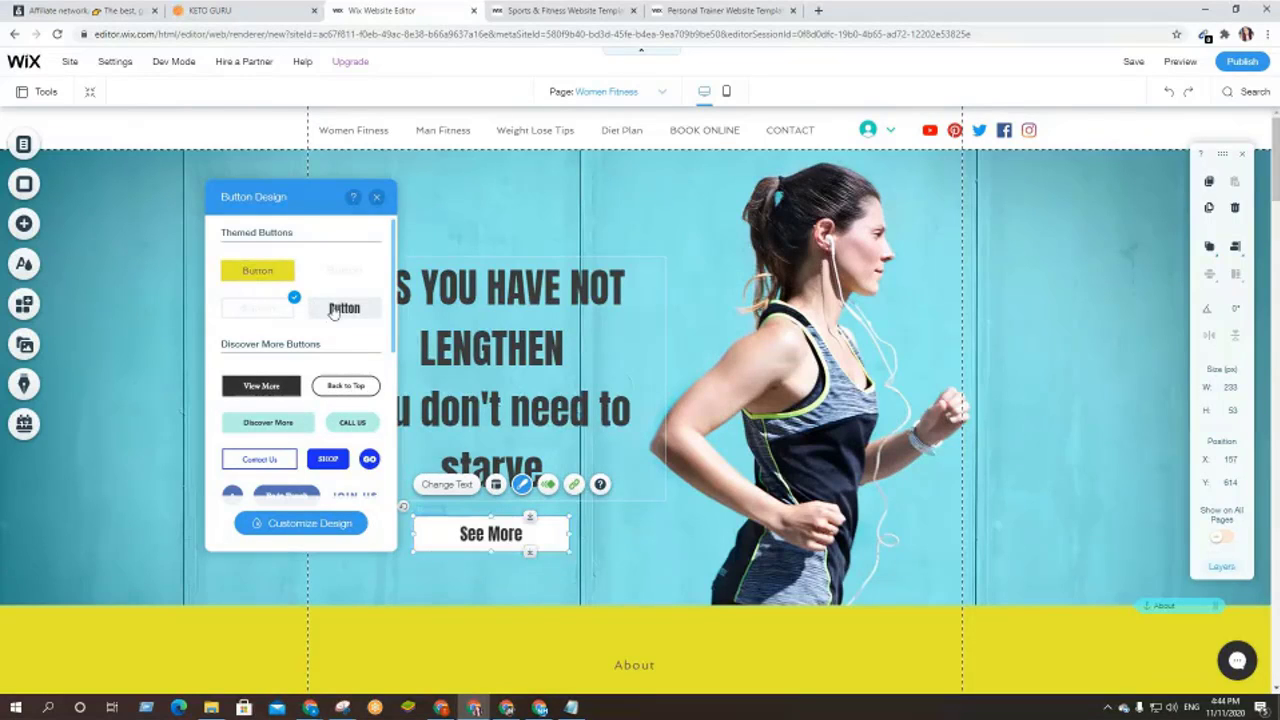
pyautogui.scroll(-4, 280, 440)
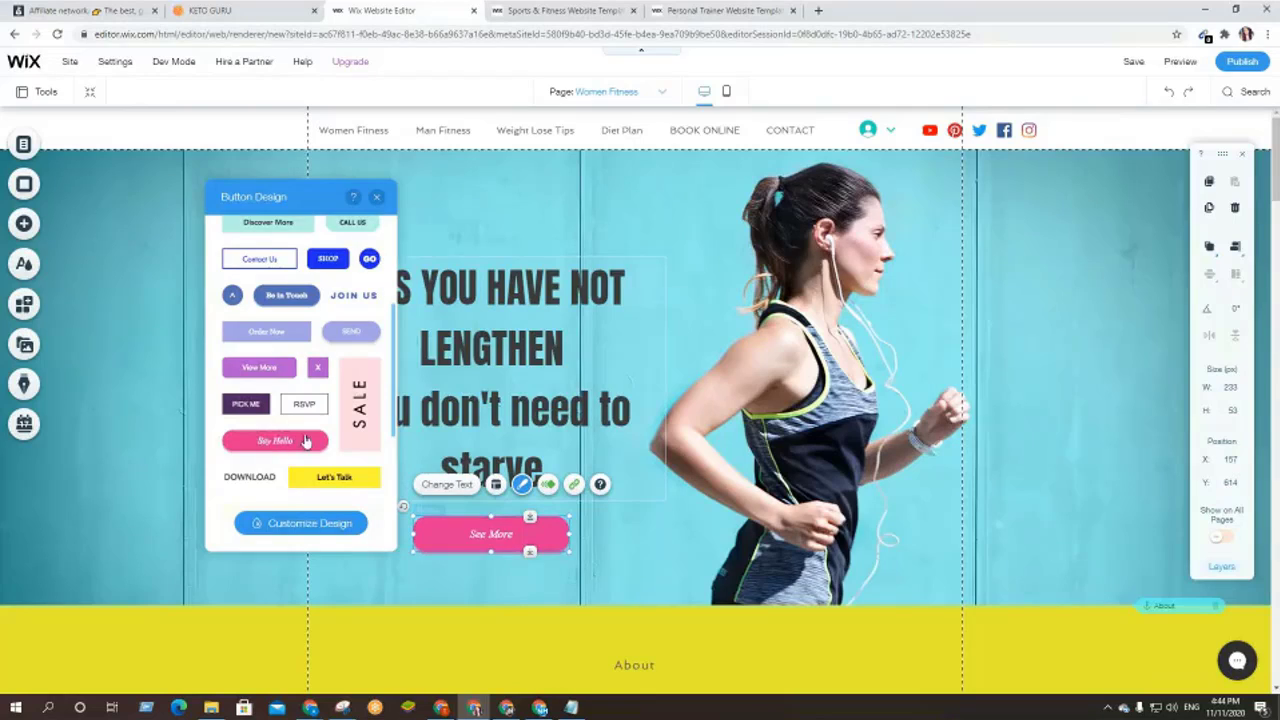
pyautogui.scroll(-4, 300, 440)
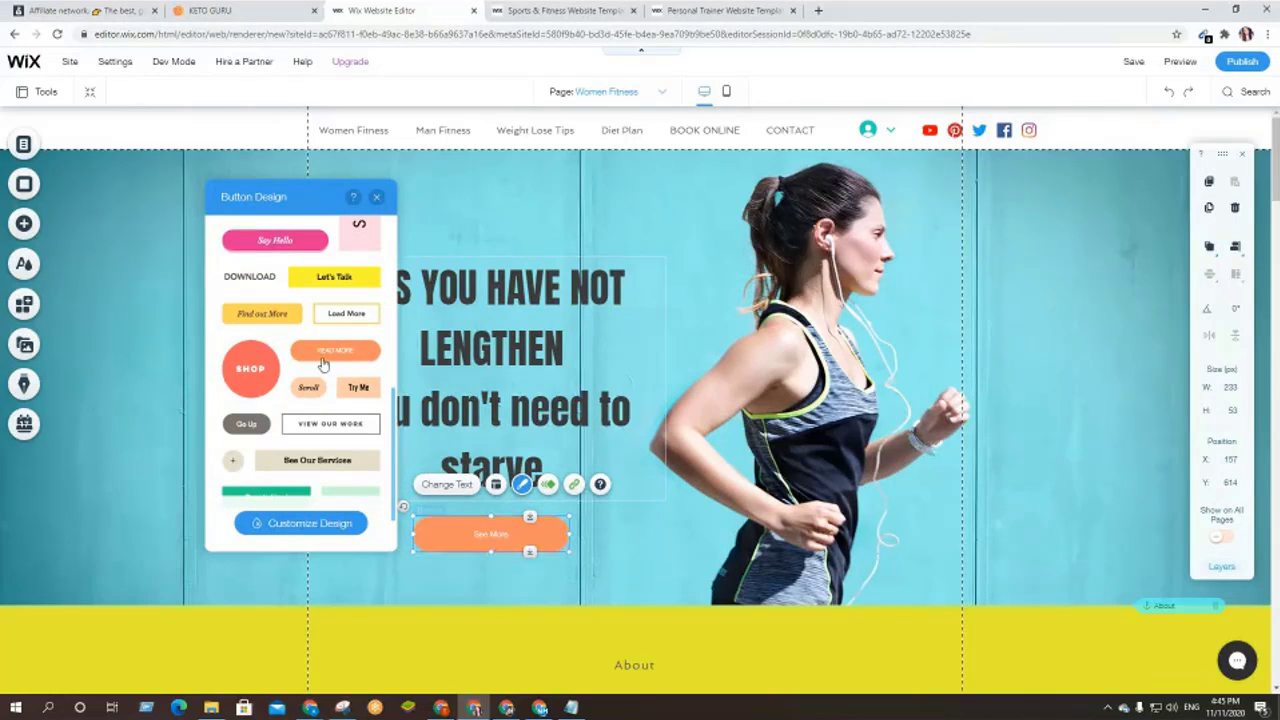
pyautogui.scroll(-1, 268, 427)
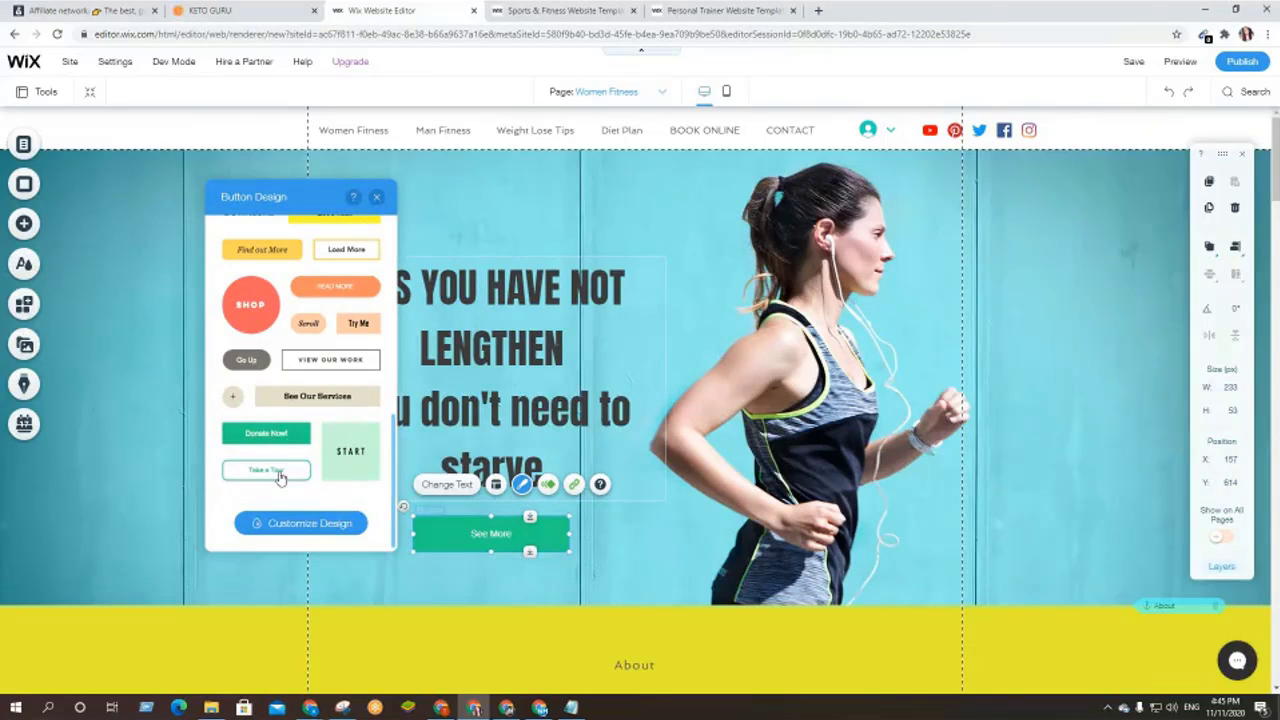
pyautogui.scroll(2, 330, 430)
pyautogui.scroll(3, 317, 427)
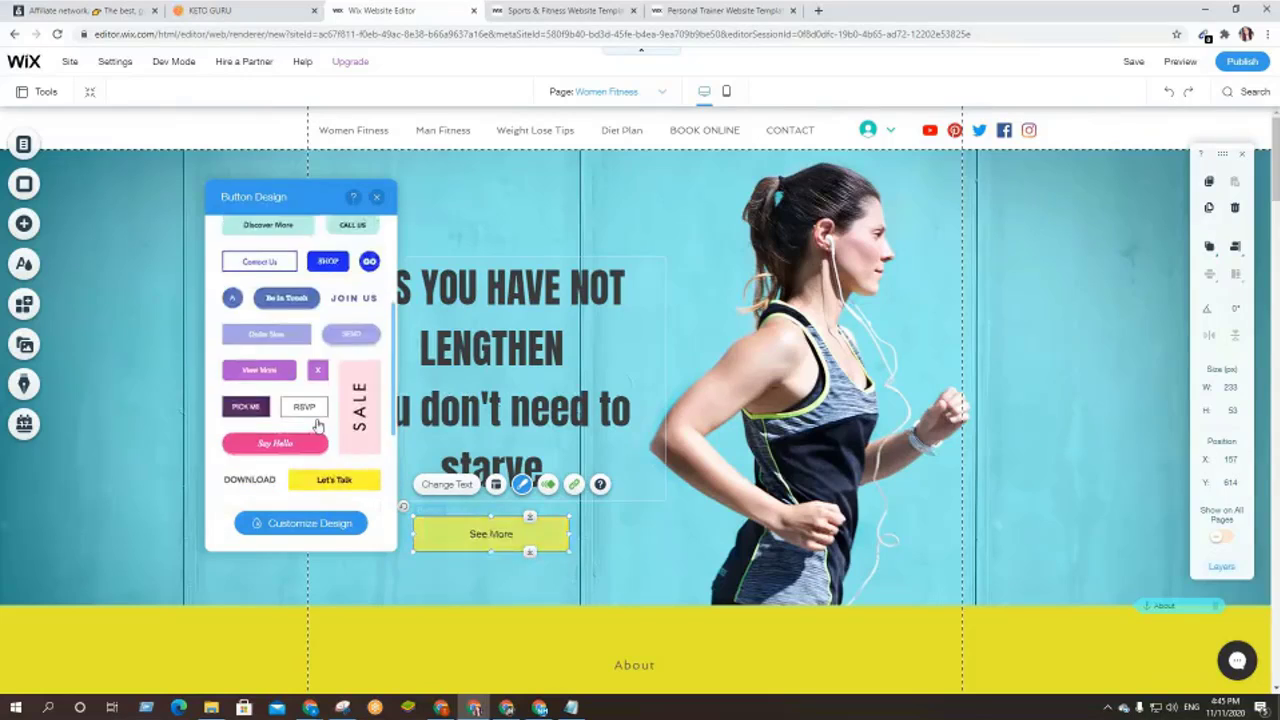
pyautogui.scroll(2, 330, 410)
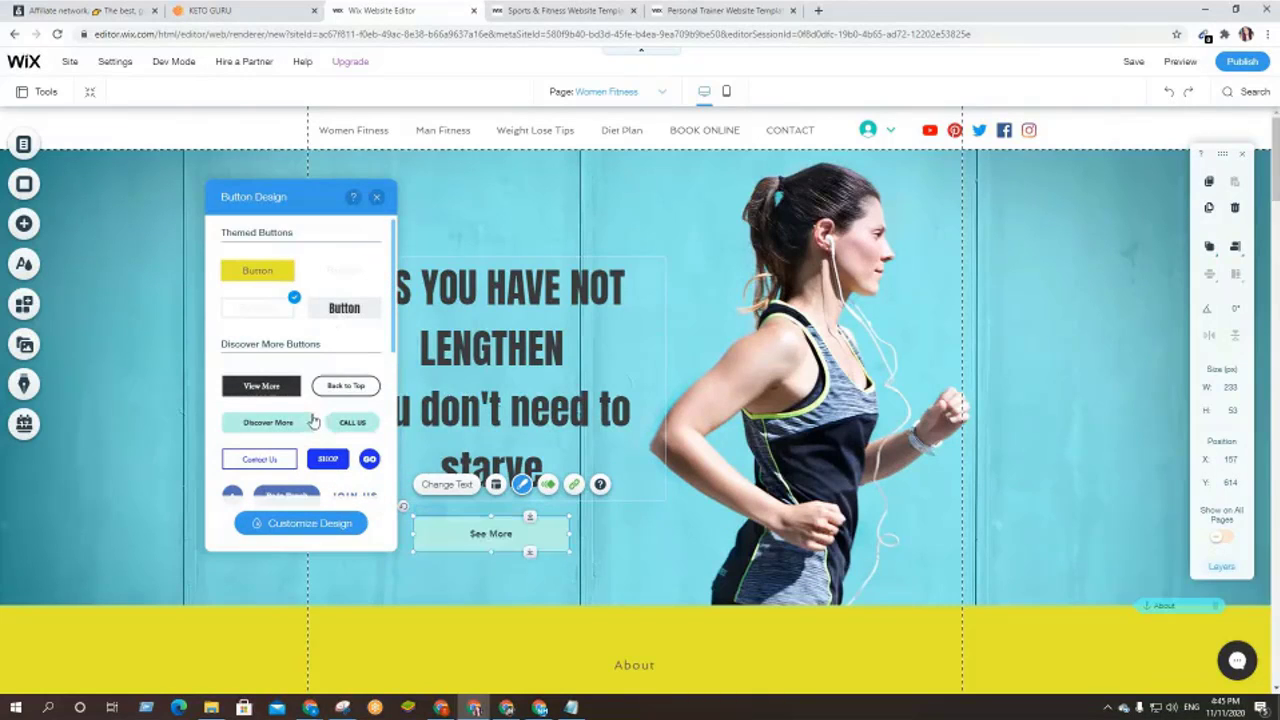
pyautogui.scroll(-1, 315, 420)
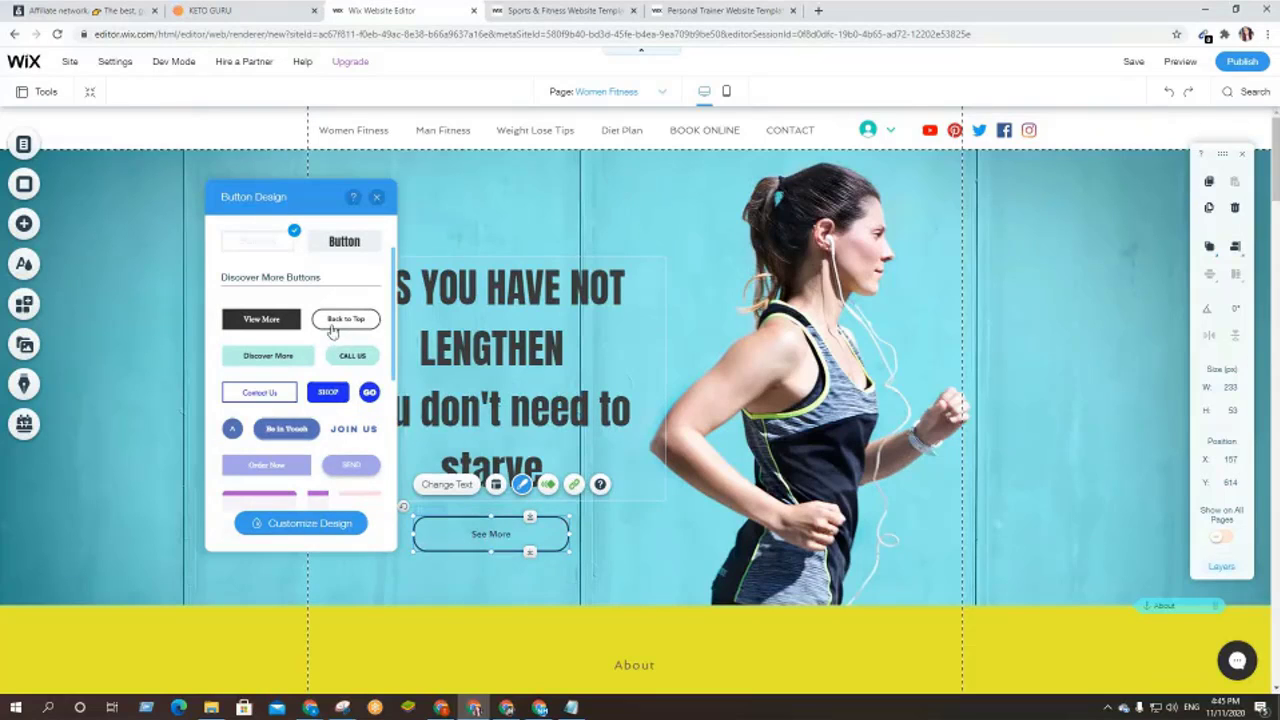
pyautogui.scroll(-1, 280, 400)
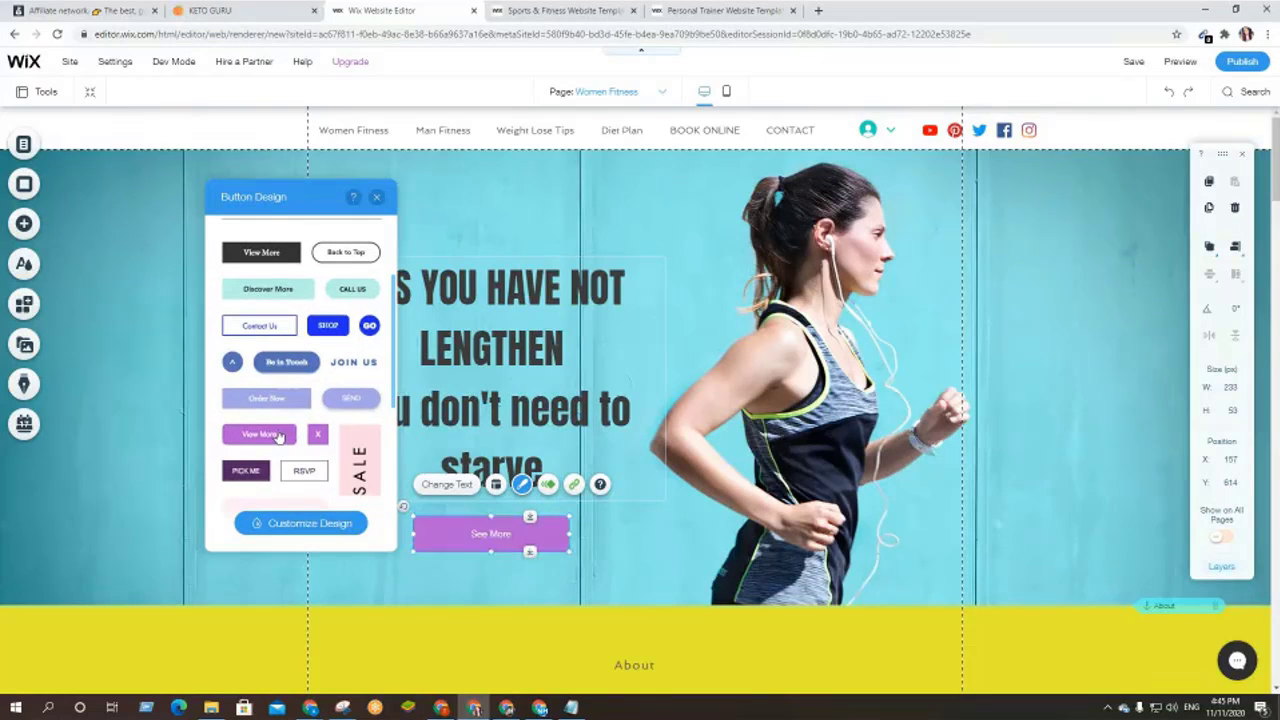
pyautogui.scroll(-2, 277, 437)
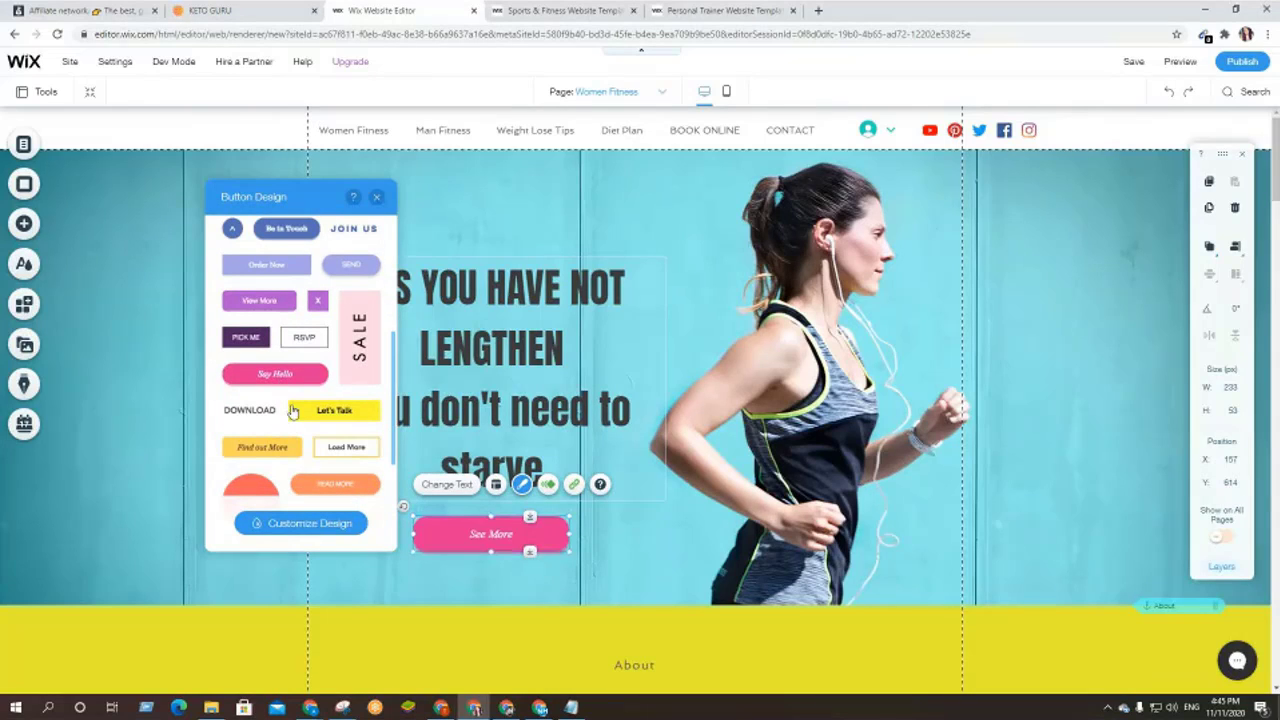
pyautogui.scroll(-1, 285, 448)
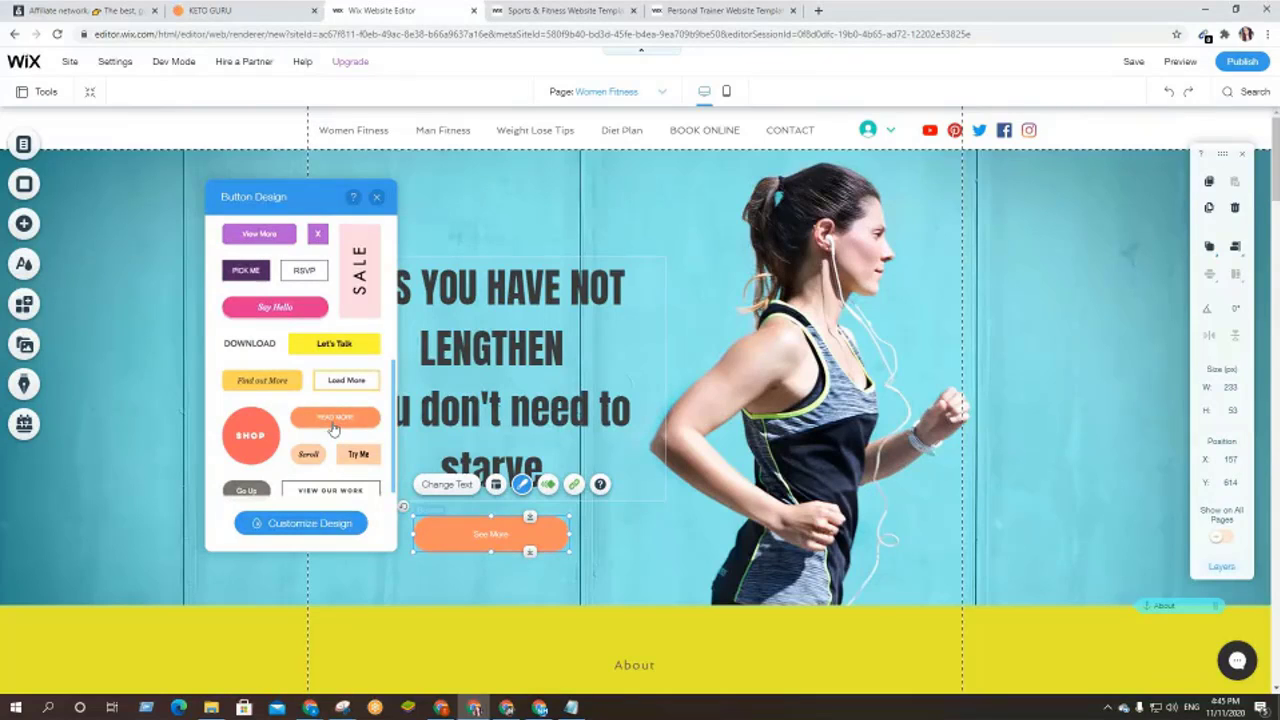
pyautogui.scroll(-1, 333, 428)
pyautogui.click(321, 355)
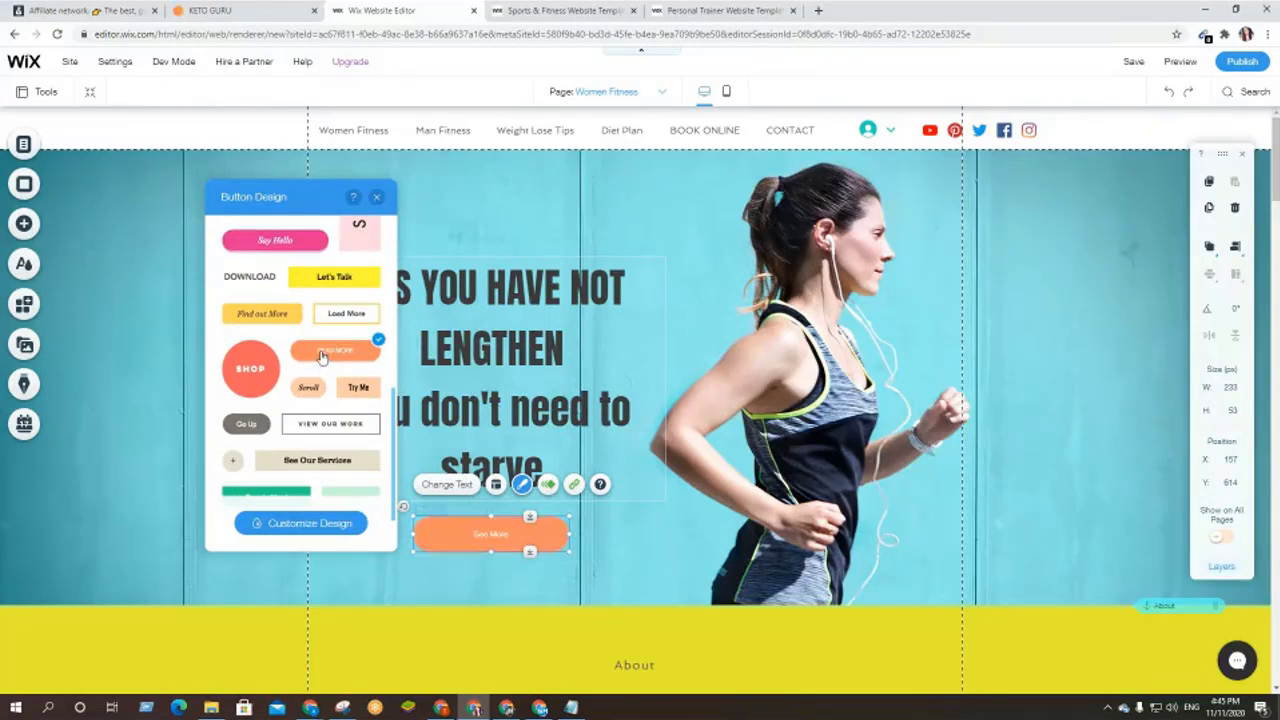
# - Switch the See More button to the yellow Let's Talk preset with dark text
pyautogui.click(628, 546)
pyautogui.click(487, 540)
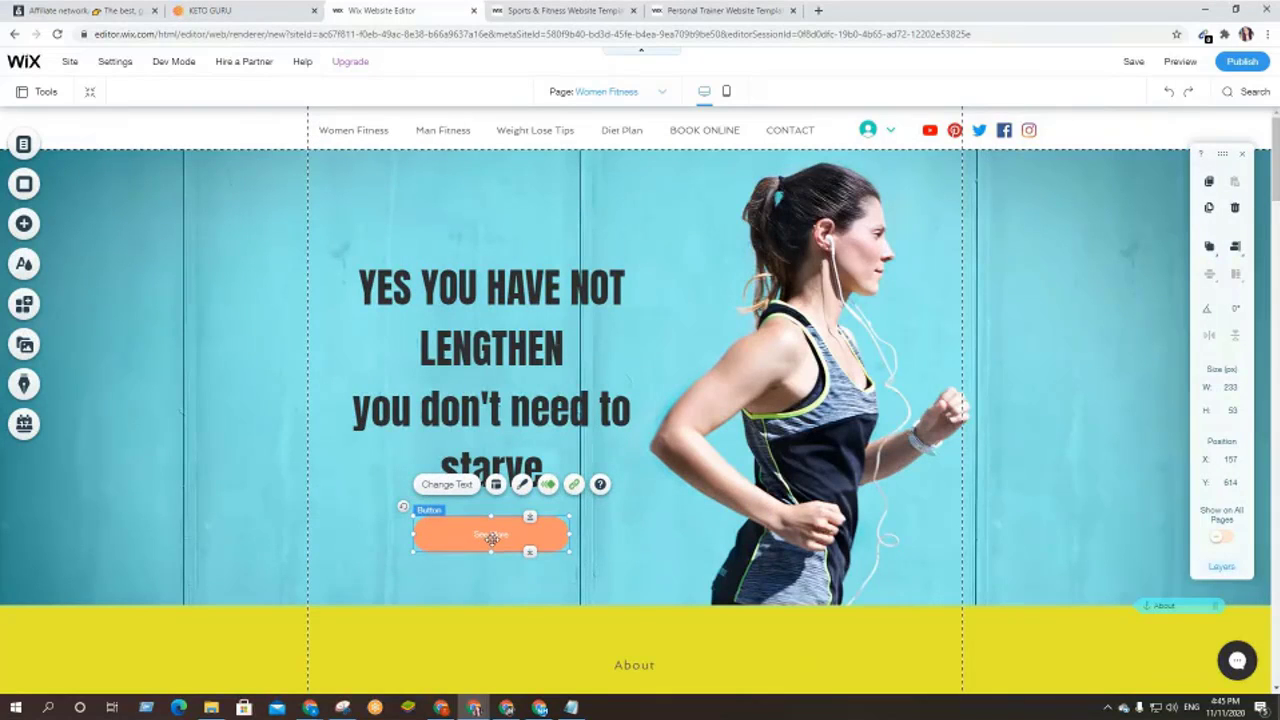
pyautogui.click(522, 485)
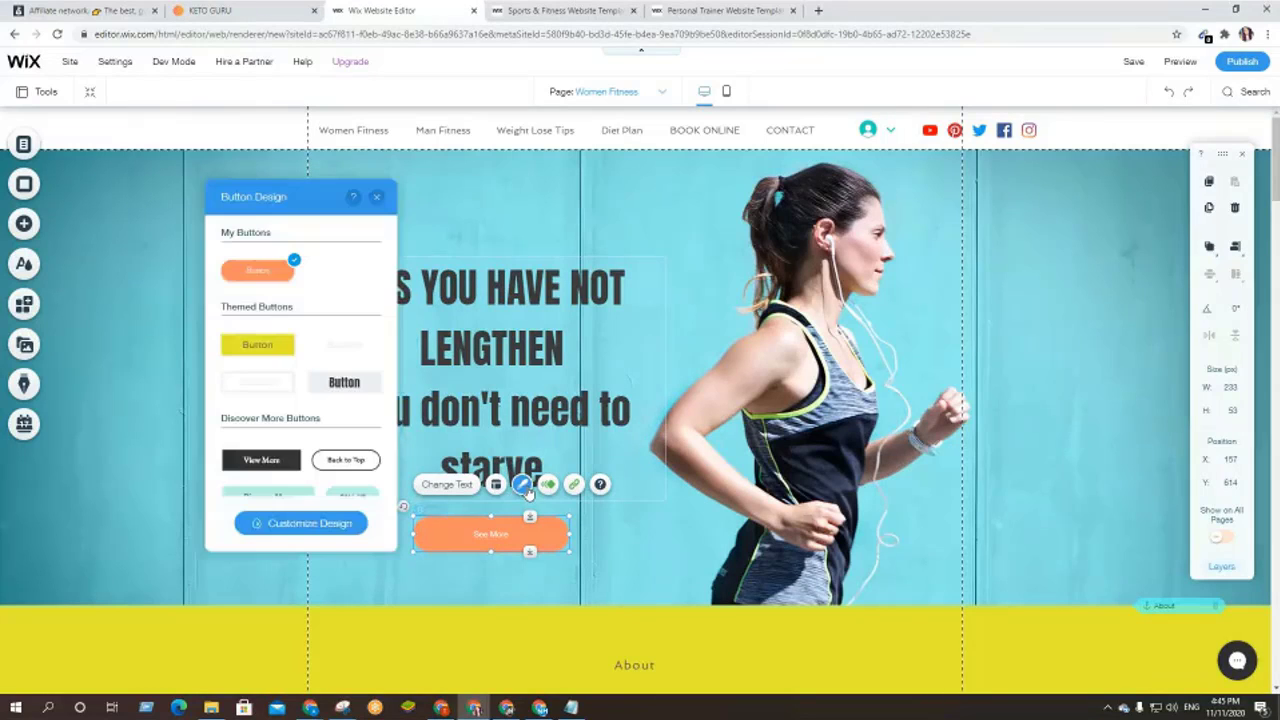
pyautogui.scroll(-2, 314, 409)
pyautogui.scroll(-3, 318, 390)
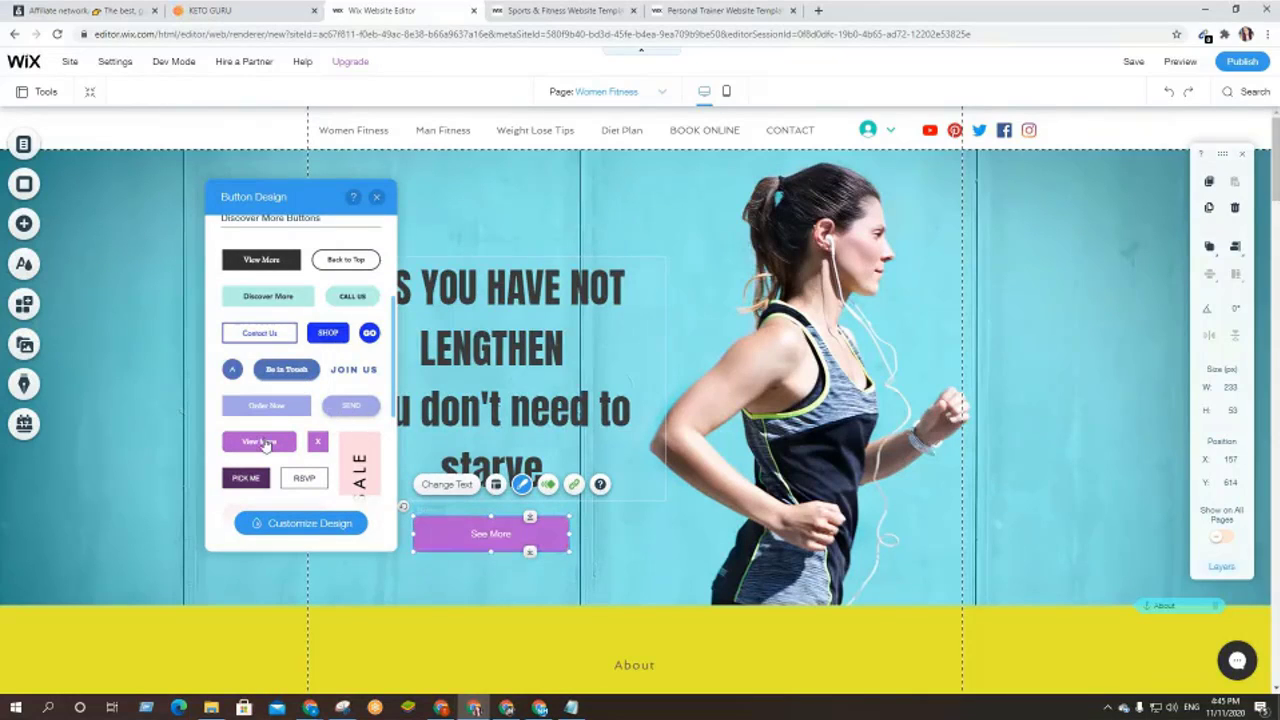
pyautogui.scroll(-3, 265, 444)
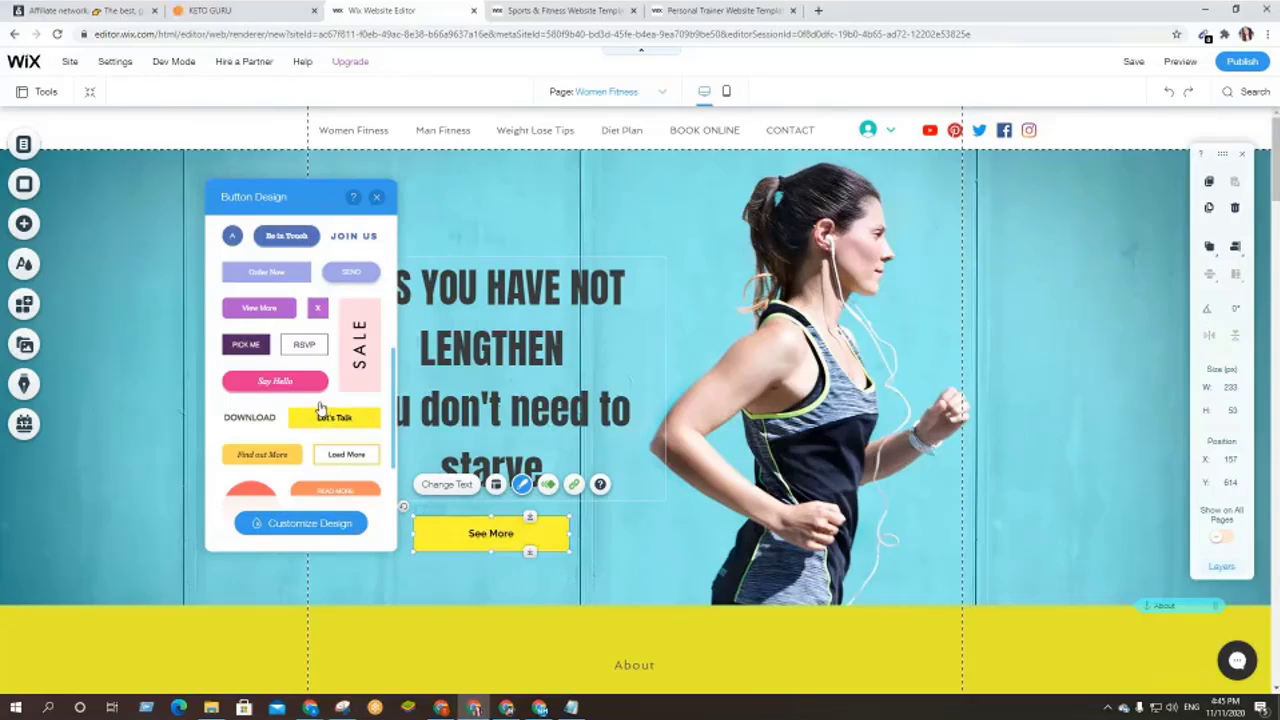
pyautogui.scroll(3, 315, 380)
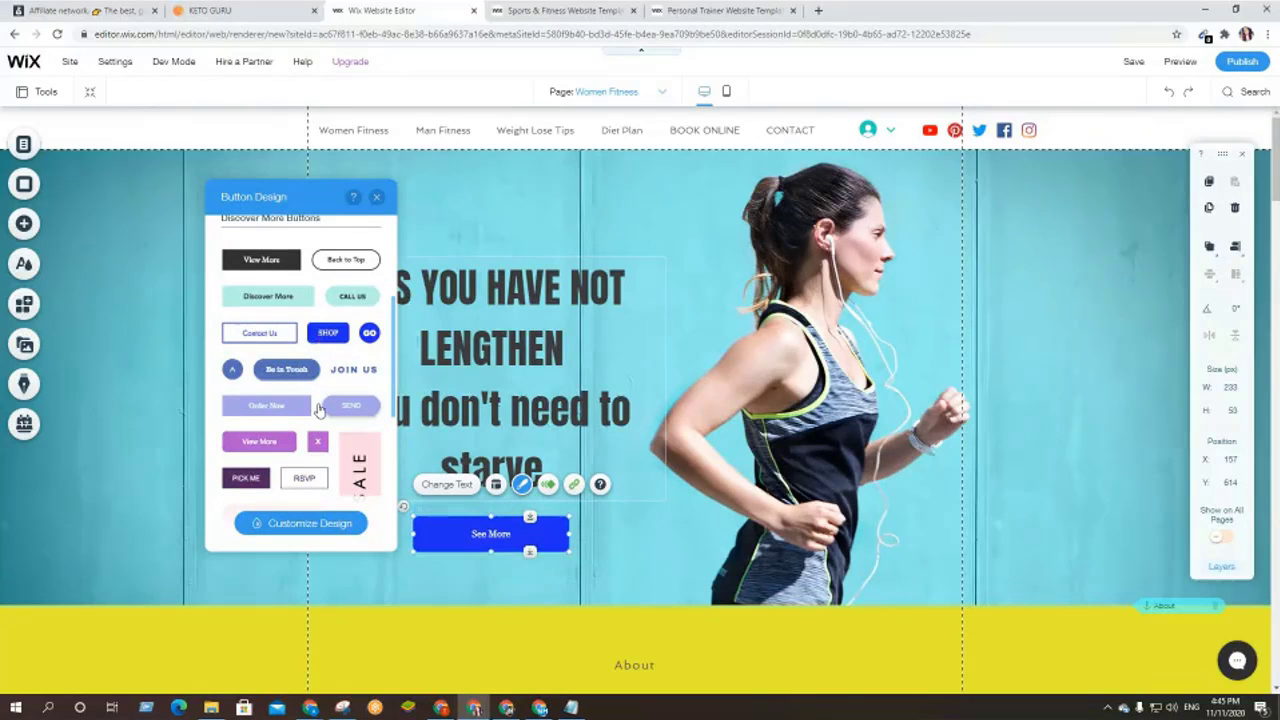
pyautogui.scroll(-2, 318, 437)
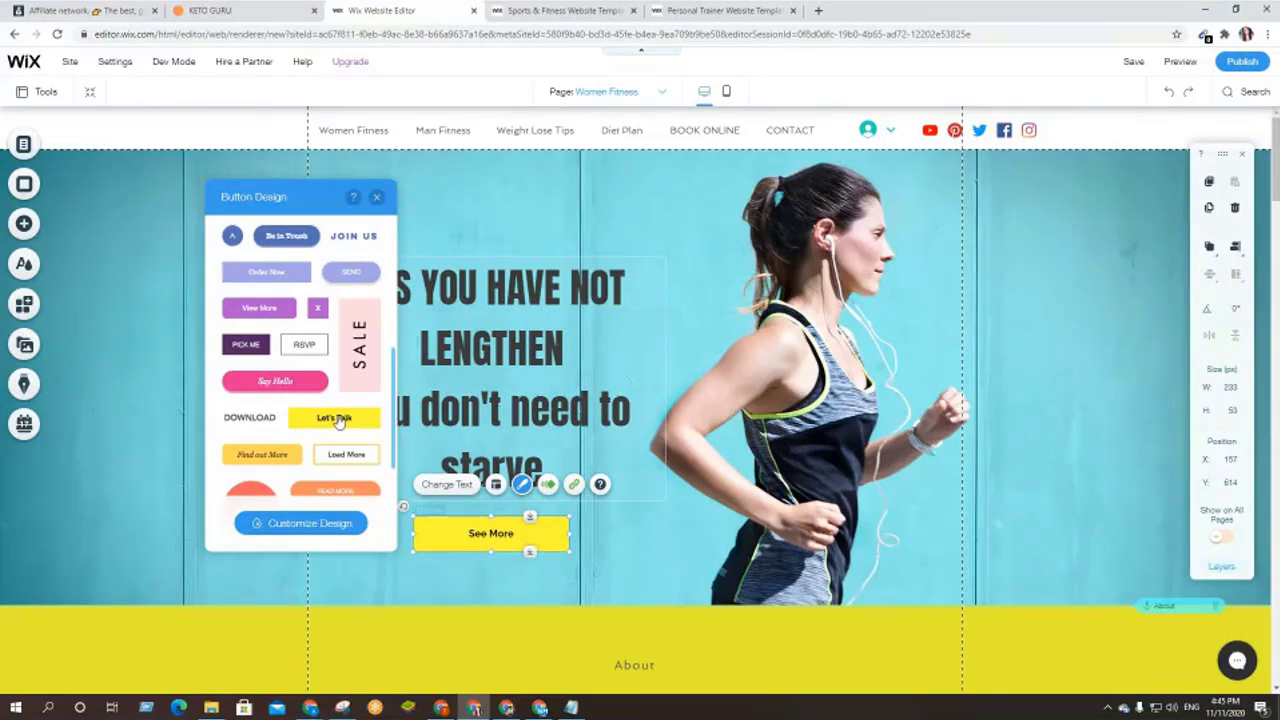
# - Keep the yellow style and set See More's link type to Web Address
pyautogui.click(627, 541)
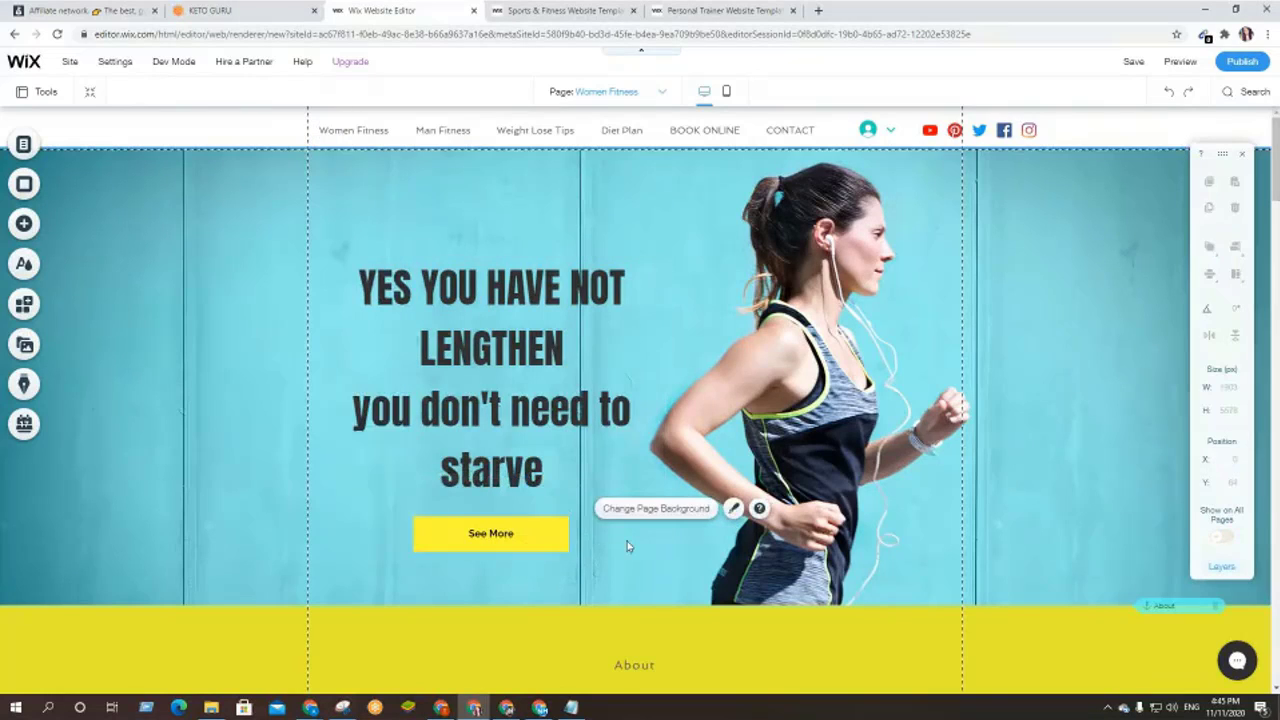
pyautogui.click(527, 540)
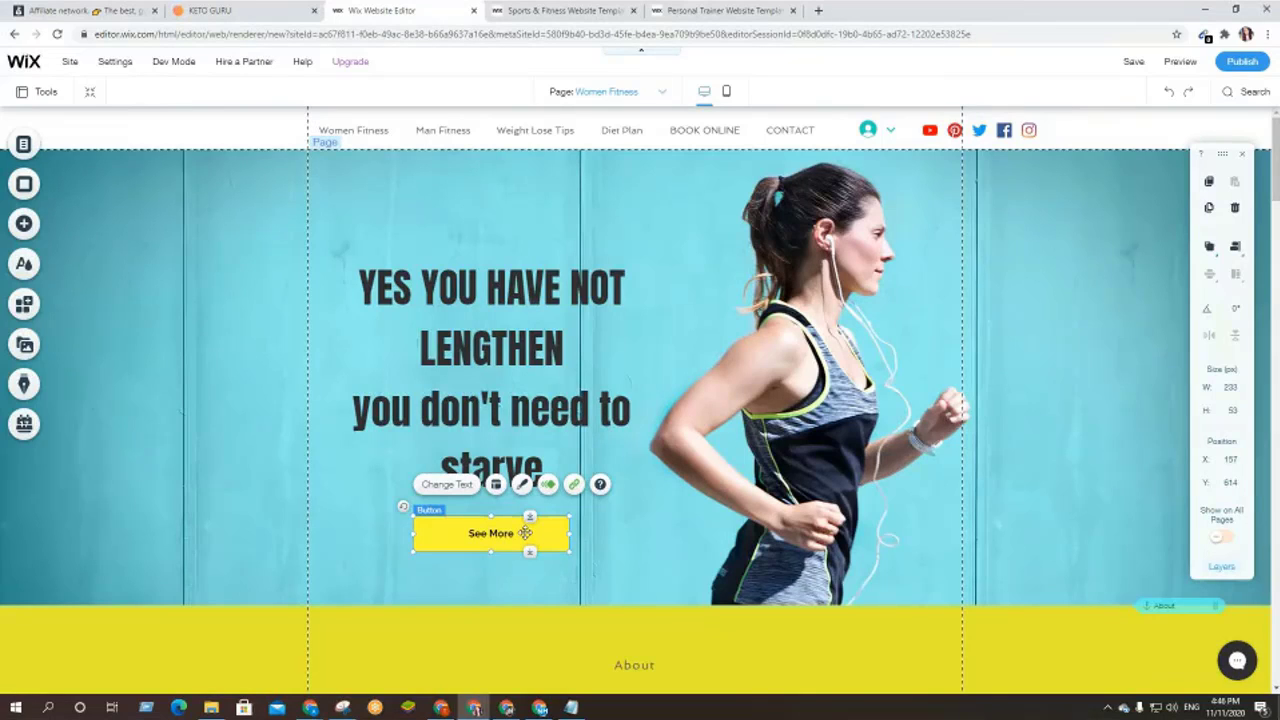
pyautogui.click(574, 485)
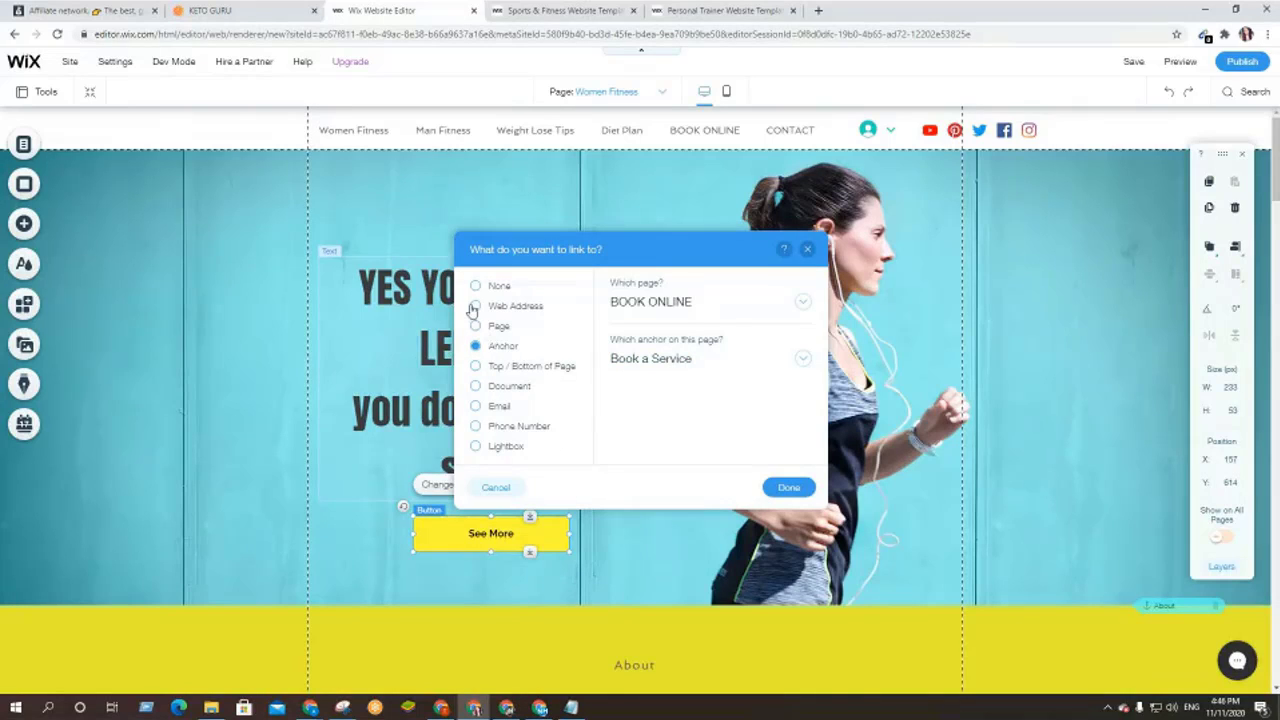
pyautogui.click(476, 307)
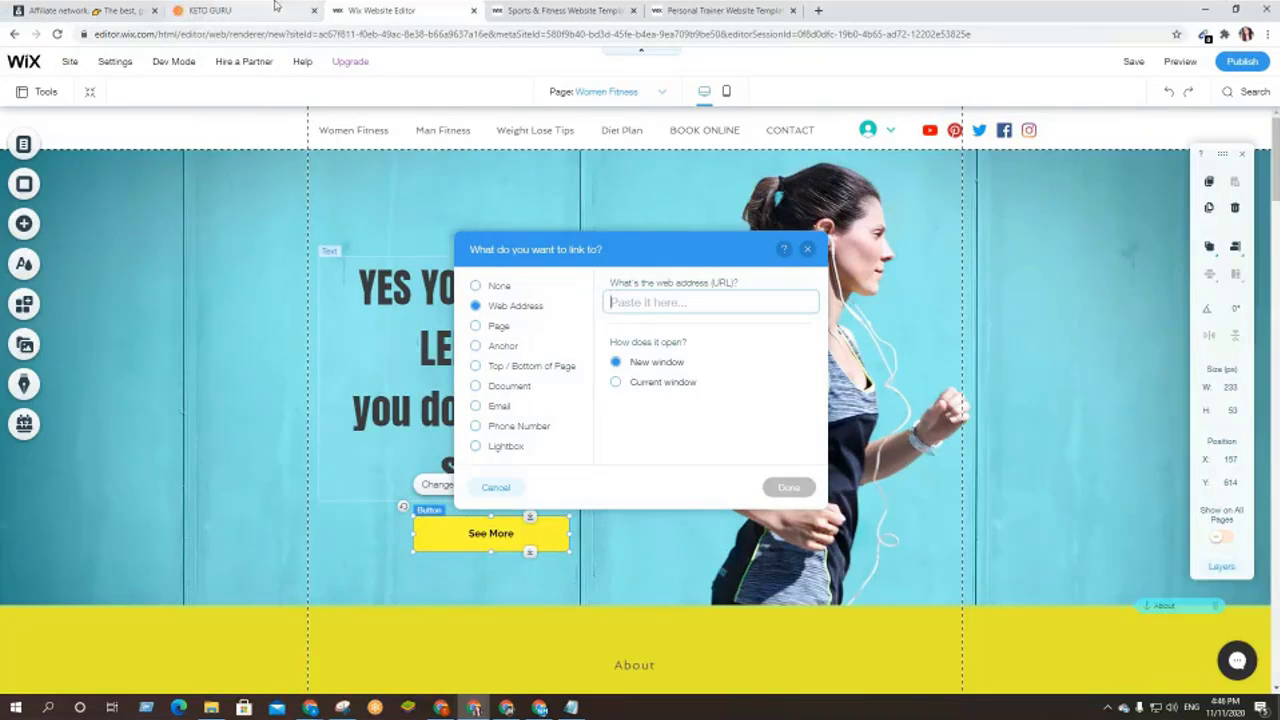
# - In MyLead, sort configurations by URL and copy the Default row's tracking link
pyautogui.click(140, 7)
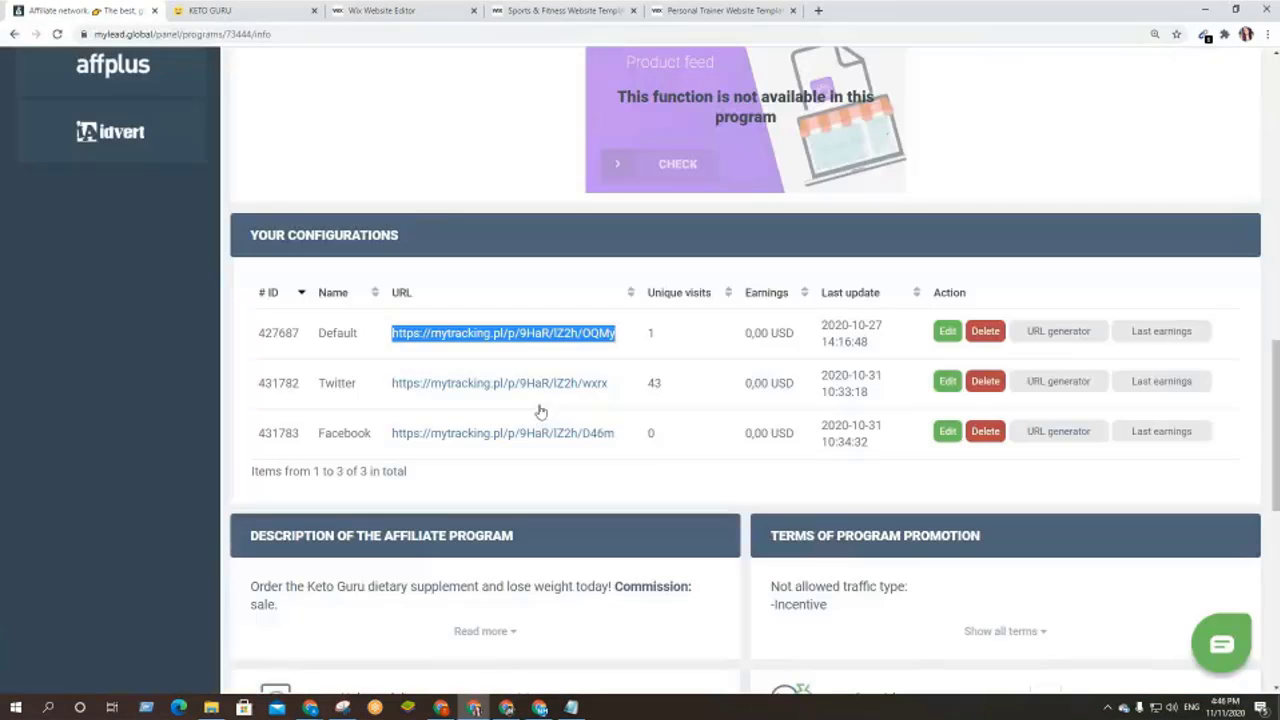
pyautogui.click(542, 290)
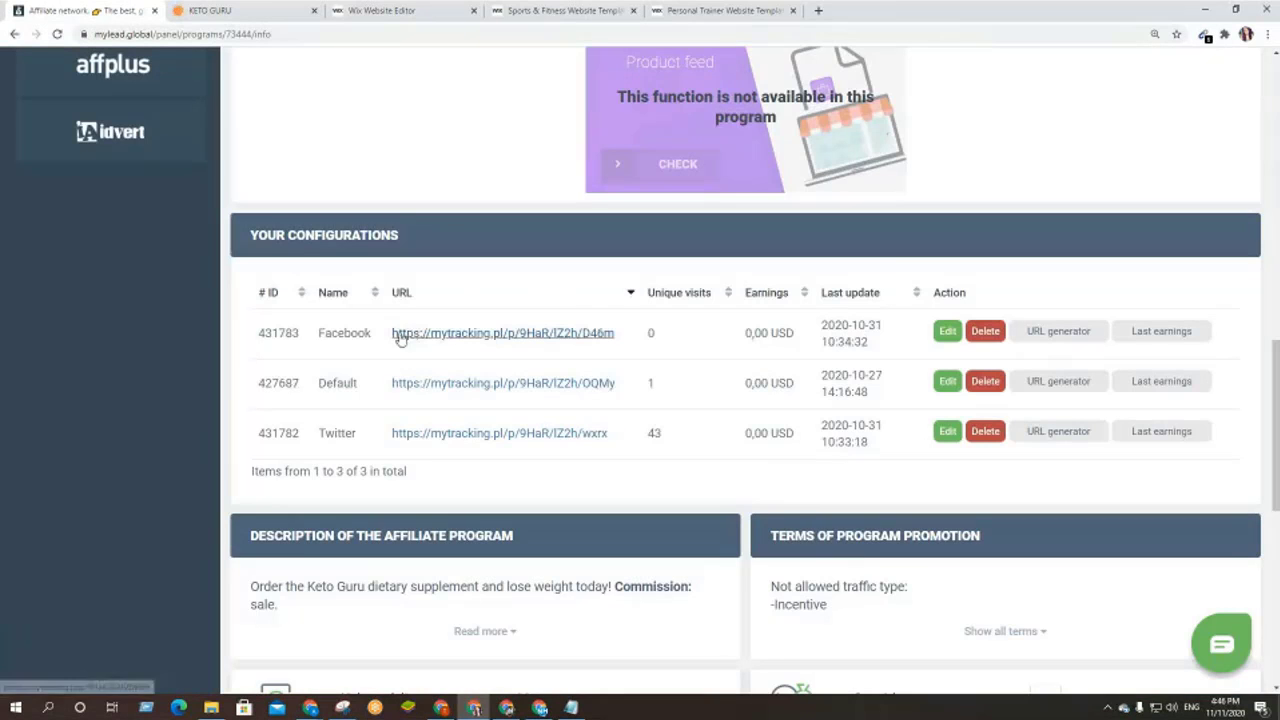
pyautogui.scroll(1, 383, 438)
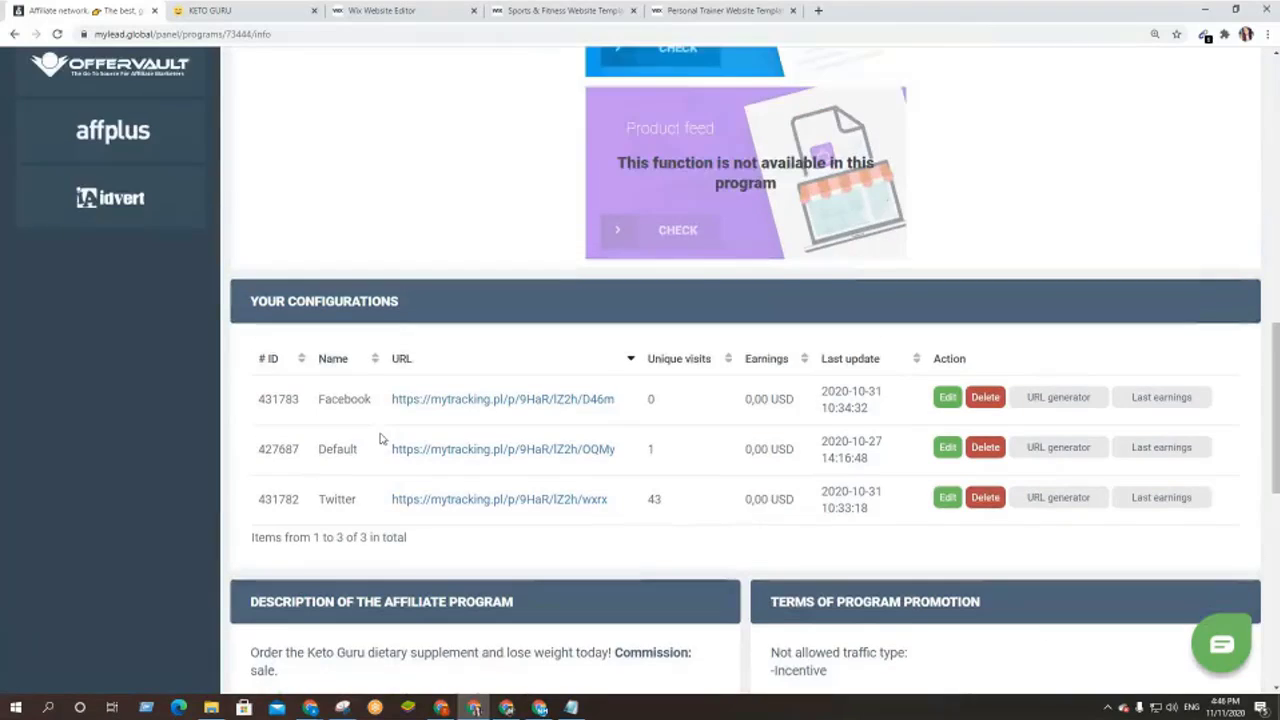
pyautogui.scroll(-1, 408, 445)
pyautogui.moveTo(394, 381); pyautogui.dragTo(618, 390)
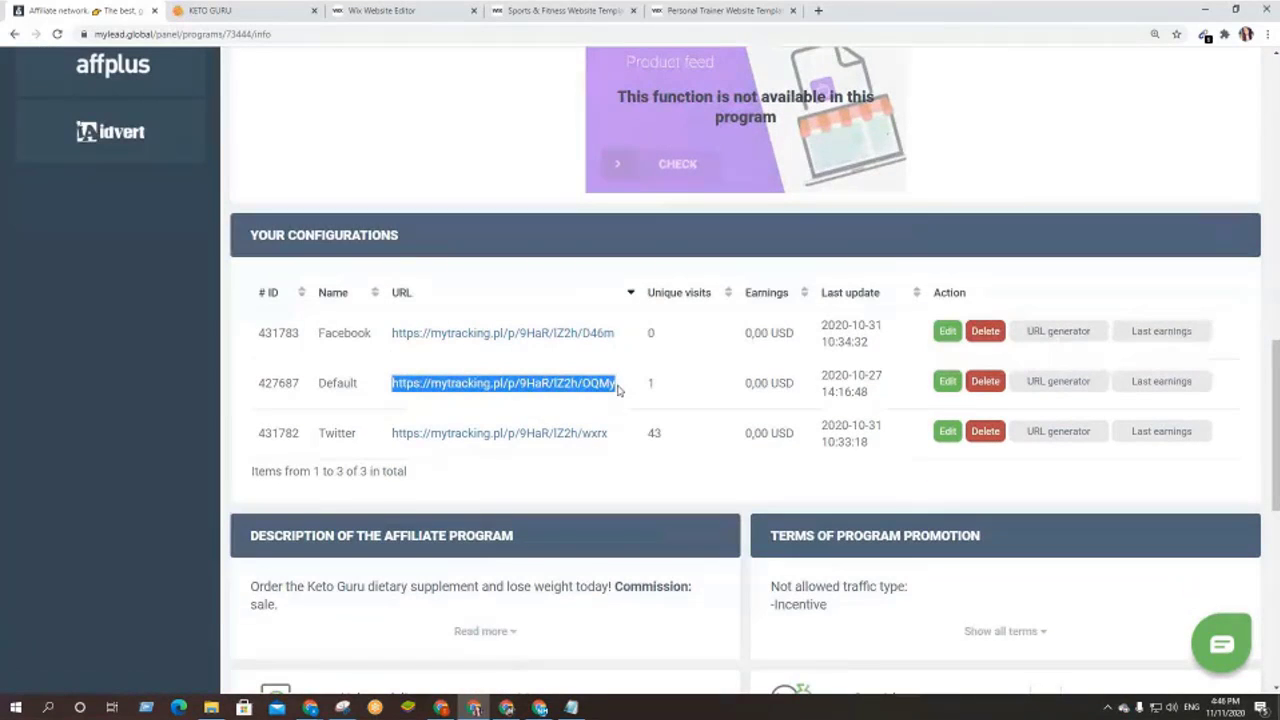
pyautogui.click(424, 6)
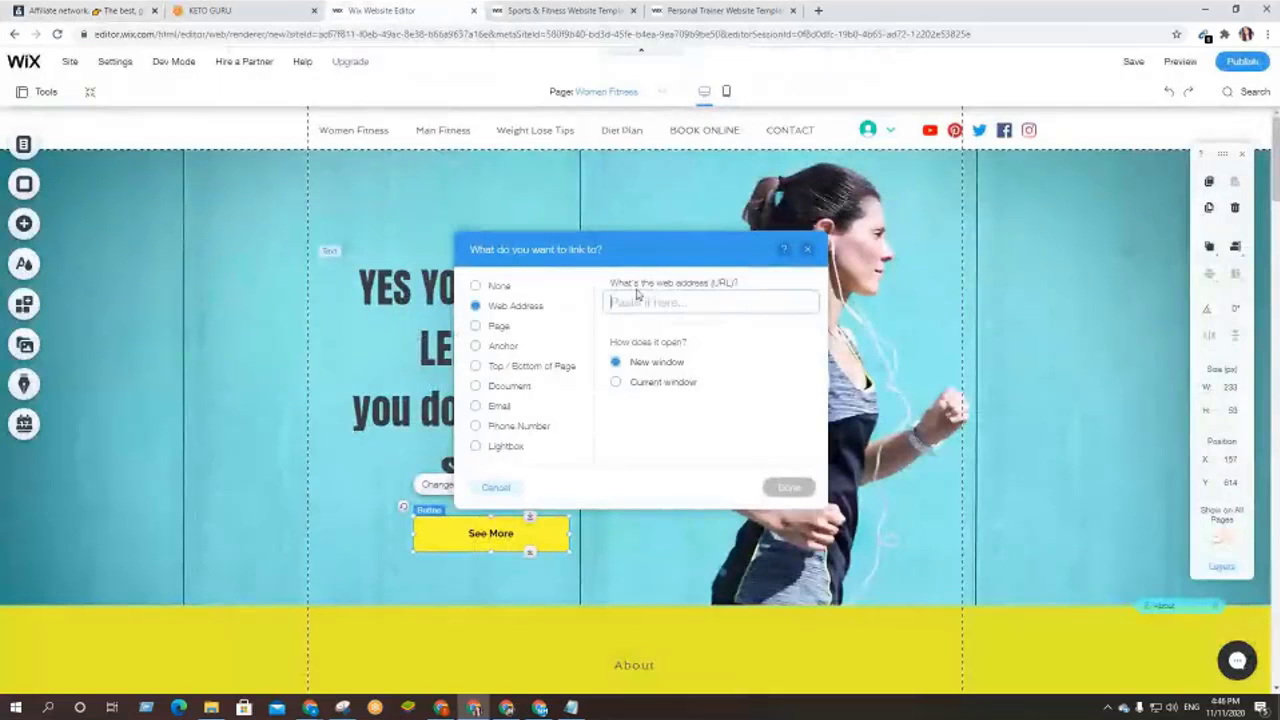
# - Link See More to the pasted Default tracking URL without its leading space, then select the page background
pyautogui.click(630, 302)
pyautogui.hotkey('ctrl', 'v')
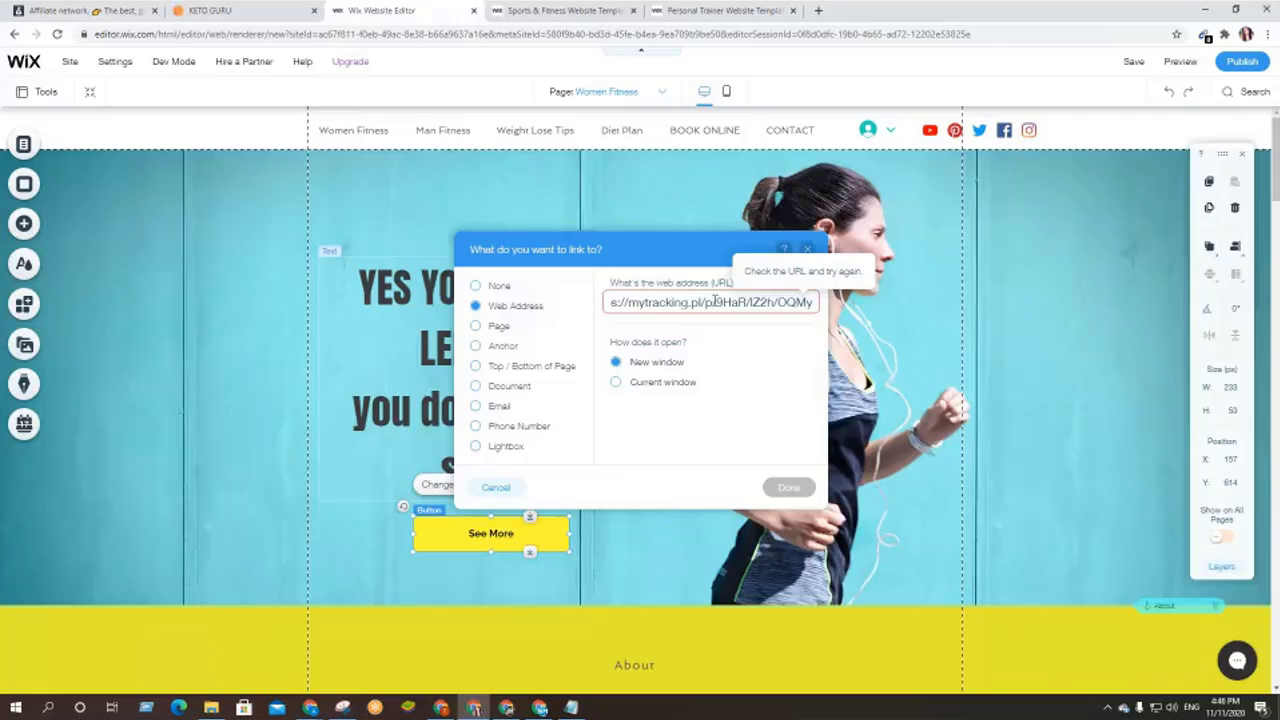
pyautogui.press('Home')
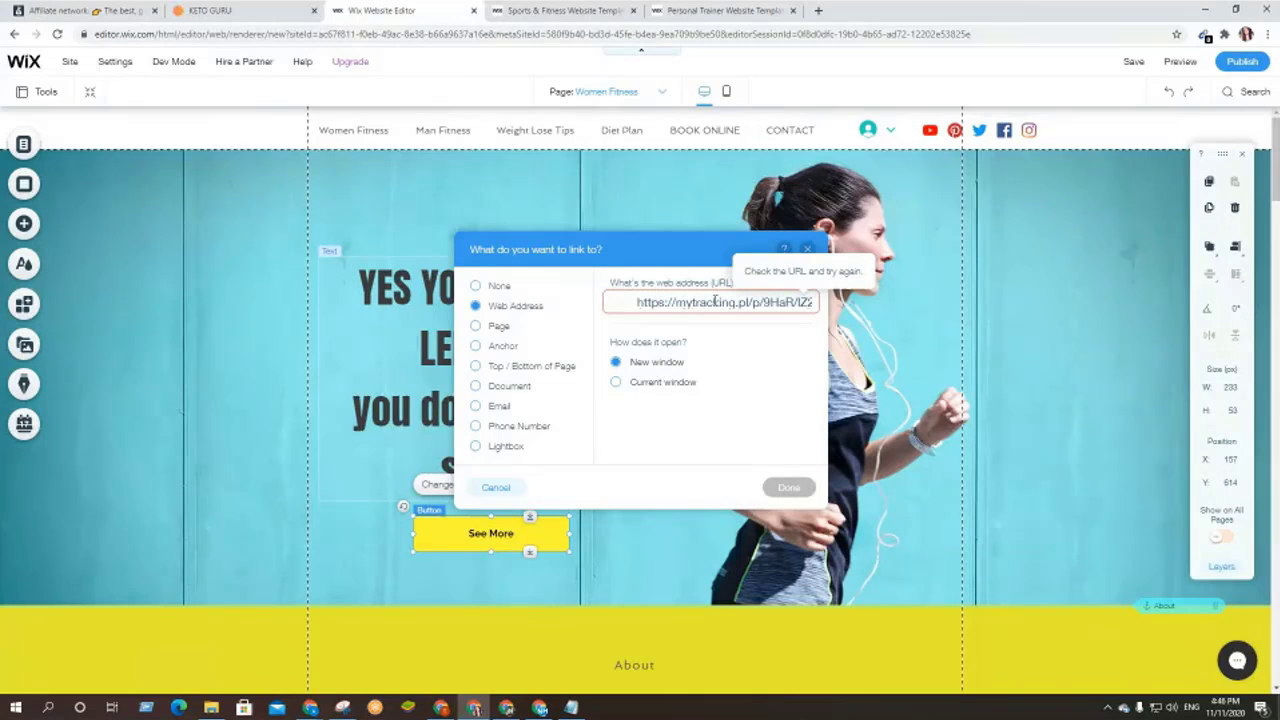
pyautogui.press('BackSpace')
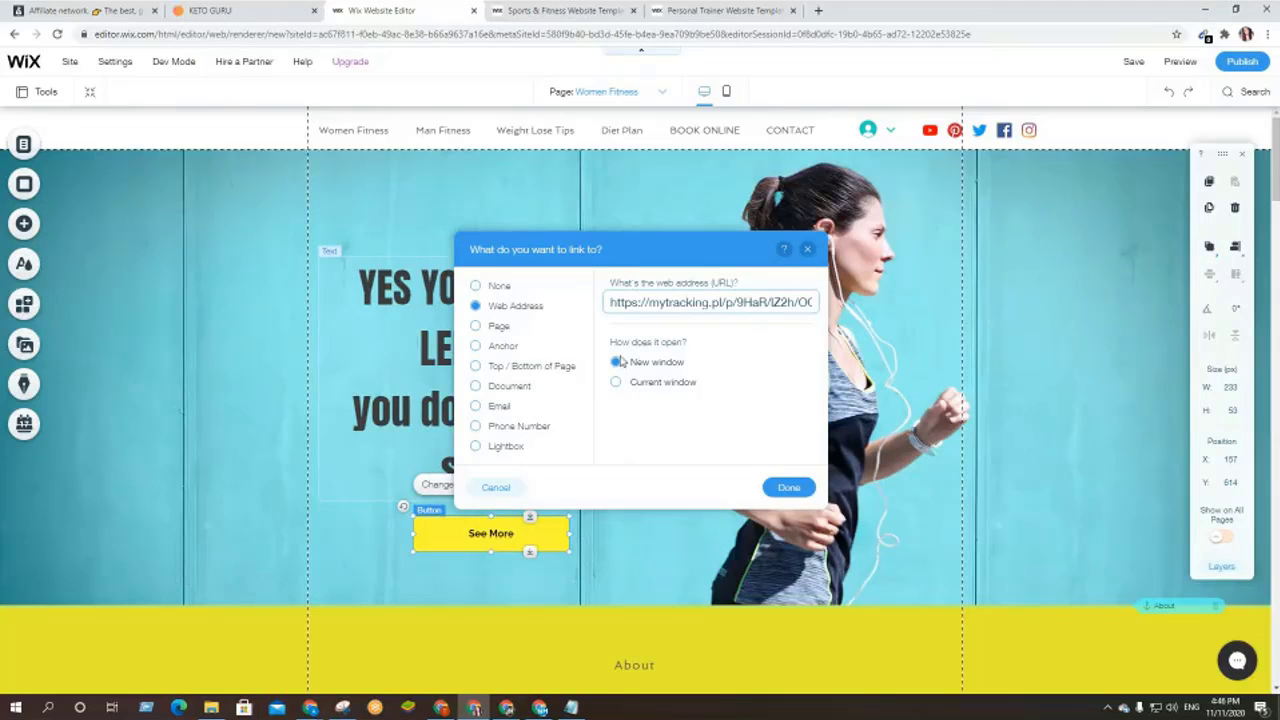
pyautogui.click(786, 490)
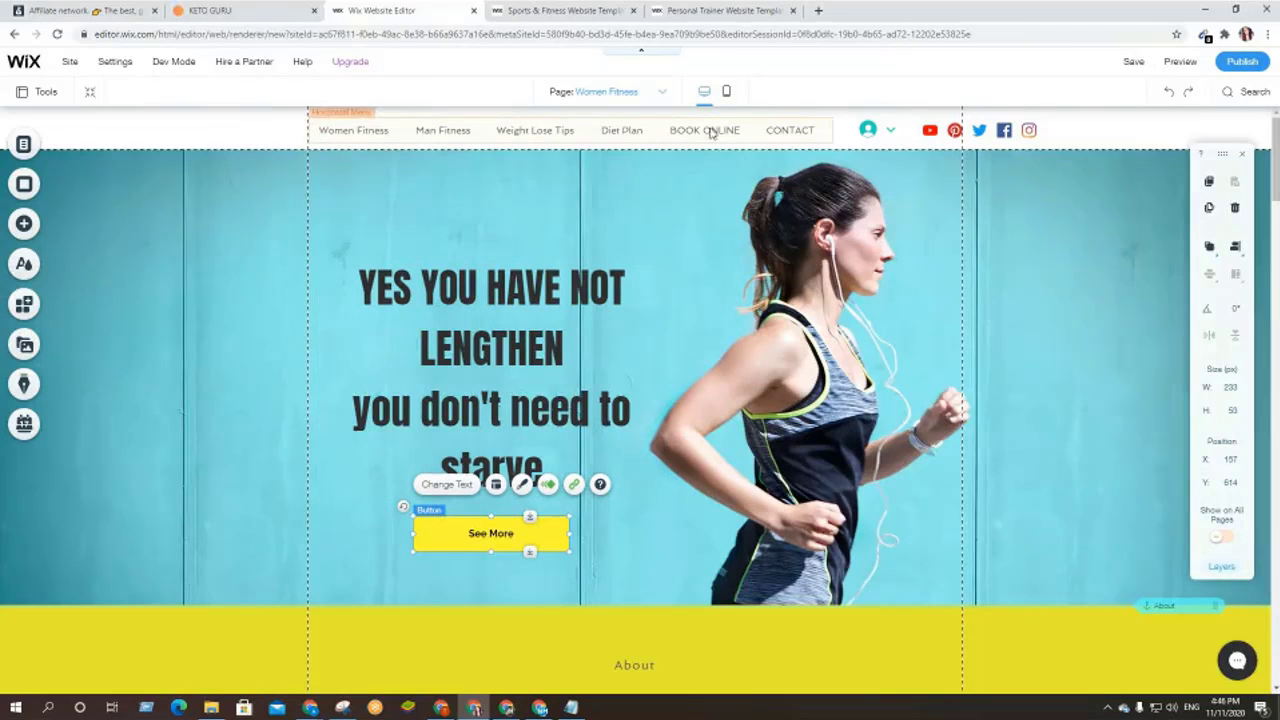
pyautogui.click(1032, 133)
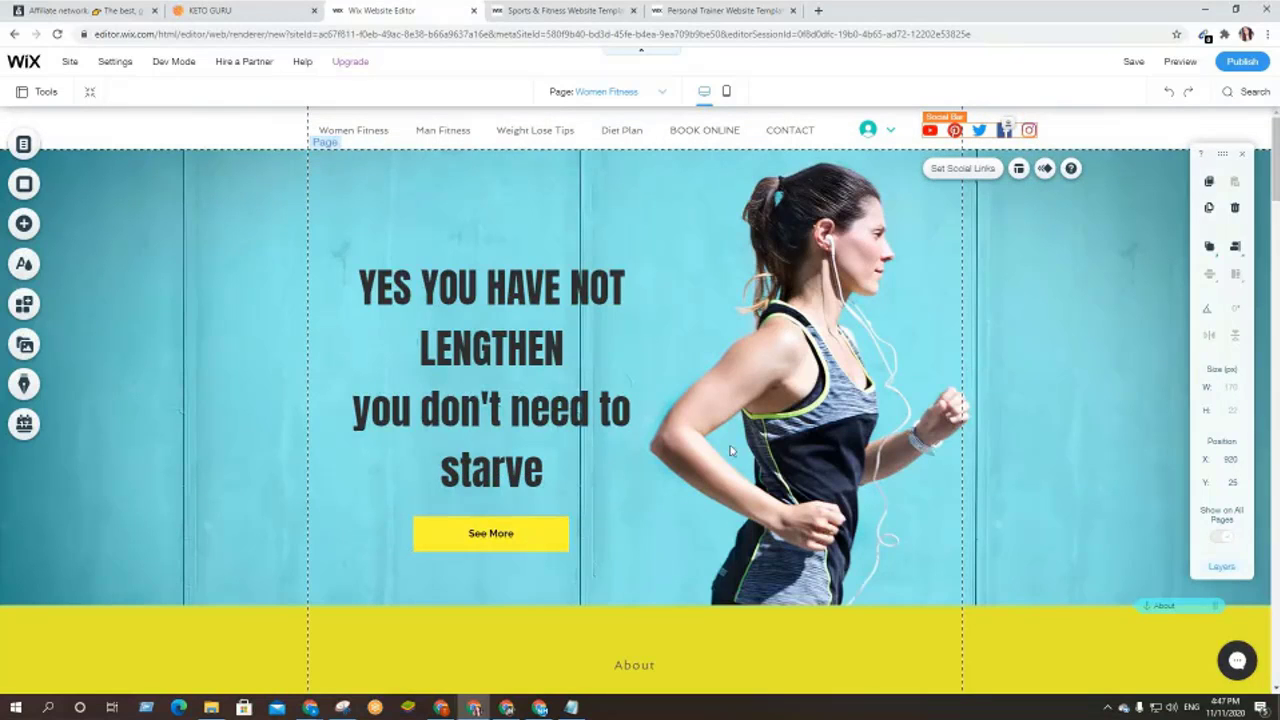
pyautogui.click(172, 358)
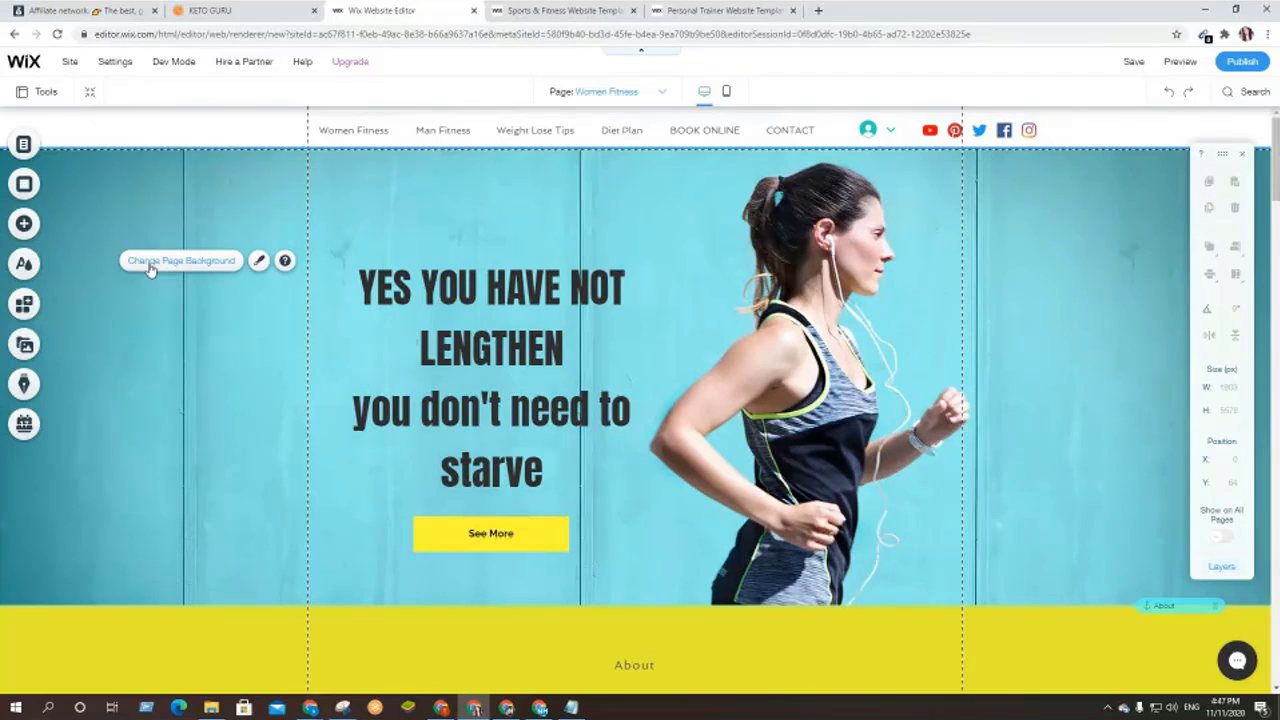
# - Browse the Page Background image library thumbnails for a replacement for the runner photo
pyautogui.click(148, 262)
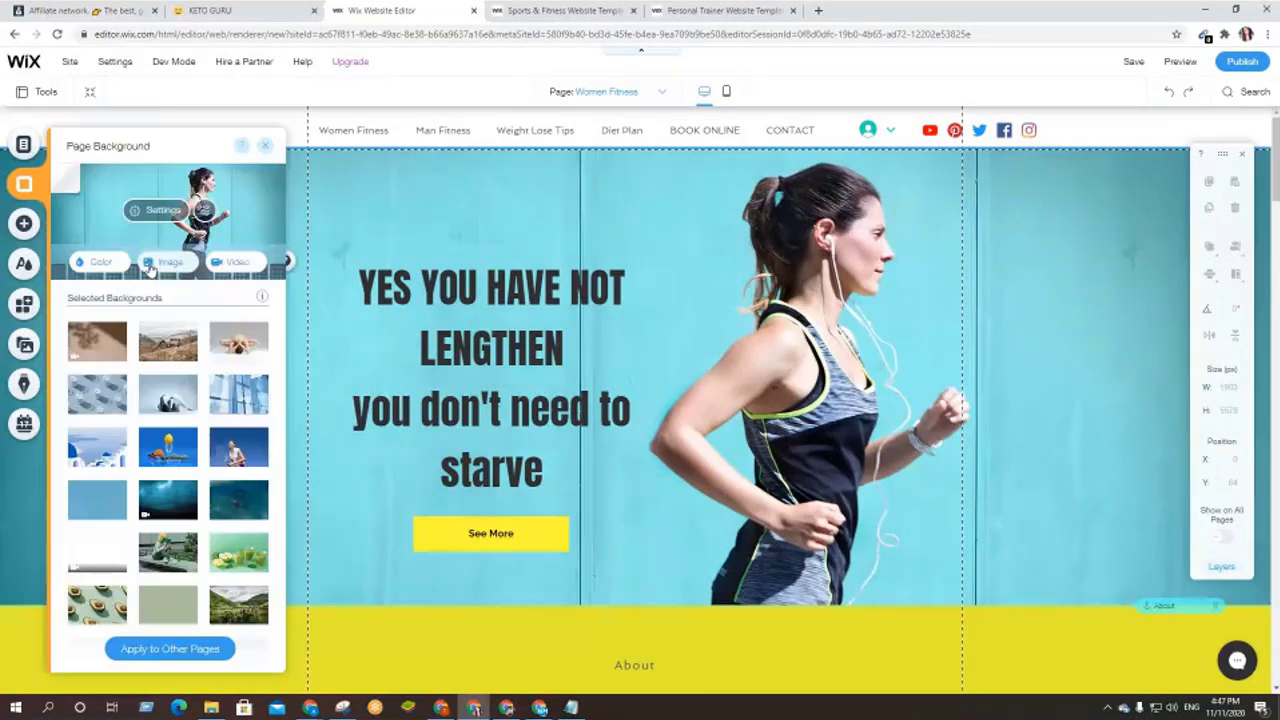
pyautogui.moveTo(172, 403)
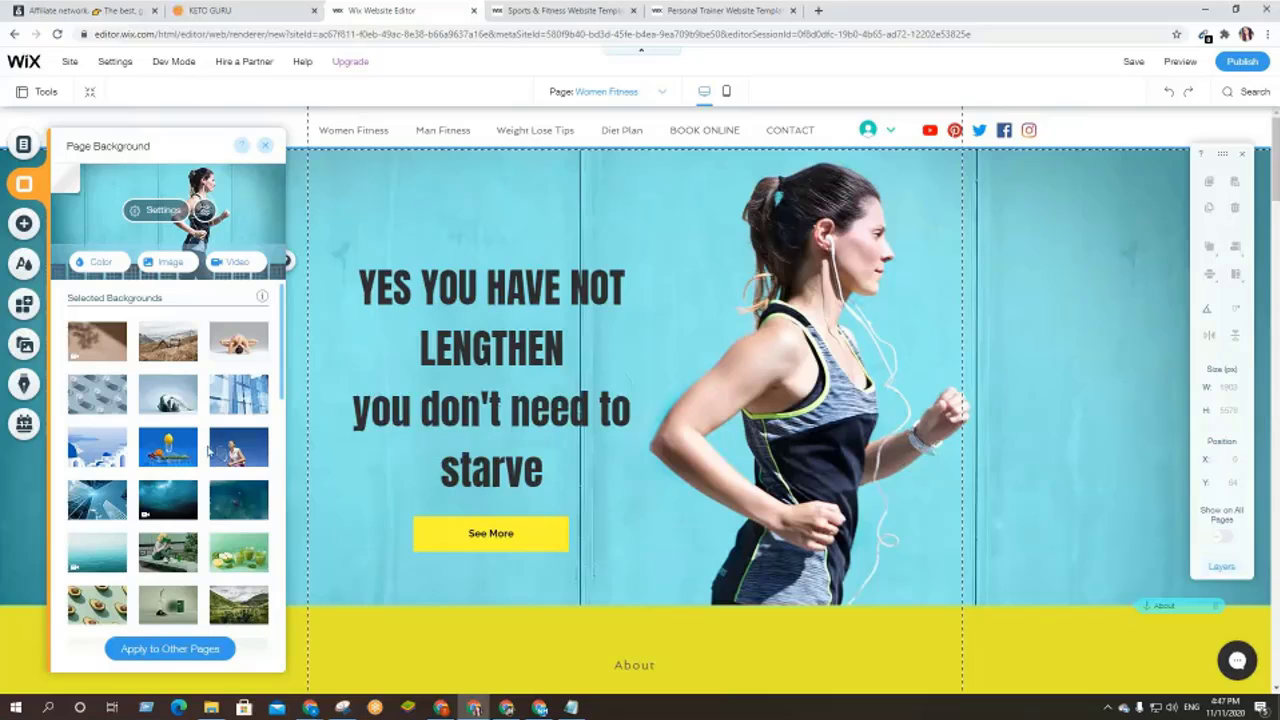
pyautogui.scroll(-1, 127, 432)
pyautogui.scroll(-3, 127, 432)
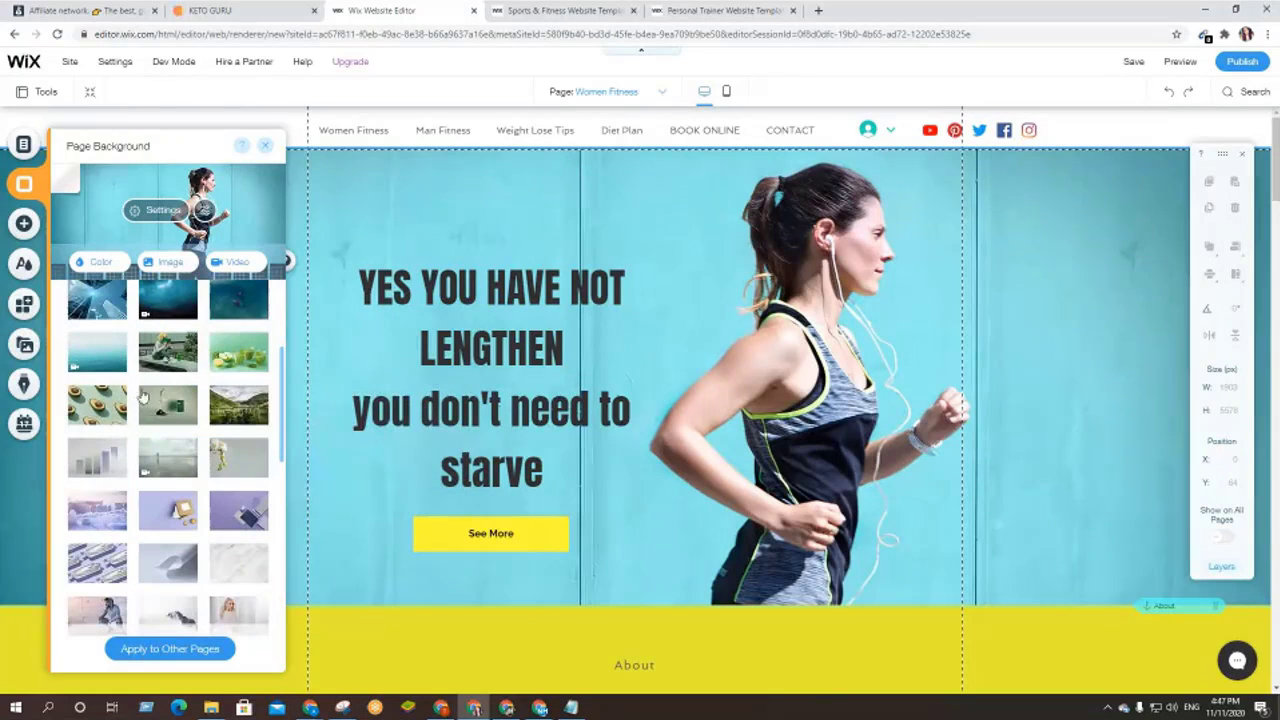
pyautogui.moveTo(160, 360)
pyautogui.scroll(-5, 160, 362)
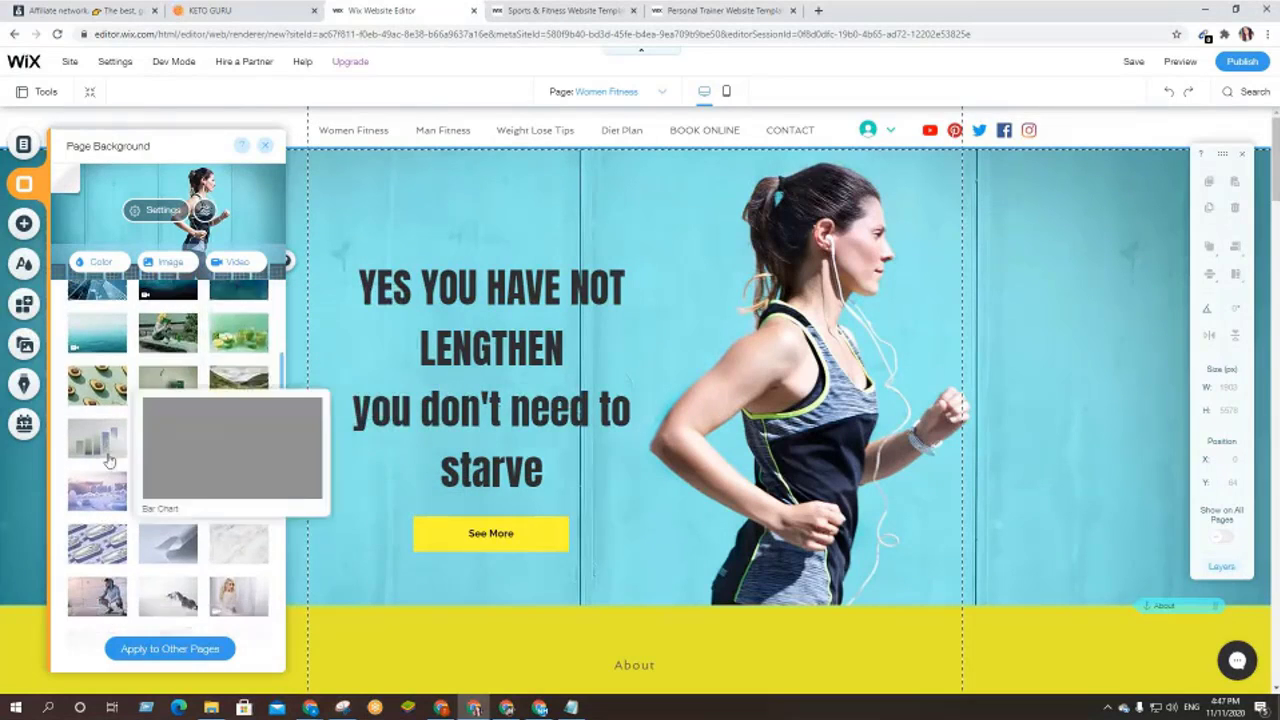
pyautogui.moveTo(100, 425)
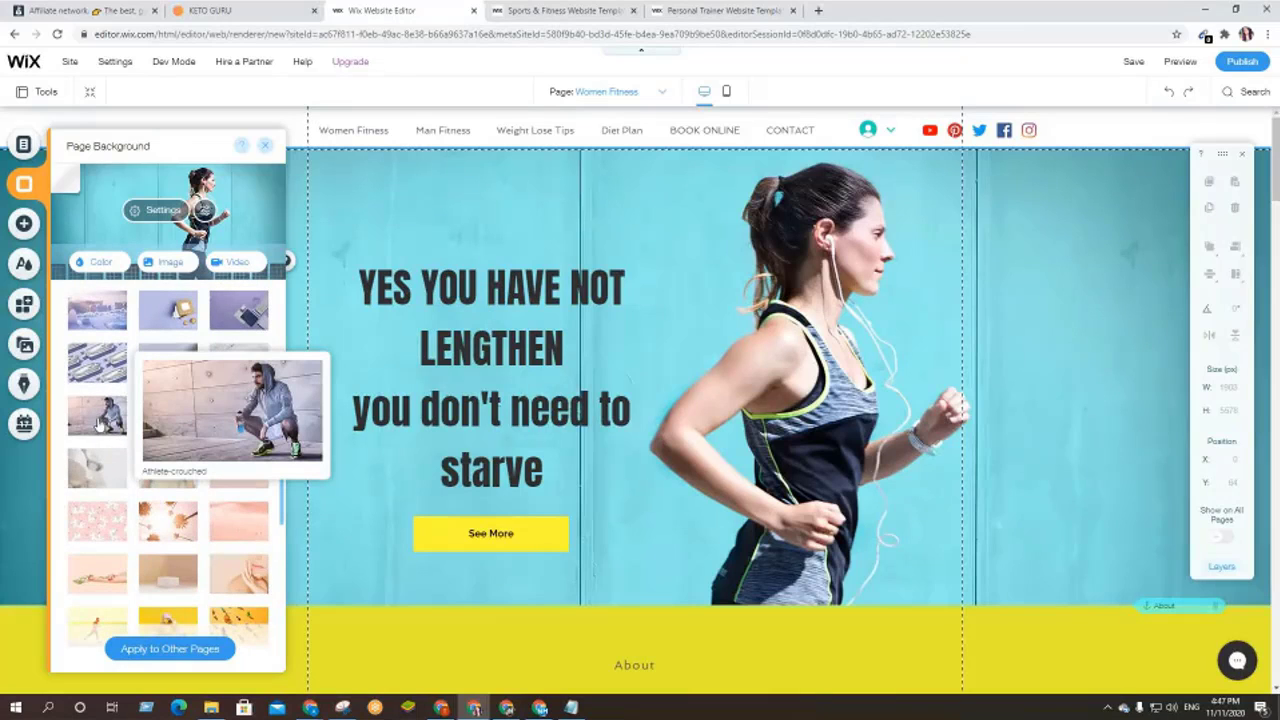
pyautogui.scroll(-5, 98, 425)
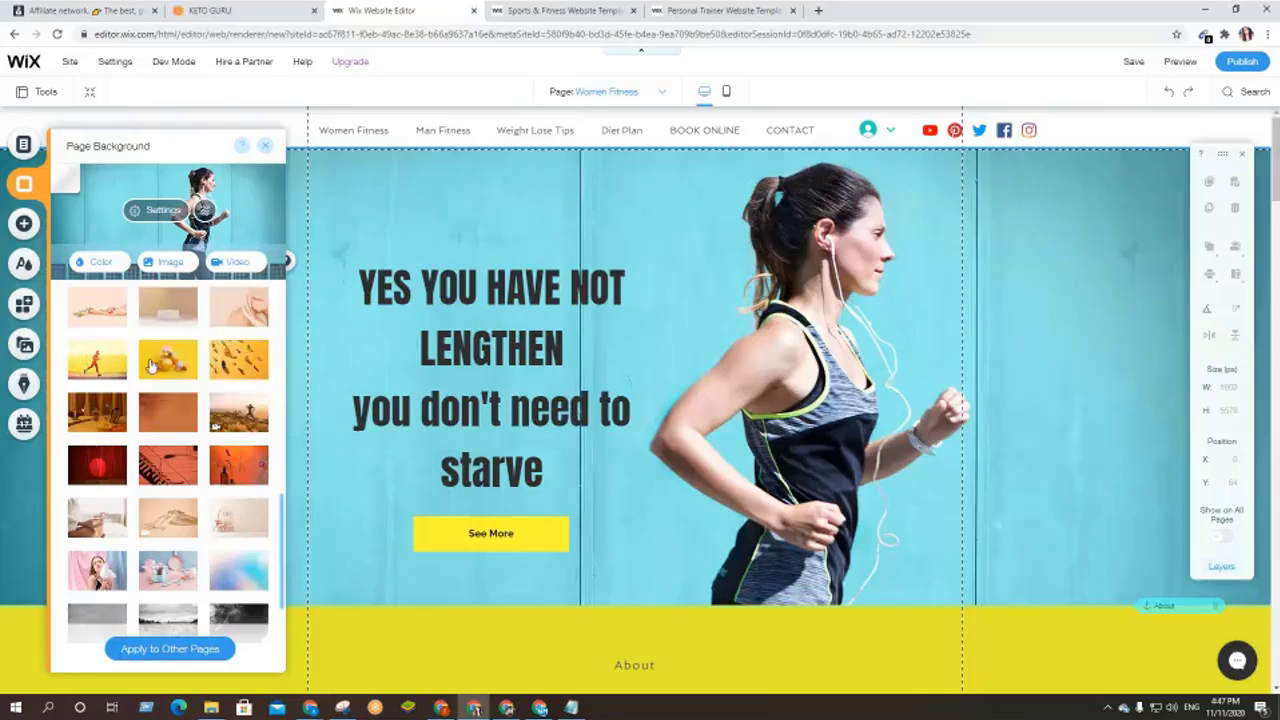
pyautogui.scroll(-3, 130, 437)
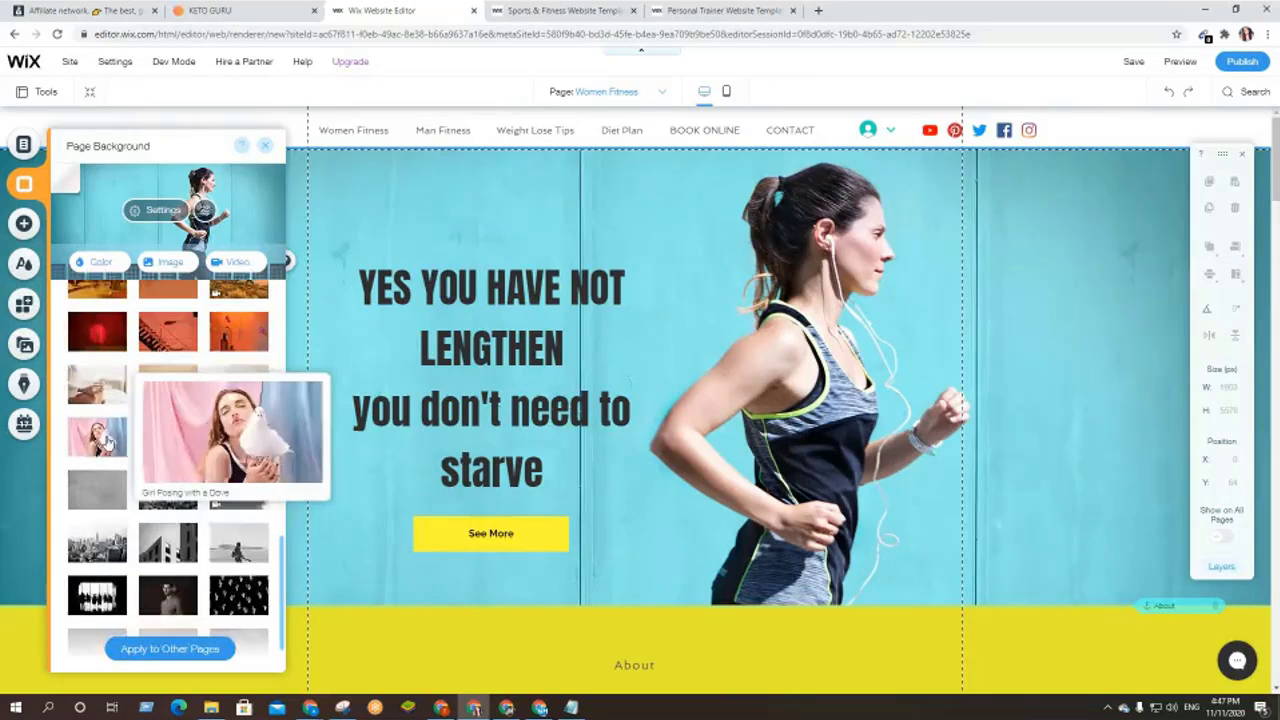
pyautogui.scroll(-1, 105, 490)
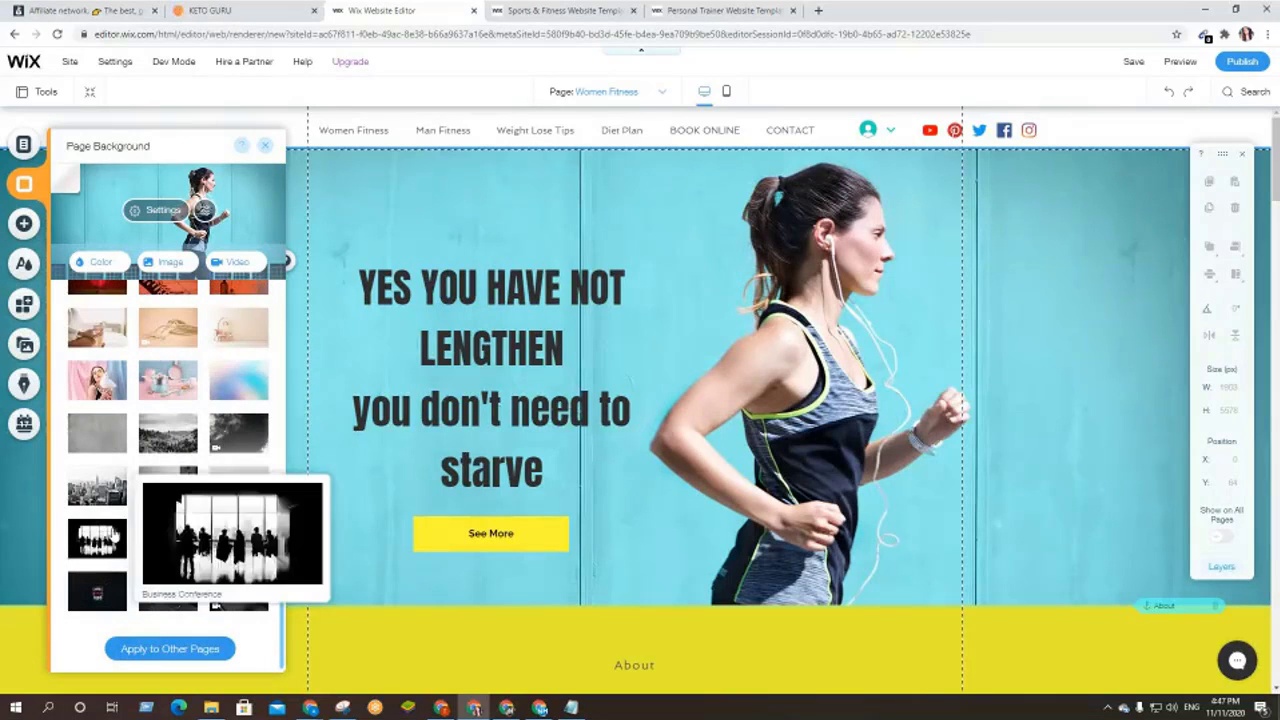
pyautogui.scroll(5, 100, 525)
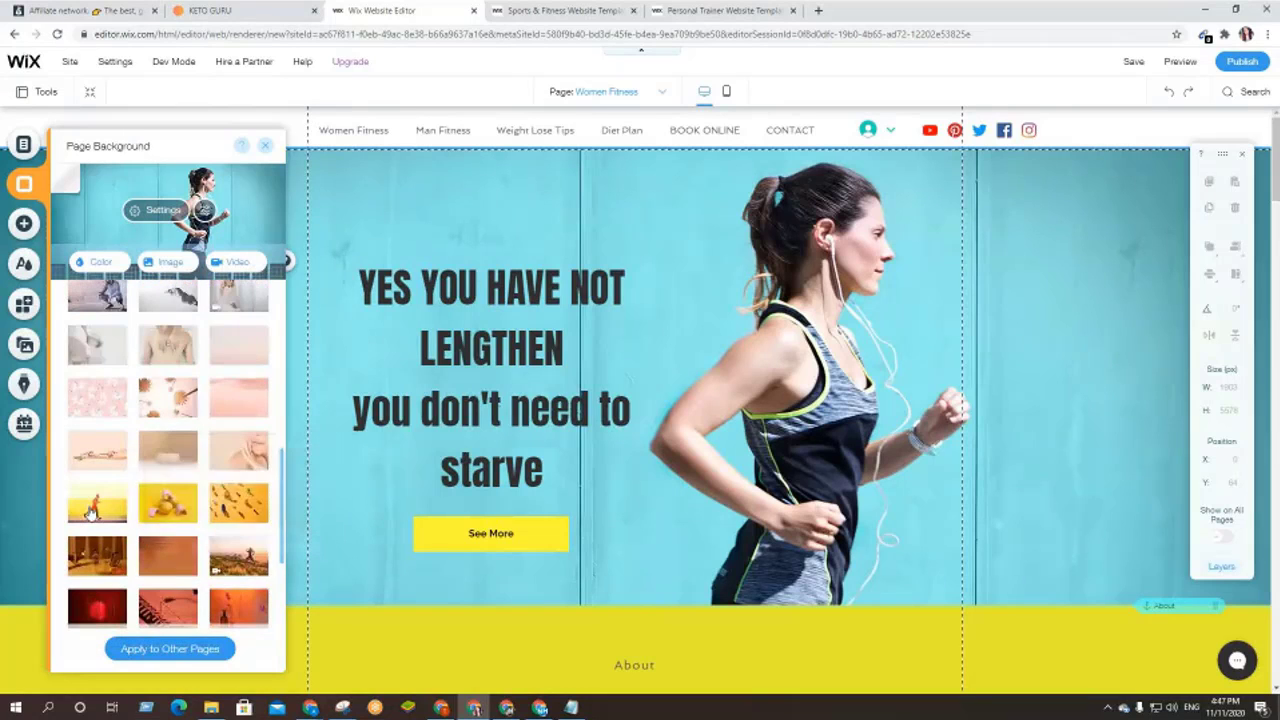
pyautogui.scroll(4, 90, 514)
pyautogui.scroll(1, 88, 510)
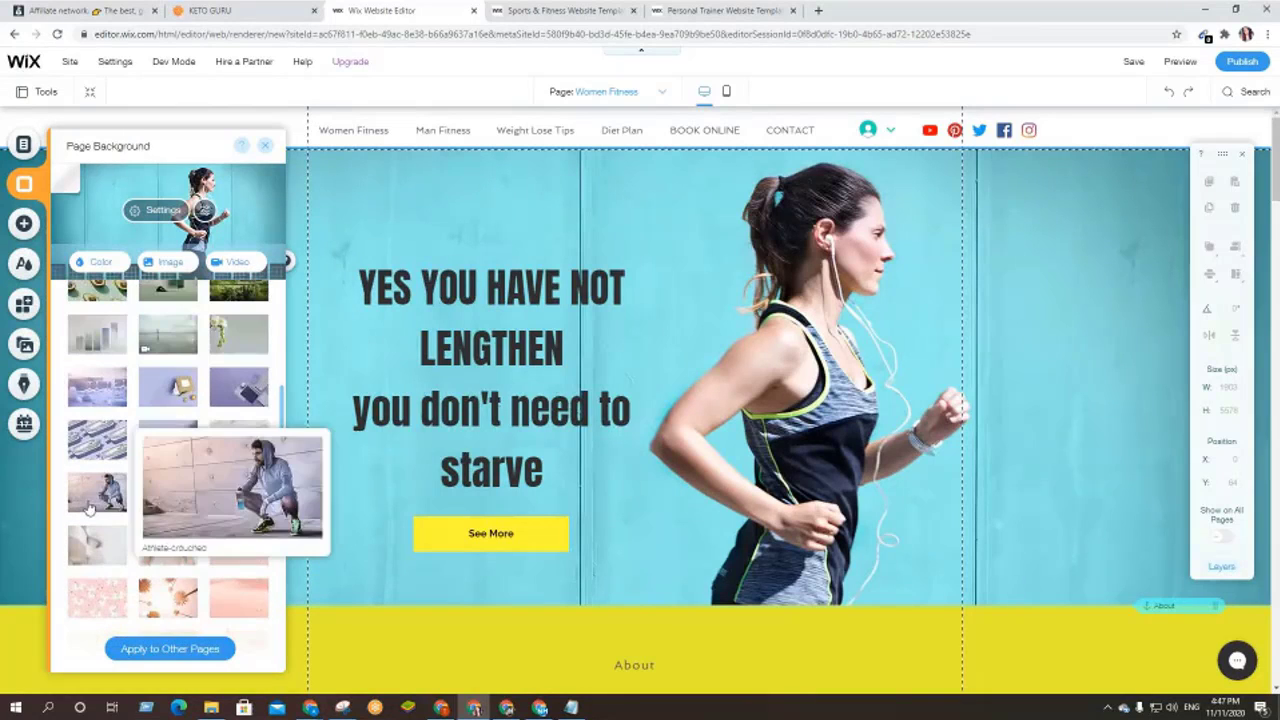
pyautogui.moveTo(235, 500)
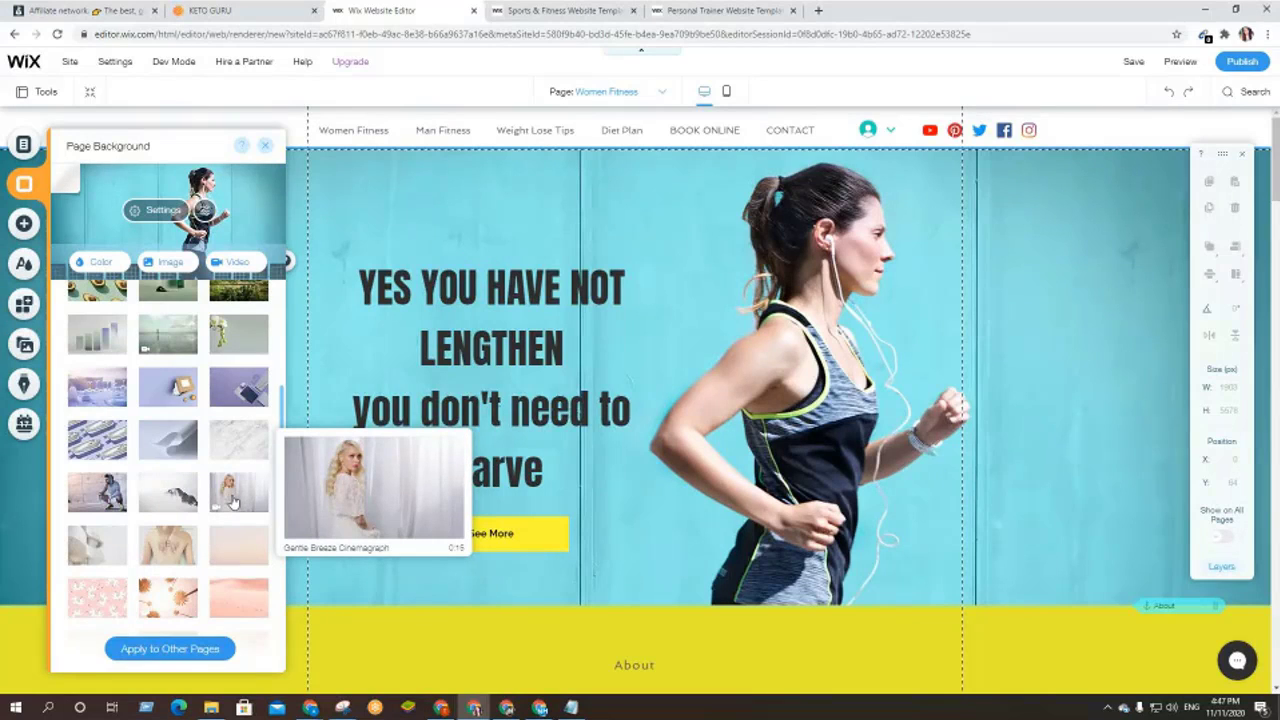
# - Try the Gentle Breeze Cinemagraph video as the background and dismiss the save reminder
pyautogui.click(230, 497)
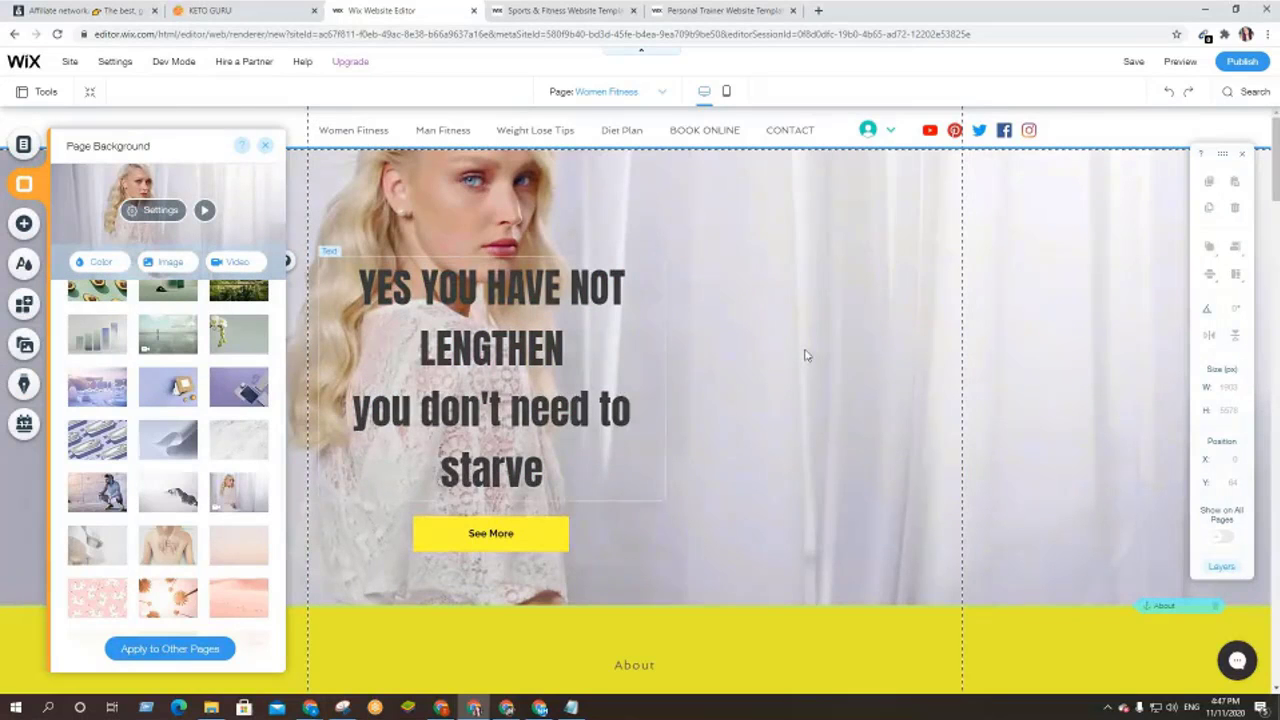
pyautogui.scroll(5, 155, 465)
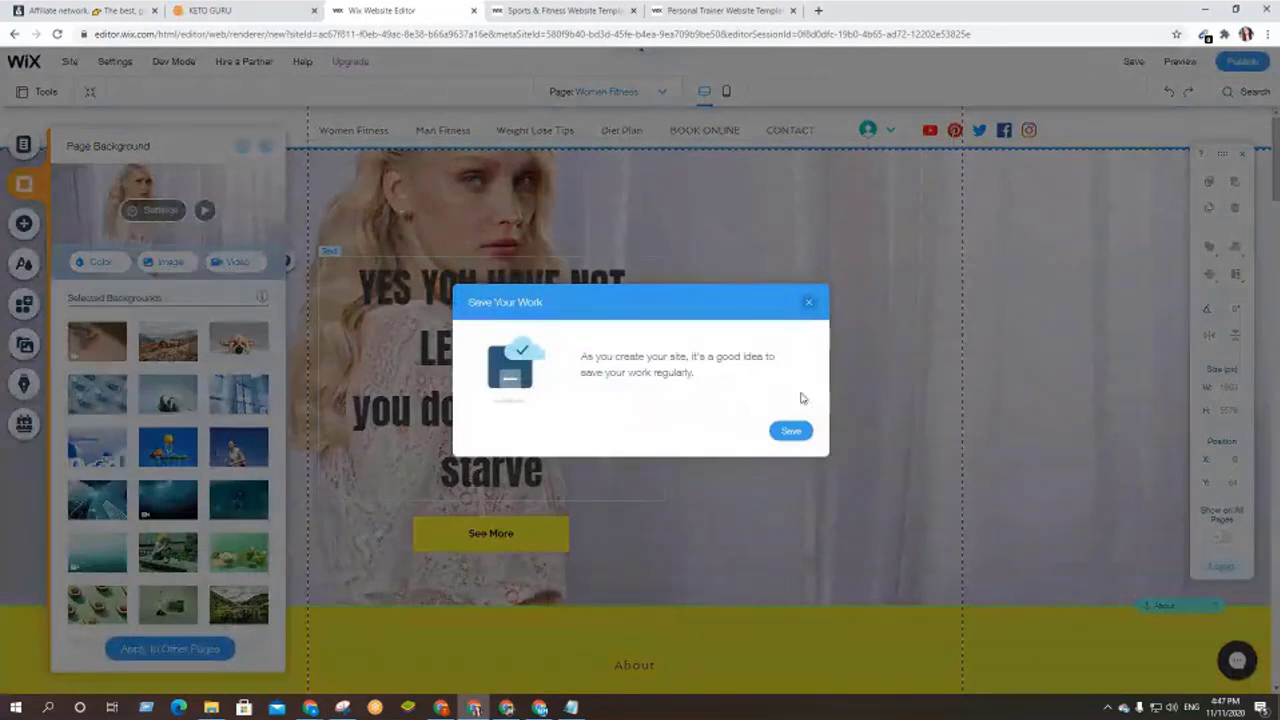
pyautogui.click(809, 303)
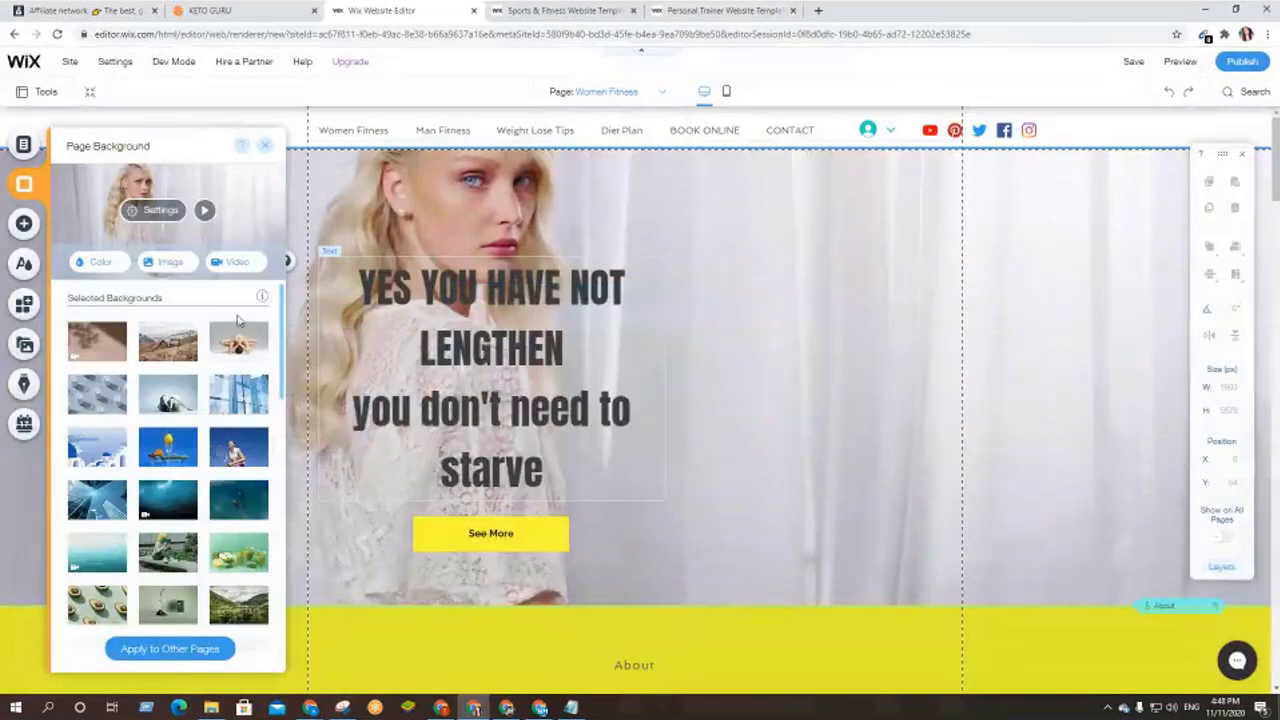
pyautogui.scroll(-3, 120, 440)
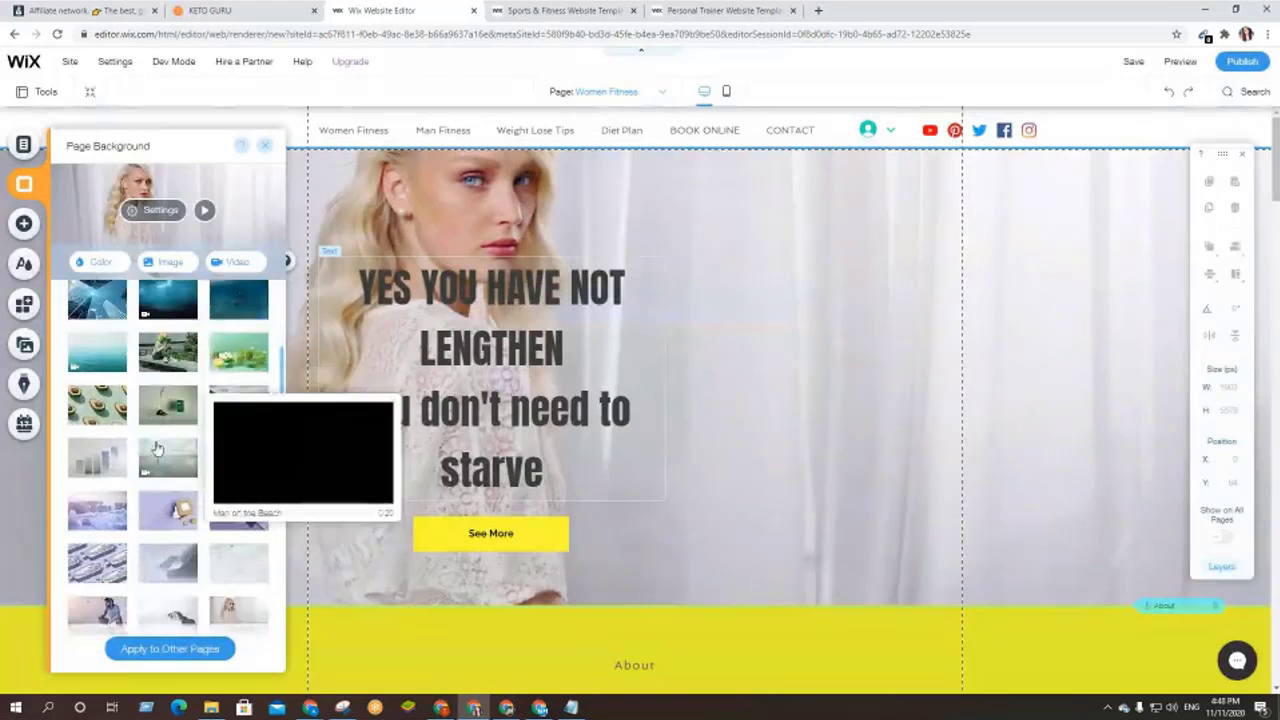
pyautogui.scroll(2, 90, 425)
# - Set the Yoga at Home meditating-hands image as the page background and close the panel
pyautogui.moveTo(172, 430)
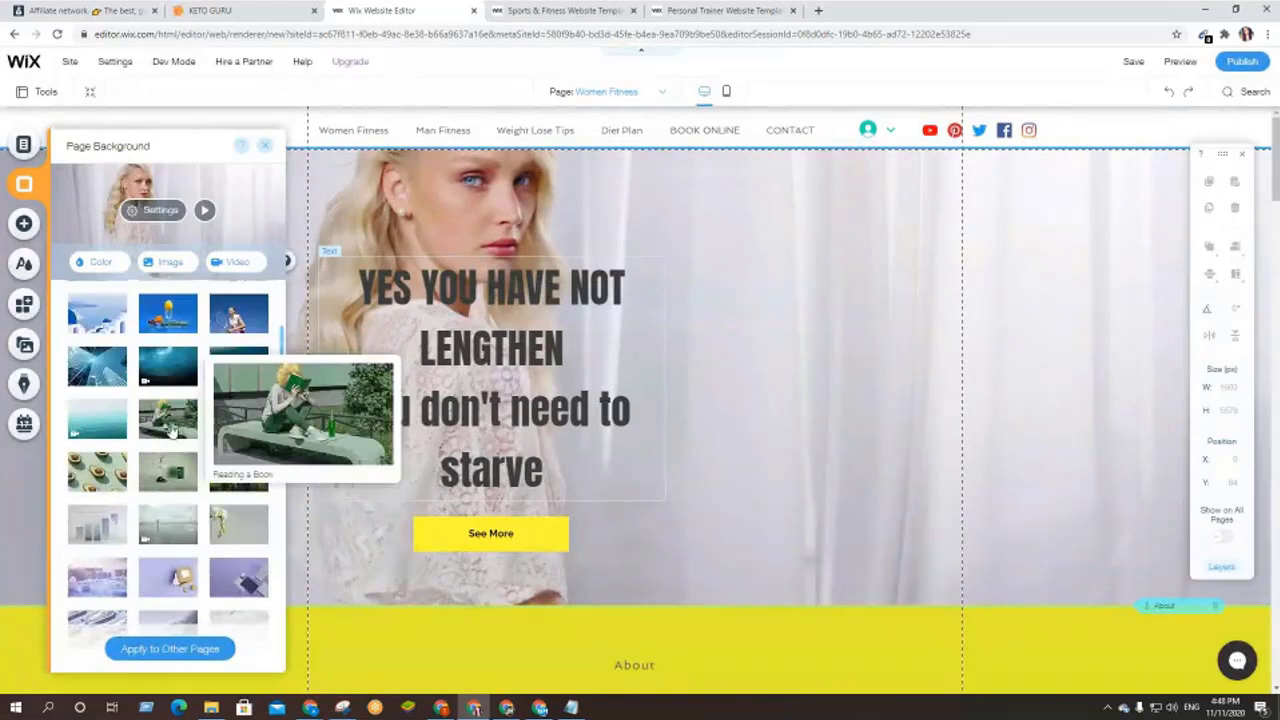
pyautogui.scroll(3, 172, 430)
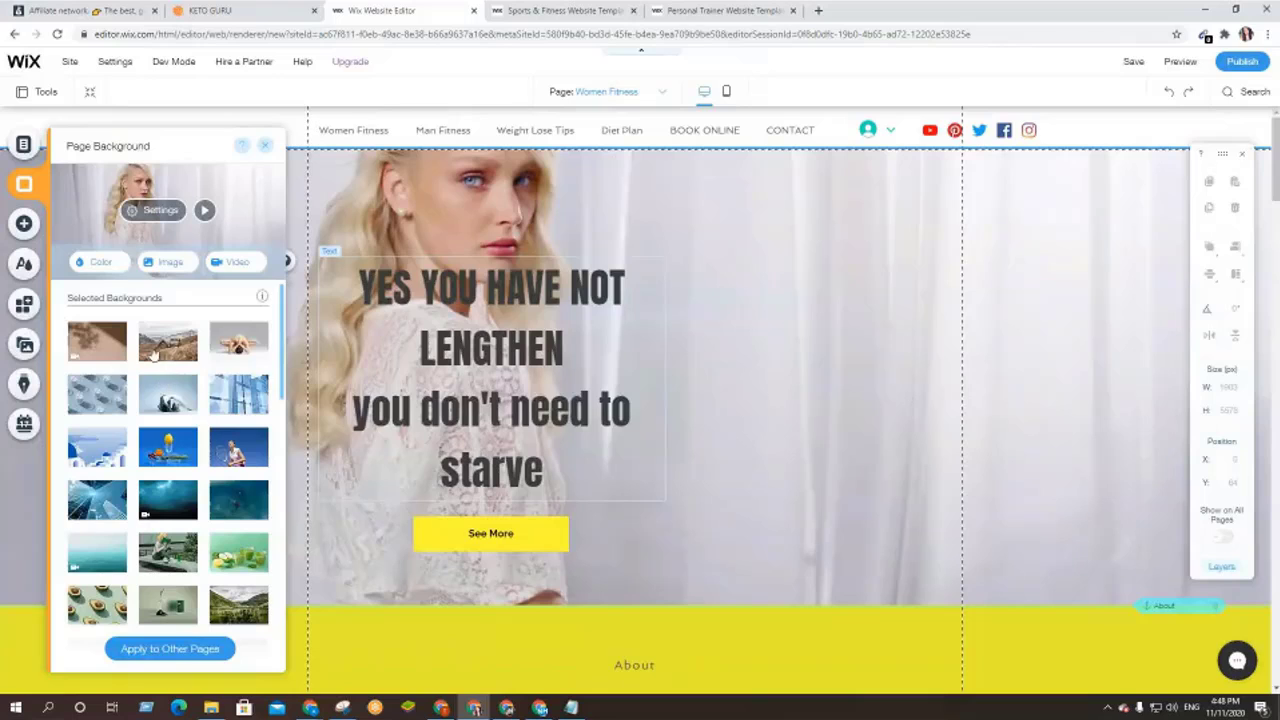
pyautogui.scroll(-6, 143, 380)
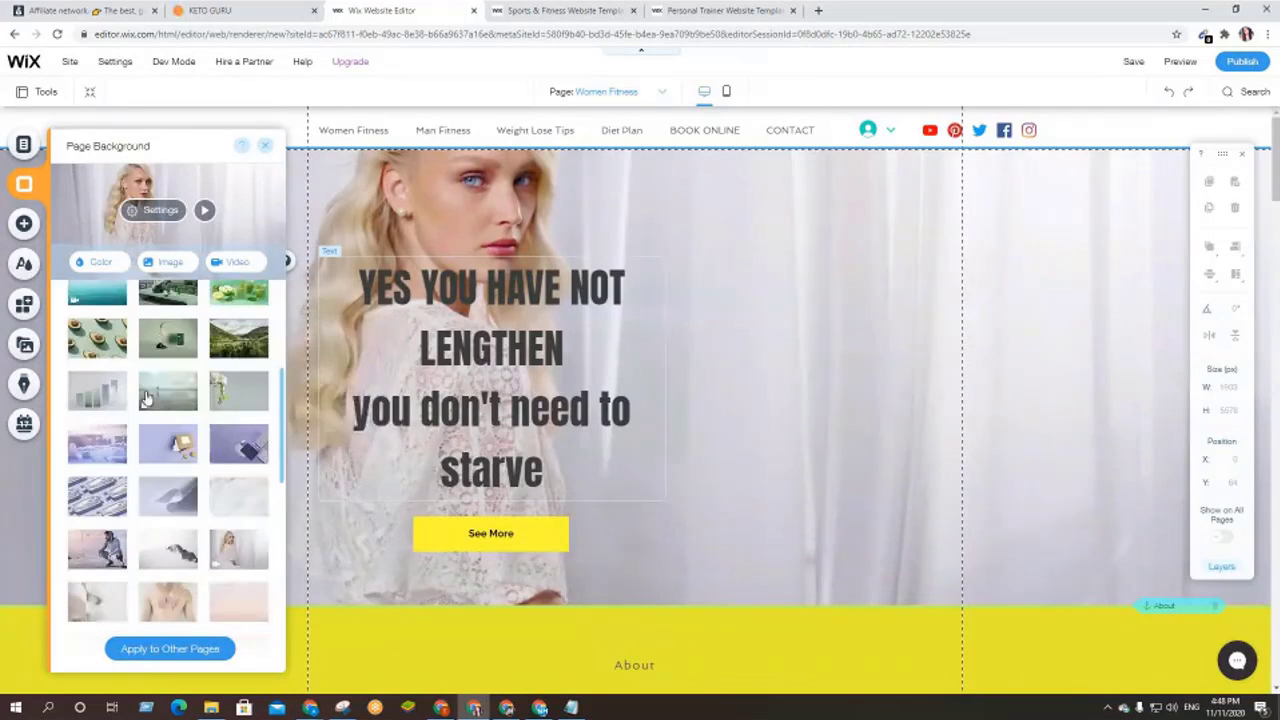
pyautogui.scroll(-5, 145, 397)
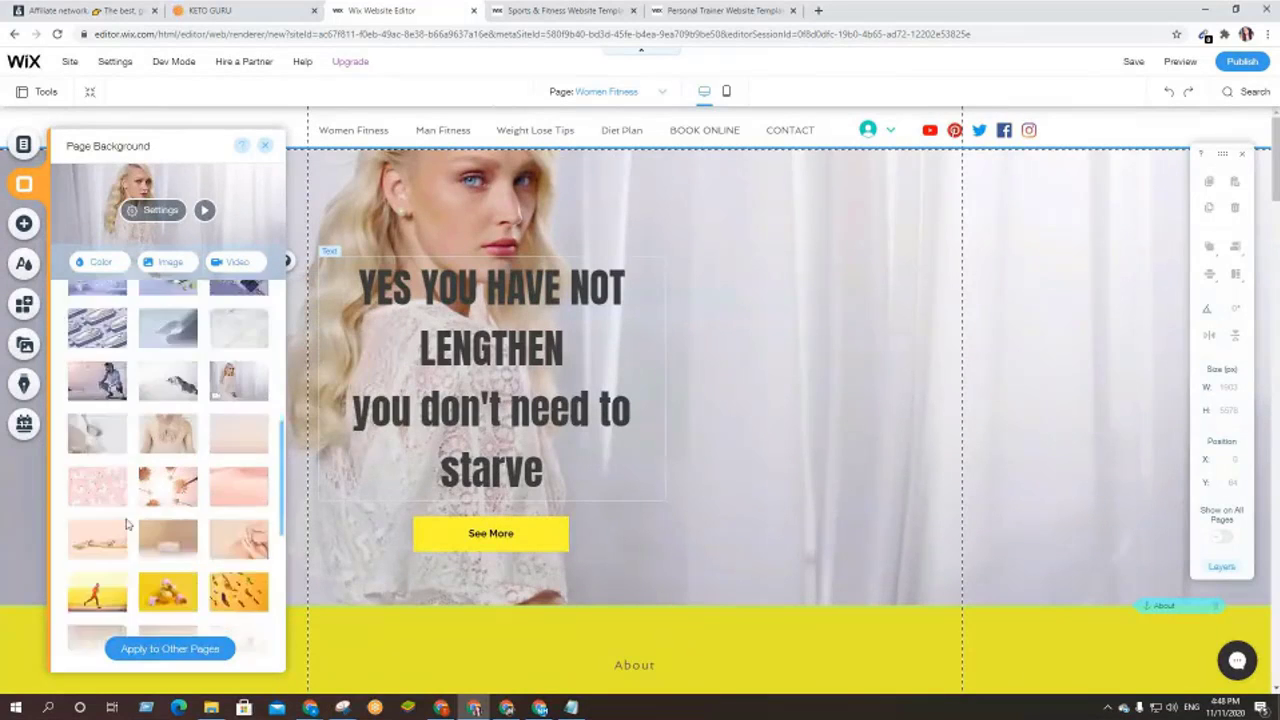
pyautogui.scroll(-2, 212, 548)
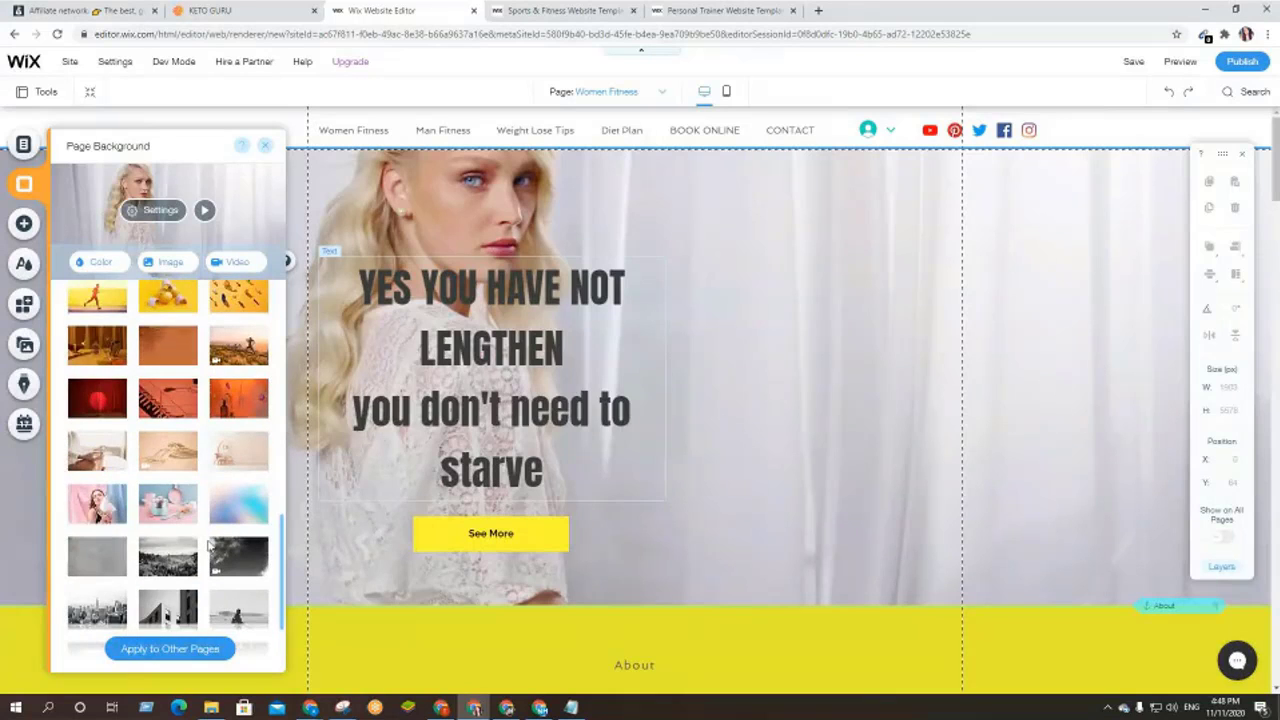
pyautogui.scroll(-2, 208, 545)
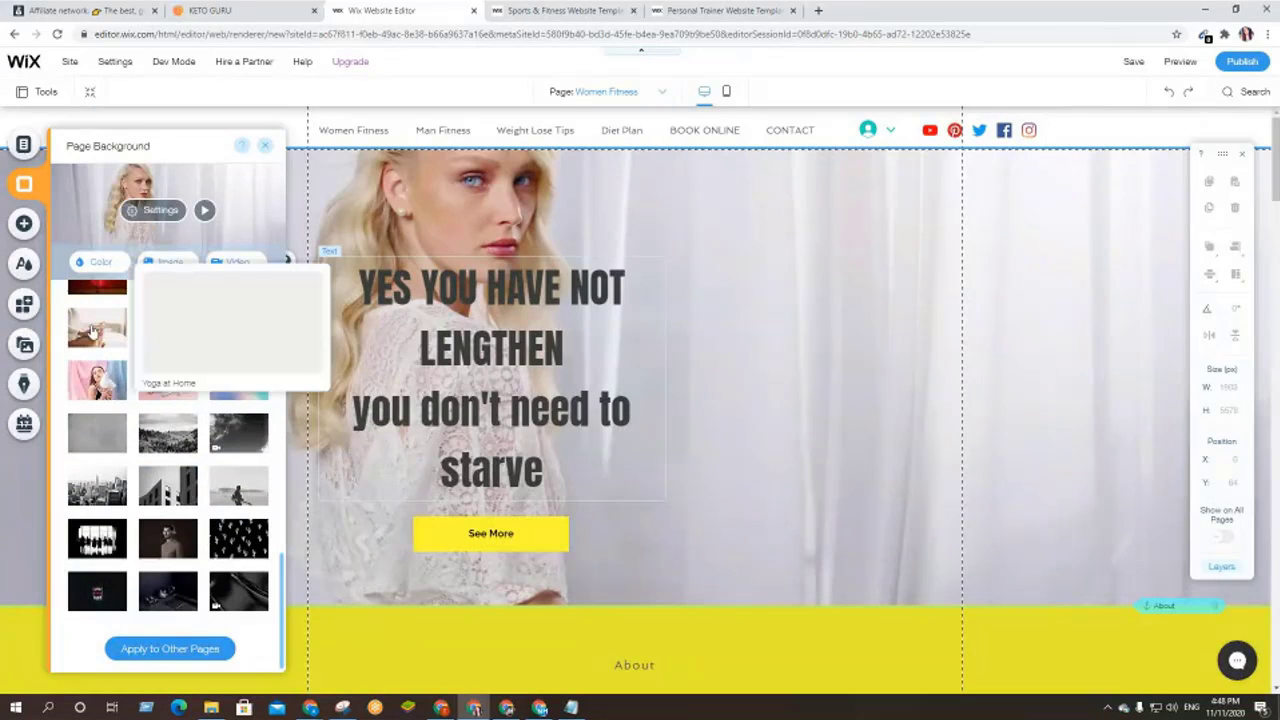
pyautogui.click(92, 333)
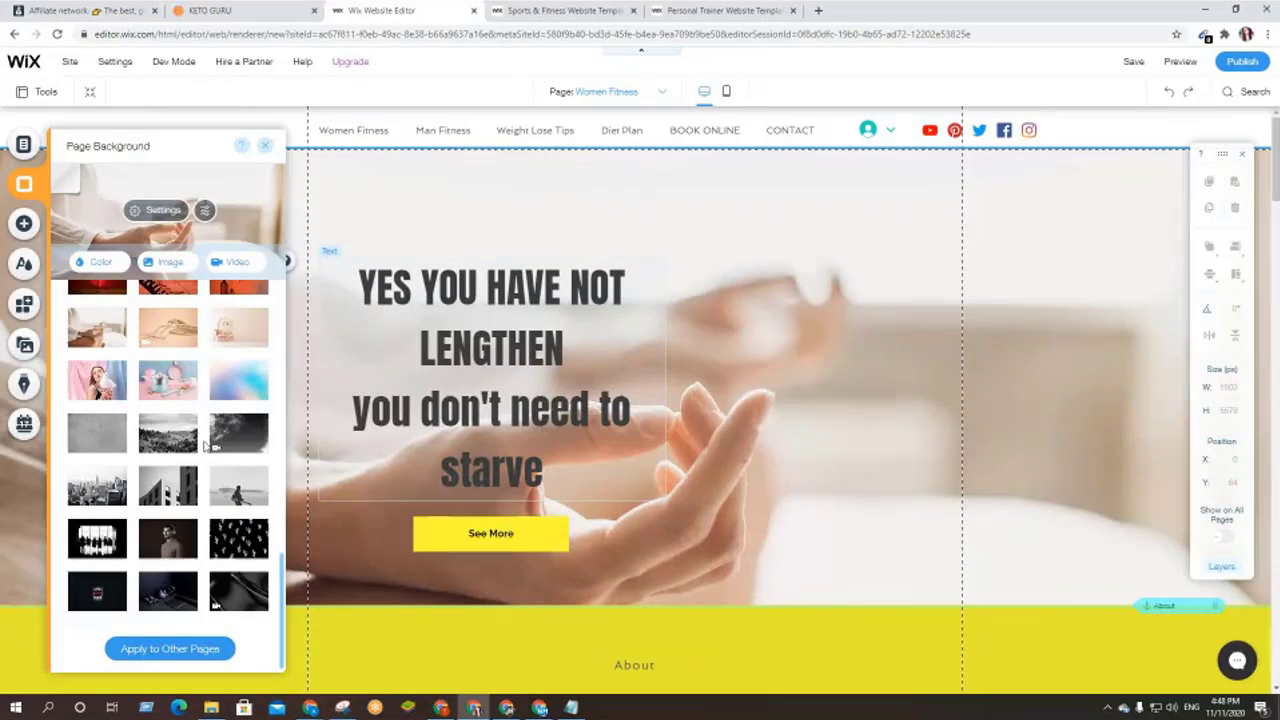
pyautogui.scroll(3, 175, 530)
pyautogui.scroll(8, 175, 530)
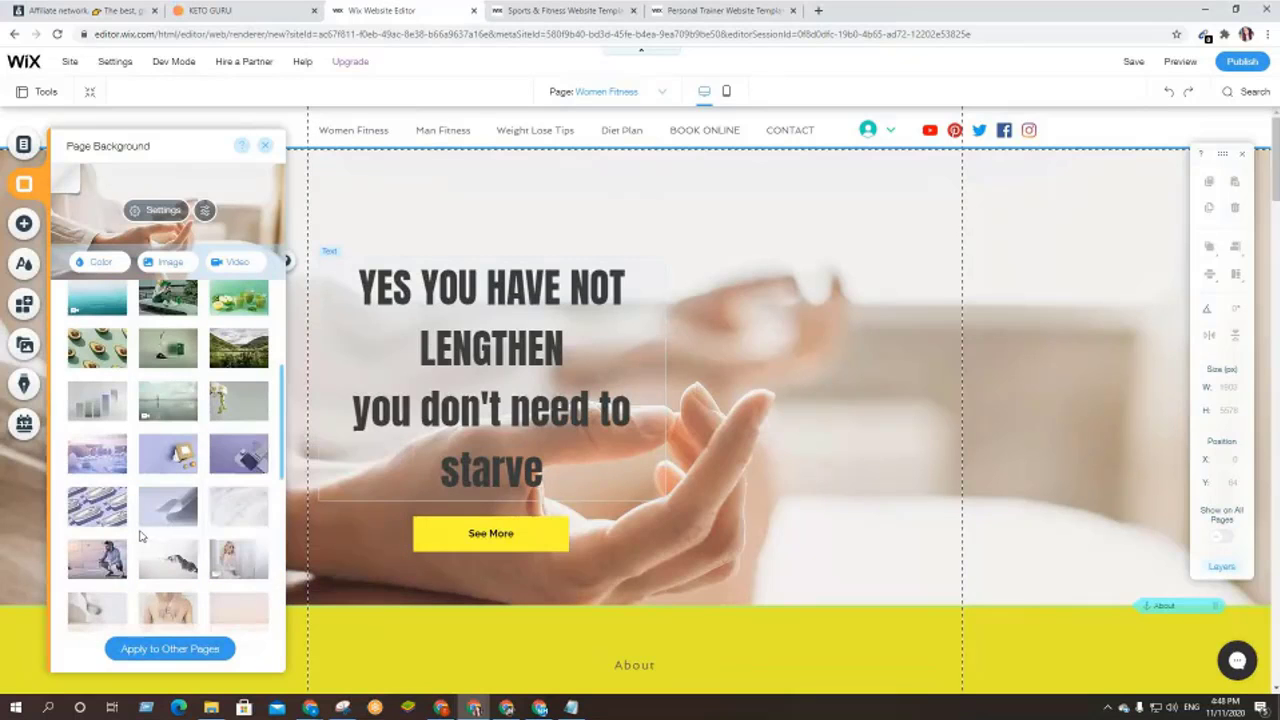
pyautogui.scroll(5, 140, 535)
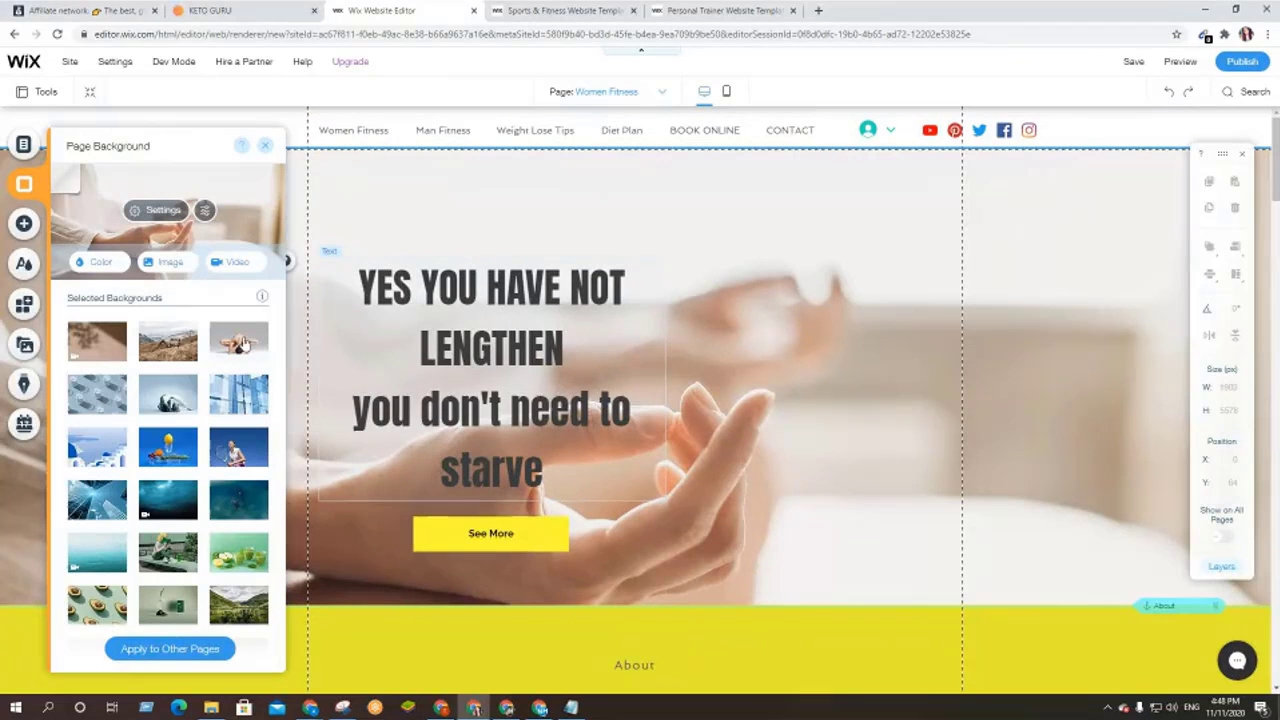
pyautogui.click(400, 239)
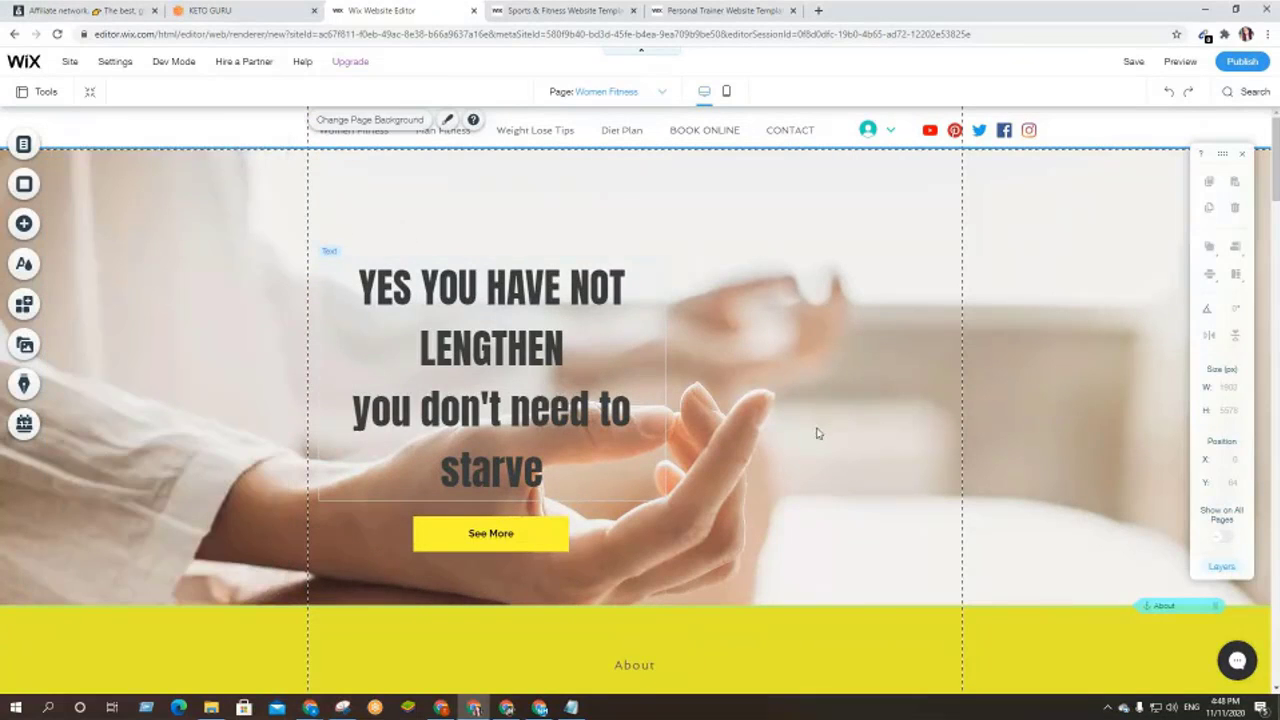
# - Drag the heading to the hero's right side and place See More centred under it
pyautogui.moveTo(574, 424); pyautogui.dragTo(822, 298)
pyautogui.click(529, 543)
pyautogui.moveTo(529, 543); pyautogui.dragTo(824, 476)
pyautogui.moveTo(768, 332); pyautogui.dragTo(796, 340)
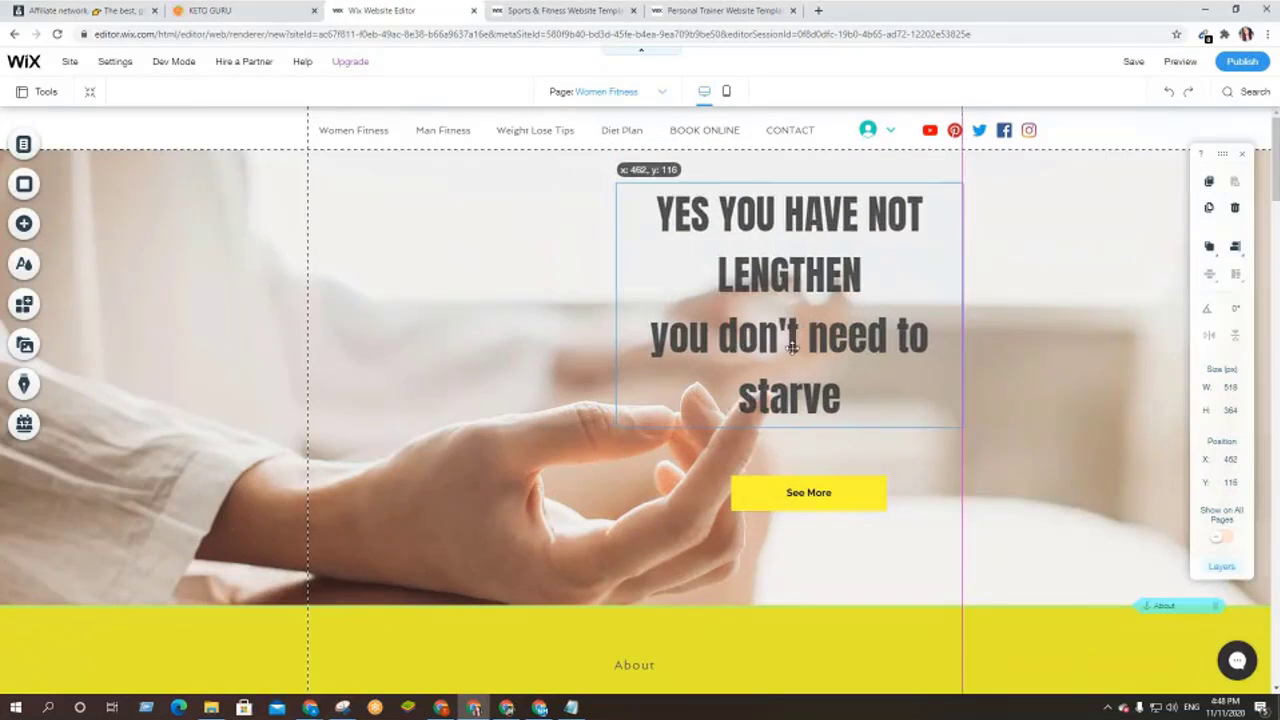
pyautogui.moveTo(783, 502)
pyautogui.mouseDown()
pyautogui.moveTo(802, 494)
pyautogui.moveTo(783, 478)
pyautogui.mouseUp()
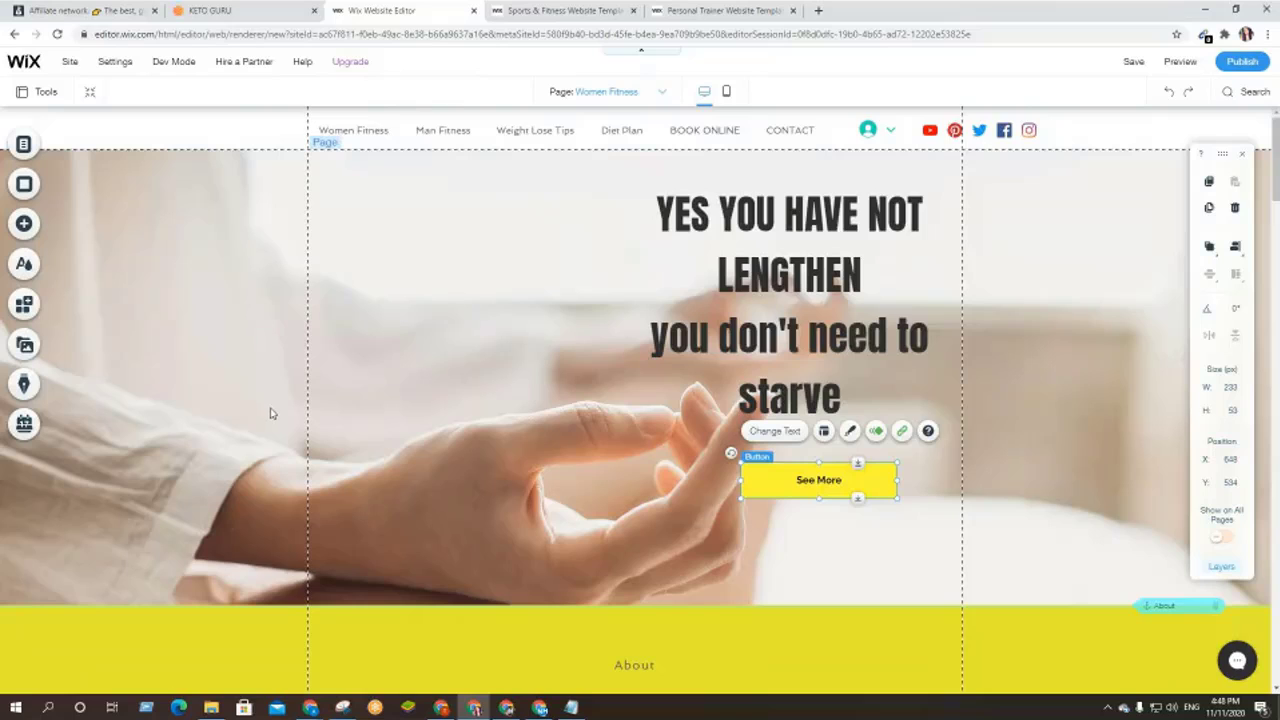
pyautogui.scroll(-3, 271, 411)
pyautogui.scroll(3, 354, 434)
pyautogui.scroll(-2, 383, 320)
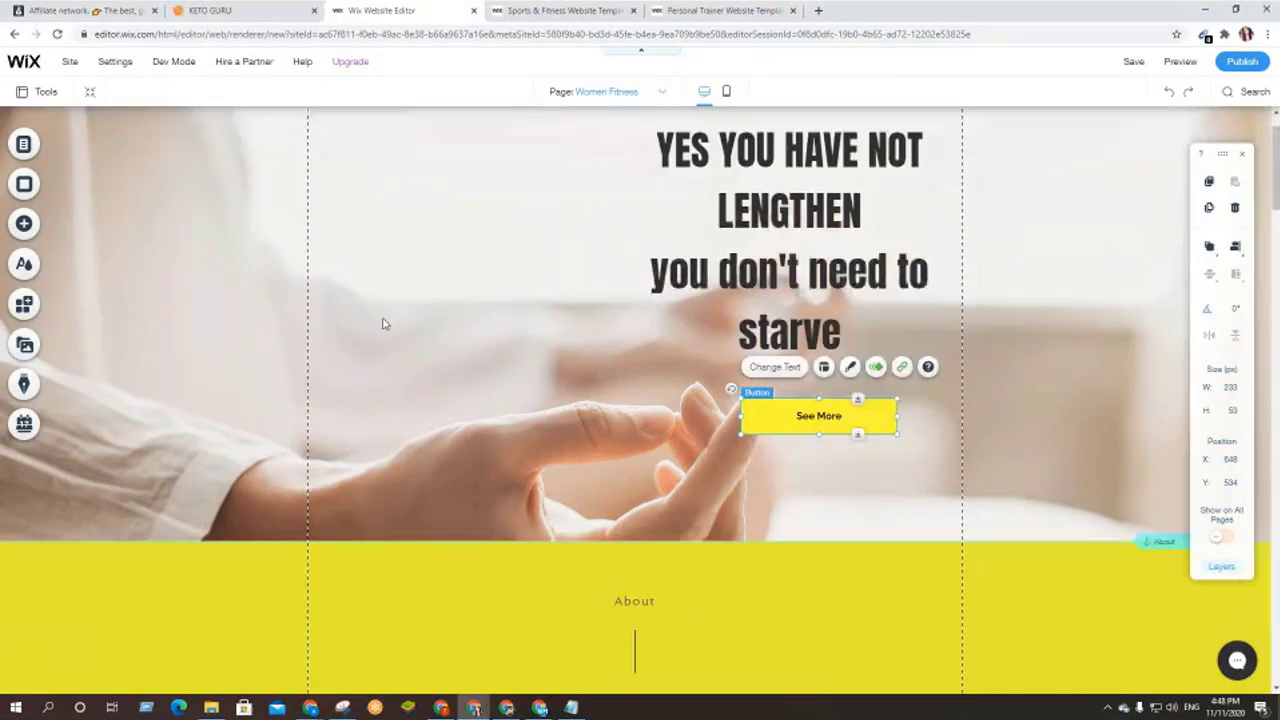
pyautogui.scroll(2, 649, 536)
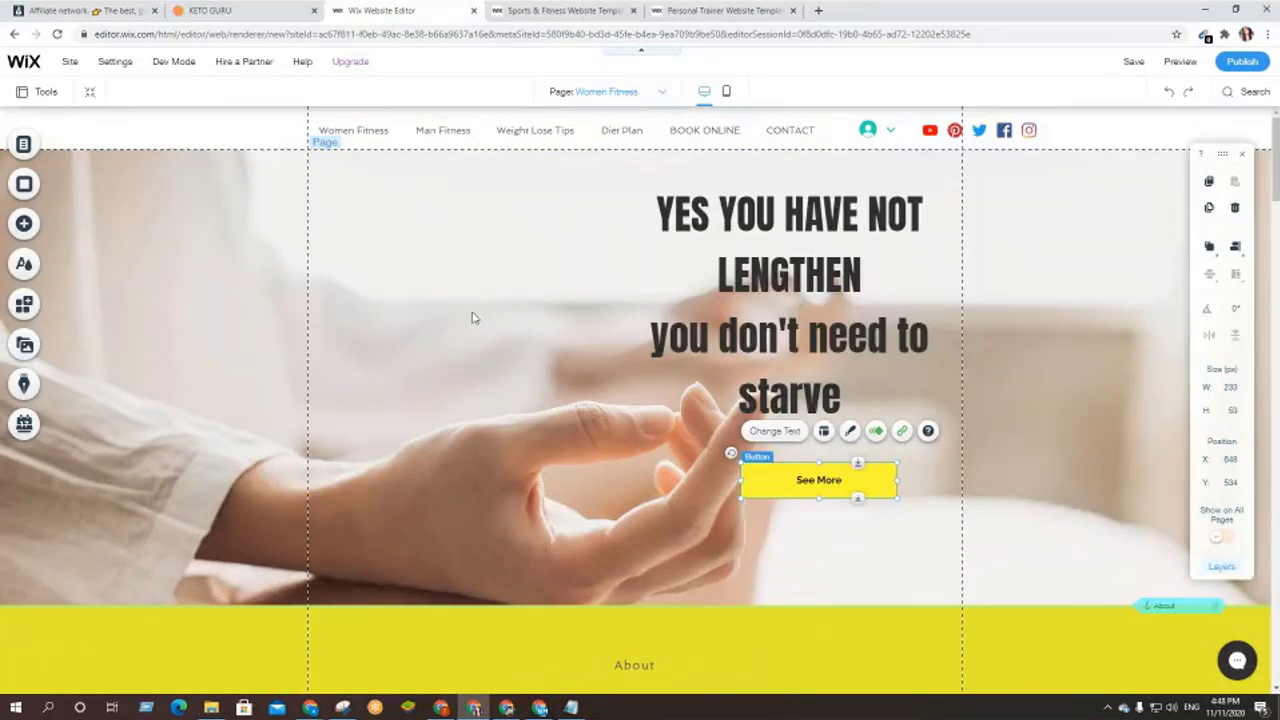
pyautogui.scroll(-2, 494, 365)
# - Replace the yellow strip's About heading text with 'Women Fitness'
pyautogui.scroll(-1, 494, 365)
pyautogui.doubleClick(675, 465)
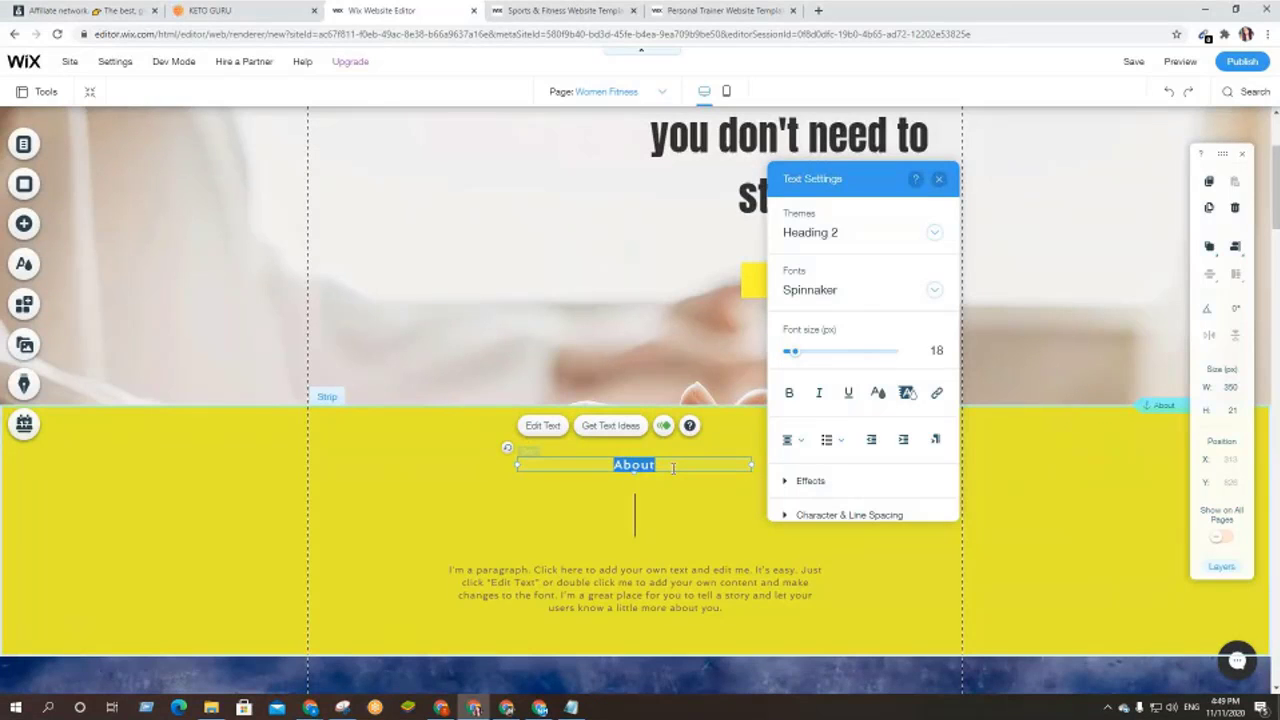
pyautogui.write('Women Fitness')
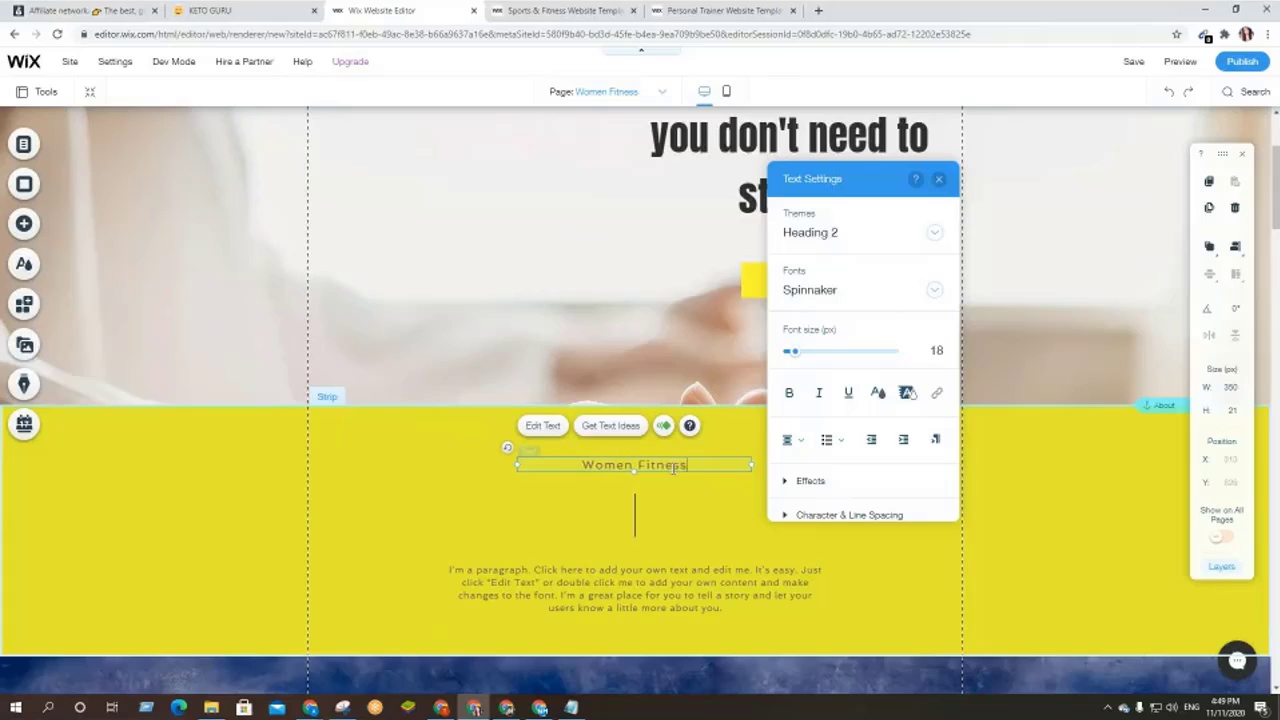
pyautogui.click(580, 514)
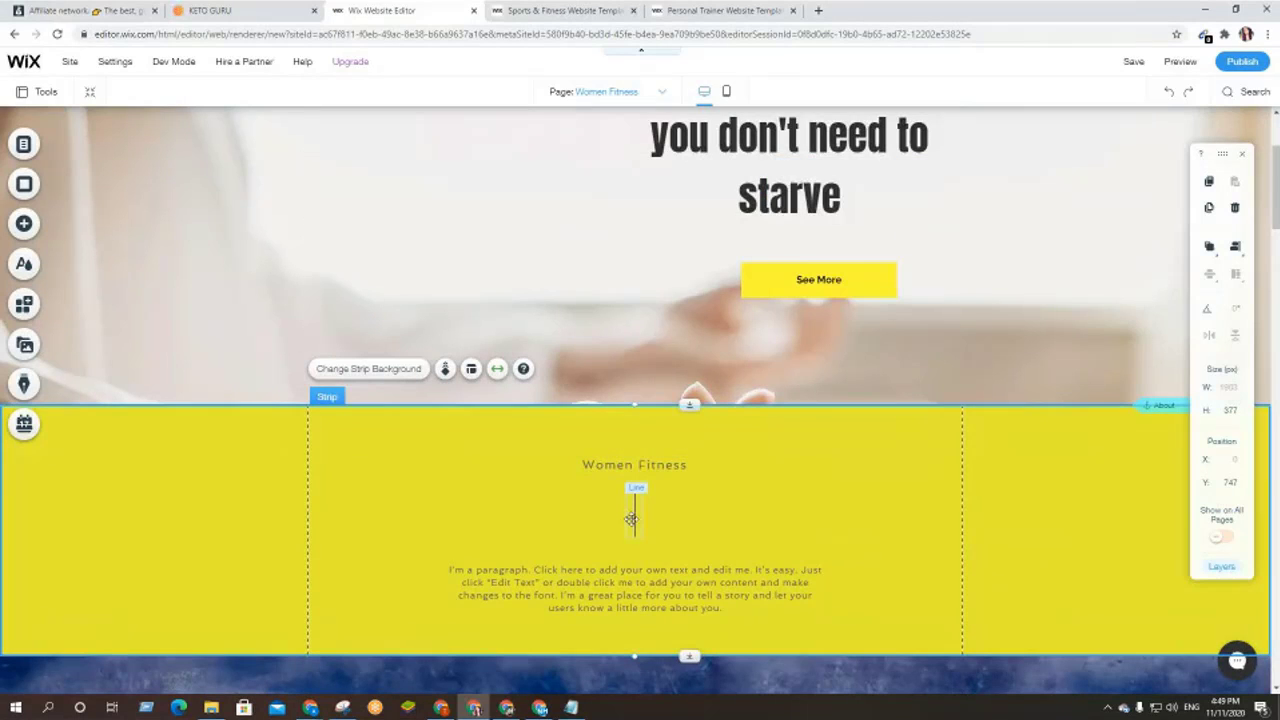
# - Delete the yellow about strip, then restore it with undo
pyautogui.press('Delete')
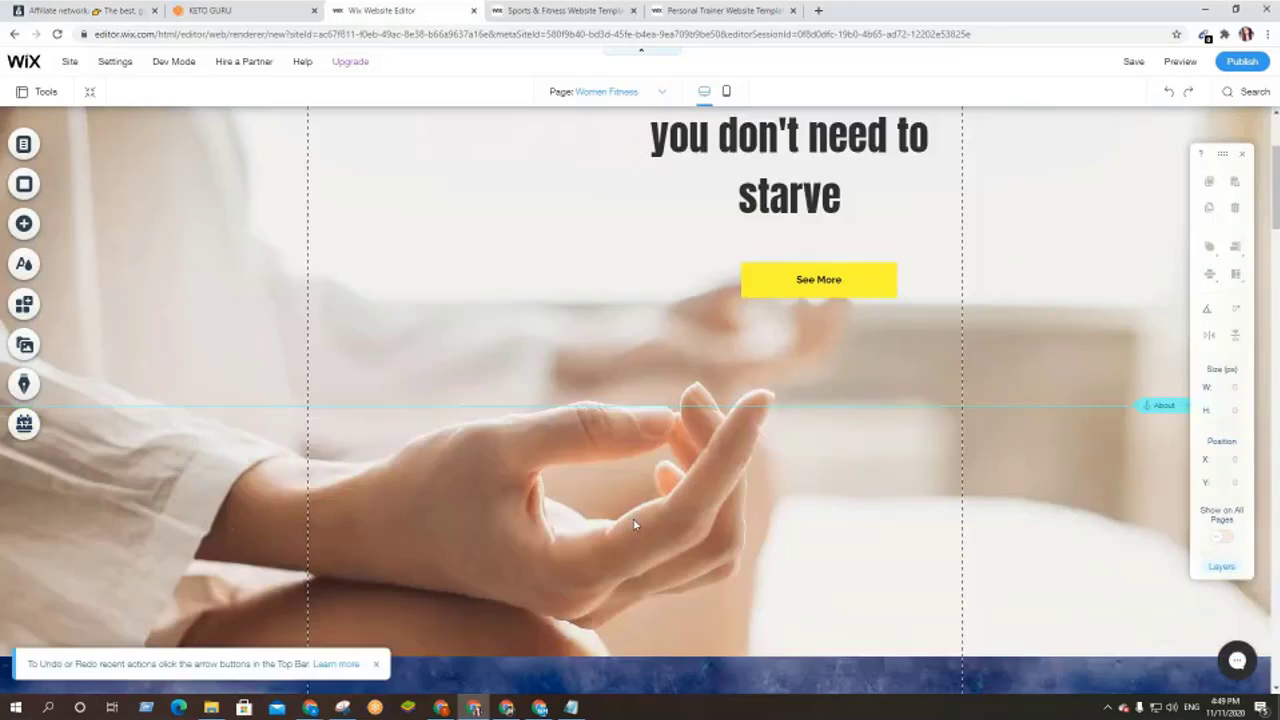
pyautogui.scroll(-3, 612, 495)
pyautogui.scroll(5, 608, 495)
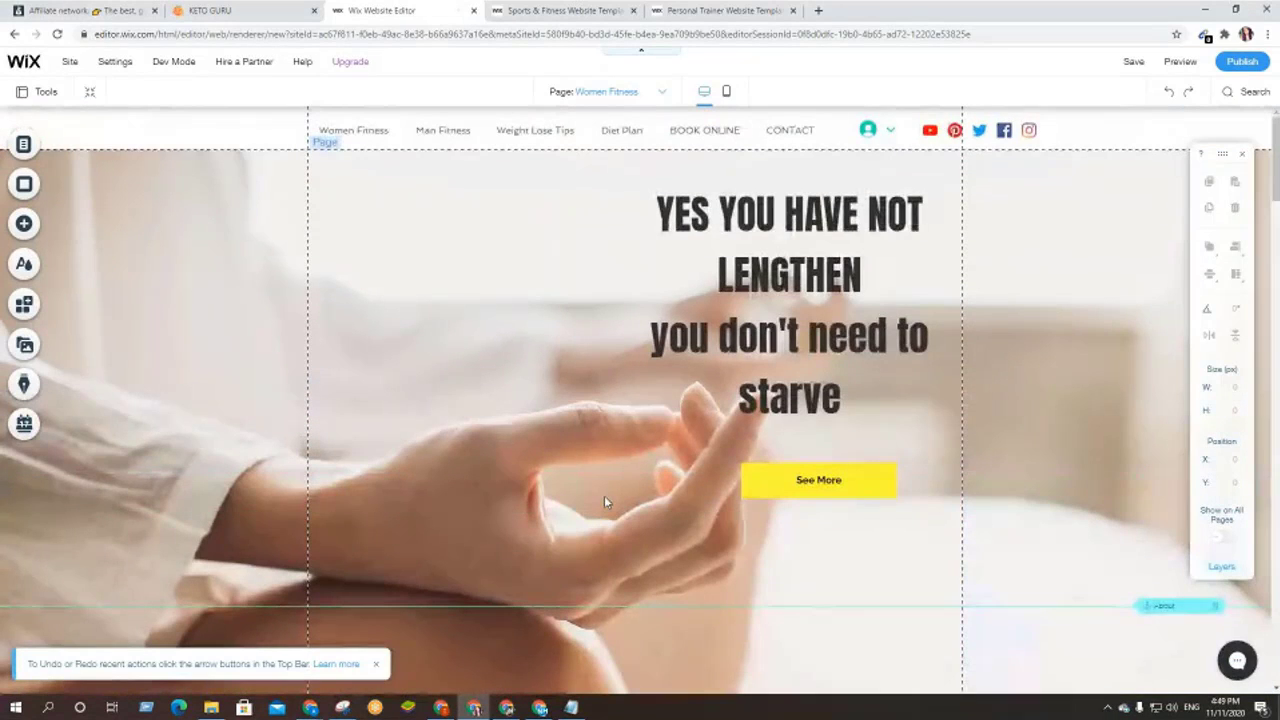
pyautogui.hotkey('ctrl', 'z')
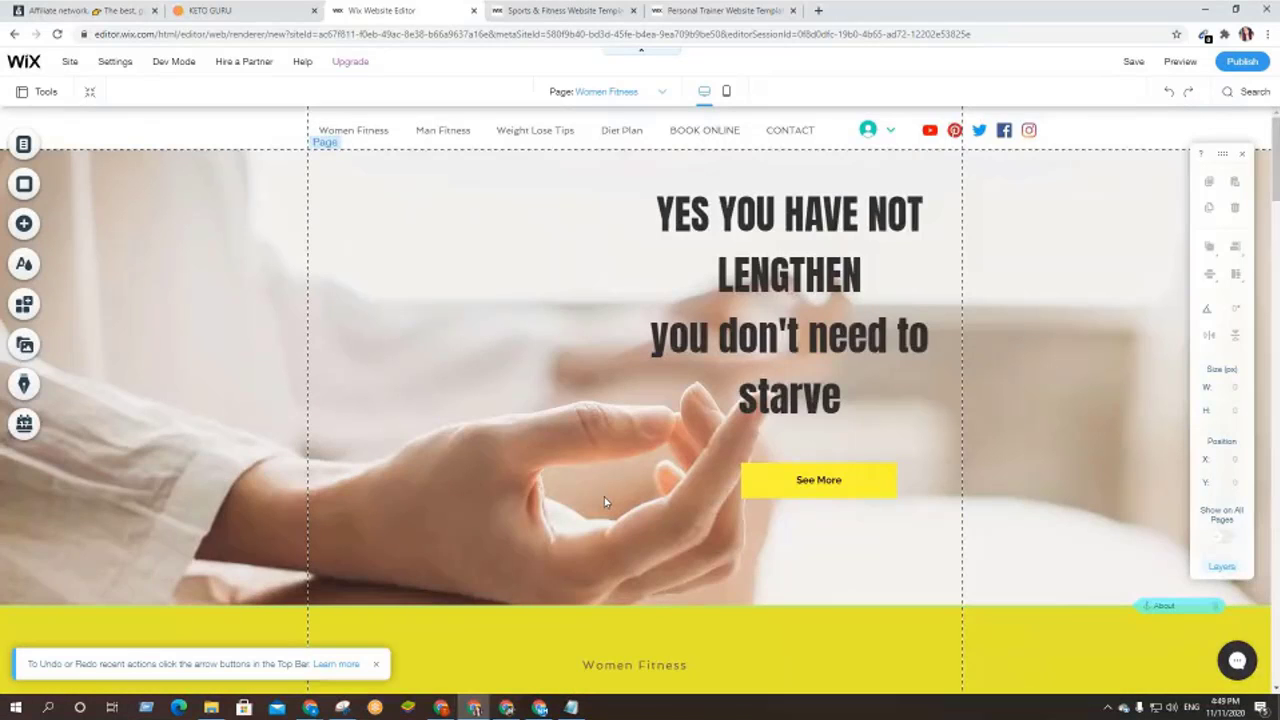
pyautogui.scroll(-2, 604, 497)
# - Select the vertical divider line beneath the Women Fitness heading in the yellow strip
pyautogui.doubleClick(632, 517)
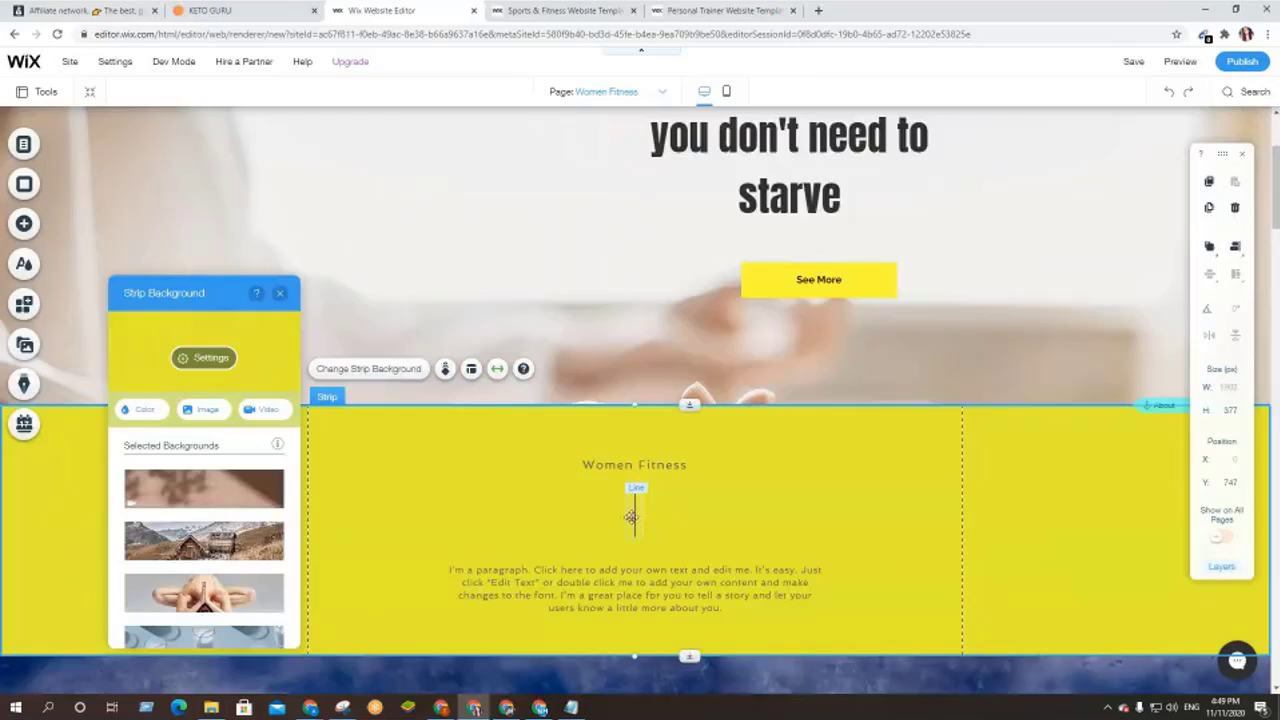
pyautogui.scroll(-5, 212, 530)
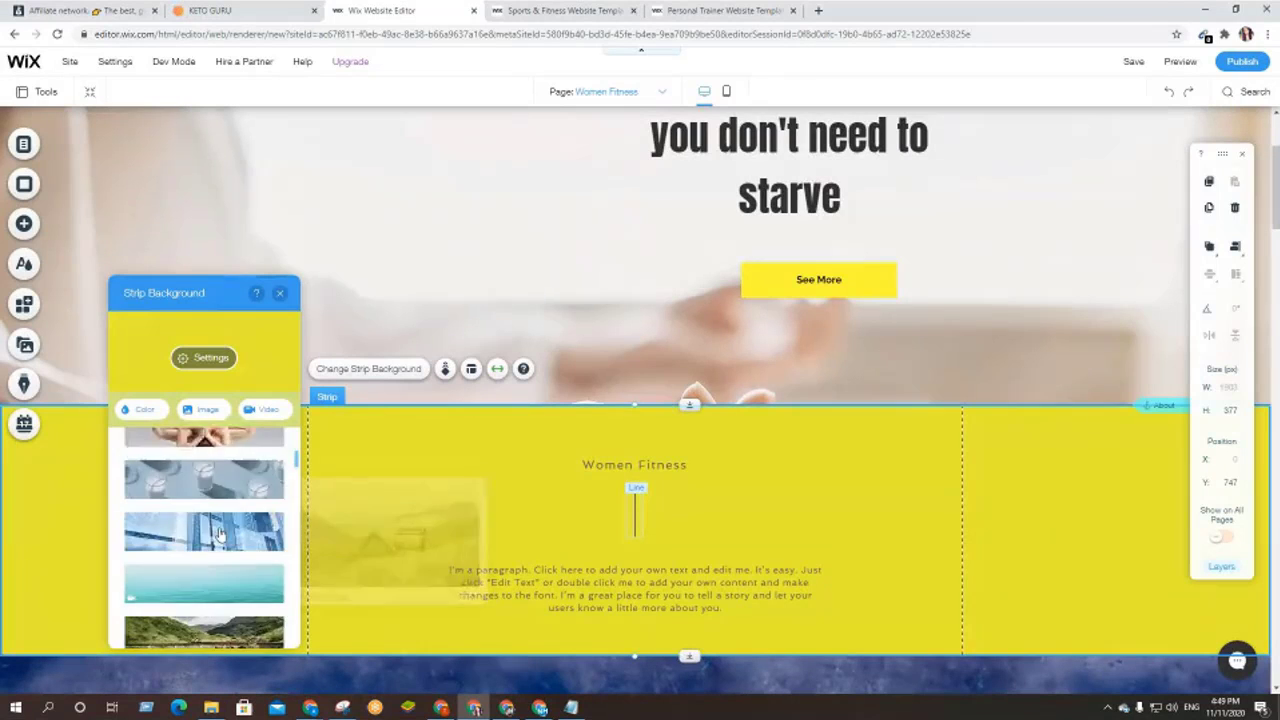
pyautogui.scroll(-10, 208, 525)
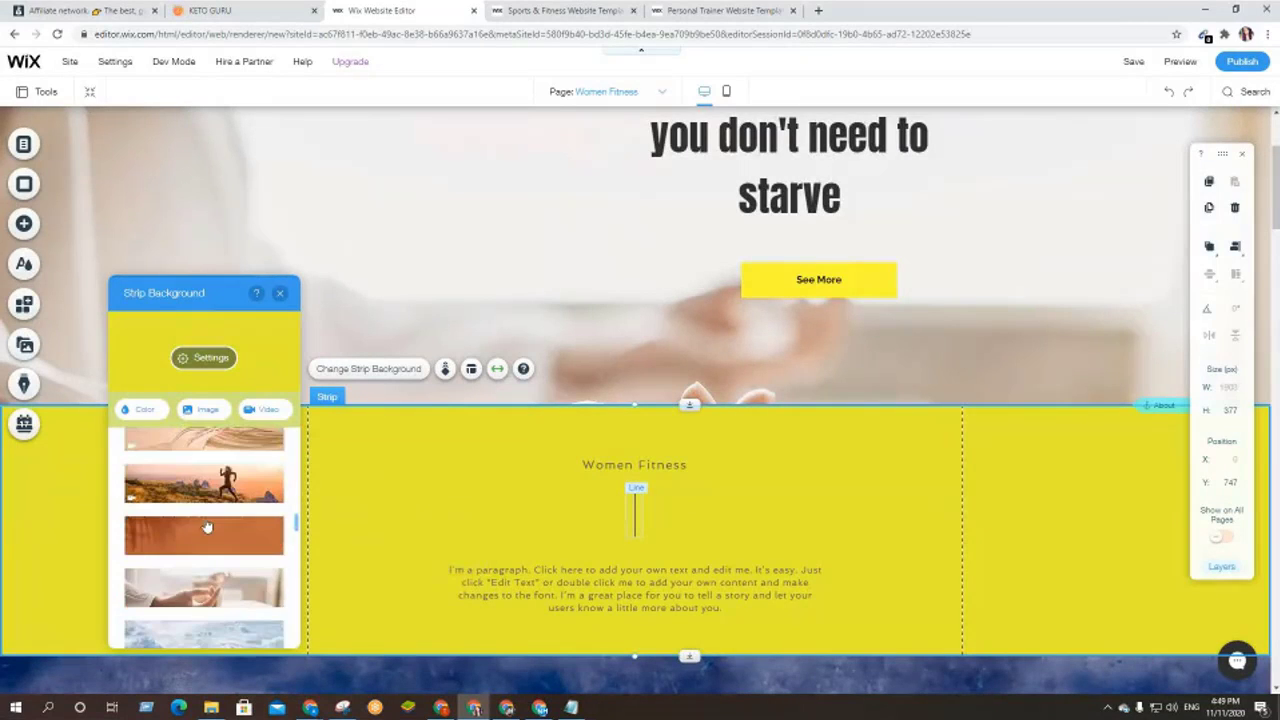
pyautogui.scroll(-10, 206, 527)
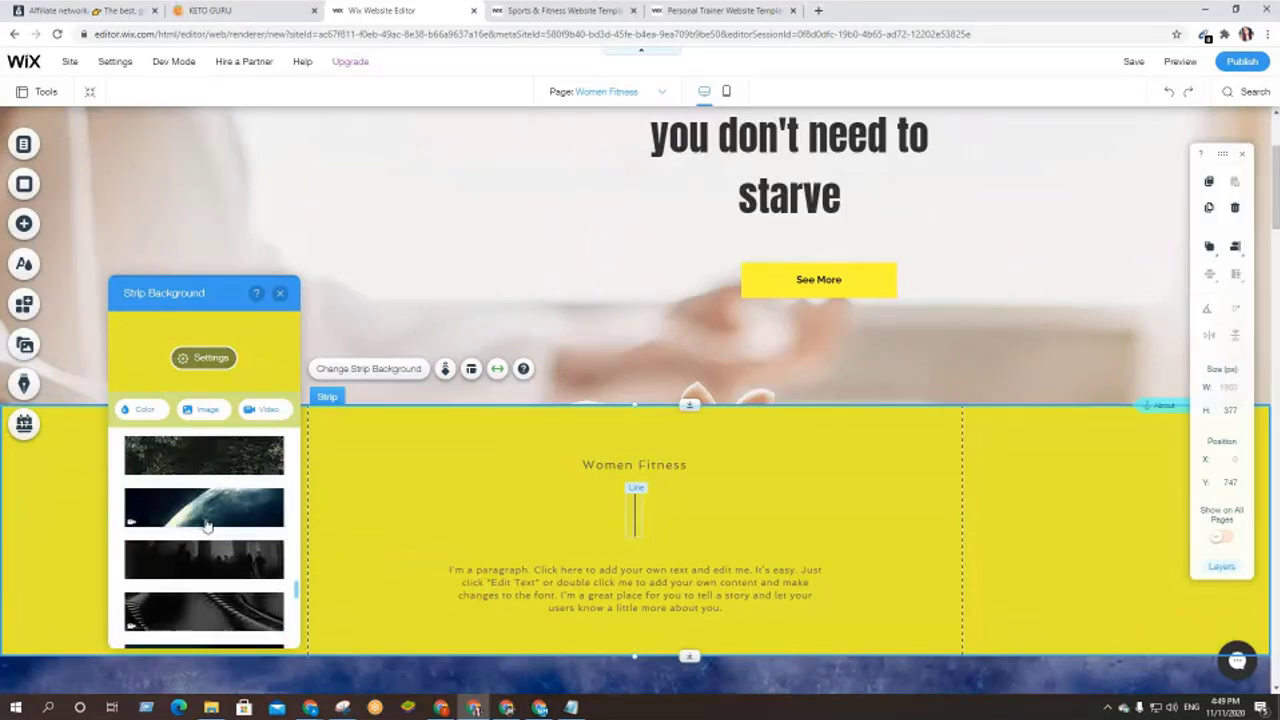
pyautogui.click(635, 511)
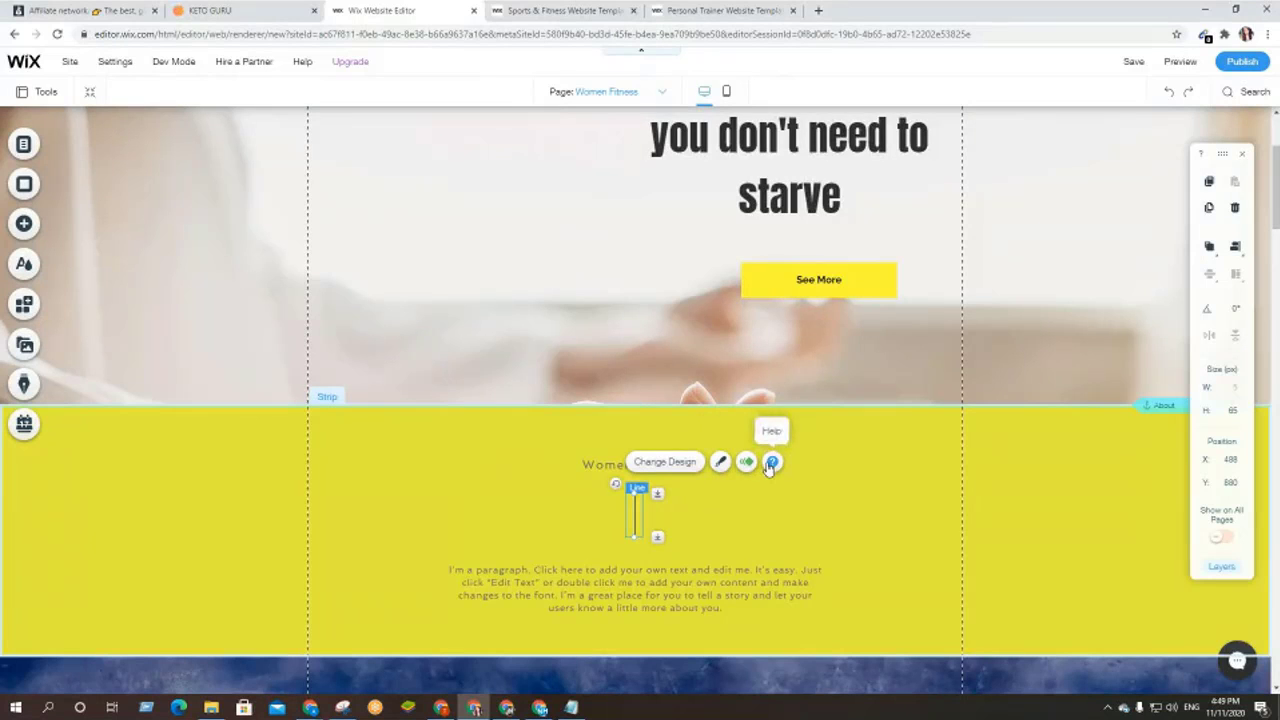
# - Try the themed line styles and switch the divider to the thin themed line
pyautogui.click(674, 468)
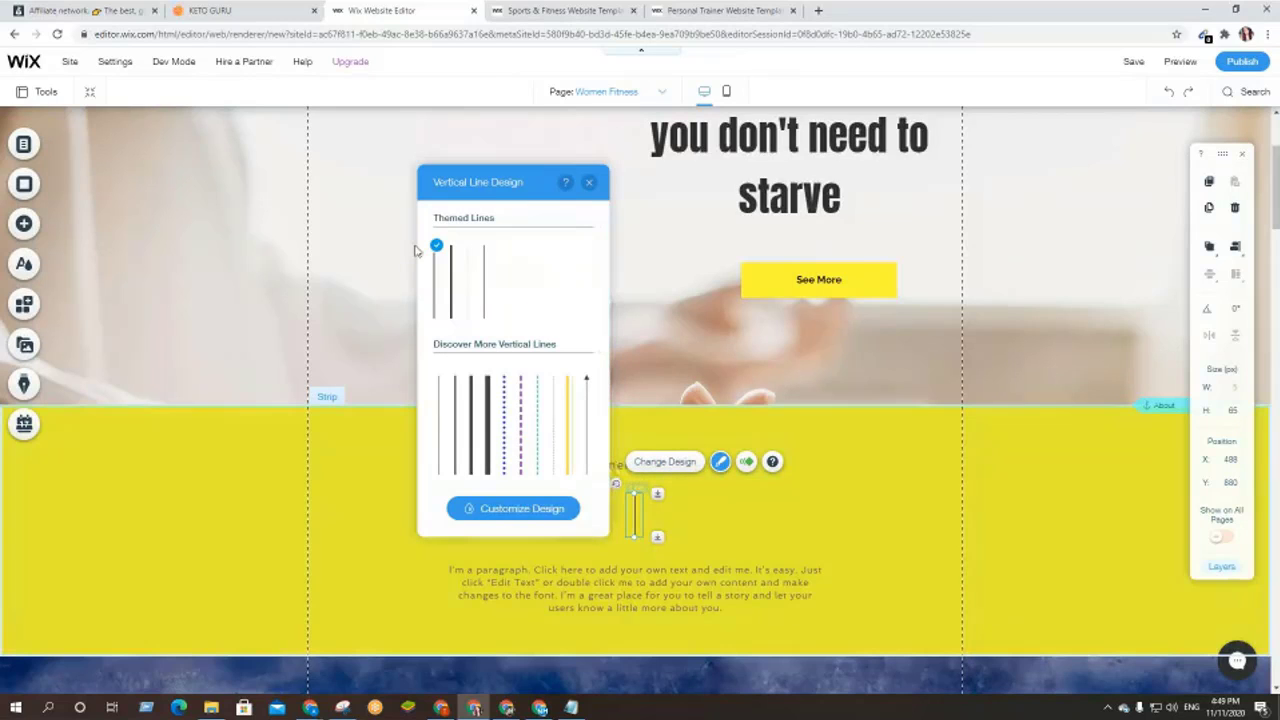
pyautogui.click(466, 280)
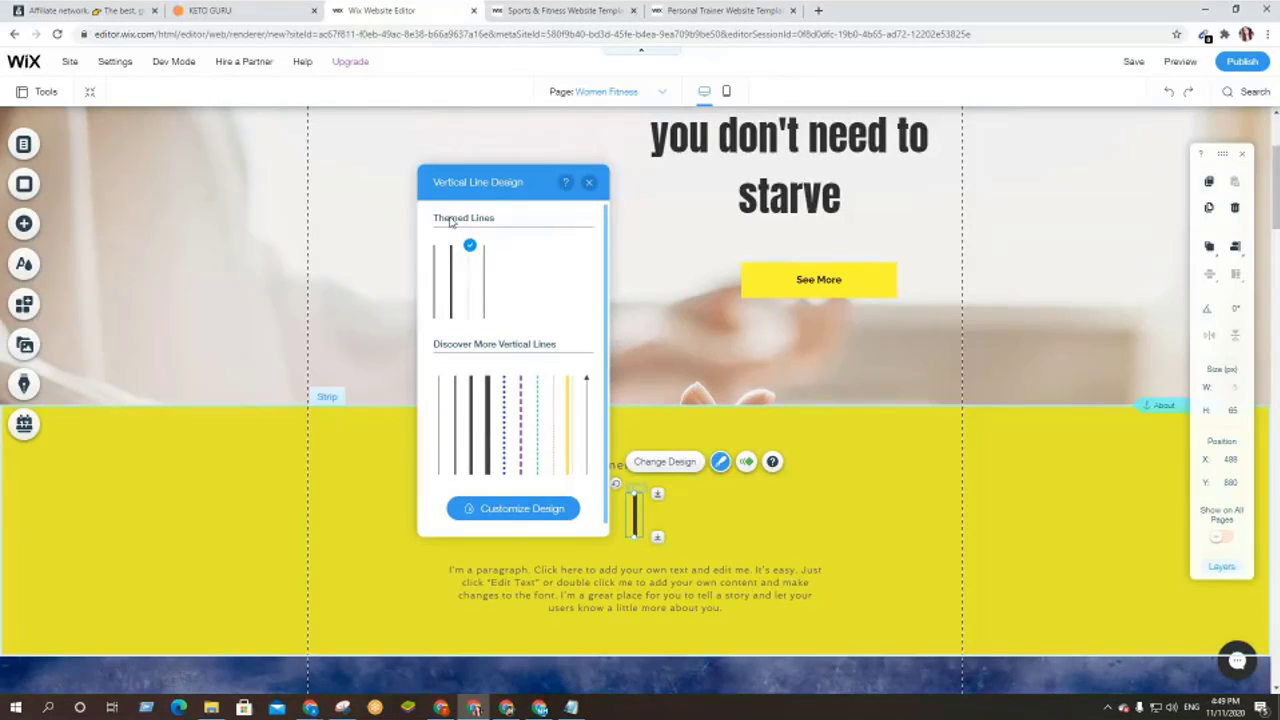
pyautogui.click(437, 282)
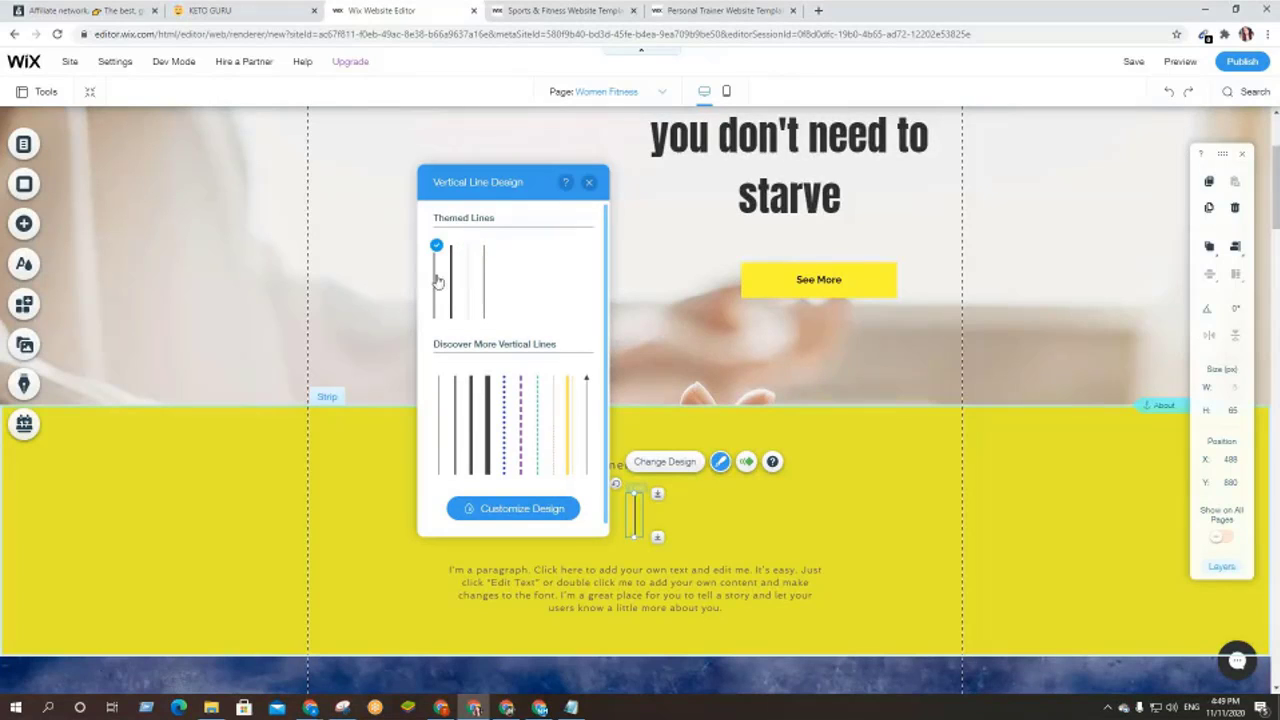
pyautogui.click(589, 182)
# - Delete the yellow about strip and undo to restore it
pyautogui.click(700, 535)
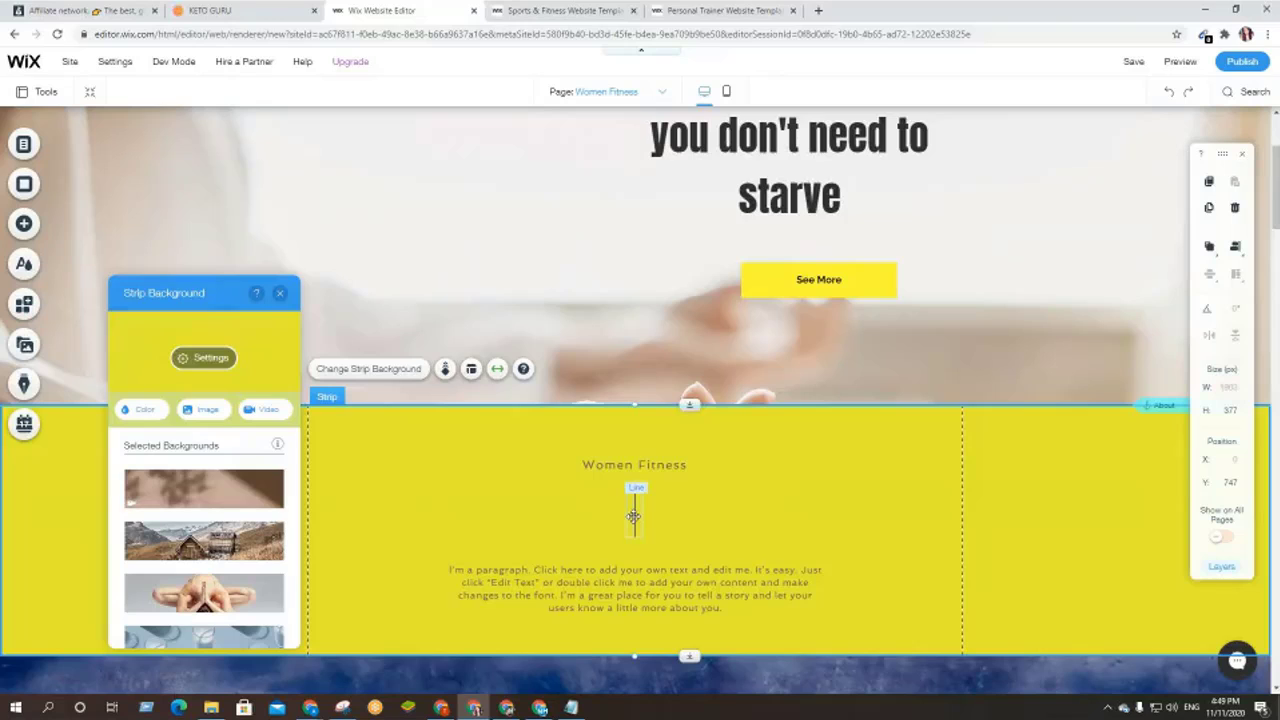
pyautogui.press('Delete')
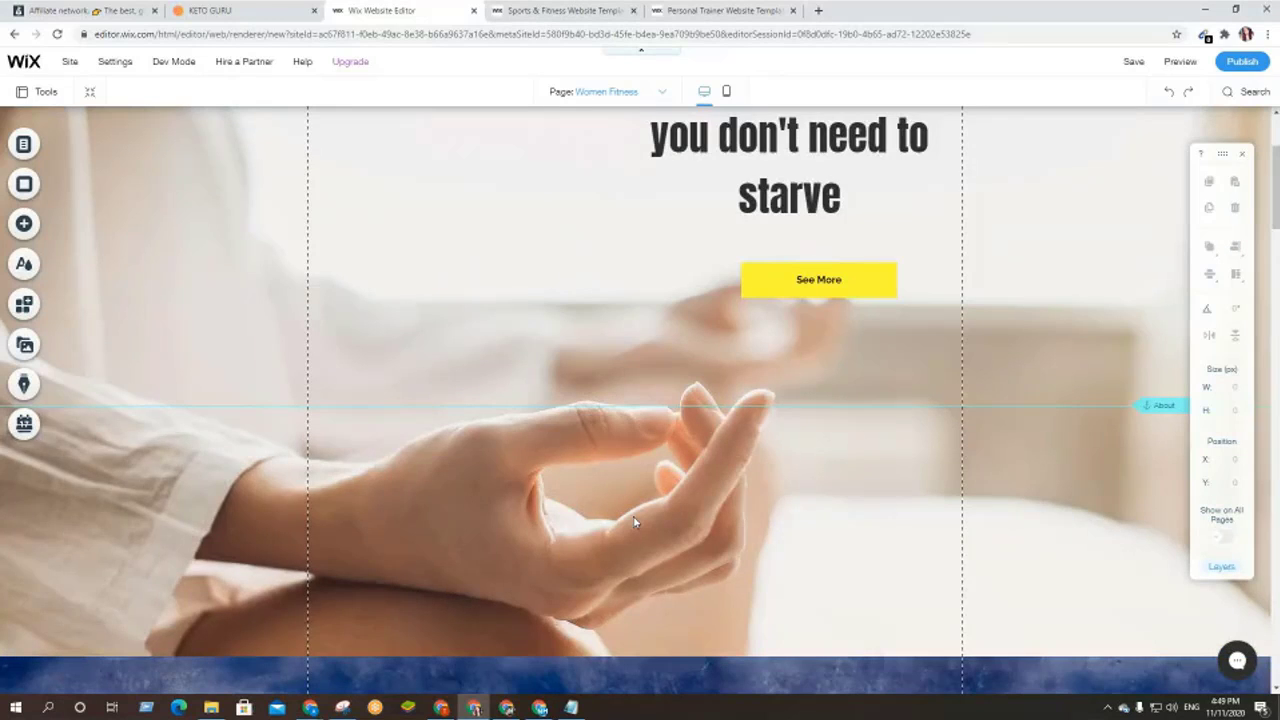
pyautogui.hotkey('ctrl', 'z')
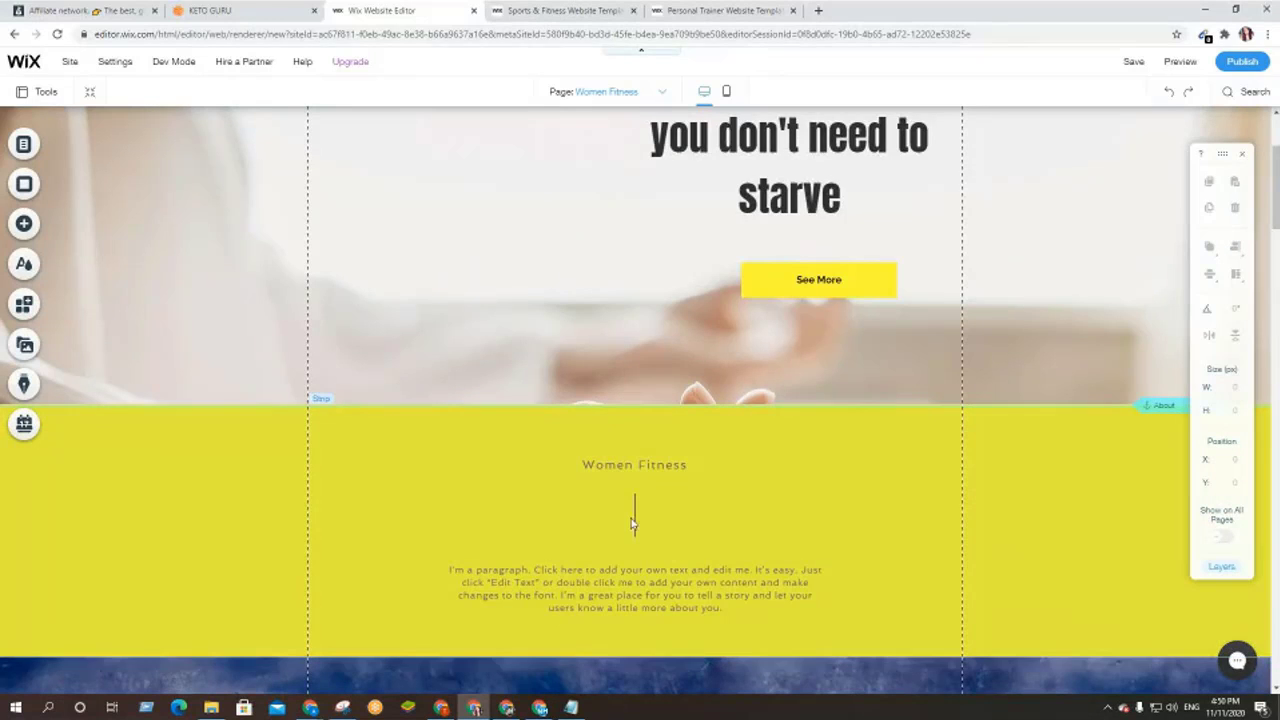
pyautogui.click(631, 517)
pyautogui.click(631, 518)
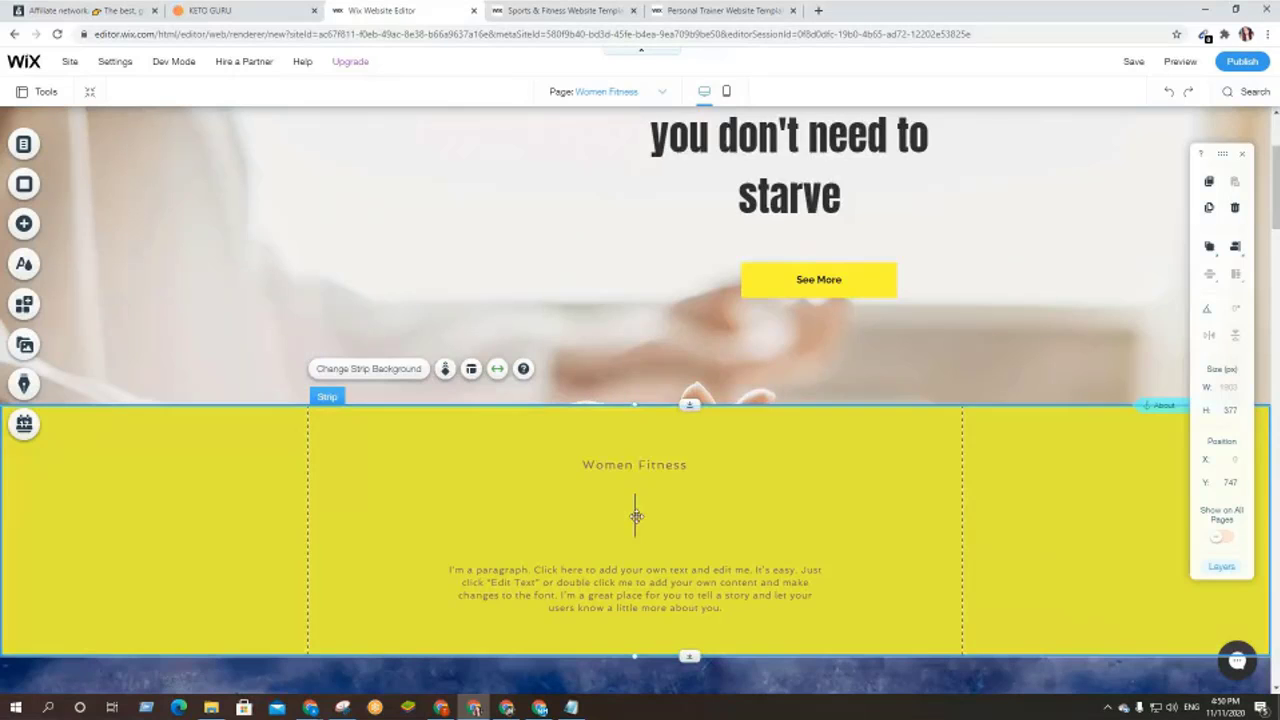
# - Preview several vertical line styles, including teal dashed, and settle on the first thin line style
pyautogui.doubleClick(636, 516)
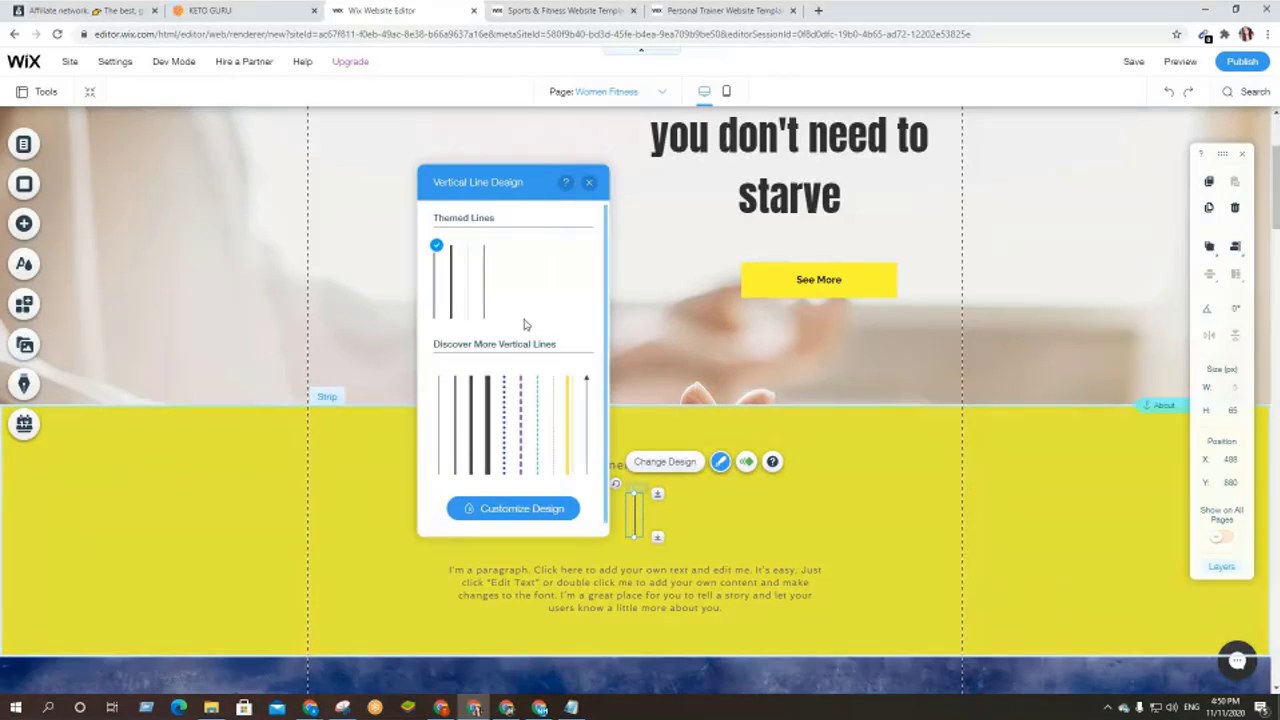
pyautogui.scroll(-1, 584, 405)
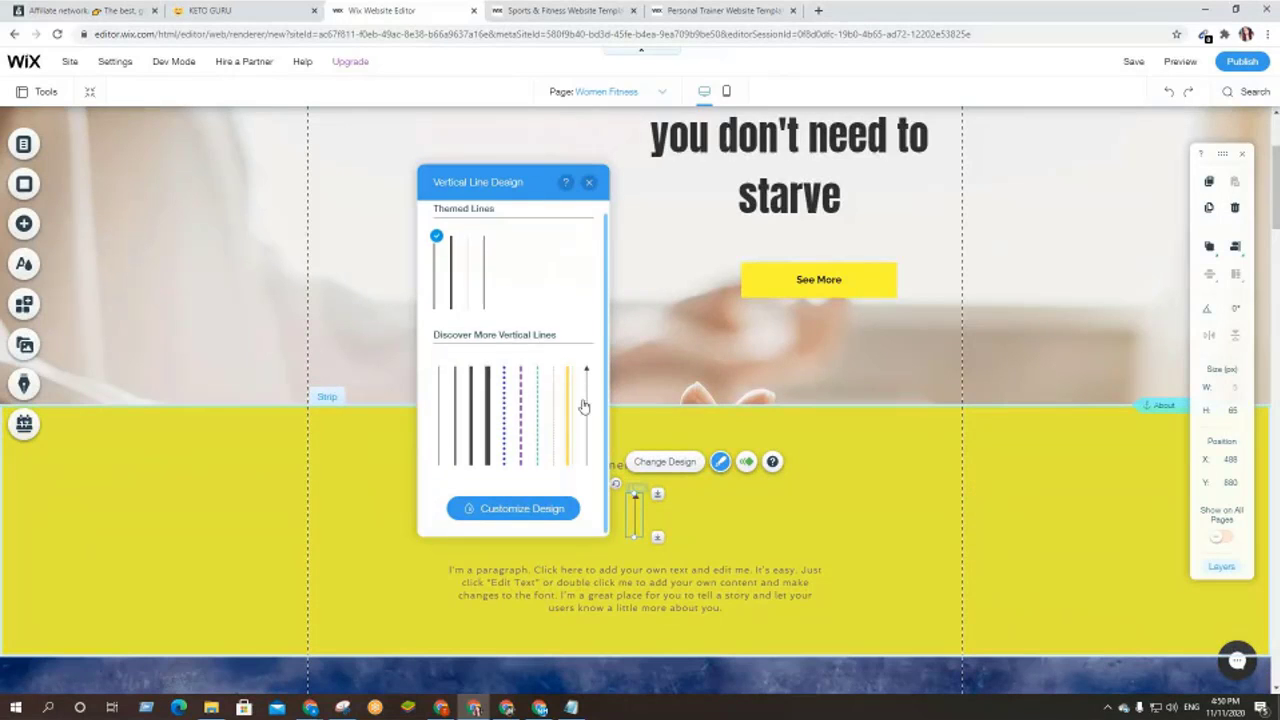
pyautogui.click(440, 411)
pyautogui.click(471, 413)
pyautogui.click(488, 414)
pyautogui.click(521, 415)
pyautogui.click(537, 416)
pyautogui.click(554, 416)
pyautogui.click(483, 276)
pyautogui.click(467, 279)
pyautogui.click(436, 279)
# - Customize the divider's border: line colour opacity 0% and line width 15
pyautogui.click(512, 510)
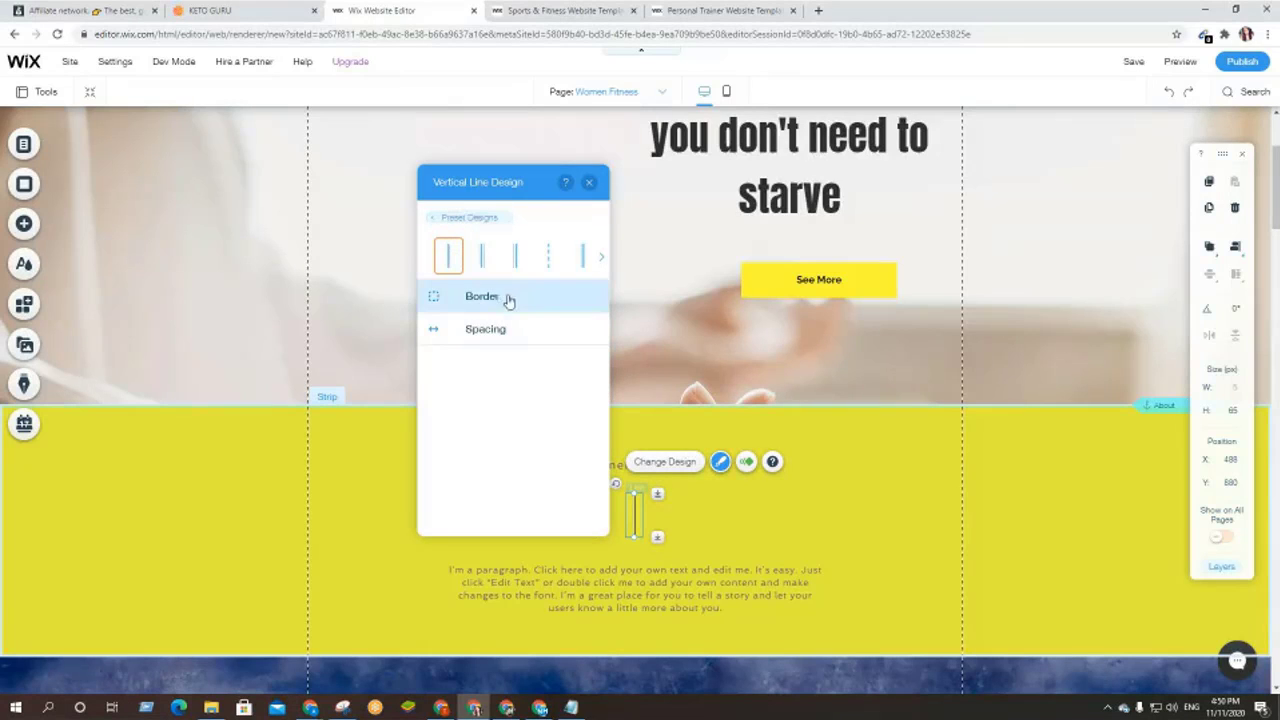
pyautogui.click(600, 262)
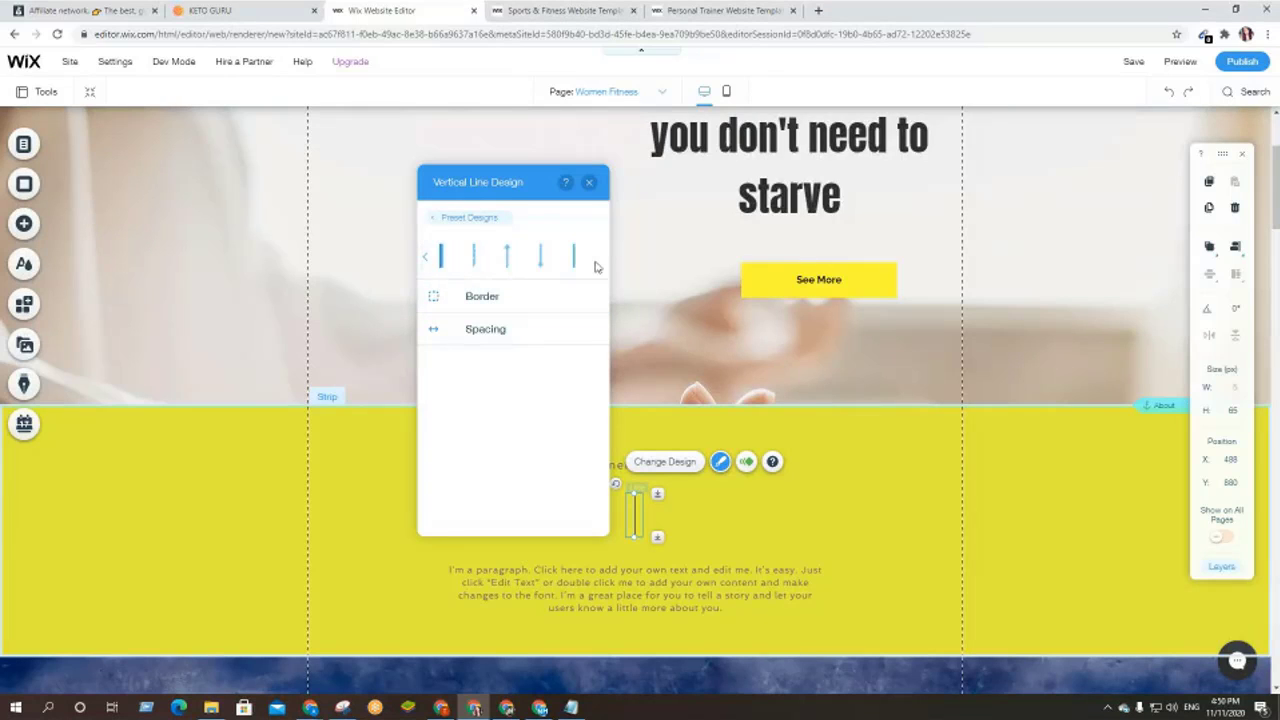
pyautogui.click(576, 257)
pyautogui.click(428, 259)
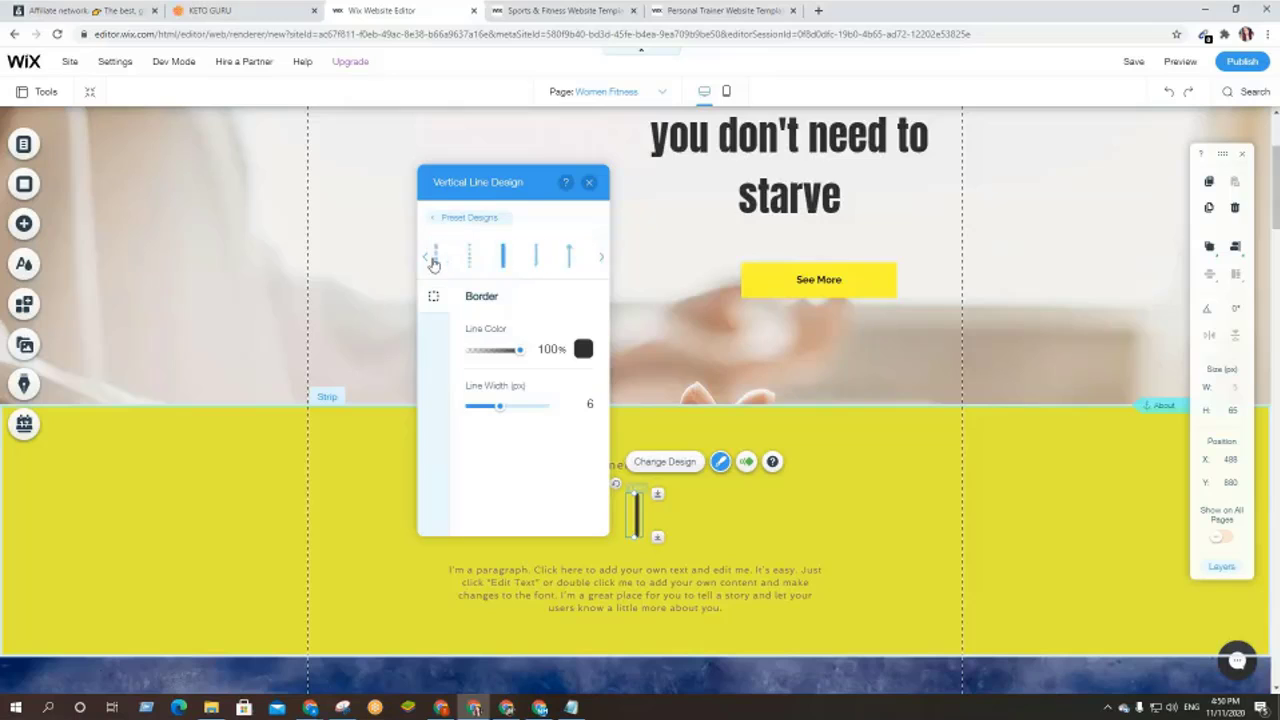
pyautogui.click(432, 260)
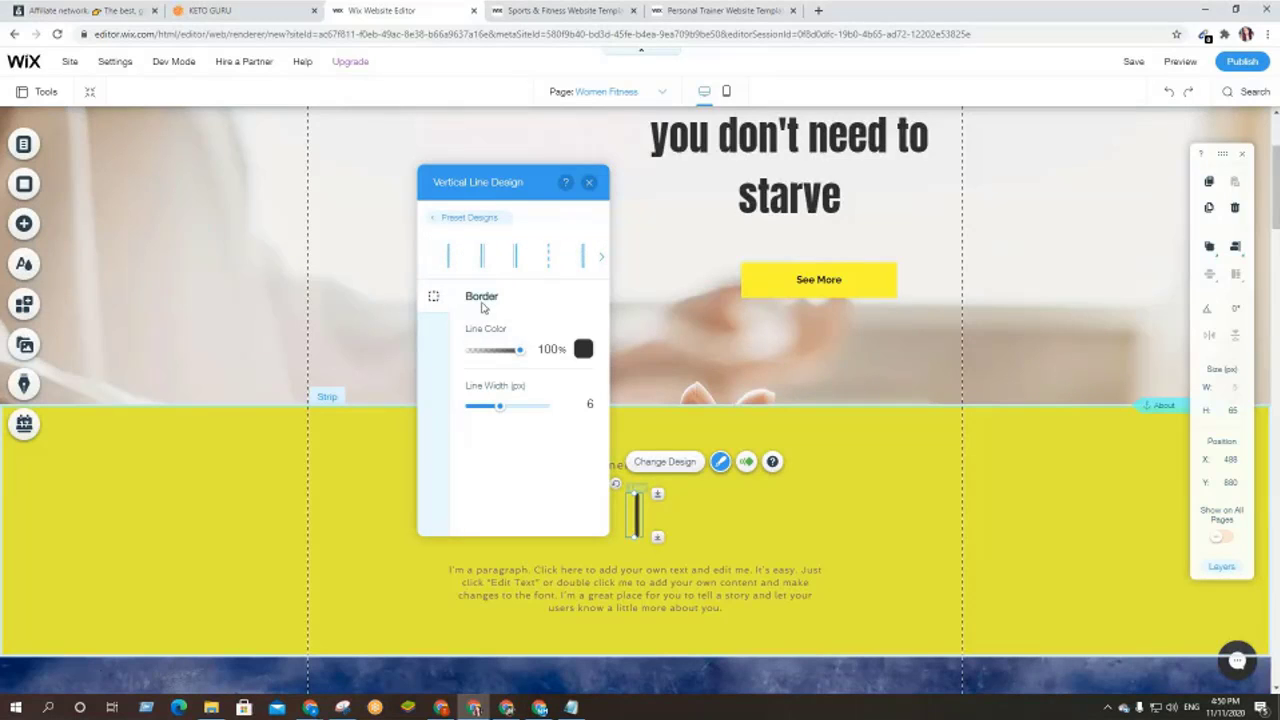
pyautogui.moveTo(514, 357); pyautogui.dragTo(465, 352)
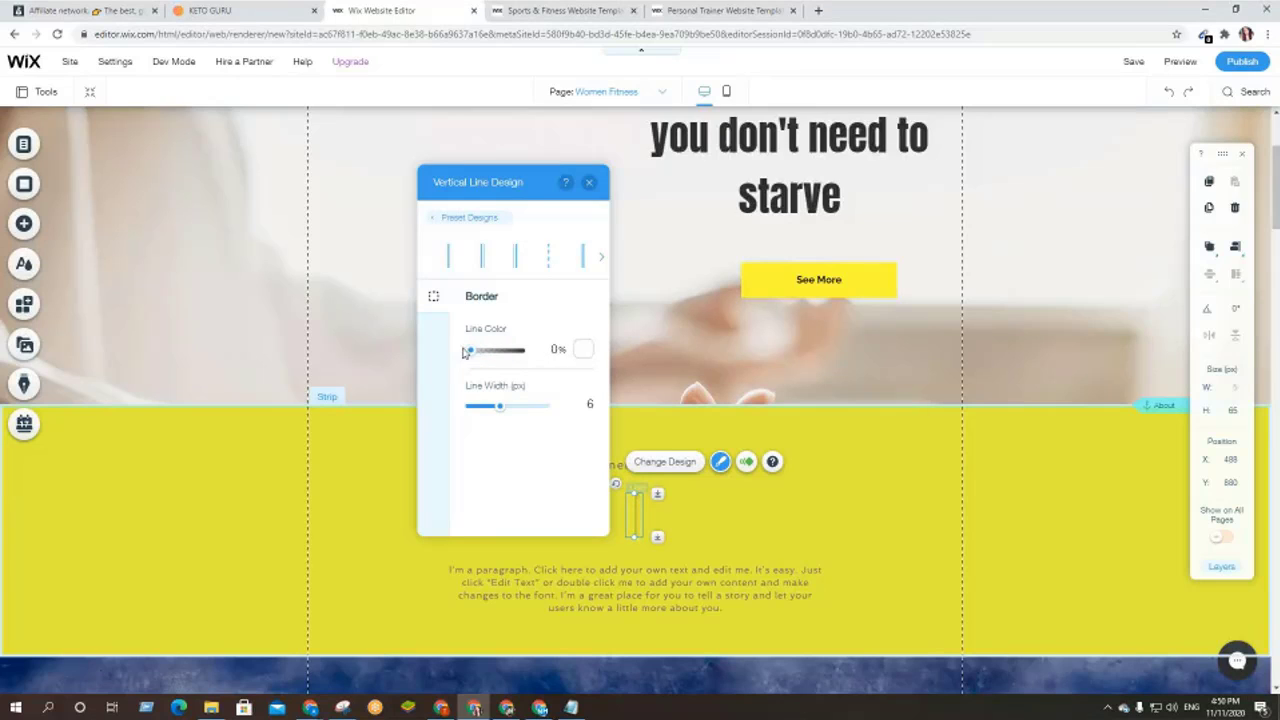
pyautogui.moveTo(499, 406); pyautogui.dragTo(446, 410)
pyautogui.moveTo(472, 352); pyautogui.dragTo(423, 363)
pyautogui.moveTo(470, 406); pyautogui.dragTo(414, 413)
pyautogui.click(684, 530)
pyautogui.click(700, 522)
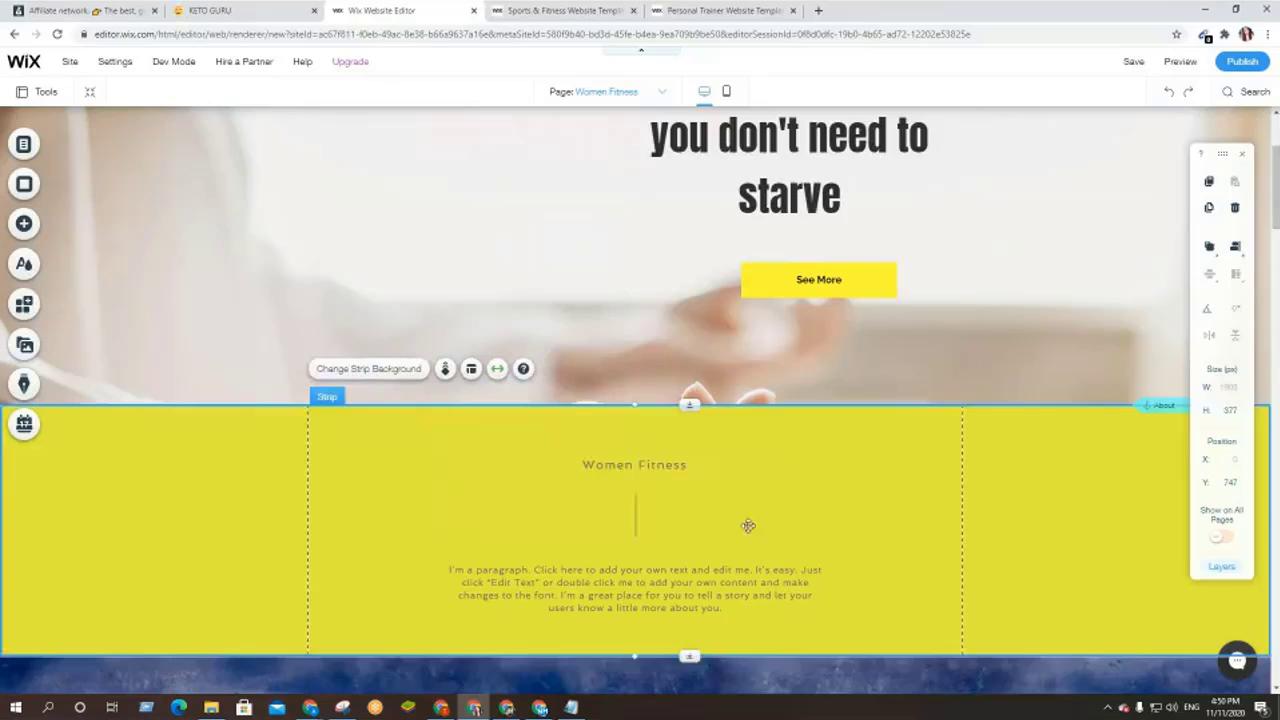
# - Apply a dotted preset style to the divider line
pyautogui.doubleClick(633, 515)
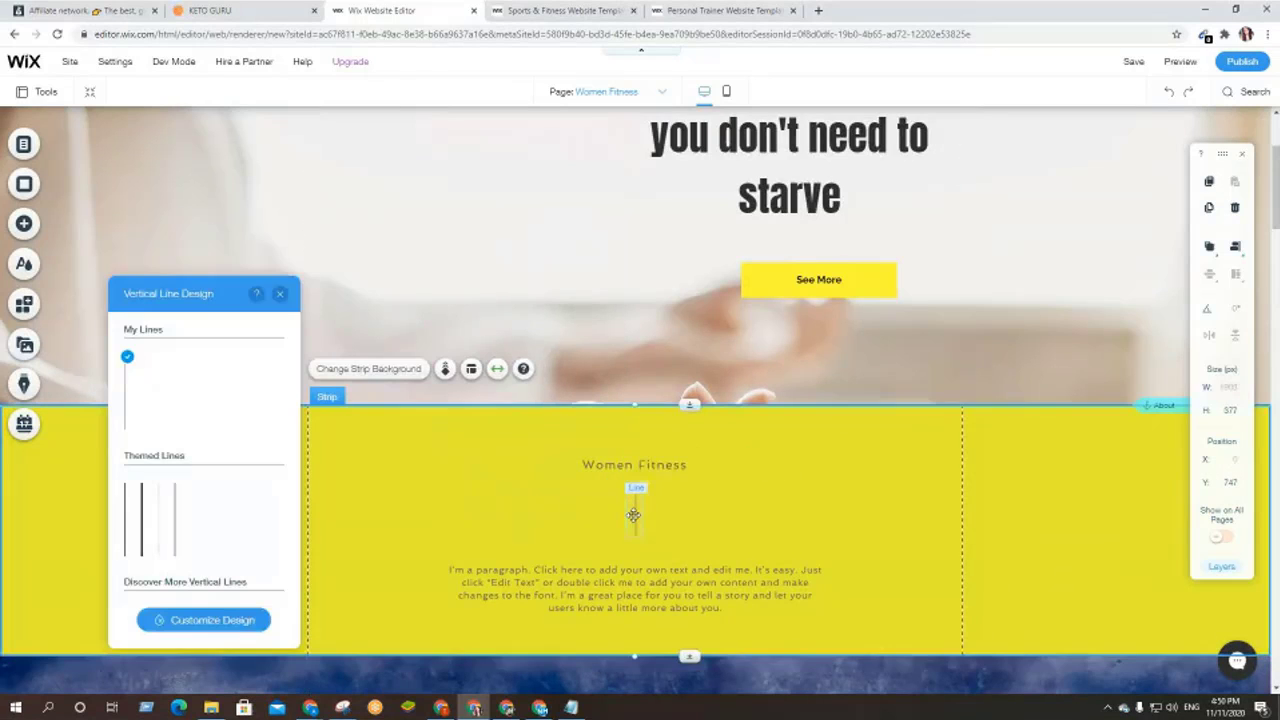
pyautogui.scroll(-2, 167, 436)
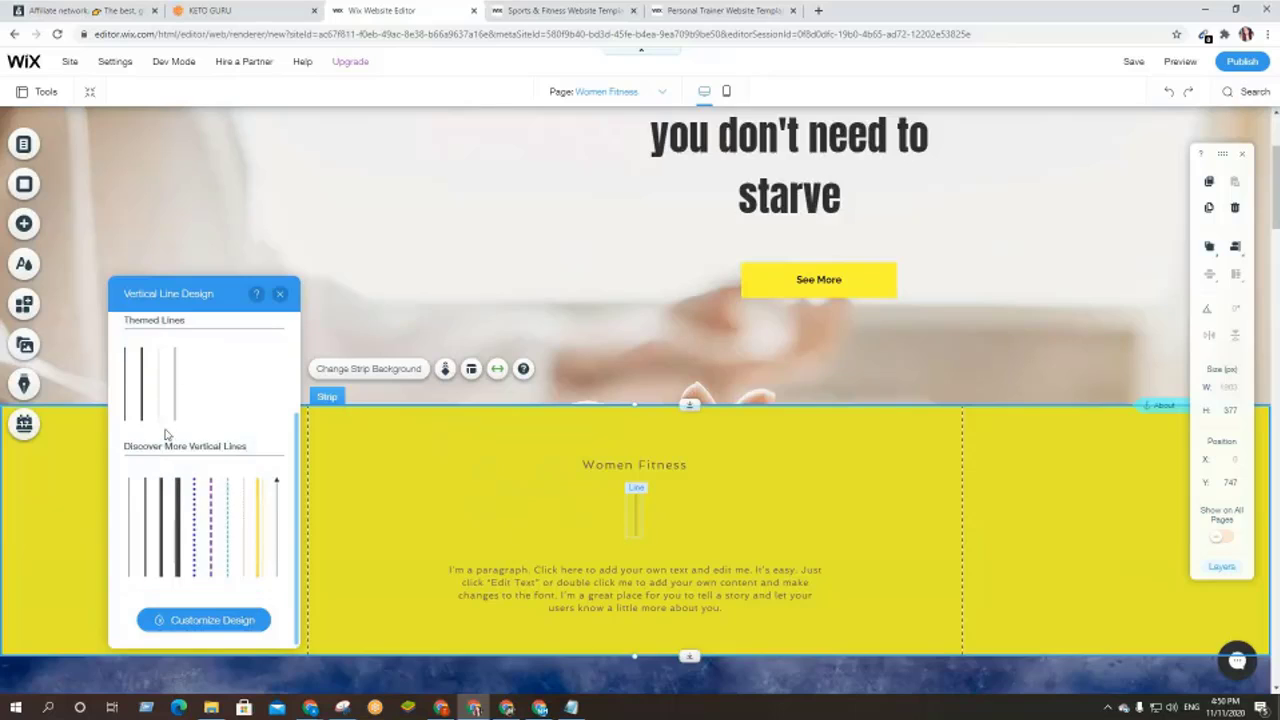
pyautogui.click(198, 485)
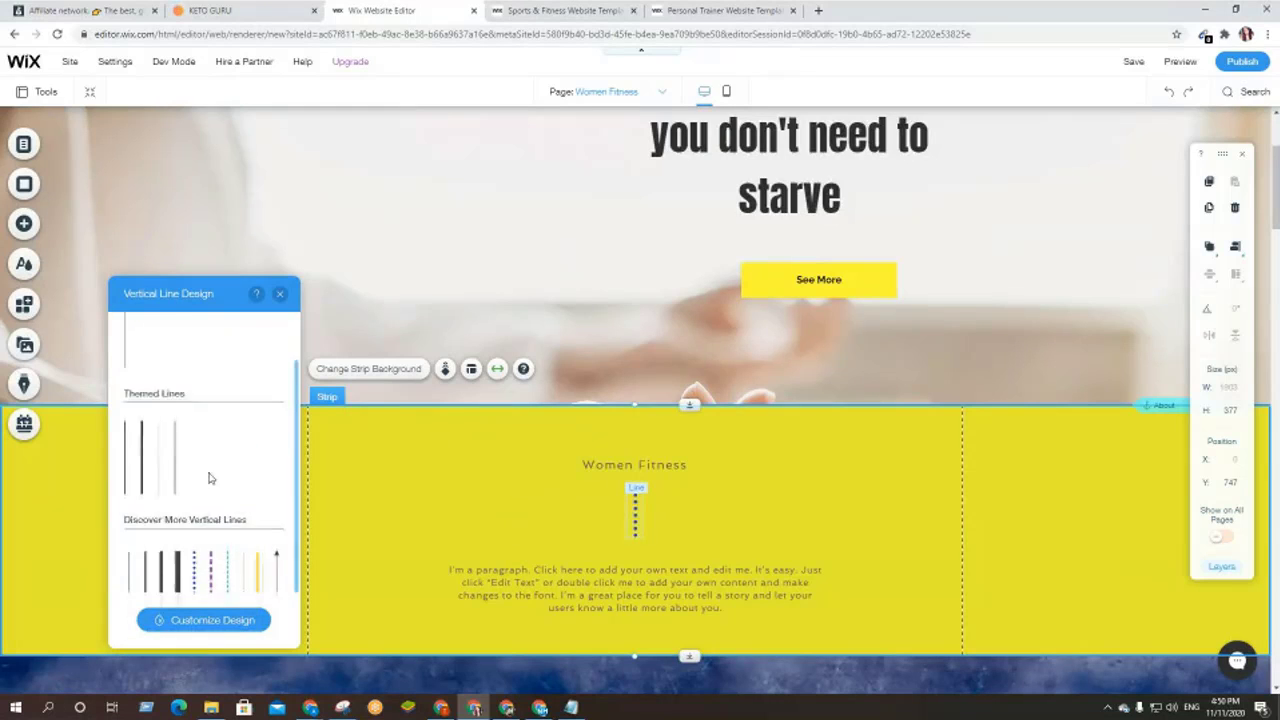
pyautogui.click(279, 293)
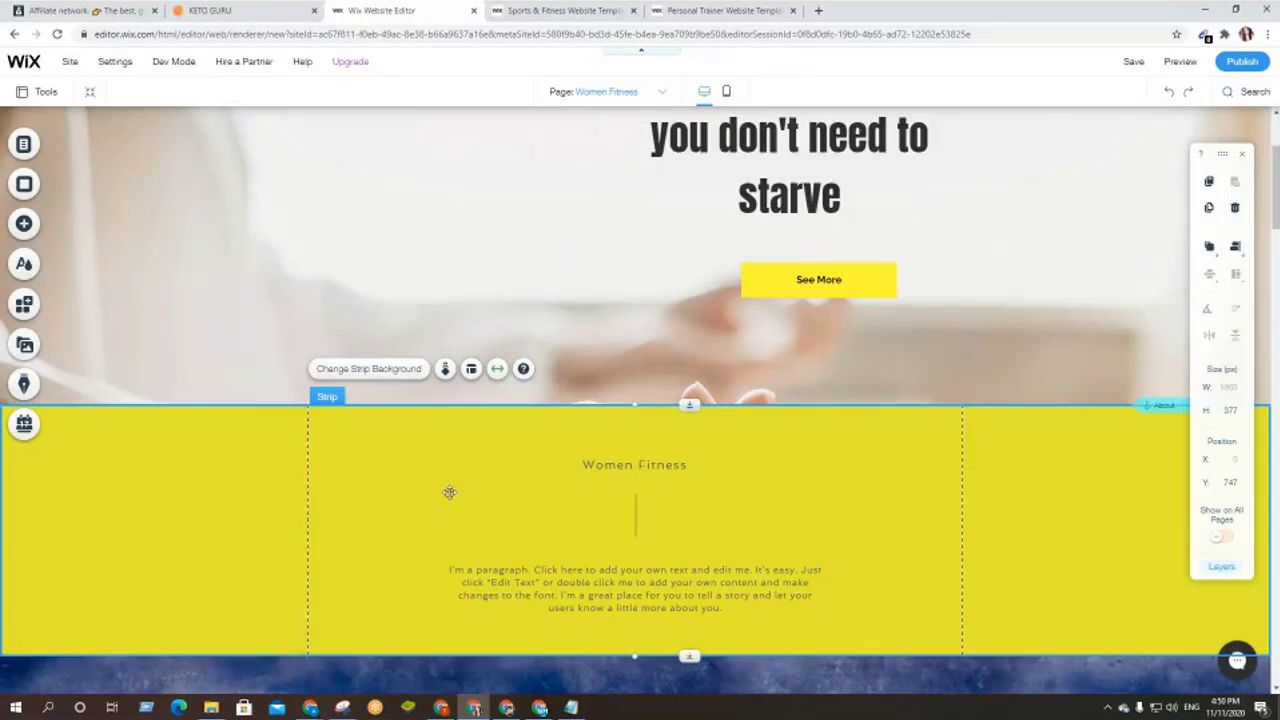
# - Move the Women Fitness title higher and the placeholder paragraph up toward the divider
pyautogui.scroll(-3, 440, 510)
pyautogui.scroll(2, 637, 392)
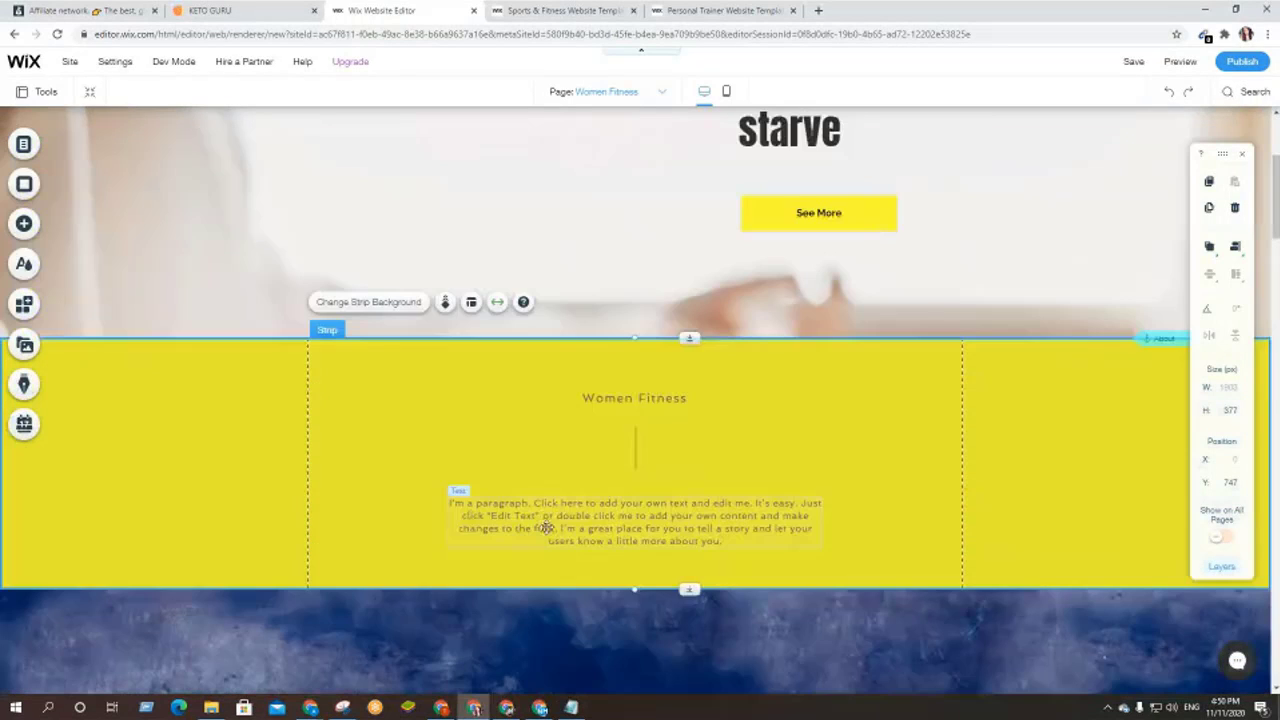
pyautogui.moveTo(637, 396); pyautogui.dragTo(637, 357)
pyautogui.click(637, 449)
pyautogui.moveTo(637, 449); pyautogui.dragTo(647, 411)
pyautogui.click(728, 480)
pyautogui.moveTo(662, 533); pyautogui.dragTo(668, 498)
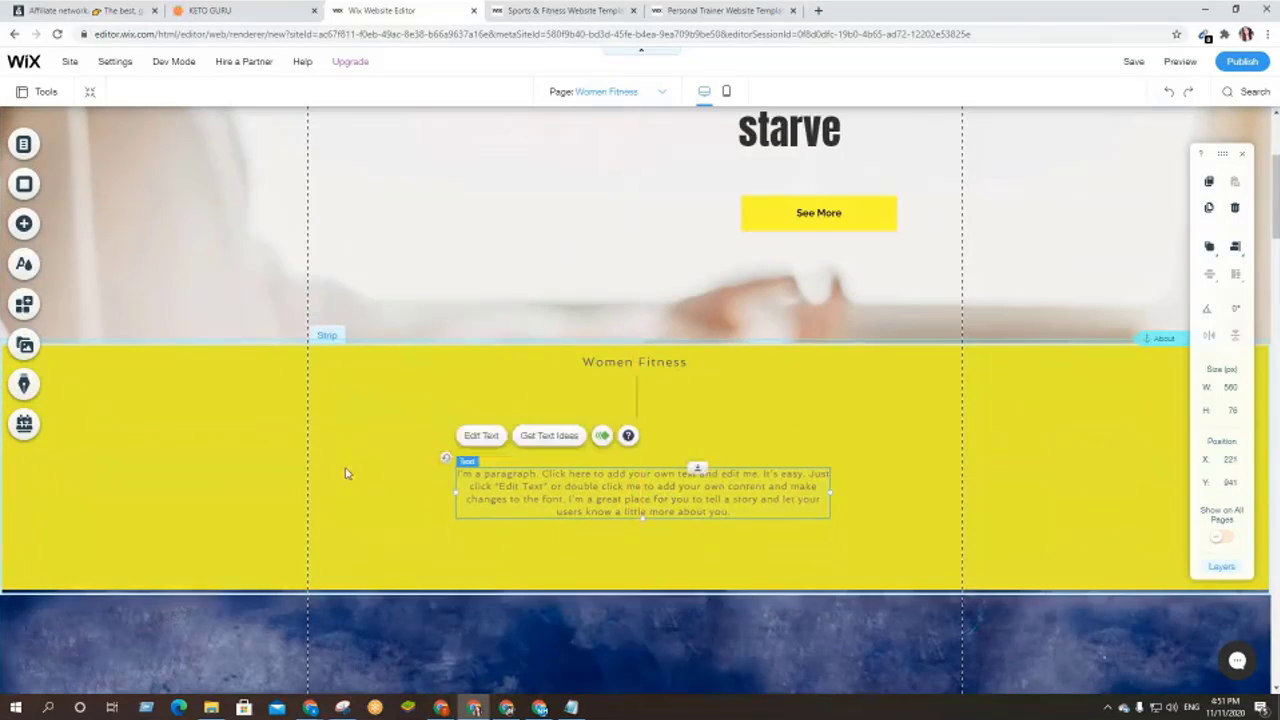
pyautogui.click(346, 468)
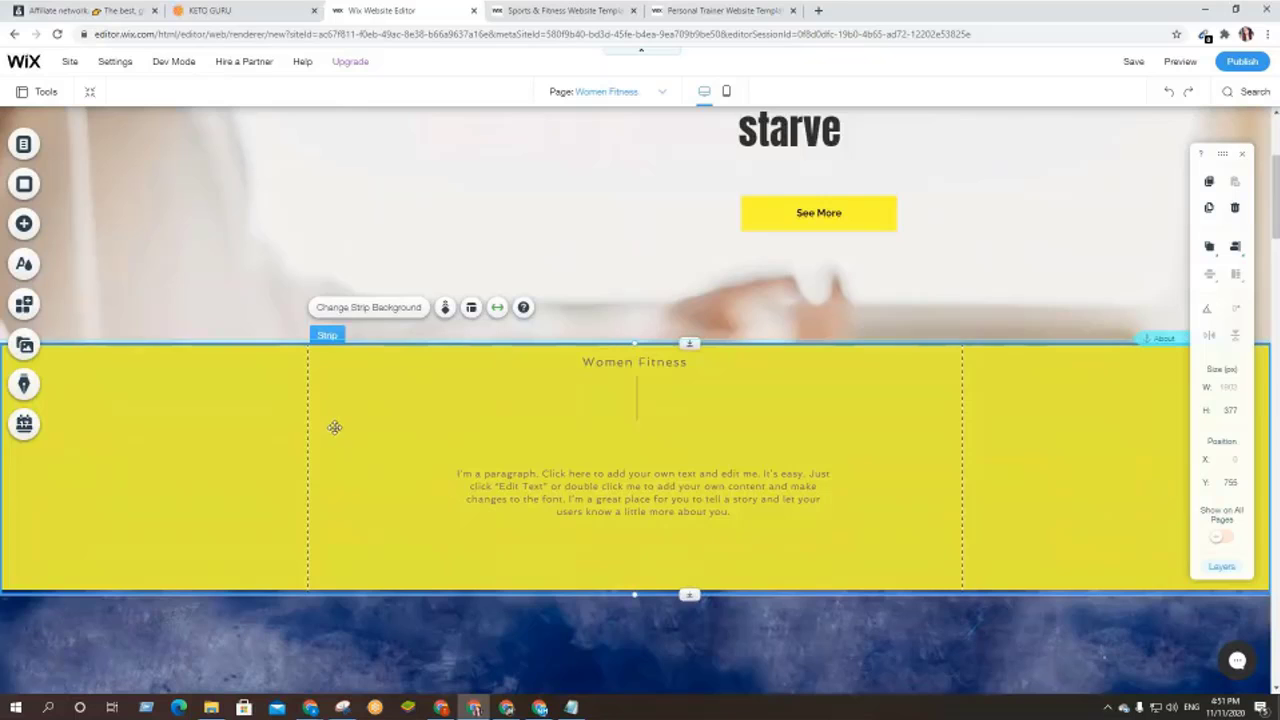
# - Set the Running in Nature video of a woman running as the strip's background
pyautogui.click(365, 308)
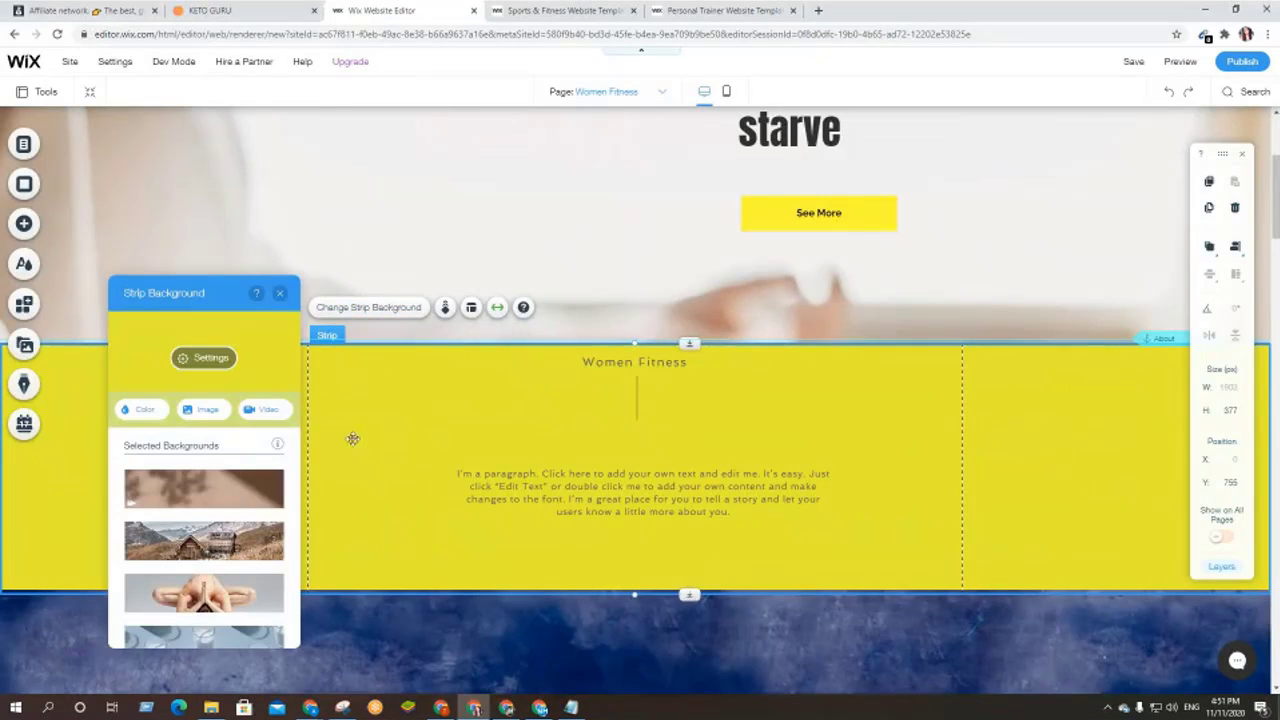
pyautogui.scroll(-2, 200, 537)
pyautogui.scroll(-5, 200, 537)
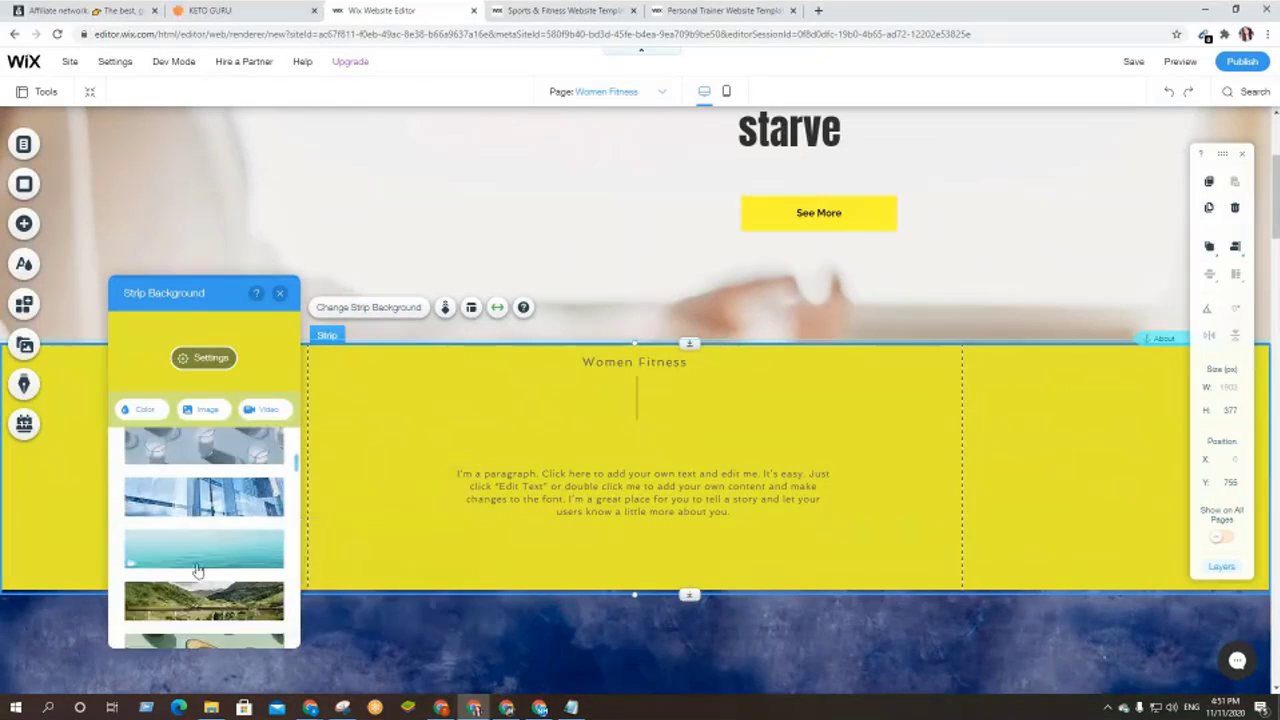
pyautogui.scroll(-5, 198, 570)
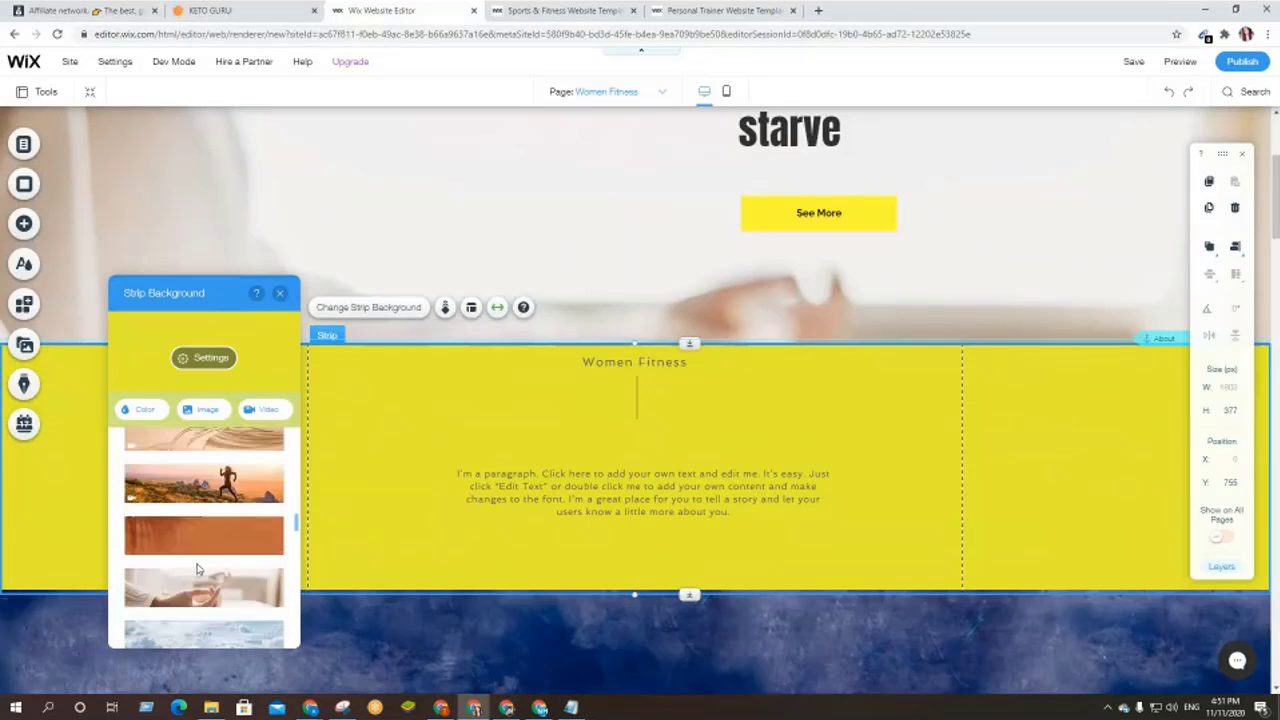
pyautogui.click(195, 493)
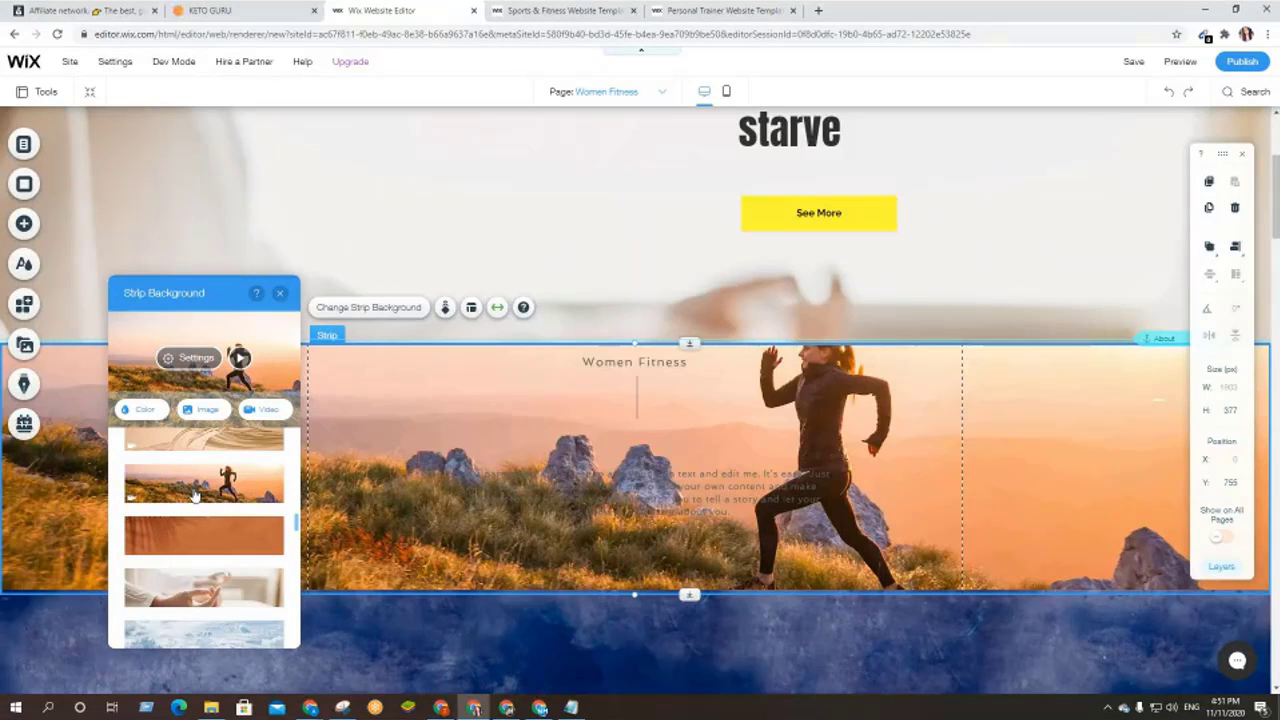
# - Enter edit mode on the placeholder paragraph below Women Fitness with all its text selected
pyautogui.click(582, 483)
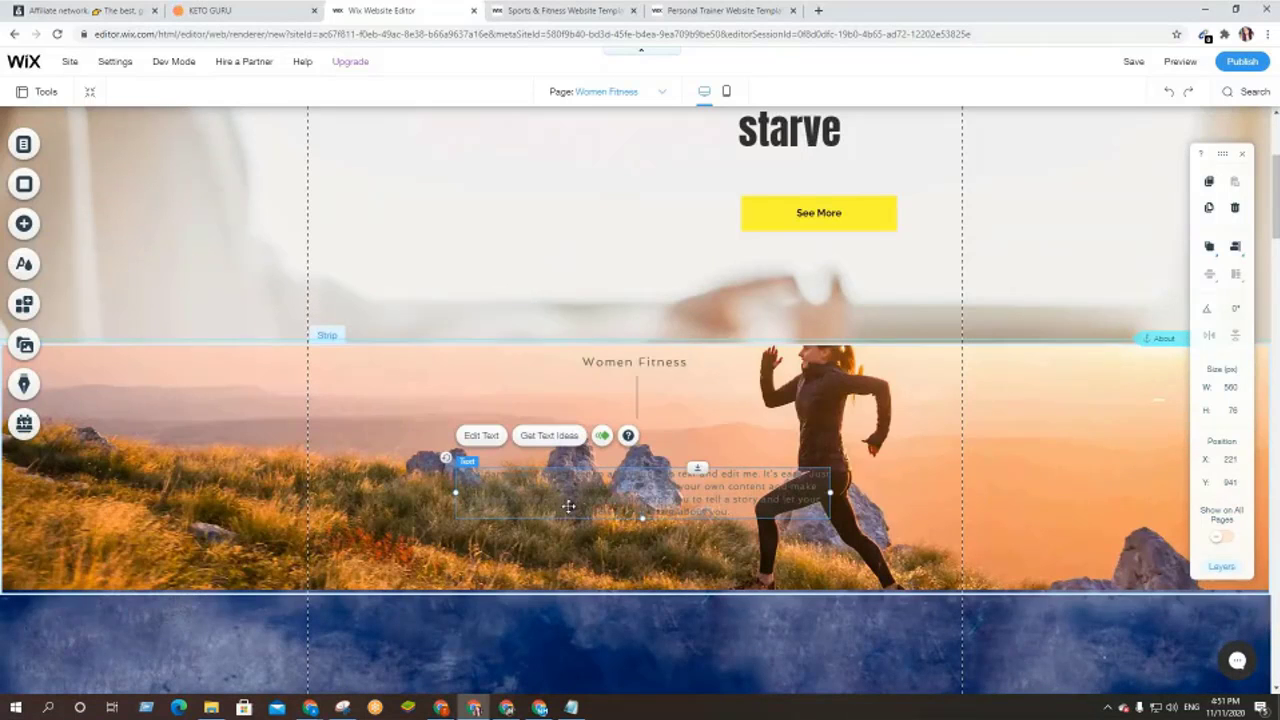
pyautogui.doubleClick(598, 502)
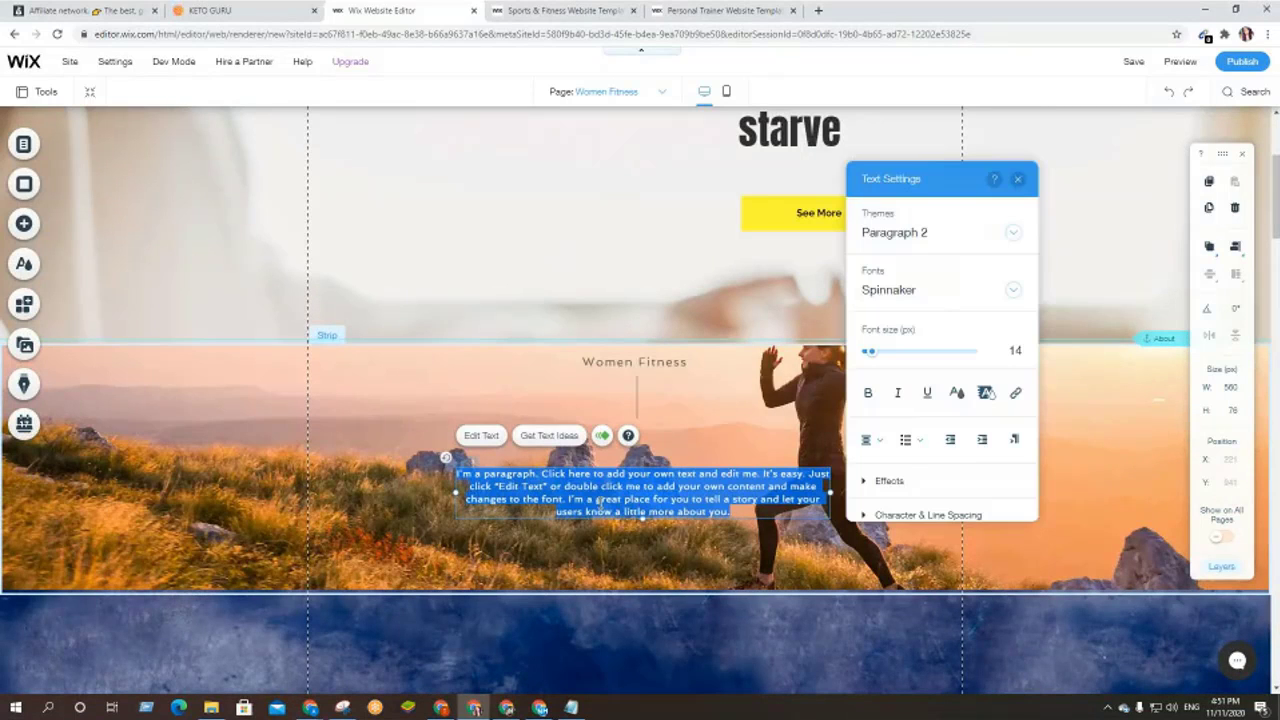
# - Copy the first two ketosis paragraphs from the KETO GURU page's 'Slimming through natural fat burning' section
pyautogui.click(205, 10)
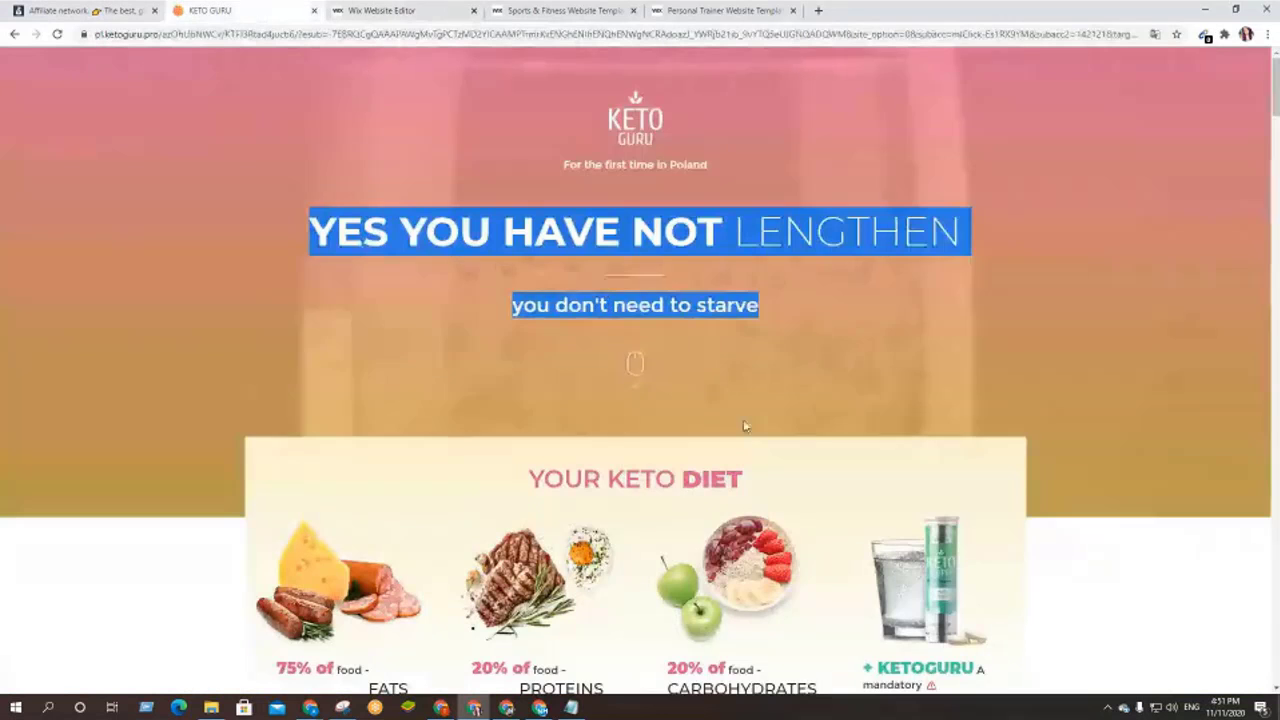
pyautogui.scroll(-5, 726, 455)
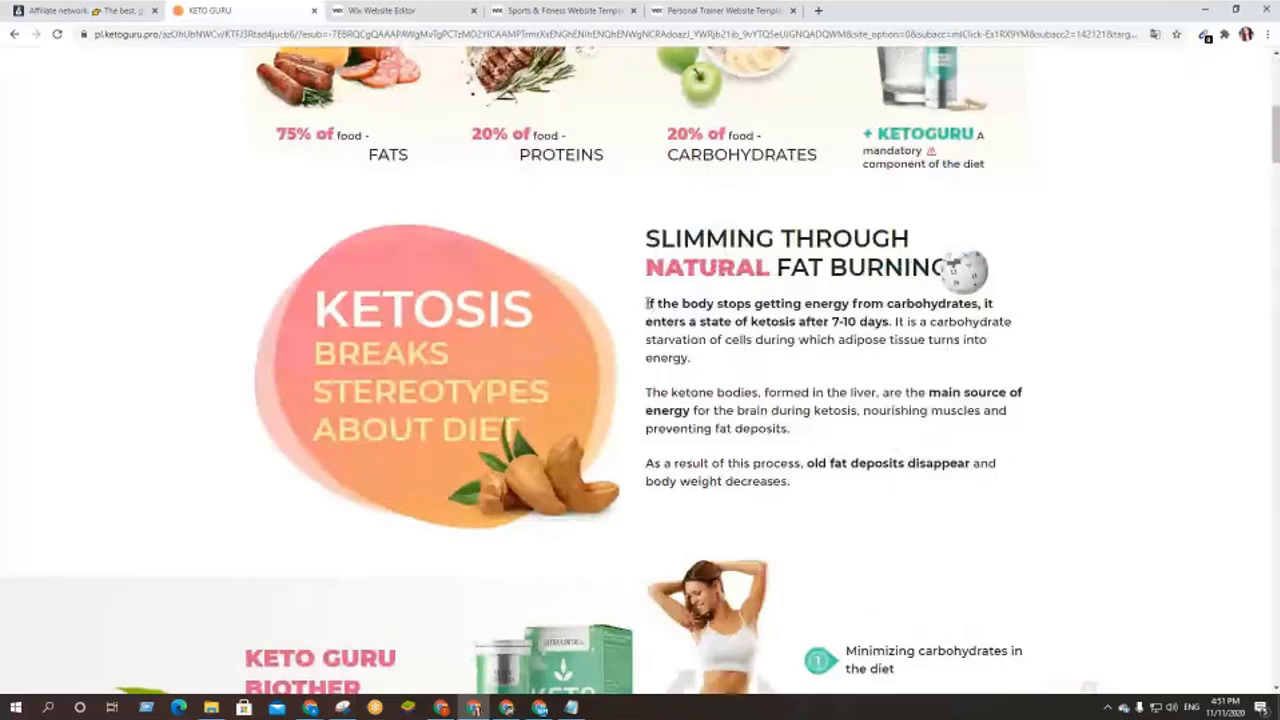
pyautogui.moveTo(667, 312); pyautogui.dragTo(816, 429)
pyautogui.hotkey('ctrl', 'c')
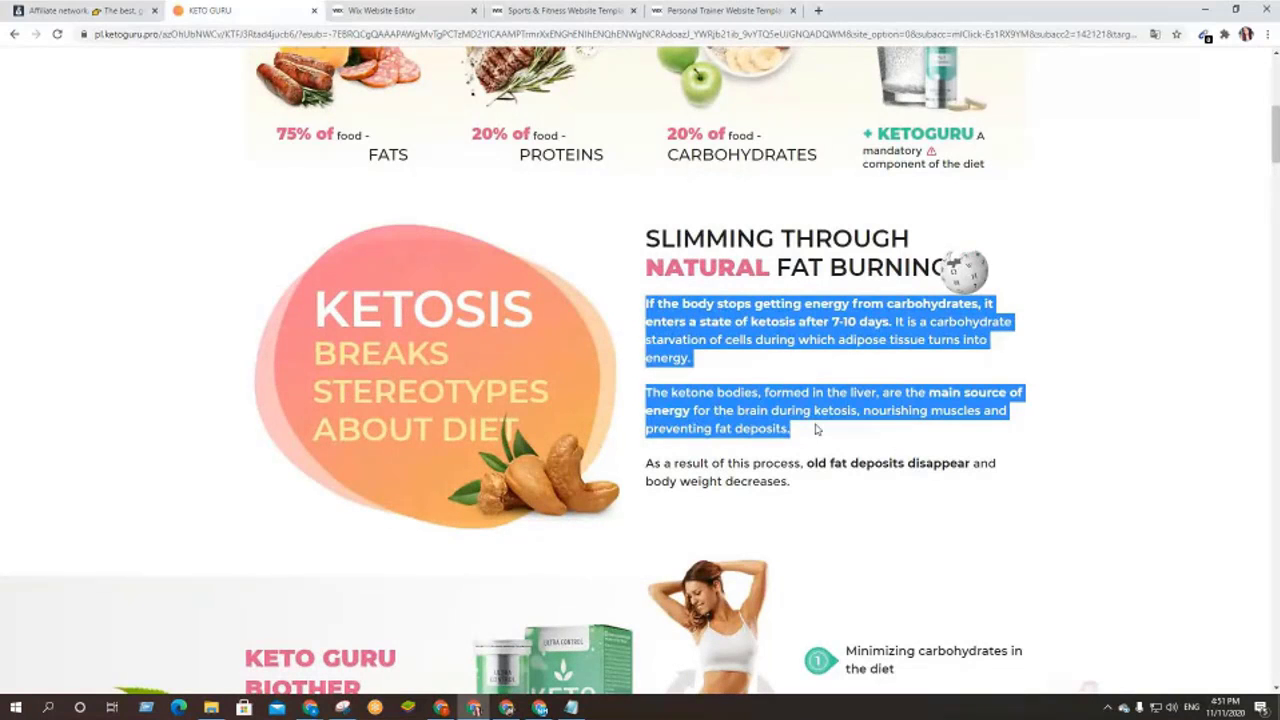
pyautogui.click(562, 708)
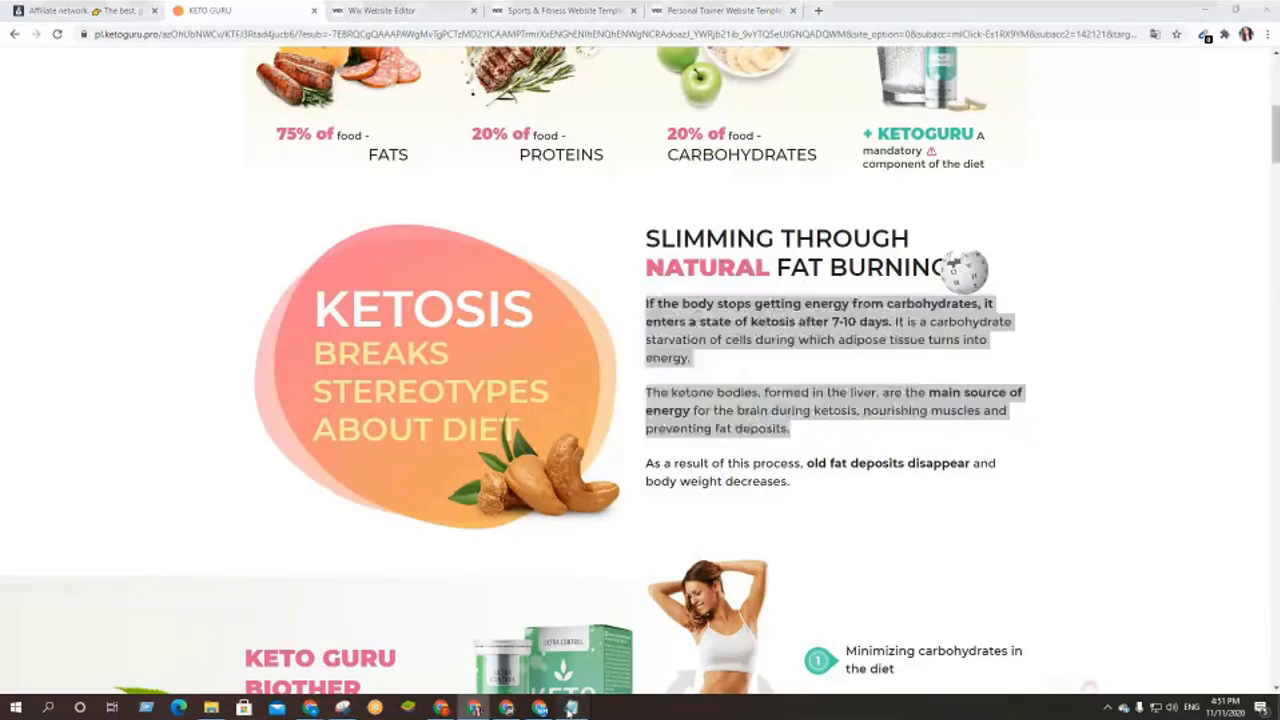
# - Paste the ketosis paragraphs over the old headline lines in Notepad and copy them again
pyautogui.click(594, 174)
pyautogui.moveTo(566, 125); pyautogui.dragTo(261, 101)
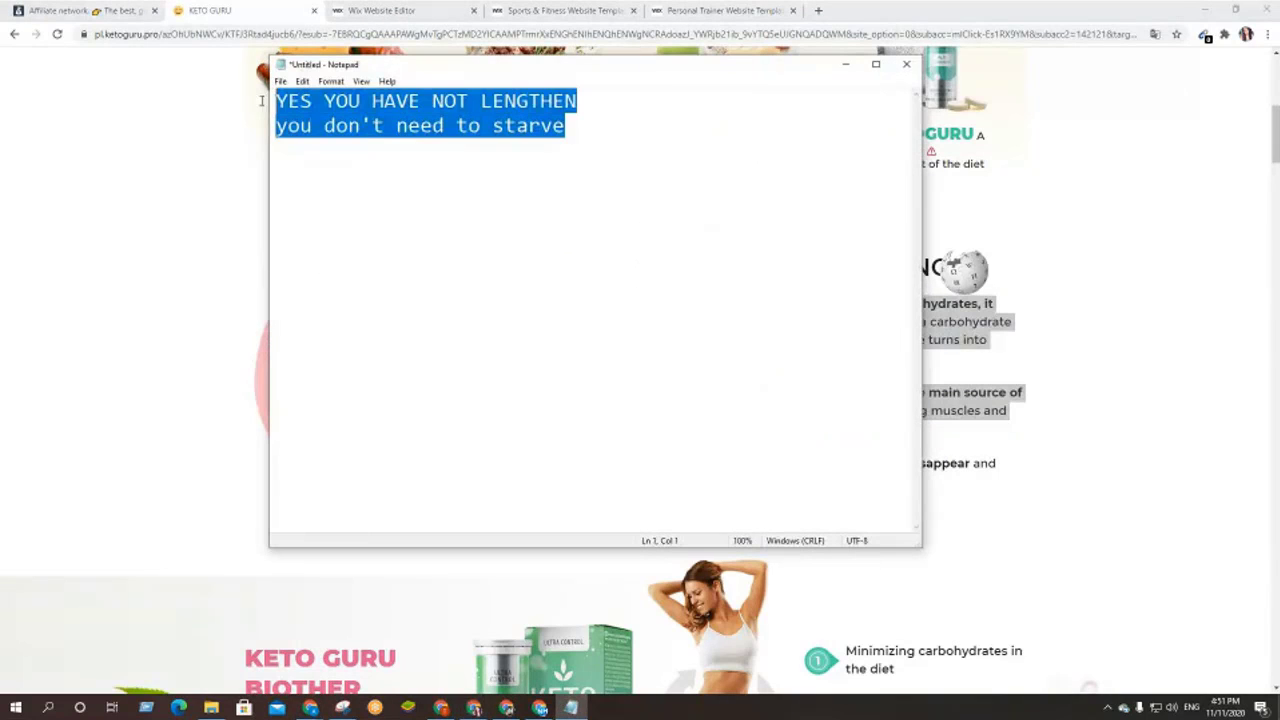
pyautogui.hotkey('ctrl', 'v')
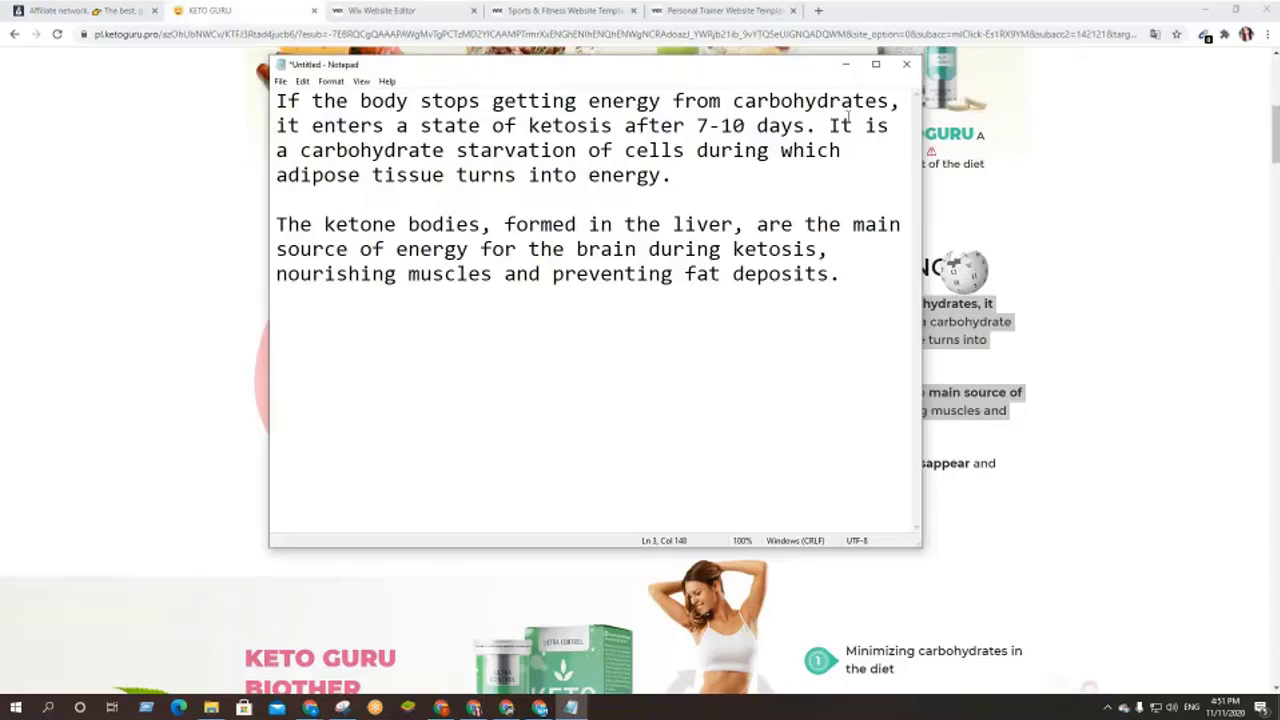
pyautogui.moveTo(843, 278); pyautogui.dragTo(220, 87)
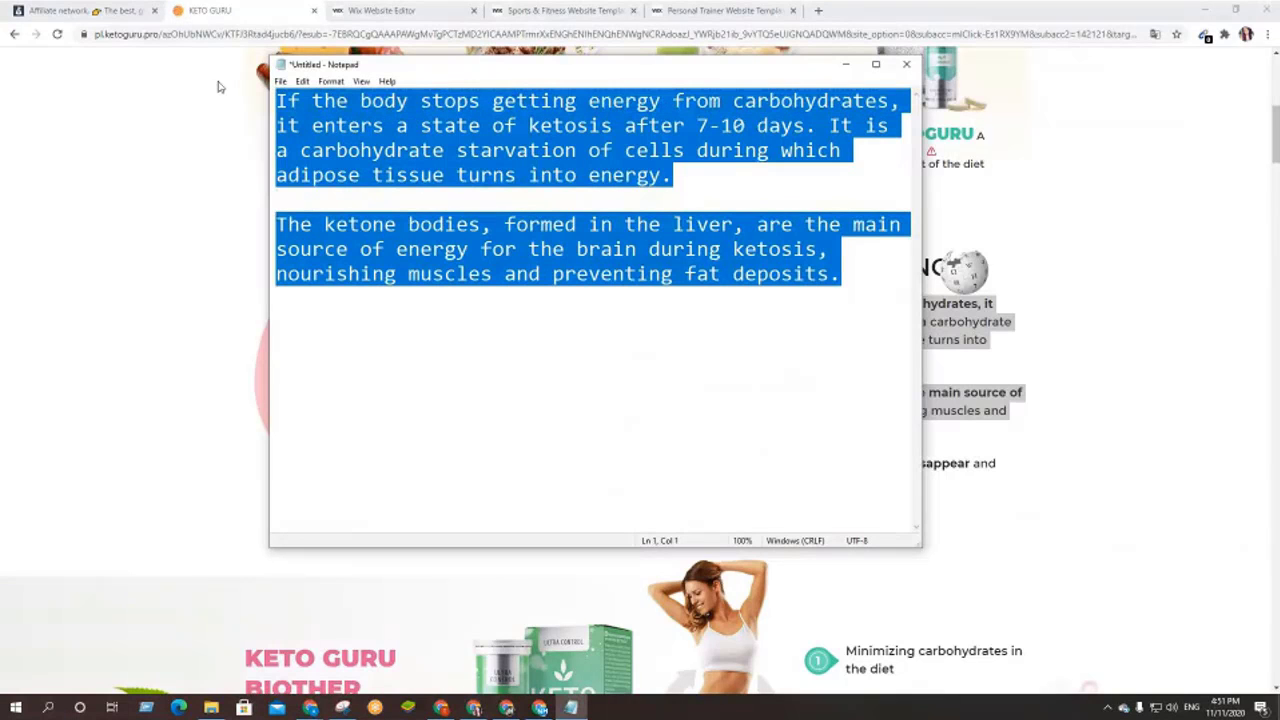
pyautogui.click(432, 6)
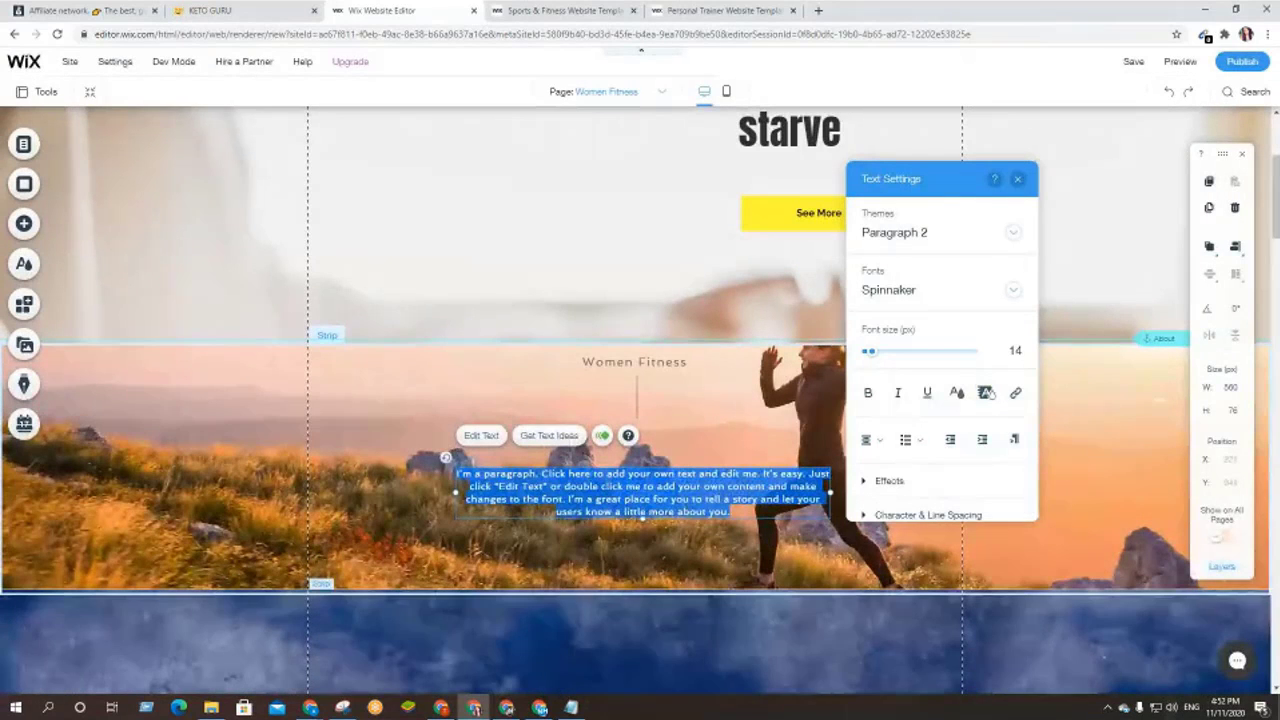
# - Paste the two ketosis paragraphs over the placeholder text, reposition the box, and reselect its text
pyautogui.hotkey('ctrl', 'v')
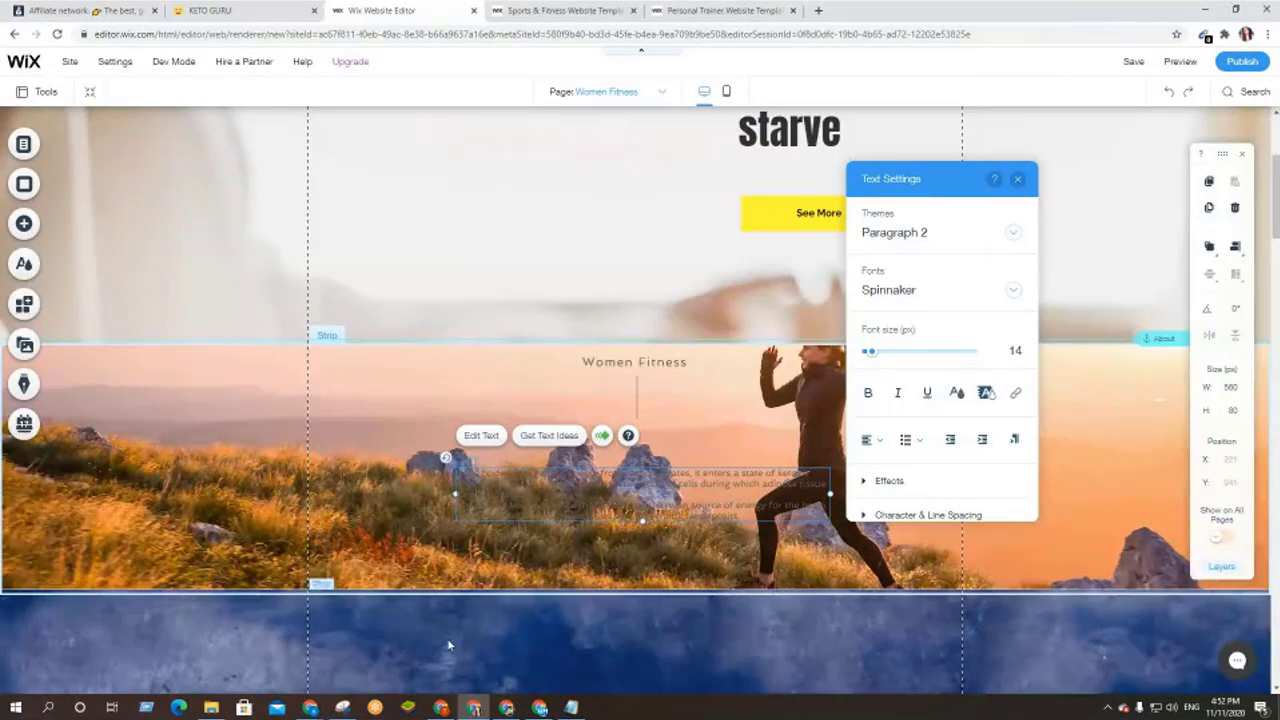
pyautogui.click(372, 514)
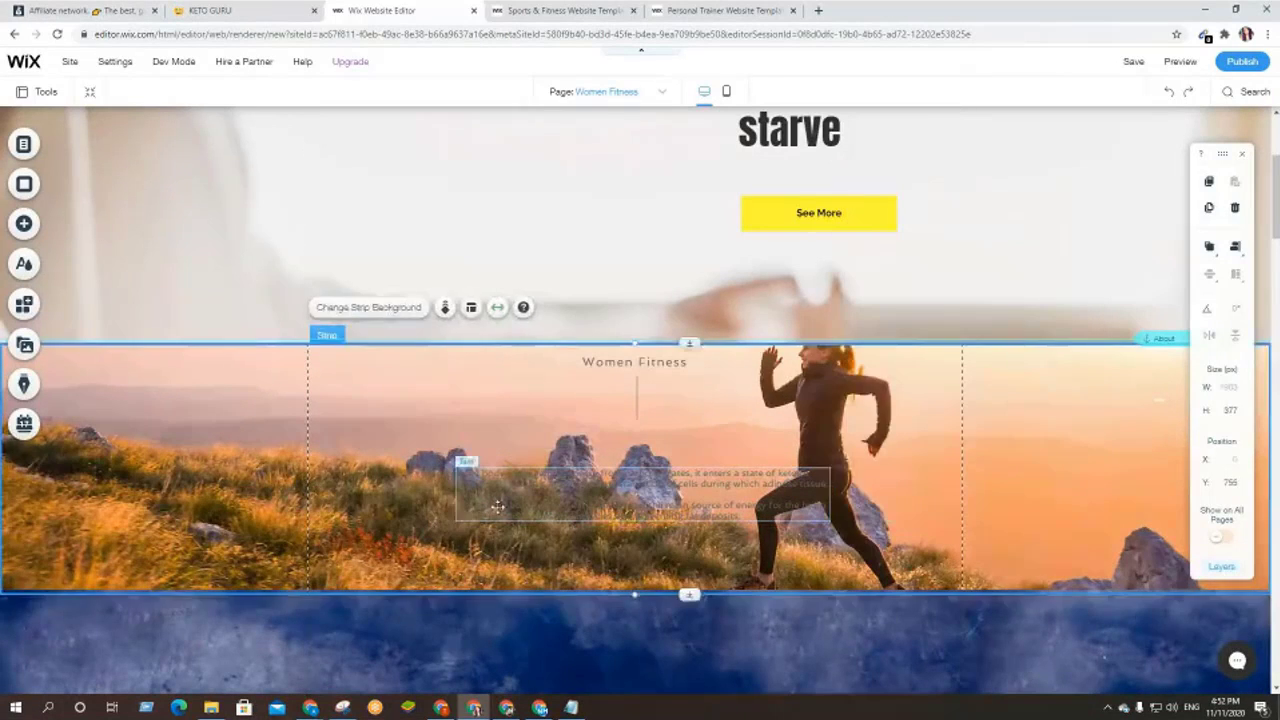
pyautogui.moveTo(497, 509); pyautogui.dragTo(434, 484)
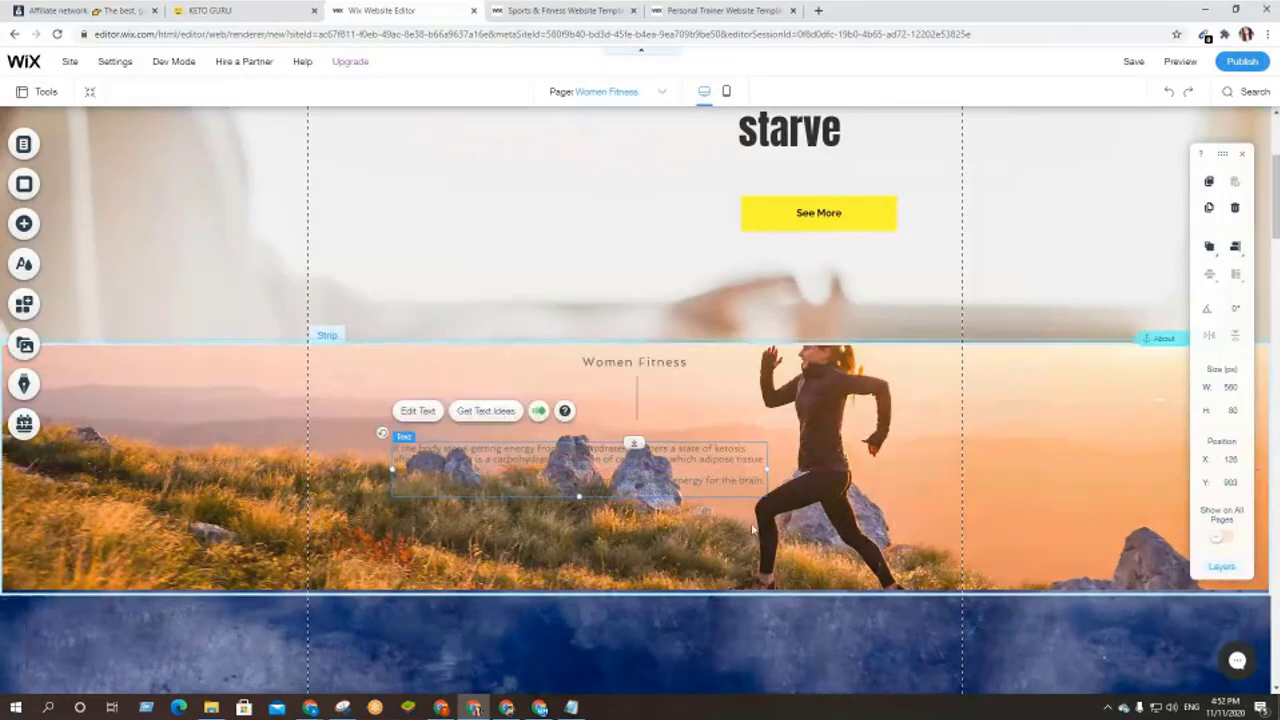
pyautogui.moveTo(761, 489); pyautogui.dragTo(786, 497)
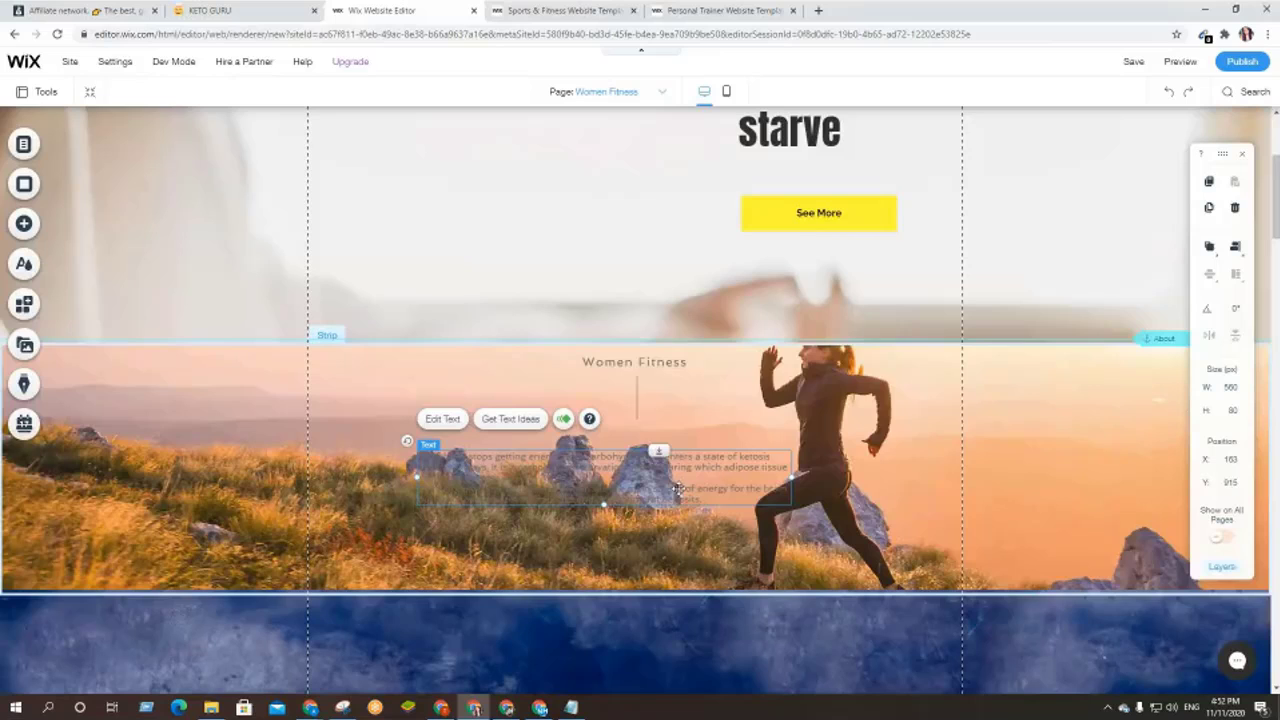
pyautogui.doubleClick(676, 489)
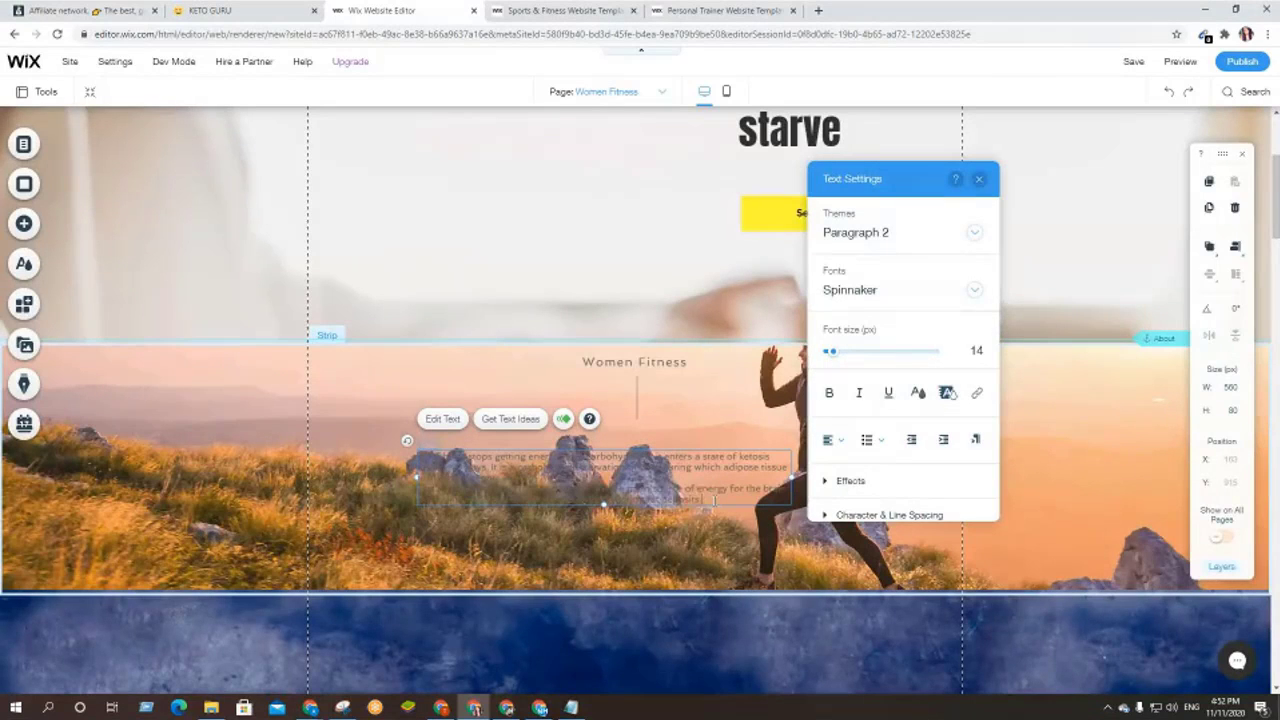
pyautogui.moveTo(707, 500); pyautogui.dragTo(418, 452)
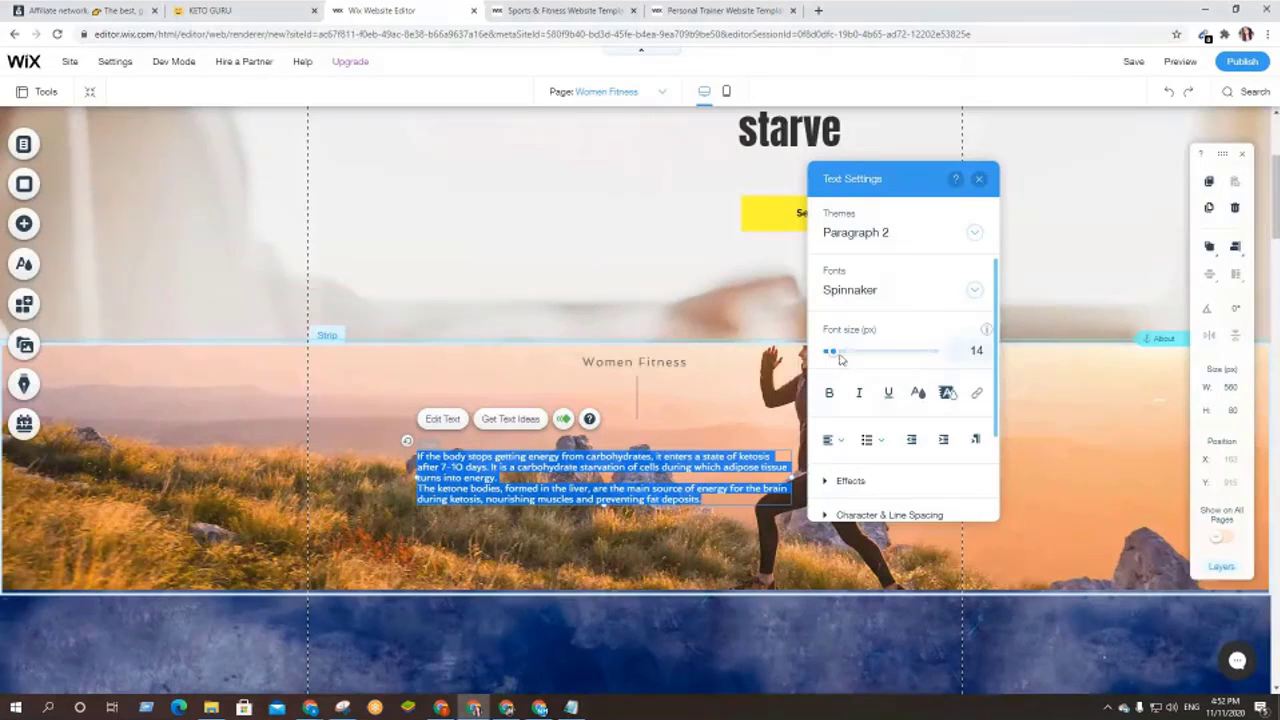
# - Set the ketosis text to 26 px and widen its box to 869 px across the strip
pyautogui.moveTo(836, 360)
pyautogui.mouseDown()
pyautogui.moveTo(865, 362)
pyautogui.moveTo(842, 360)
pyautogui.mouseUp()
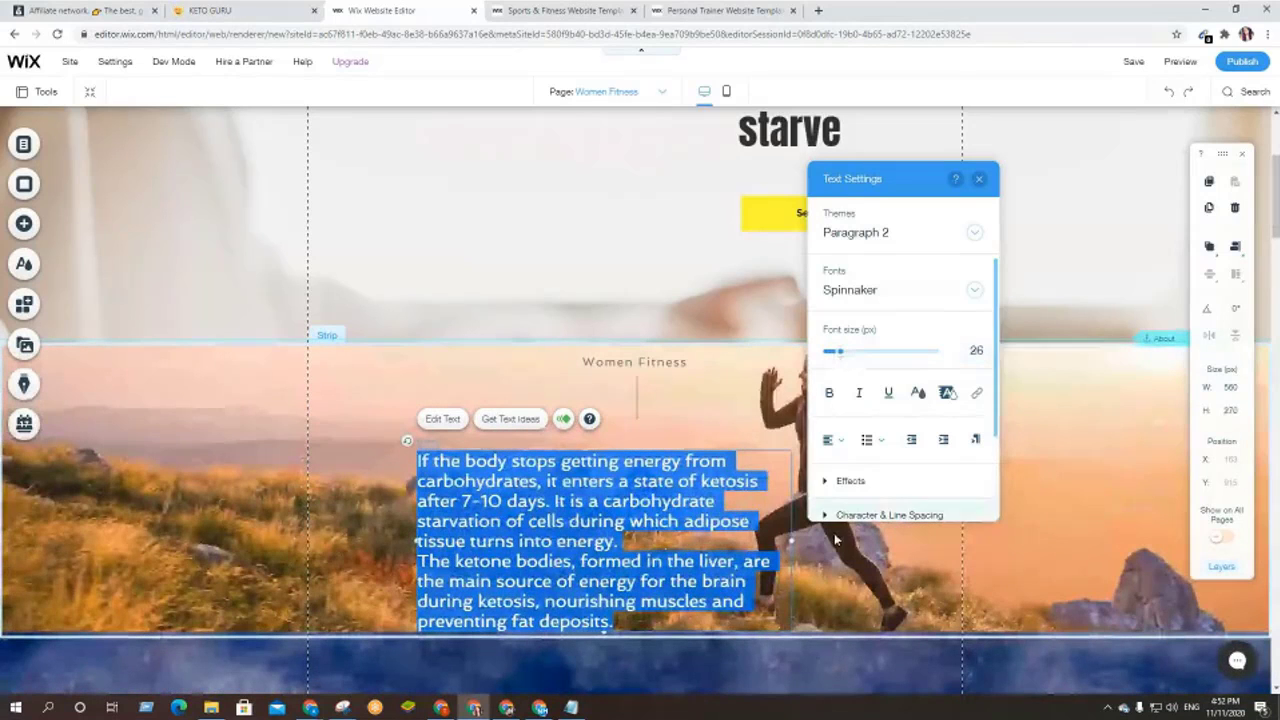
pyautogui.moveTo(791, 543); pyautogui.dragTo(936, 549)
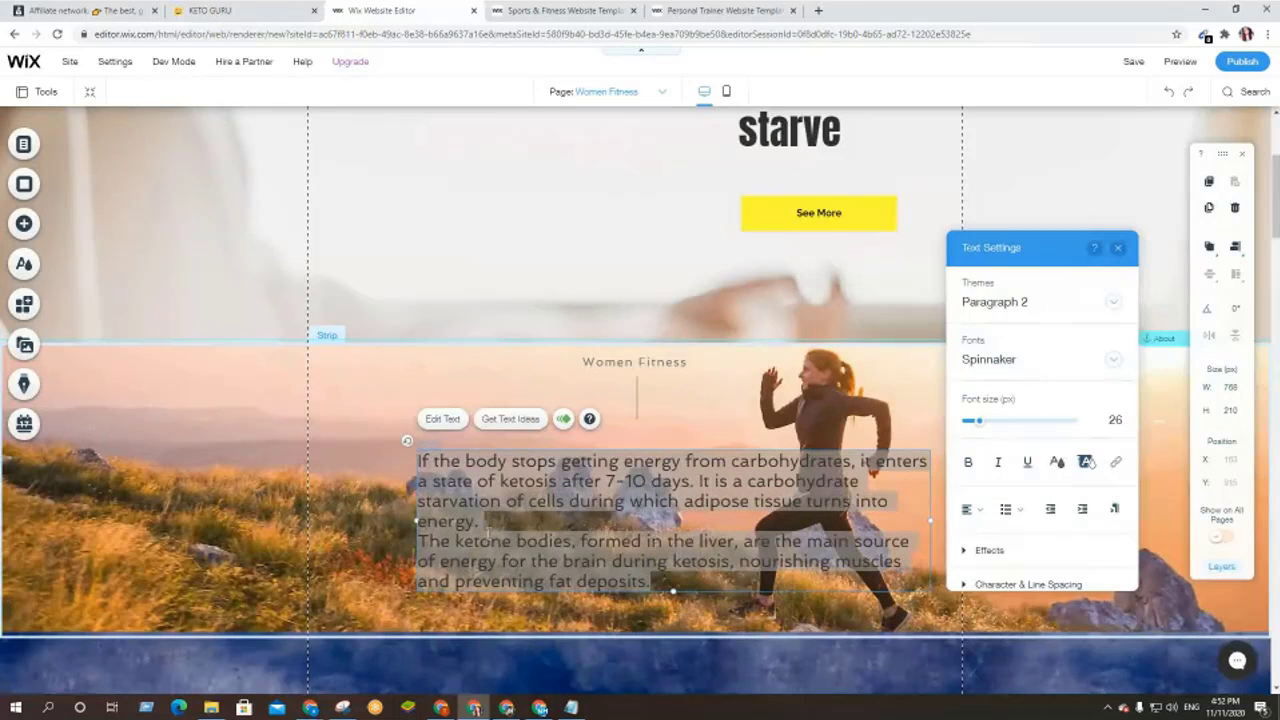
pyautogui.moveTo(410, 520); pyautogui.dragTo(349, 516)
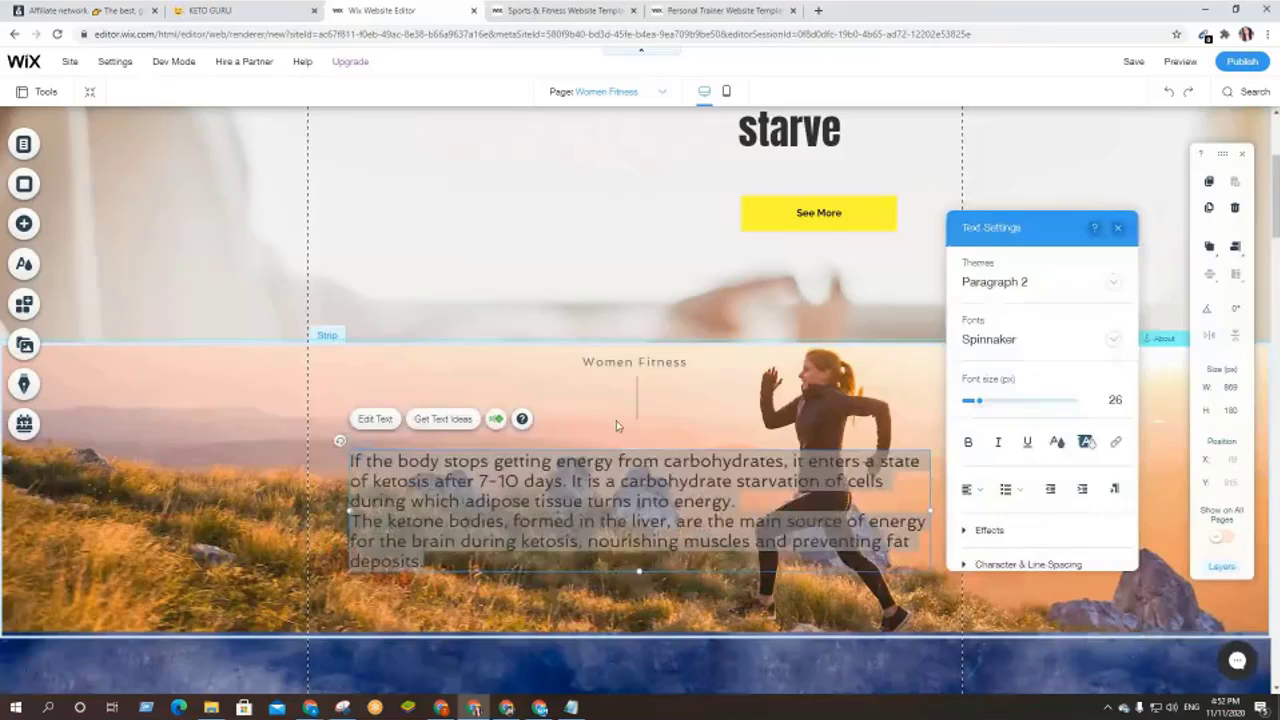
pyautogui.moveTo(560, 487)
pyautogui.mouseDown()
pyautogui.moveTo(556, 507)
pyautogui.moveTo(570, 491)
pyautogui.mouseUp()
pyautogui.tripleClick(571, 519)
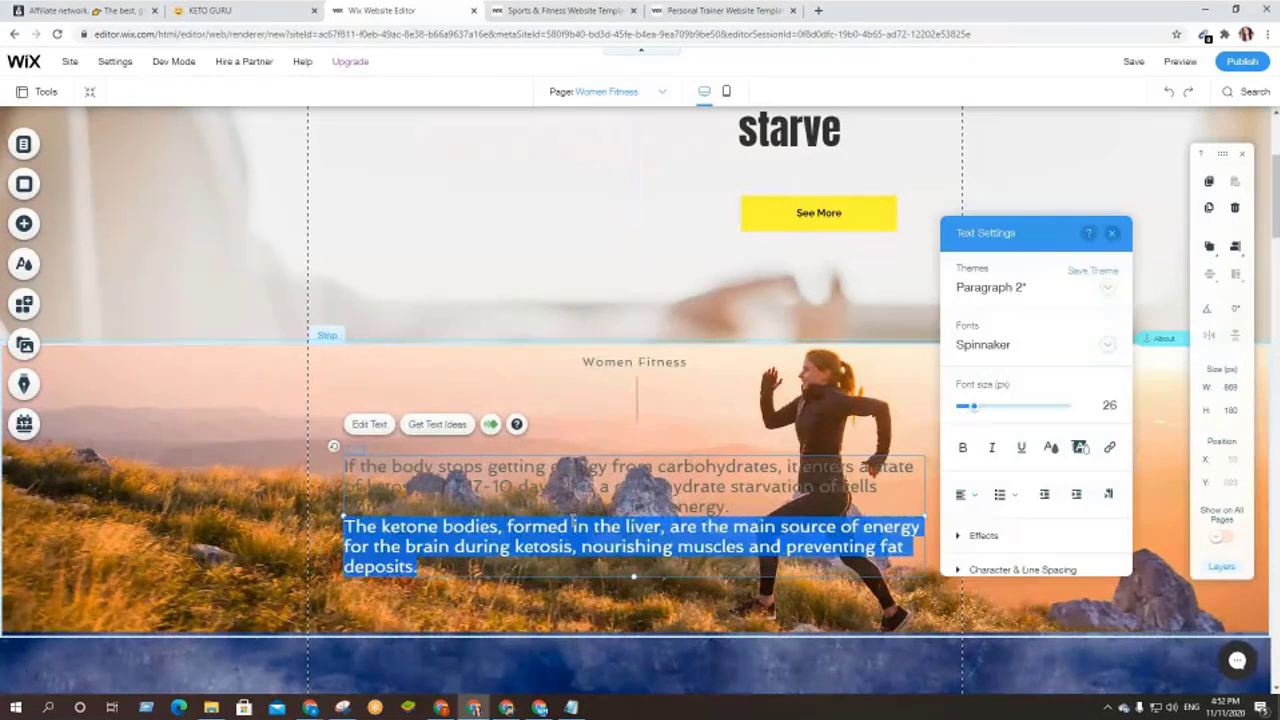
pyautogui.moveTo(418, 567); pyautogui.dragTo(348, 467)
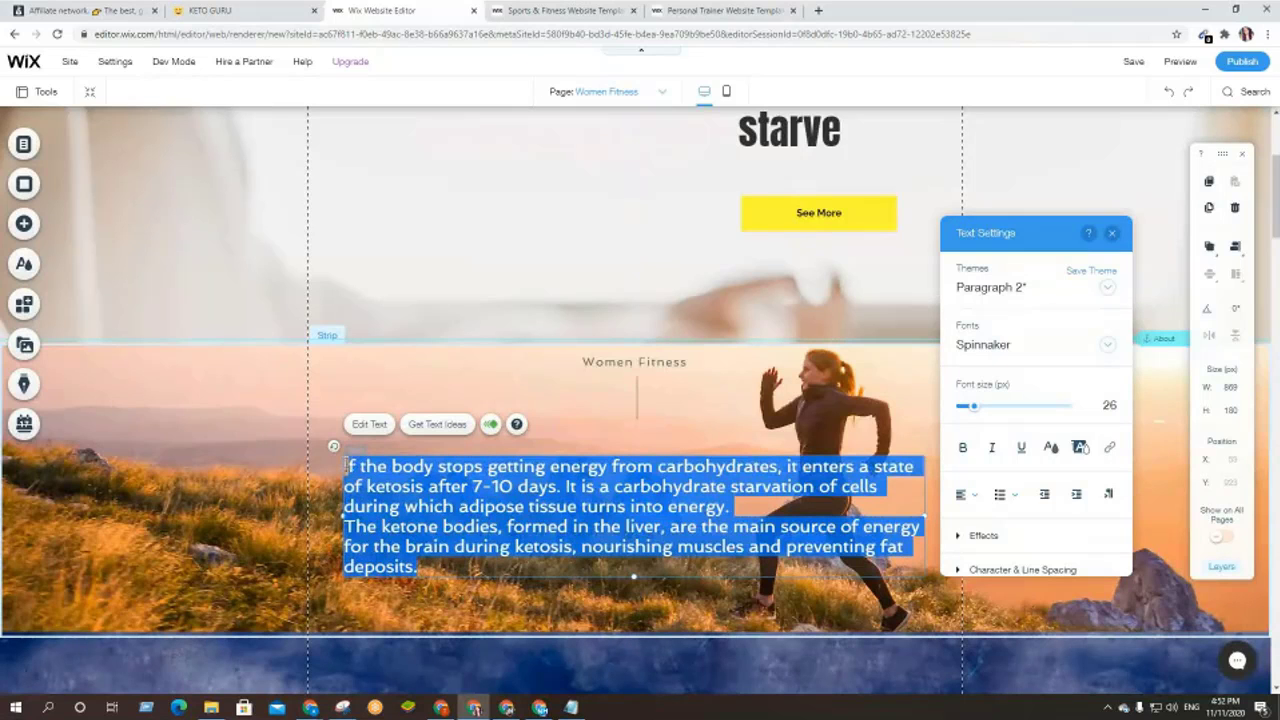
# - Make the ketosis paragraphs bold and white, then nudge the 885 × 180 px box into place
pyautogui.click(963, 448)
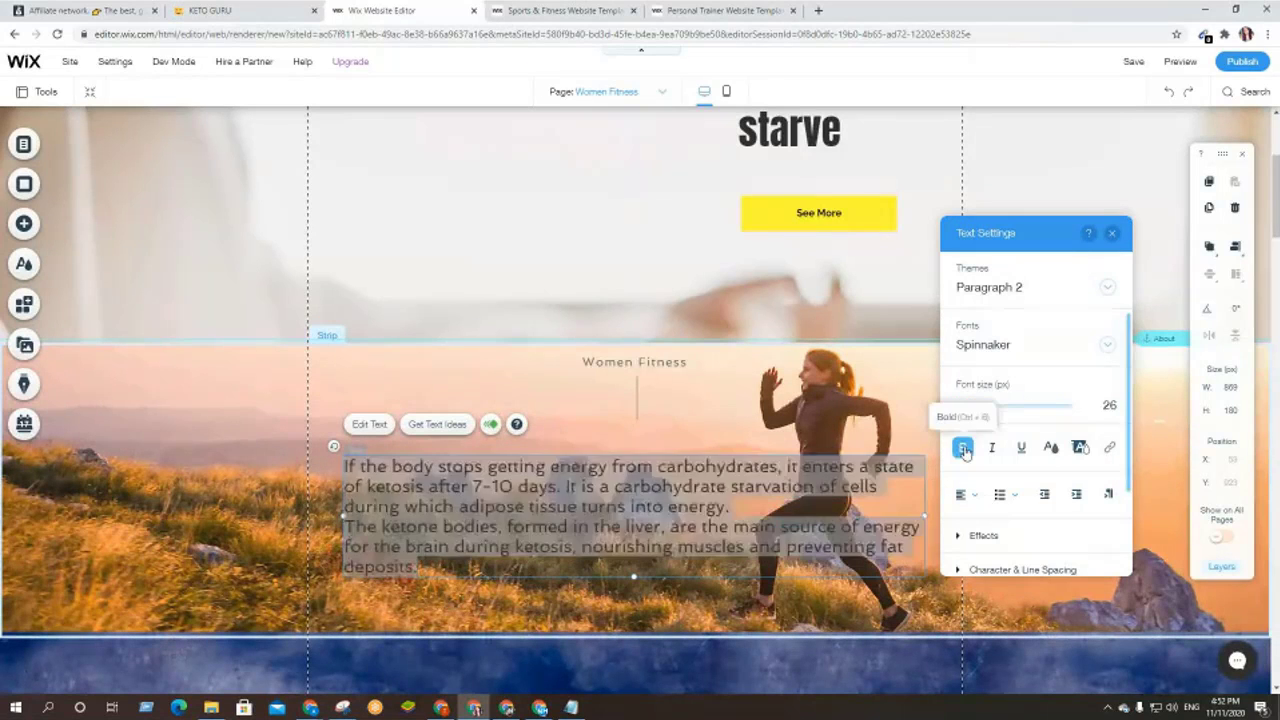
pyautogui.click(1050, 447)
pyautogui.click(990, 451)
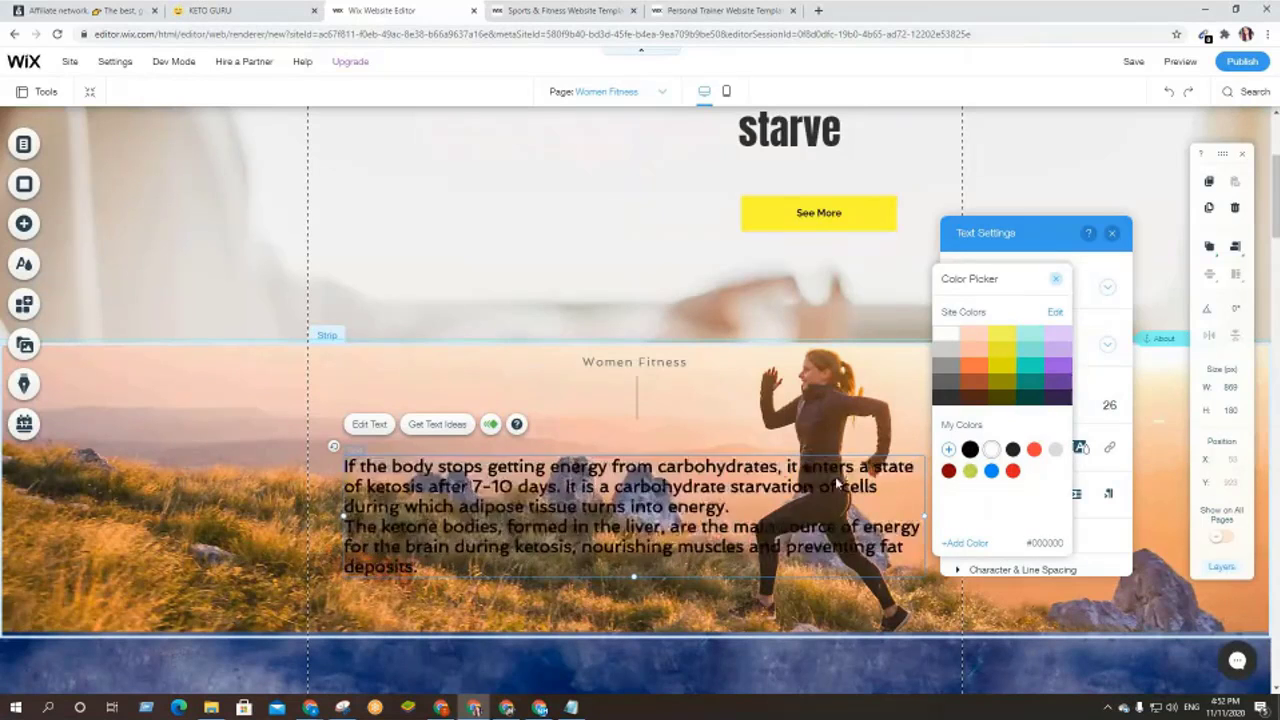
pyautogui.click(662, 528)
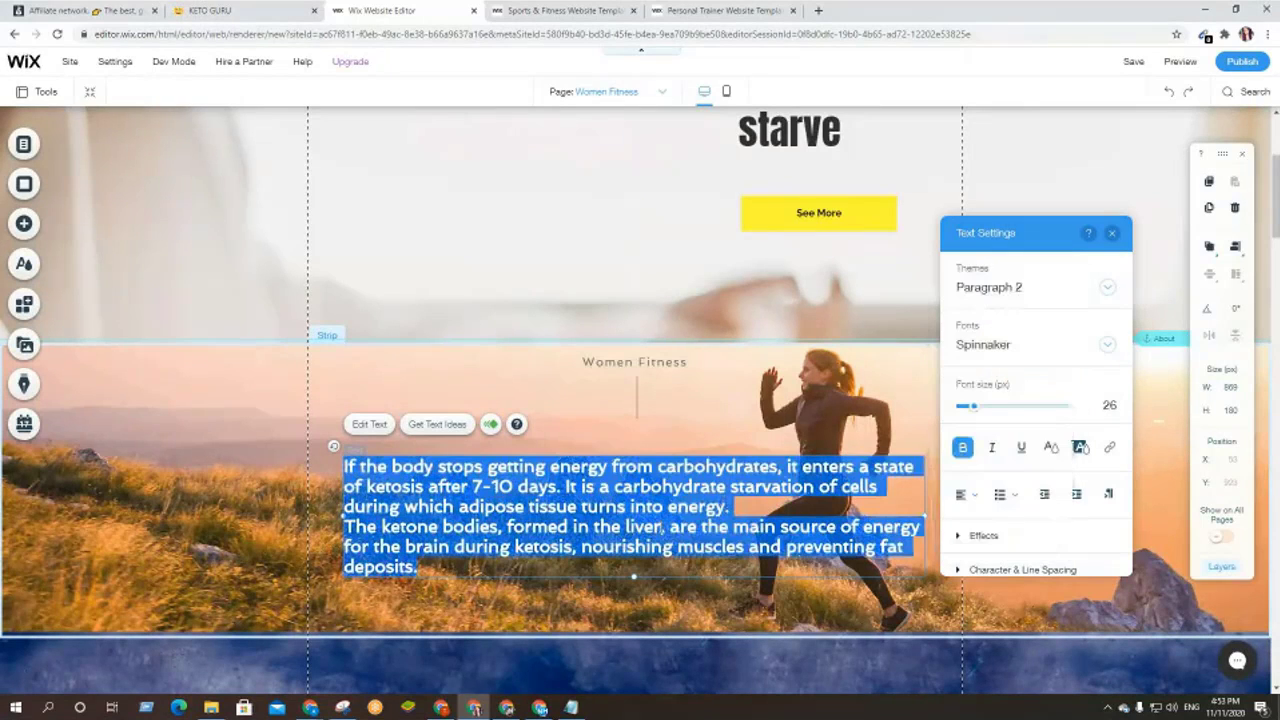
pyautogui.click(593, 540)
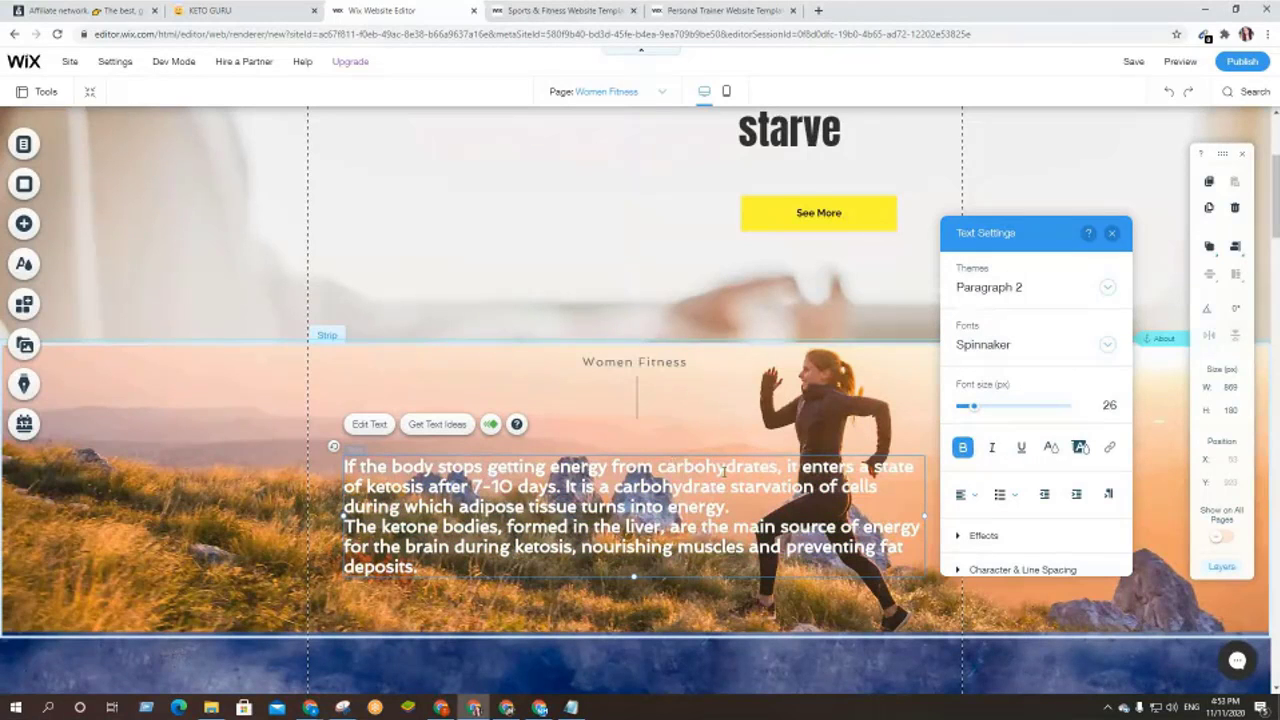
pyautogui.click(673, 598)
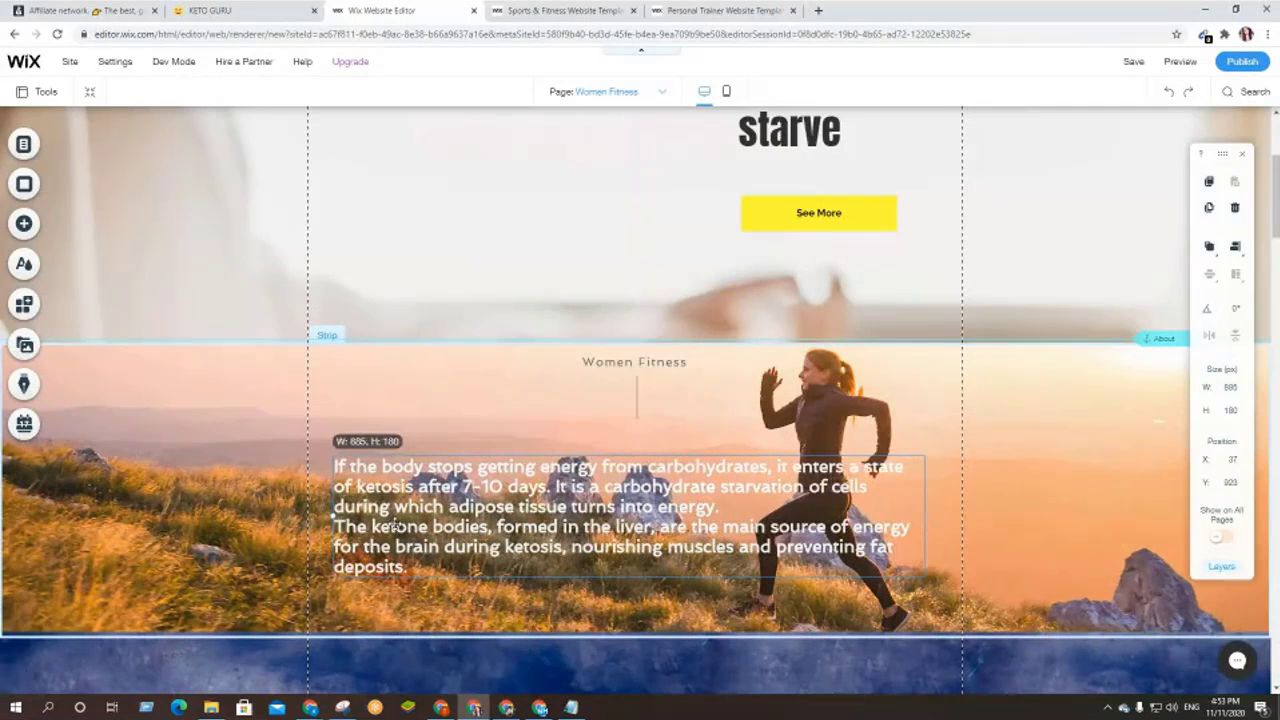
pyautogui.moveTo(602, 529); pyautogui.dragTo(598, 513)
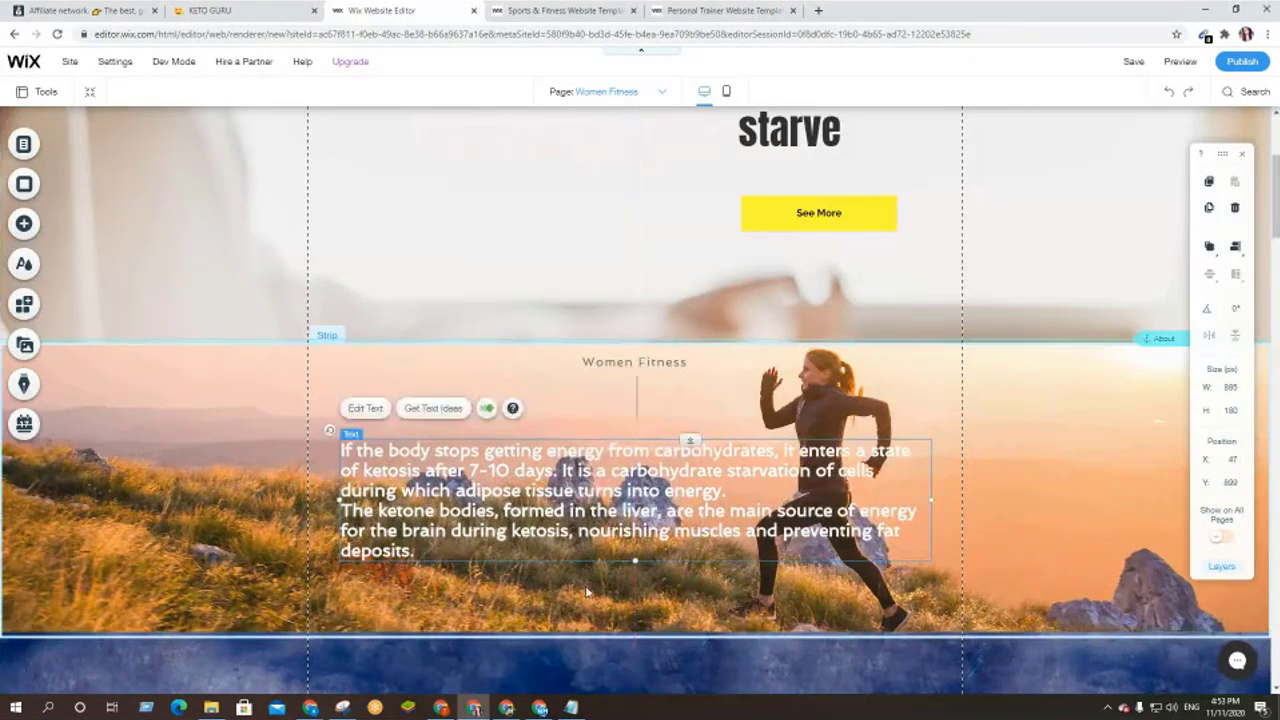
pyautogui.click(633, 577)
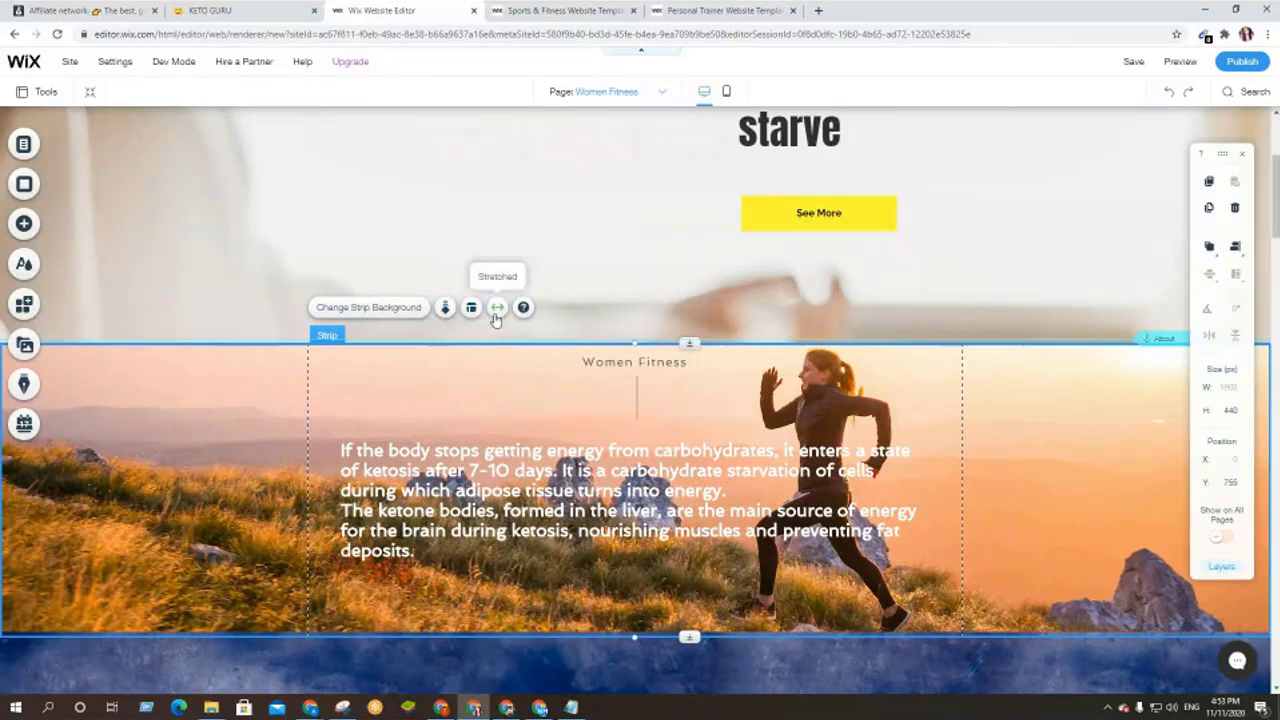
# - Look through the strip background options and the Add panel without changing anything
pyautogui.click(388, 310)
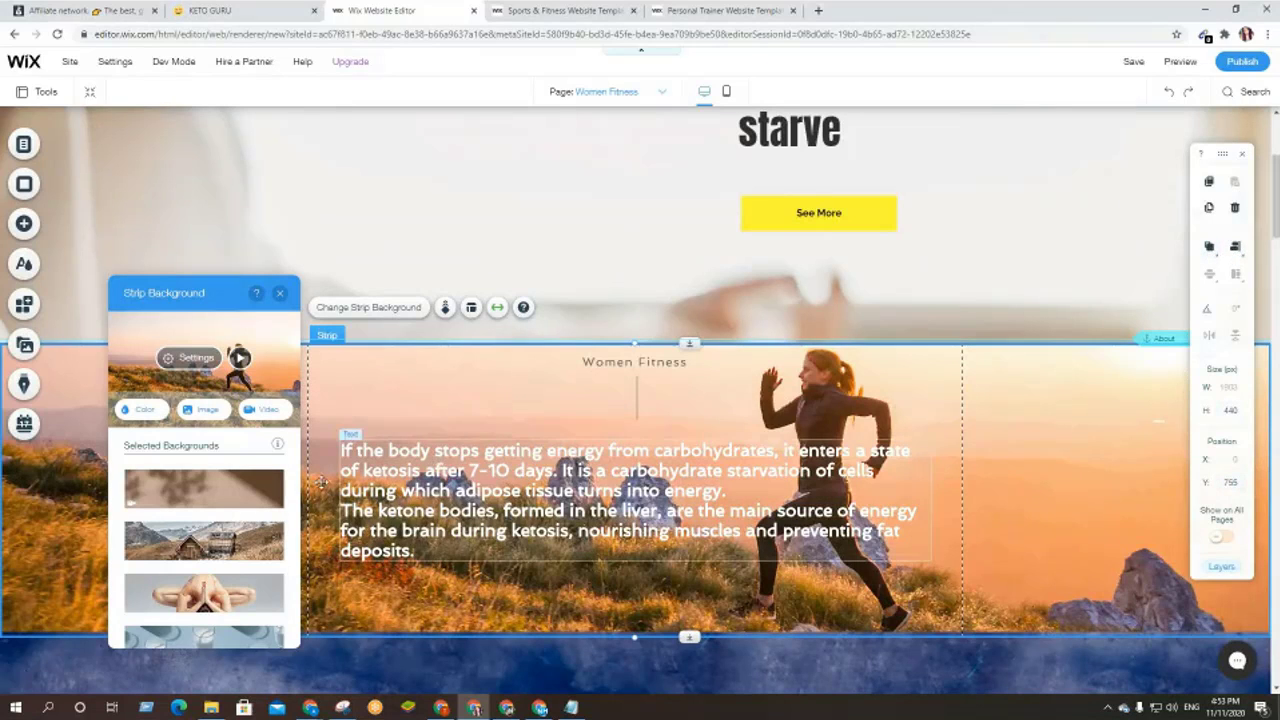
pyautogui.moveTo(240, 493)
pyautogui.scroll(-2, 242, 490)
pyautogui.scroll(-2, 238, 470)
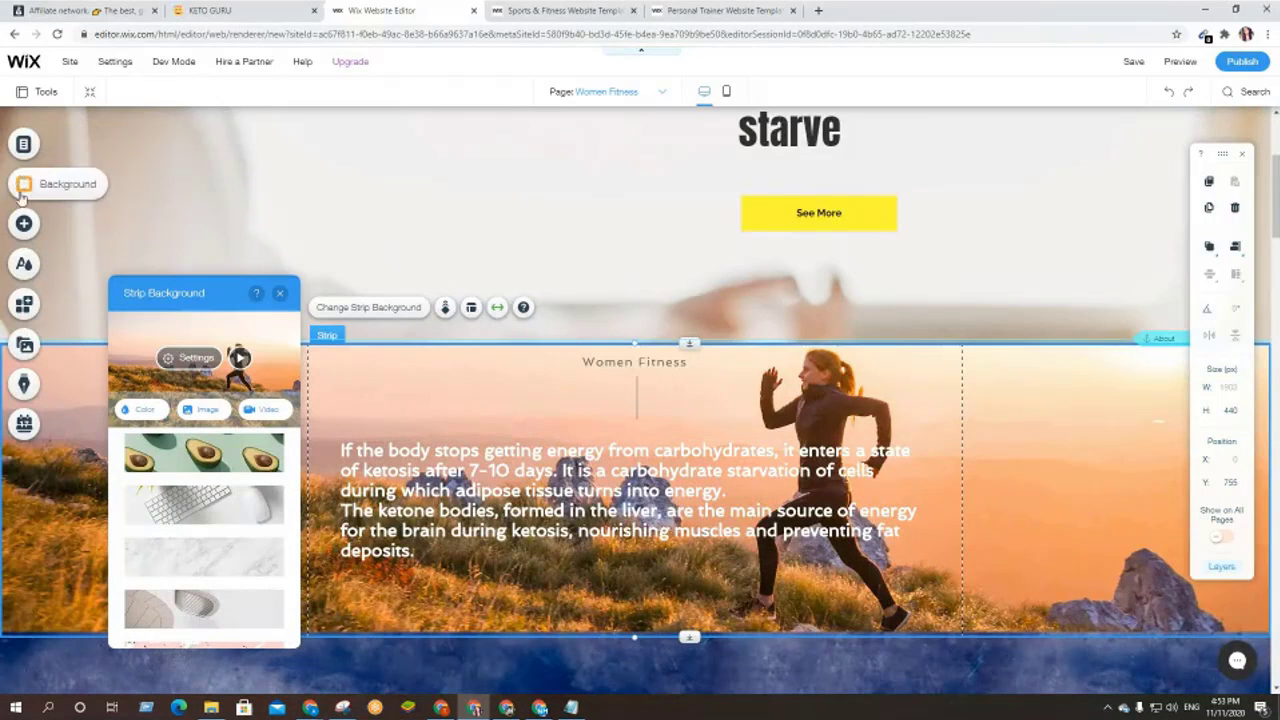
pyautogui.click(24, 223)
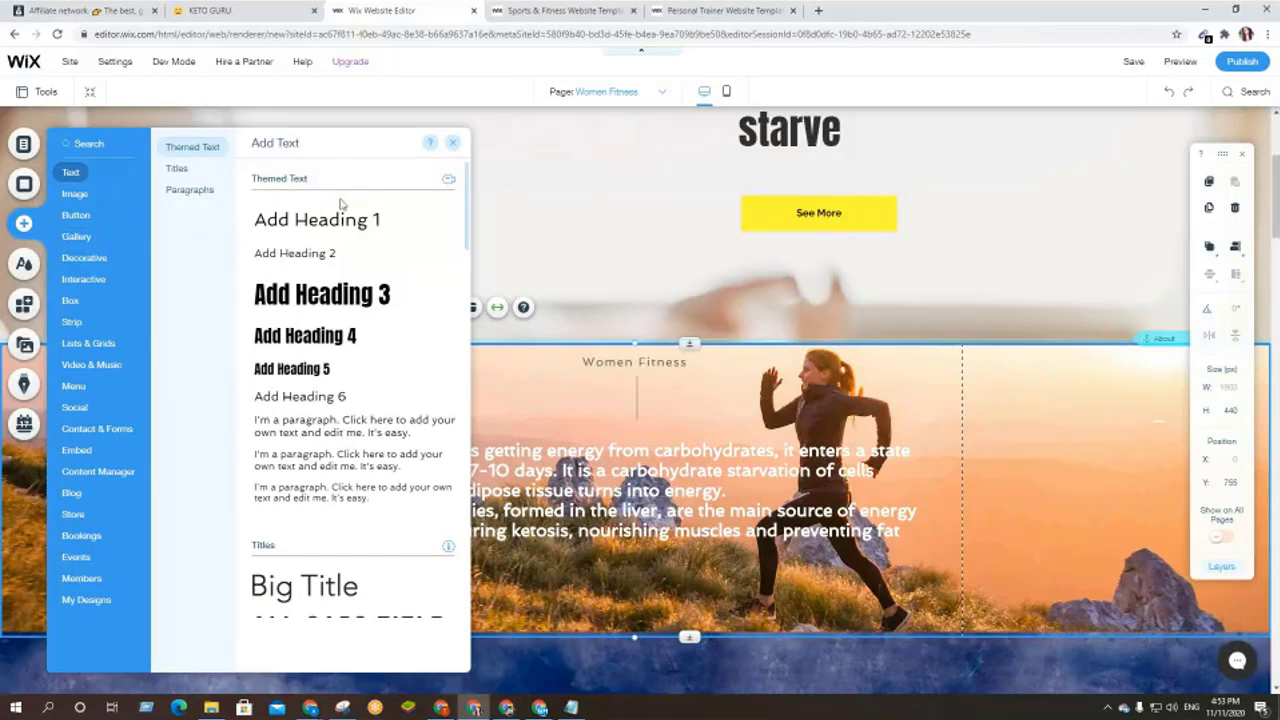
pyautogui.click(454, 147)
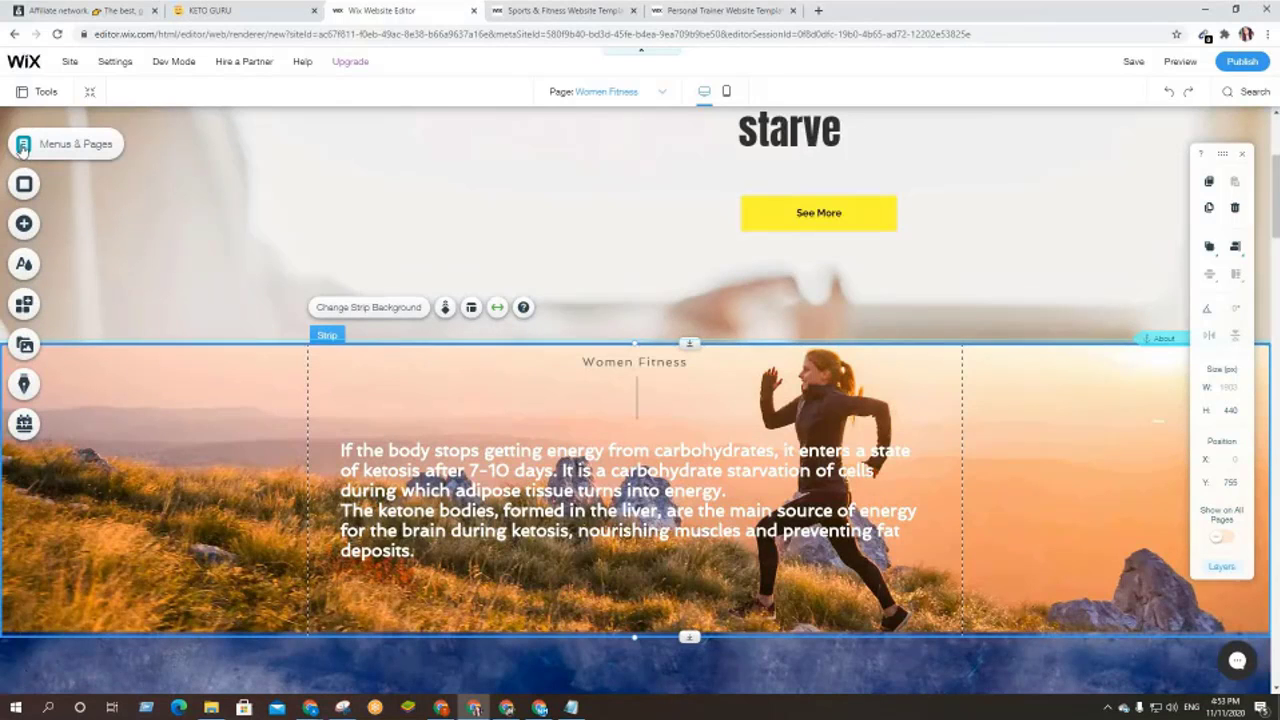
# - Check the keto strip's scroll effects, stretch and background settings unchanged, then show the site pages list
pyautogui.rightClick(623, 600)
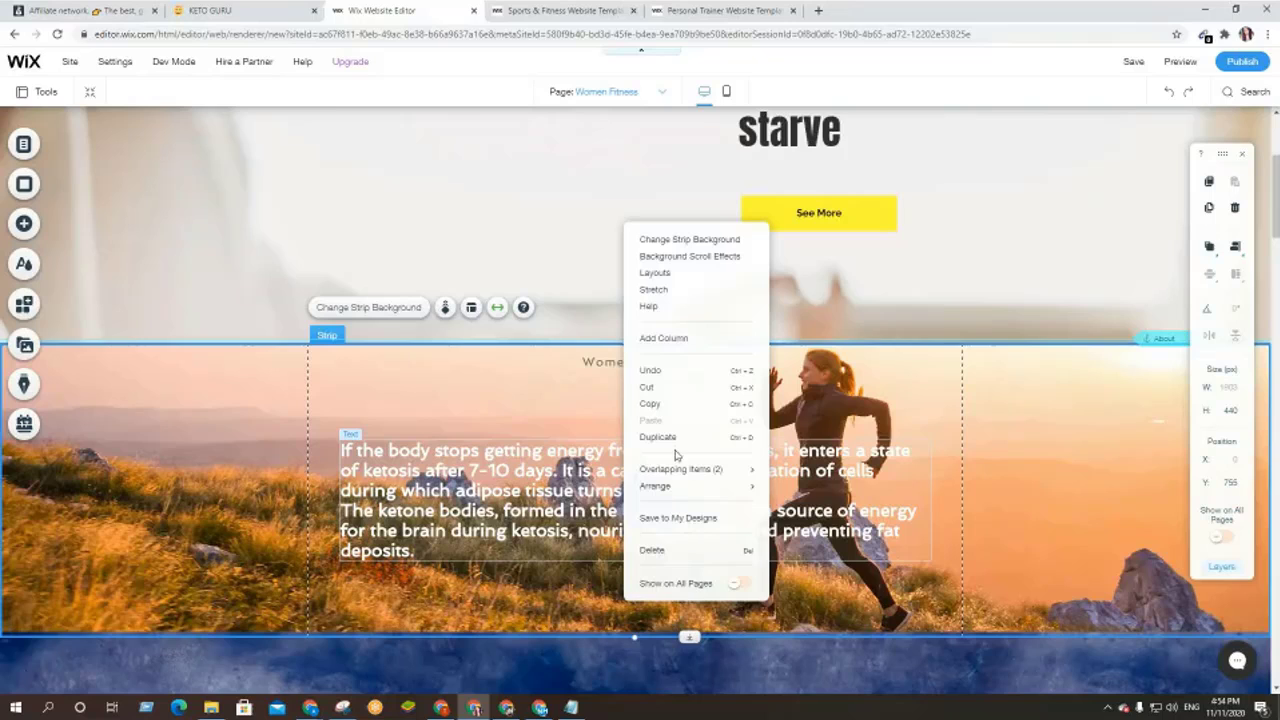
pyautogui.click(538, 583)
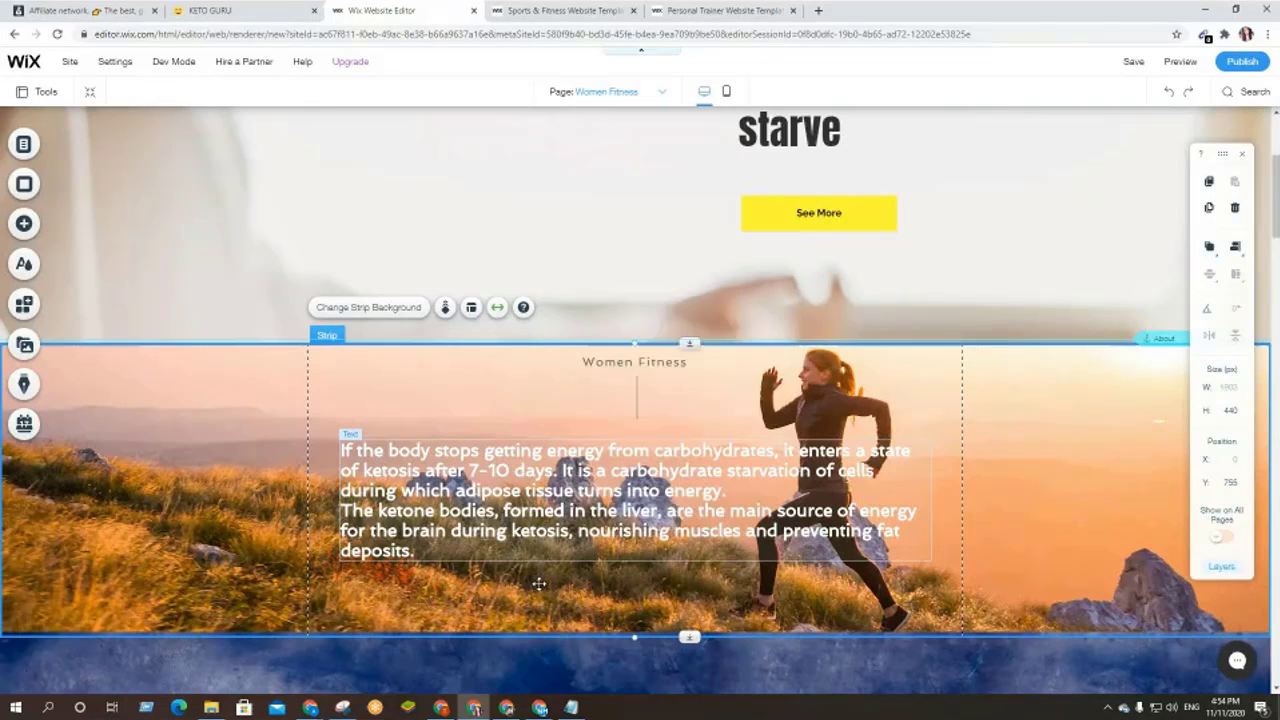
pyautogui.click(446, 308)
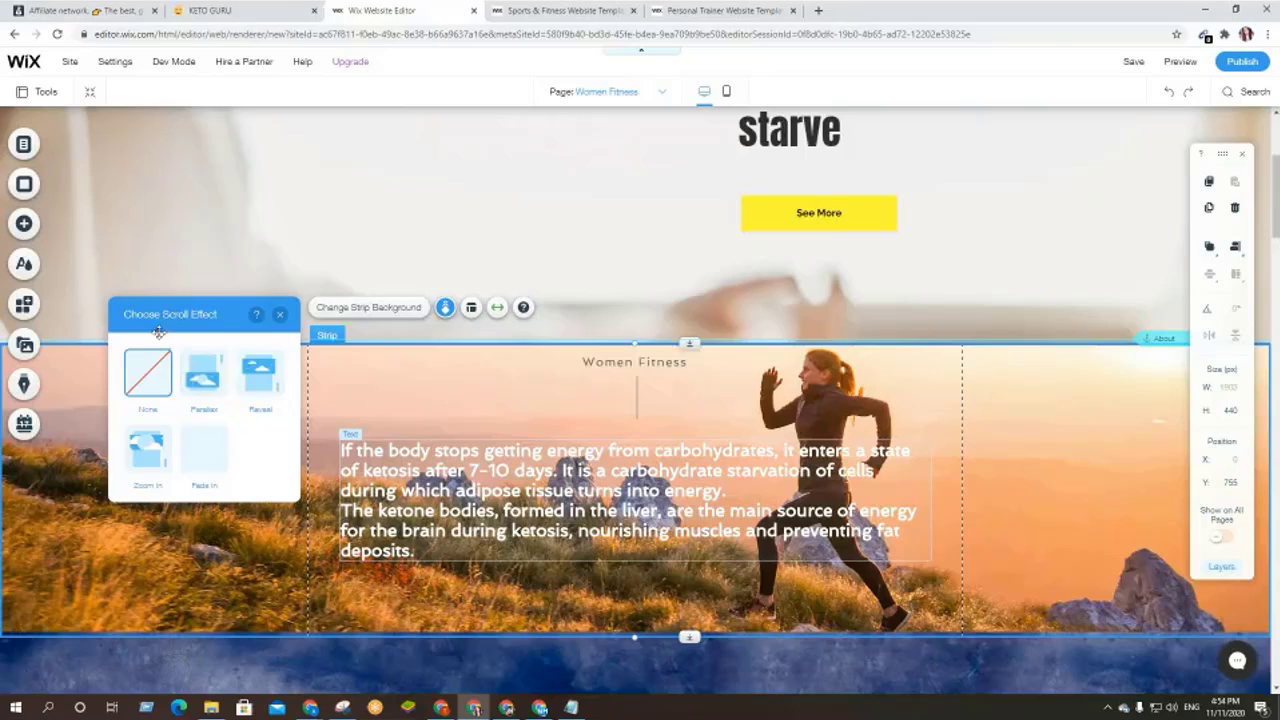
pyautogui.click(497, 309)
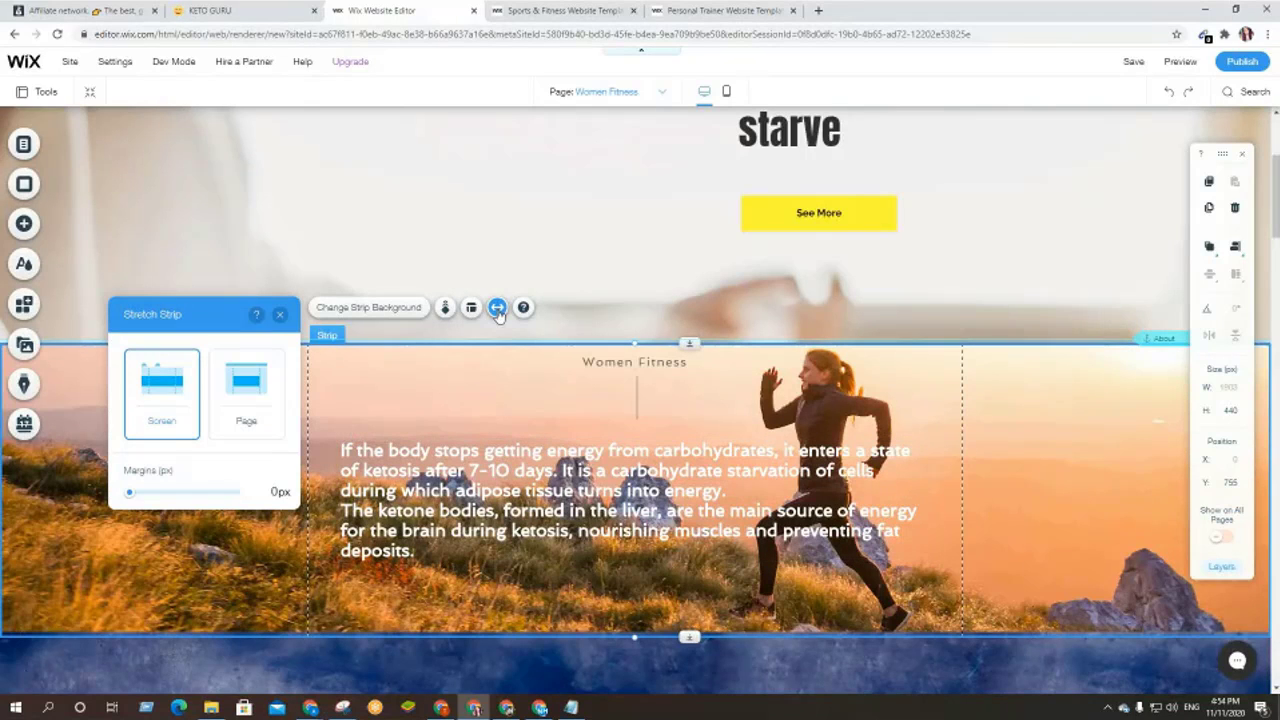
pyautogui.click(390, 308)
pyautogui.click(390, 308)
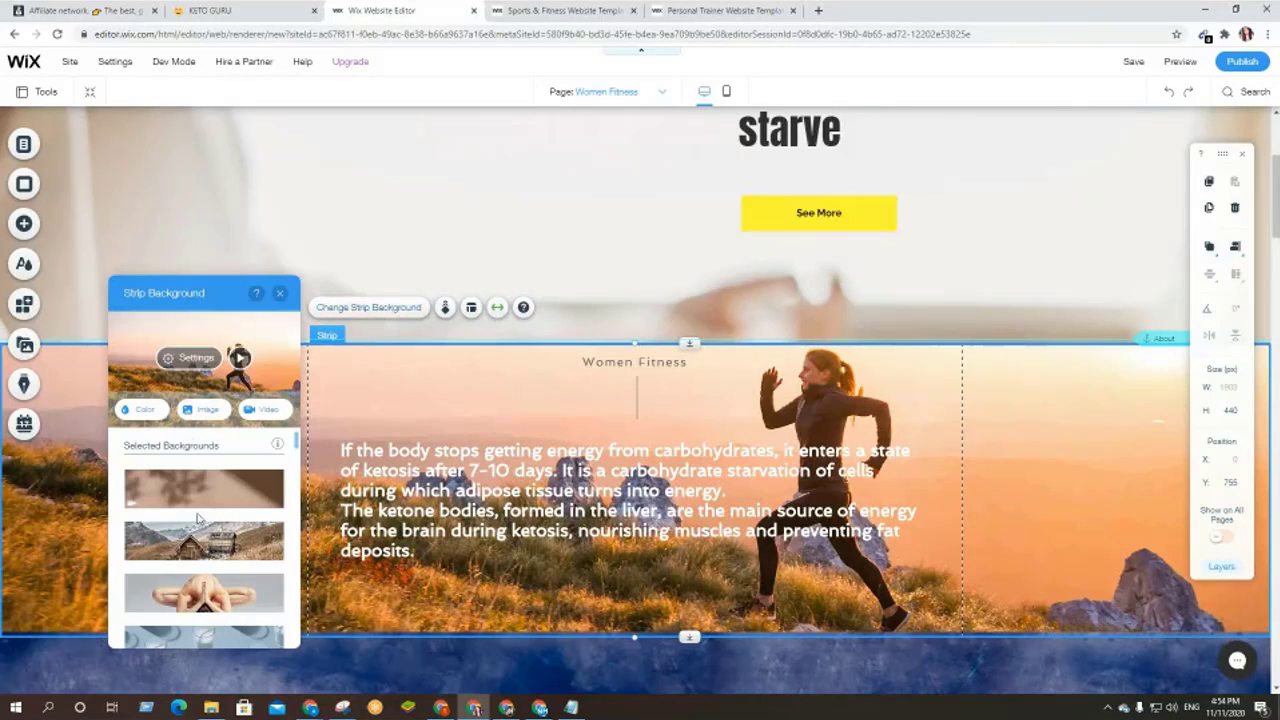
pyautogui.scroll(-5, 197, 510)
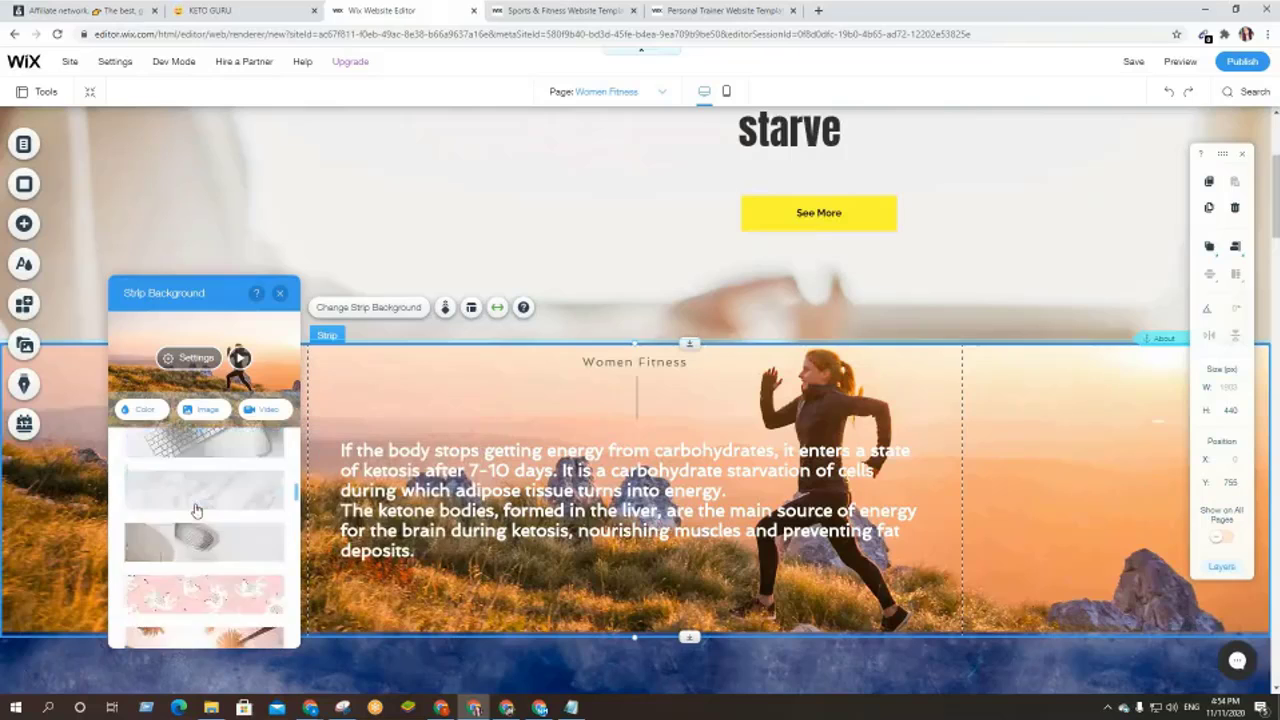
pyautogui.scroll(-5, 197, 510)
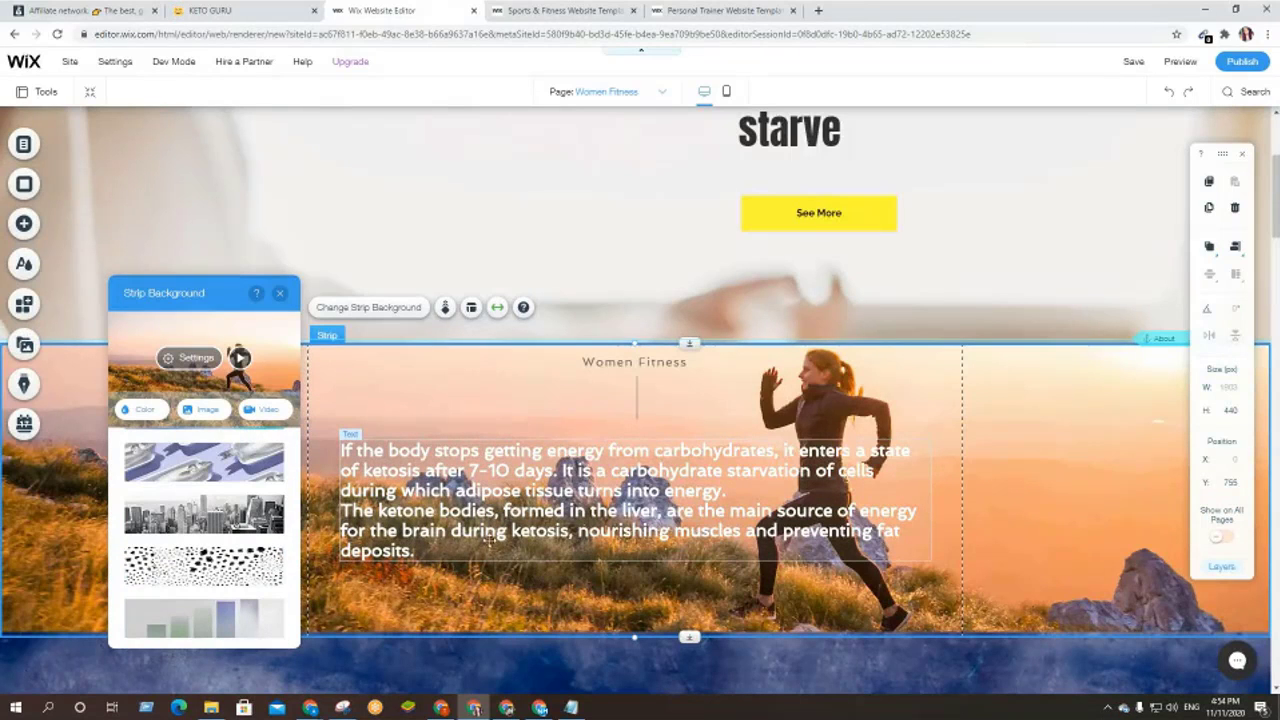
pyautogui.click(280, 296)
pyautogui.click(24, 144)
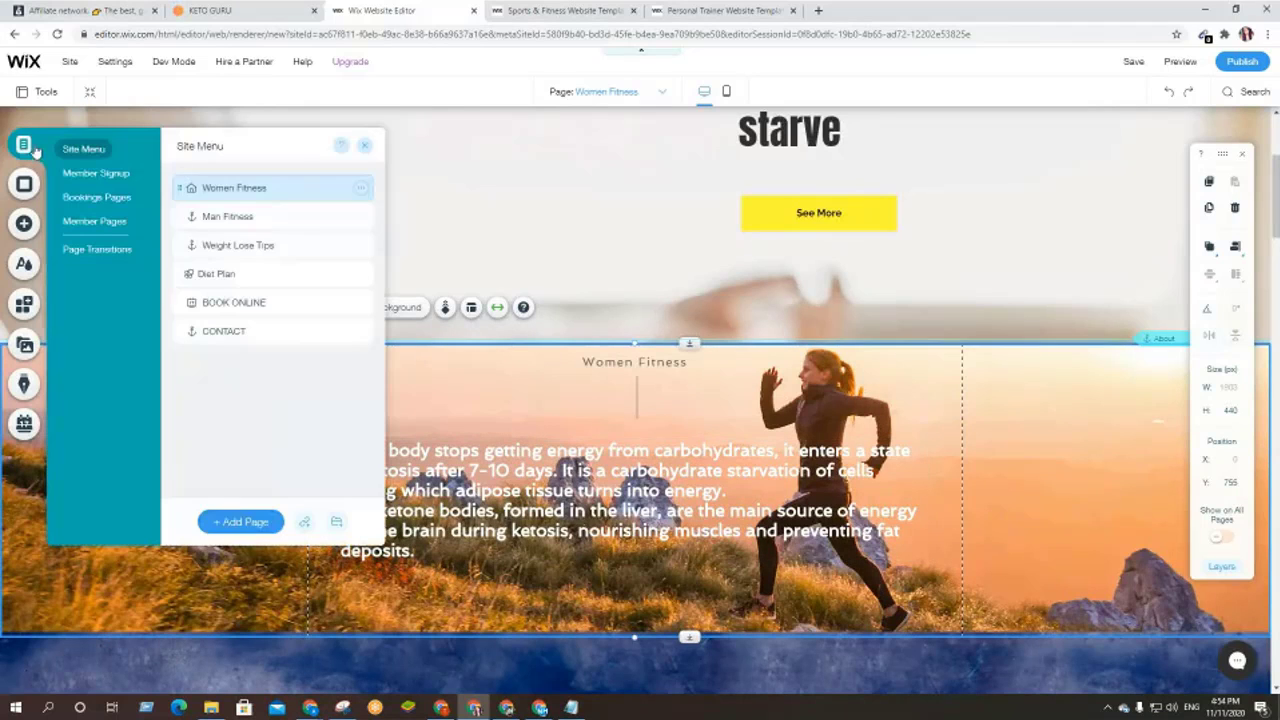
# - Browse the Member Signup, Bookings Pages, Member Pages and Page Transitions sections of the Pages panel
pyautogui.click(92, 175)
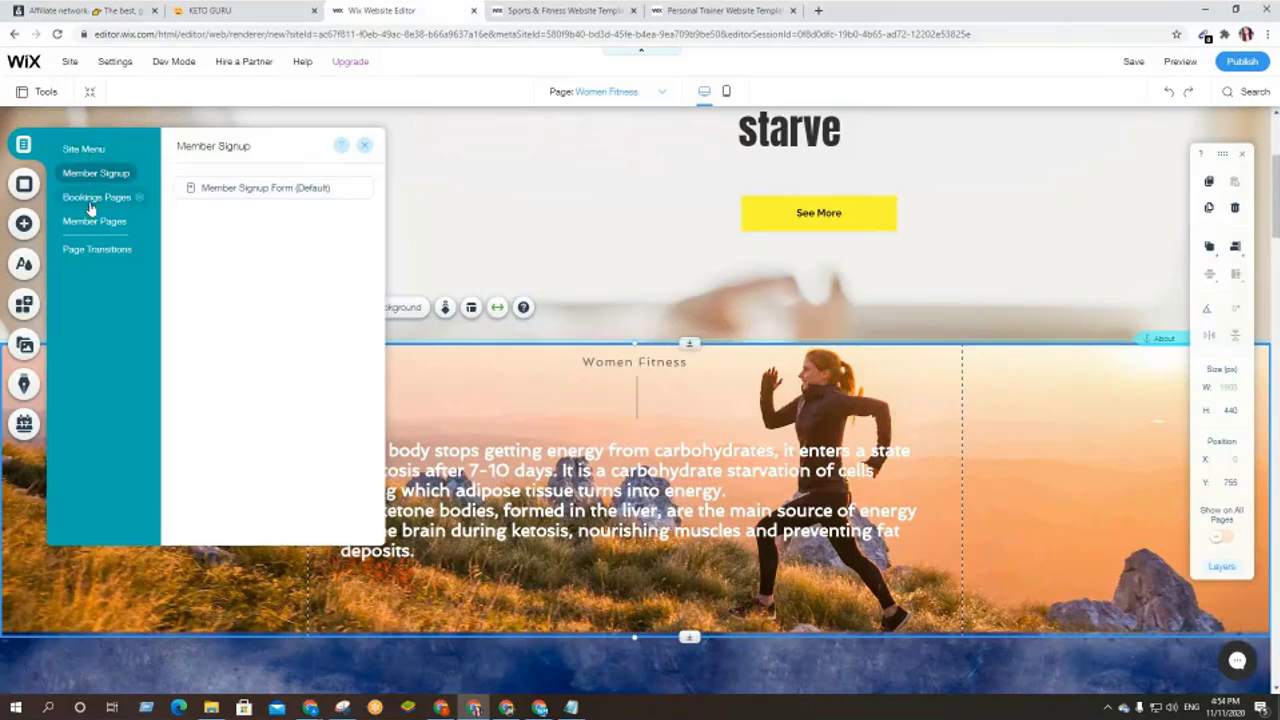
pyautogui.click(91, 198)
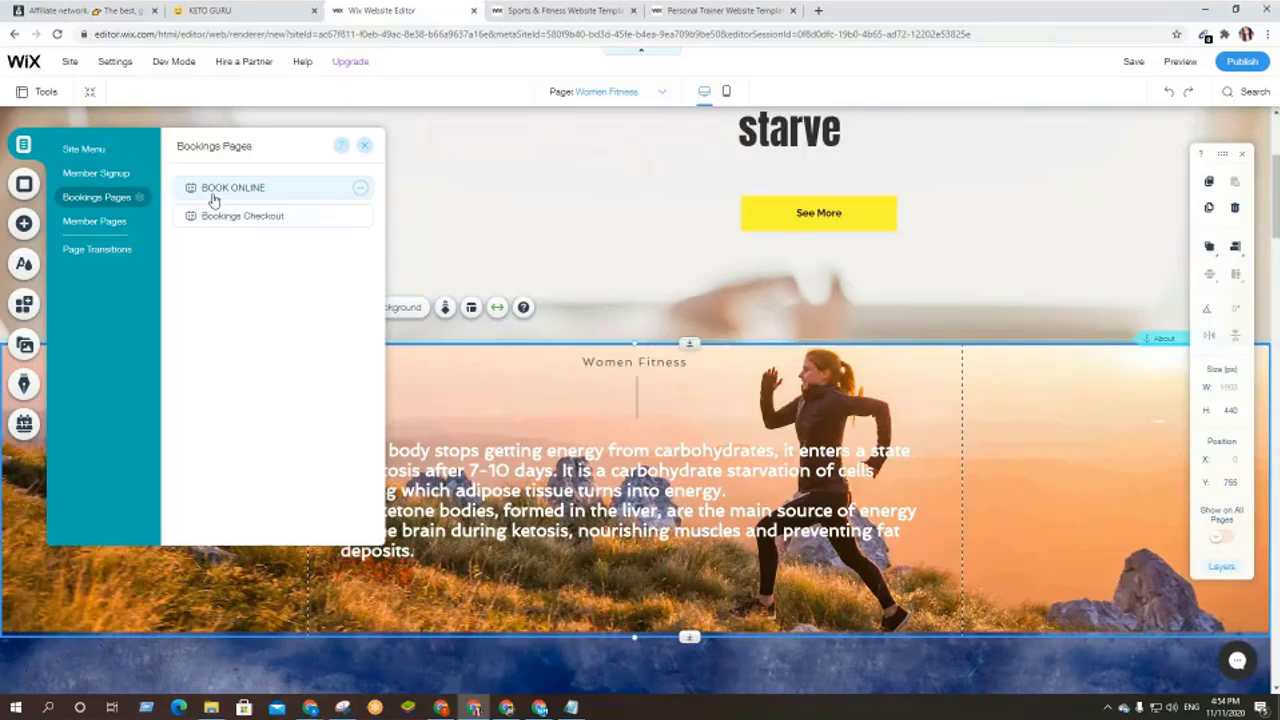
pyautogui.click(87, 222)
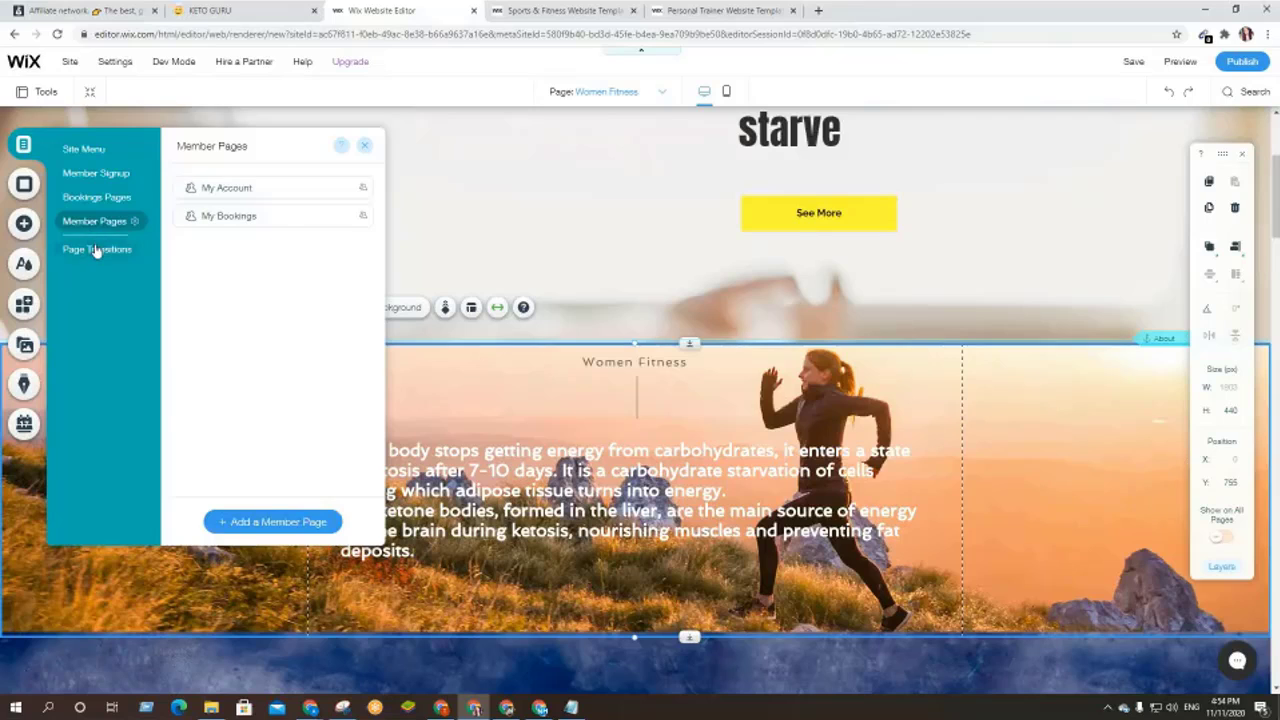
pyautogui.click(95, 250)
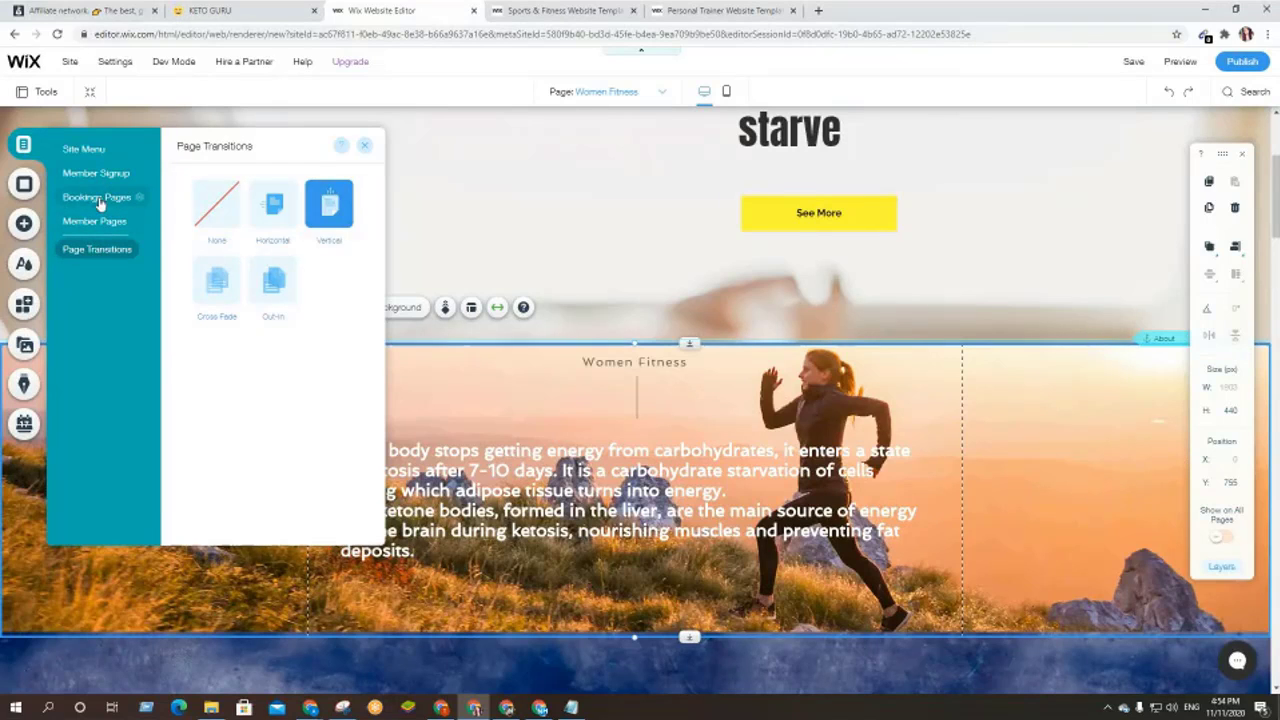
pyautogui.click(98, 198)
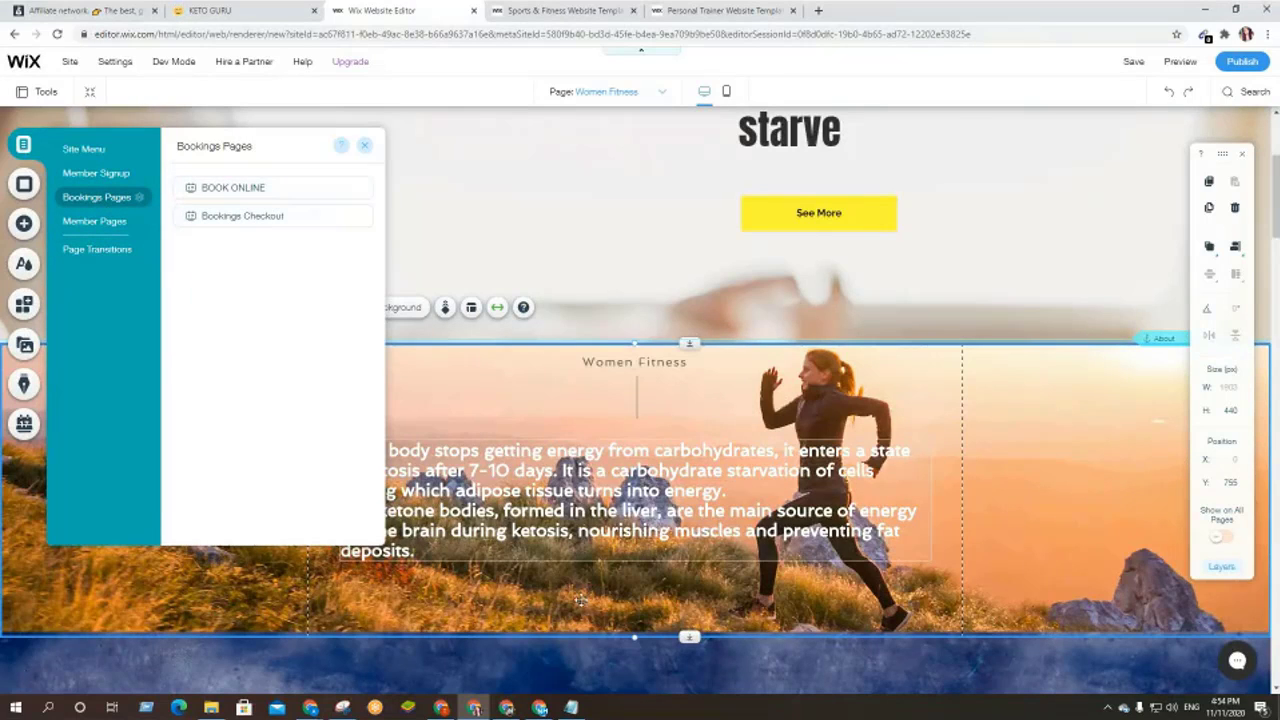
# - Open the BOOK ONLINE and Bookings Checkout pages, then return to the Women Fitness page
pyautogui.click(234, 190)
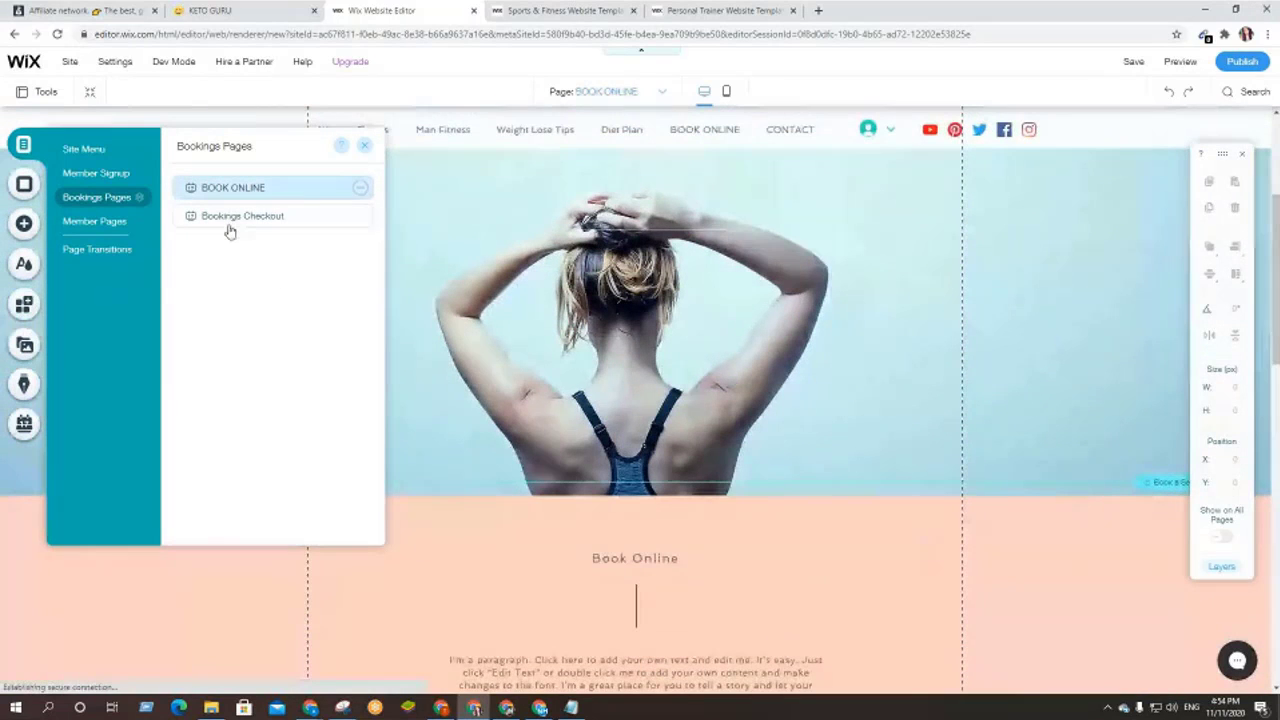
pyautogui.click(226, 217)
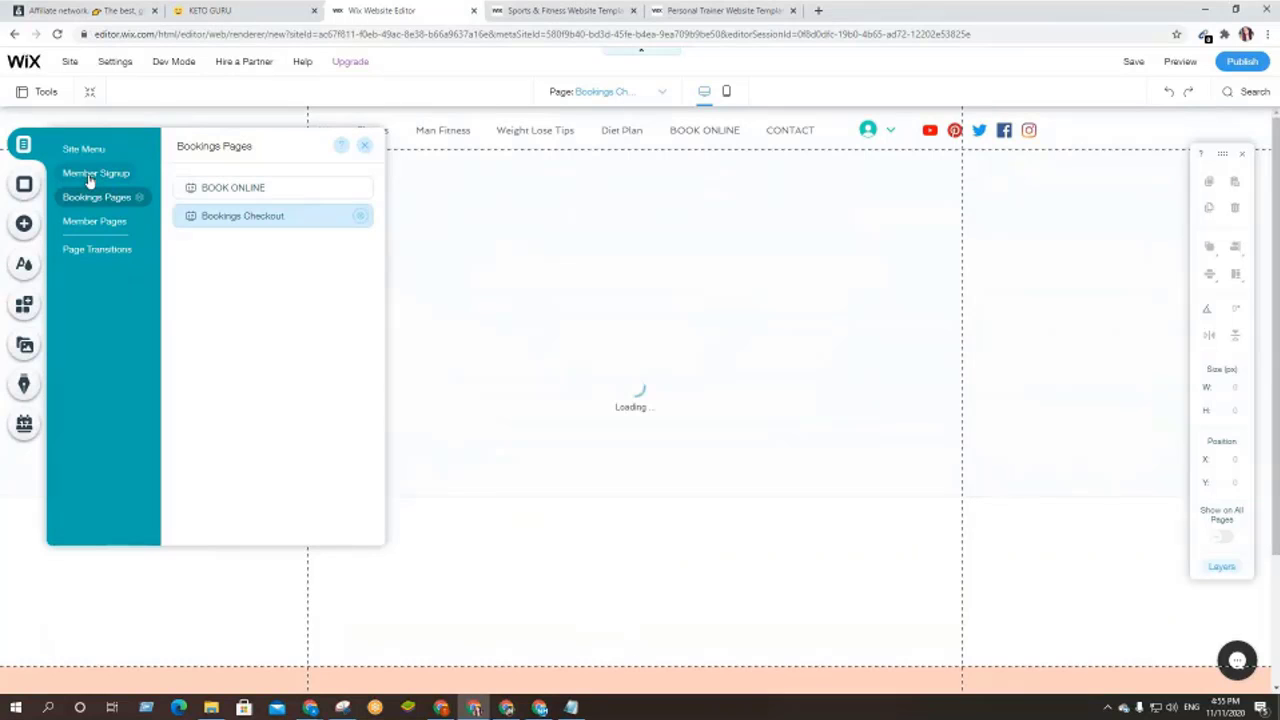
pyautogui.click(91, 176)
pyautogui.click(85, 150)
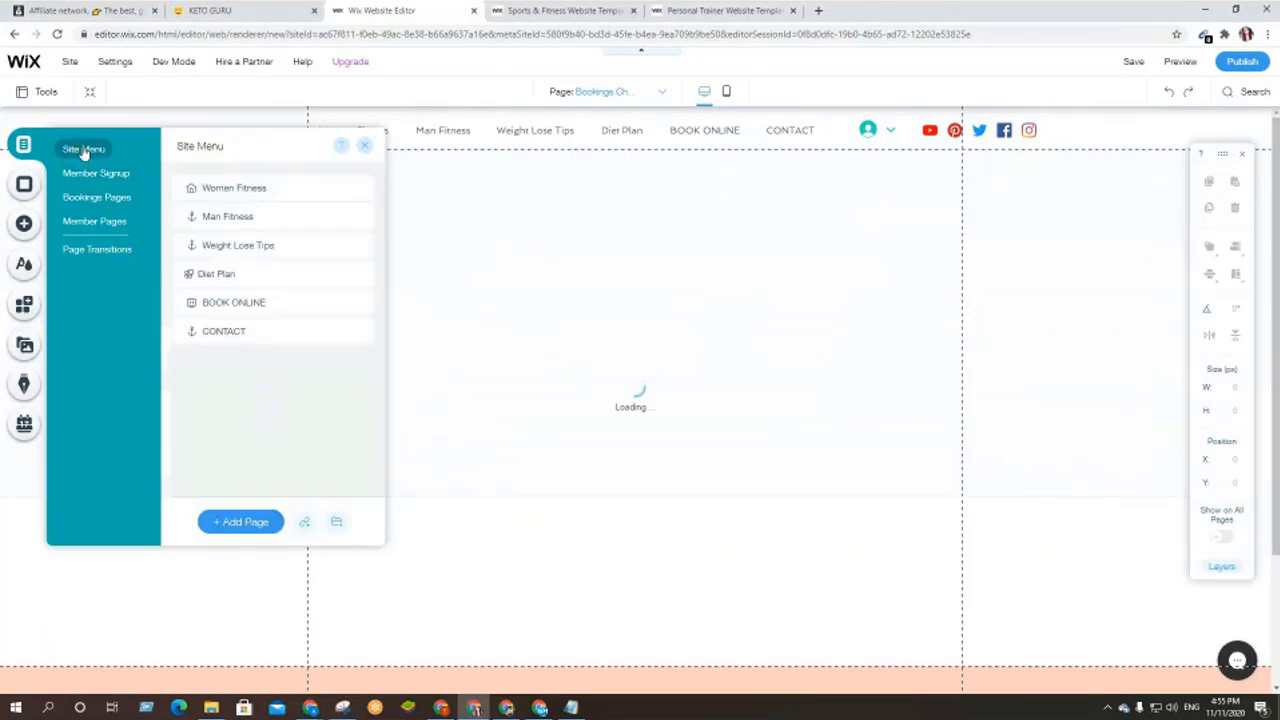
pyautogui.click(218, 189)
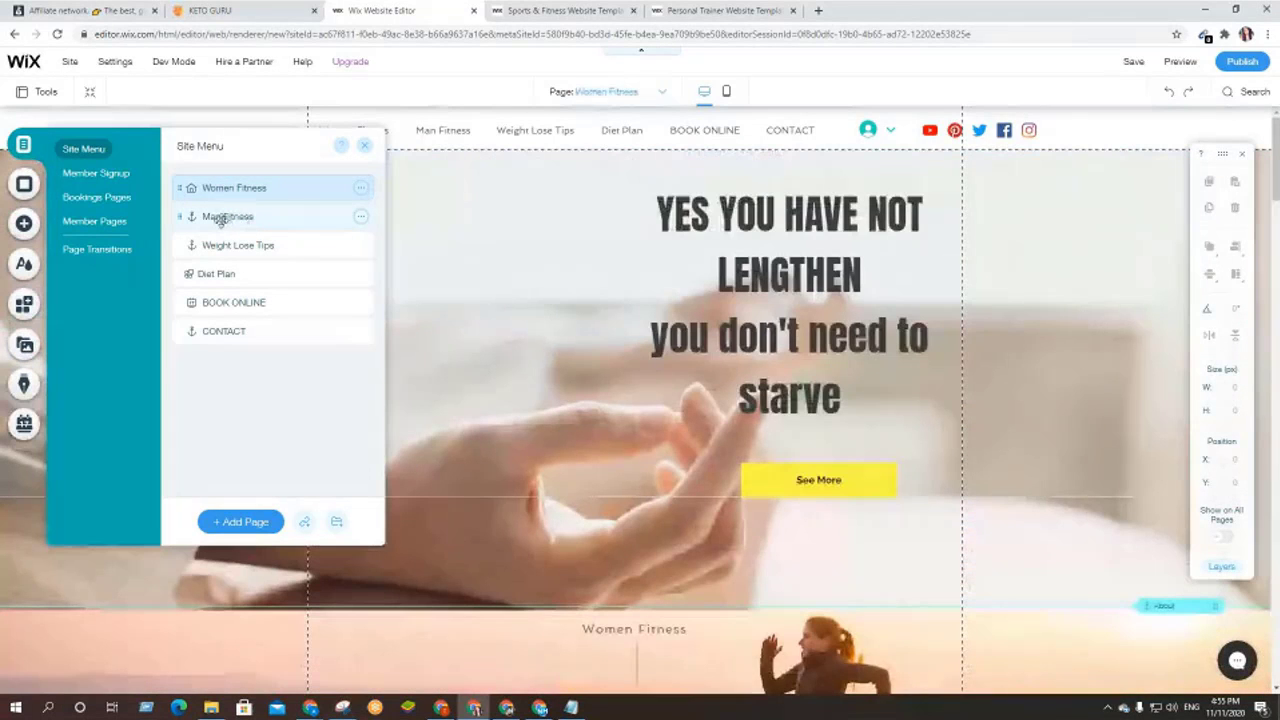
pyautogui.click(220, 217)
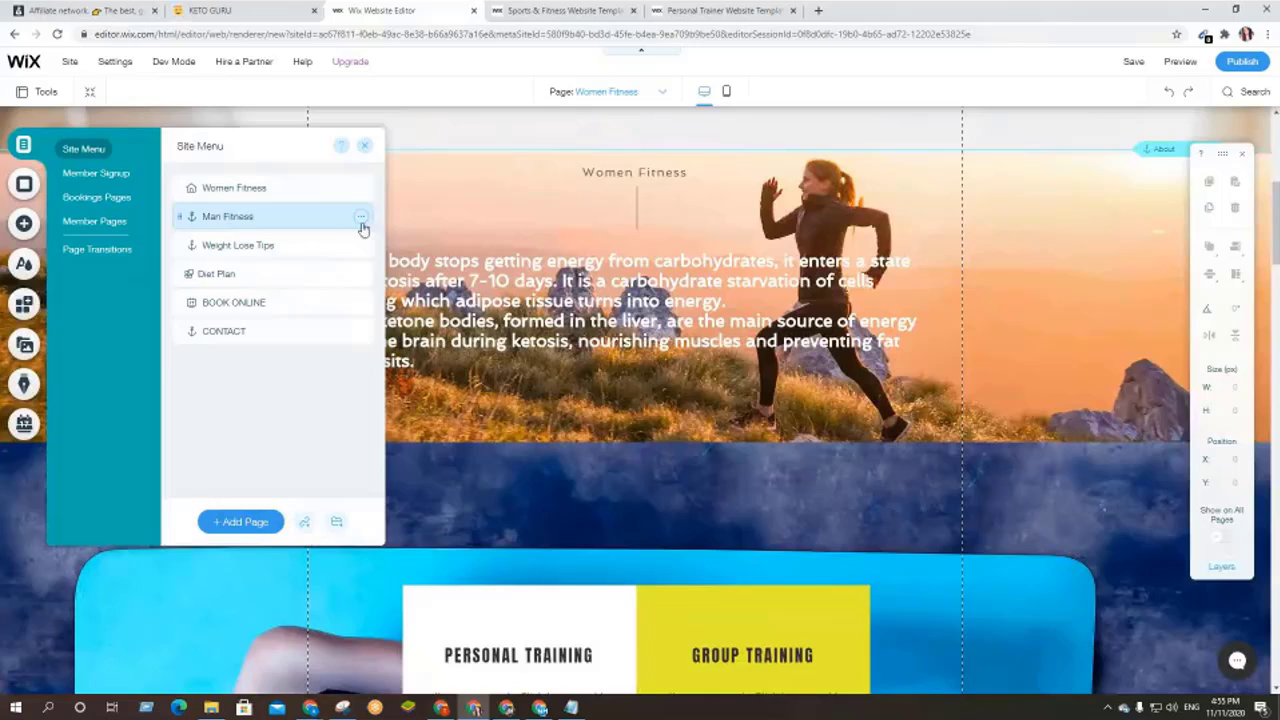
# - Close the pages list and look over the page background options
pyautogui.click(25, 187)
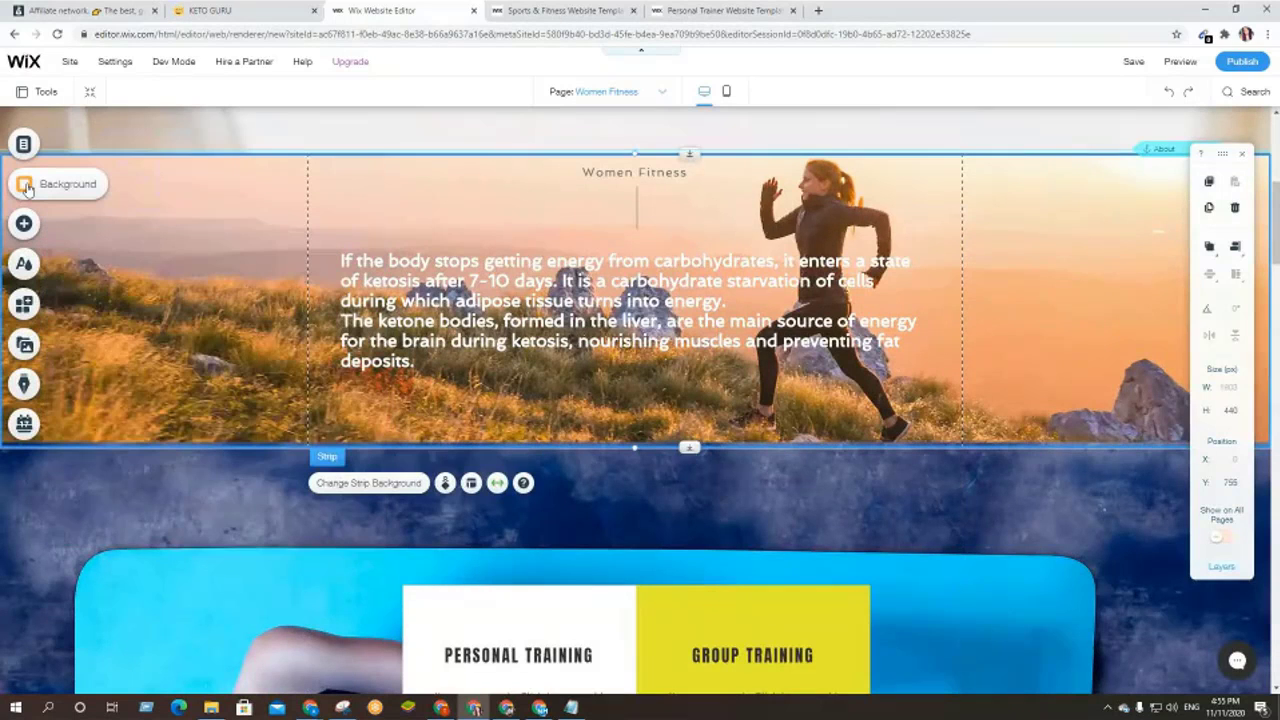
pyautogui.click(27, 190)
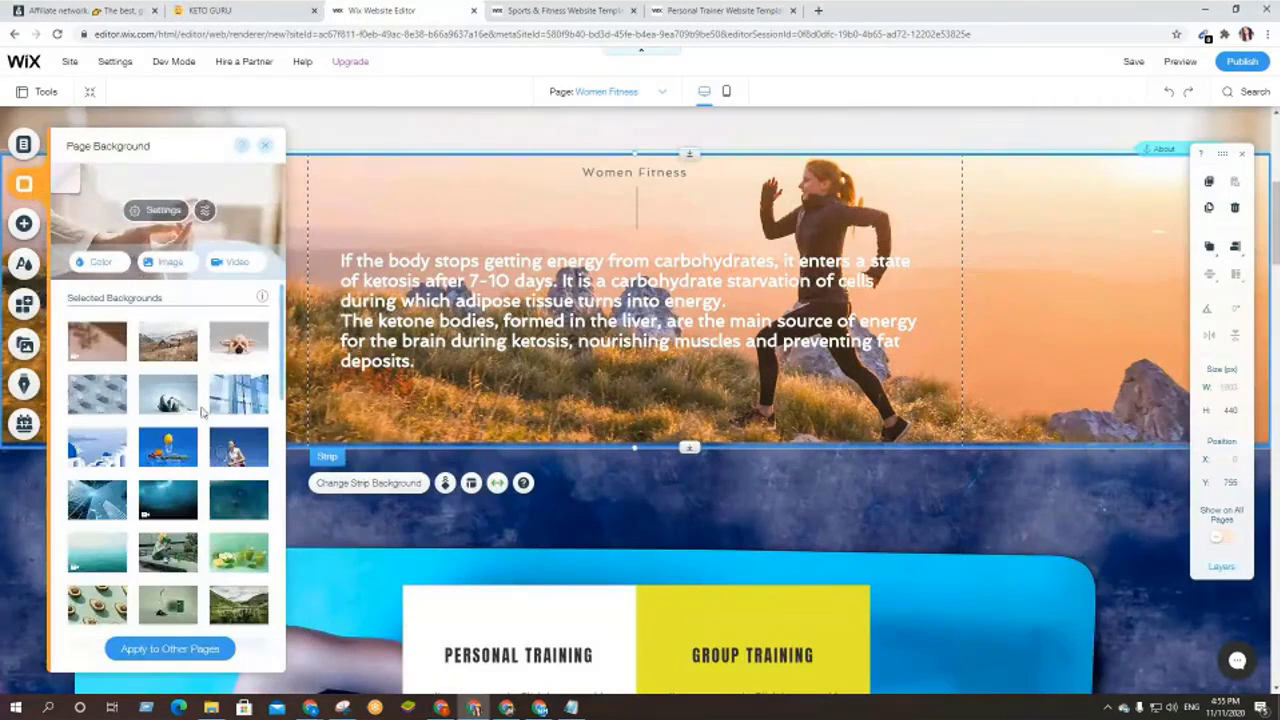
pyautogui.scroll(-2, 200, 412)
pyautogui.scroll(-3, 200, 412)
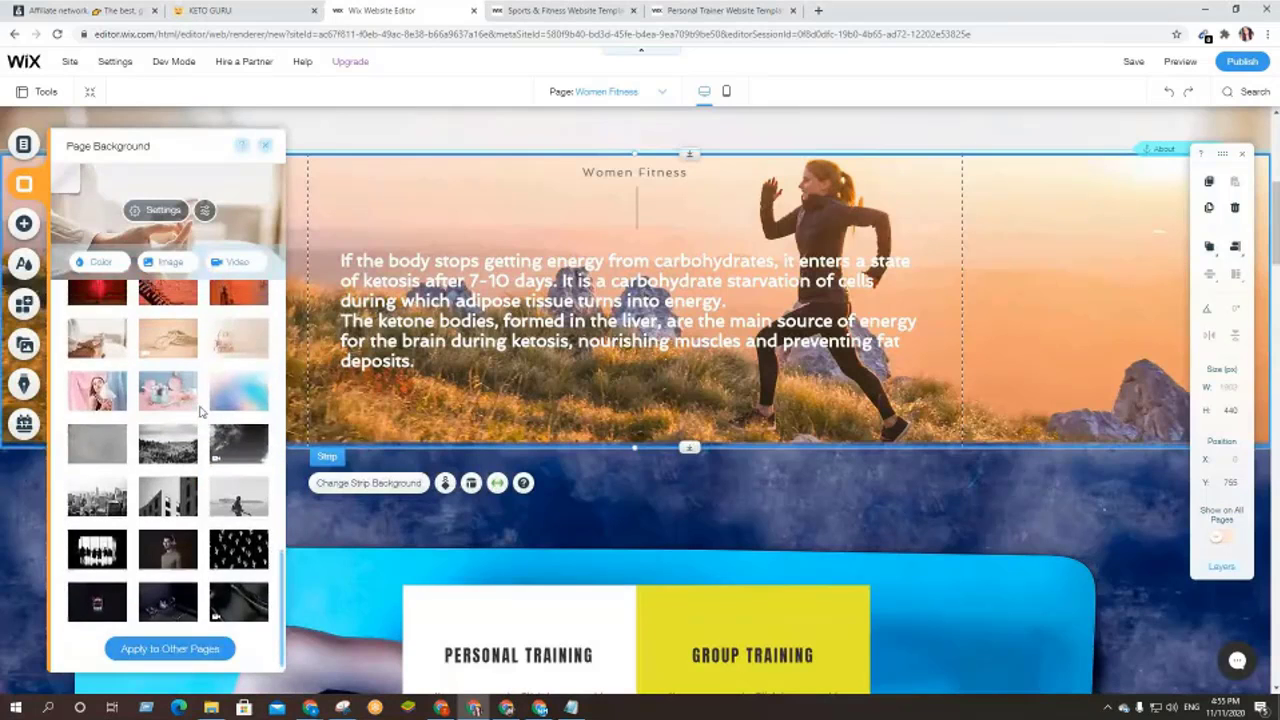
pyautogui.scroll(5, 200, 412)
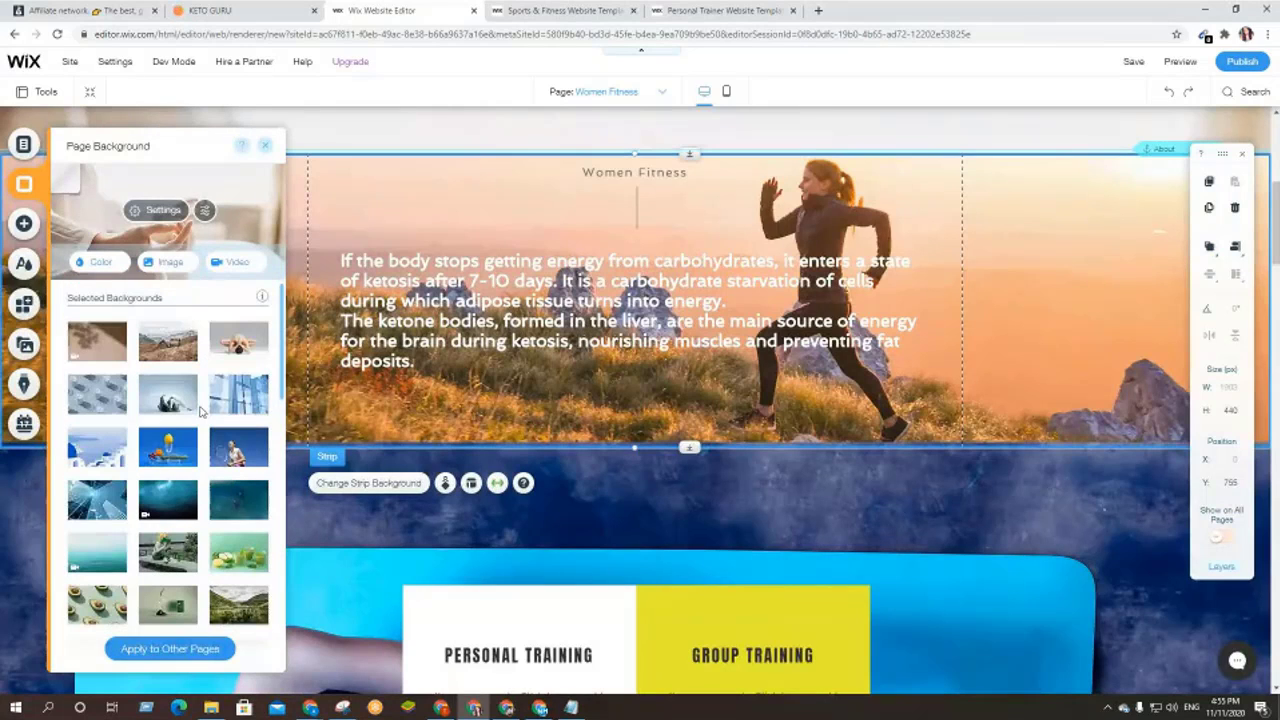
# - Browse the text-and-icon, document, PayPal, pay and themed button styles without adding a button
pyautogui.click(22, 226)
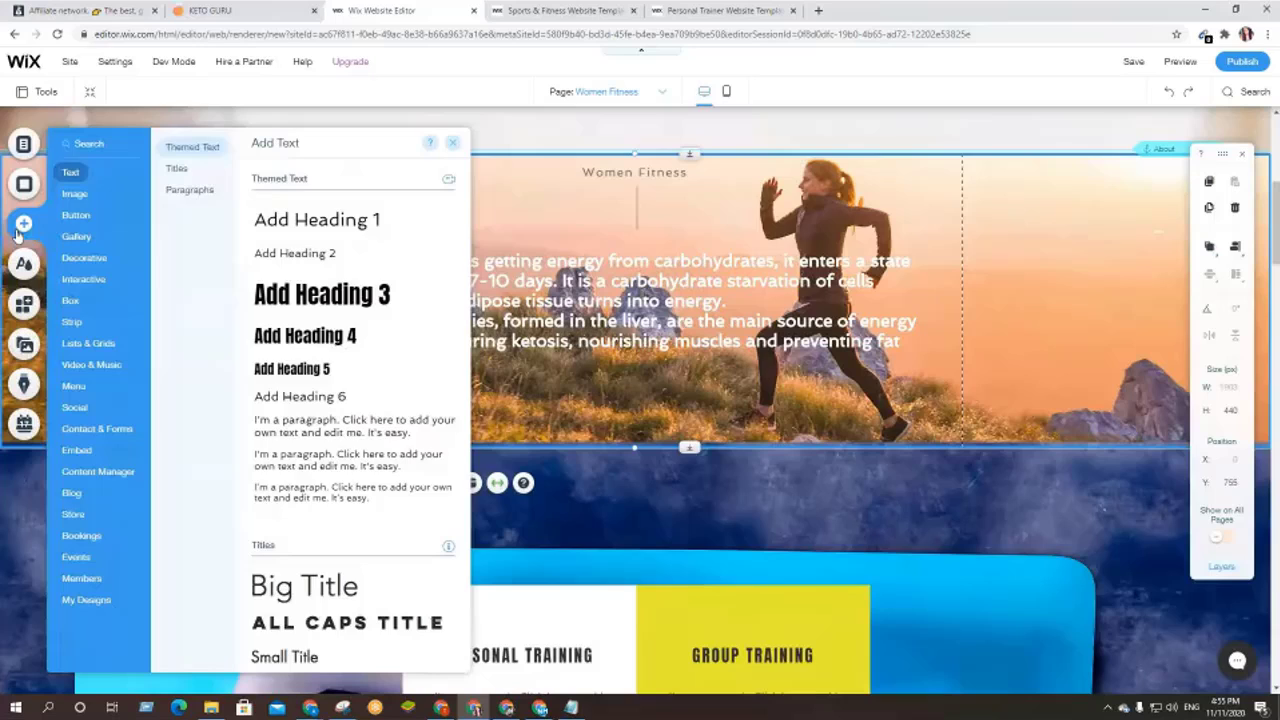
pyautogui.click(76, 215)
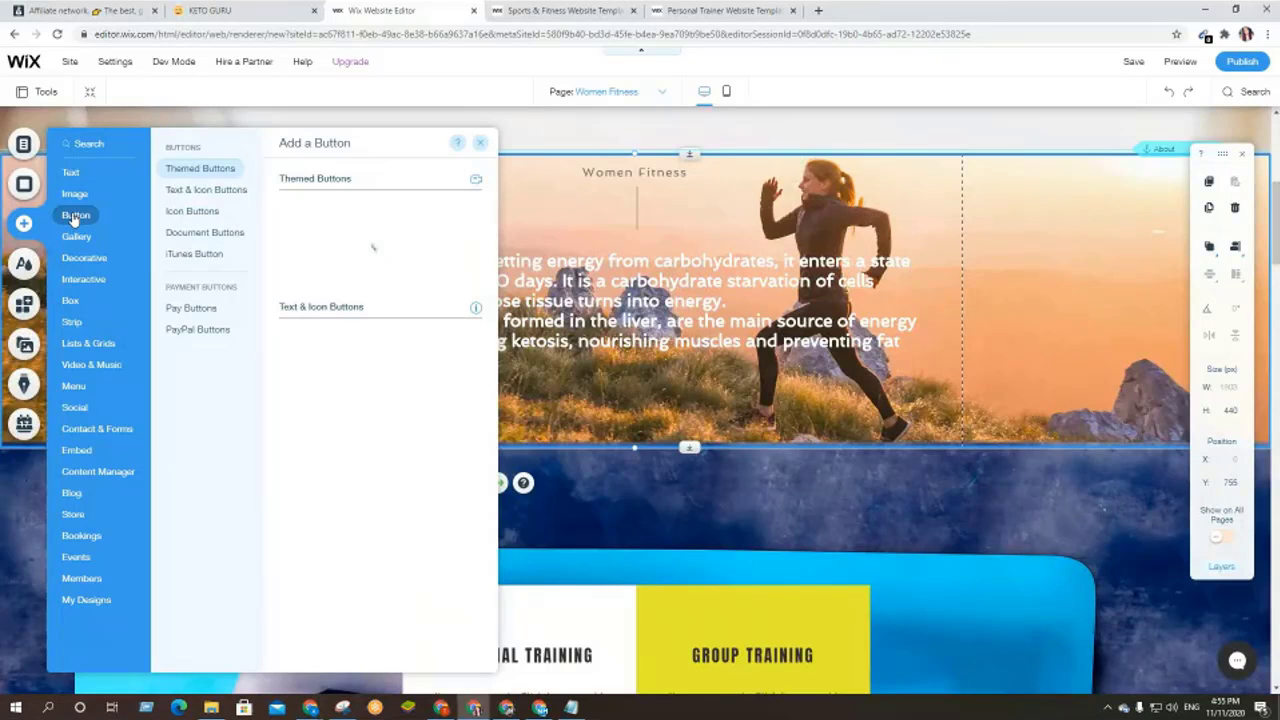
pyautogui.click(207, 196)
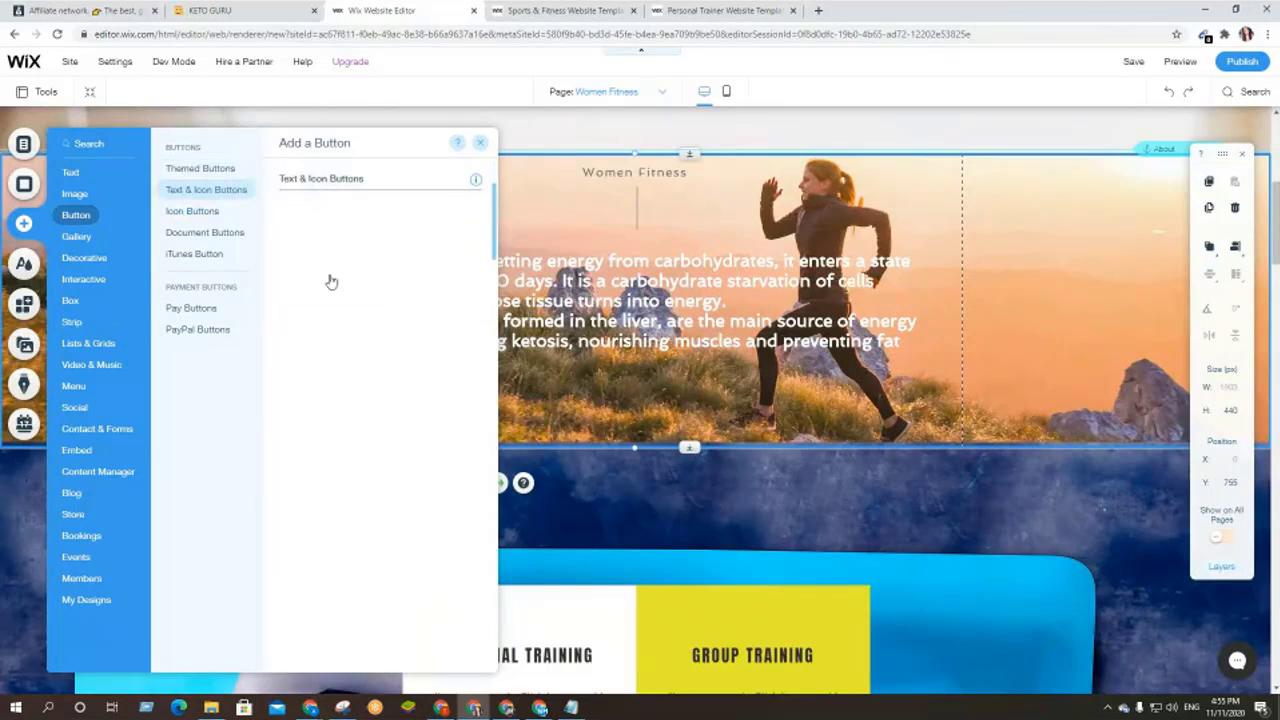
pyautogui.click(229, 233)
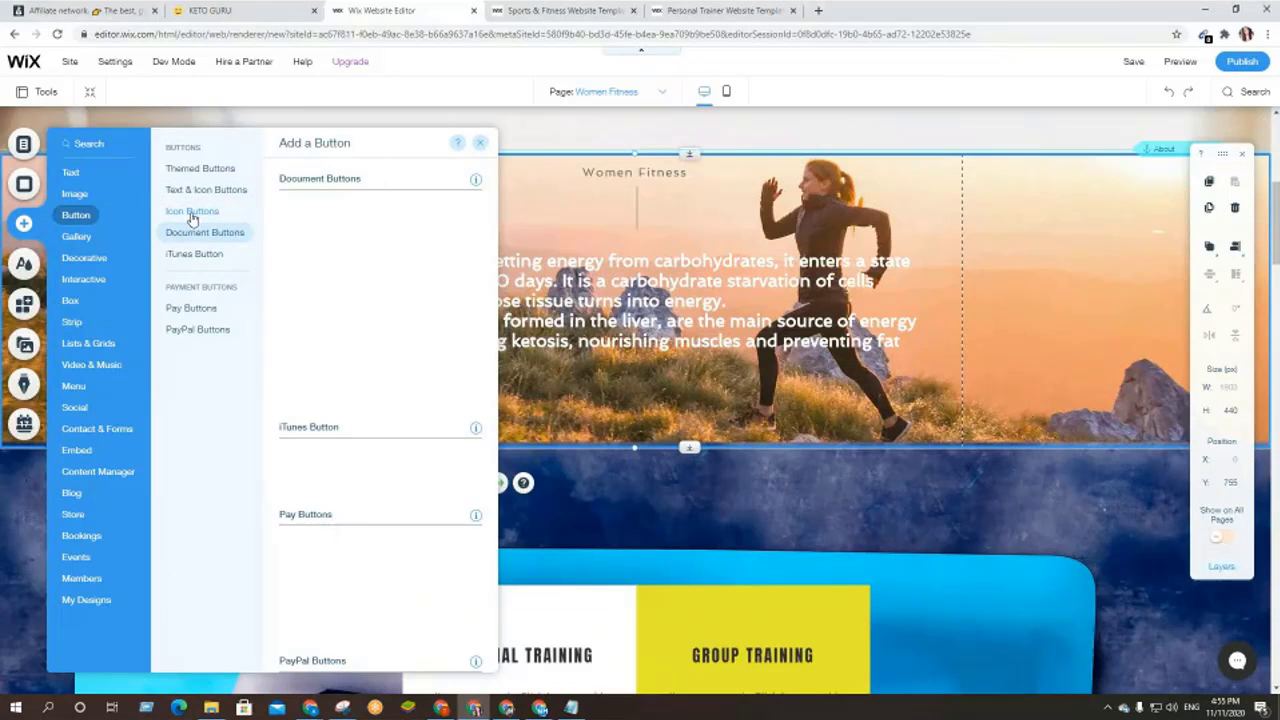
pyautogui.click(199, 329)
pyautogui.click(195, 308)
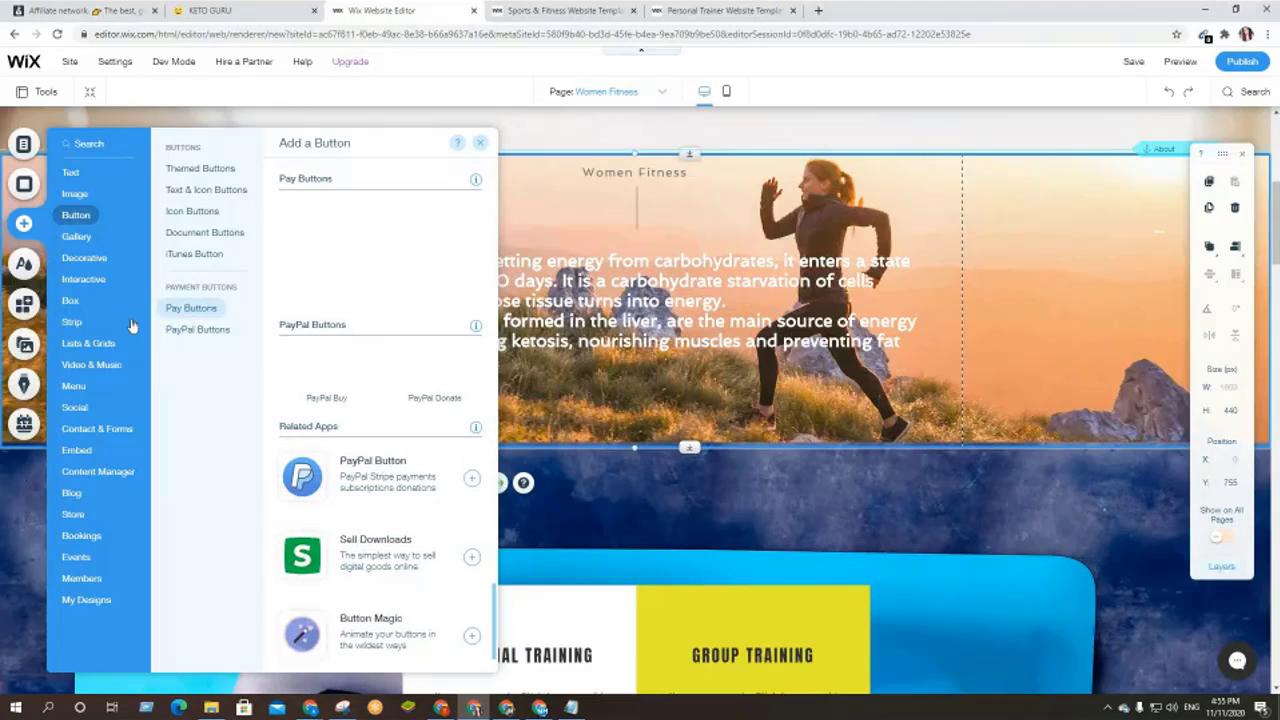
pyautogui.click(78, 218)
pyautogui.click(196, 171)
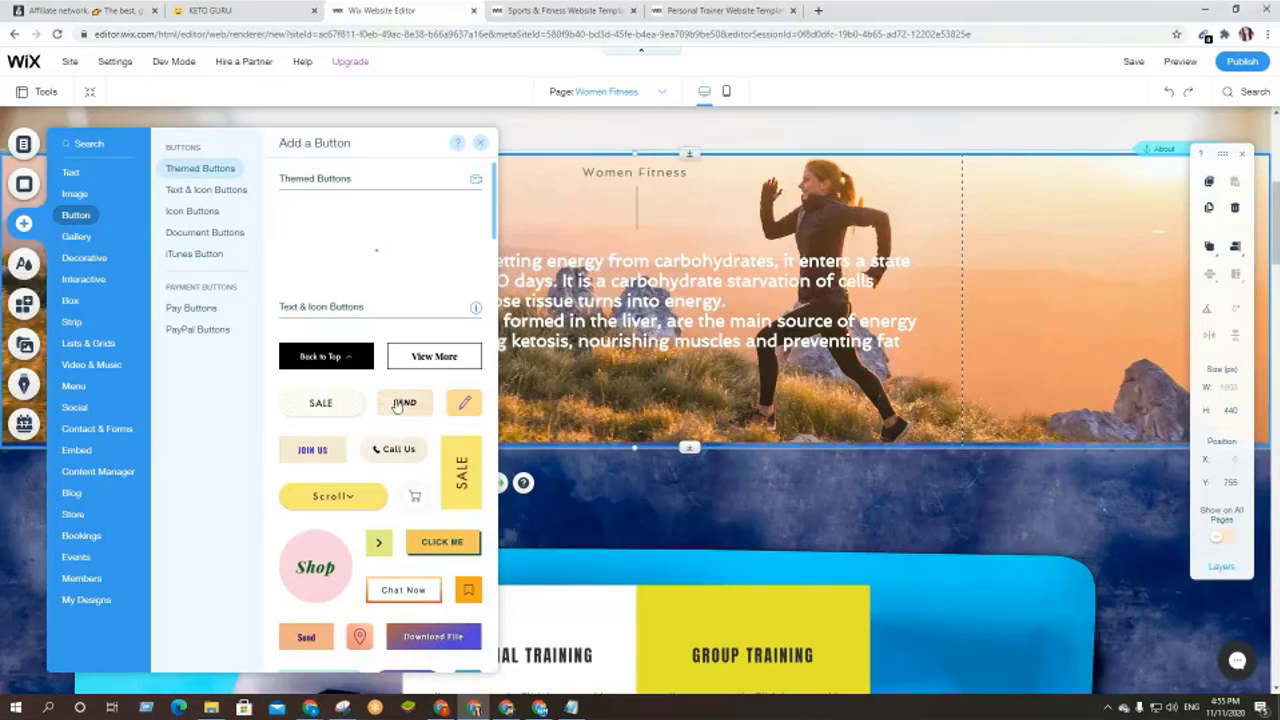
pyautogui.scroll(-2, 372, 425)
pyautogui.scroll(-2, 374, 424)
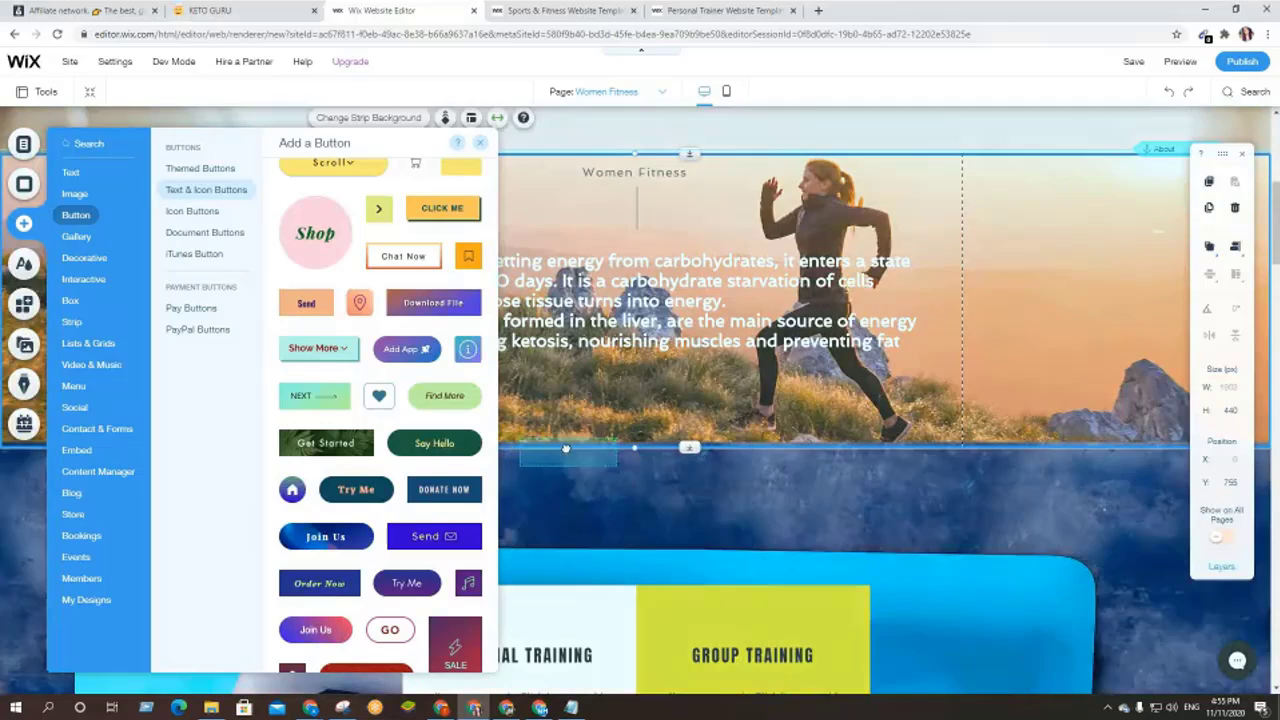
pyautogui.click(685, 390)
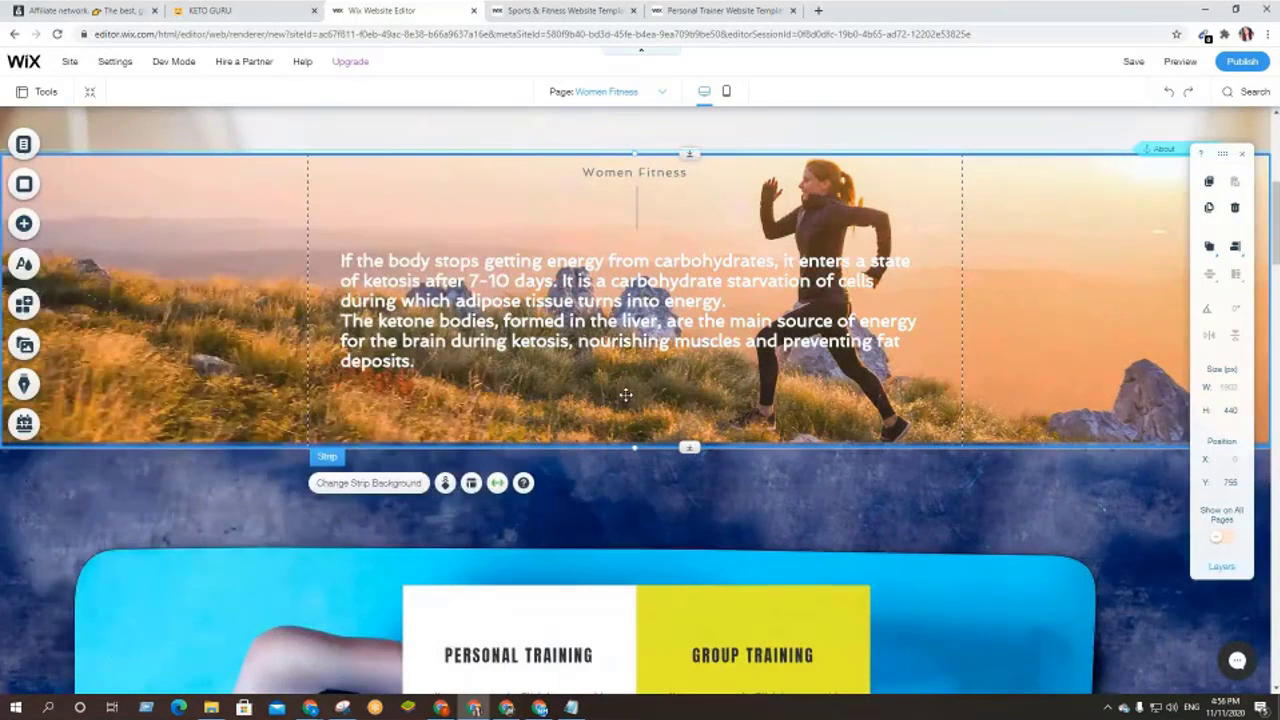
# - Reposition the 885 × 180 px ketosis paragraph box to Y 899 in the hero strip
pyautogui.scroll(2, 625, 395)
pyautogui.scroll(-1, 625, 395)
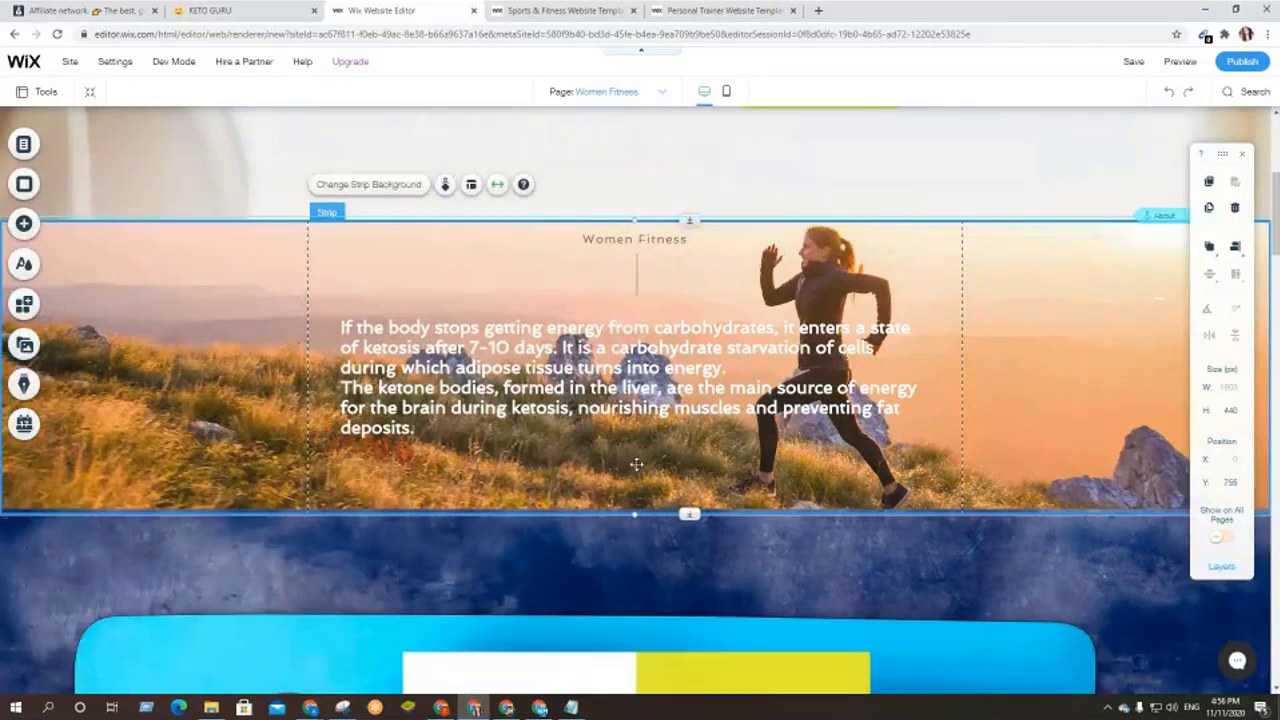
pyautogui.scroll(-1, 634, 463)
pyautogui.scroll(1, 600, 437)
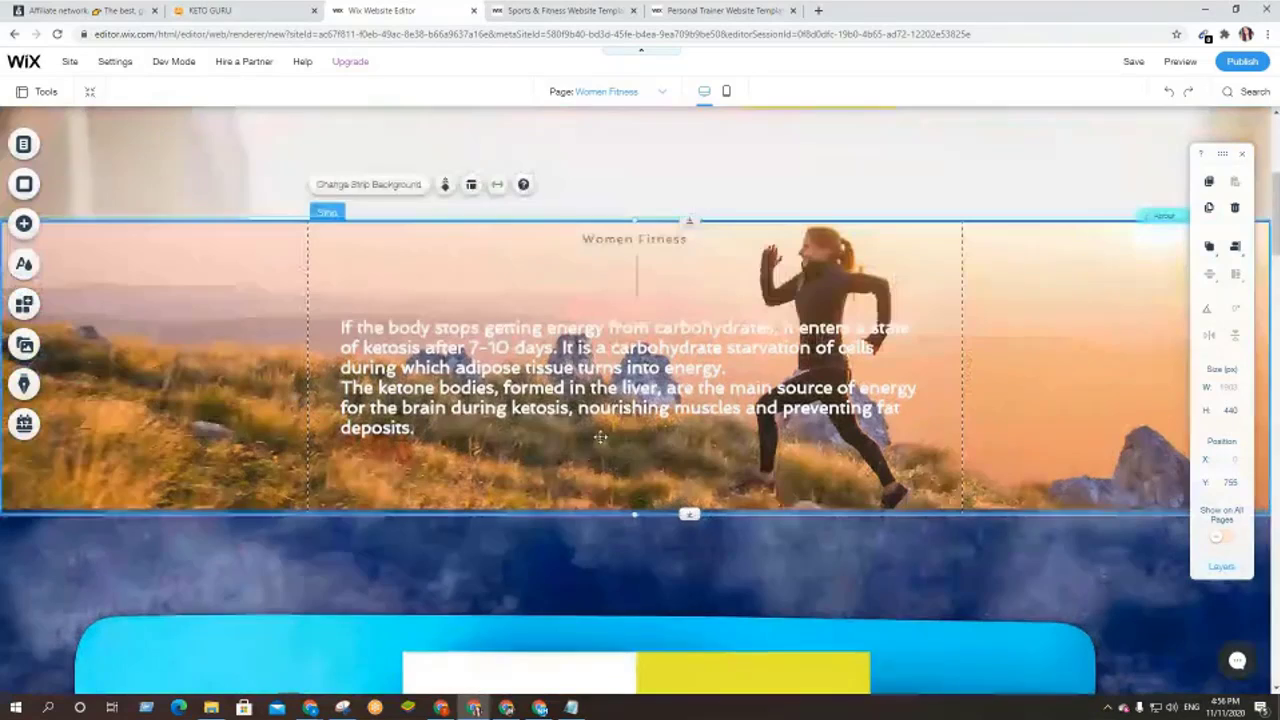
pyautogui.moveTo(600, 388); pyautogui.dragTo(599, 361)
pyautogui.click(594, 453)
pyautogui.click(636, 441)
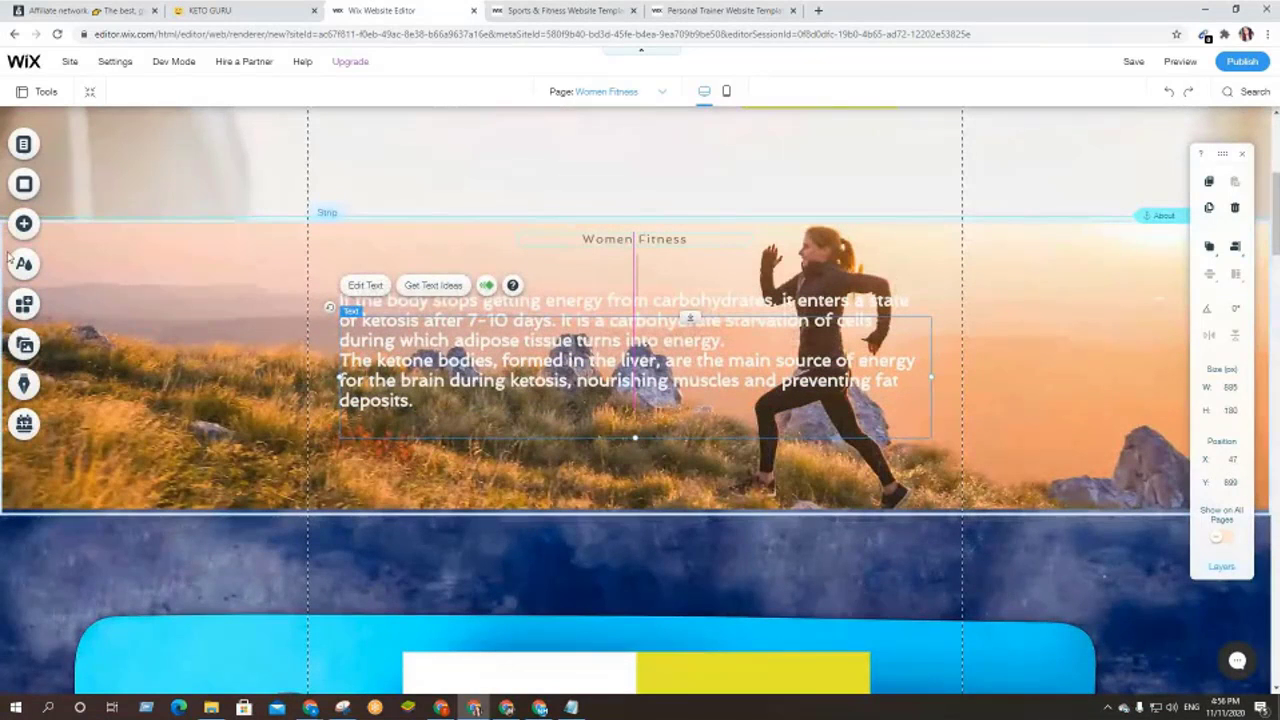
# - Add a Say Hello button under the ketosis paragraph, widen it to 195 × 53 px, and open its settings
pyautogui.click(23, 186)
pyautogui.click(24, 225)
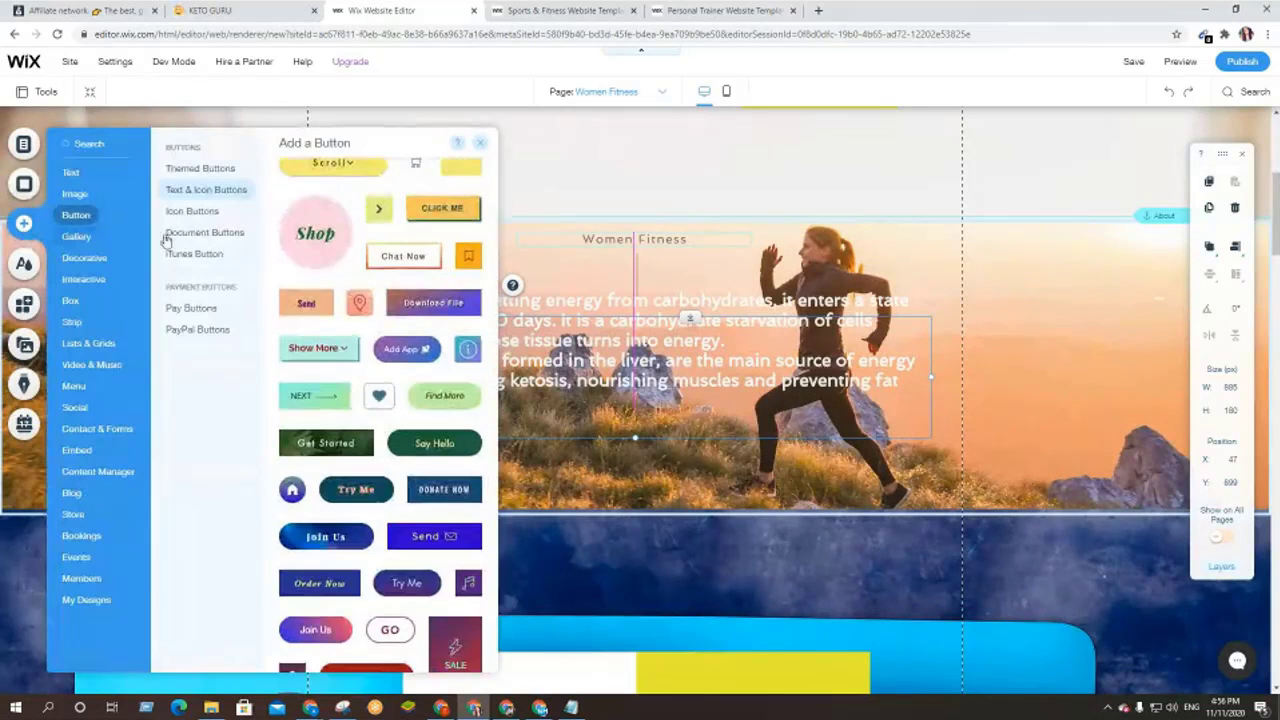
pyautogui.click(200, 189)
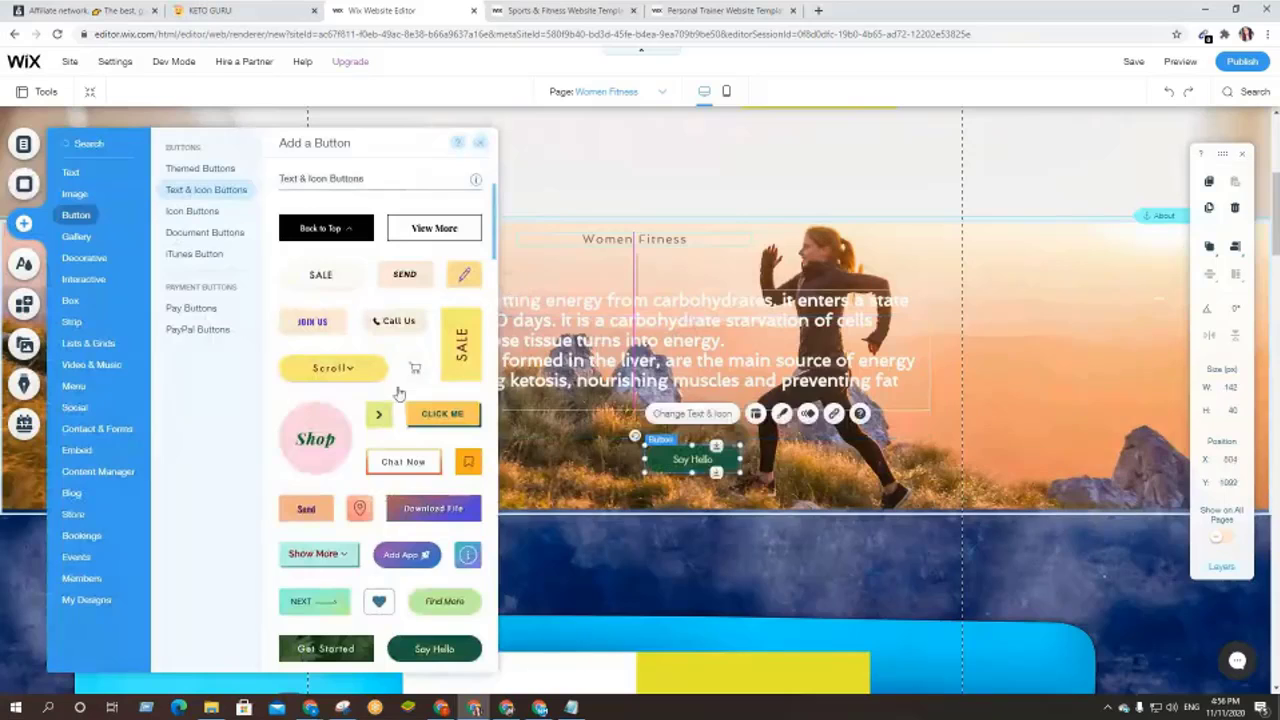
pyautogui.click(800, 465)
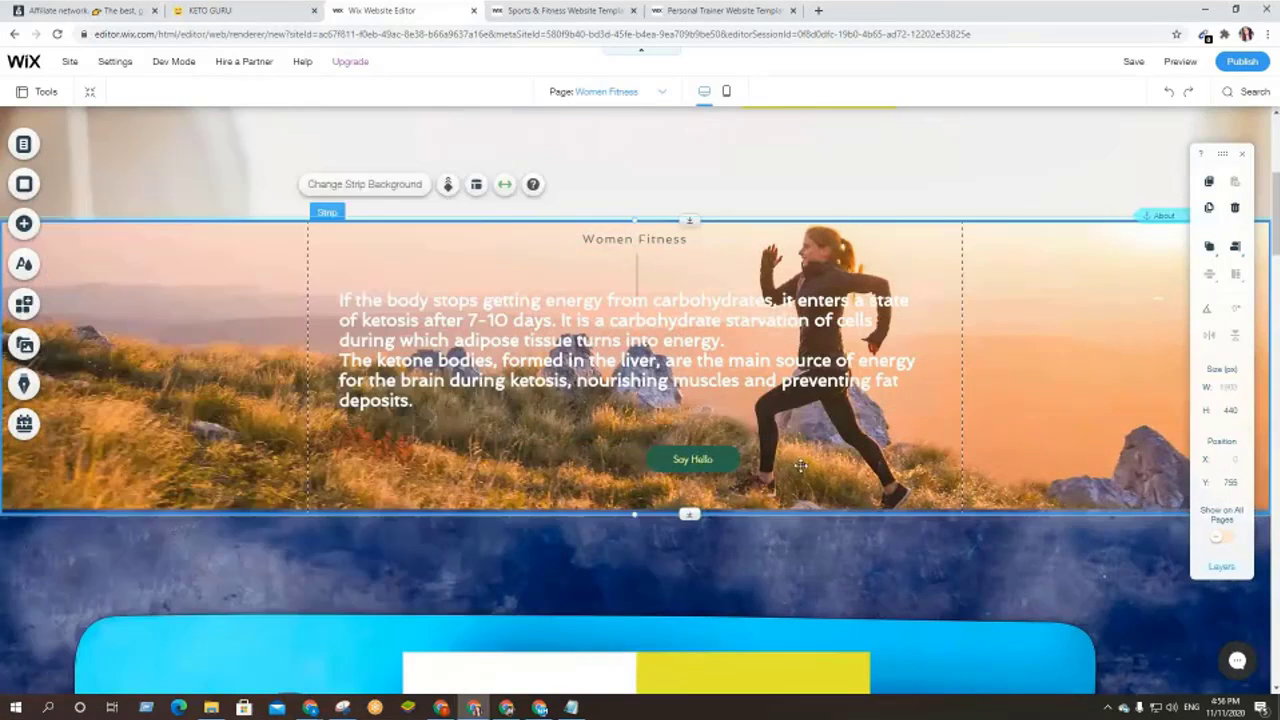
pyautogui.moveTo(705, 458); pyautogui.dragTo(680, 437)
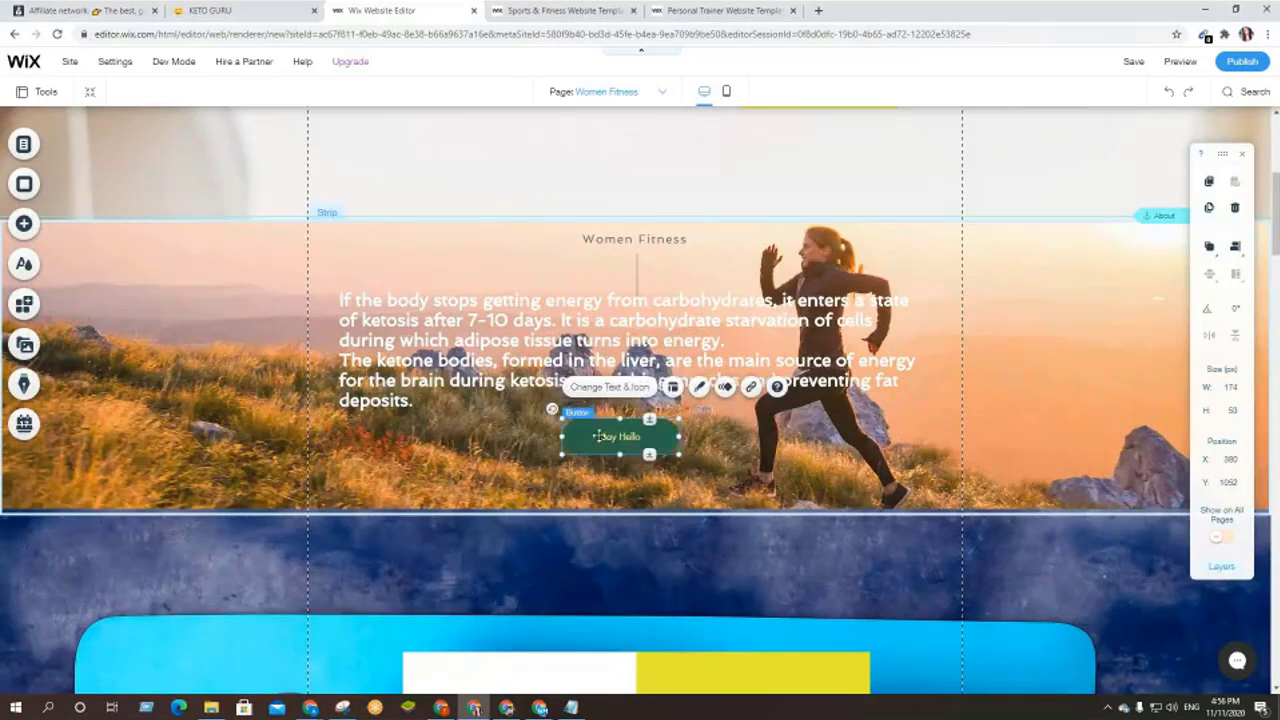
pyautogui.moveTo(560, 437); pyautogui.dragTo(597, 446)
pyautogui.click(790, 474)
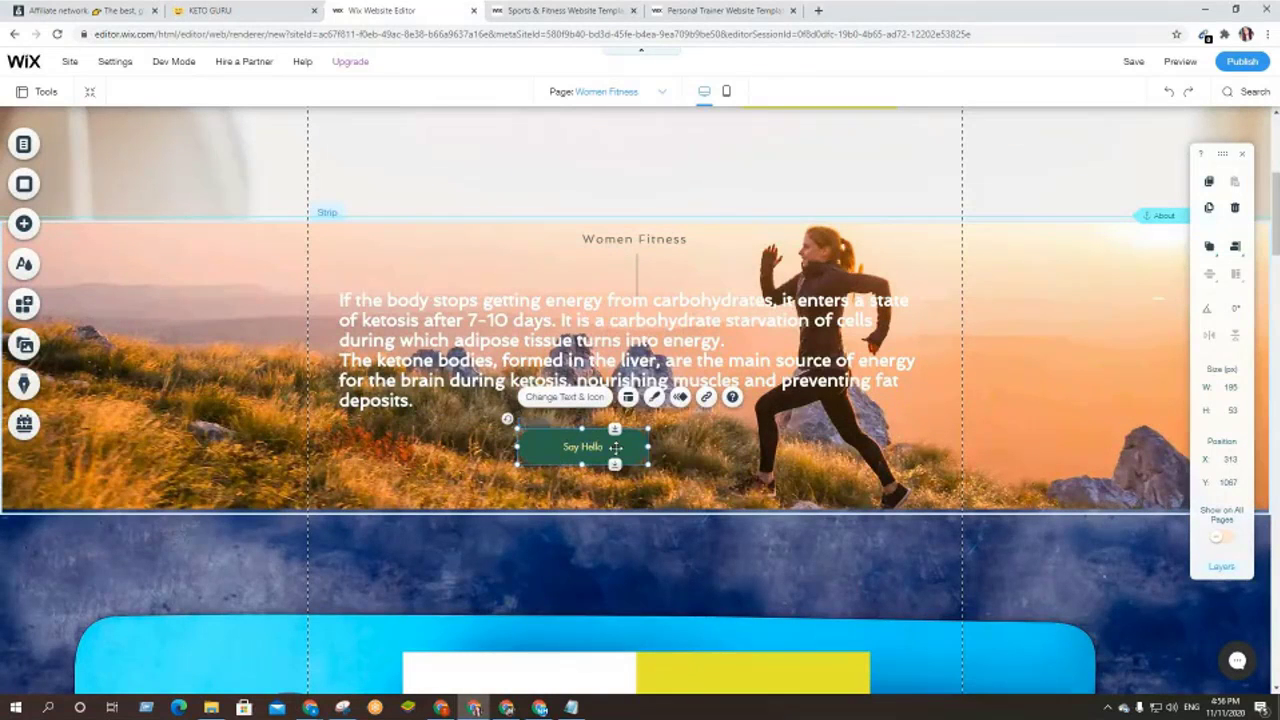
pyautogui.doubleClick(615, 447)
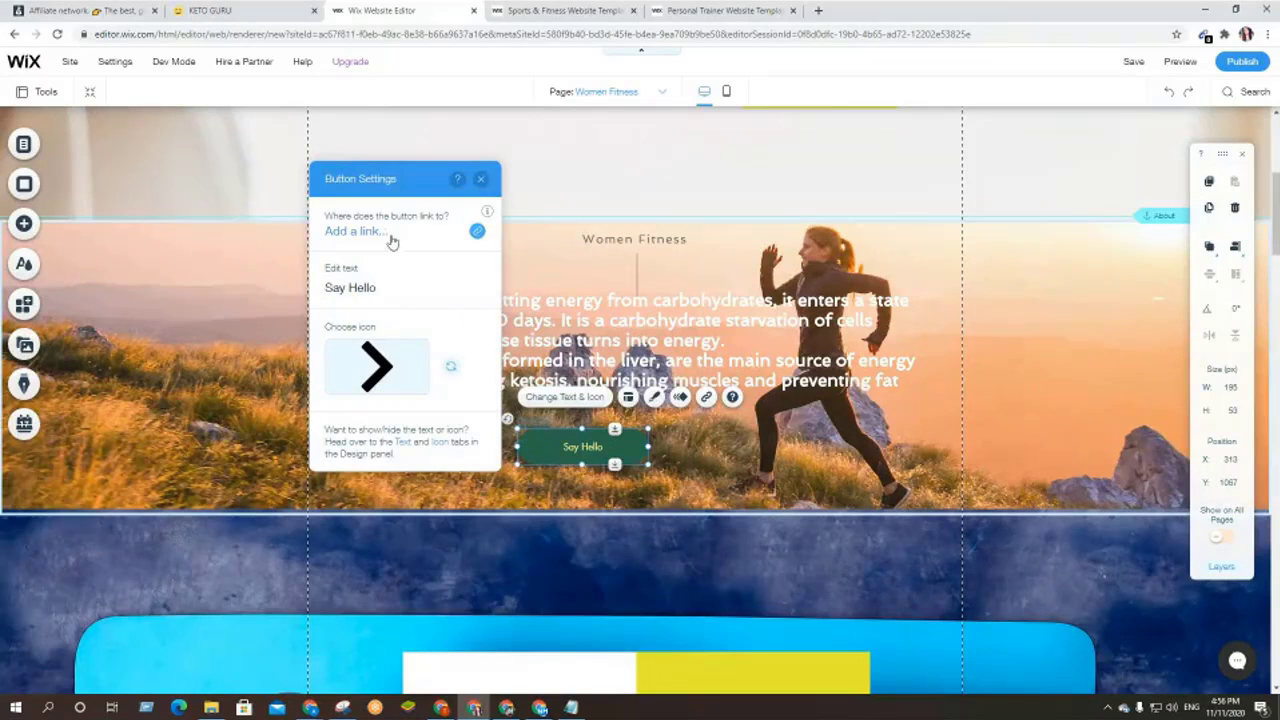
# - Change the button label from Say Hello to See More
pyautogui.click(361, 291)
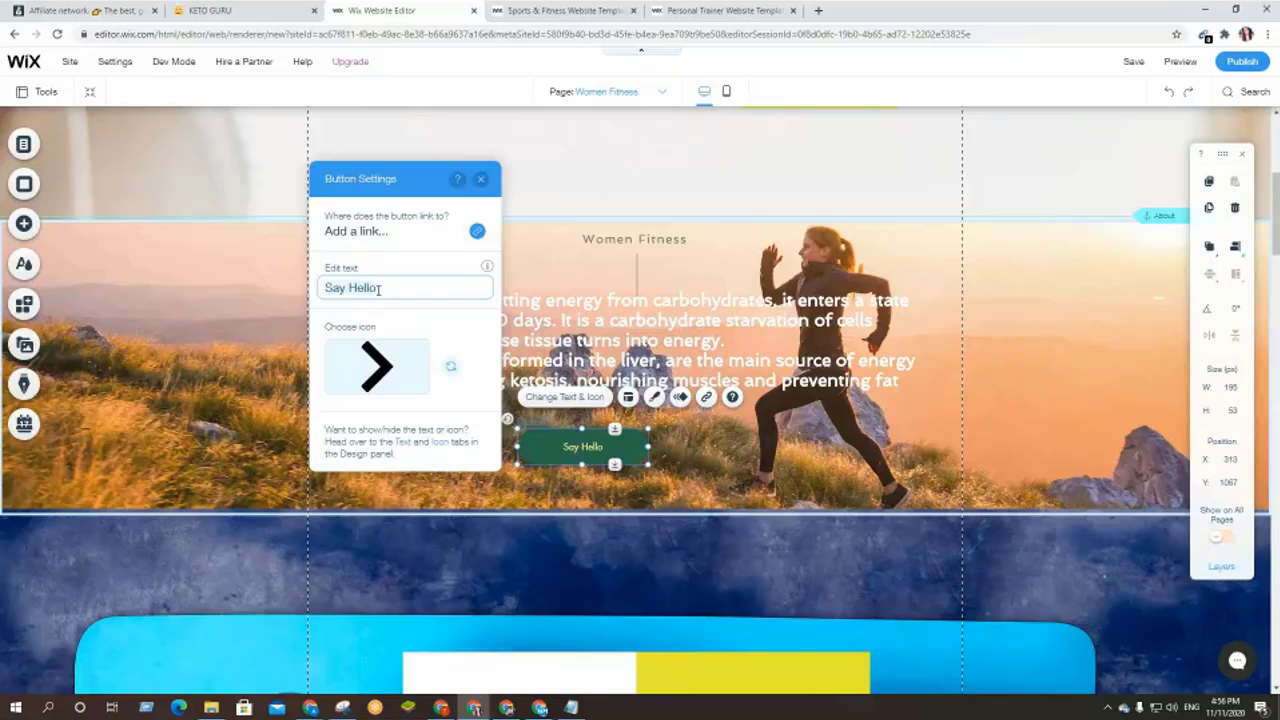
pyautogui.hotkey('ctrl', 'a')
pyautogui.write('S')
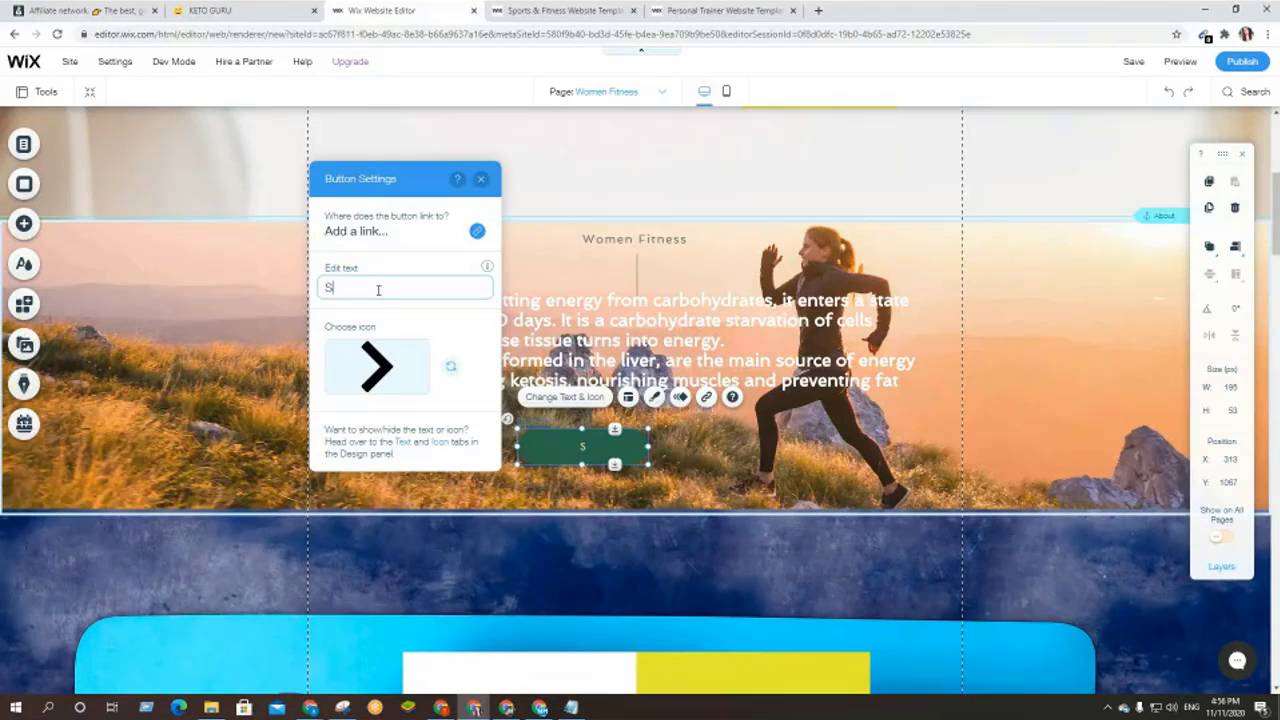
pyautogui.write('ee More')
# - Set the button link type to Web Address and copy the affiliate tracking link from the browser
pyautogui.click(480, 235)
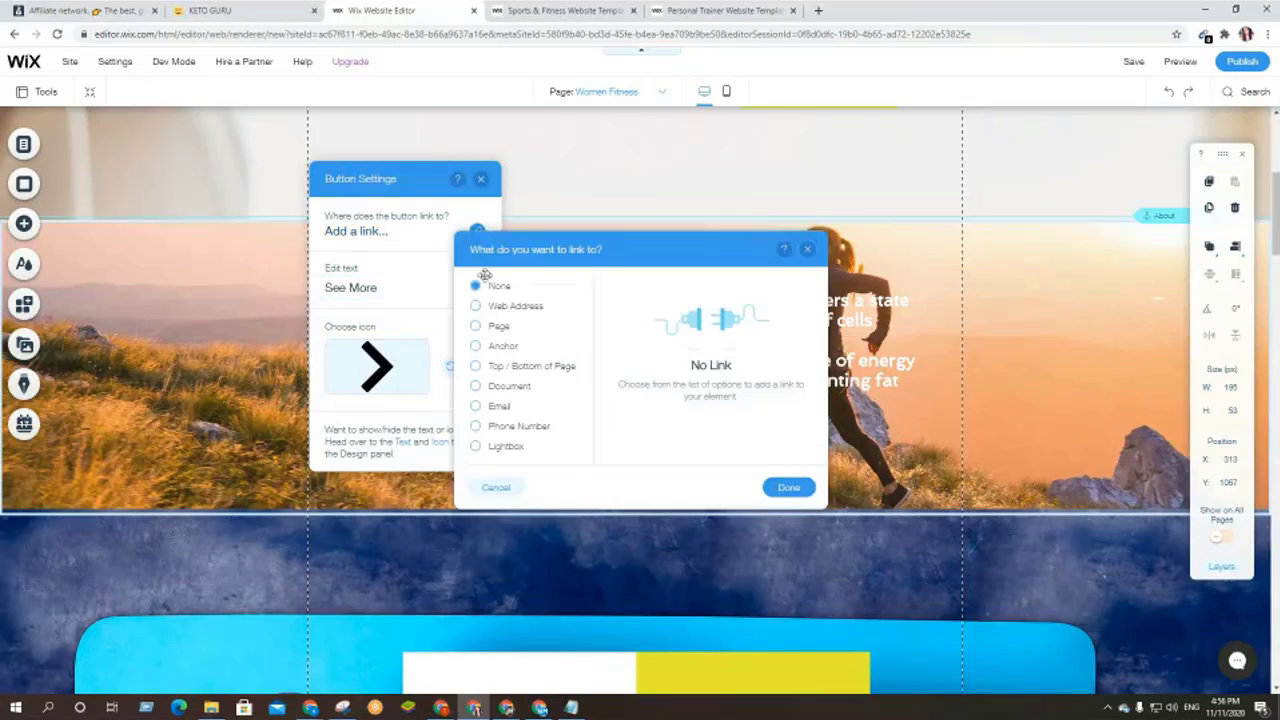
pyautogui.click(478, 307)
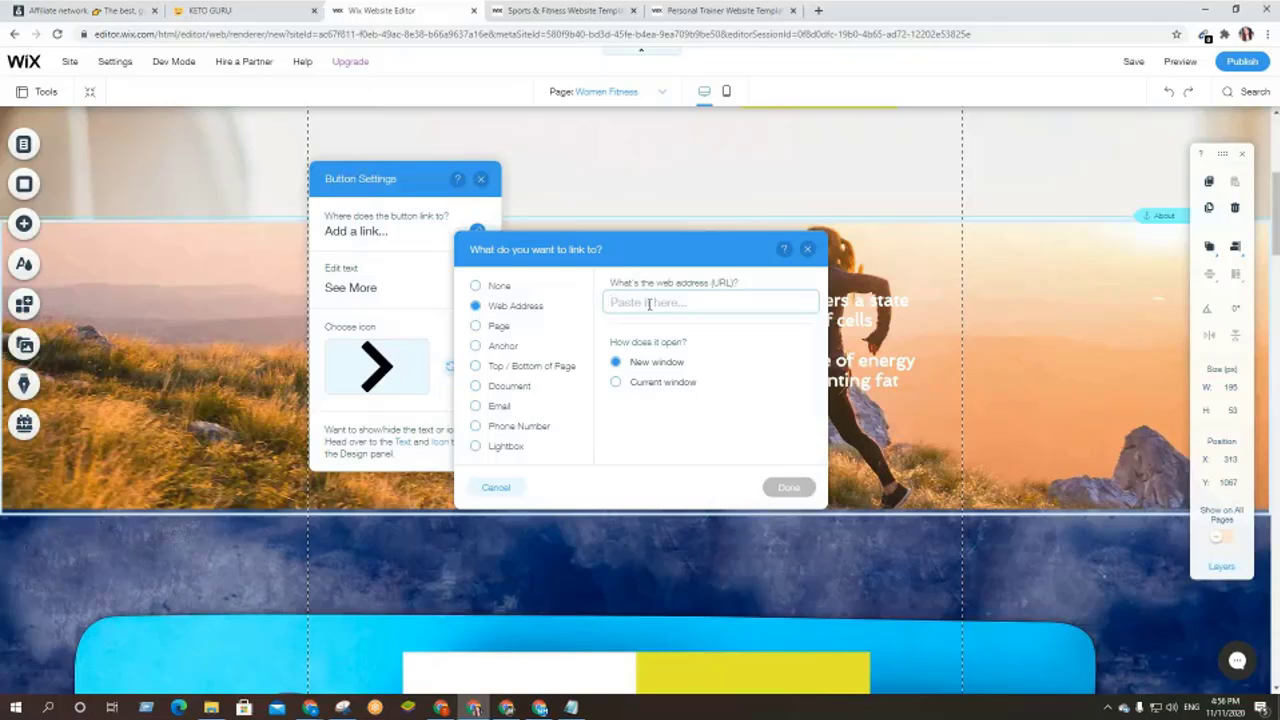
pyautogui.click(265, 10)
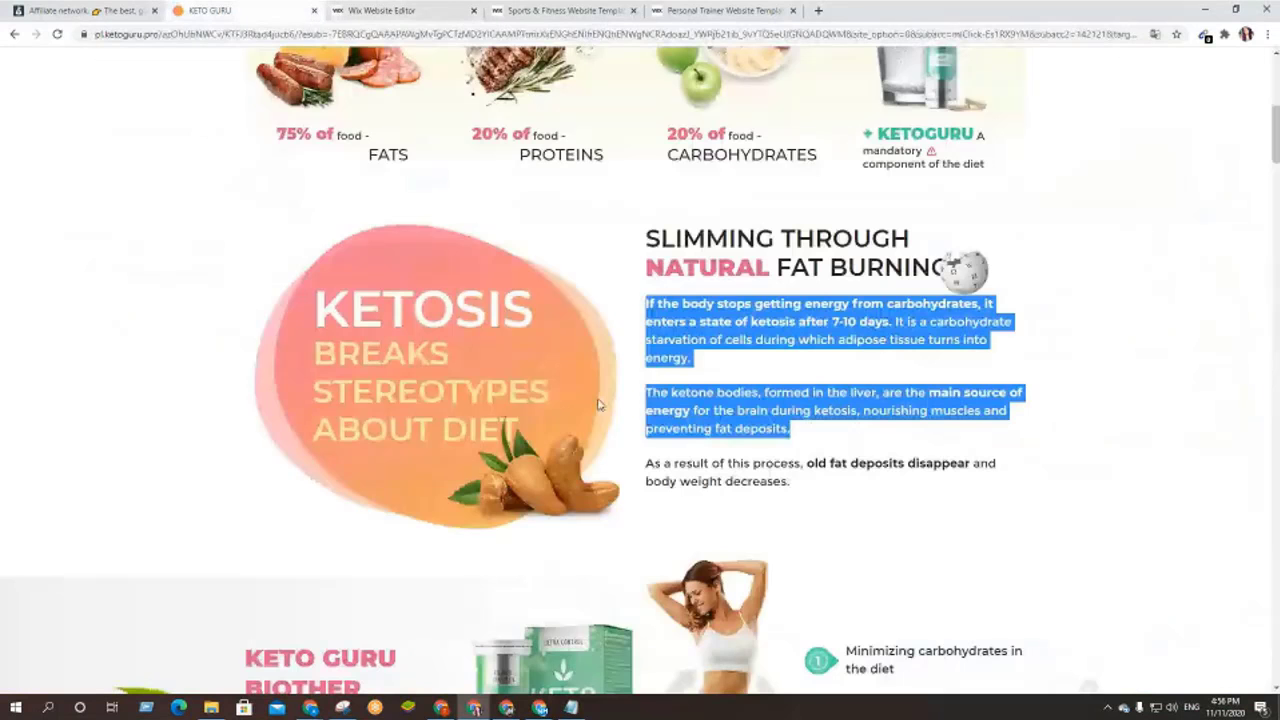
pyautogui.click(97, 10)
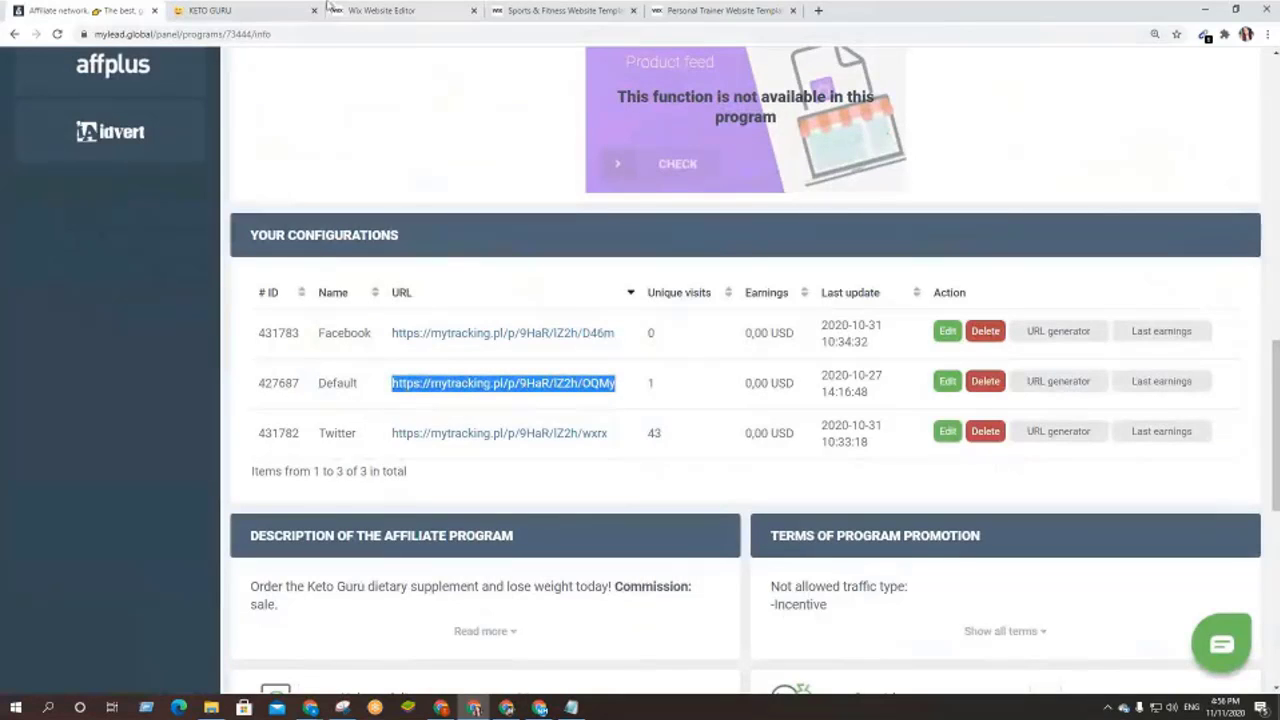
pyautogui.click(372, 8)
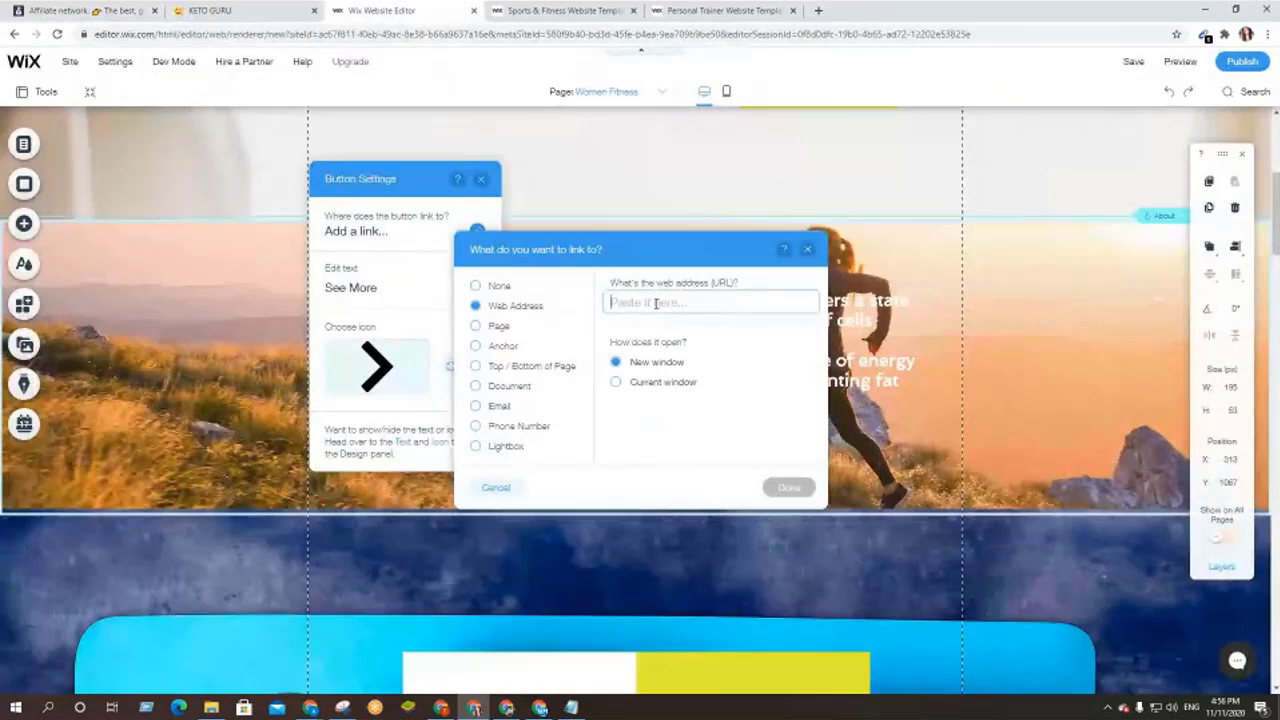
# - Paste the affiliate tracking URL as the See More button's web-address link and confirm it
pyautogui.write('https://mytracking.pl/p/9HaR/IZ2h/OQMy')
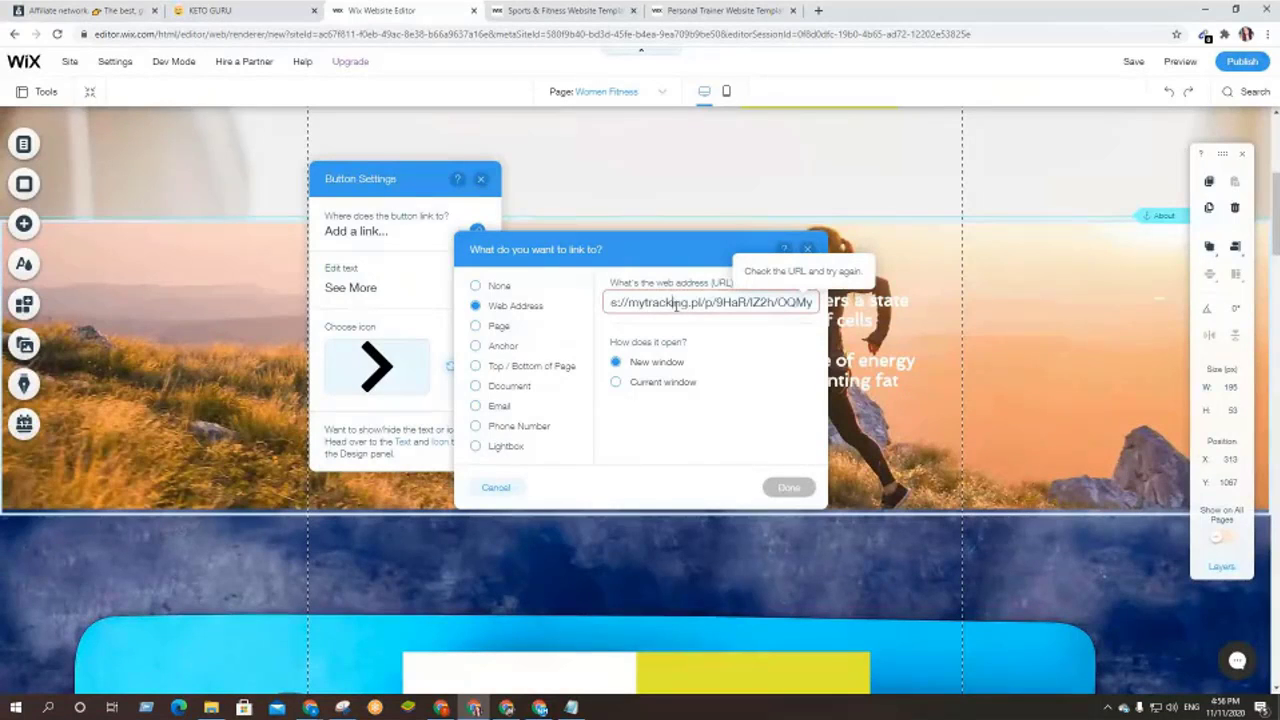
pyautogui.press('Home')
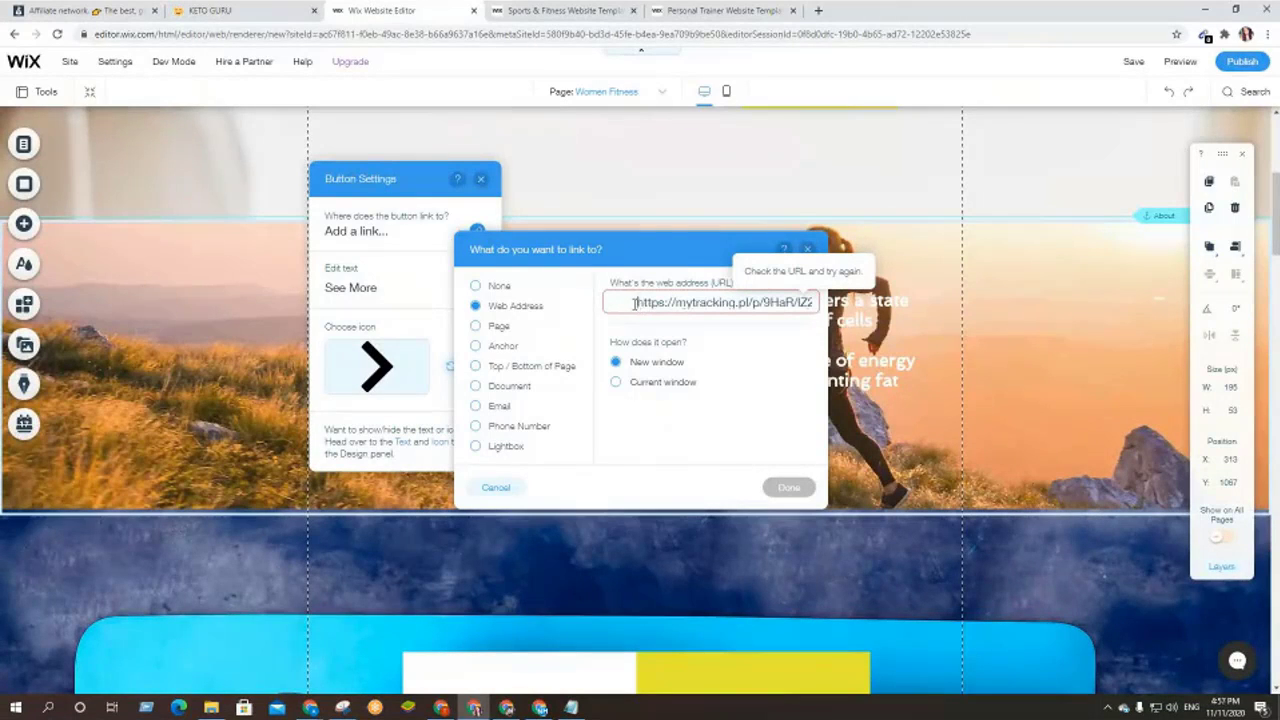
pyautogui.click(783, 492)
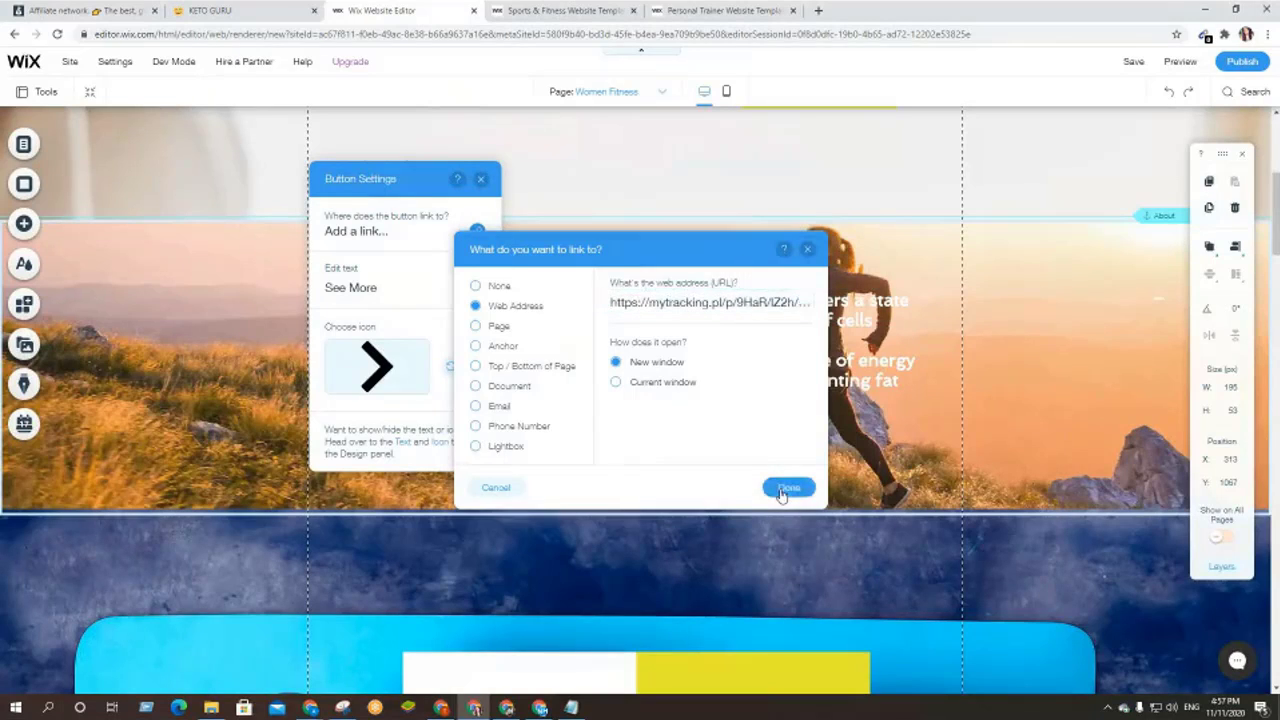
pyautogui.click(743, 461)
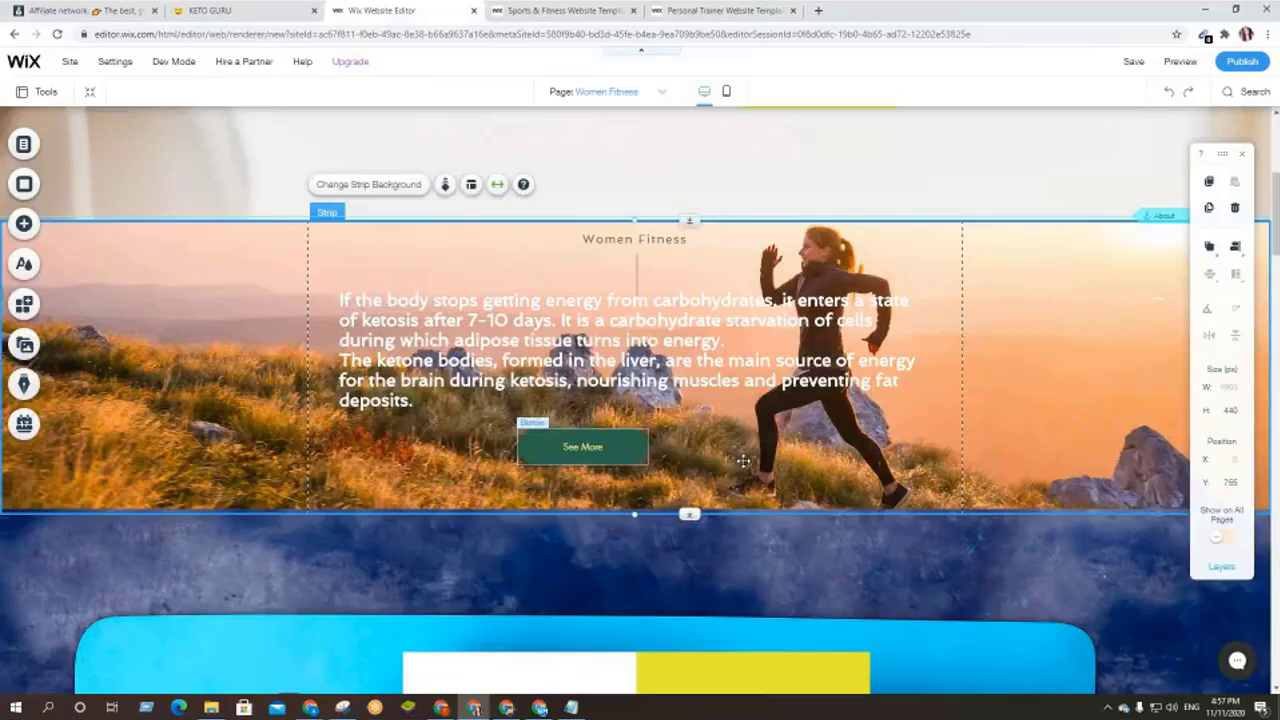
# - Raise the tops of the hero and blue training strips and nudge the See More button up
pyautogui.scroll(-2, 689, 551)
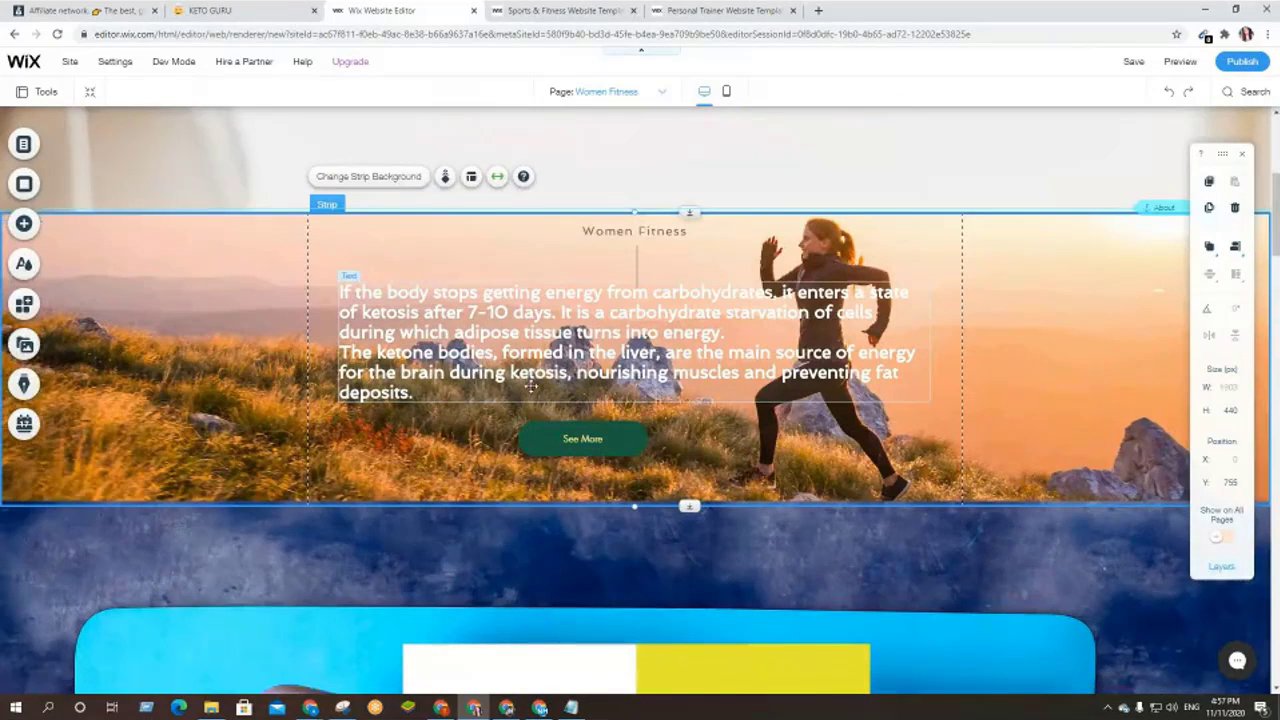
pyautogui.scroll(-3, 643, 535)
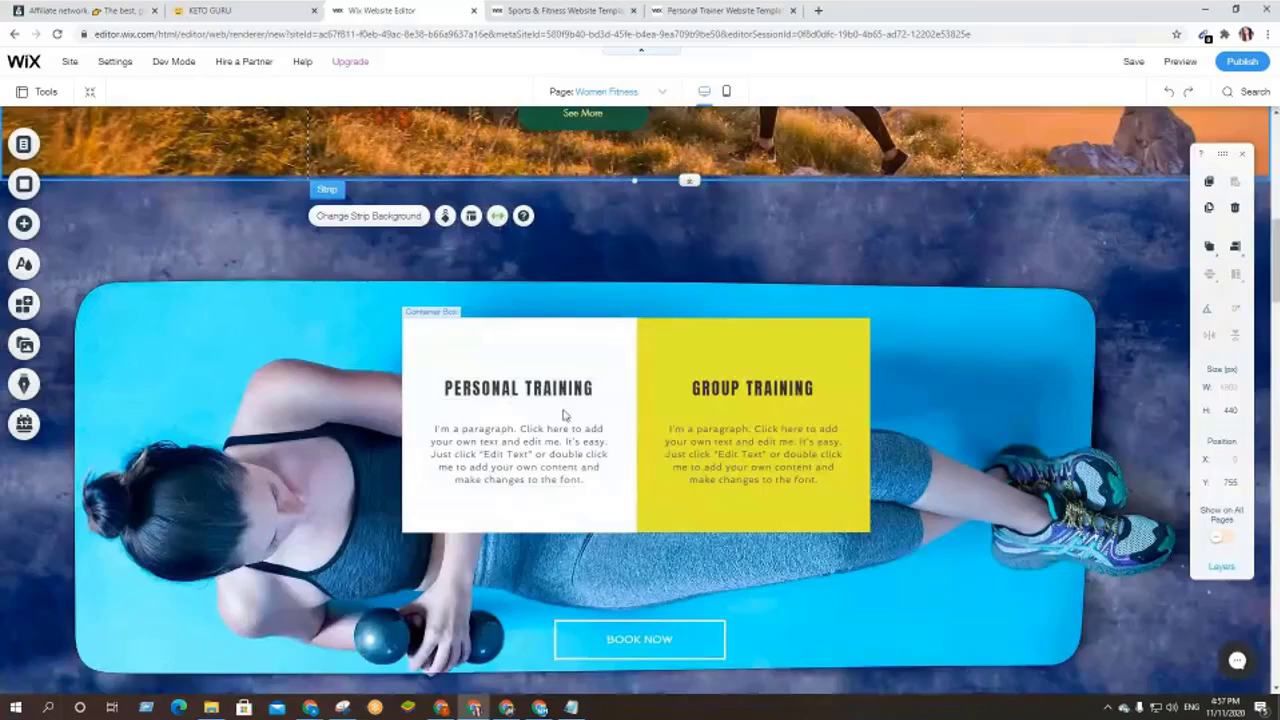
pyautogui.scroll(1, 580, 418)
pyautogui.scroll(2, 584, 420)
pyautogui.moveTo(634, 321); pyautogui.dragTo(643, 246)
pyautogui.scroll(2, 636, 237)
pyautogui.click(707, 321)
pyautogui.click(630, 531)
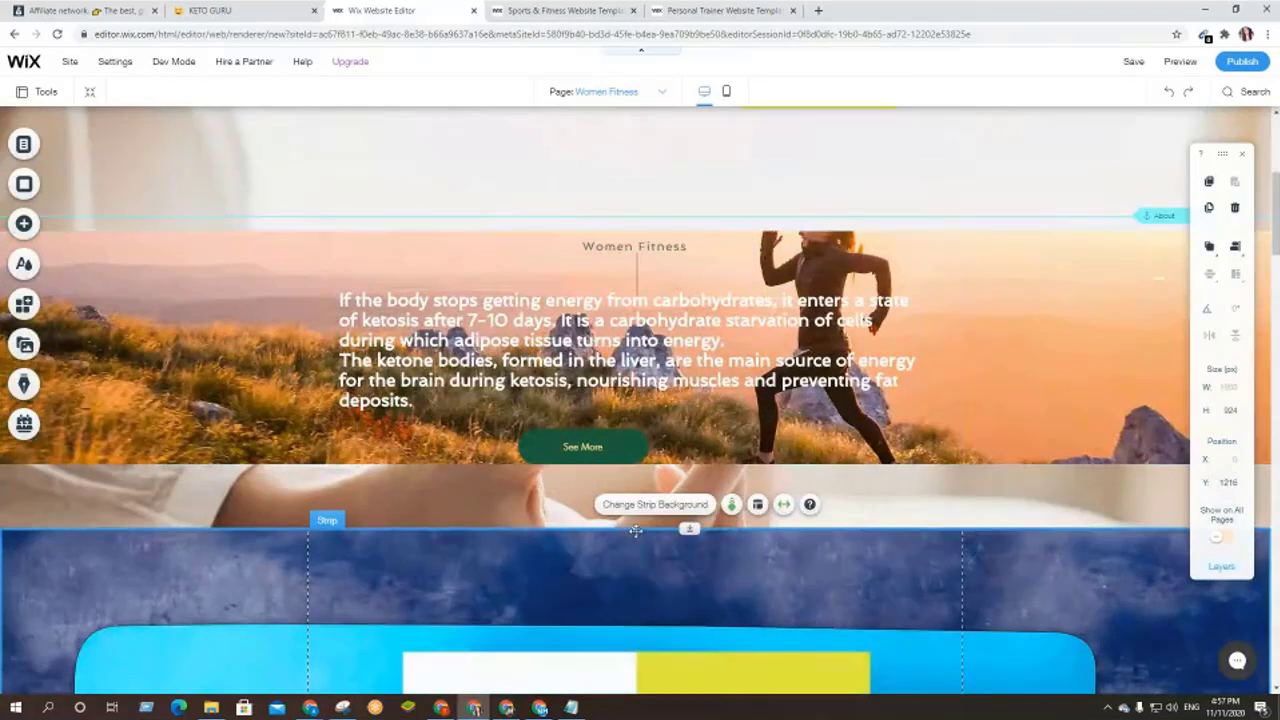
pyautogui.moveTo(634, 530); pyautogui.dragTo(634, 464)
pyautogui.click(572, 448)
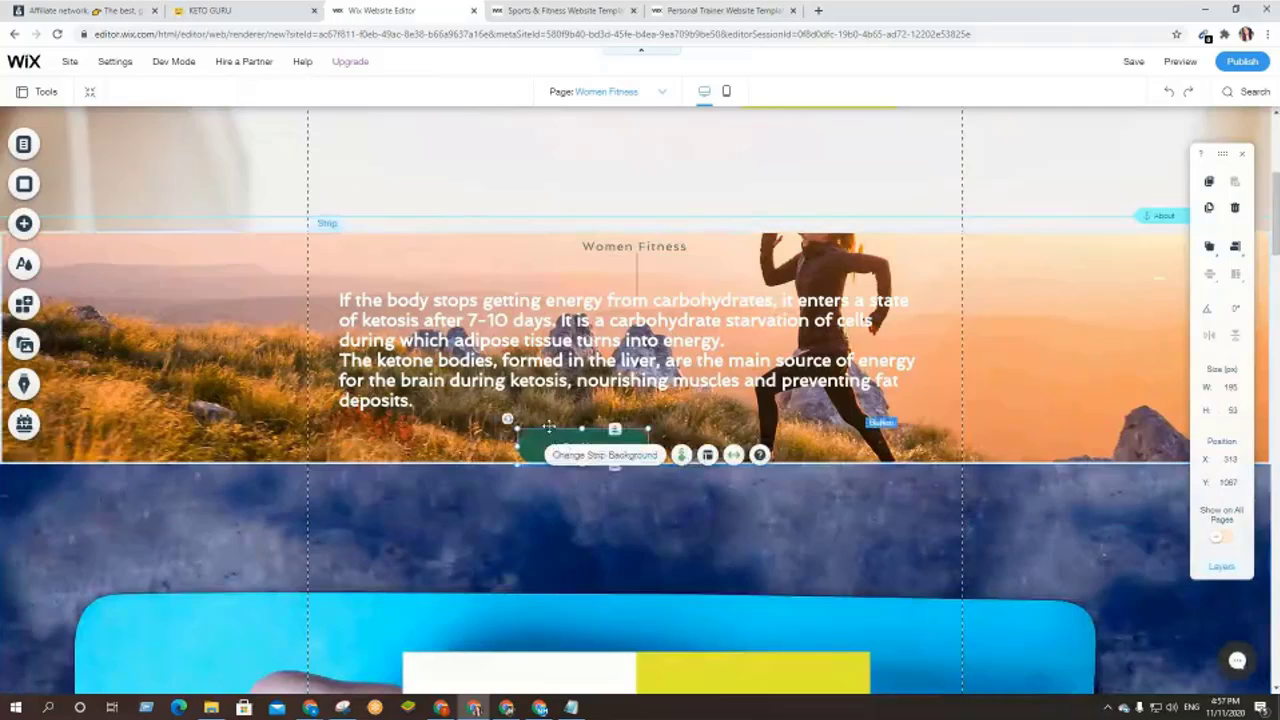
pyautogui.moveTo(549, 427); pyautogui.dragTo(547, 418)
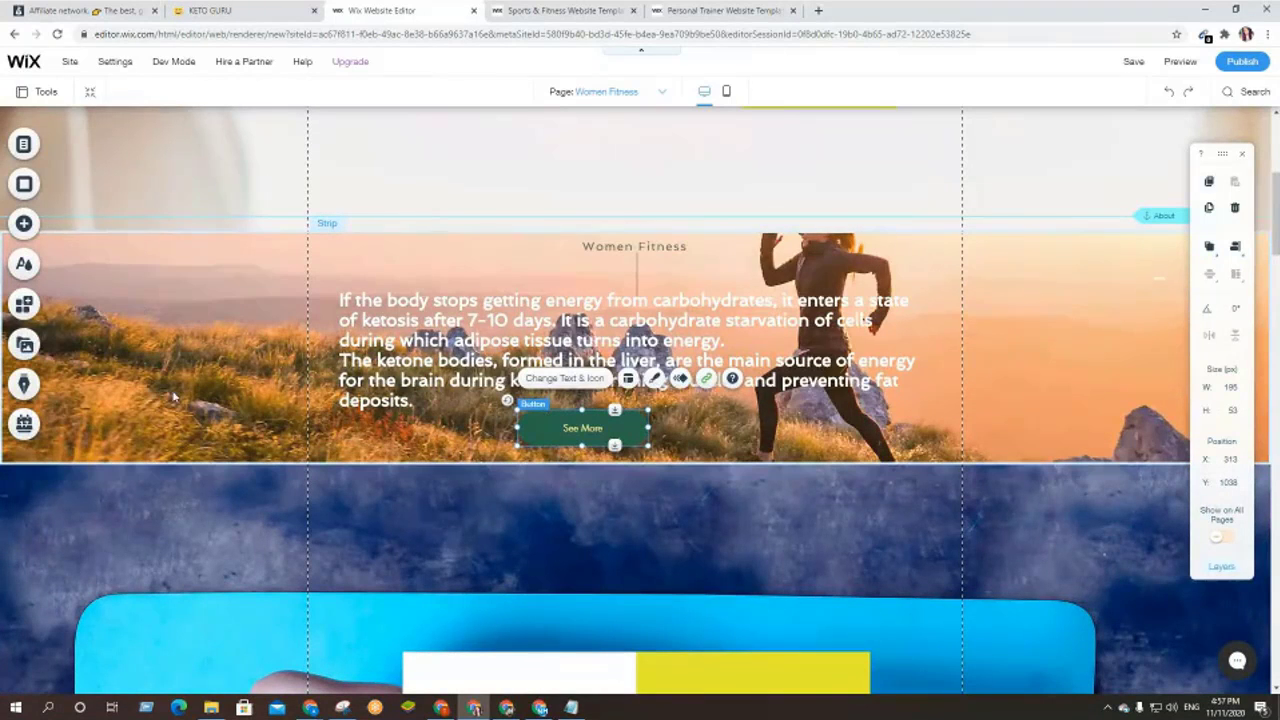
# - Align the Personal Training heading with Group Training and move the BOOK NOW button higher
pyautogui.scroll(-2, 497, 491)
pyautogui.moveTo(523, 526); pyautogui.dragTo(488, 503)
pyautogui.scroll(-2, 549, 460)
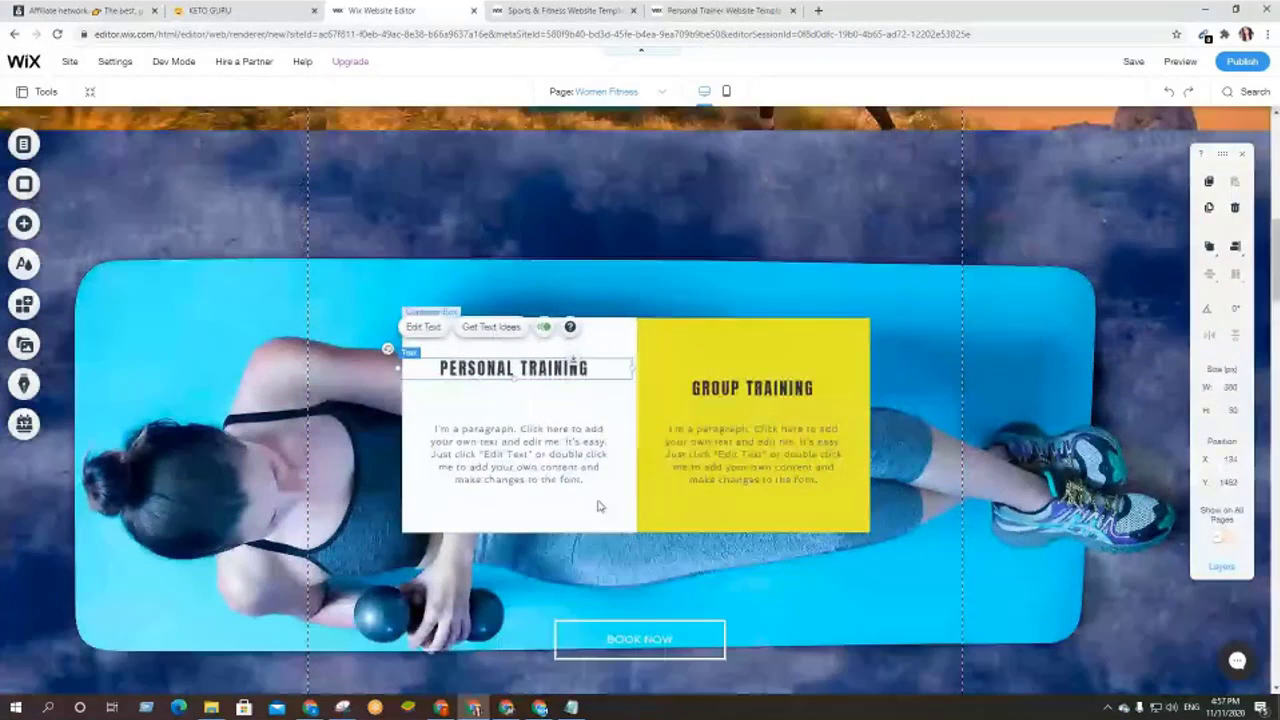
pyautogui.moveTo(533, 376)
pyautogui.mouseDown()
pyautogui.moveTo(537, 397)
pyautogui.moveTo(530, 386)
pyautogui.mouseUp()
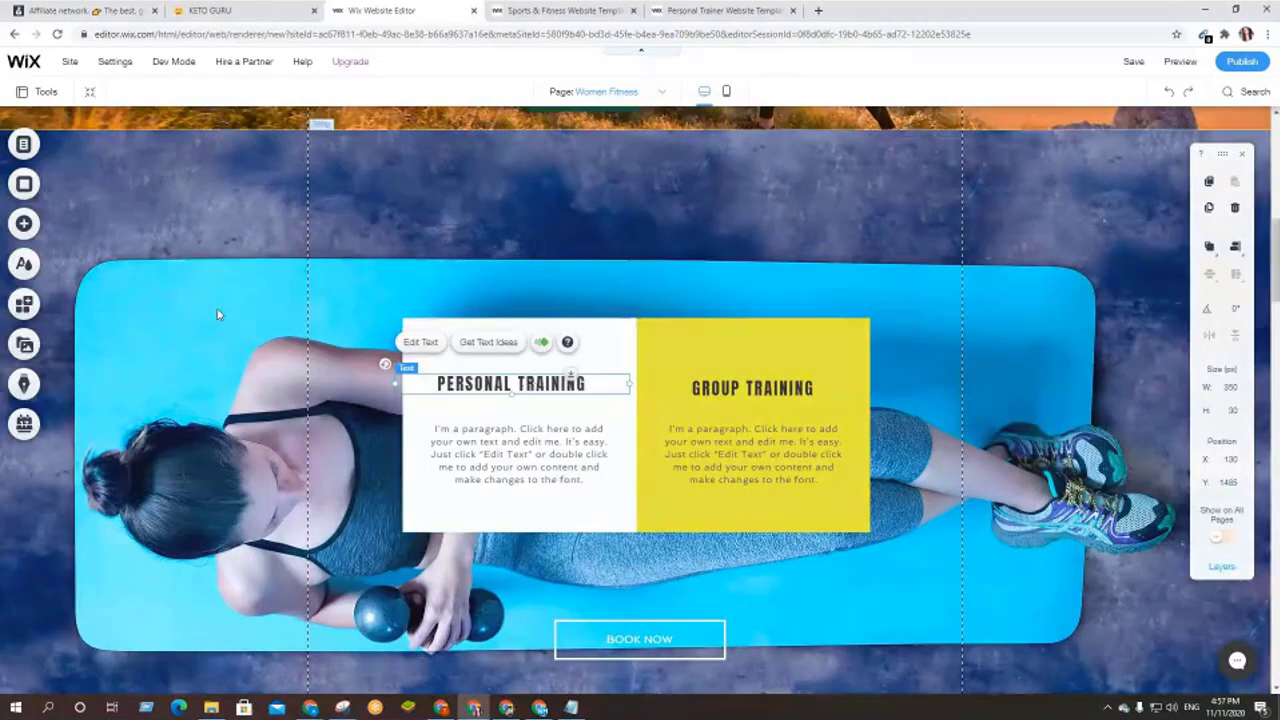
pyautogui.click(221, 314)
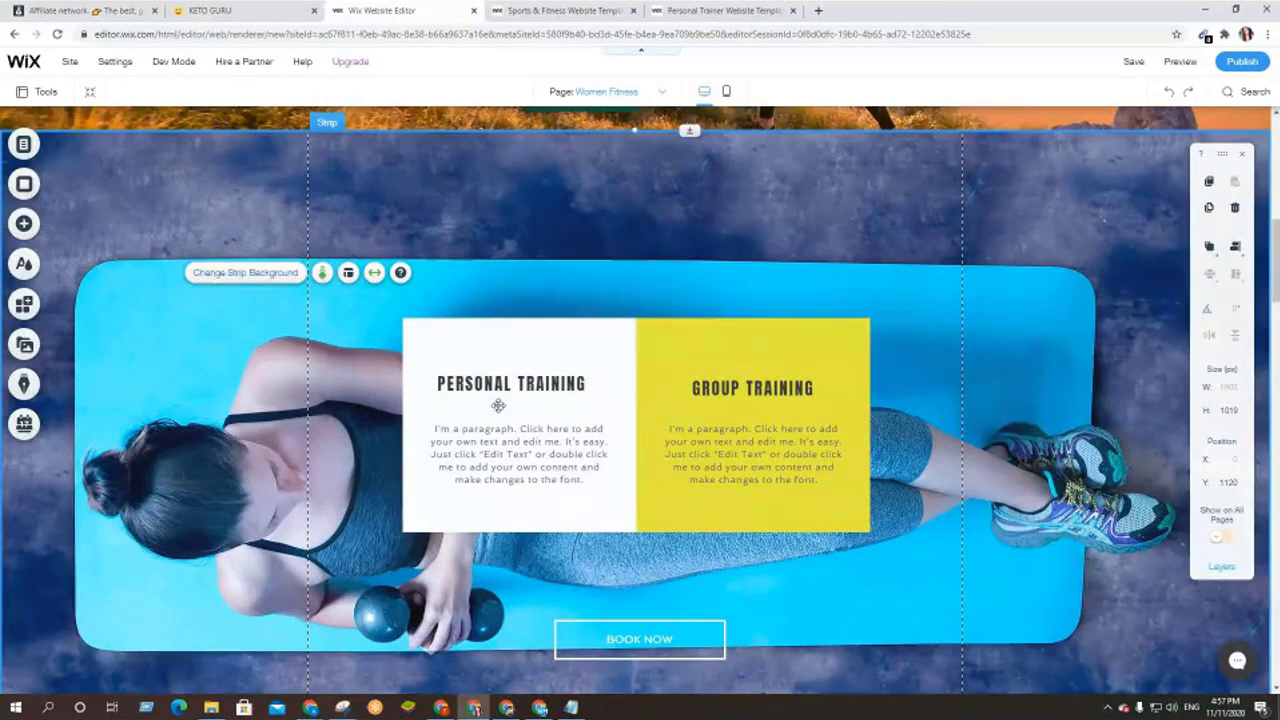
pyautogui.moveTo(635, 633); pyautogui.dragTo(620, 610)
pyautogui.click(767, 616)
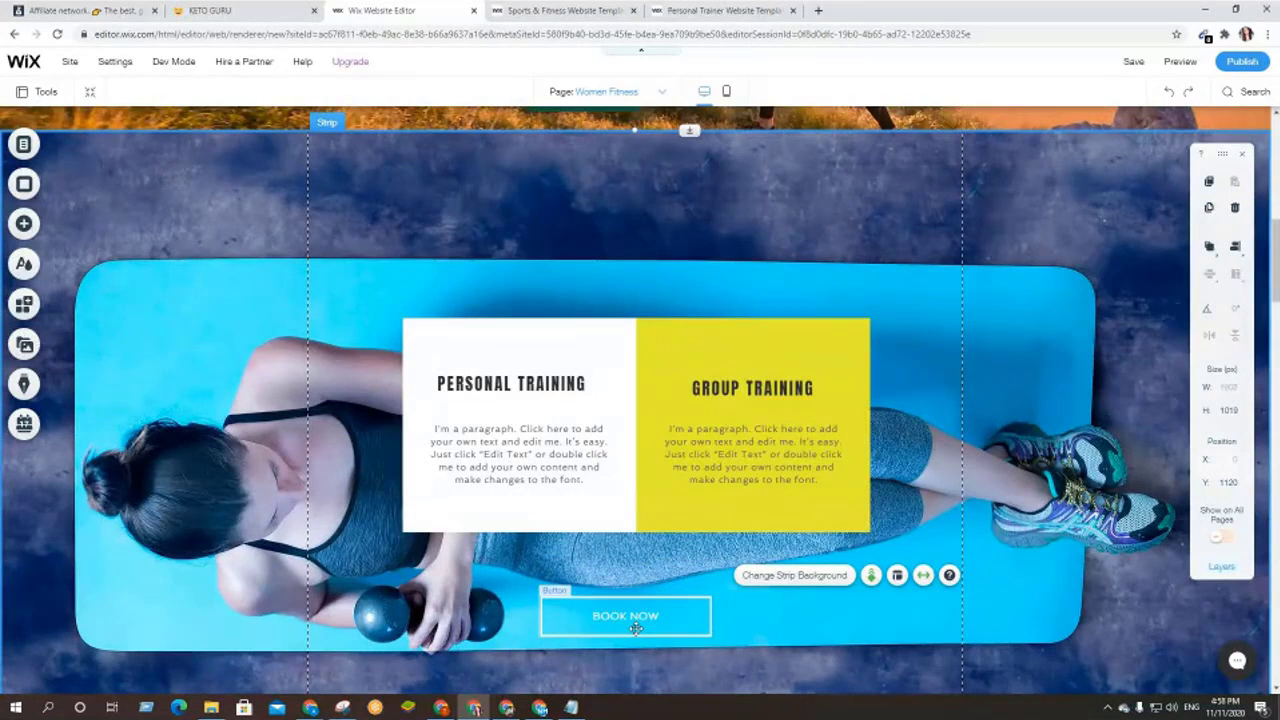
# - Inspect the yellow Group Training container beside the Personal Training paragraph
pyautogui.click(506, 452)
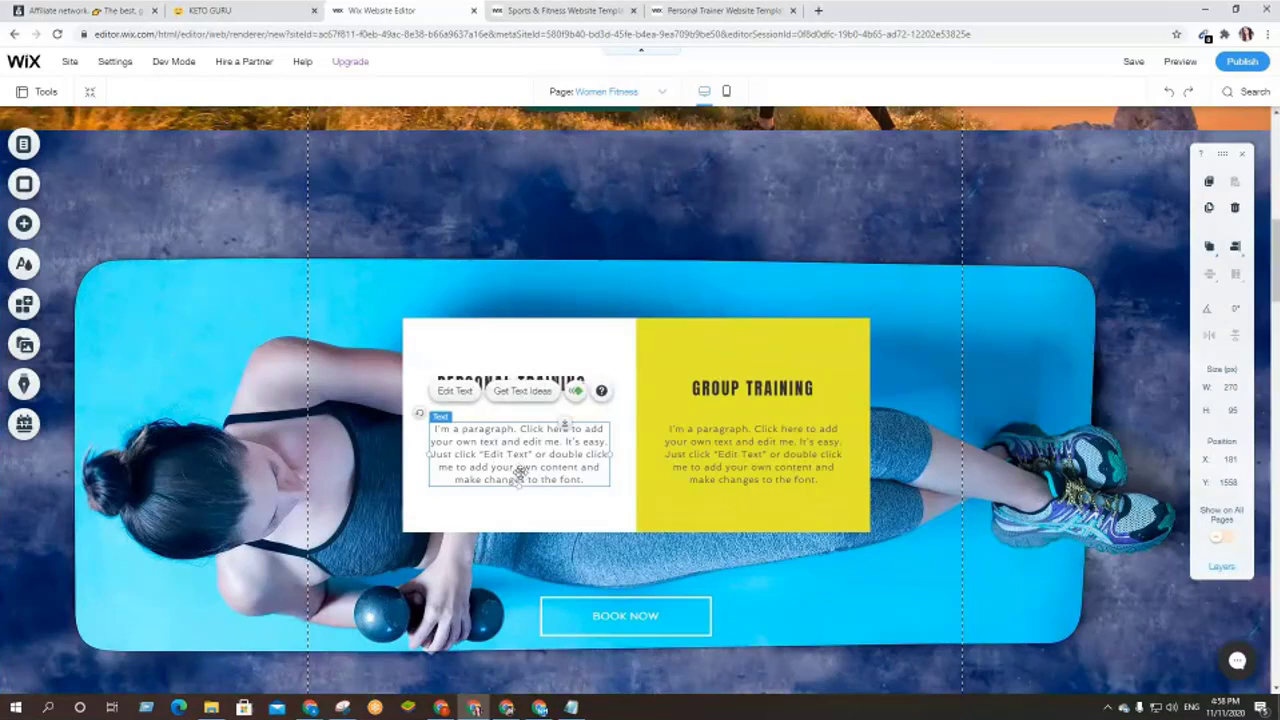
pyautogui.click(749, 461)
pyautogui.click(670, 364)
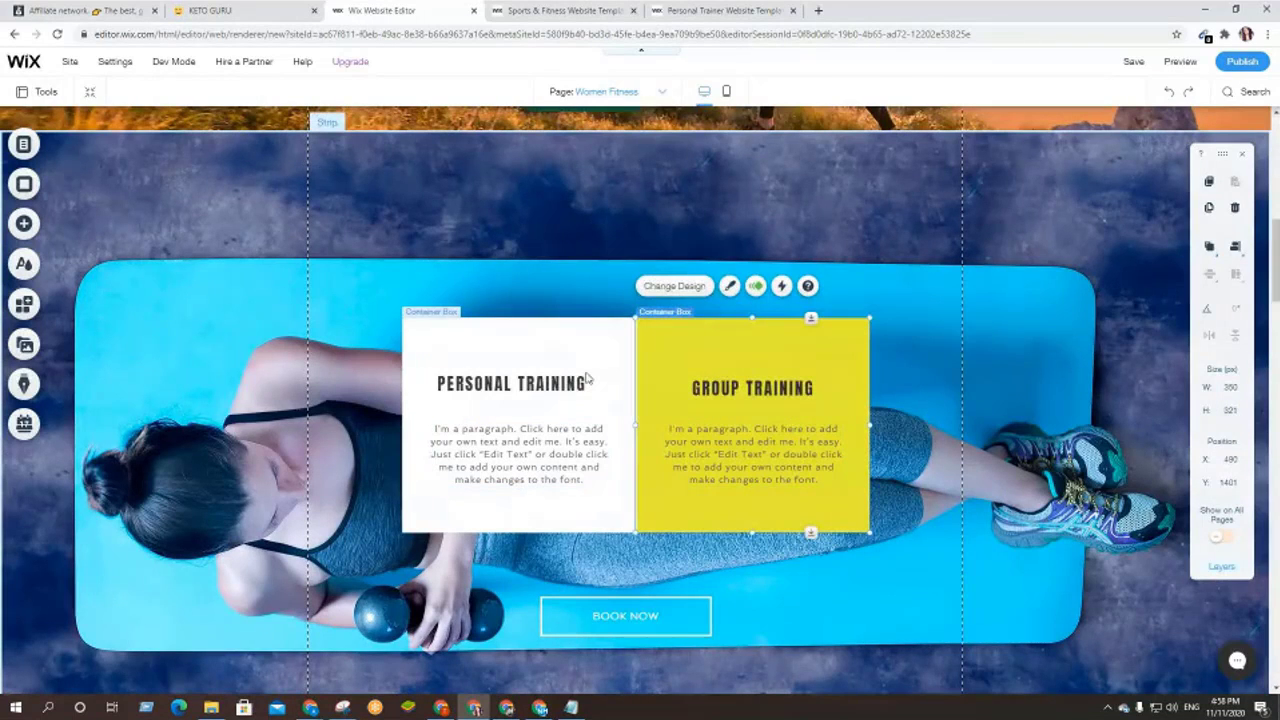
pyautogui.scroll(-5, 806, 432)
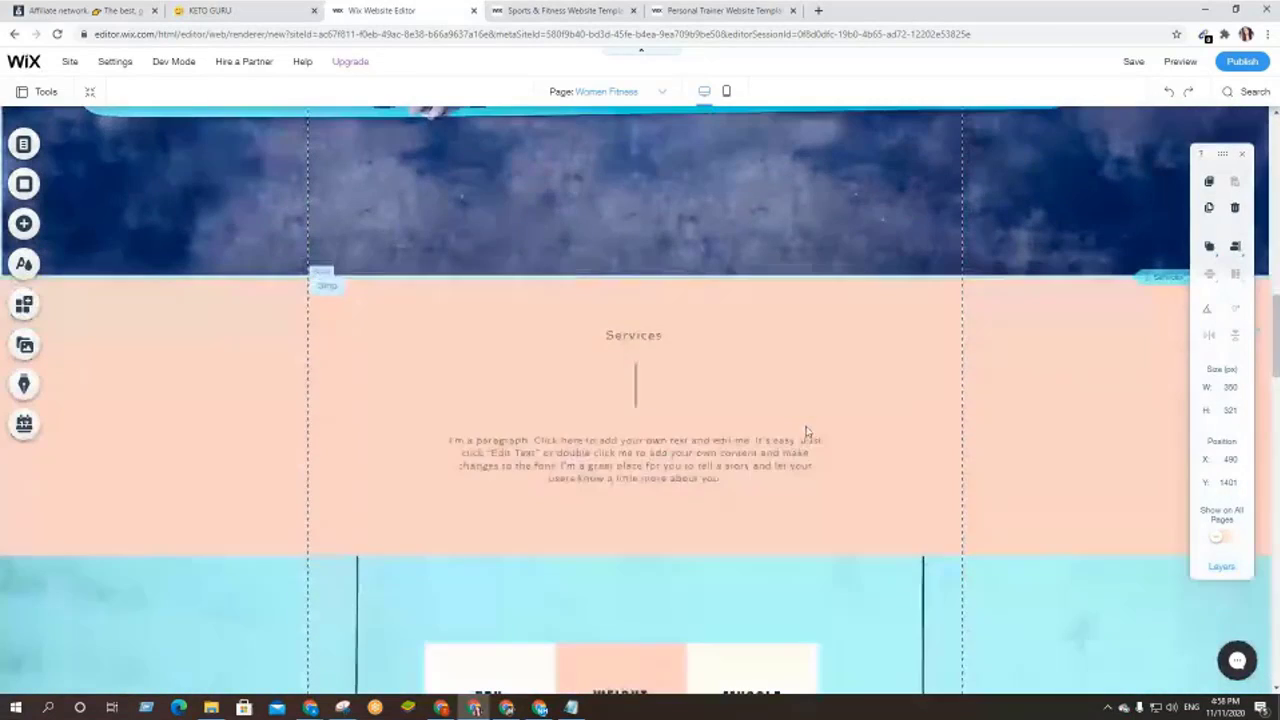
pyautogui.click(634, 338)
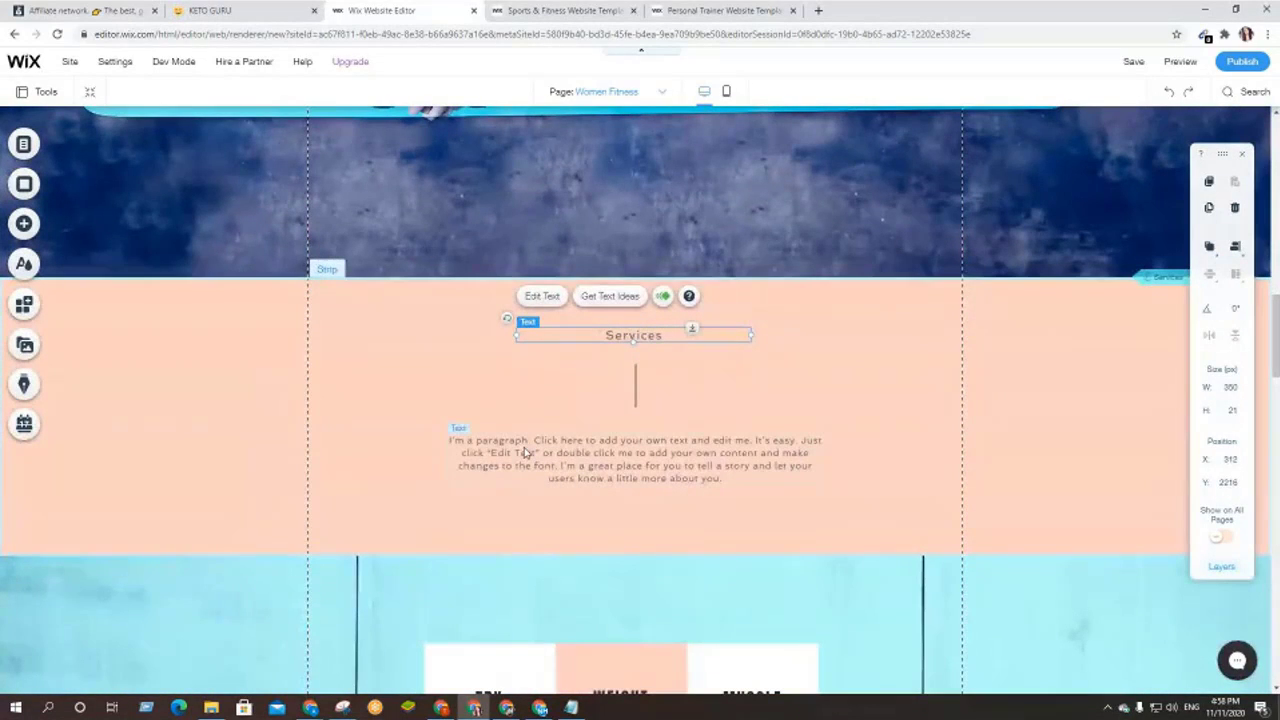
pyautogui.scroll(-5, 331, 397)
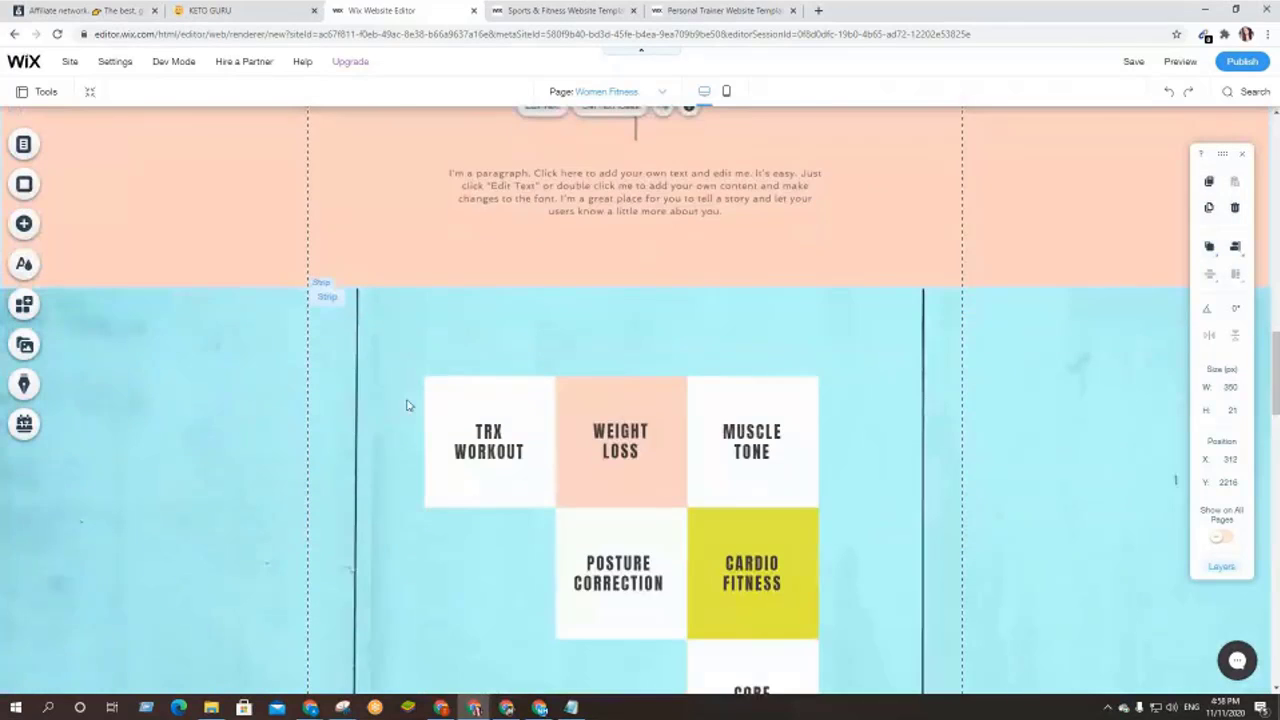
pyautogui.scroll(-3, 405, 405)
pyautogui.scroll(3, 403, 406)
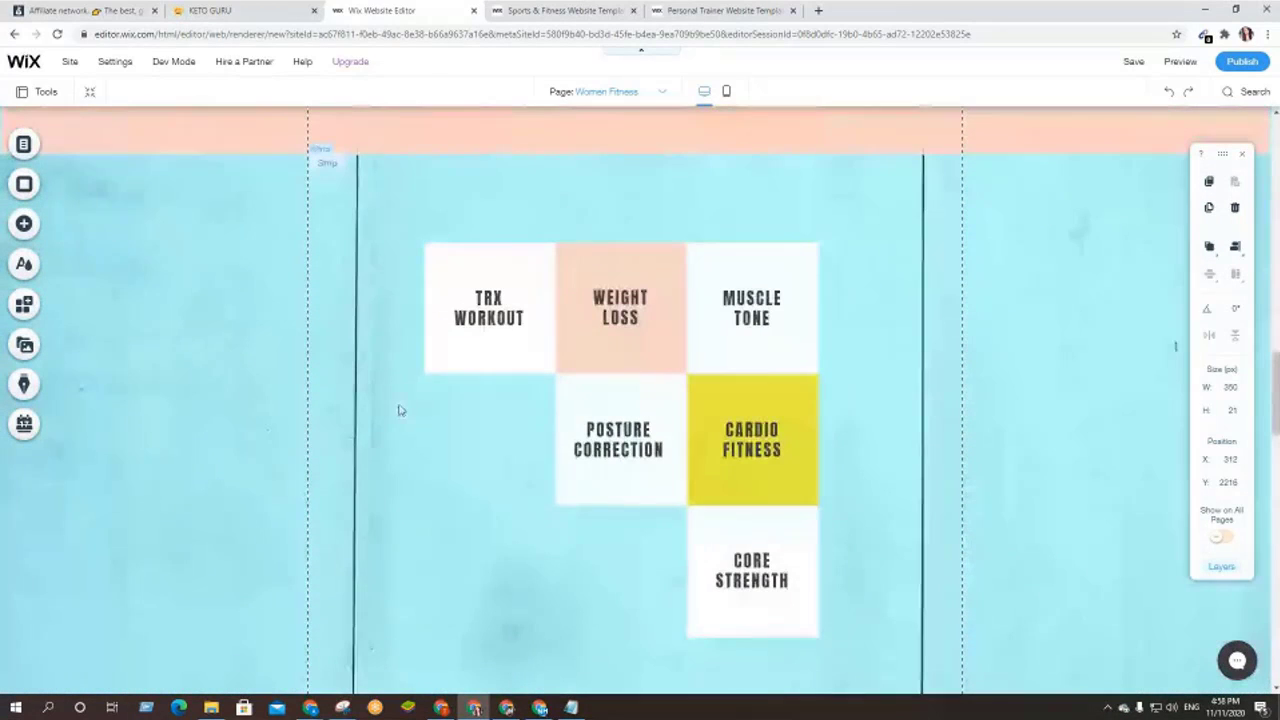
pyautogui.click(420, 393)
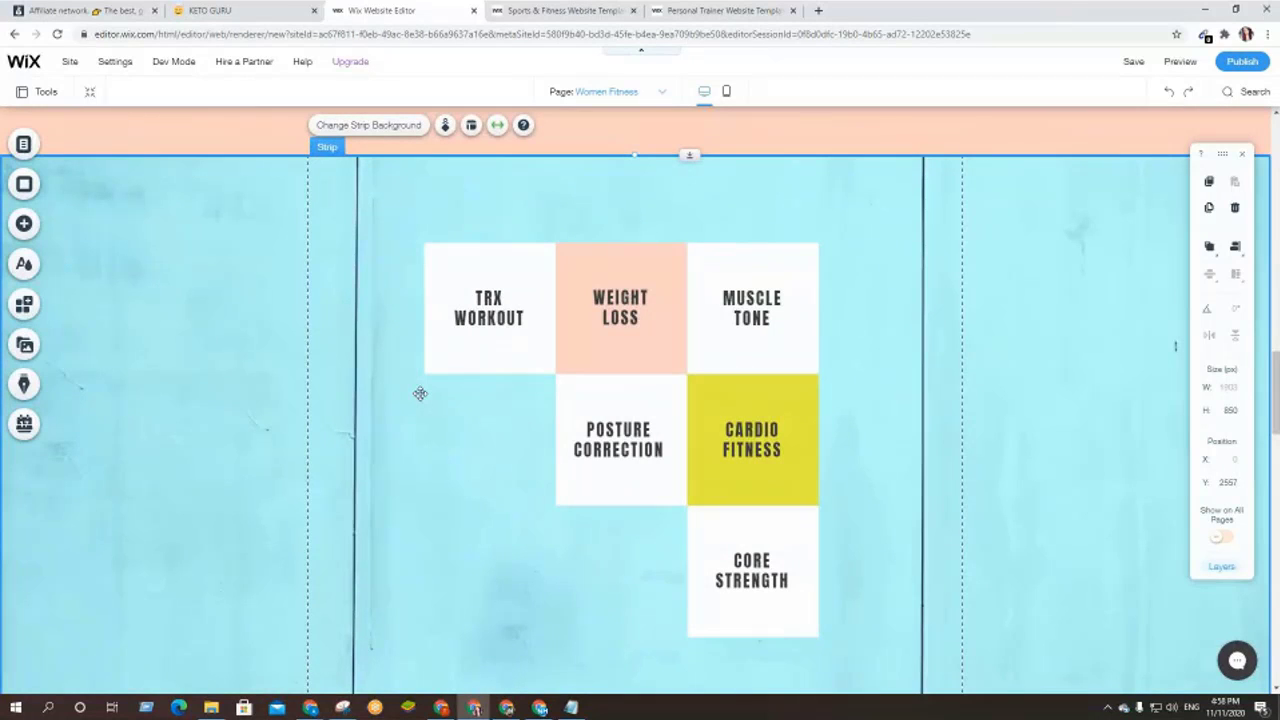
pyautogui.scroll(-10, 420, 393)
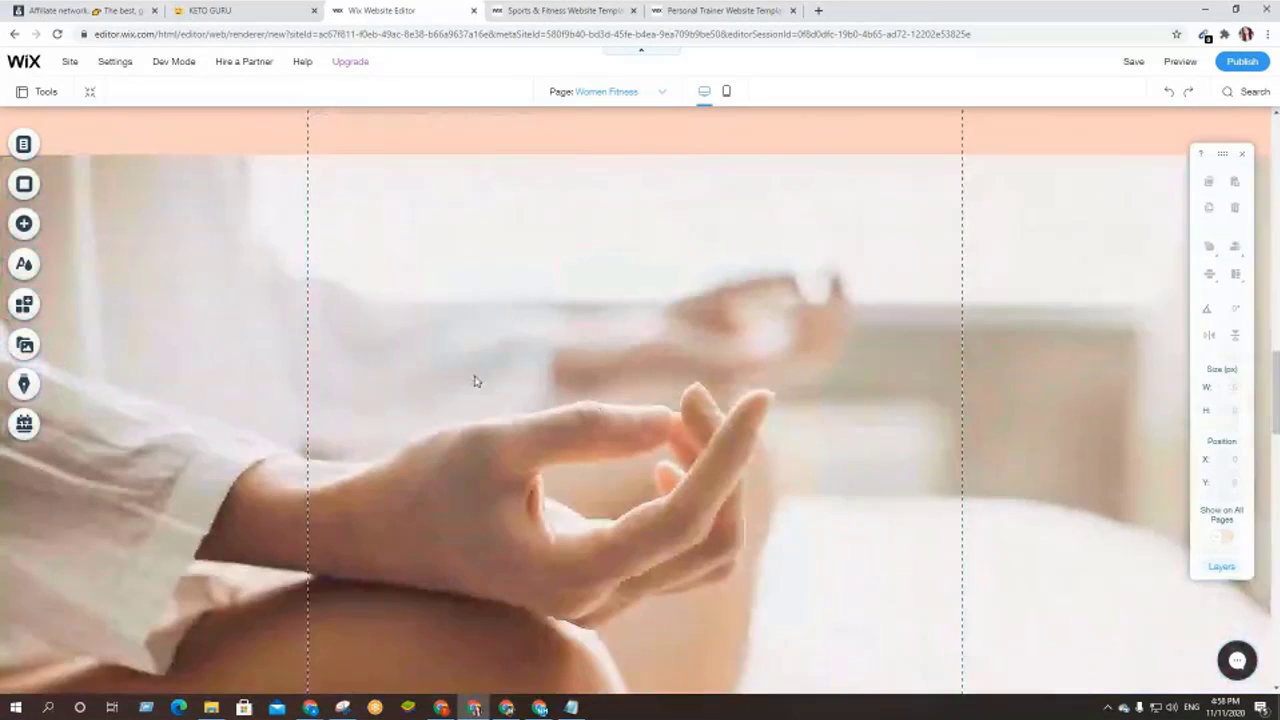
pyautogui.scroll(-10, 544, 407)
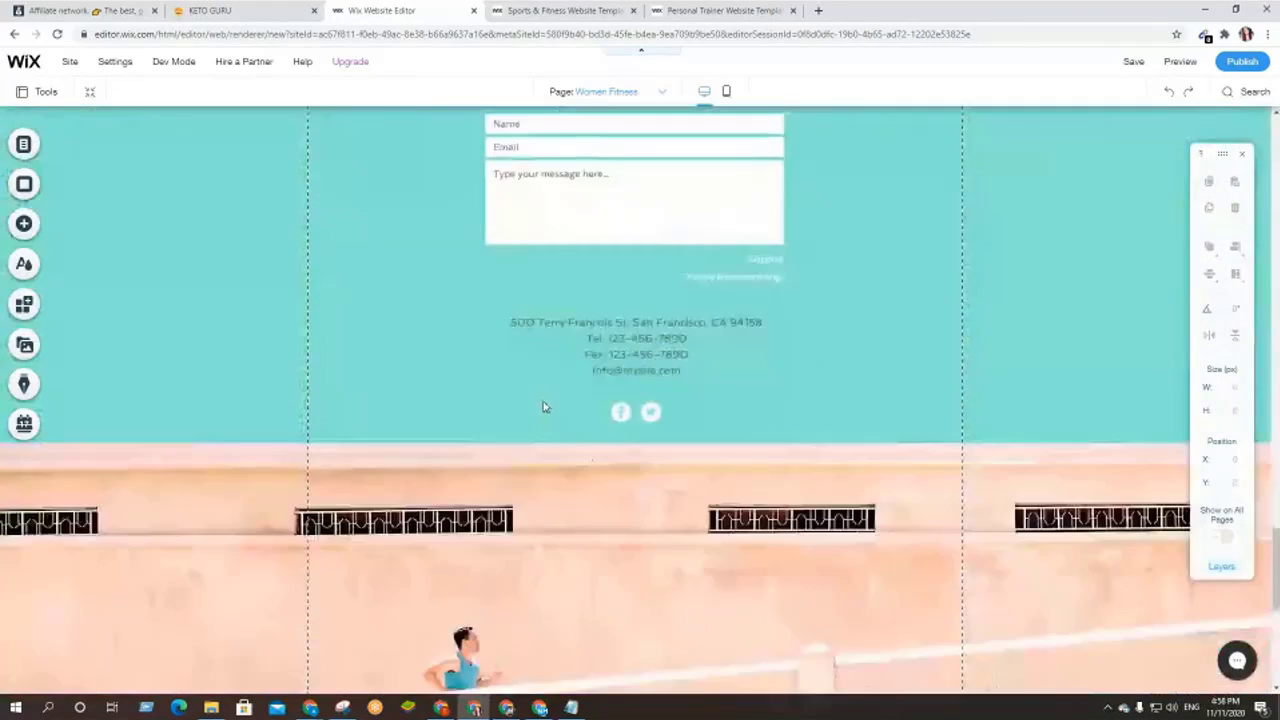
pyautogui.scroll(-1, 544, 407)
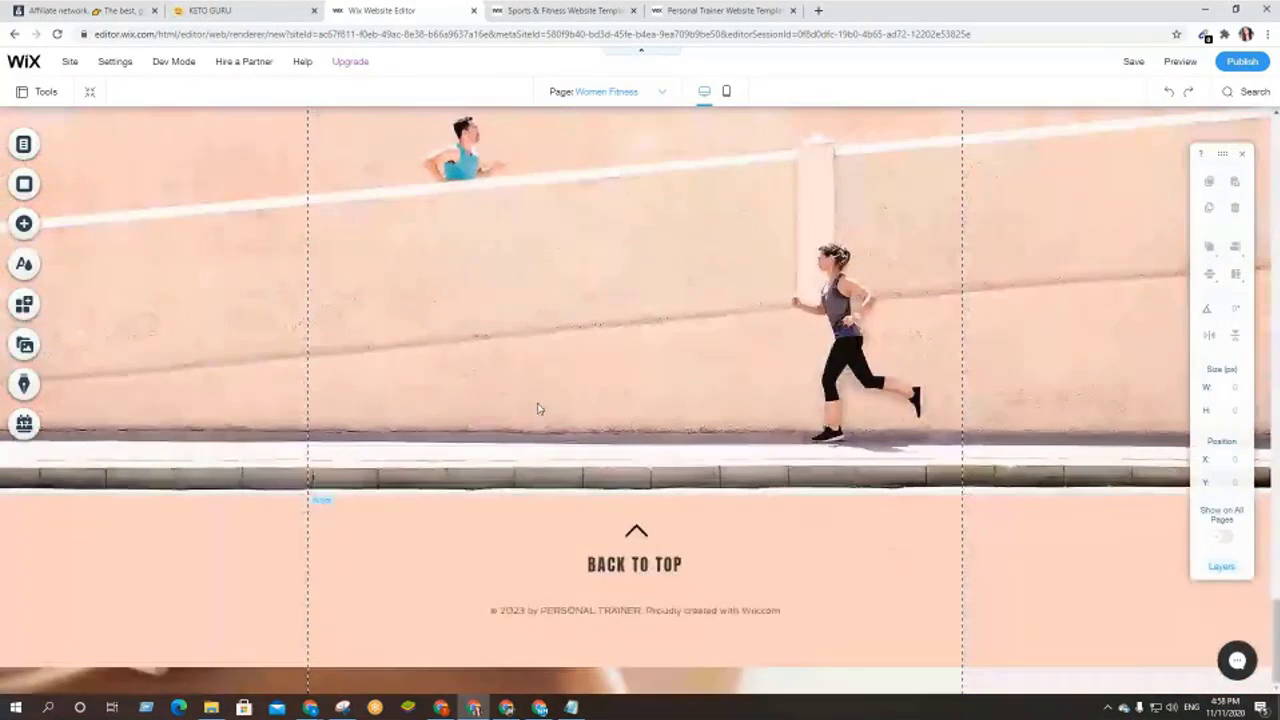
pyautogui.scroll(3, 517, 411)
pyautogui.scroll(4, 574, 447)
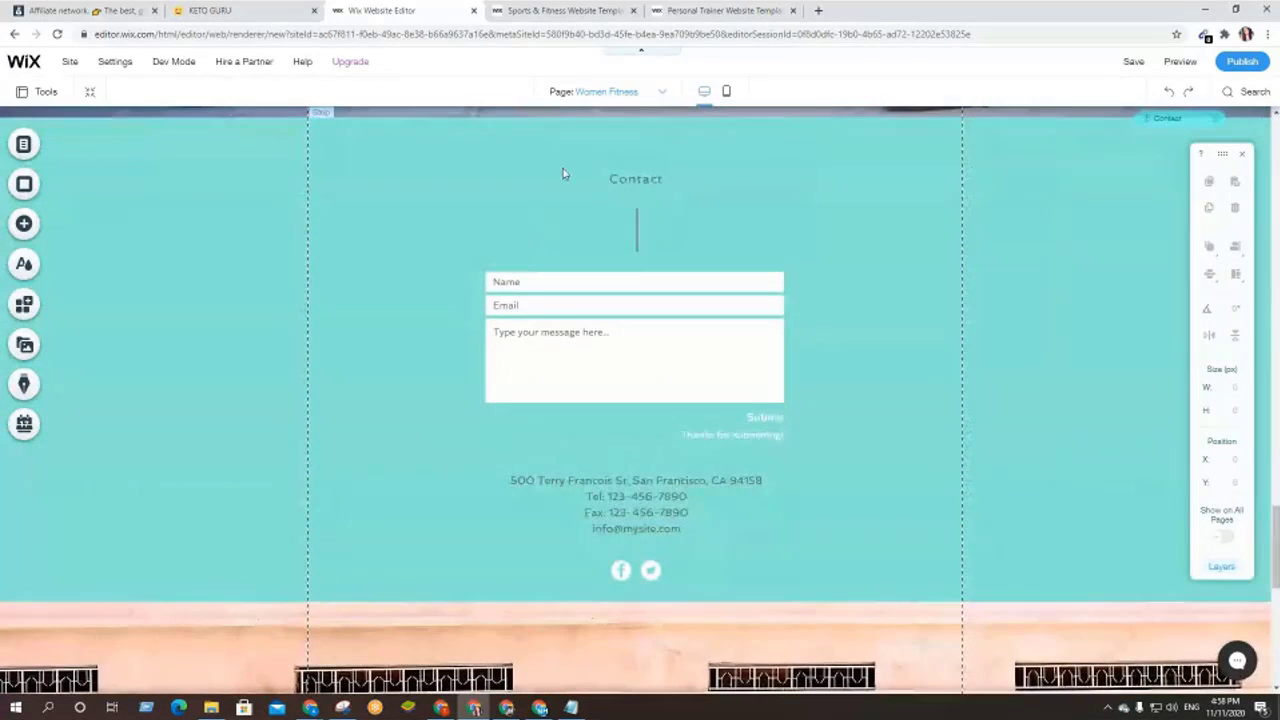
pyautogui.scroll(2, 563, 174)
# - Delete the divider line beneath the Contact heading
pyautogui.click(532, 354)
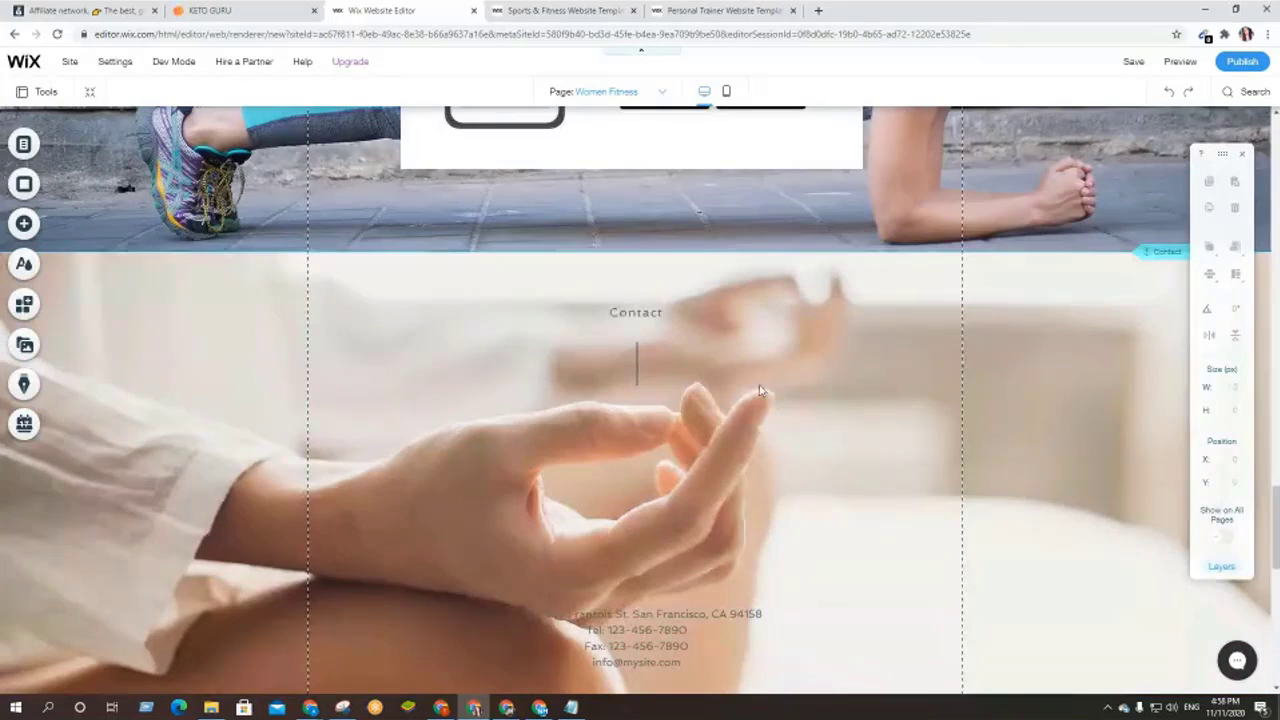
pyautogui.scroll(-3, 760, 390)
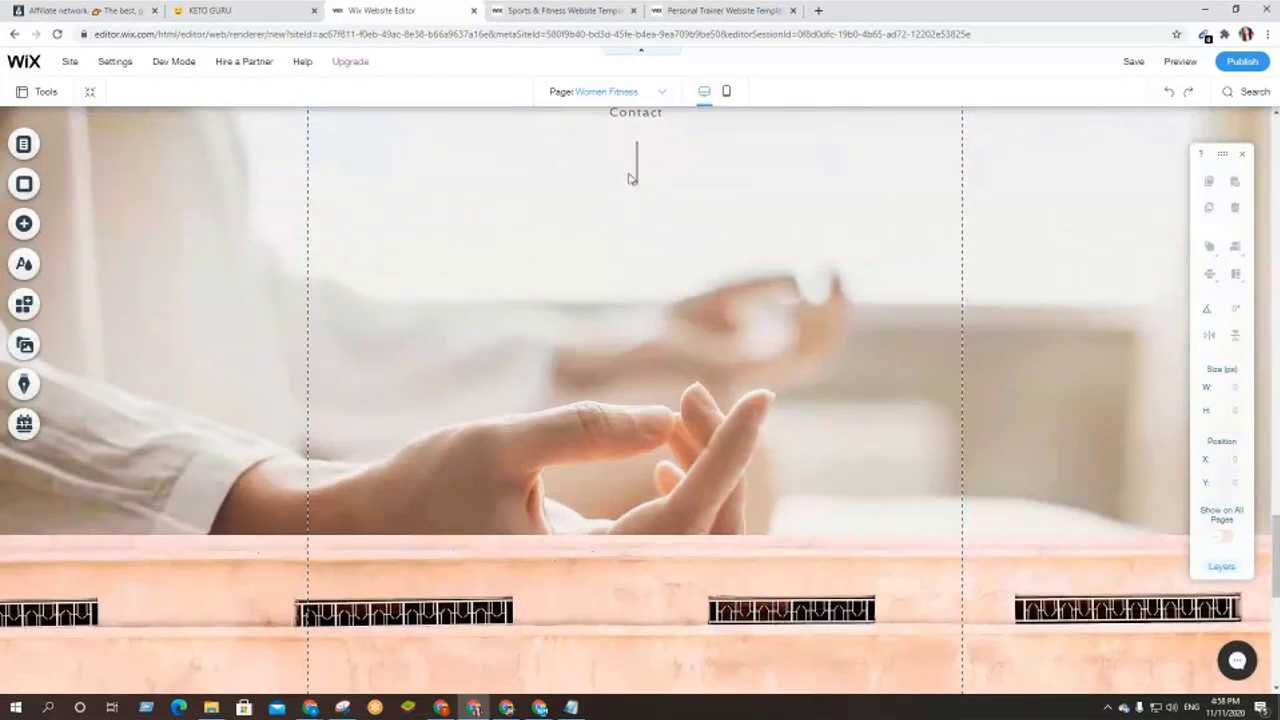
pyautogui.click(638, 174)
pyautogui.scroll(2, 643, 280)
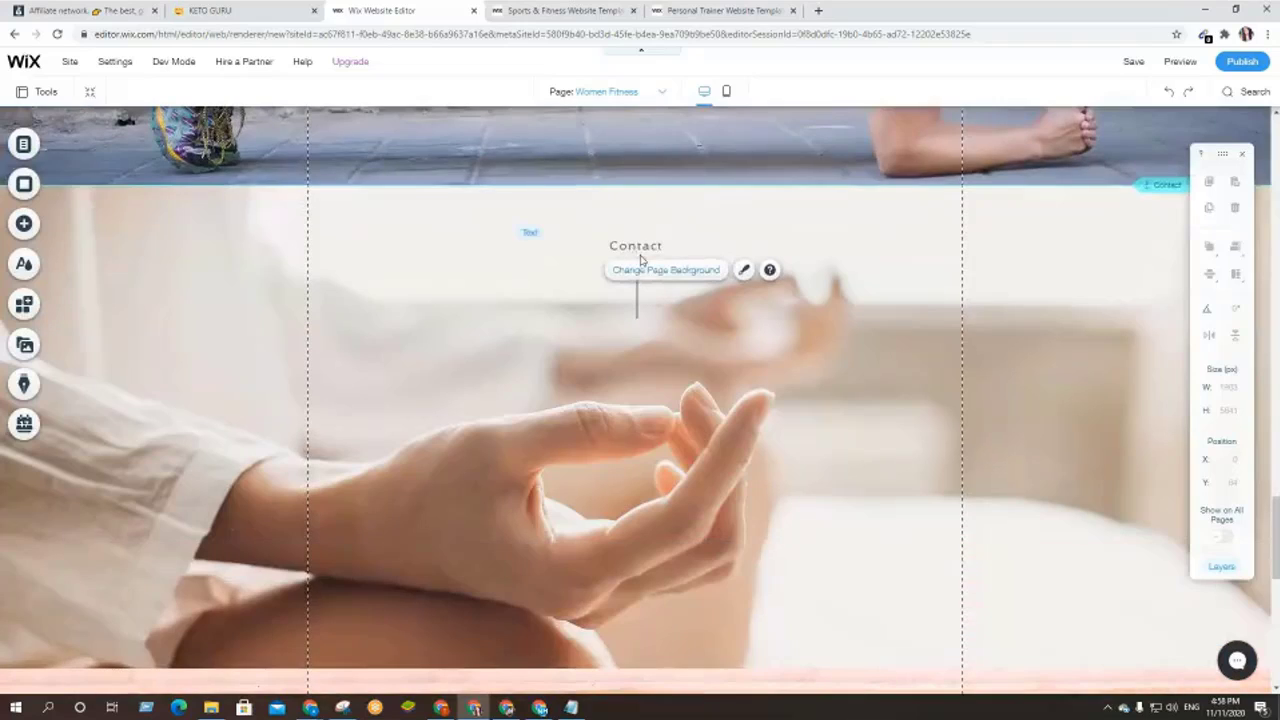
pyautogui.click(638, 248)
pyautogui.click(640, 294)
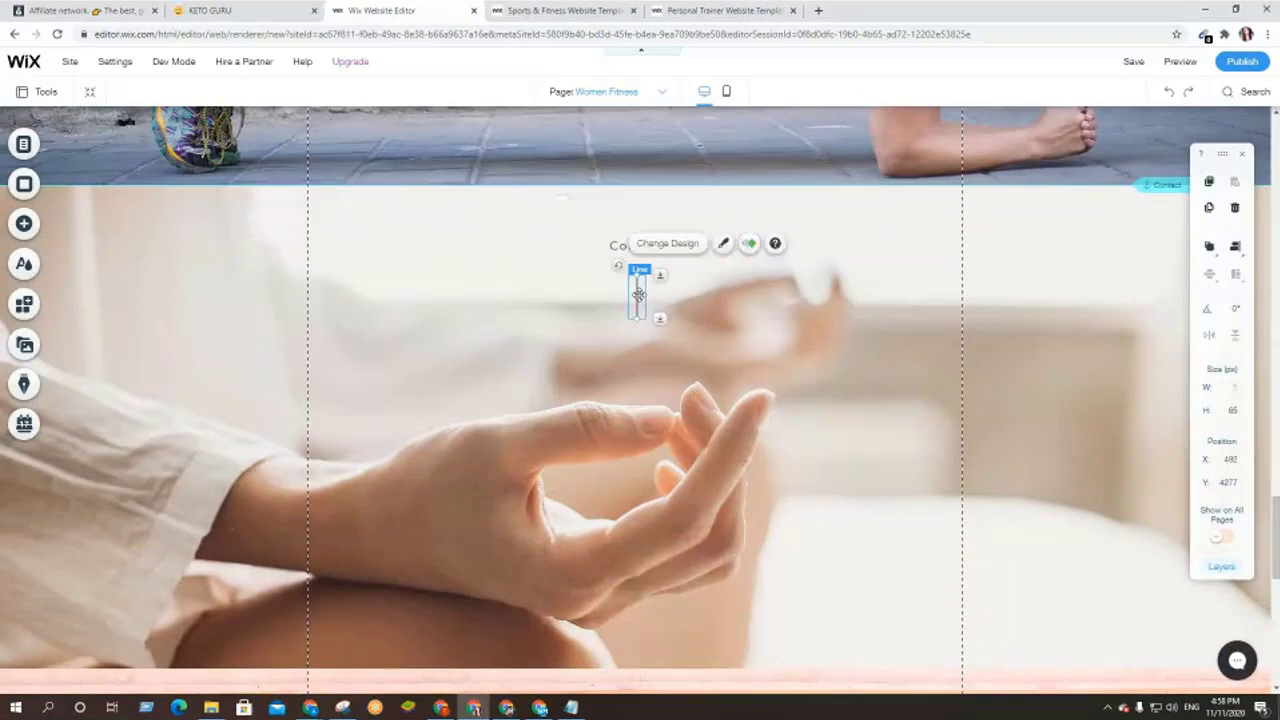
pyautogui.press('Delete')
# - Move the Contact heading up to the top of the Contact strip
pyautogui.click(631, 250)
pyautogui.moveTo(631, 250); pyautogui.dragTo(622, 216)
pyautogui.doubleClick(652, 221)
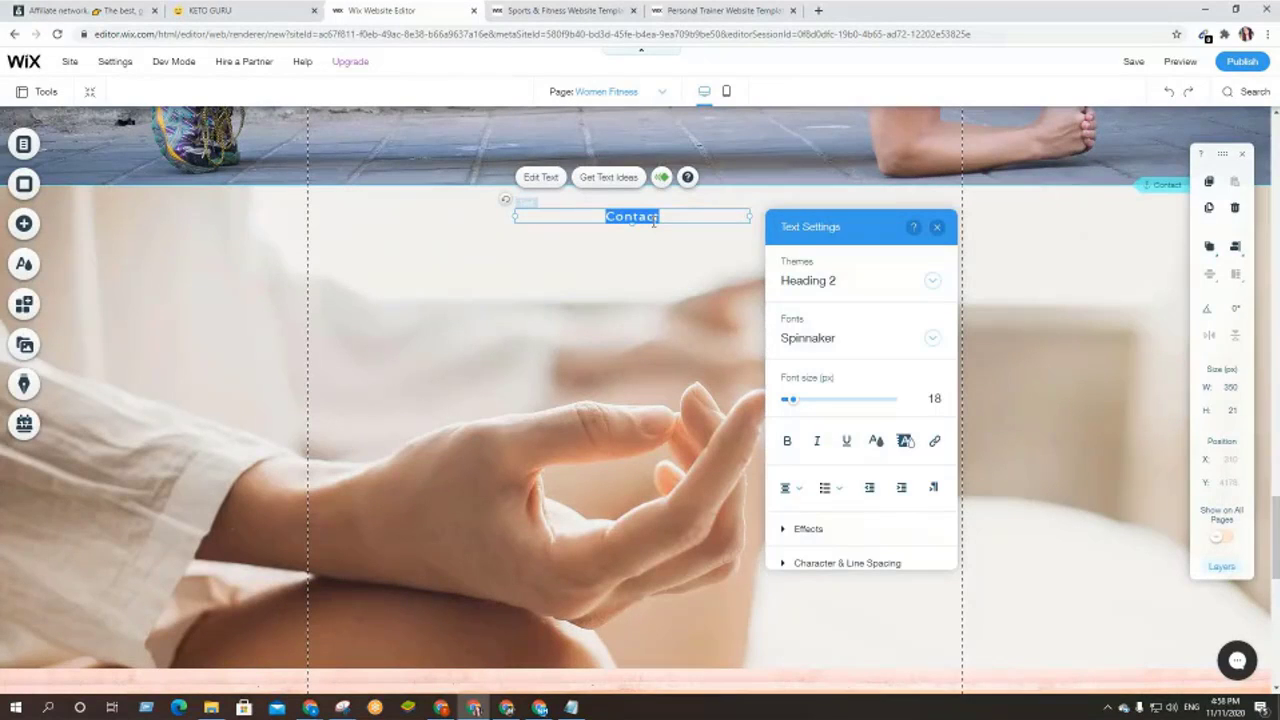
pyautogui.click(543, 347)
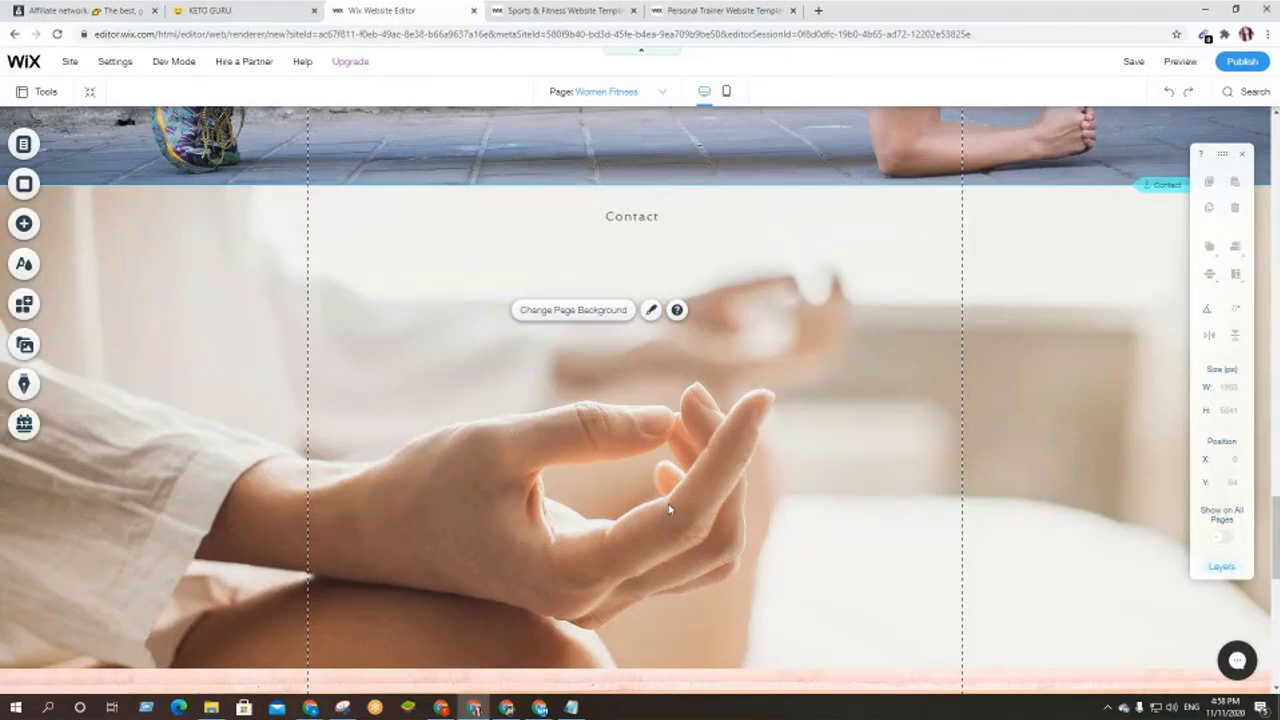
pyautogui.scroll(-1, 669, 510)
pyautogui.scroll(2, 468, 426)
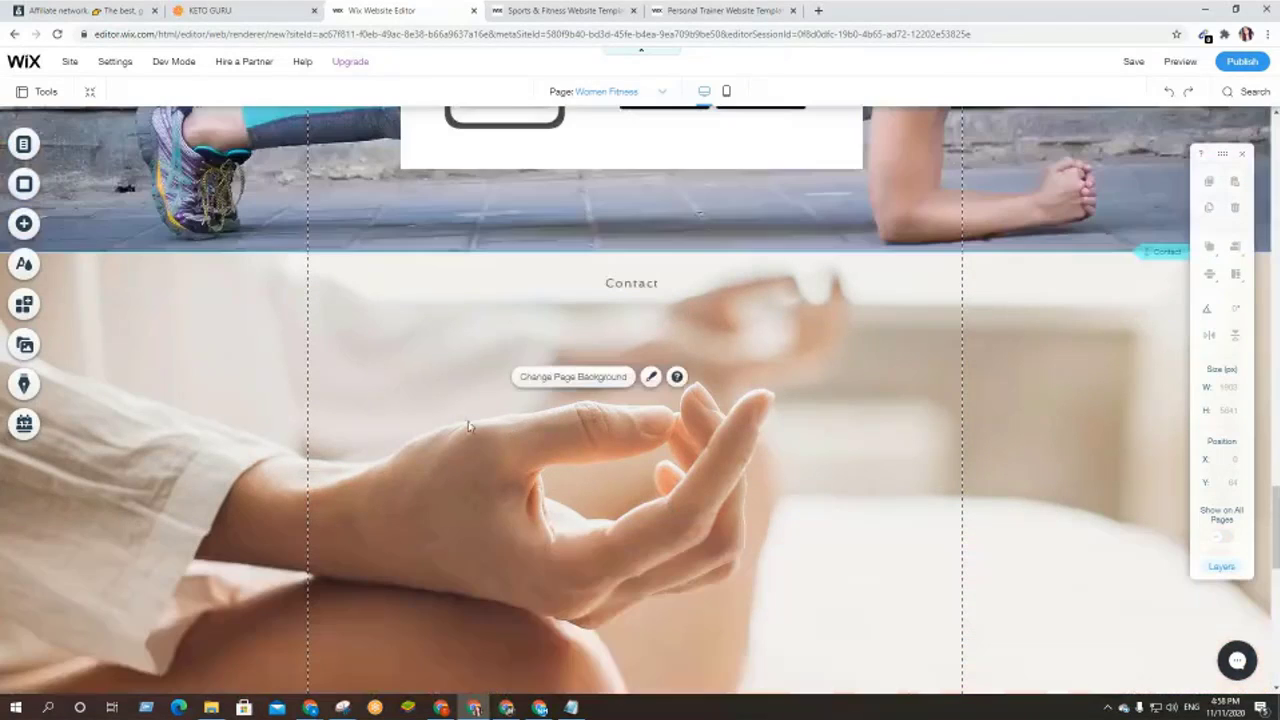
# - Set the page background to the tennis player image and scroll through the page to review it
pyautogui.click(572, 377)
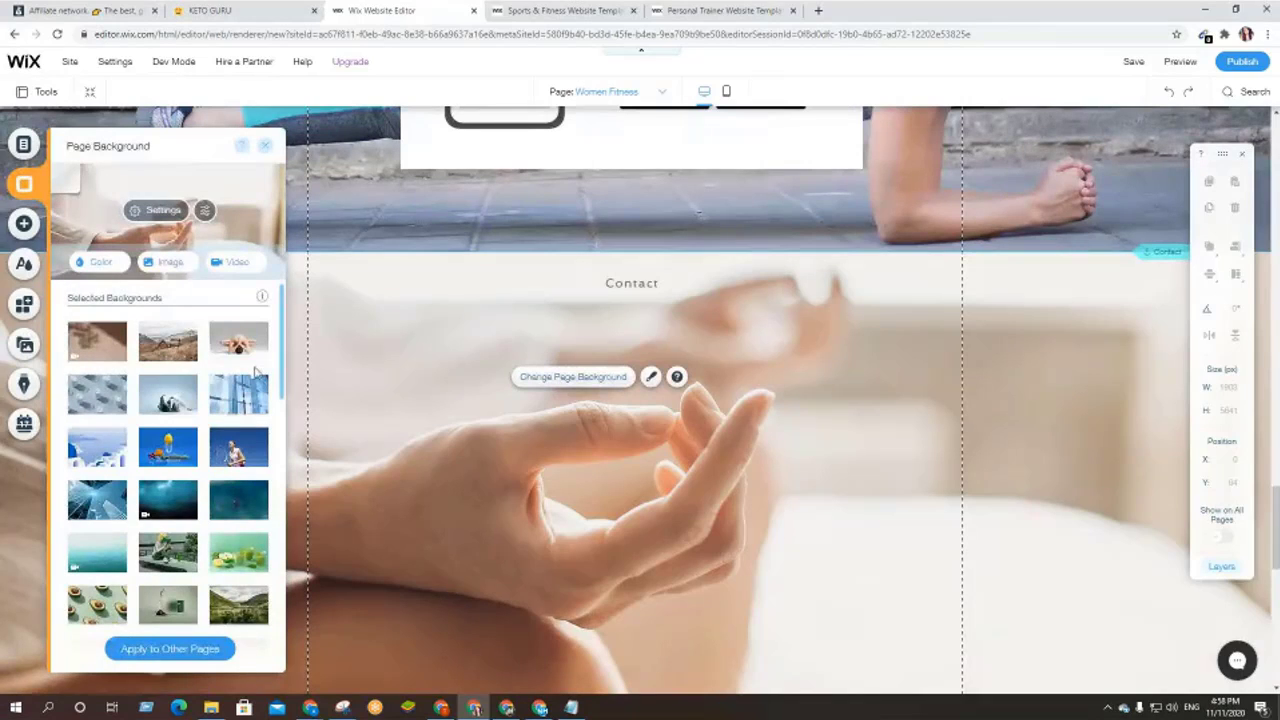
pyautogui.click(237, 458)
pyautogui.scroll(-3, 661, 451)
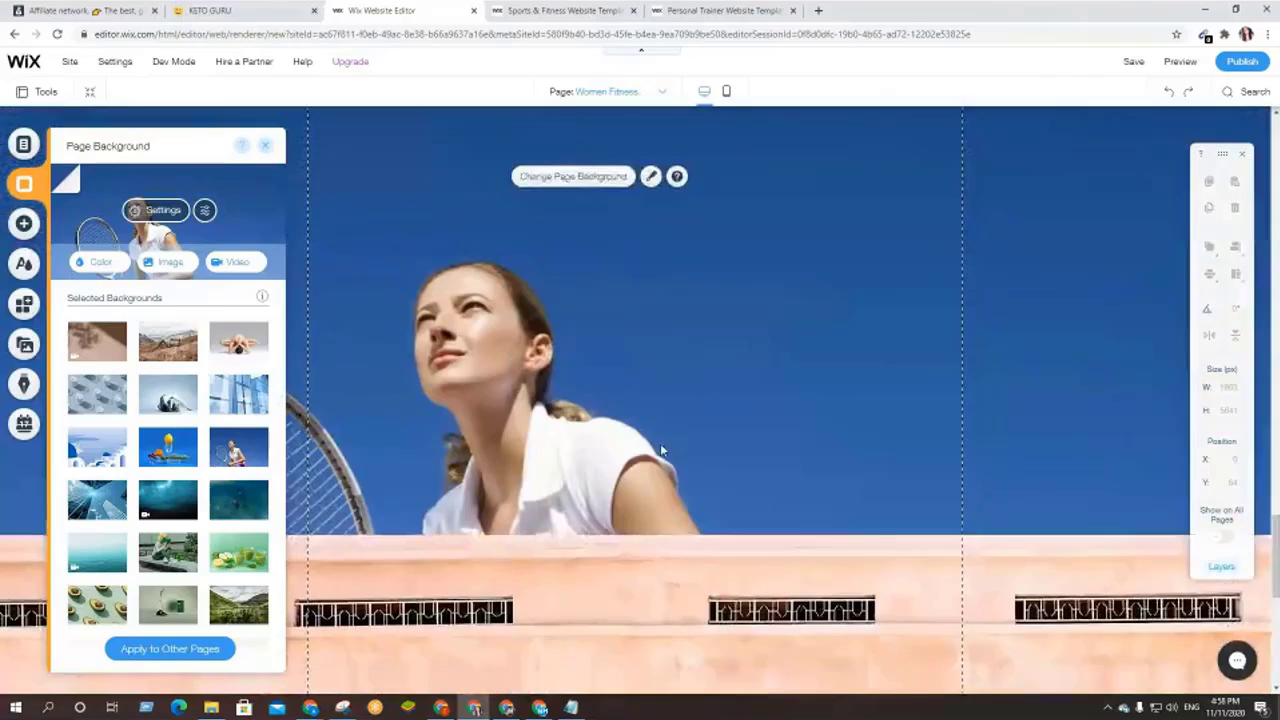
pyautogui.scroll(-6, 661, 451)
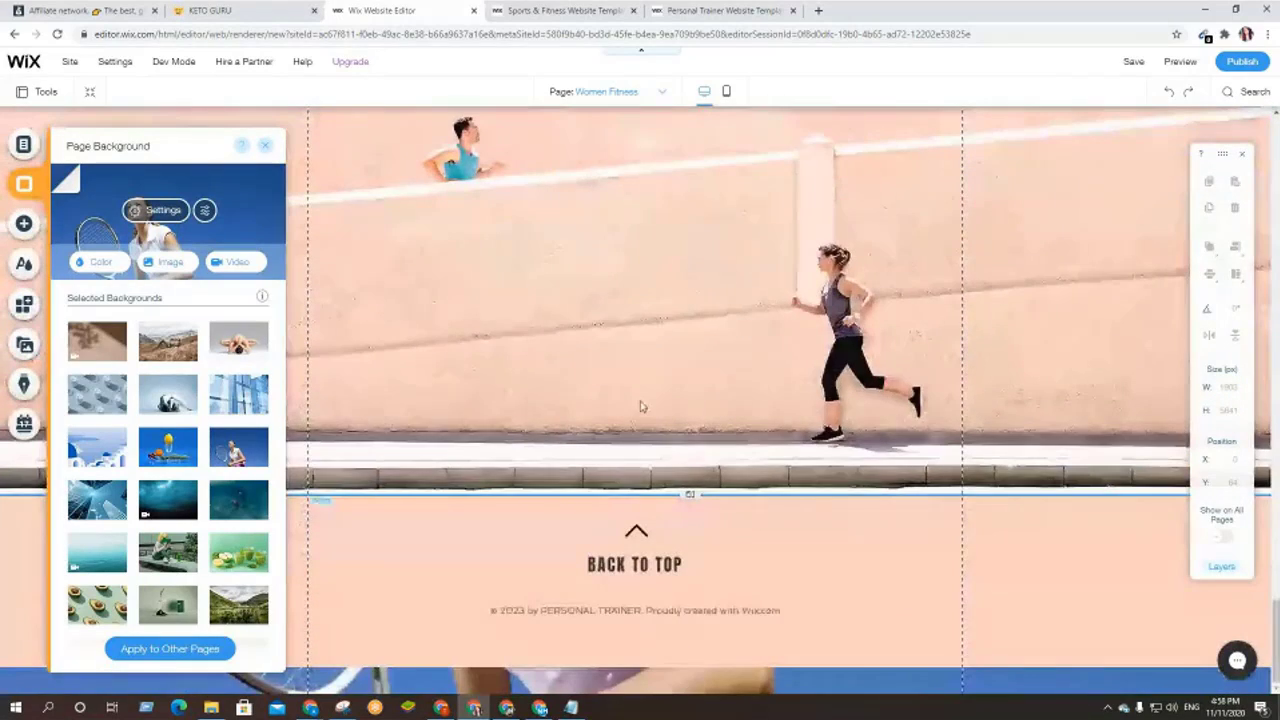
pyautogui.scroll(10, 641, 406)
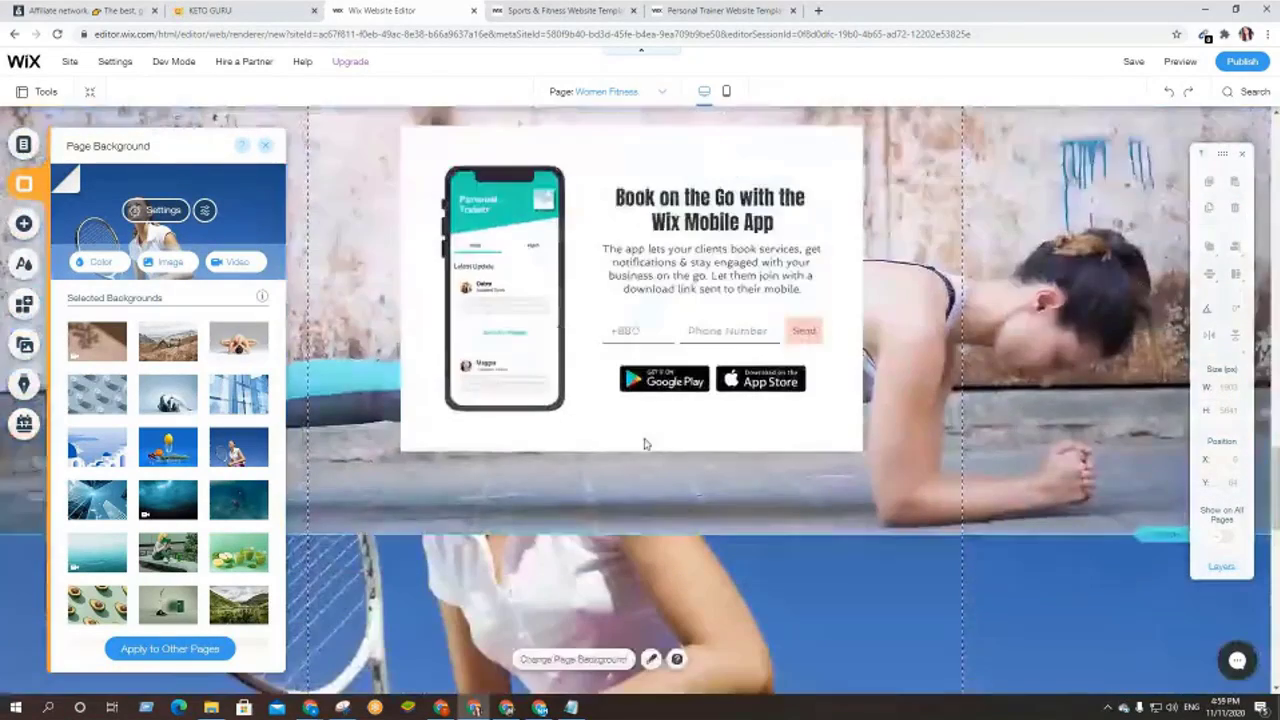
pyautogui.scroll(4, 645, 444)
pyautogui.scroll(-2, 645, 444)
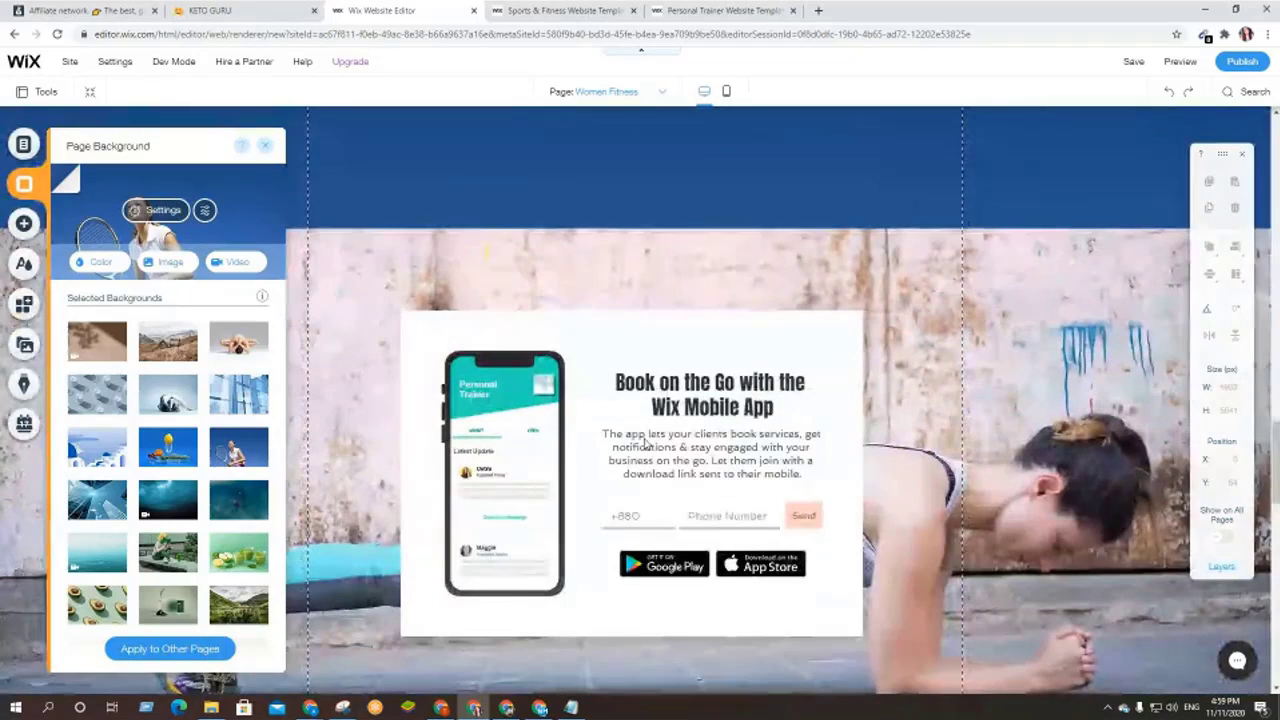
pyautogui.scroll(8, 645, 444)
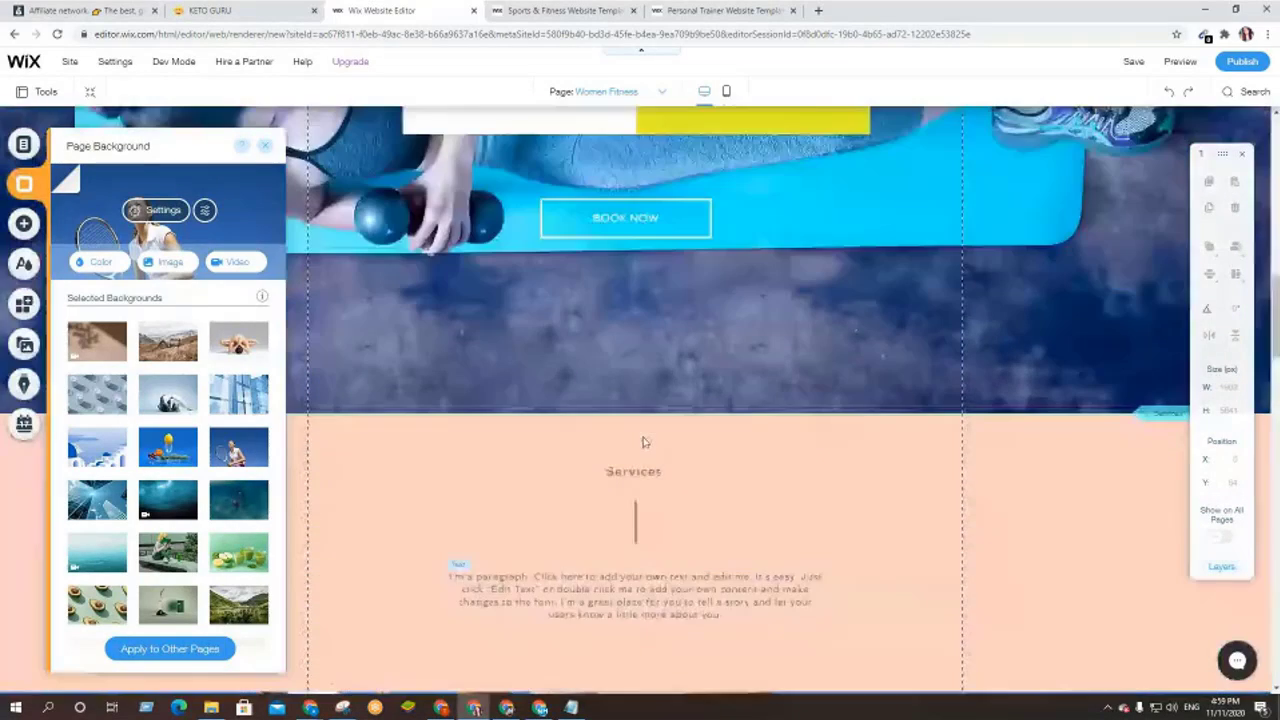
pyautogui.scroll(-8, 643, 442)
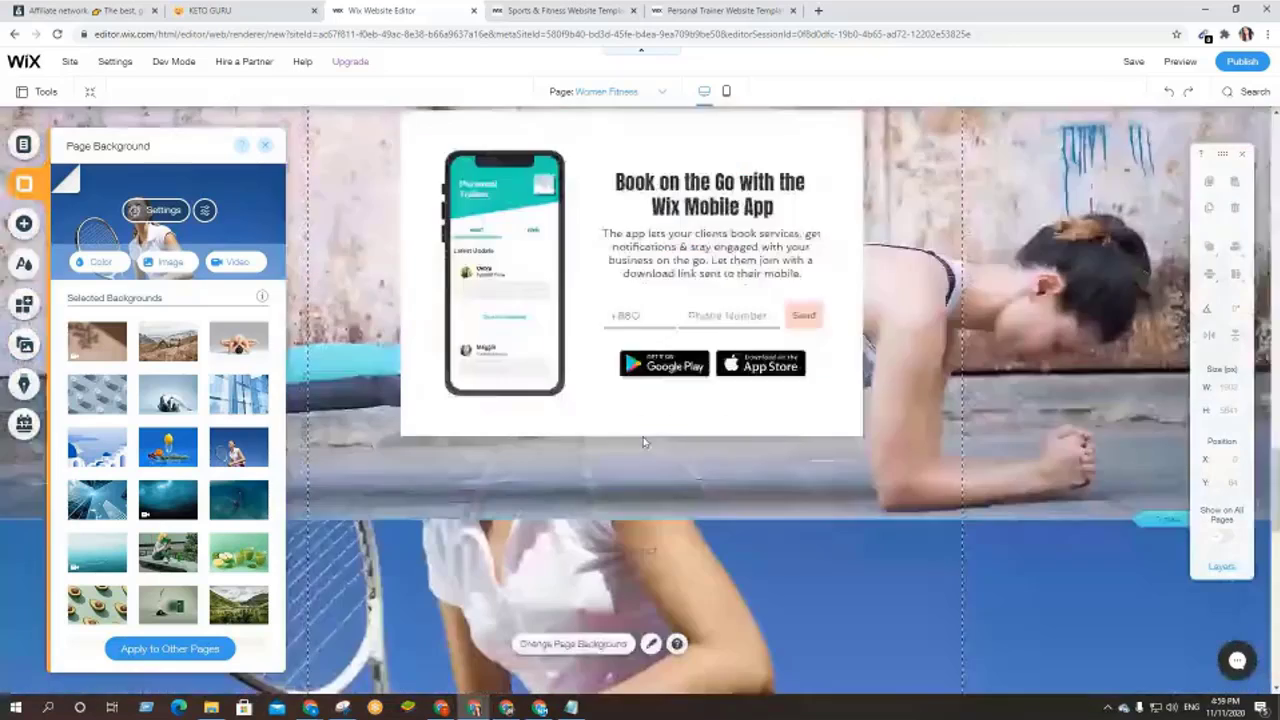
pyautogui.scroll(-8, 645, 444)
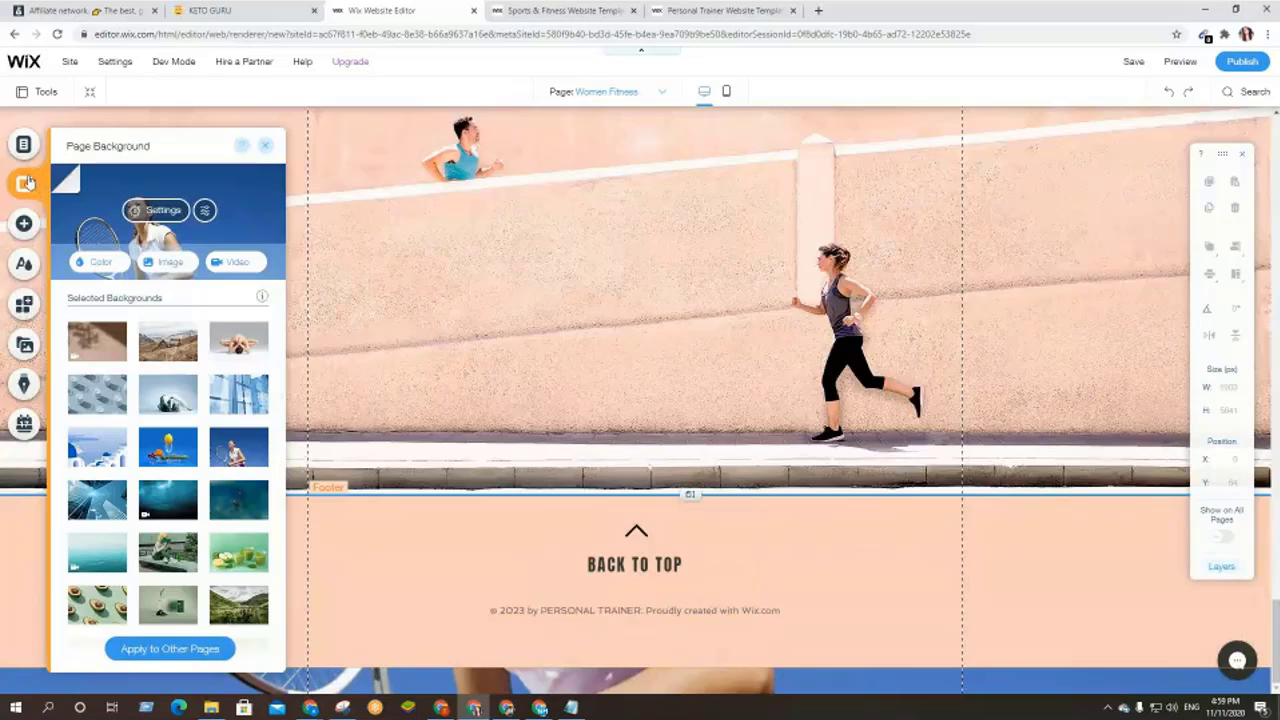
# - Change the footer copyright year from 15 to 20
pyautogui.click(466, 355)
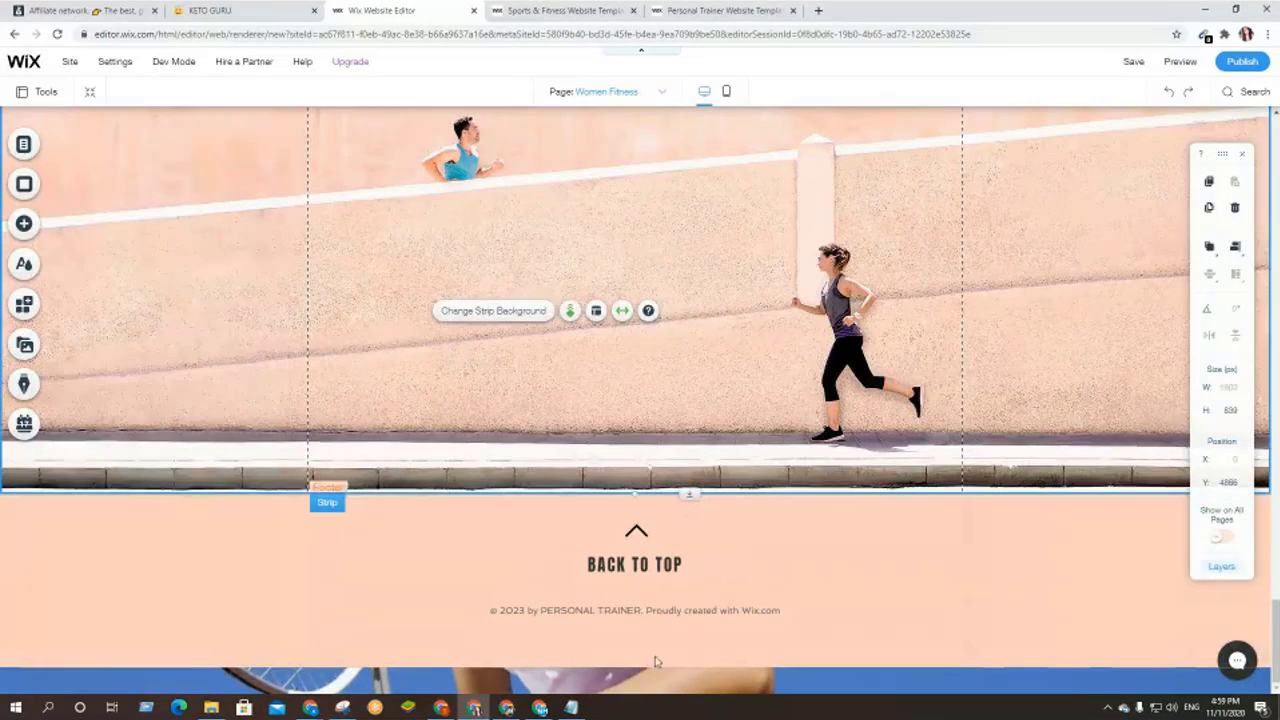
pyautogui.doubleClick(549, 612)
pyautogui.click(523, 614)
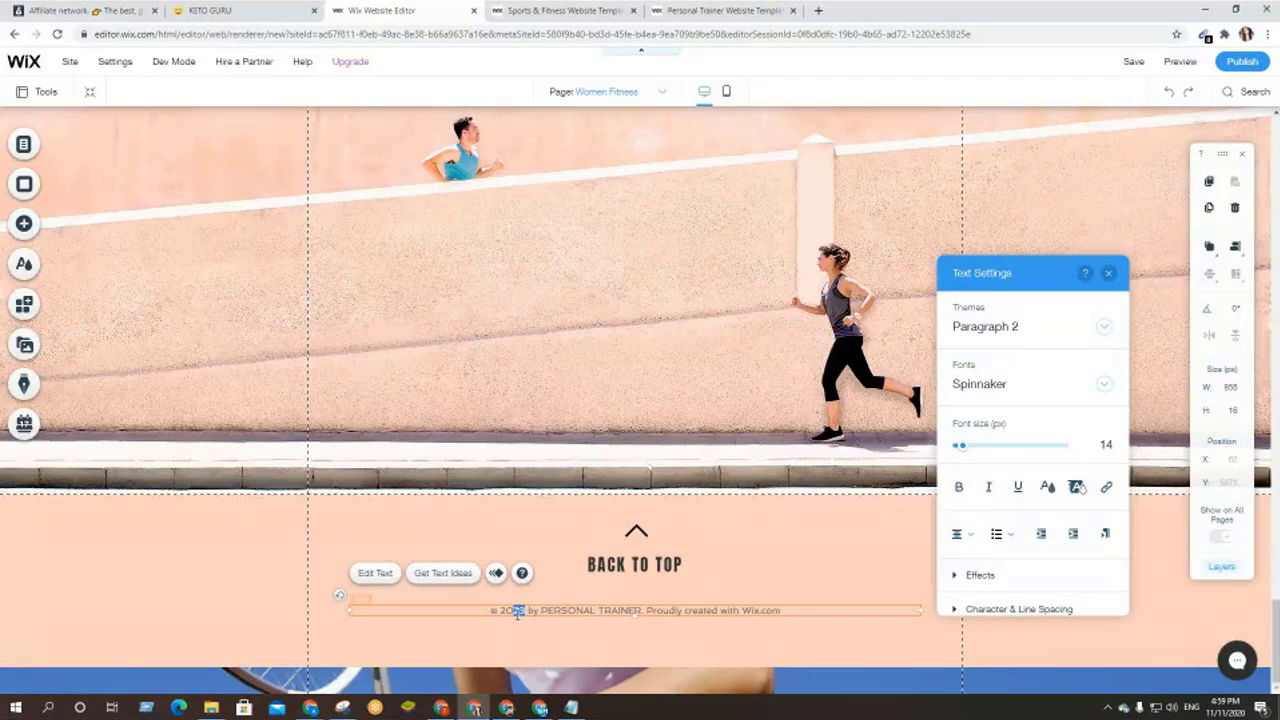
pyautogui.write('20')
pyautogui.click(580, 630)
# - Delete all footer copyright text after © 2020
pyautogui.click(760, 610)
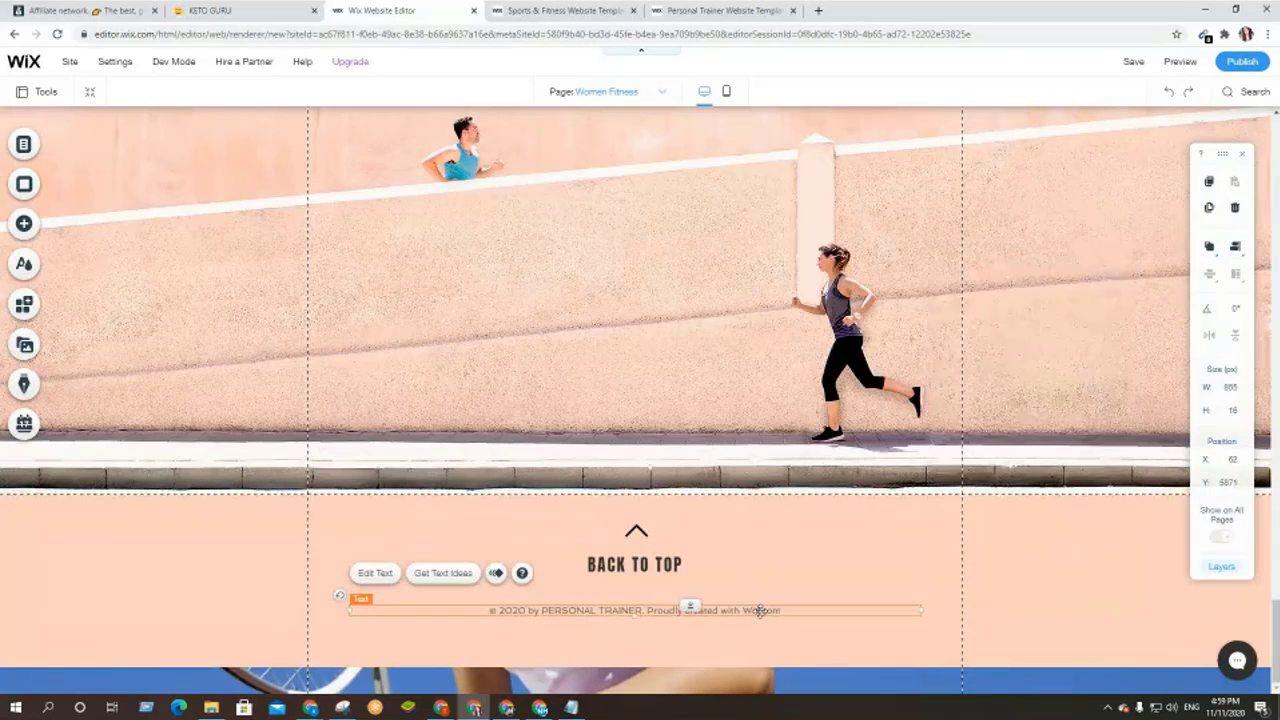
pyautogui.doubleClick(760, 610)
pyautogui.moveTo(782, 610); pyautogui.dragTo(539, 611)
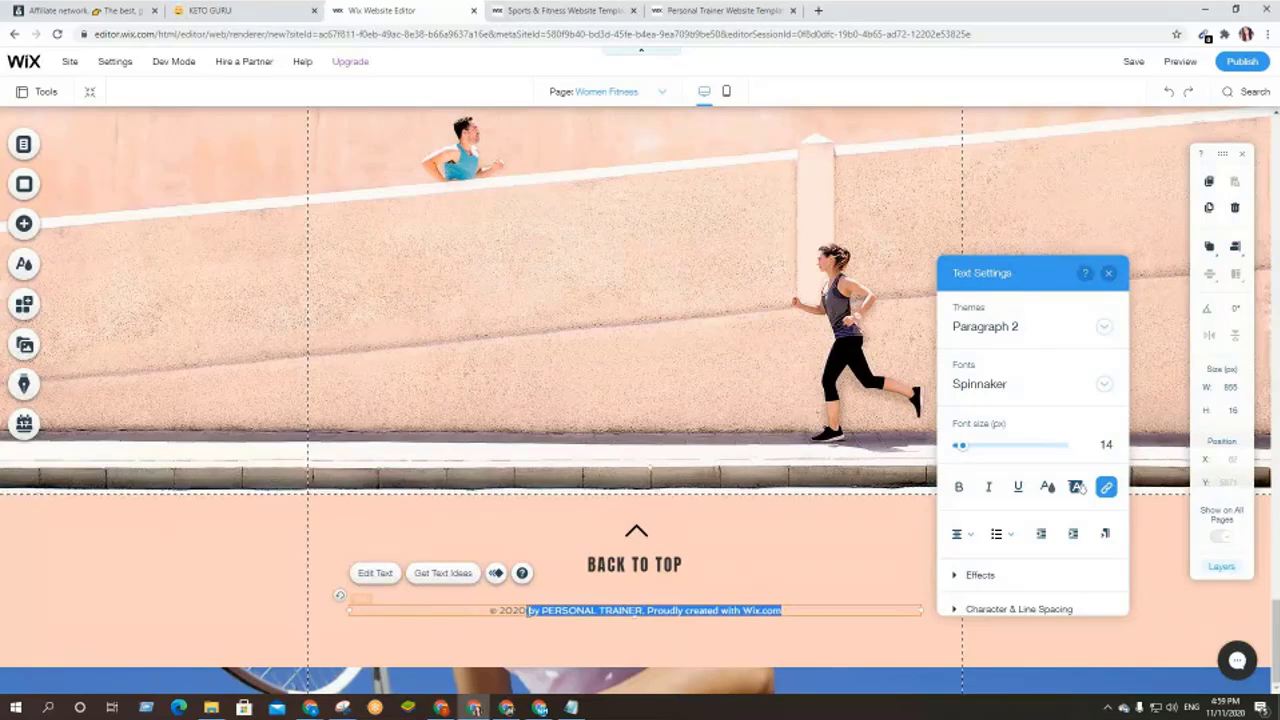
pyautogui.press('BackSpace')
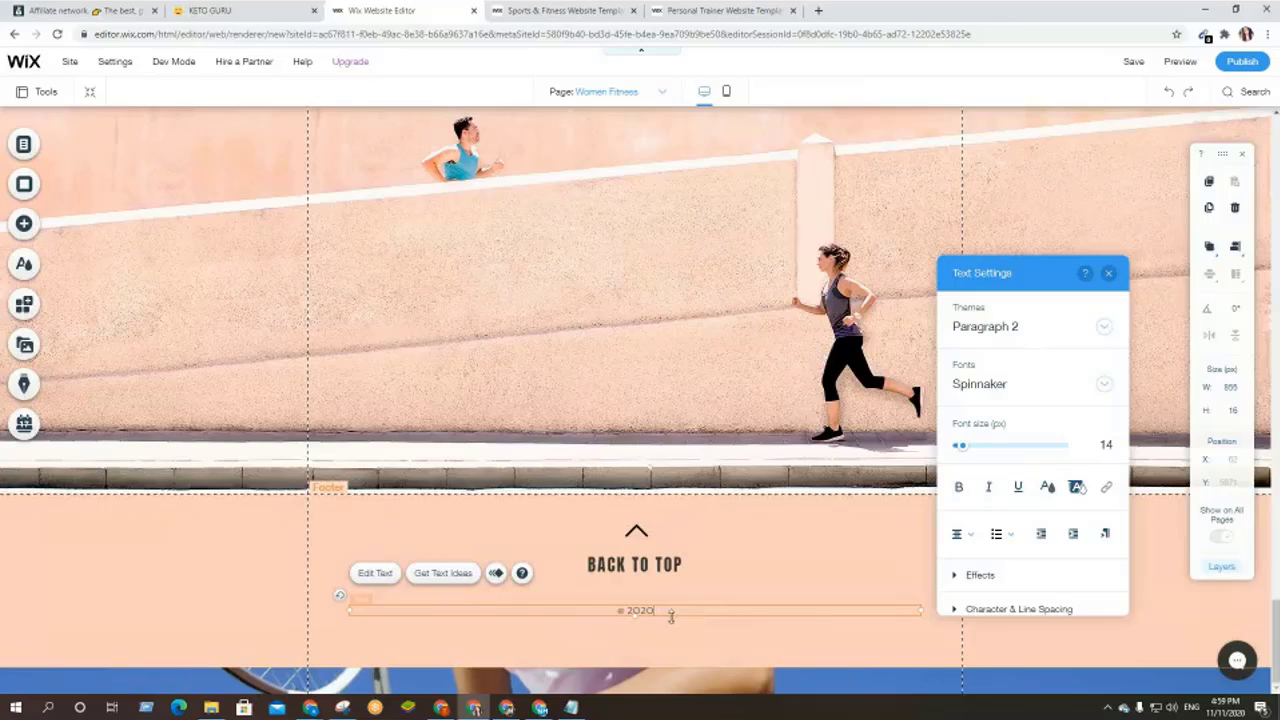
pyautogui.click(743, 558)
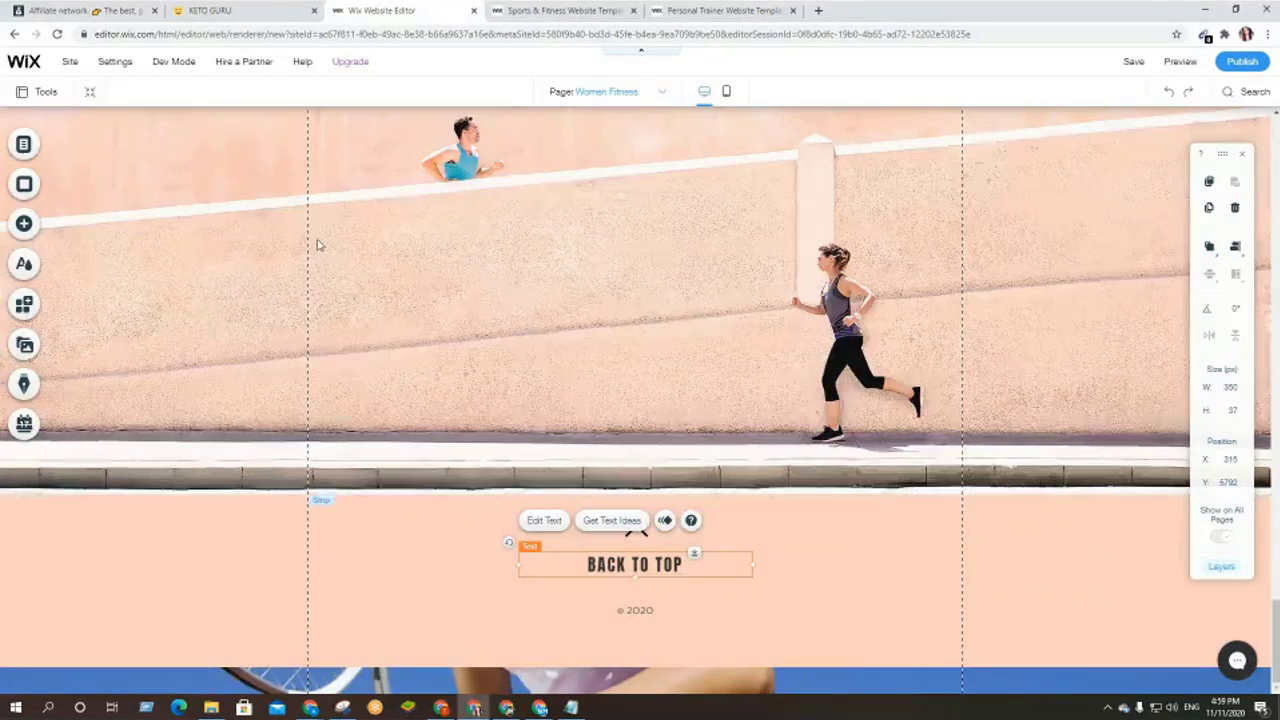
pyautogui.scroll(-5, 317, 243)
pyautogui.scroll(13, 317, 243)
pyautogui.scroll(-4, 894, 380)
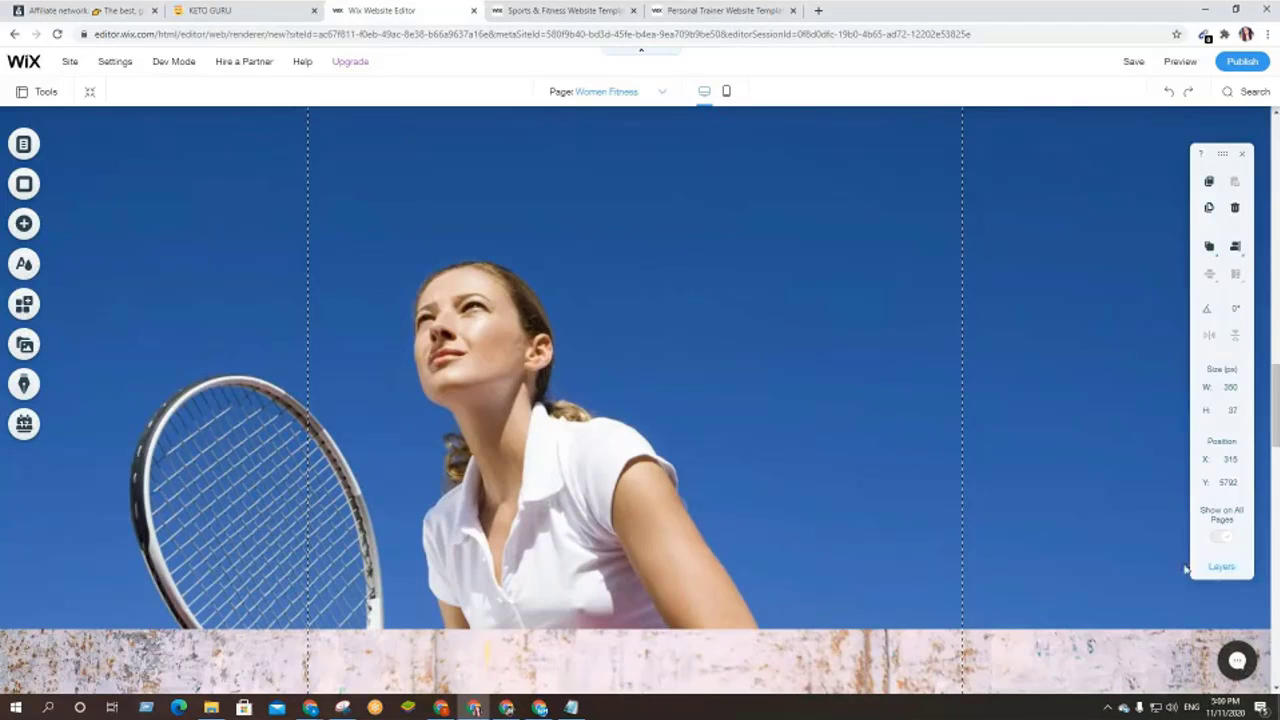
pyautogui.click(24, 145)
pyautogui.click(24, 183)
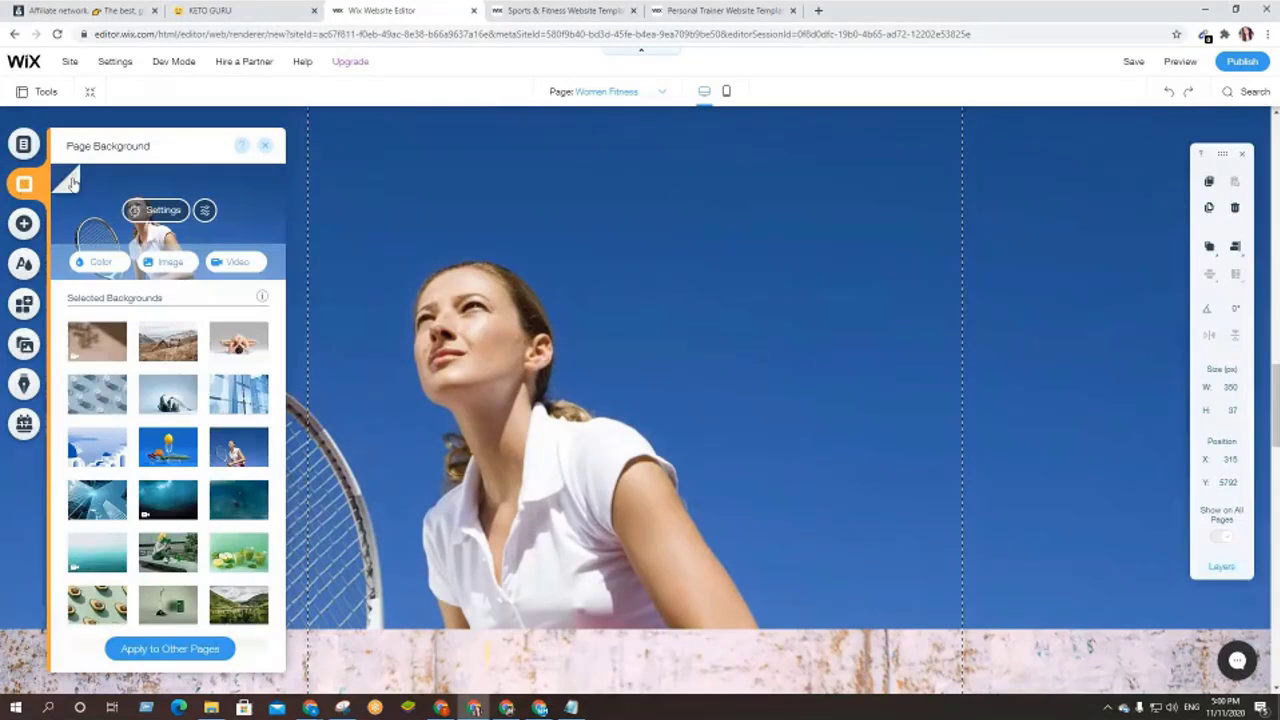
pyautogui.click(24, 224)
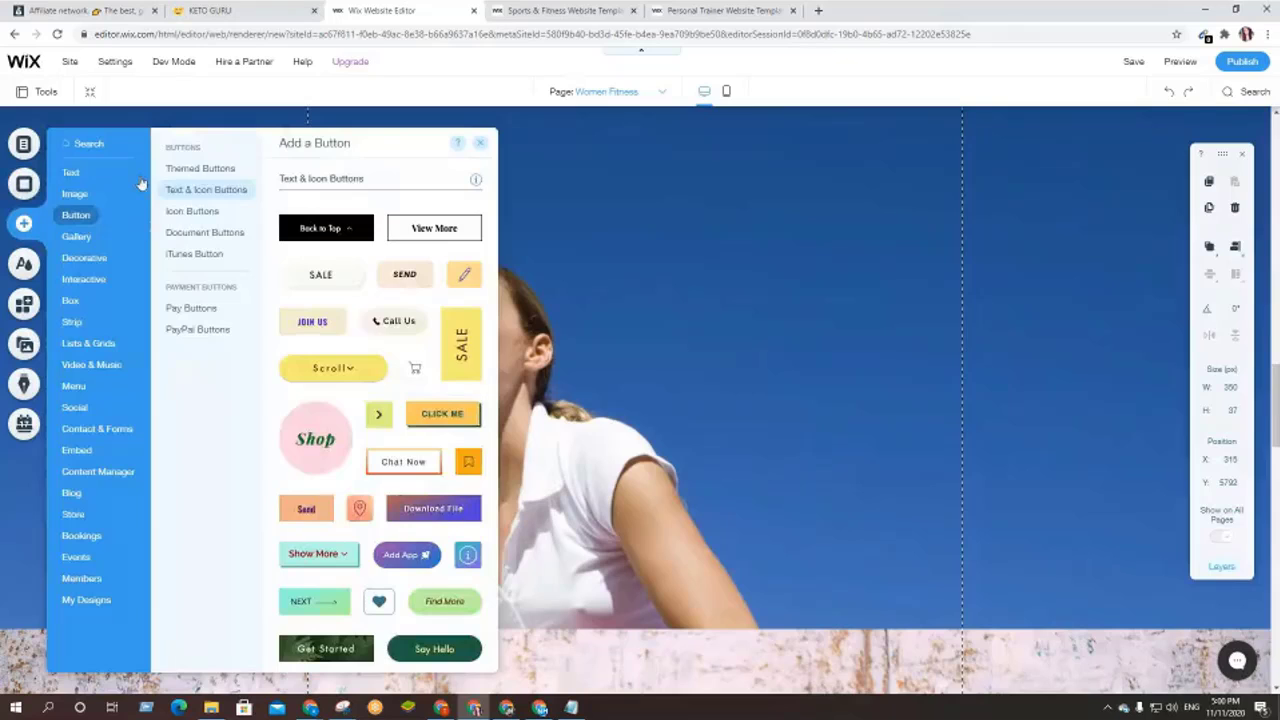
pyautogui.moveTo(98, 242)
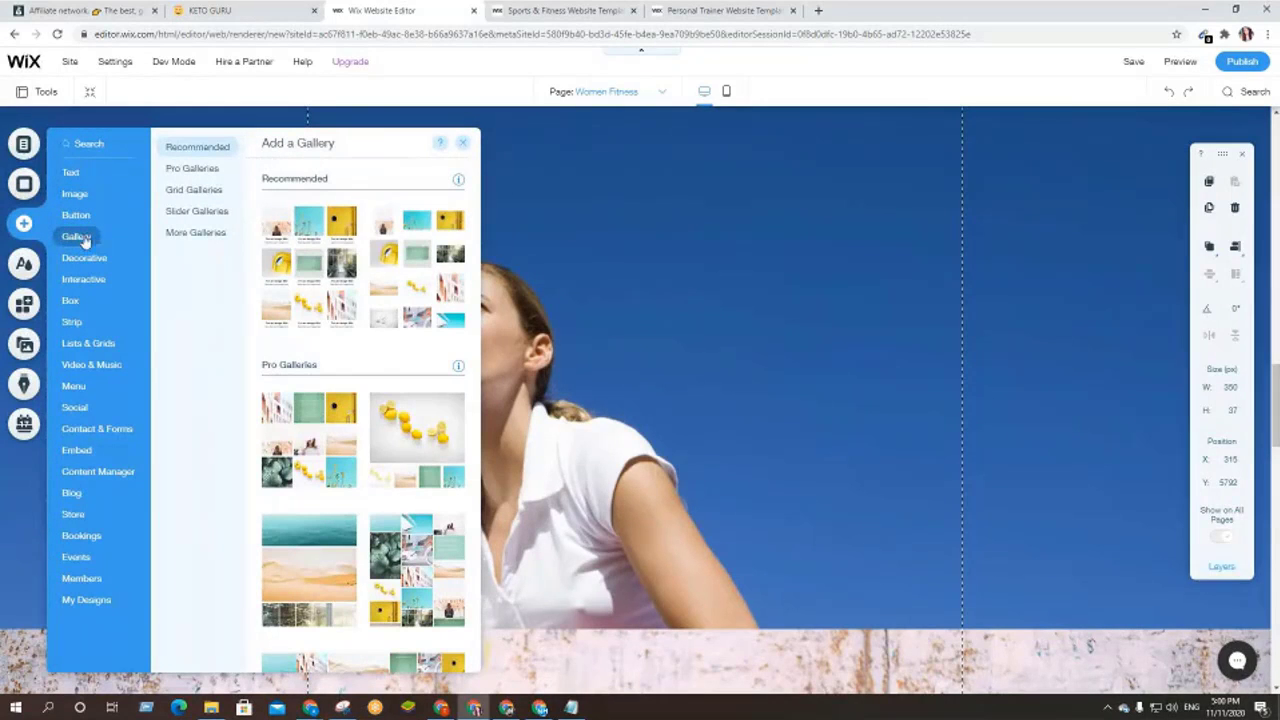
pyautogui.moveTo(71, 177)
pyautogui.moveTo(89, 312)
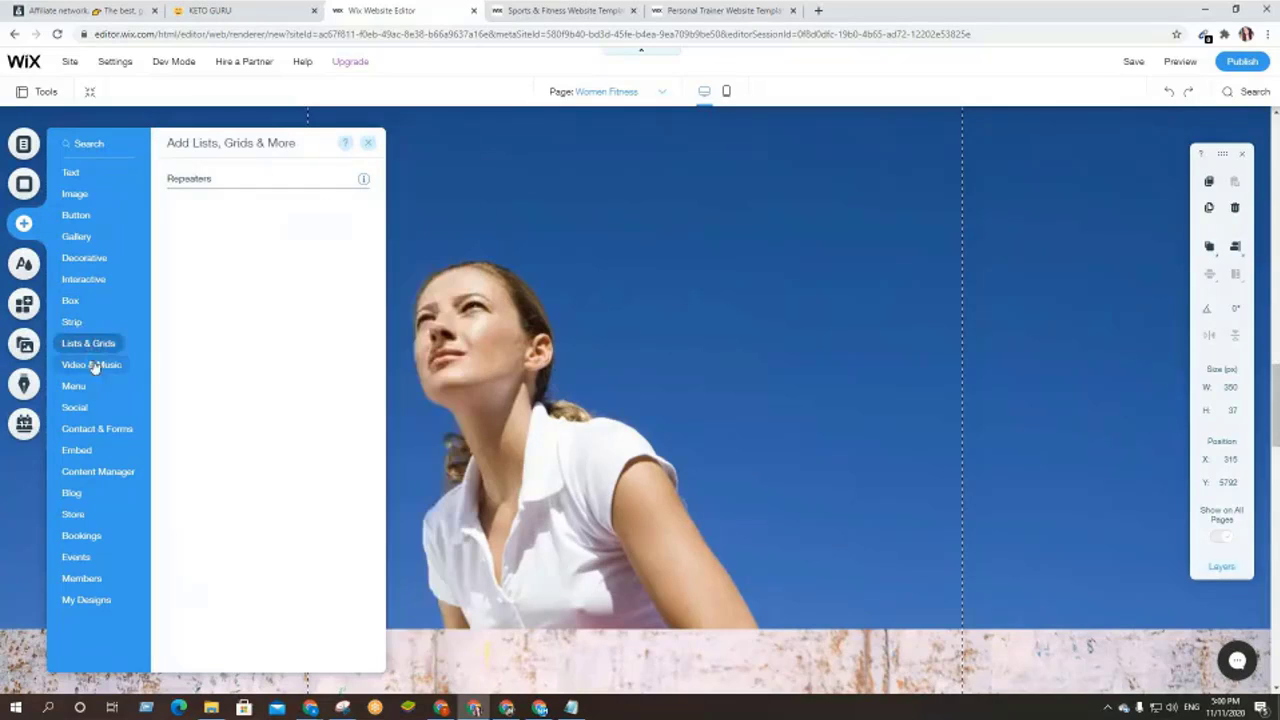
pyautogui.moveTo(87, 392)
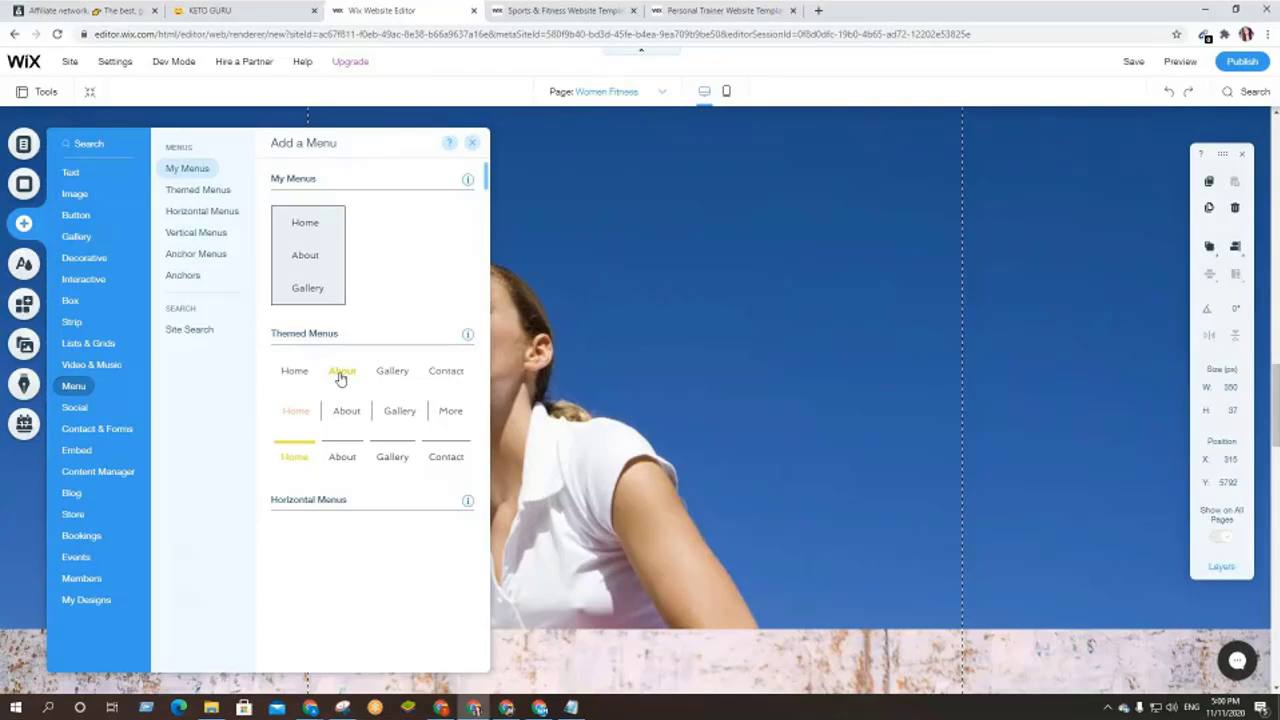
pyautogui.moveTo(88, 435)
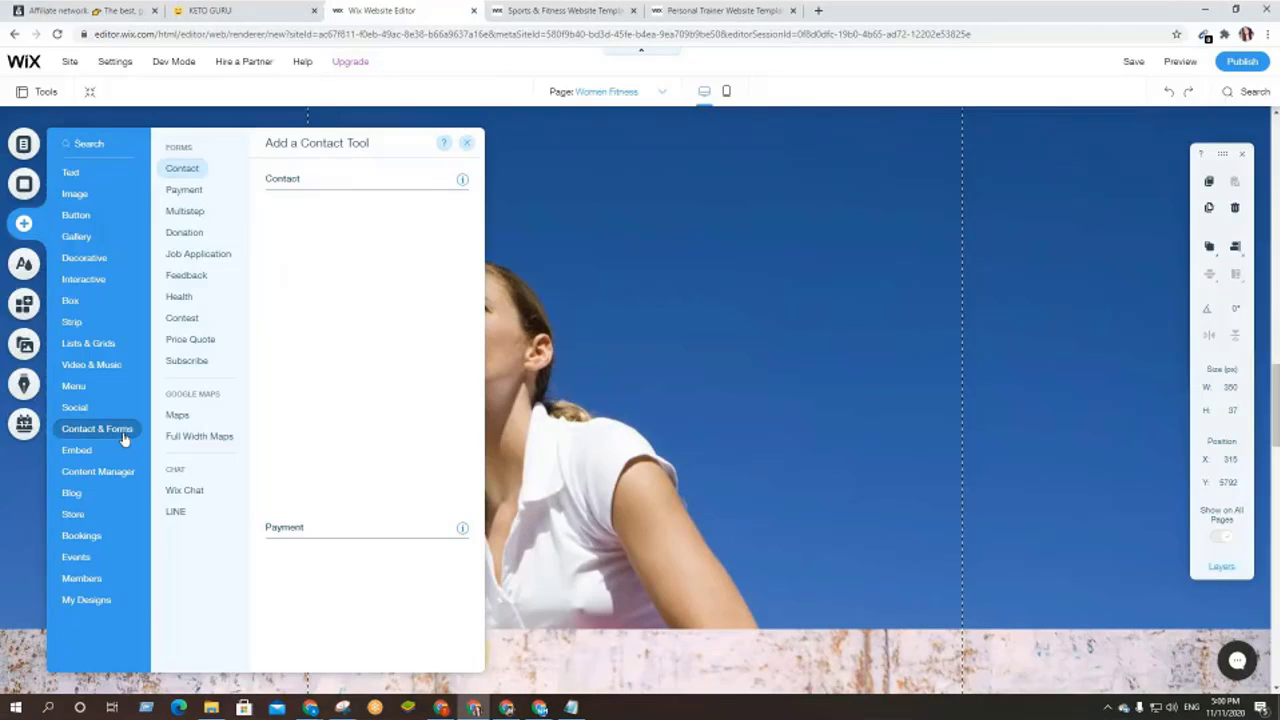
pyautogui.click(100, 455)
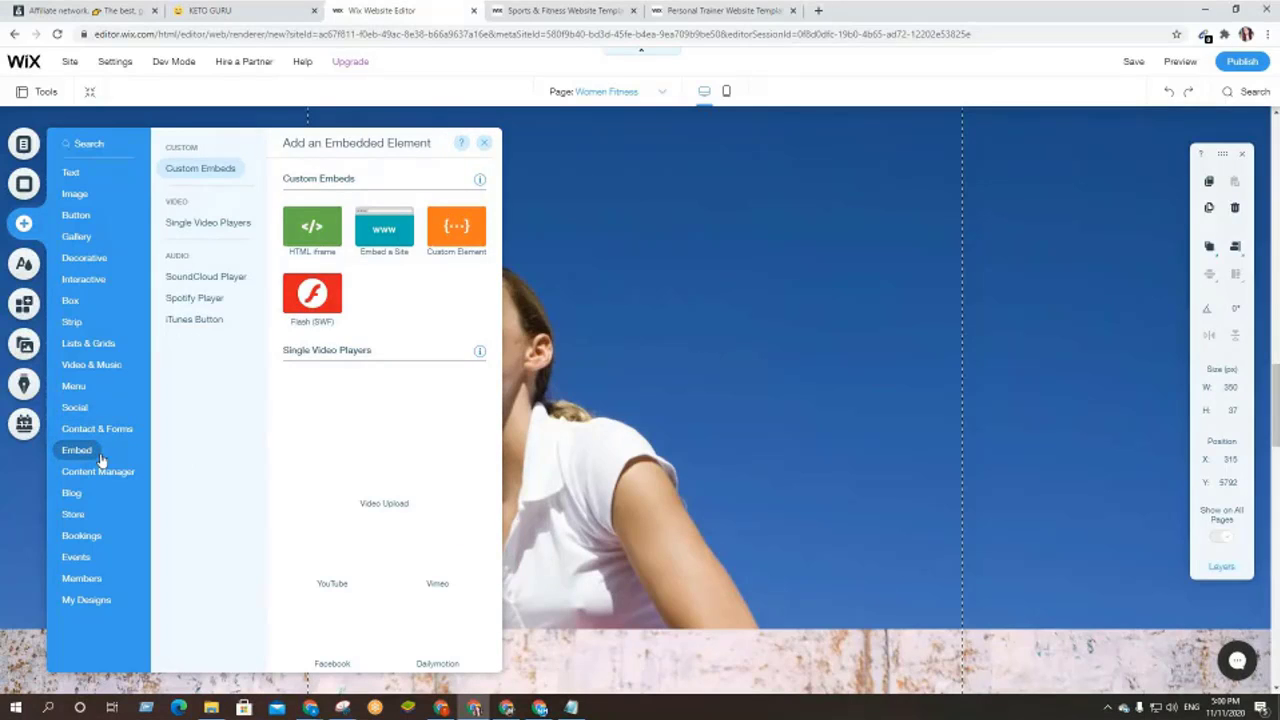
pyautogui.click(88, 472)
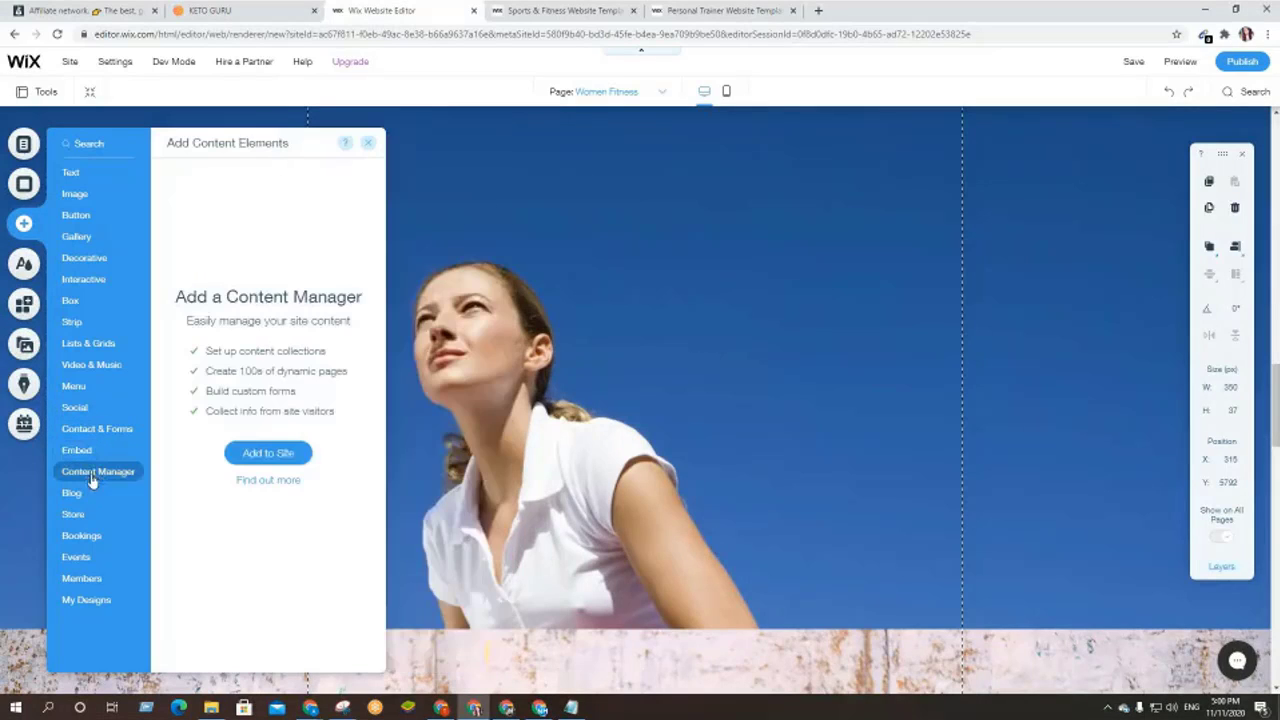
pyautogui.click(78, 558)
pyautogui.click(70, 194)
pyautogui.click(70, 173)
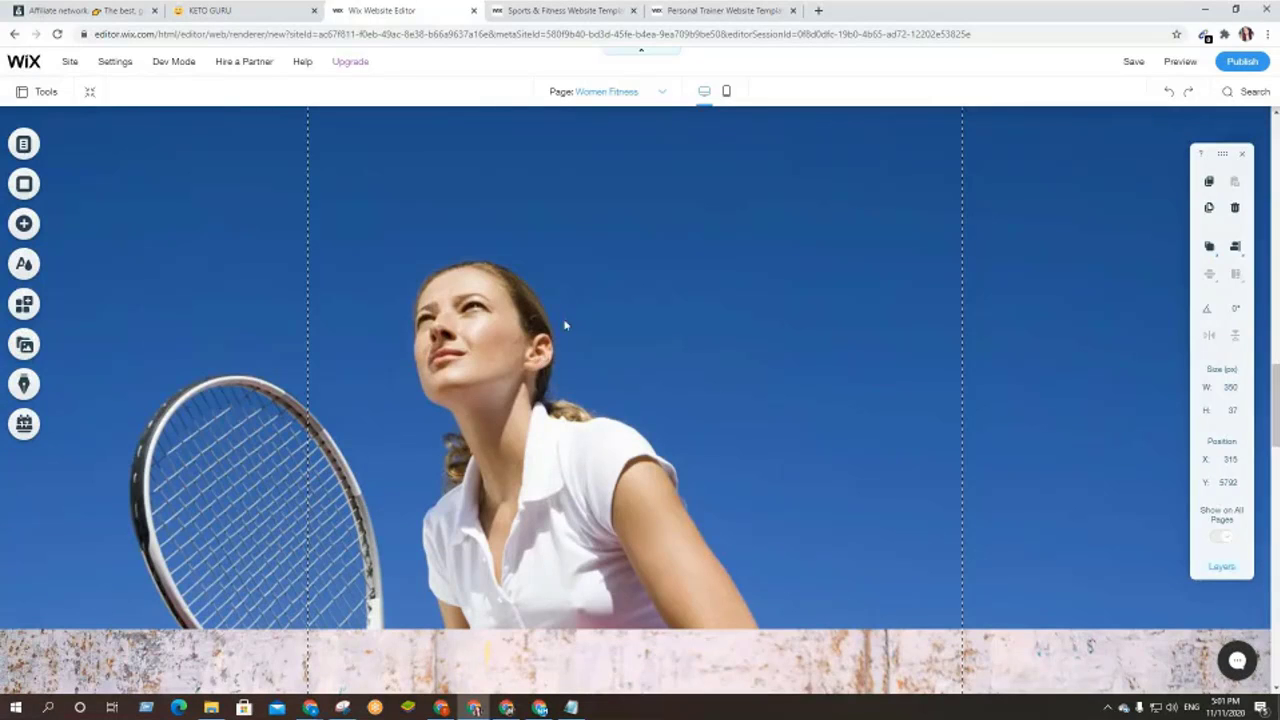
# - Swap the tennis-player page background for the resting-hand image from Selected Backgrounds
pyautogui.scroll(20, 560, 331)
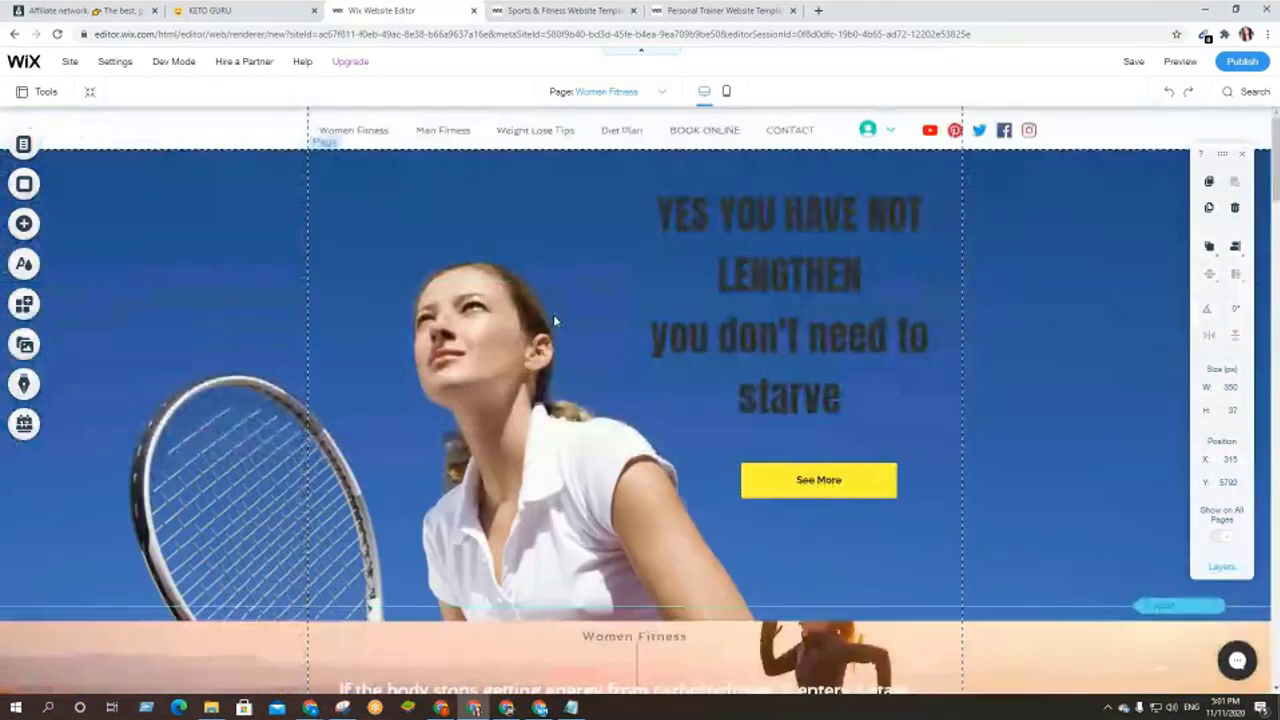
pyautogui.click(770, 272)
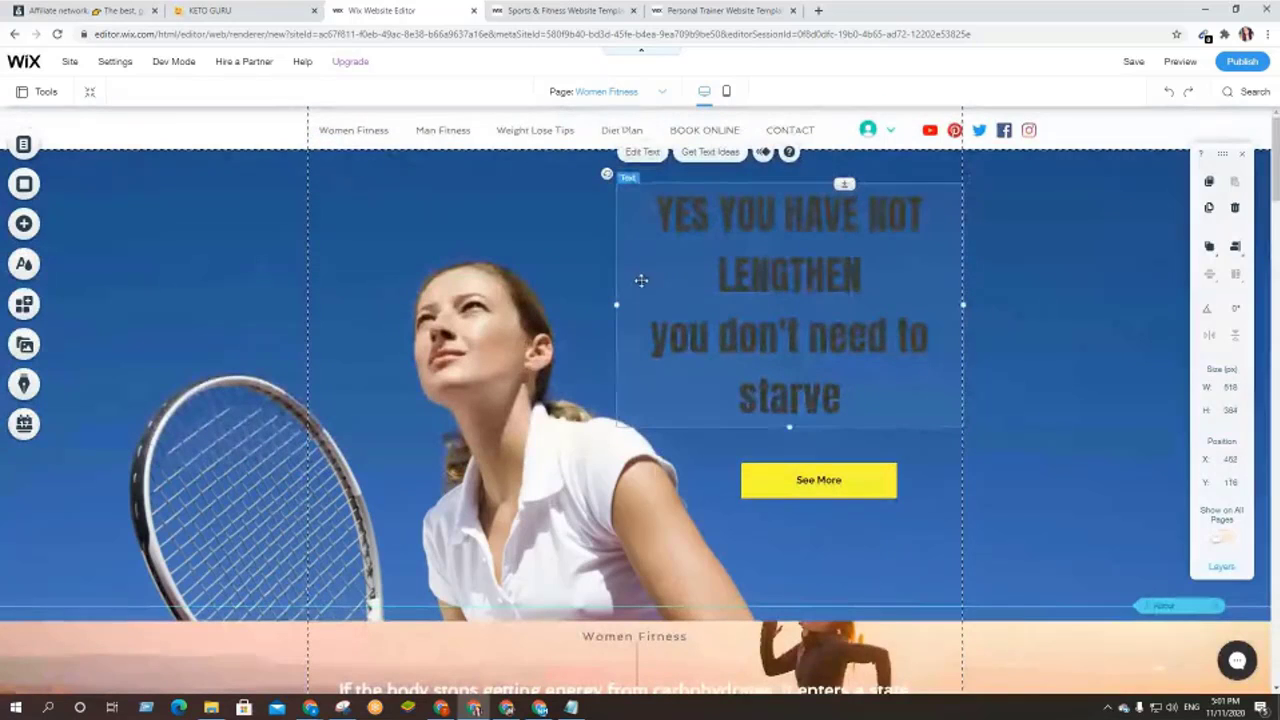
pyautogui.click(213, 272)
pyautogui.click(220, 235)
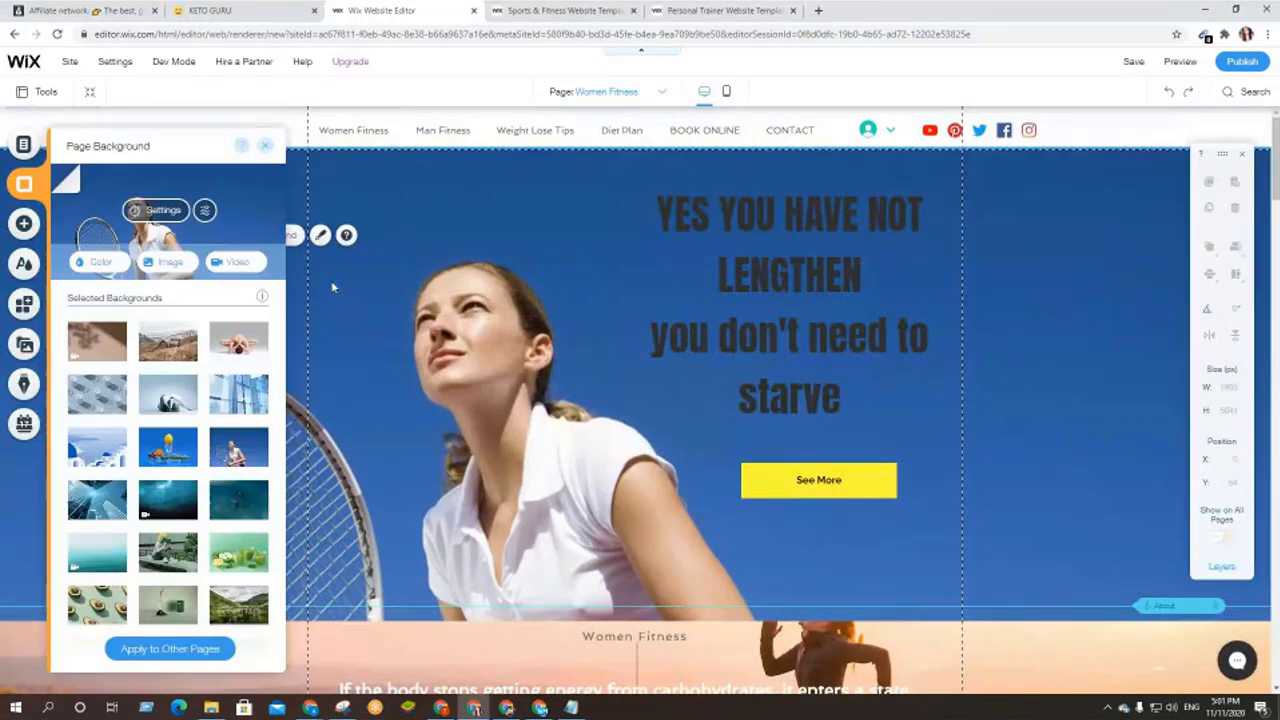
pyautogui.scroll(-3, 170, 470)
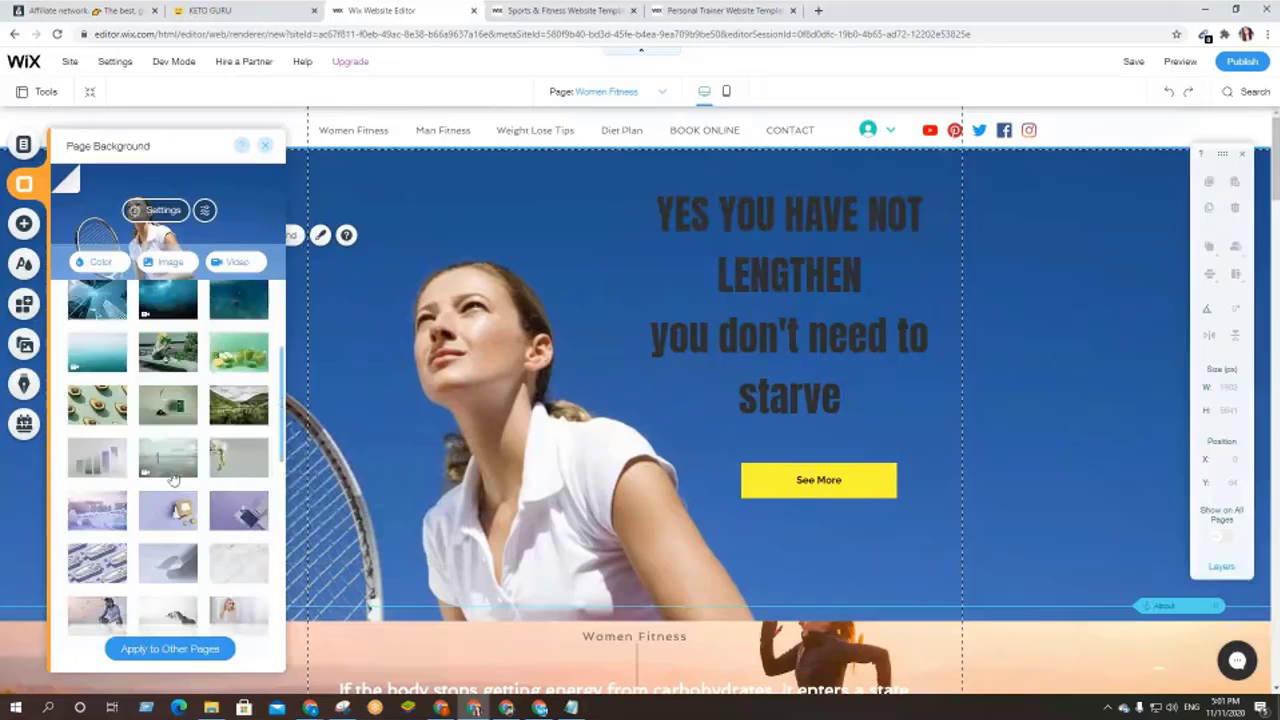
pyautogui.scroll(-5, 170, 482)
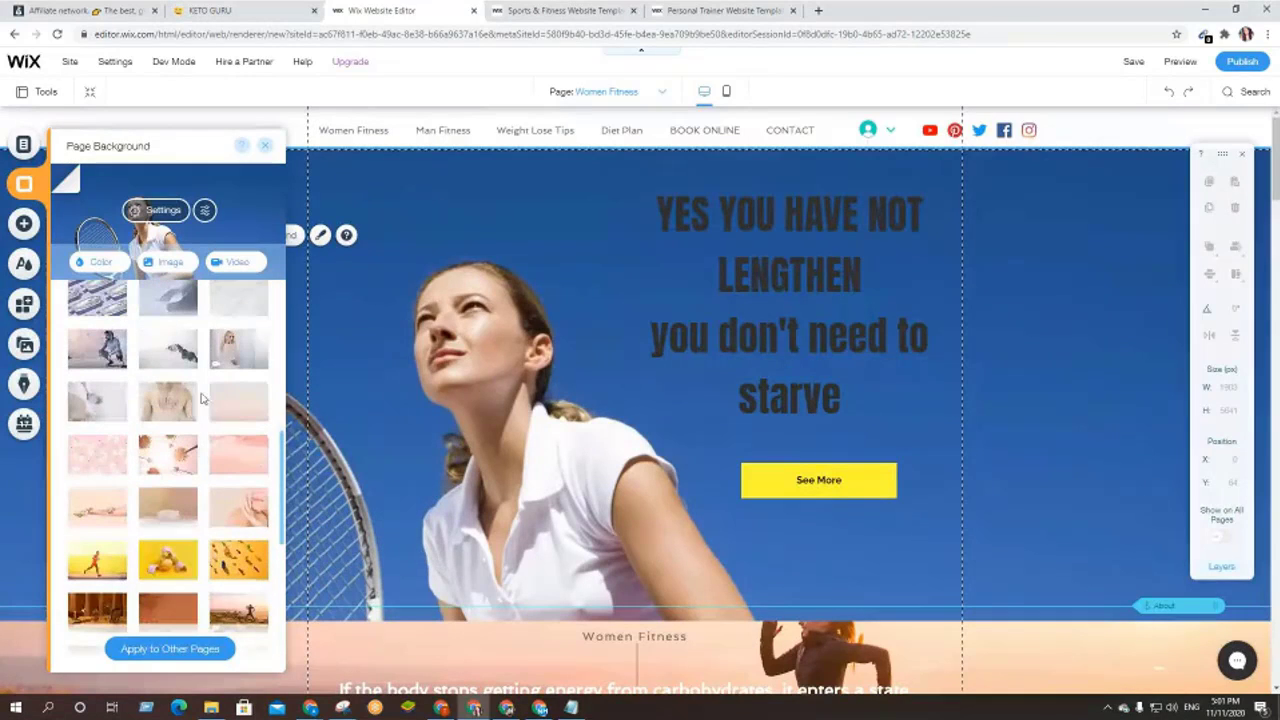
pyautogui.scroll(-5, 135, 492)
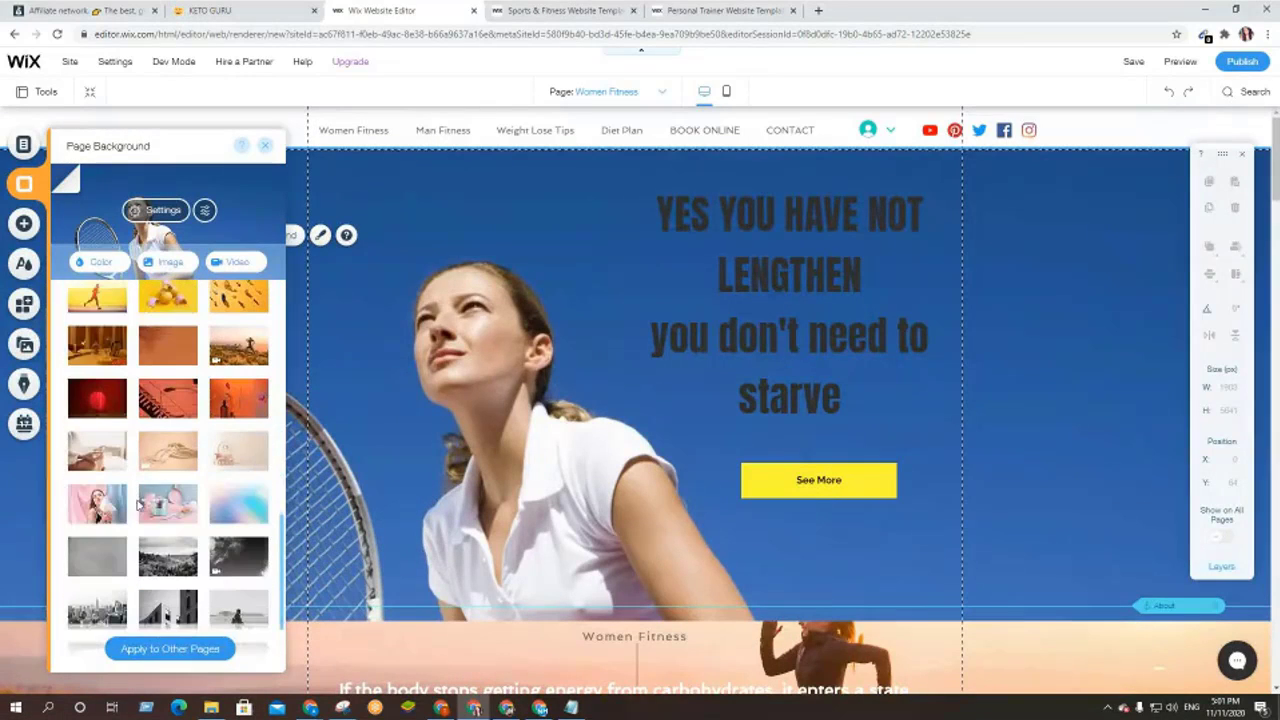
pyautogui.click(100, 458)
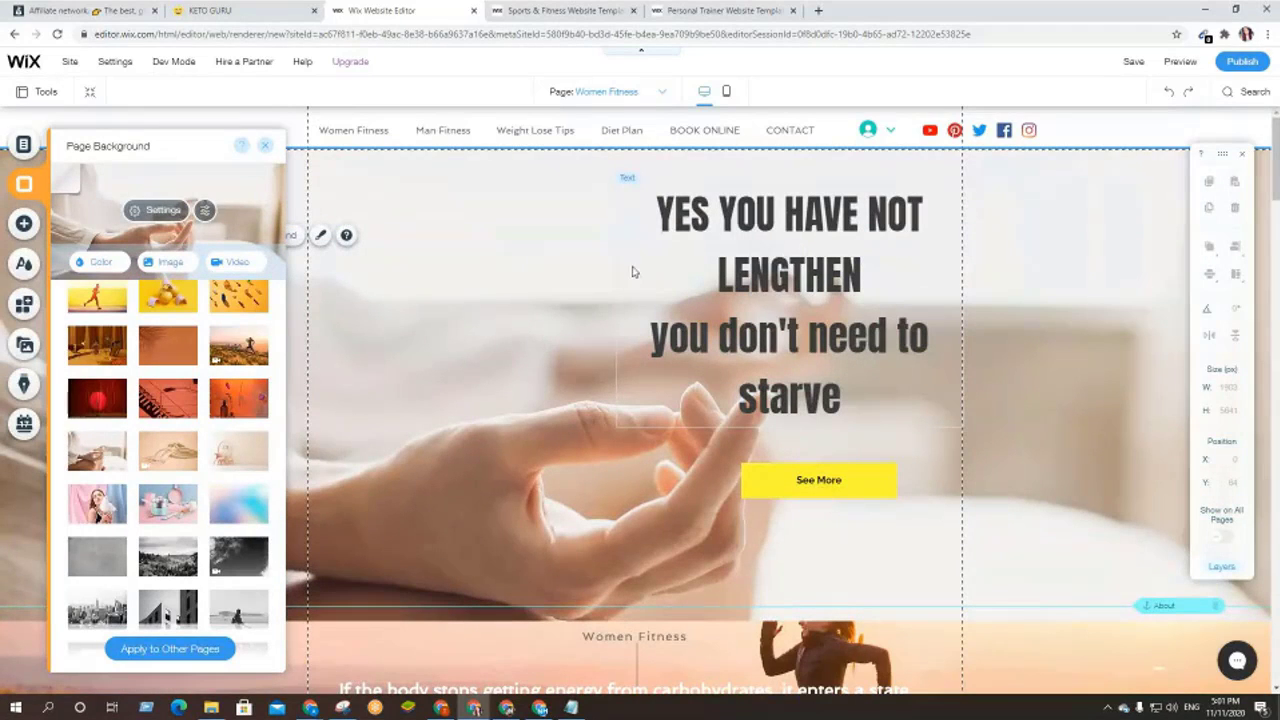
pyautogui.click(527, 365)
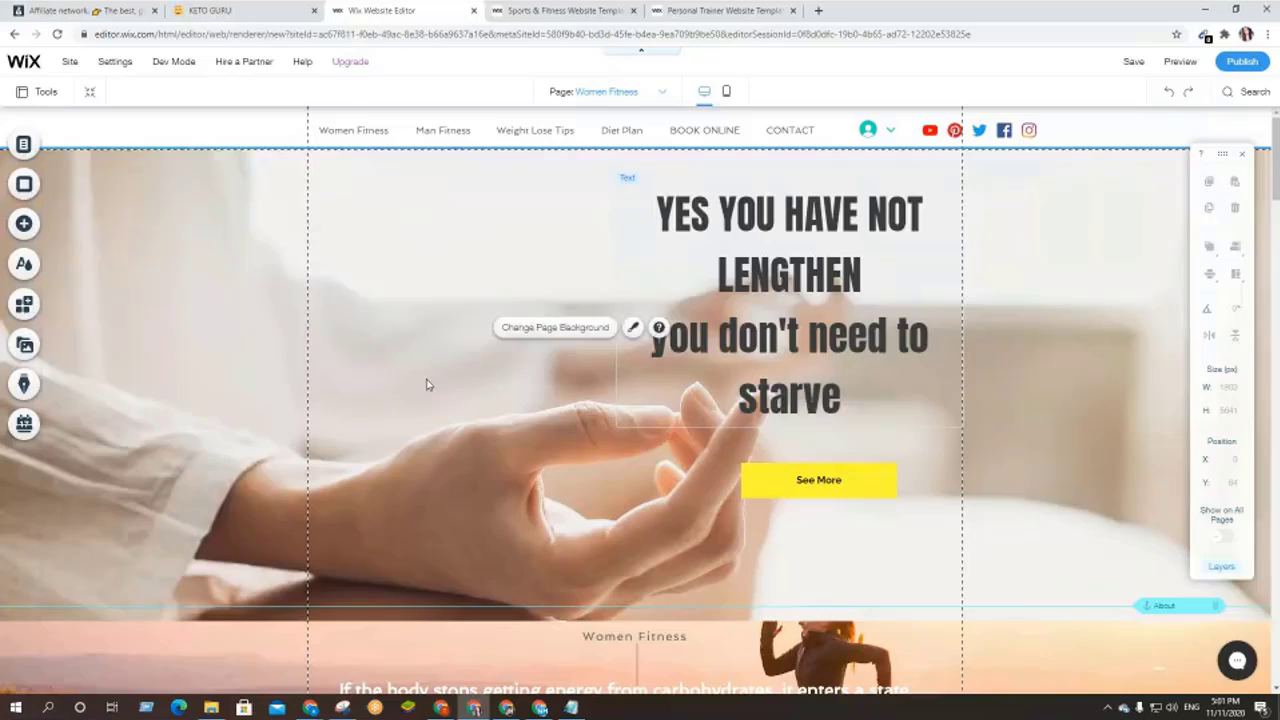
pyautogui.scroll(-10, 428, 385)
pyautogui.scroll(-8, 428, 385)
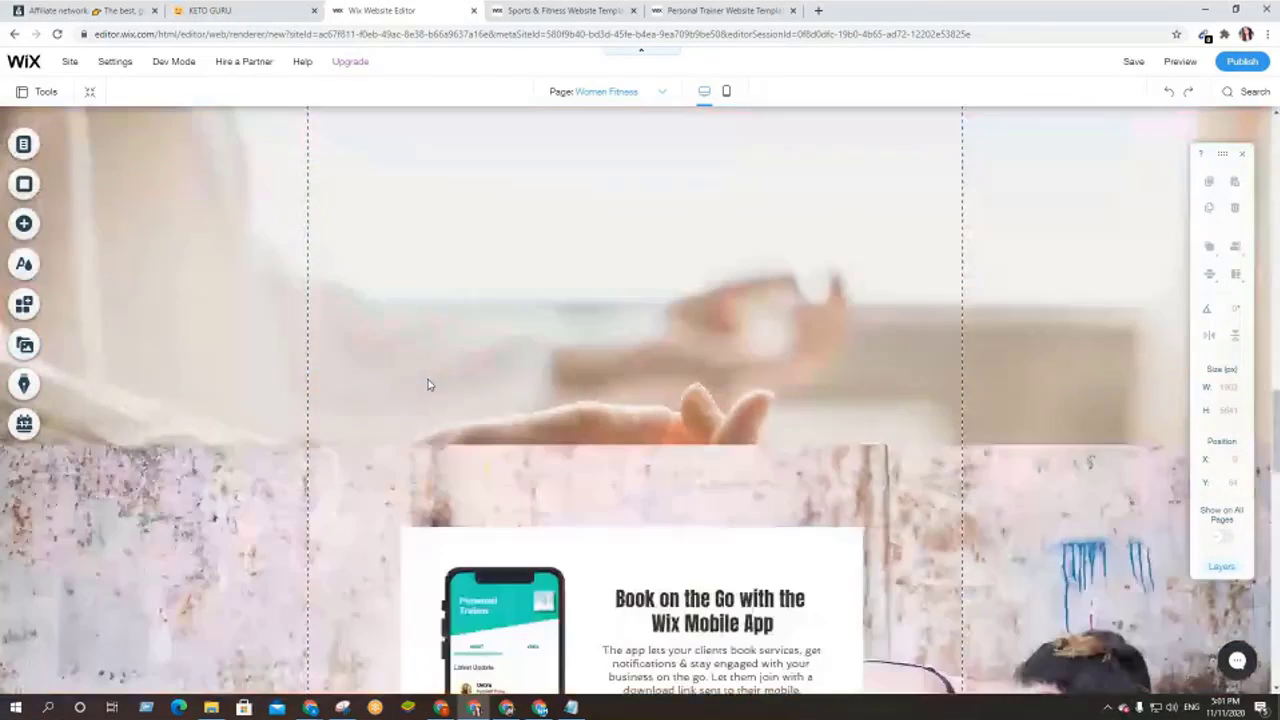
pyautogui.scroll(-2, 428, 385)
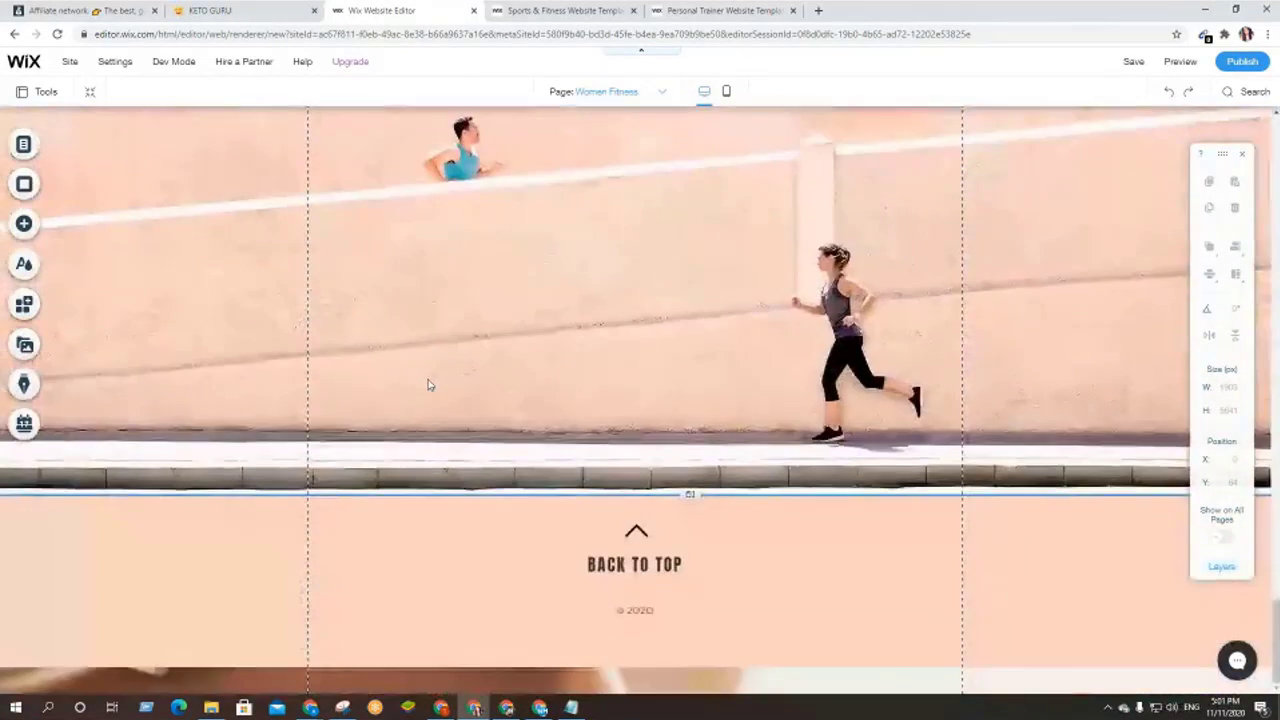
pyautogui.scroll(8, 430, 385)
pyautogui.scroll(12, 433, 385)
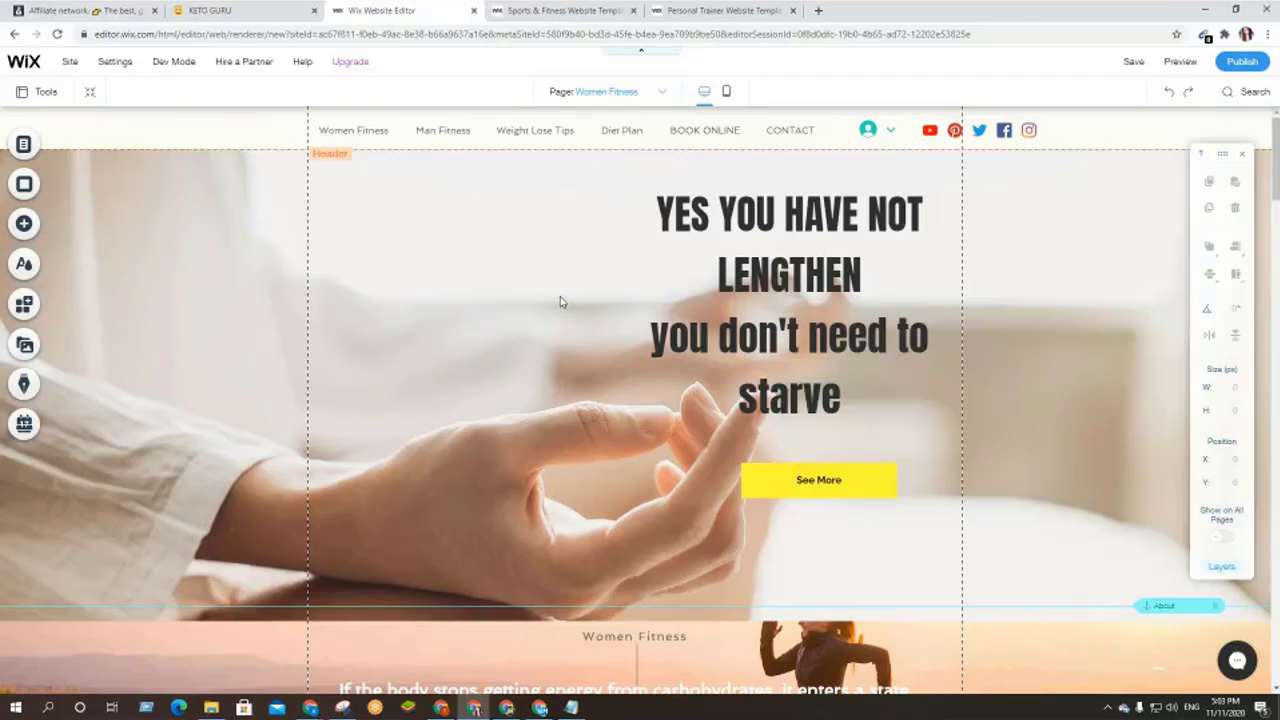
# - Scroll the desktop canvas down and back up to review the page
pyautogui.scroll(-2, 560, 302)
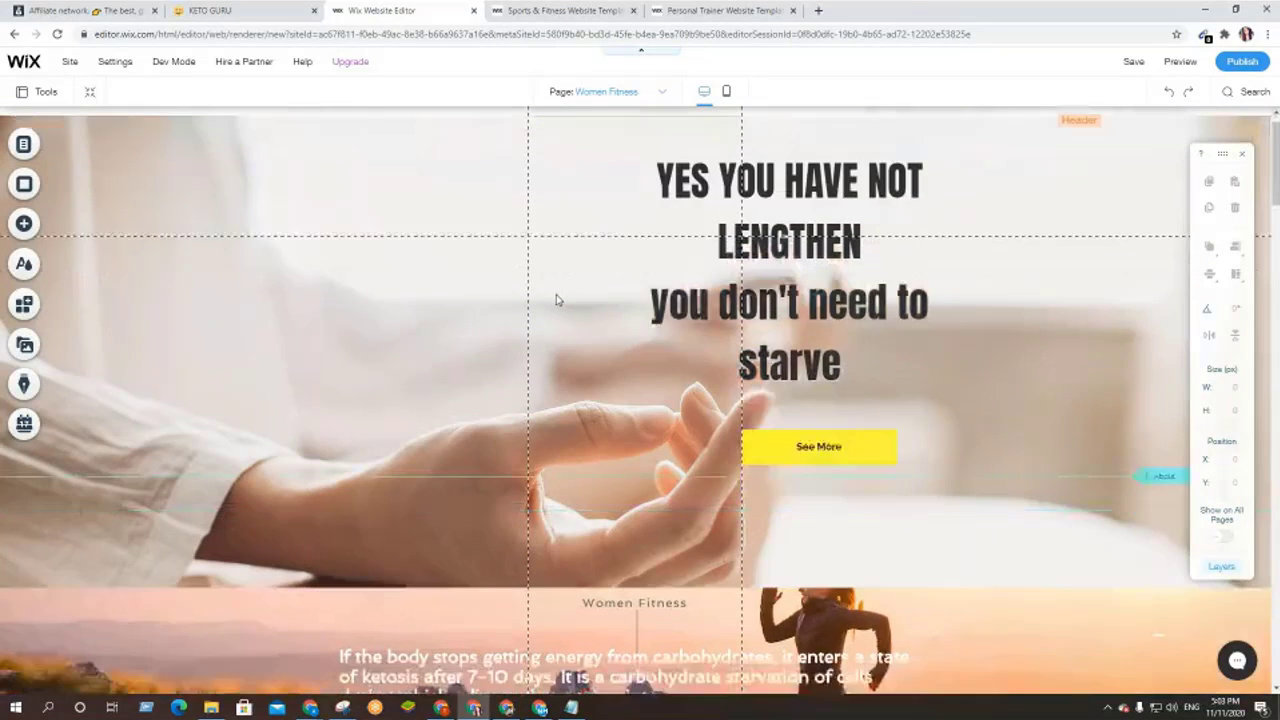
pyautogui.scroll(2, 556, 298)
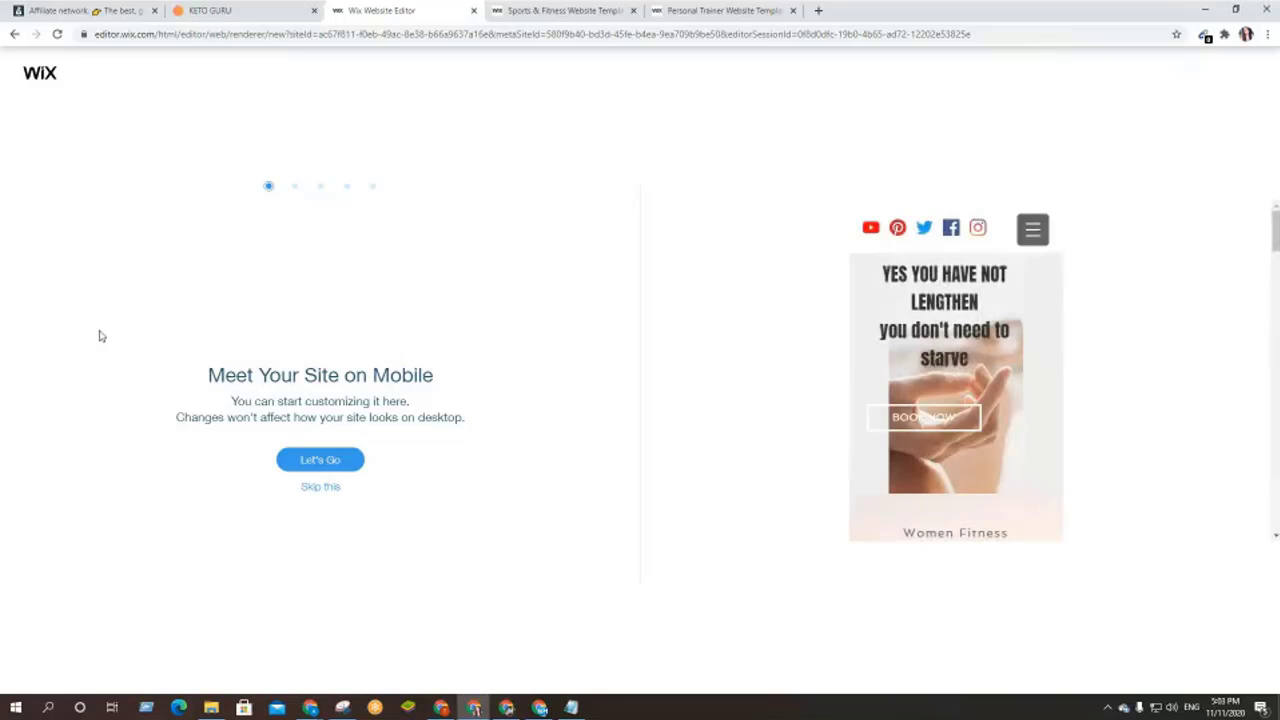
pyautogui.click(317, 490)
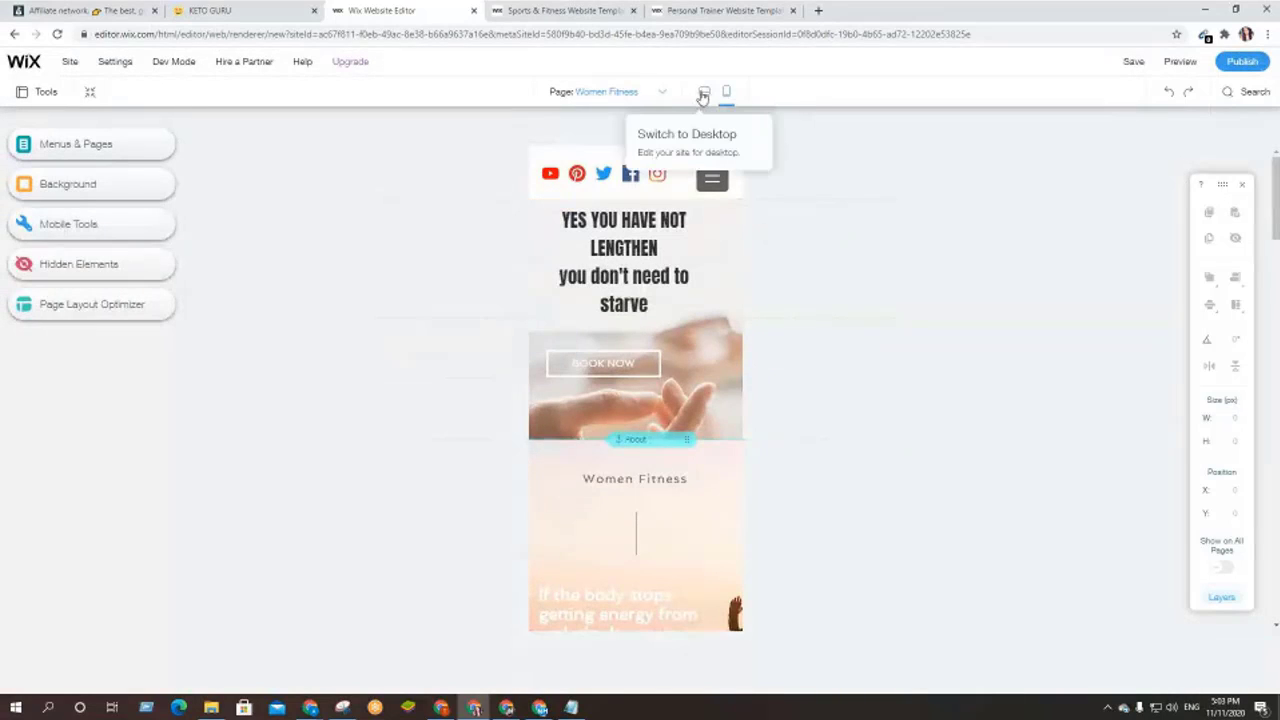
pyautogui.click(704, 93)
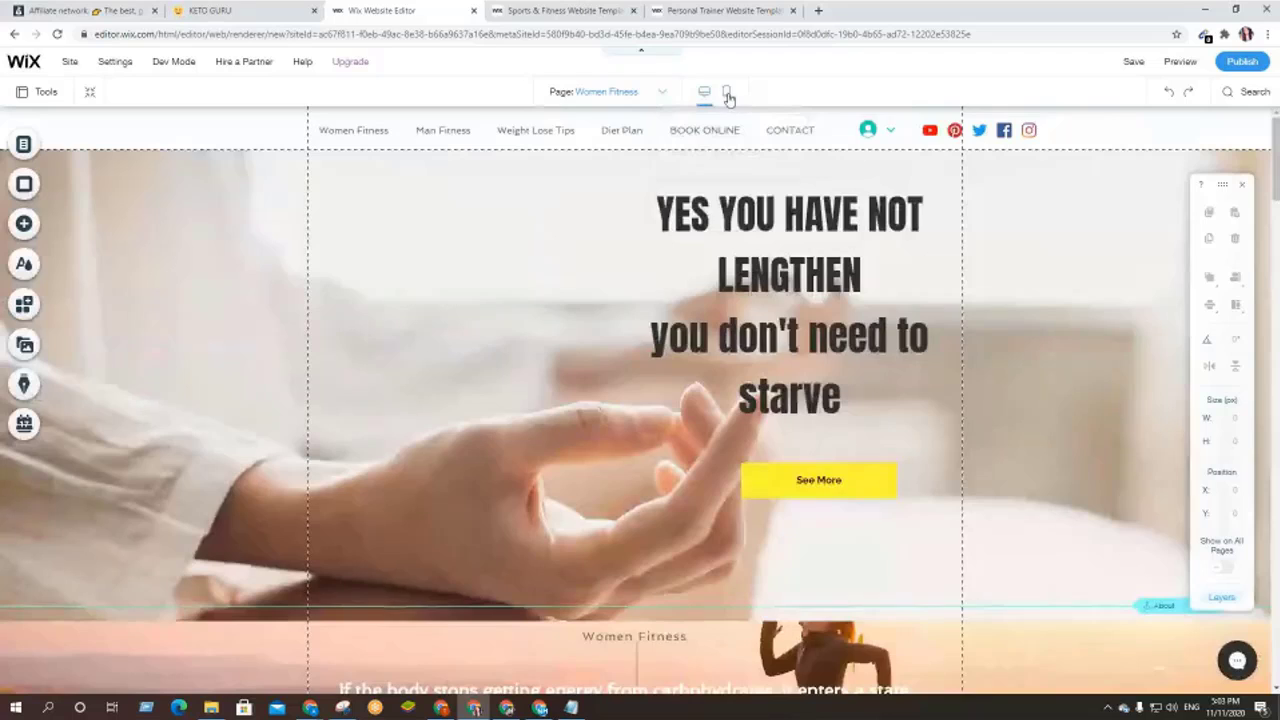
pyautogui.click(727, 93)
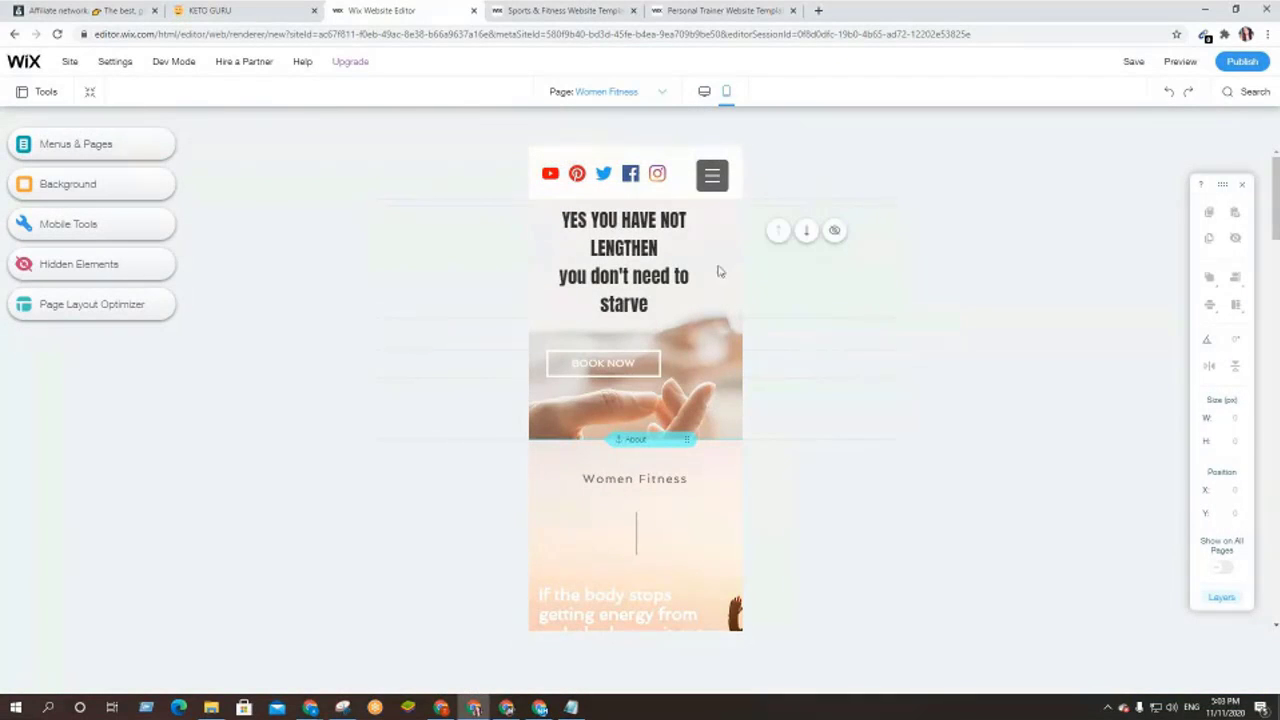
pyautogui.moveTo(626, 178); pyautogui.dragTo(619, 168)
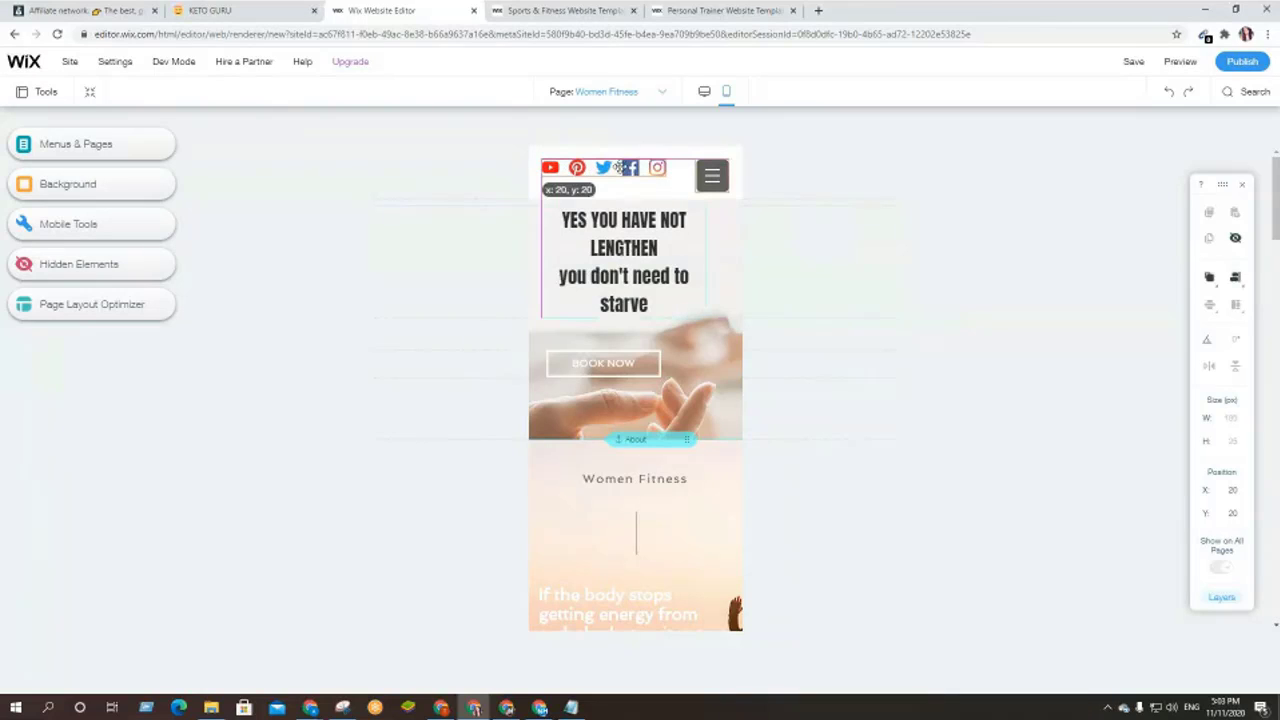
pyautogui.moveTo(702, 180); pyautogui.dragTo(705, 172)
pyautogui.moveTo(630, 268); pyautogui.dragTo(652, 265)
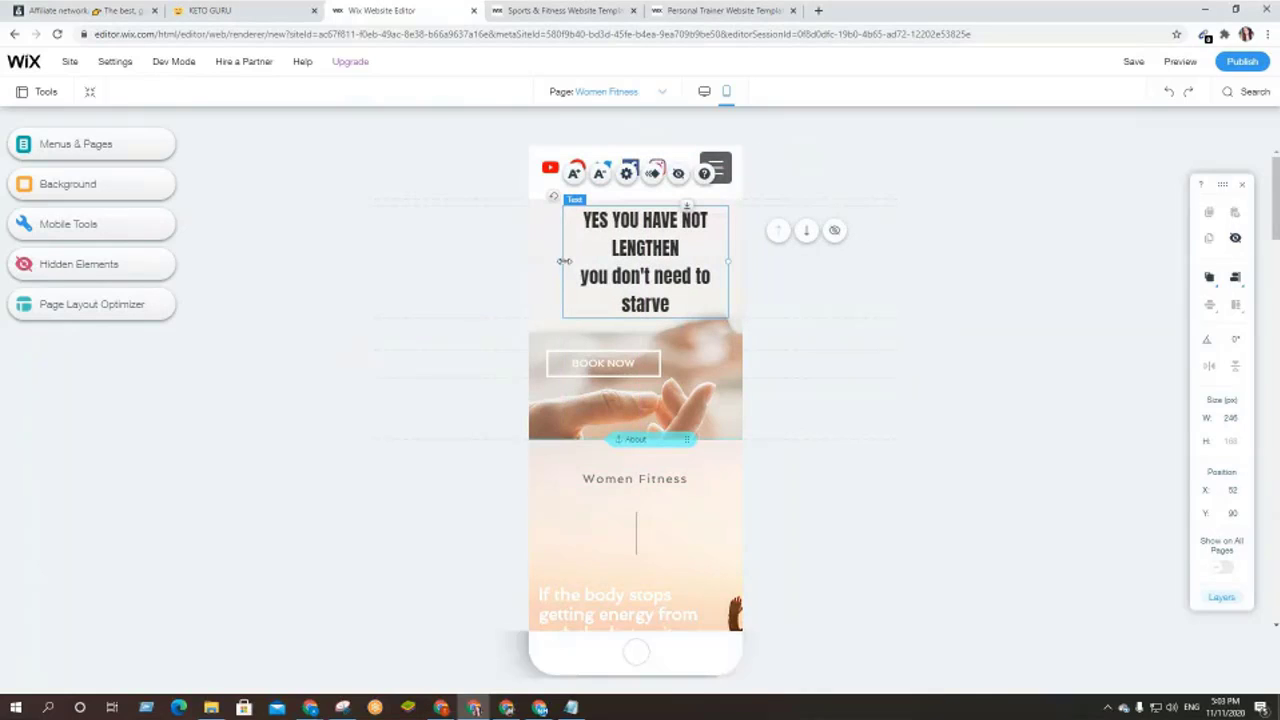
pyautogui.moveTo(563, 261); pyautogui.dragTo(536, 261)
pyautogui.moveTo(729, 248); pyautogui.dragTo(739, 248)
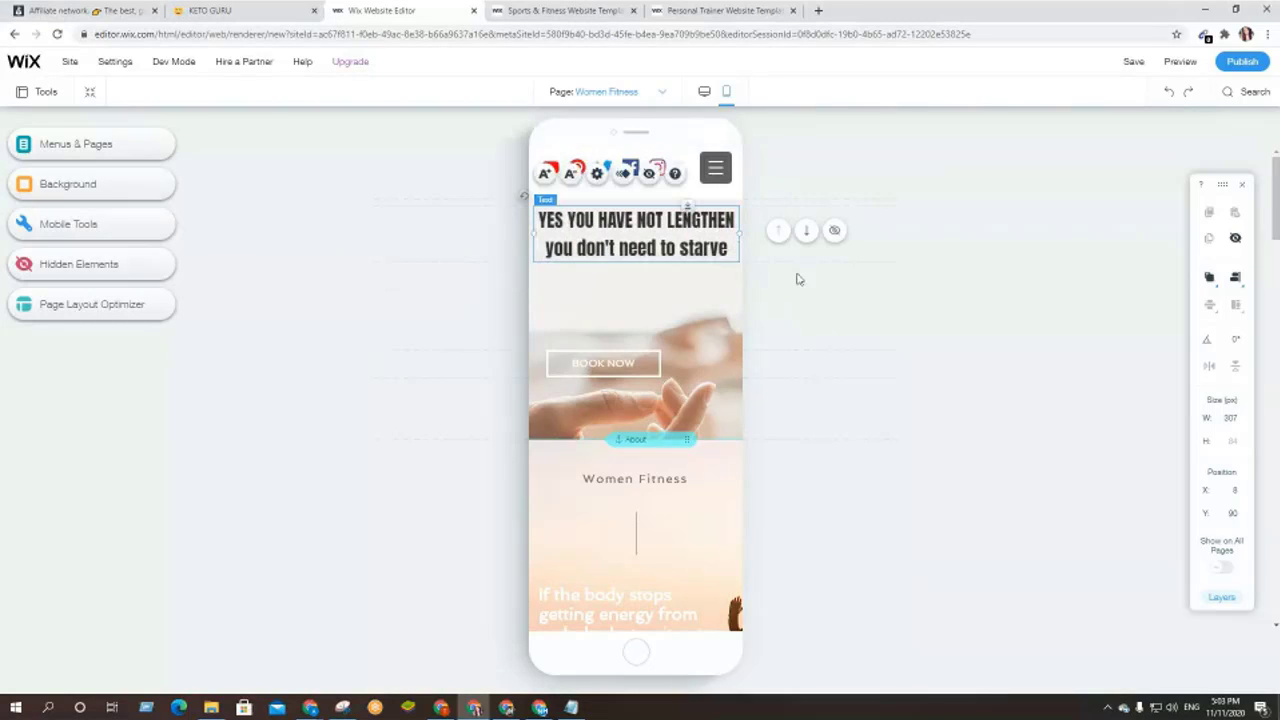
pyautogui.click(826, 289)
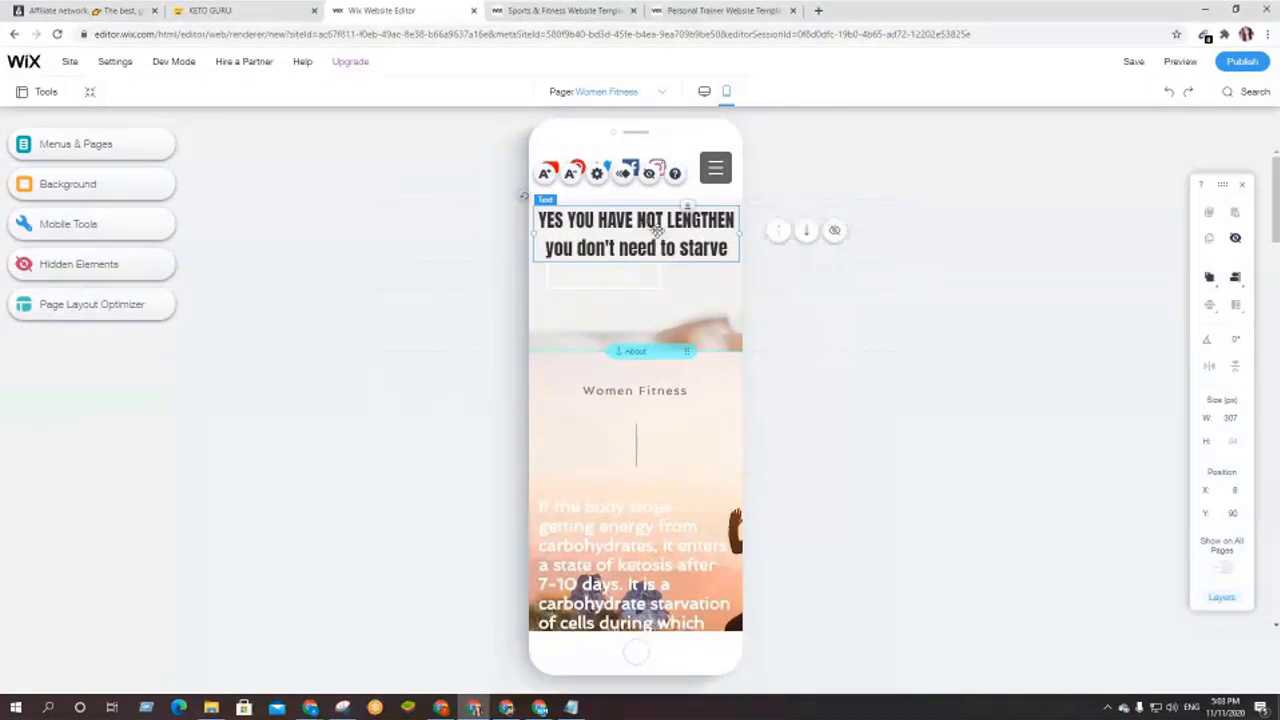
pyautogui.moveTo(688, 310)
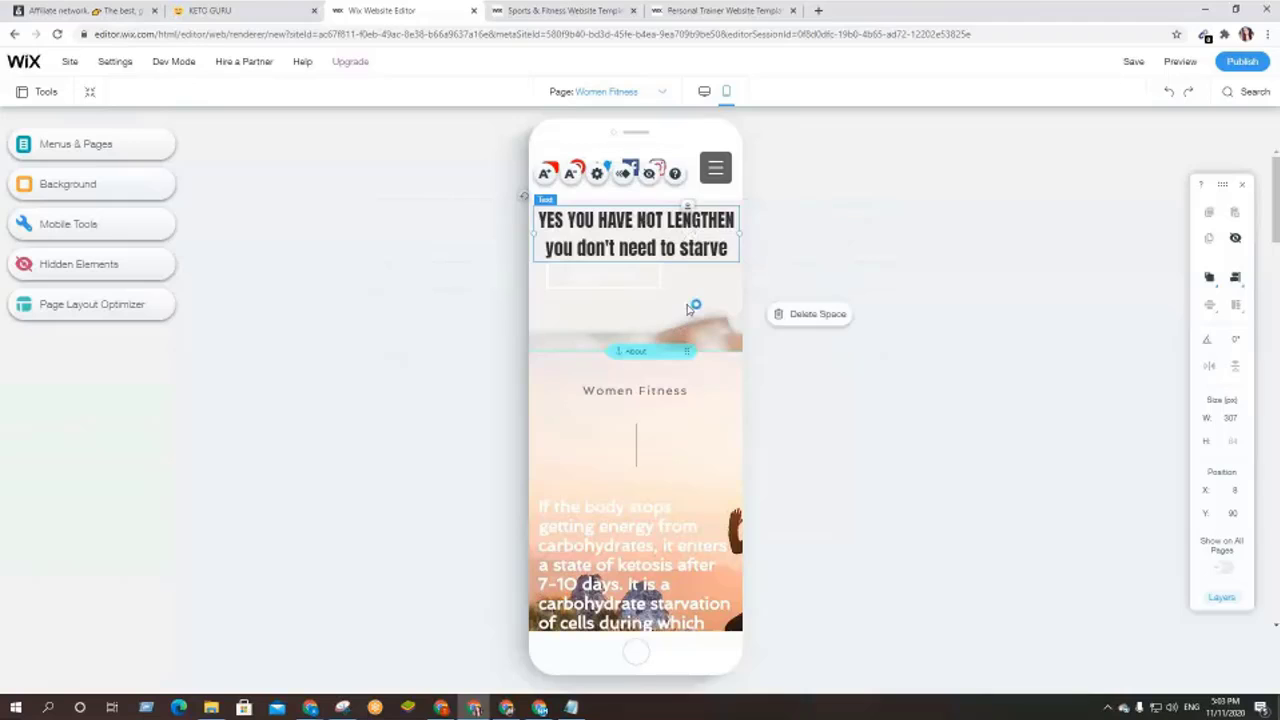
pyautogui.moveTo(622, 290); pyautogui.dragTo(635, 281)
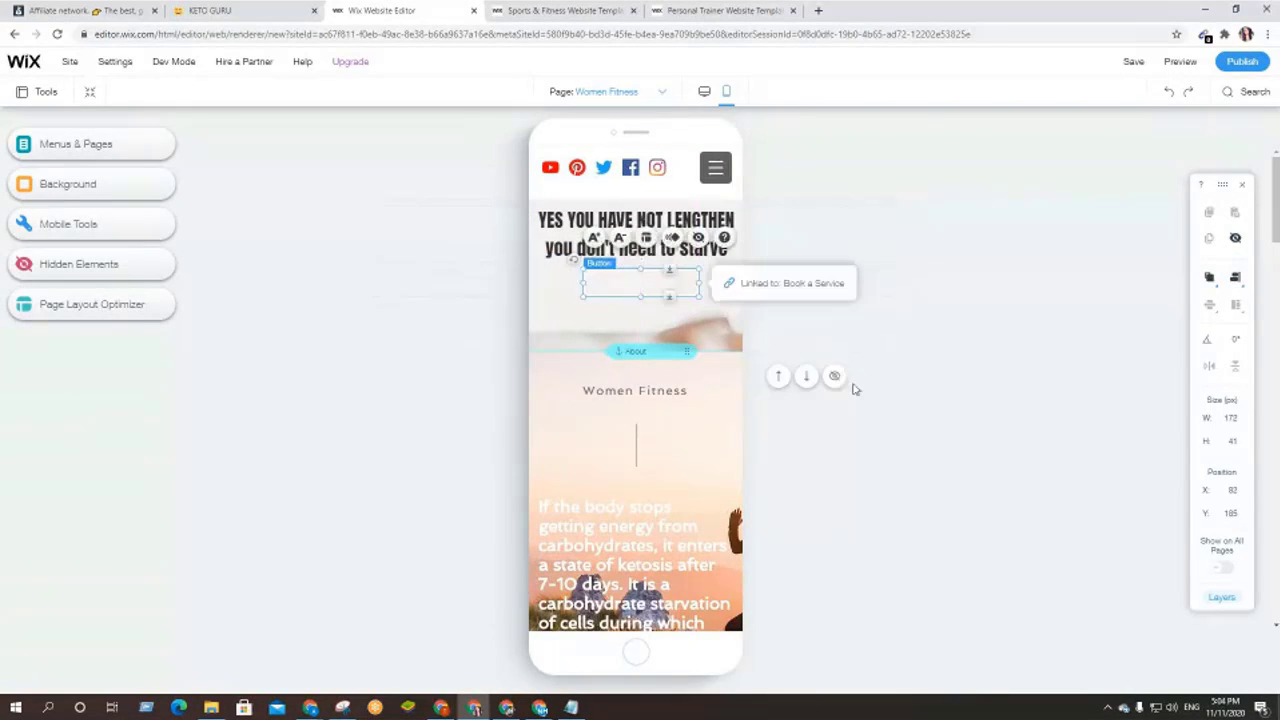
pyautogui.click(853, 400)
pyautogui.click(631, 281)
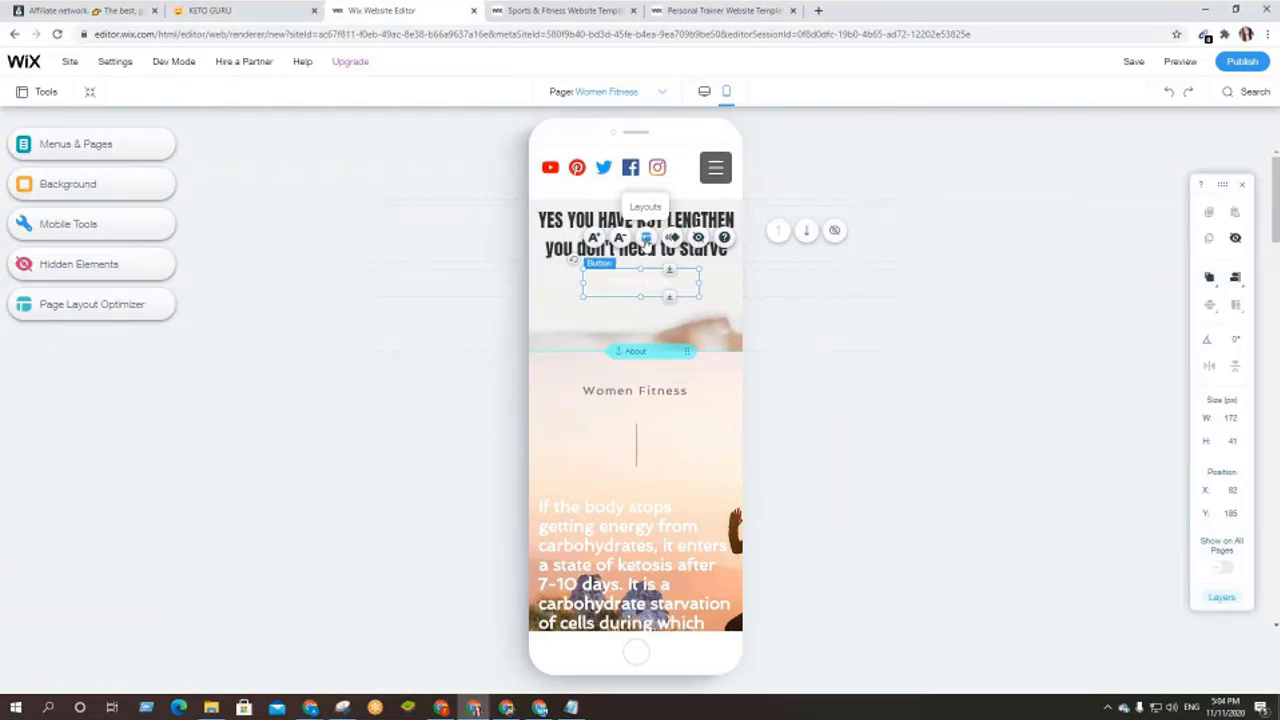
pyautogui.click(646, 238)
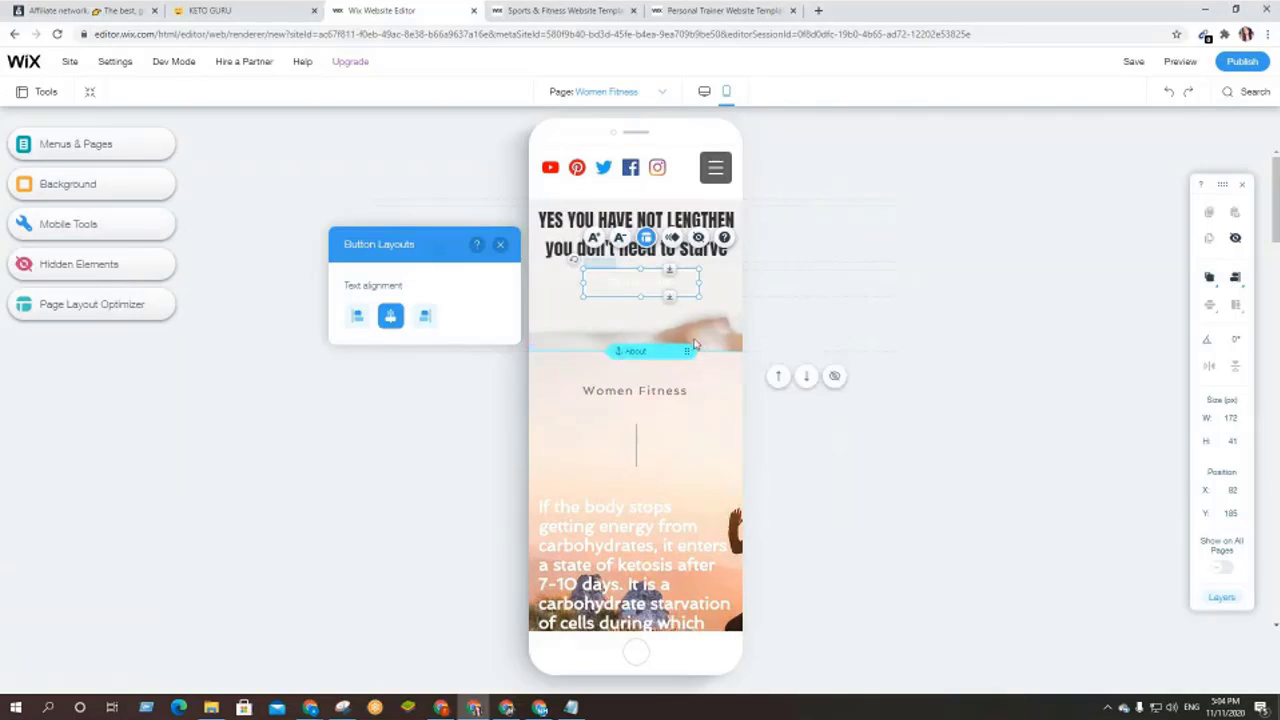
pyautogui.click(656, 411)
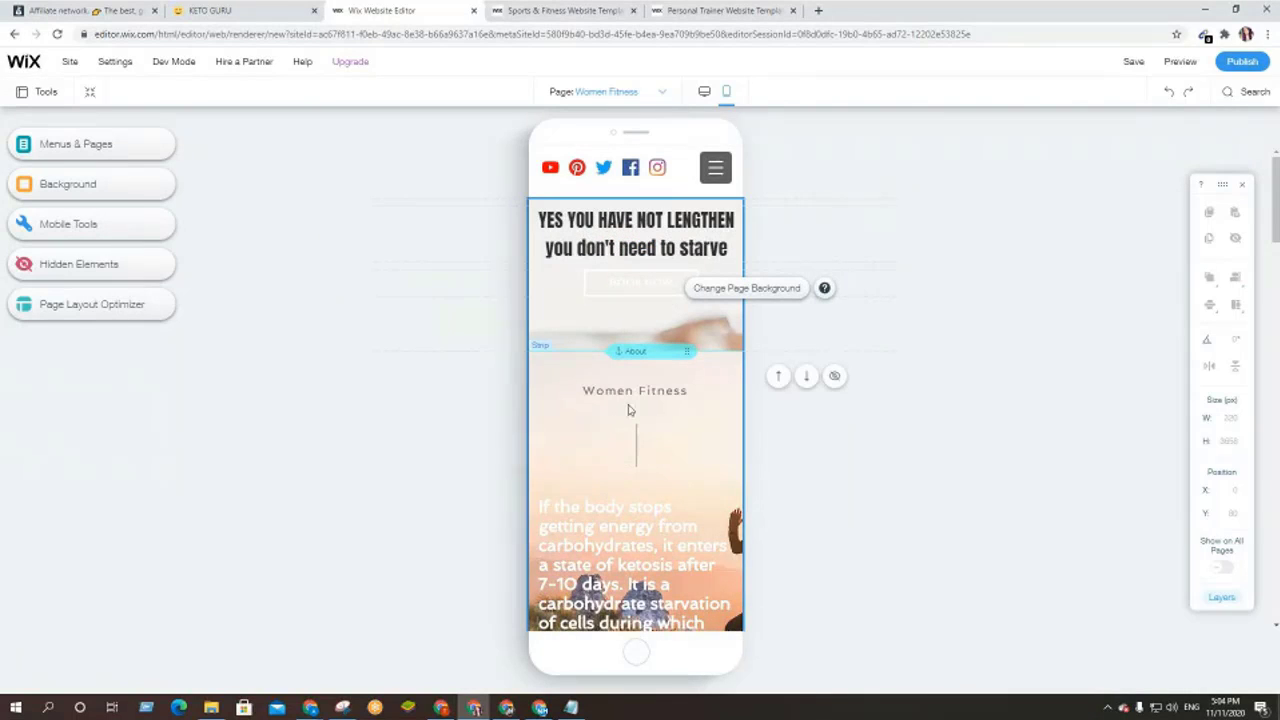
# - Move the mobile Women Fitness heading, divider line and ketosis paragraph higher, then check the See More link
pyautogui.moveTo(628, 395); pyautogui.dragTo(626, 374)
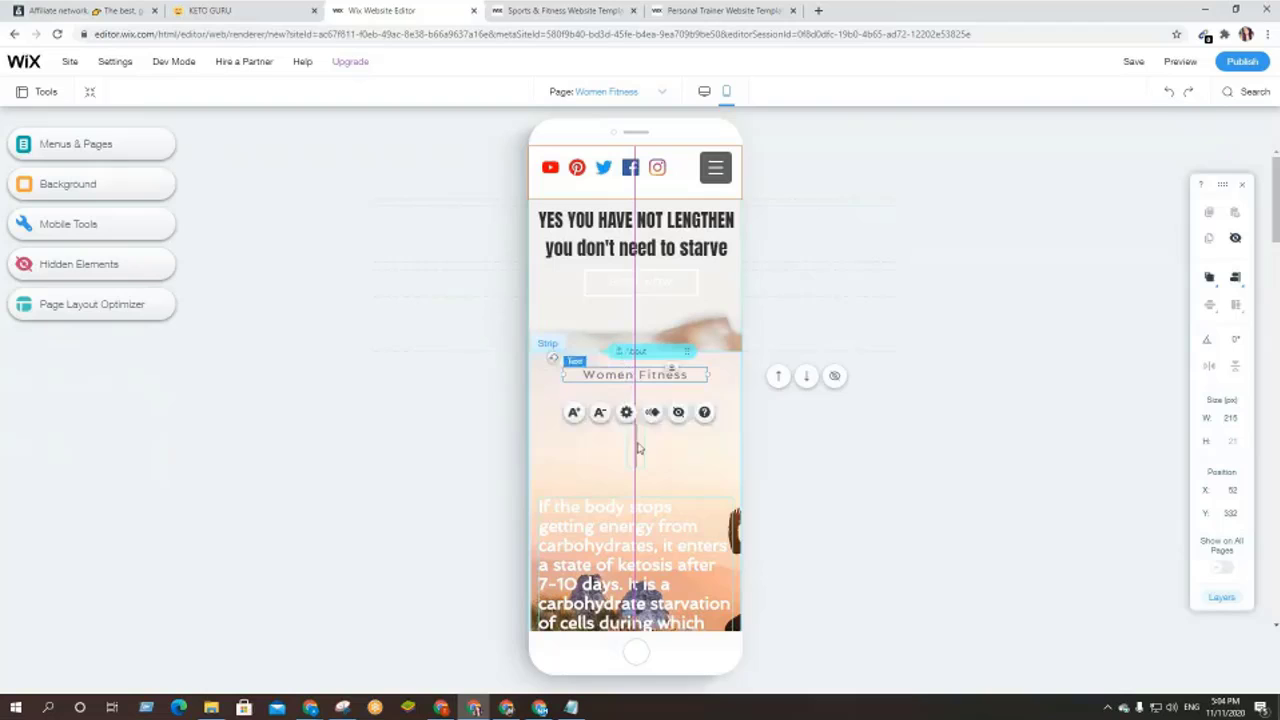
pyautogui.moveTo(637, 447); pyautogui.dragTo(635, 415)
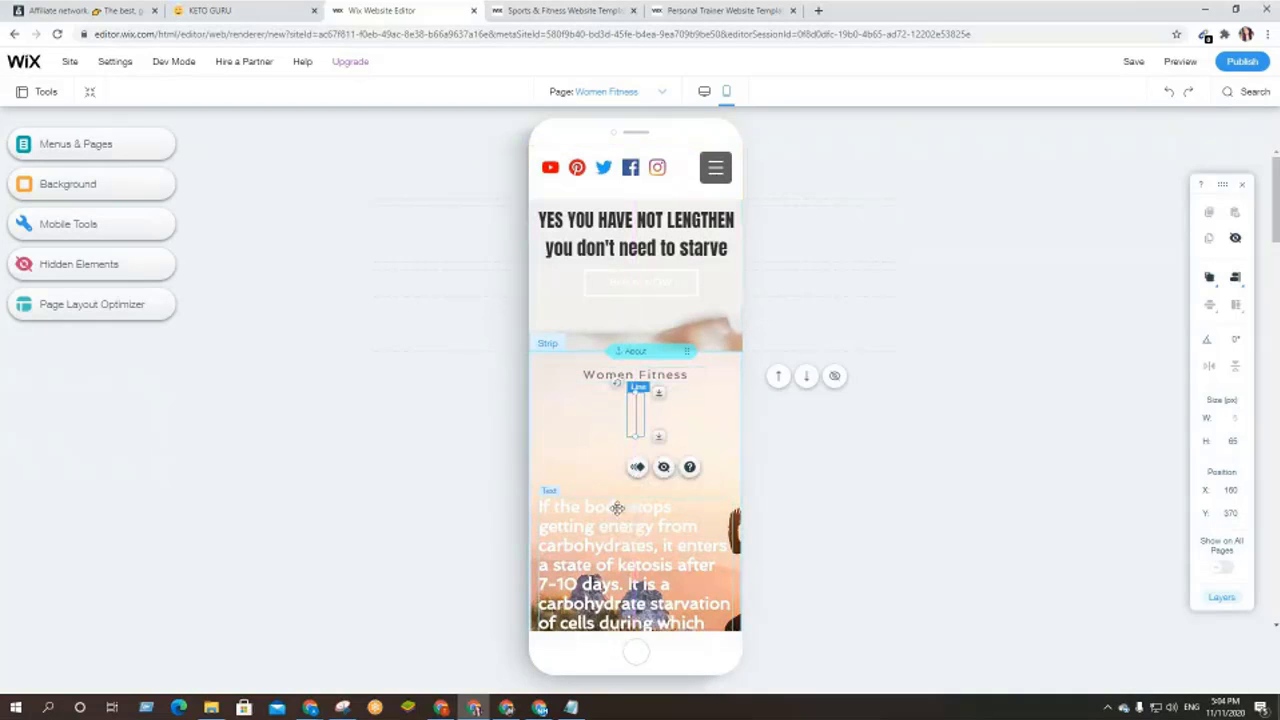
pyautogui.moveTo(618, 520); pyautogui.dragTo(636, 430)
pyautogui.scroll(-3, 636, 430)
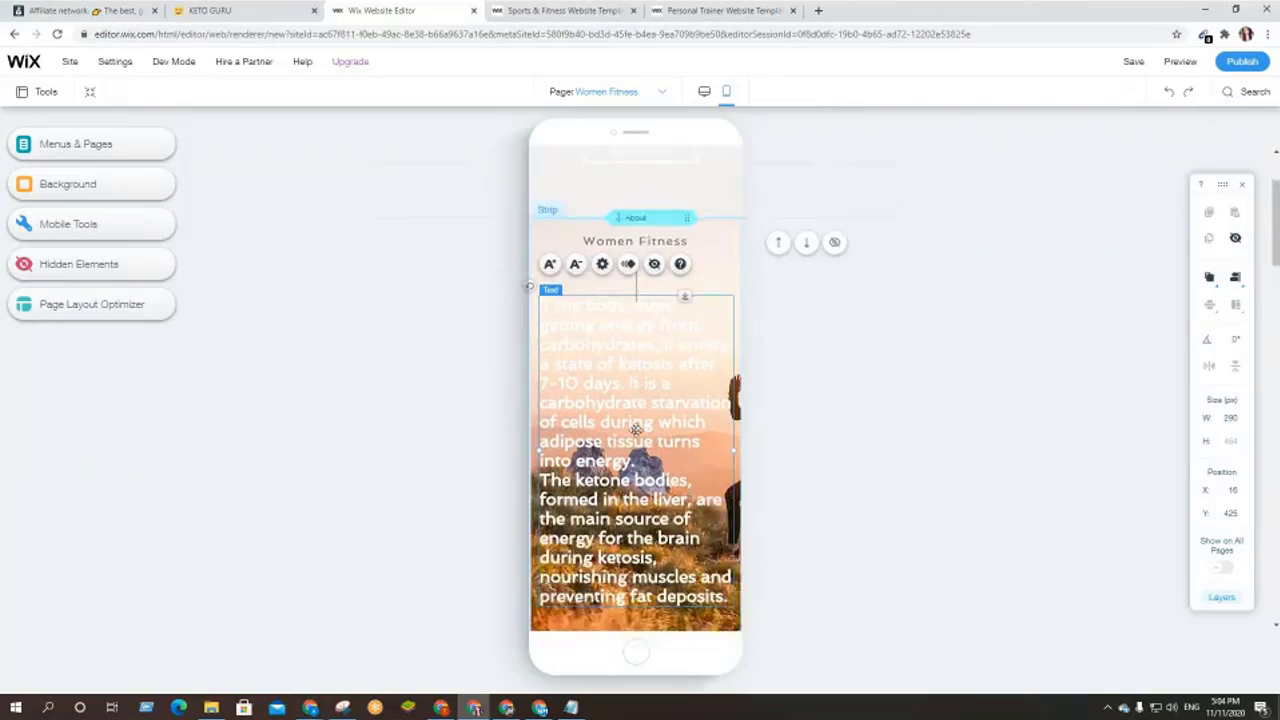
pyautogui.scroll(-2, 700, 490)
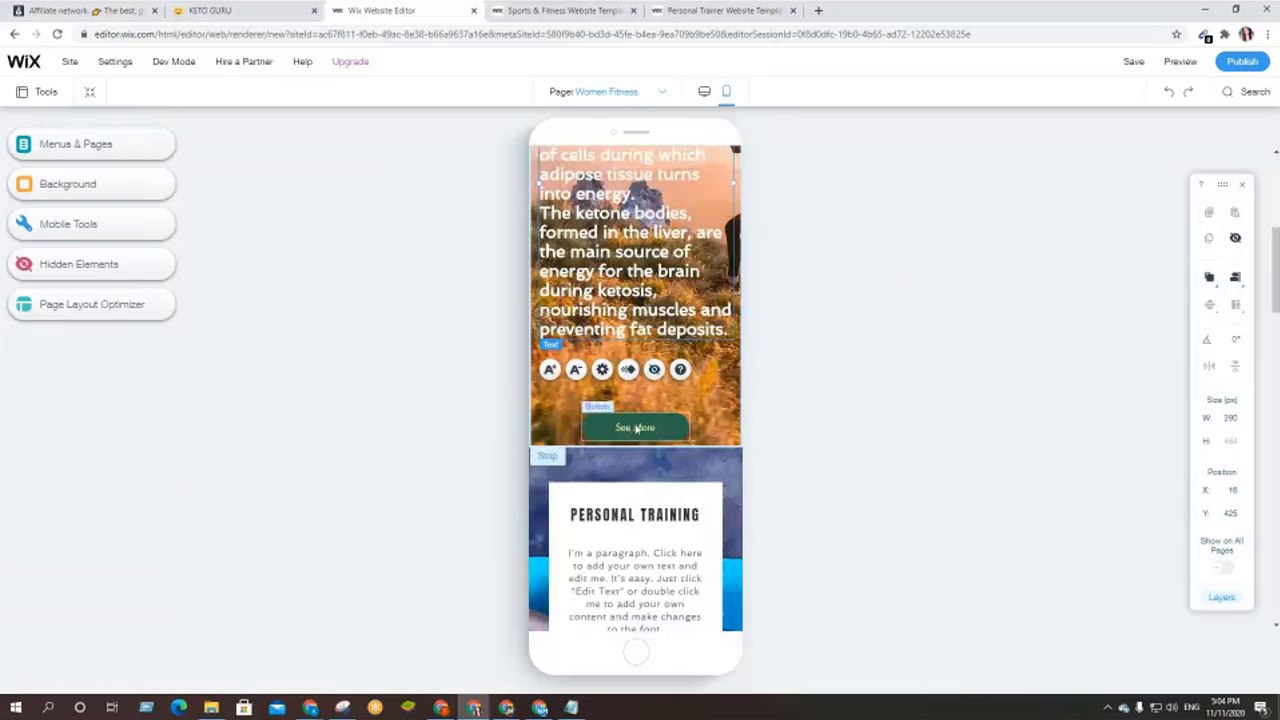
pyautogui.click(645, 424)
pyautogui.scroll(-7, 627, 519)
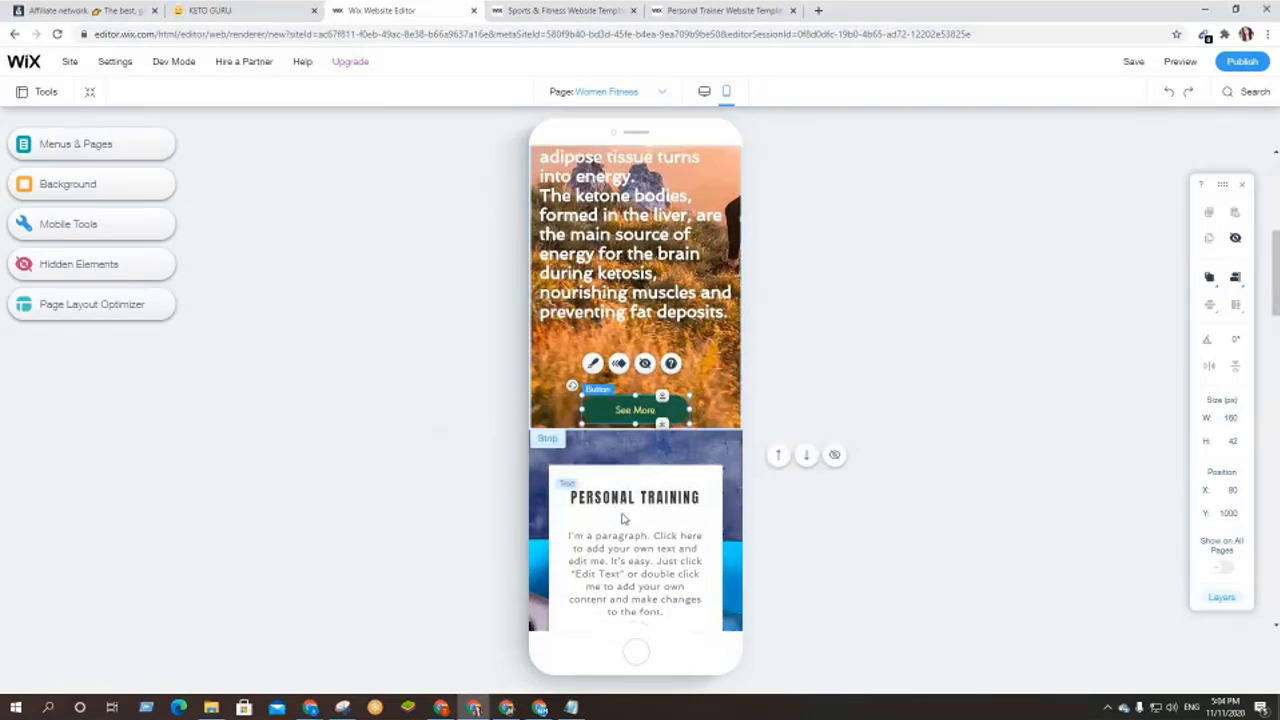
pyautogui.scroll(-5, 620, 511)
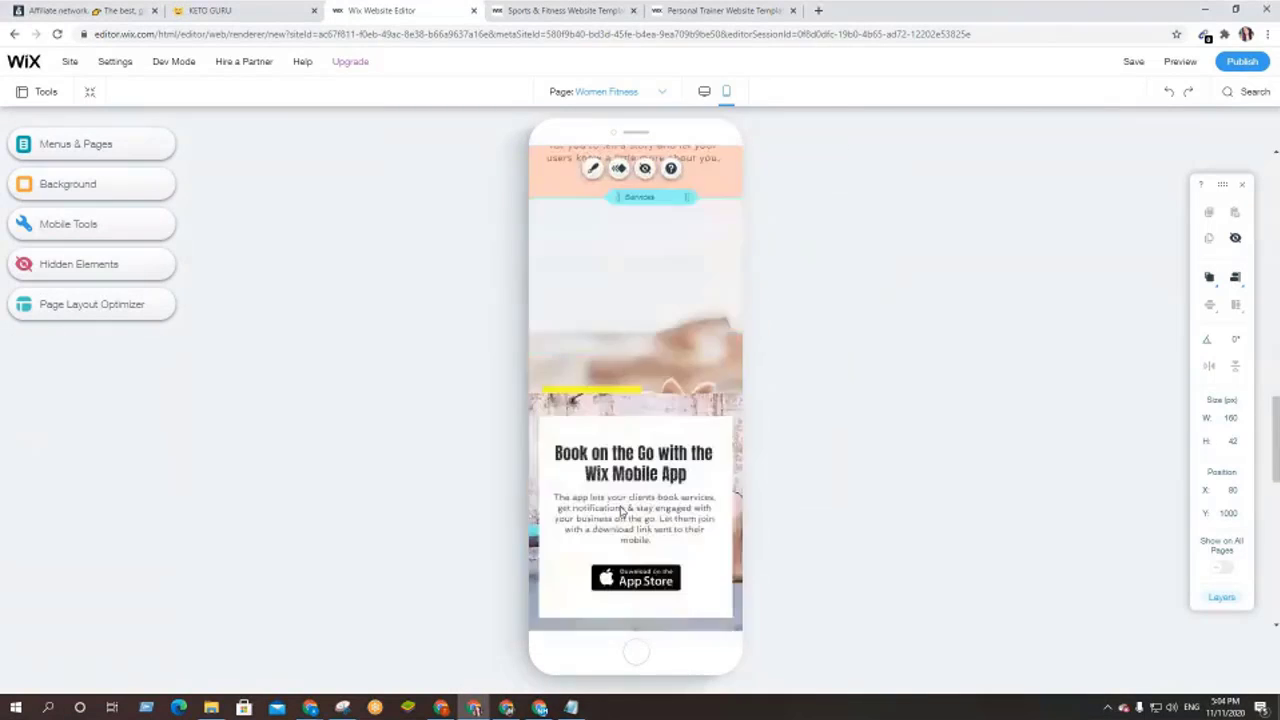
pyautogui.scroll(-4, 620, 511)
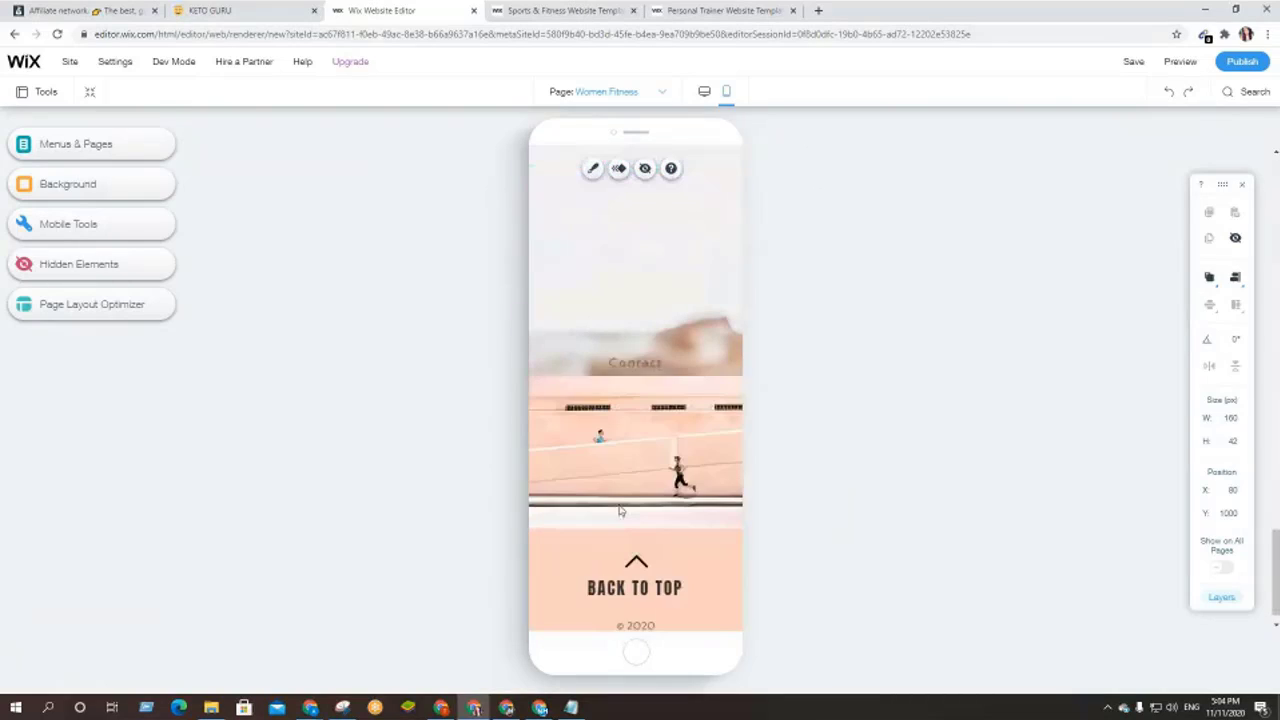
pyautogui.scroll(7, 620, 508)
pyautogui.scroll(10, 620, 507)
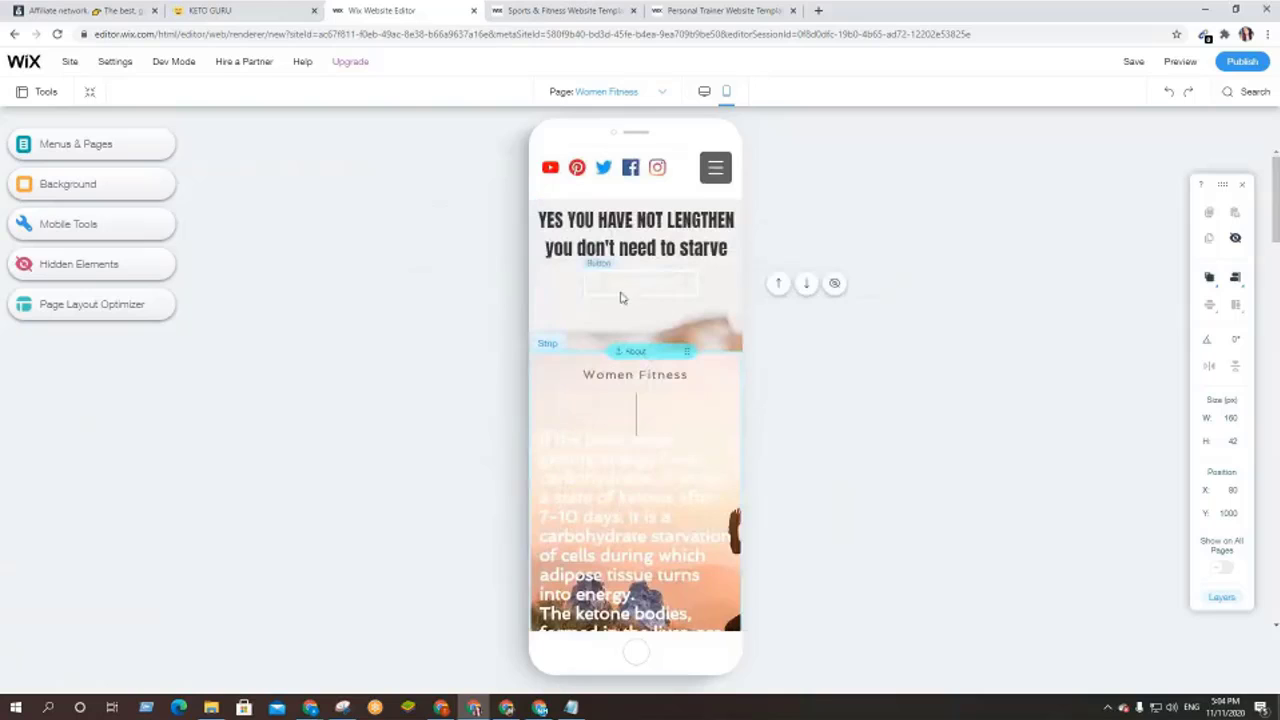
# - Switch the editor back to the desktop layout
pyautogui.click(701, 105)
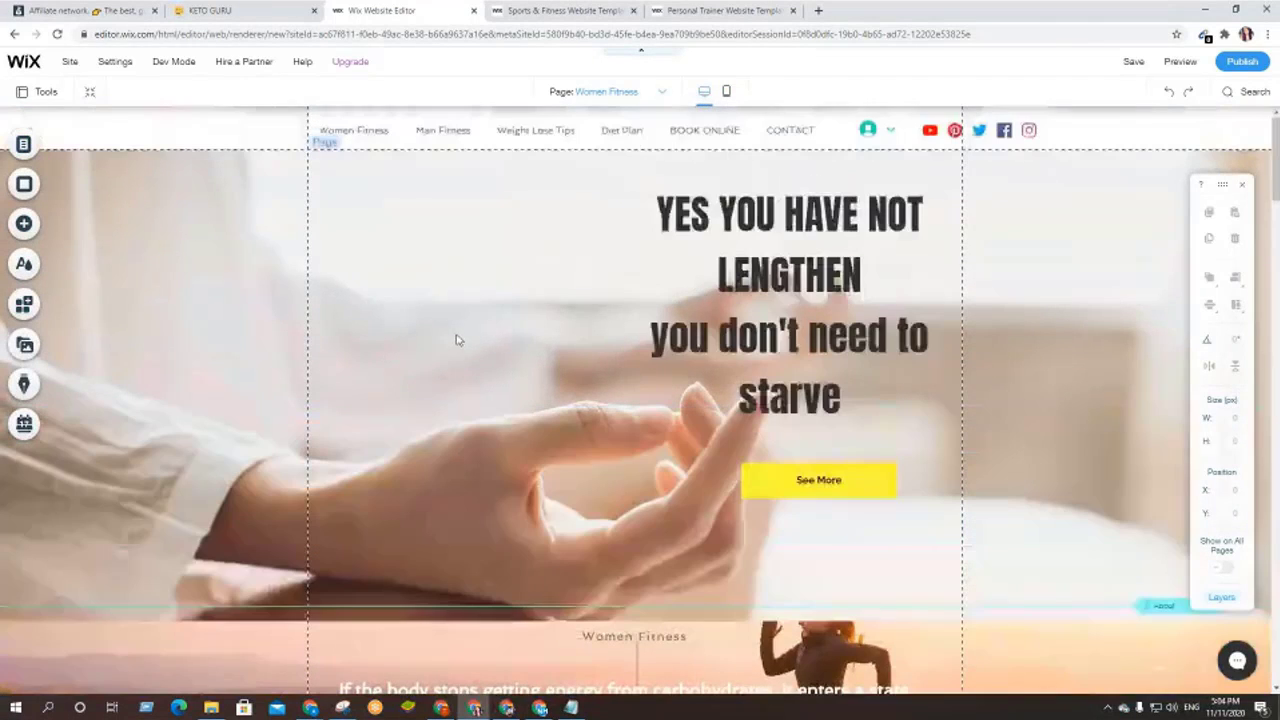
pyautogui.click(727, 91)
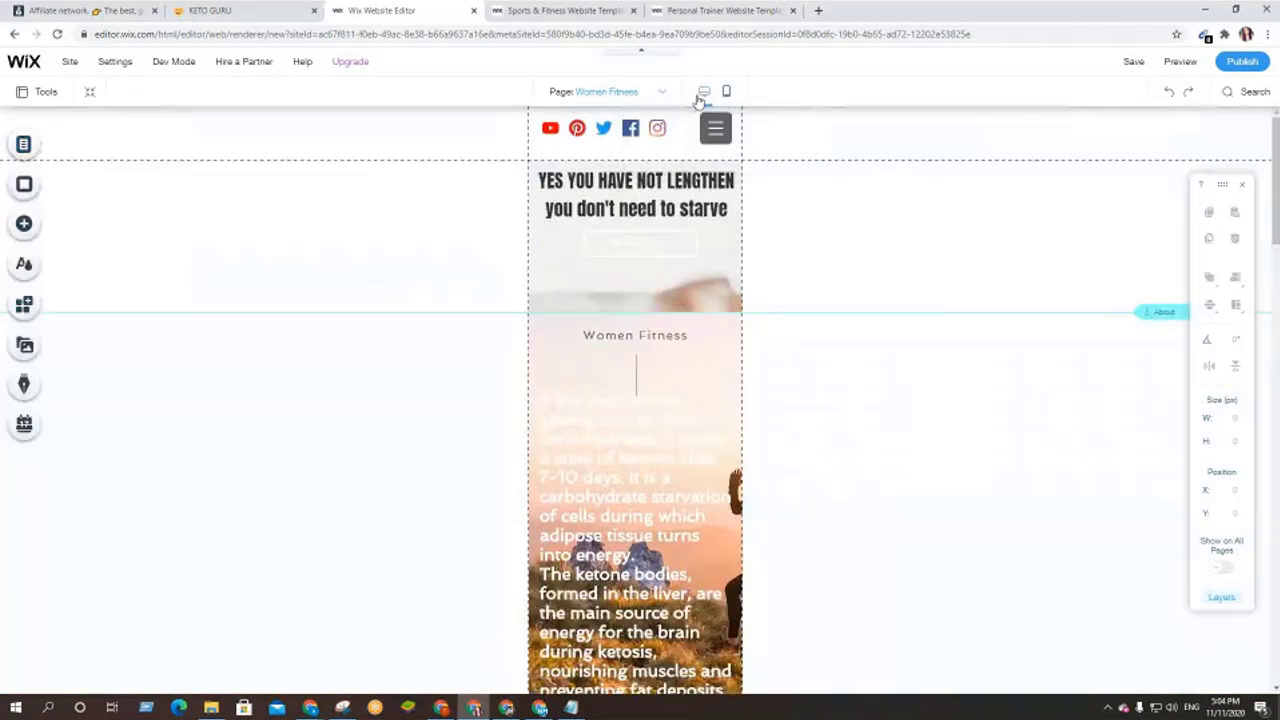
pyautogui.click(701, 94)
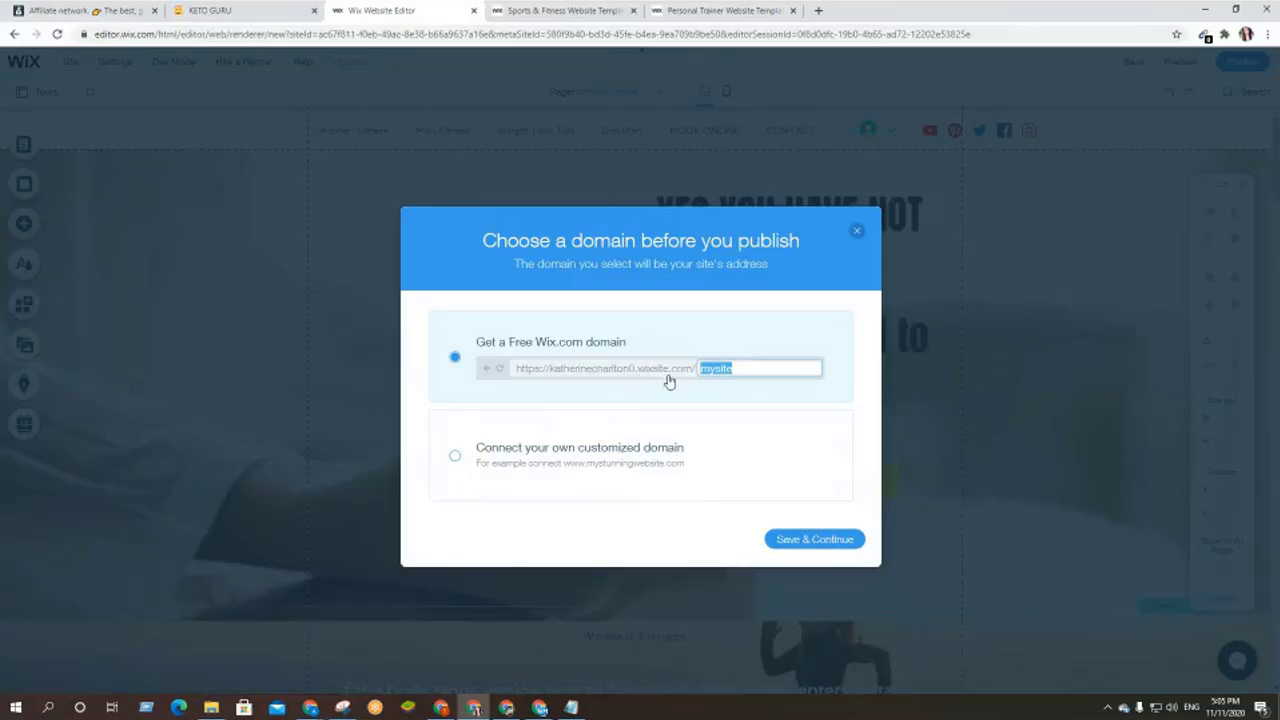
# - Replace the placeholder 'mysite' with 'weightlose' in the free wixsite.com address and save it
pyautogui.click(737, 369)
pyautogui.doubleClick(735, 369)
pyautogui.click(750, 371)
pyautogui.moveTo(766, 371); pyautogui.dragTo(671, 385)
pyautogui.write('weig')
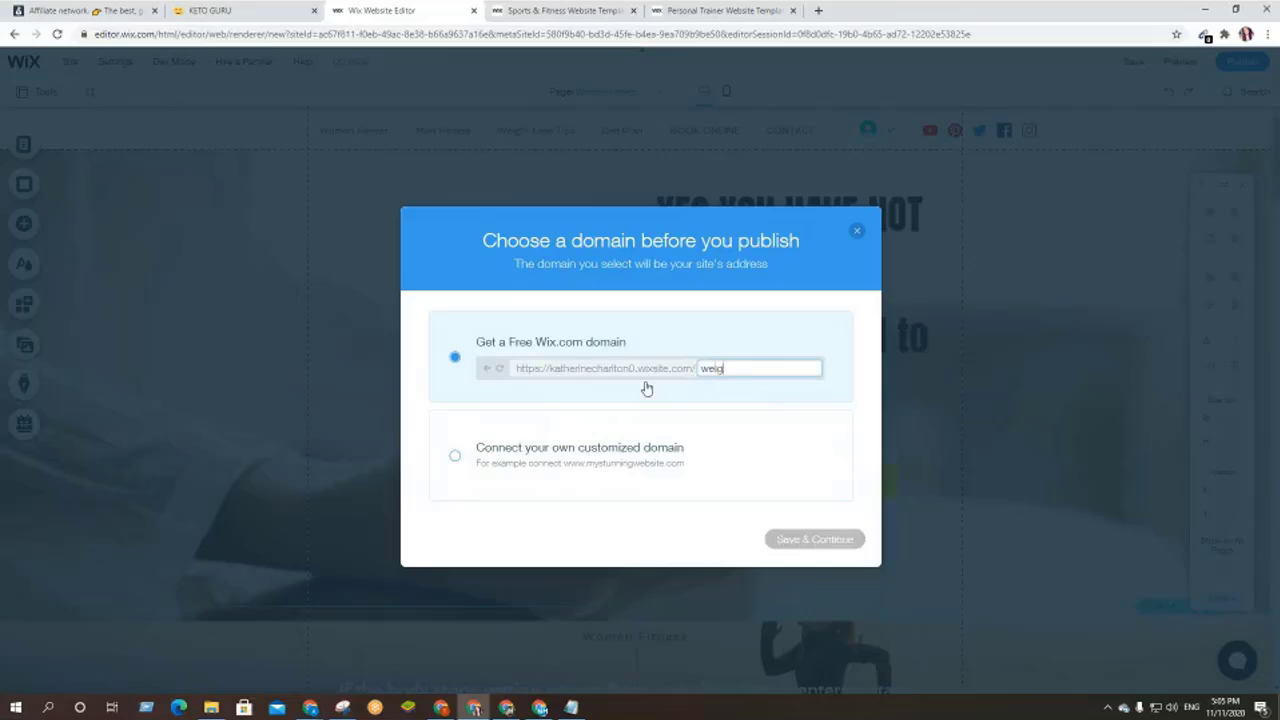
pyautogui.write('htlos')
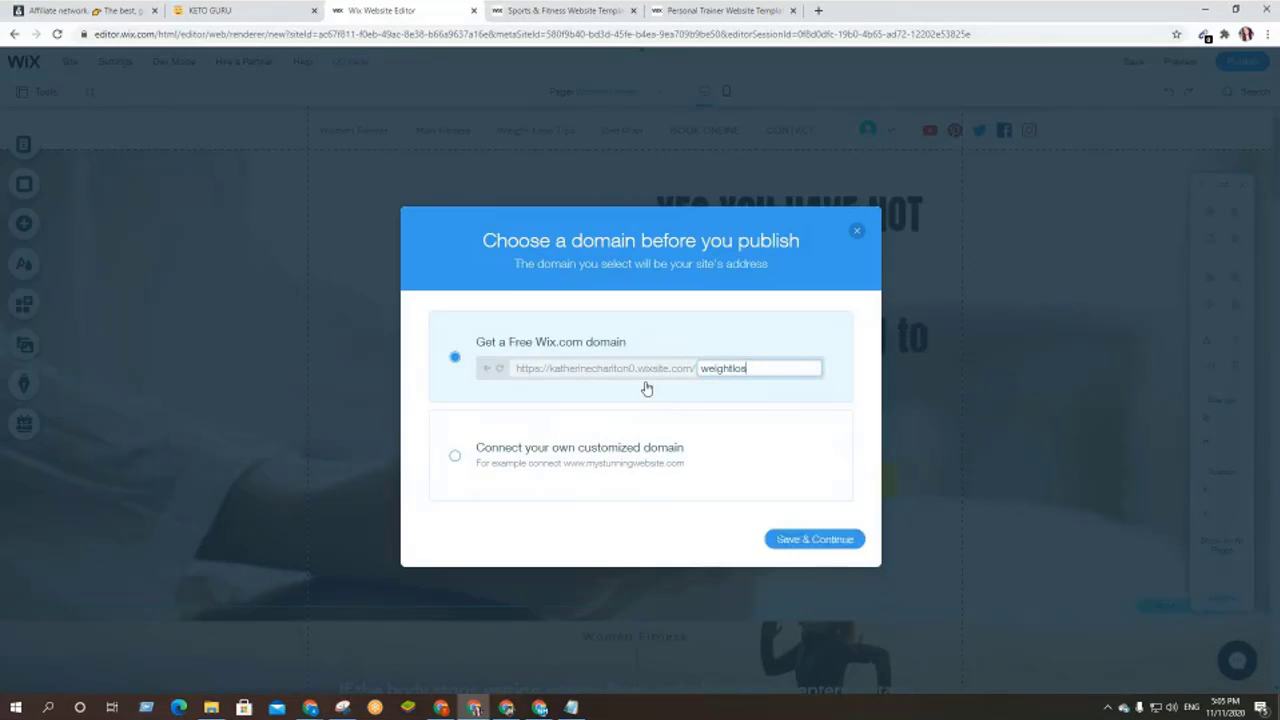
pyautogui.write('ee')
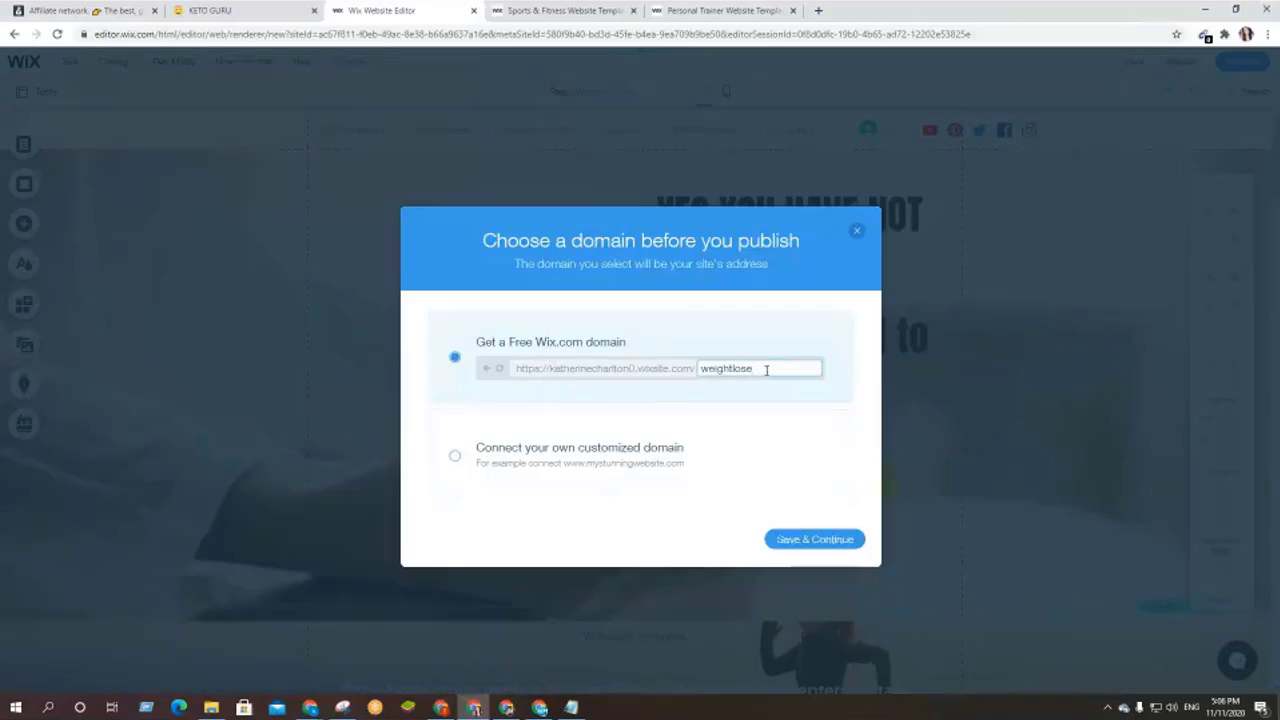
pyautogui.doubleClick(766, 369)
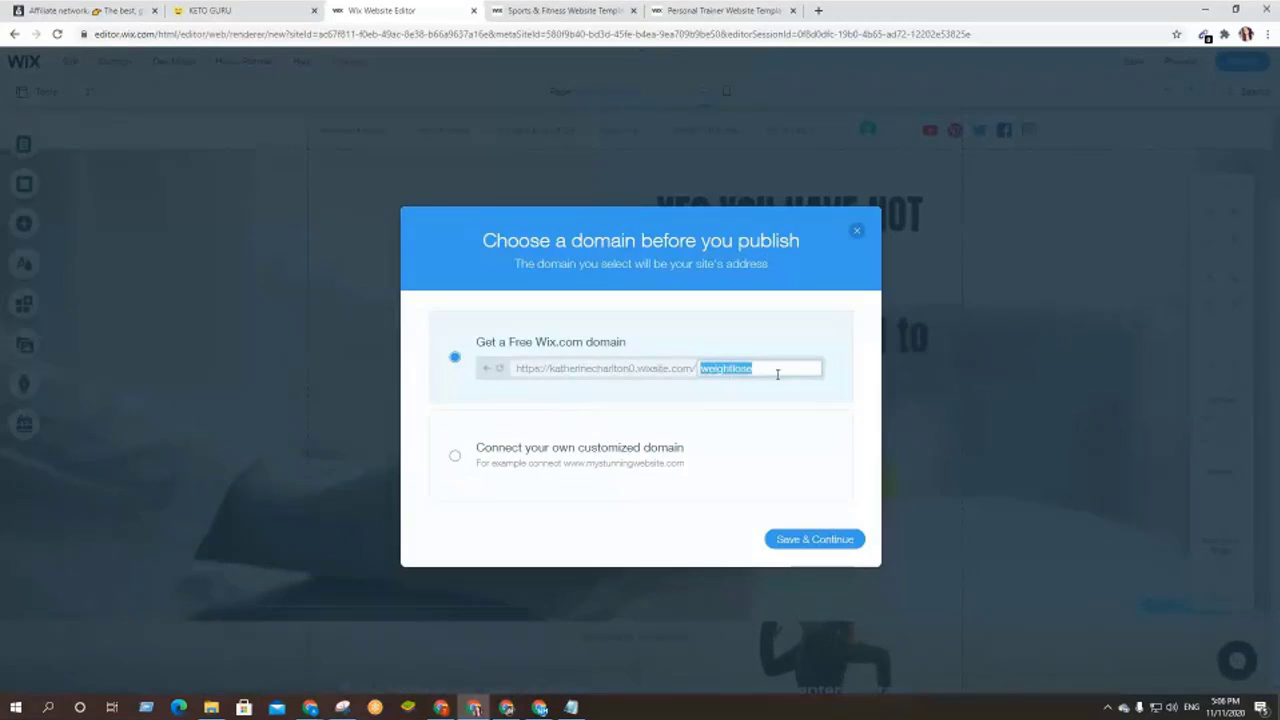
pyautogui.click(799, 546)
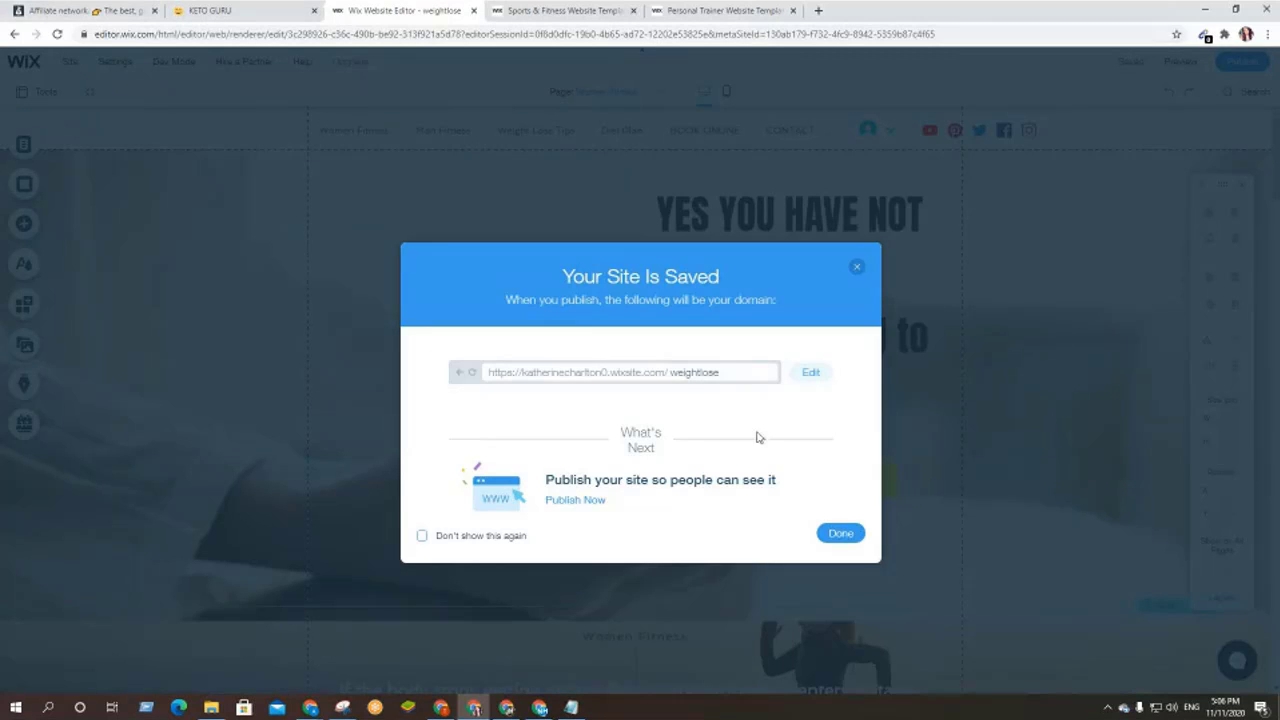
# - Publish the site, open the live site in a new tab, and dismiss the congratulations message
pyautogui.click(575, 501)
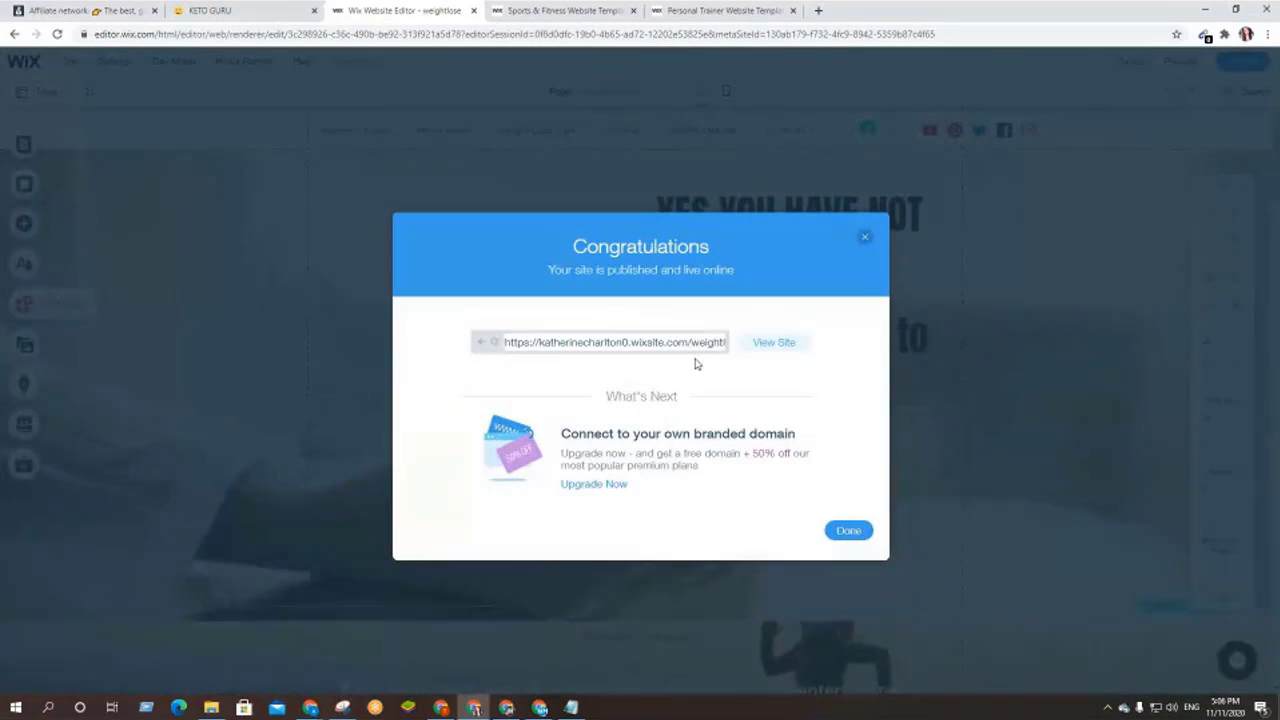
pyautogui.click(773, 344)
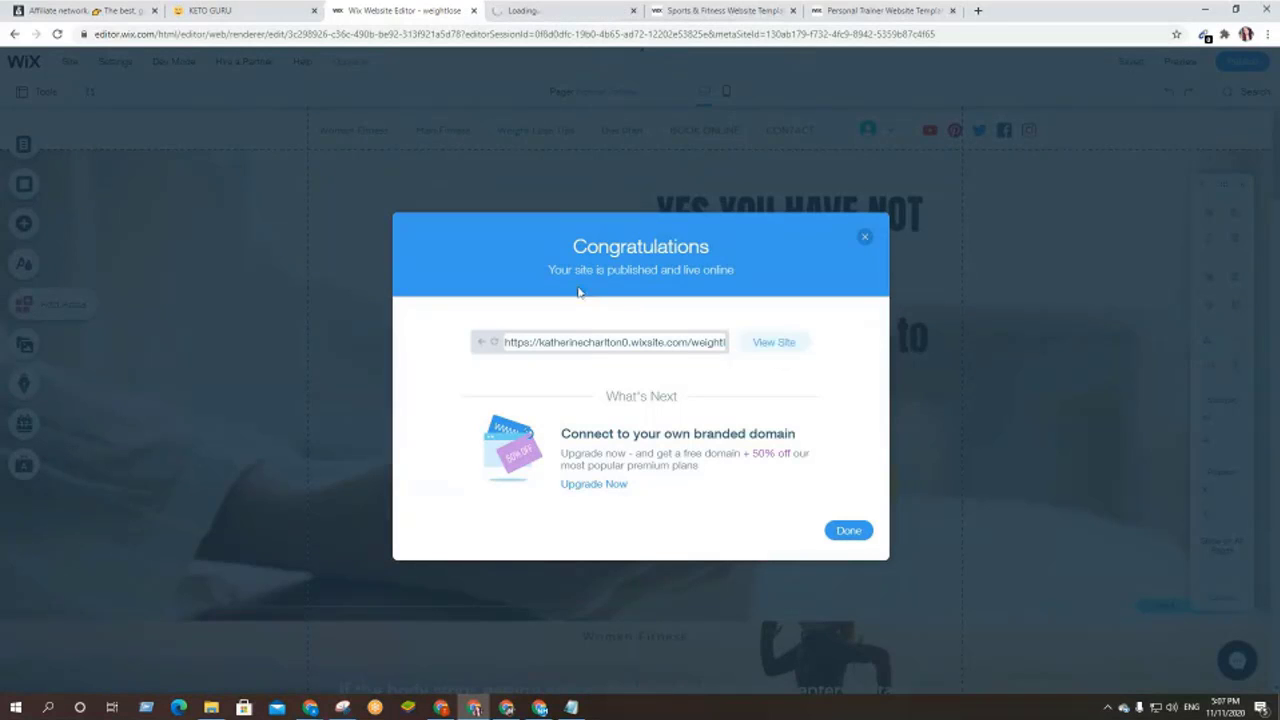
pyautogui.click(849, 532)
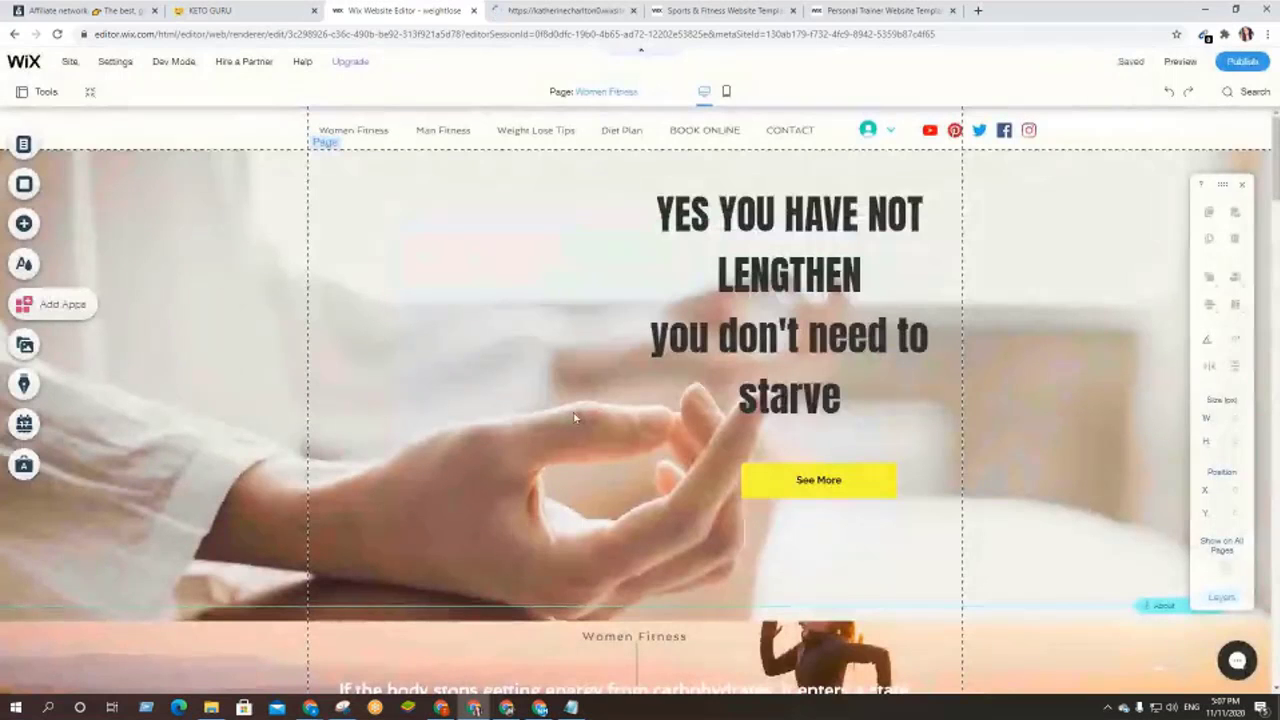
pyautogui.click(577, 8)
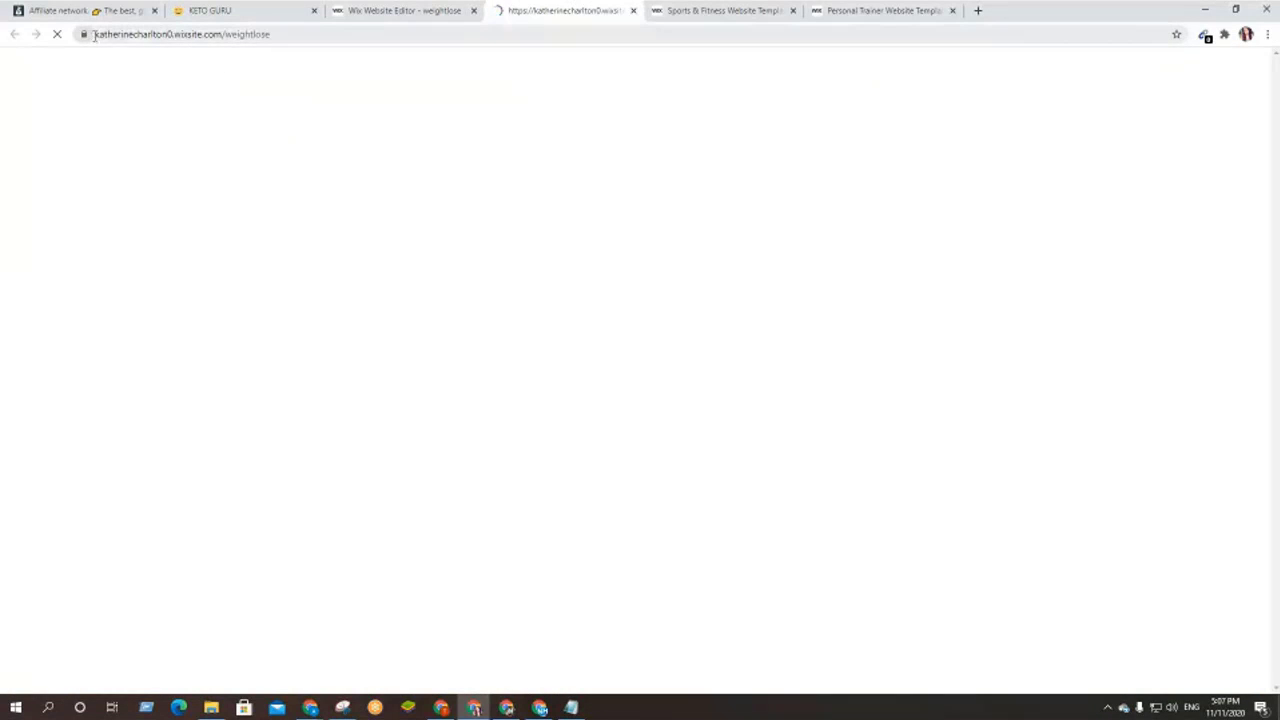
pyautogui.moveTo(94, 35); pyautogui.dragTo(253, 37)
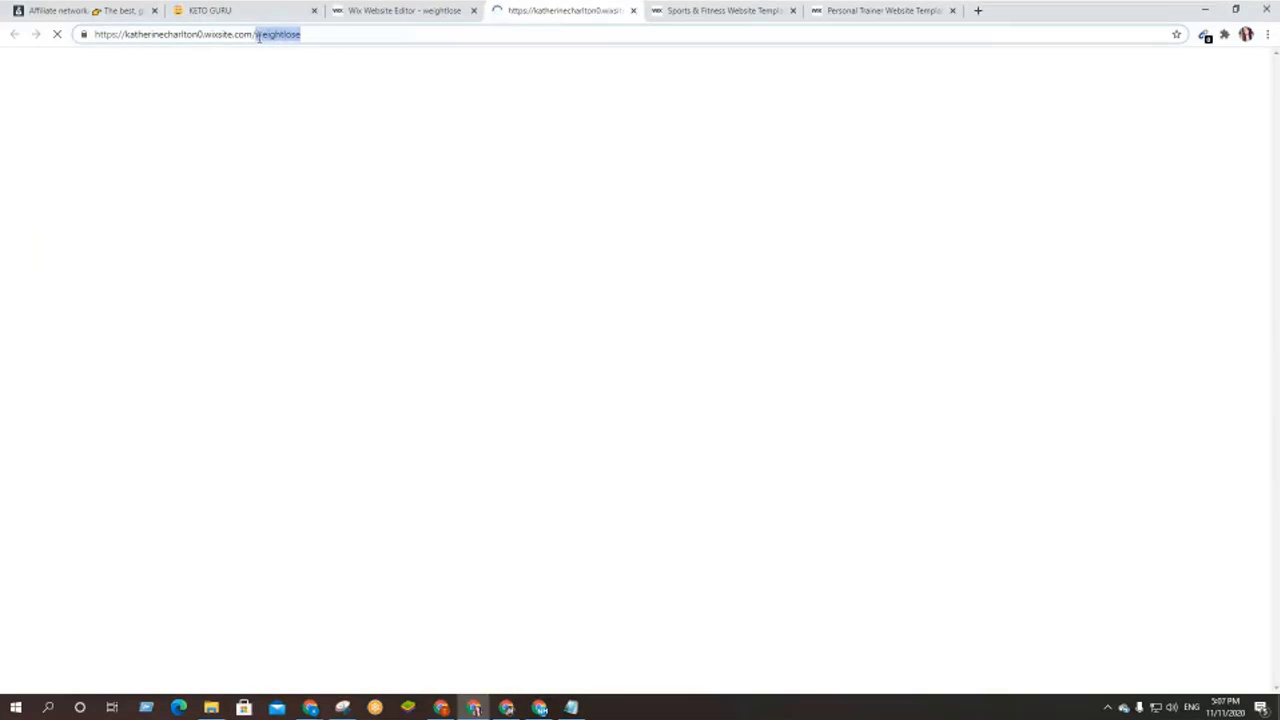
pyautogui.moveTo(335, 36); pyautogui.dragTo(85, 37)
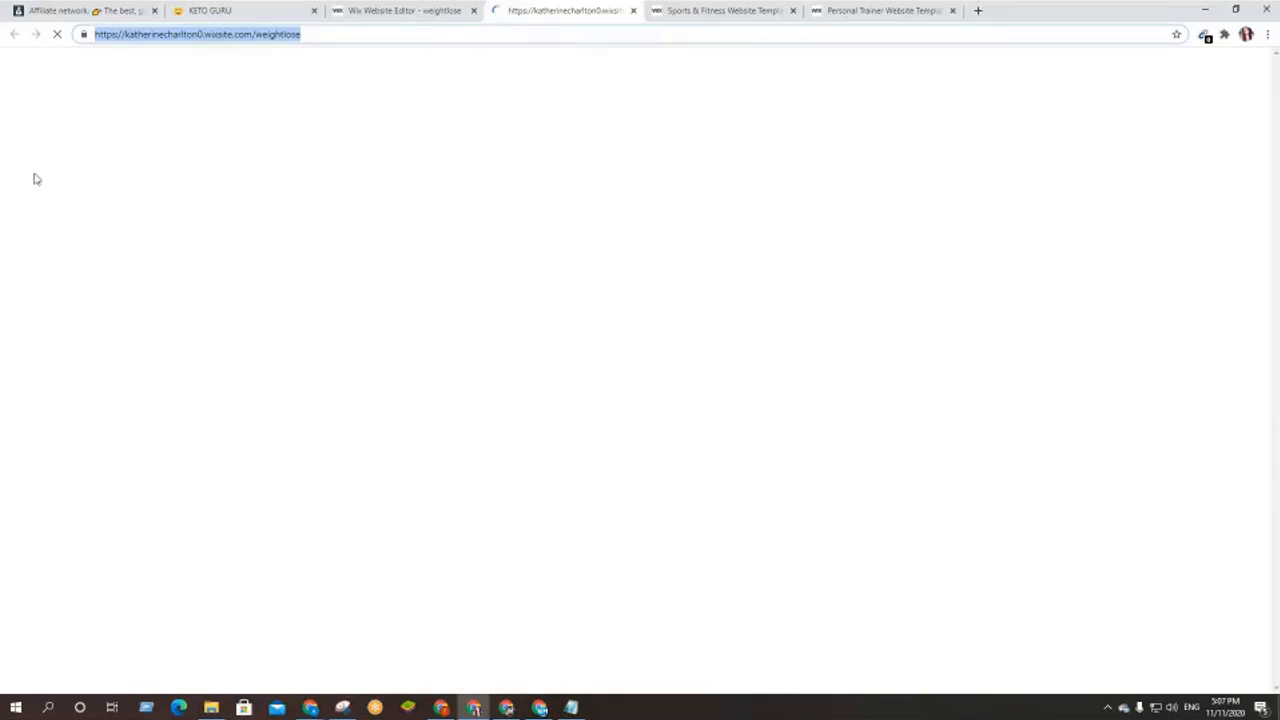
pyautogui.click(330, 36)
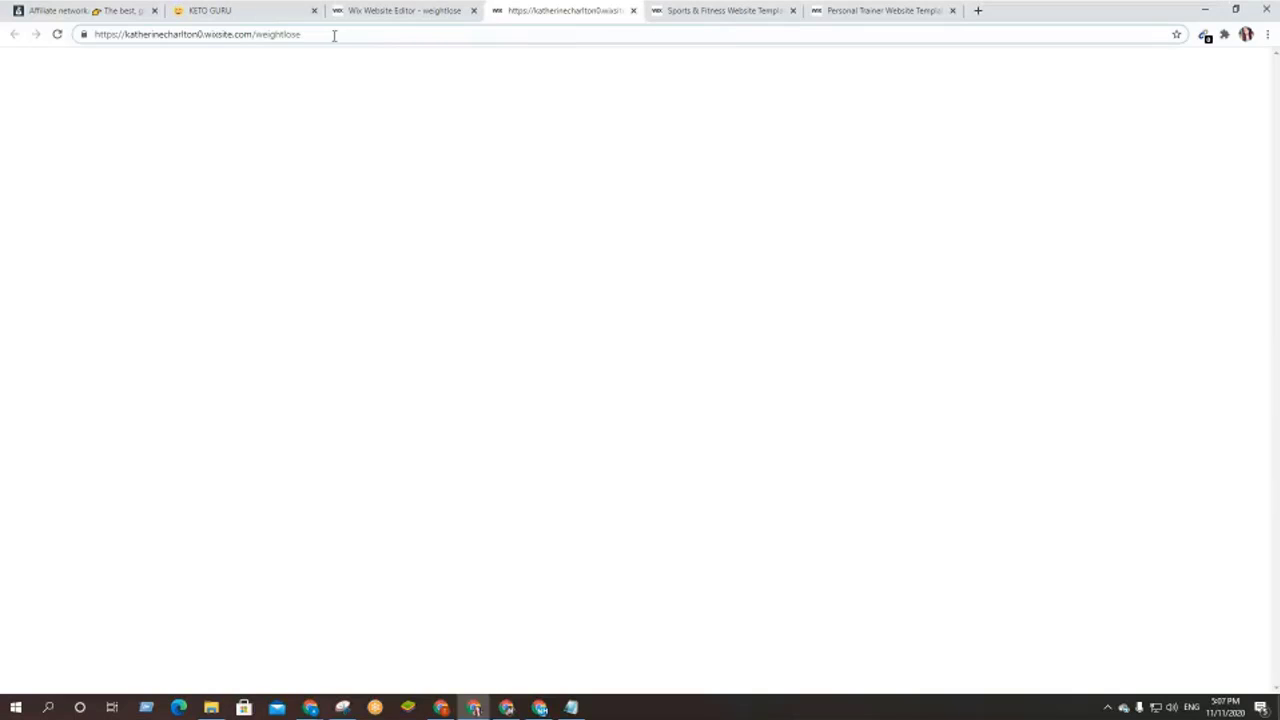
pyautogui.click(57, 35)
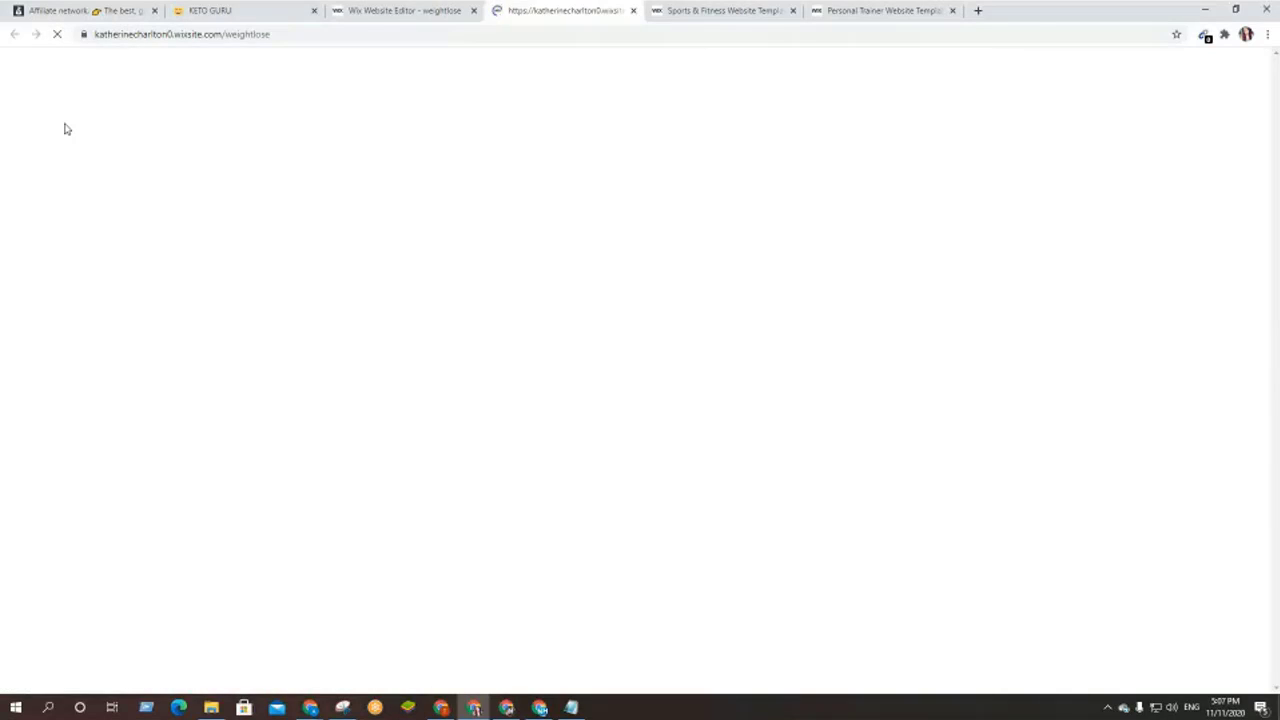
pyautogui.click(437, 5)
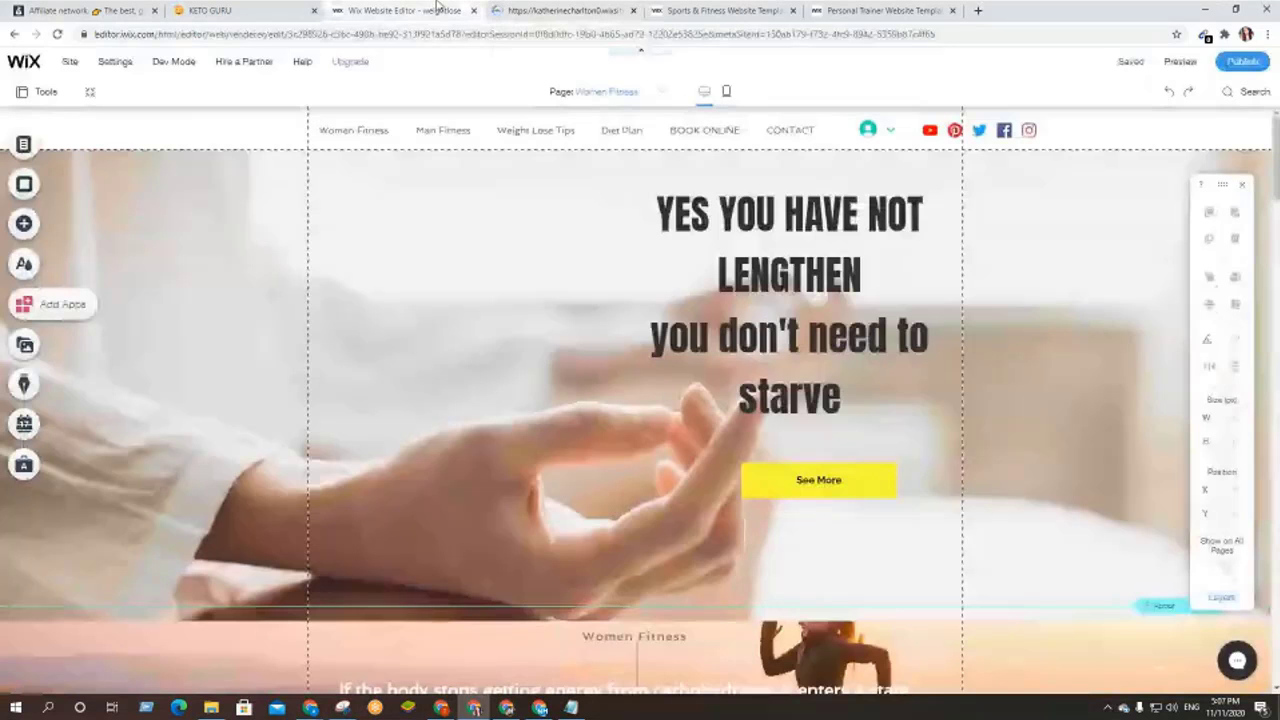
# - Scroll the live site down to the © 2020 footer, try See More, and jump back to the top
pyautogui.click(558, 9)
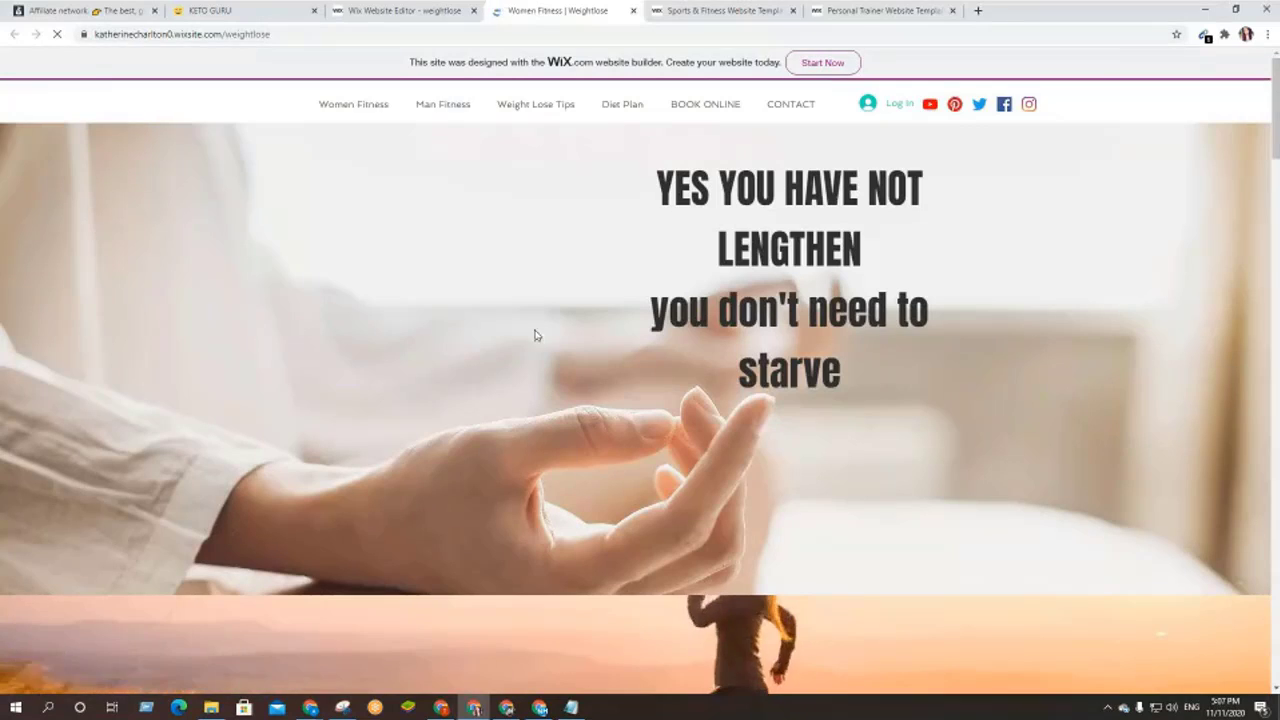
pyautogui.scroll(-2, 586, 427)
pyautogui.scroll(-1, 586, 427)
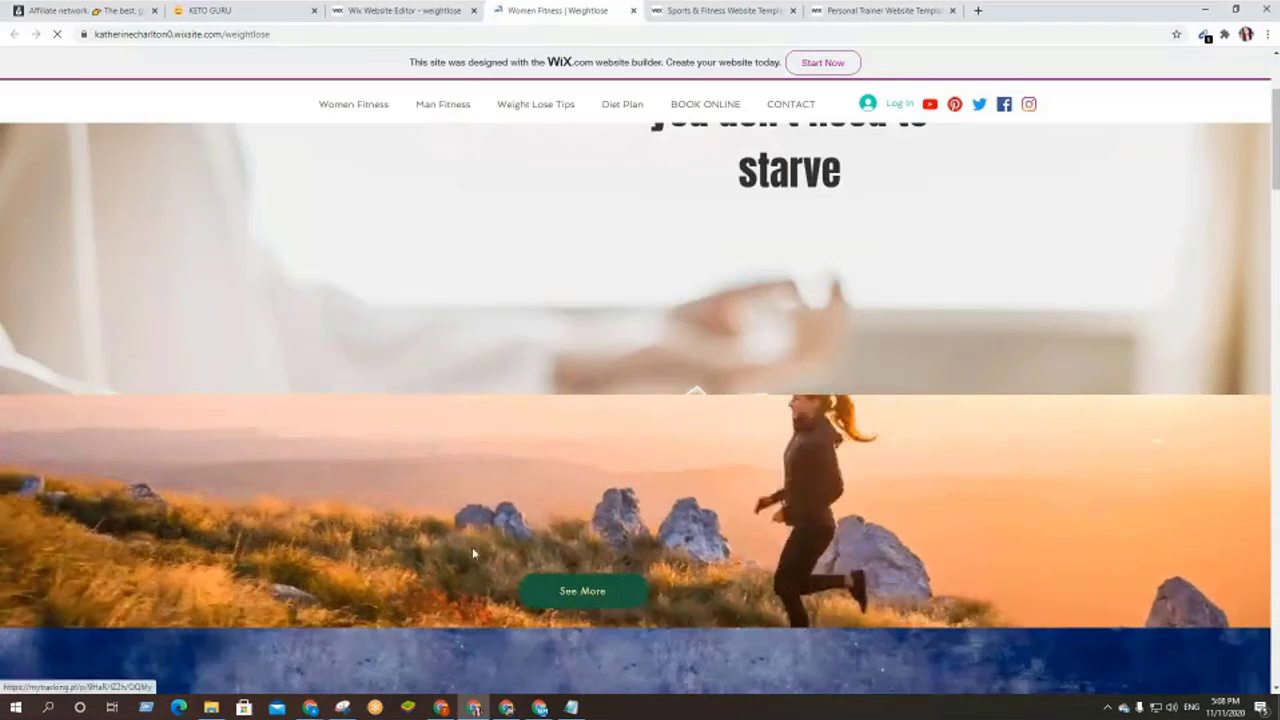
pyautogui.scroll(-5, 462, 535)
pyautogui.scroll(-10, 460, 530)
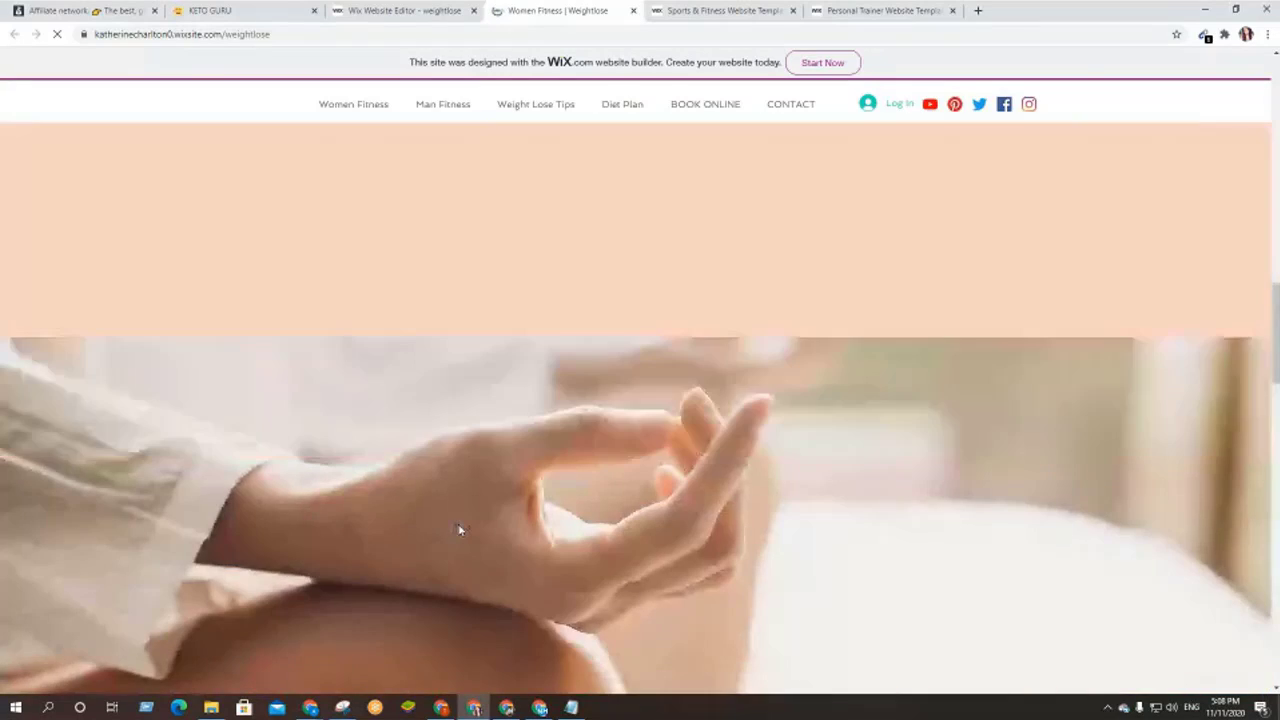
pyautogui.scroll(-2, 460, 530)
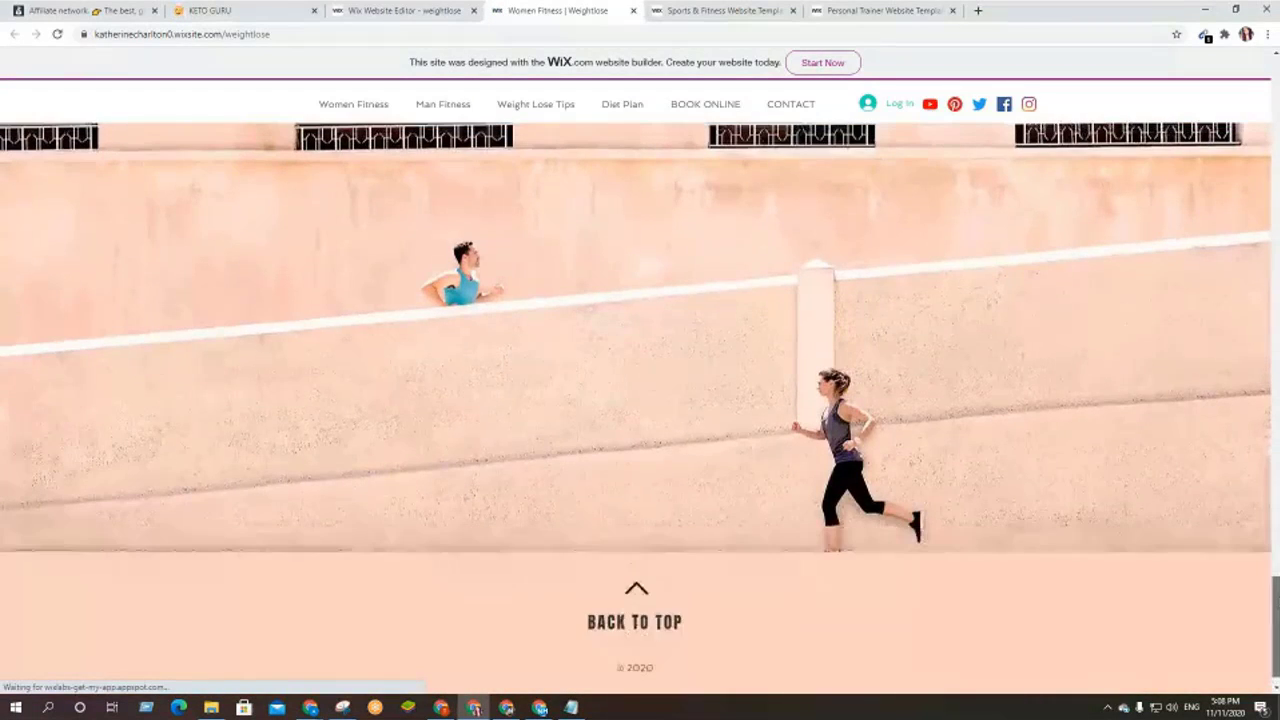
pyautogui.scroll(-1, 866, 643)
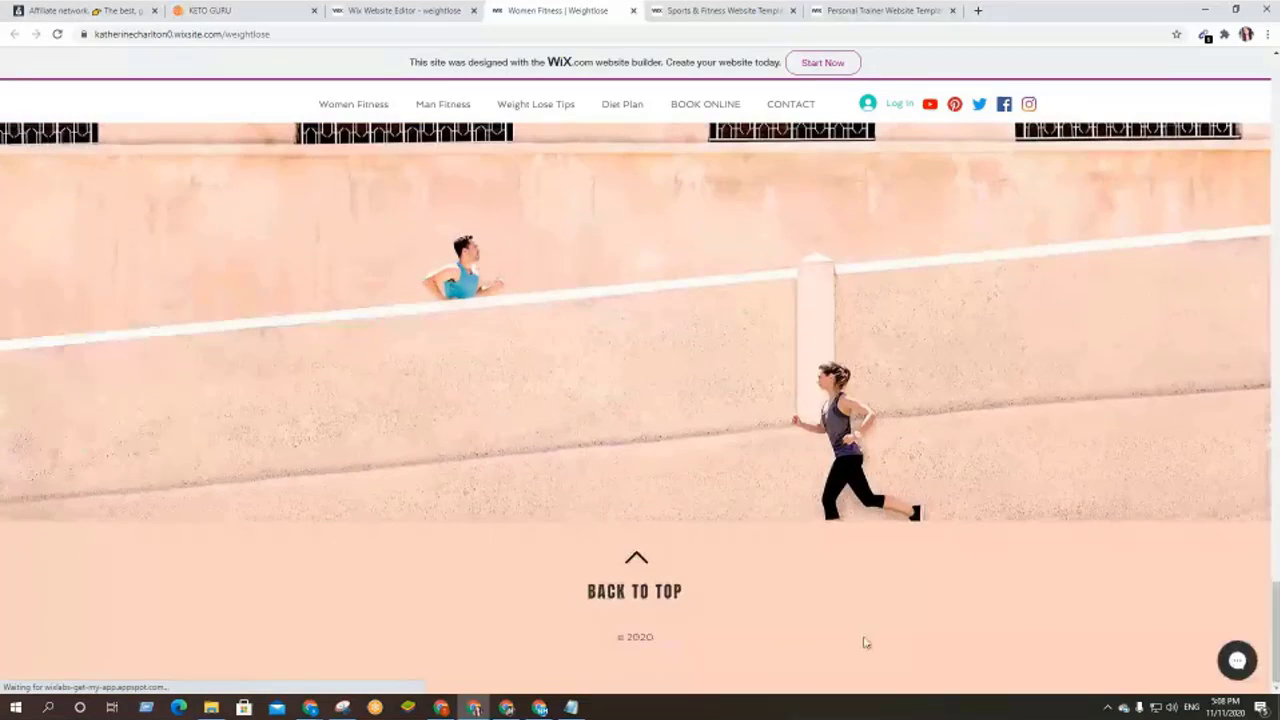
pyautogui.click(643, 592)
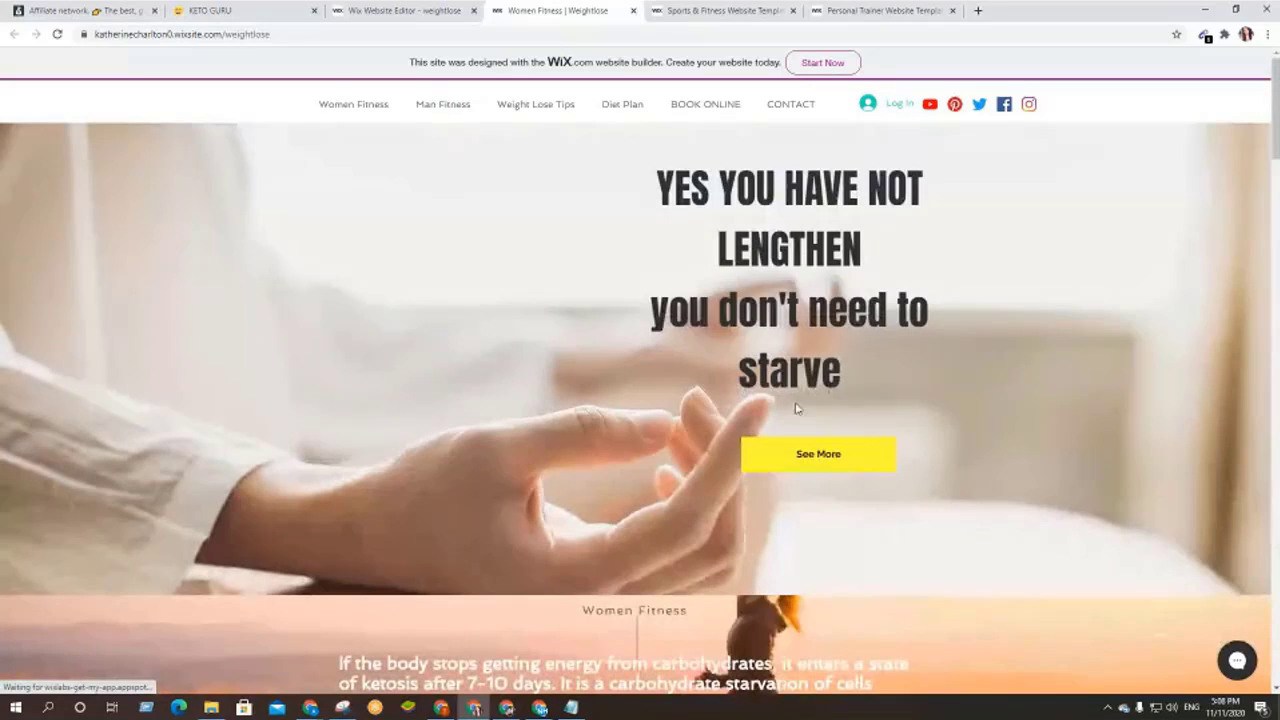
pyautogui.click(832, 468)
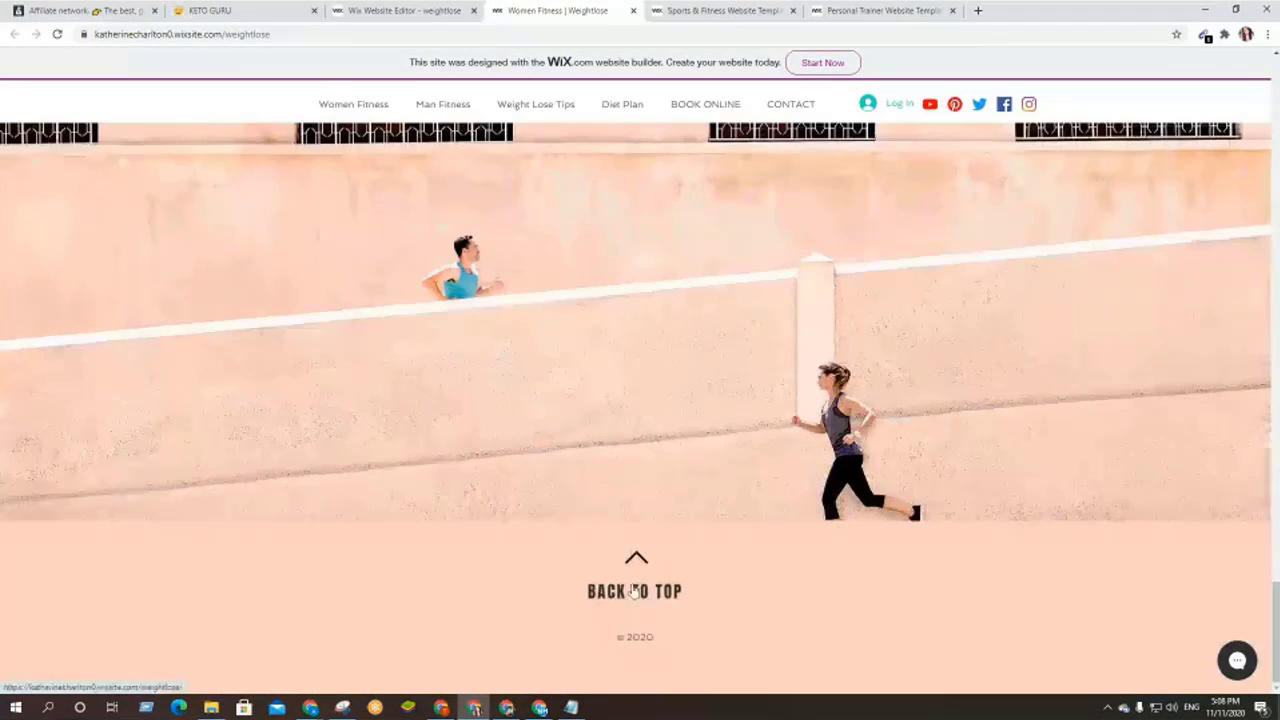
pyautogui.click(611, 591)
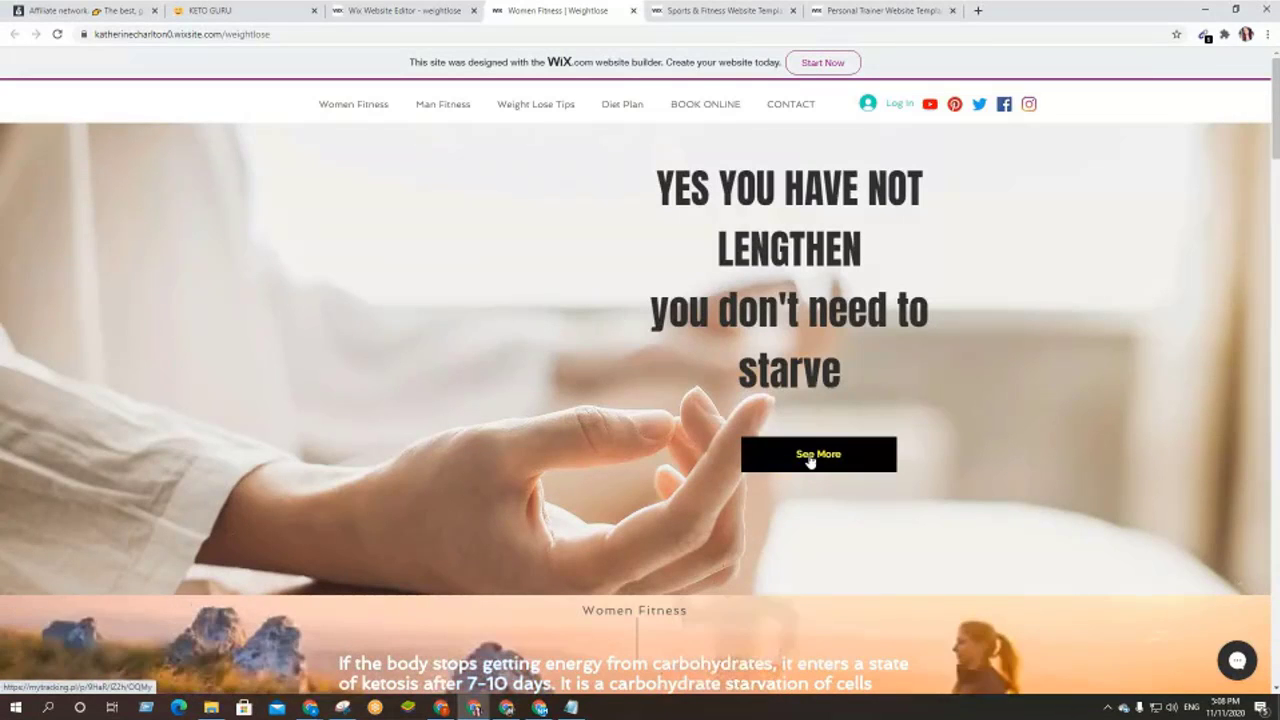
# - Follow the hero's See More offer link and reload the stalled mytracking.pl page
pyautogui.click(810, 457)
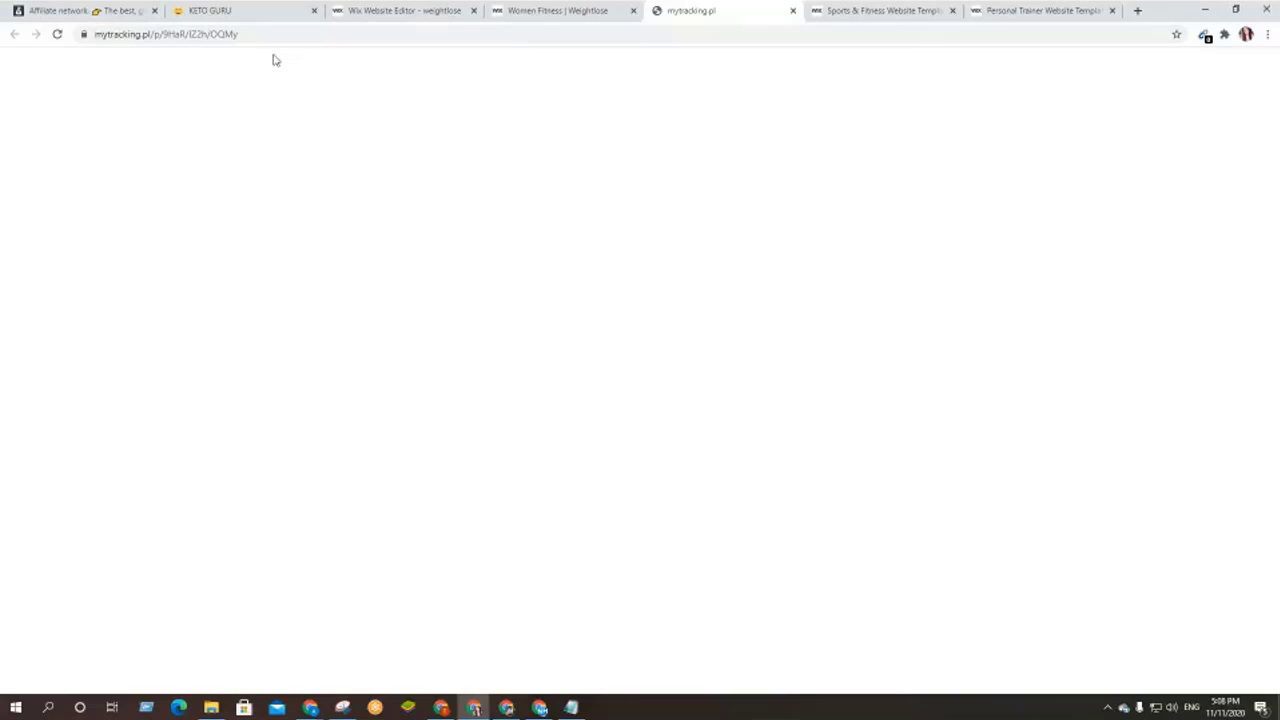
pyautogui.click(550, 8)
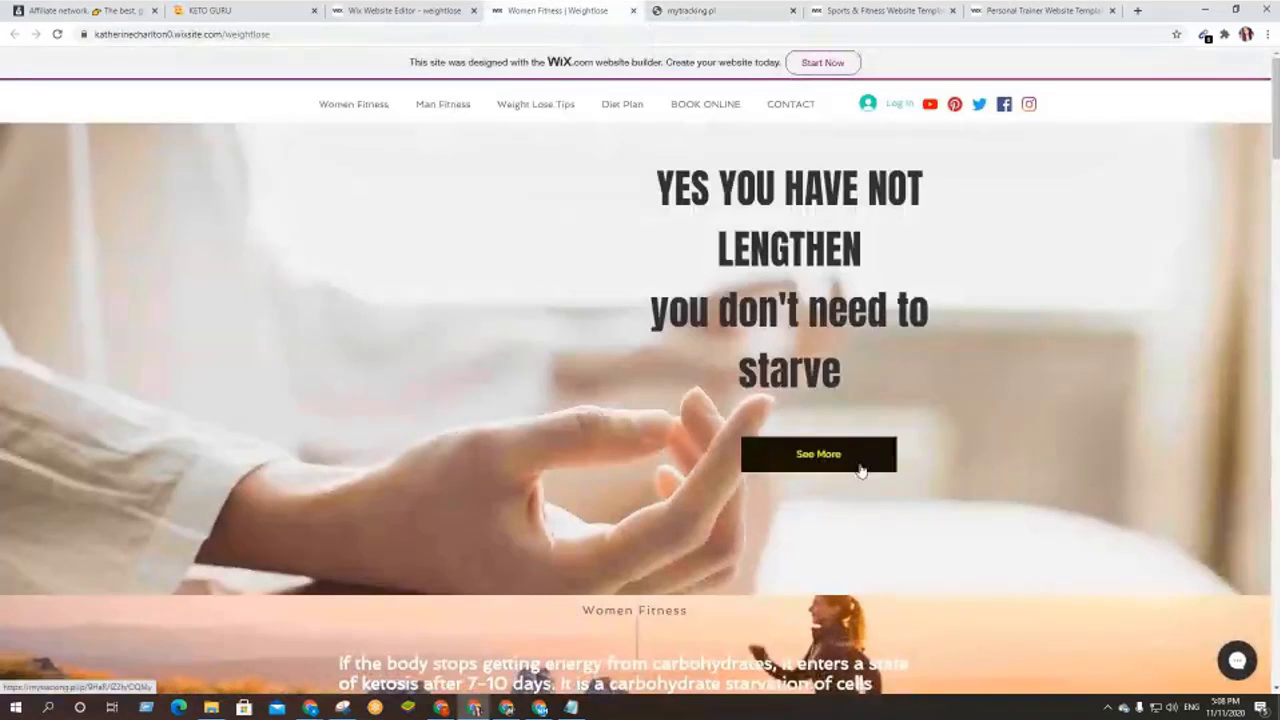
pyautogui.click(817, 452)
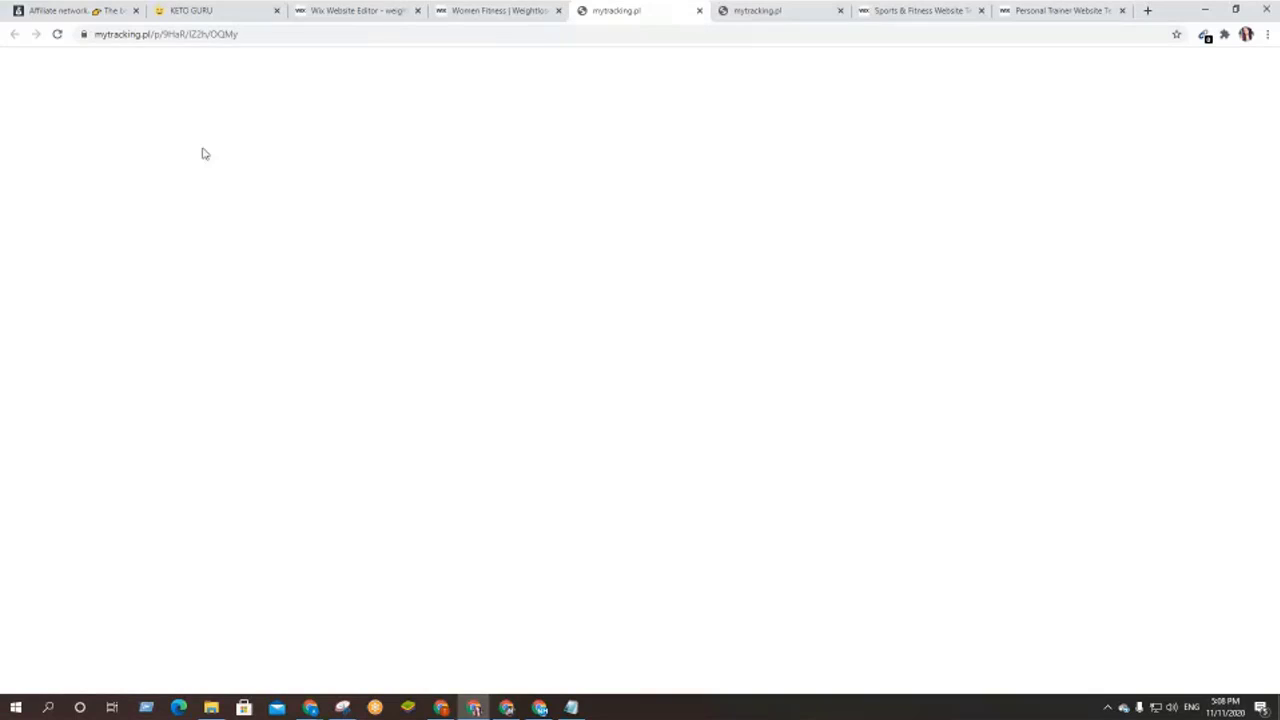
pyautogui.click(57, 35)
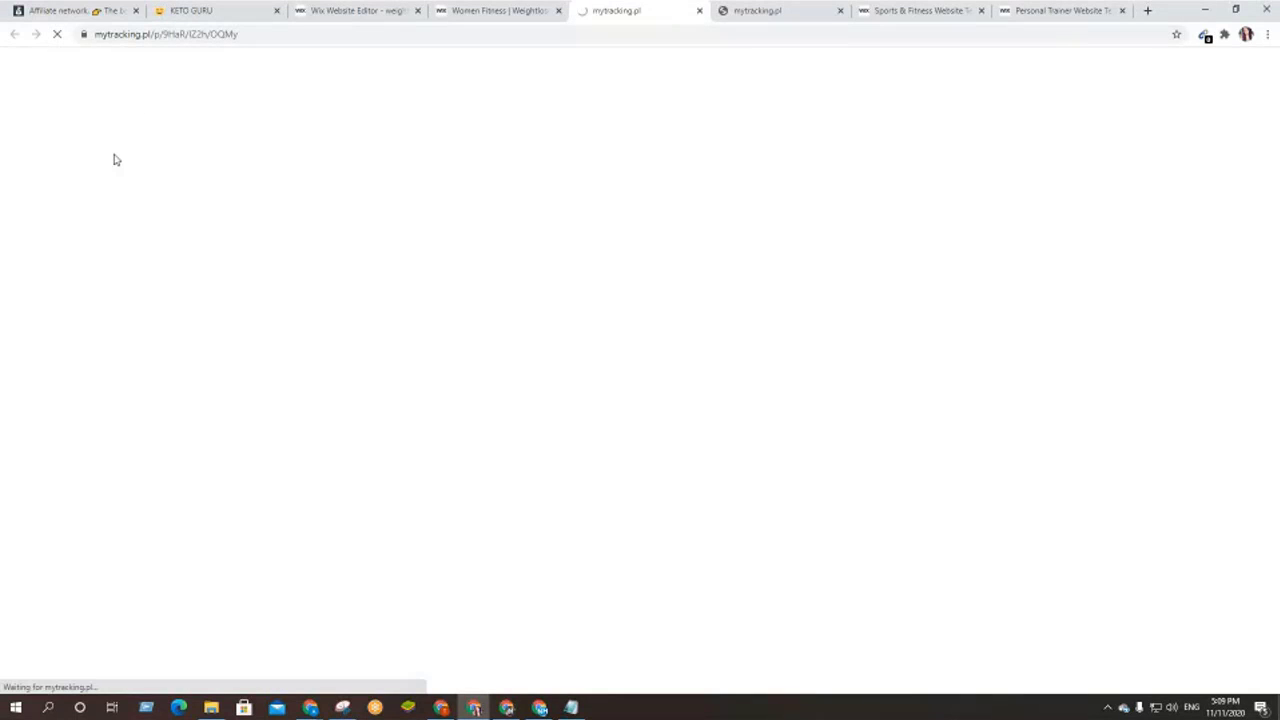
# - Look through the opened Keto Guru landing pages, then return to the Women Fitness tab
pyautogui.click(760, 8)
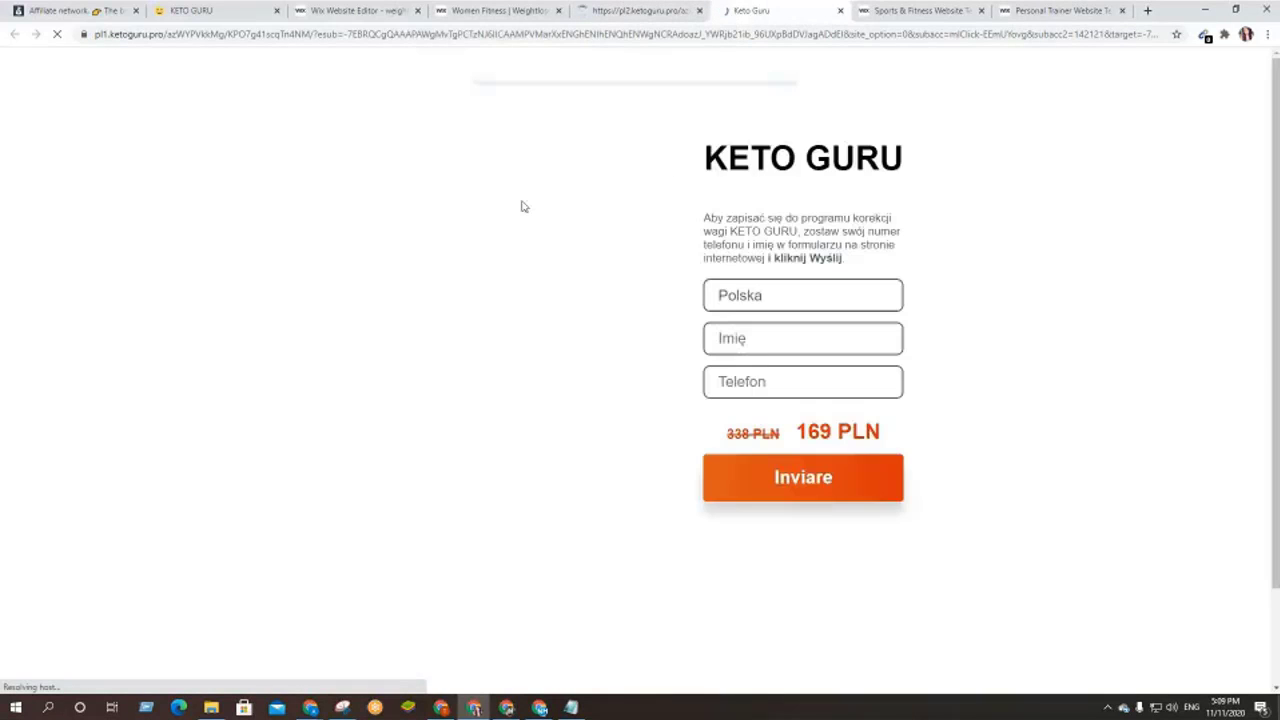
pyautogui.scroll(-3, 567, 262)
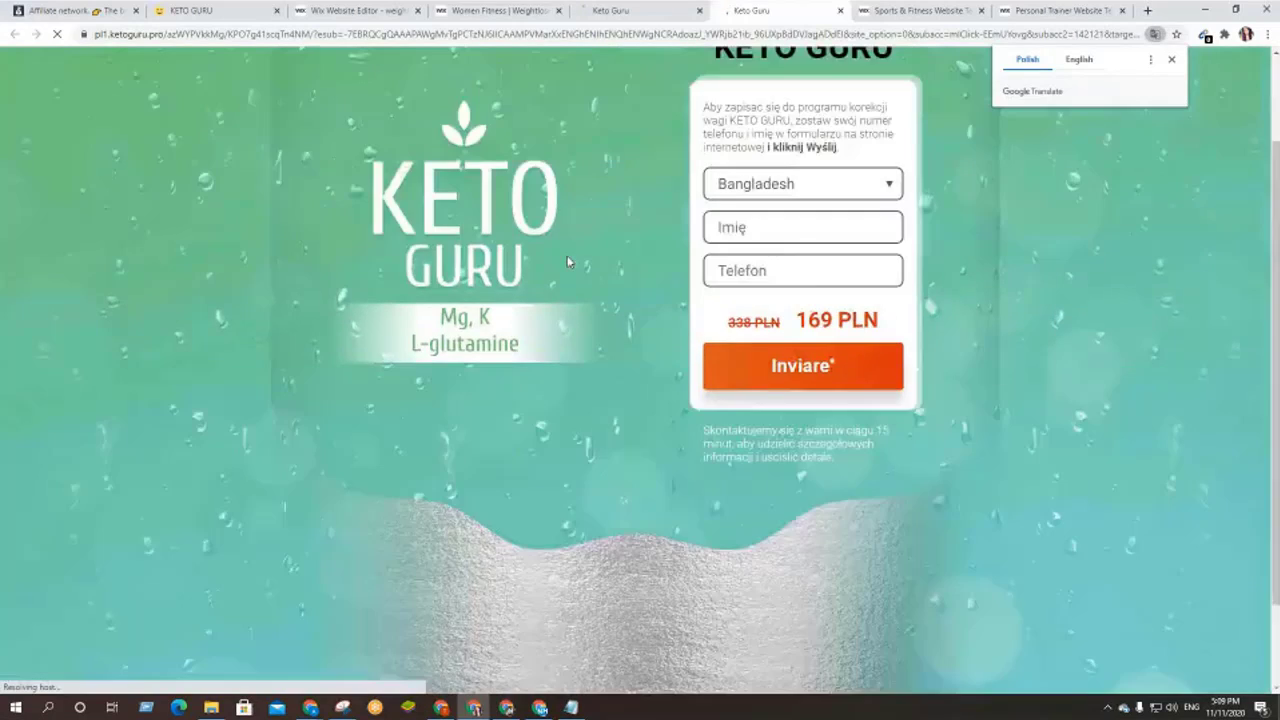
pyautogui.click(617, 10)
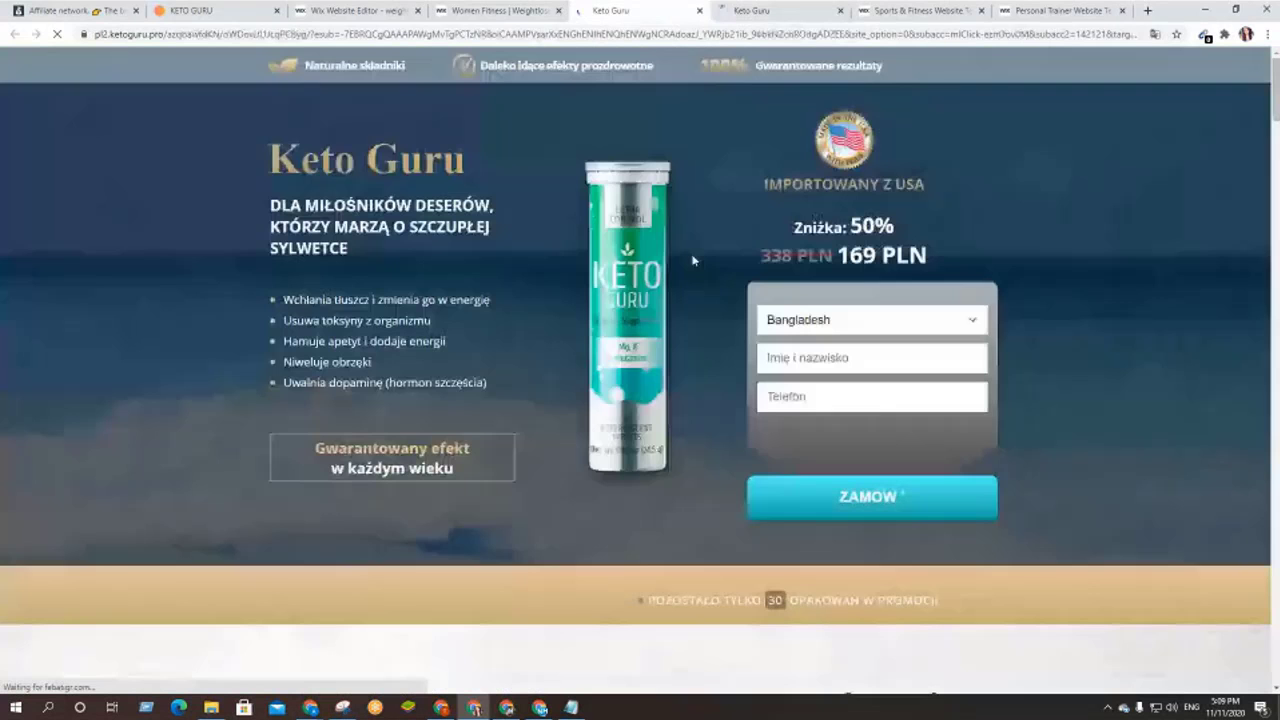
pyautogui.scroll(-3, 621, 361)
pyautogui.scroll(2, 621, 361)
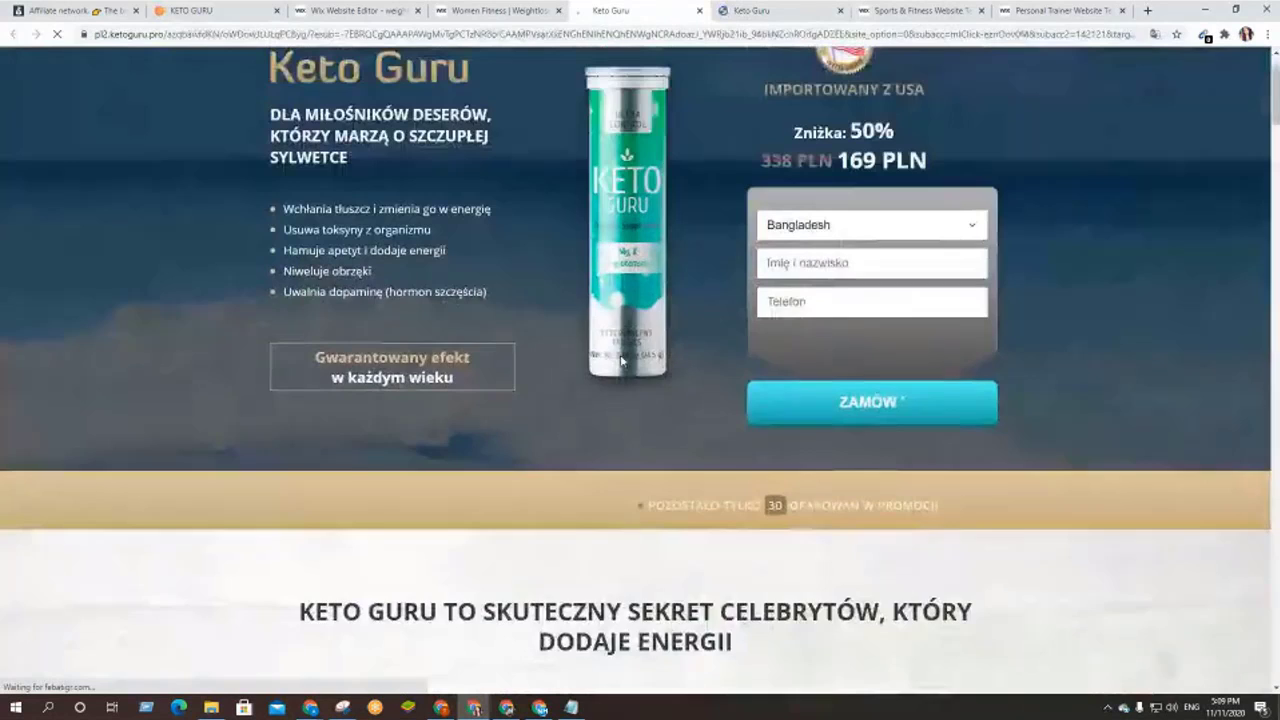
pyautogui.scroll(1, 621, 361)
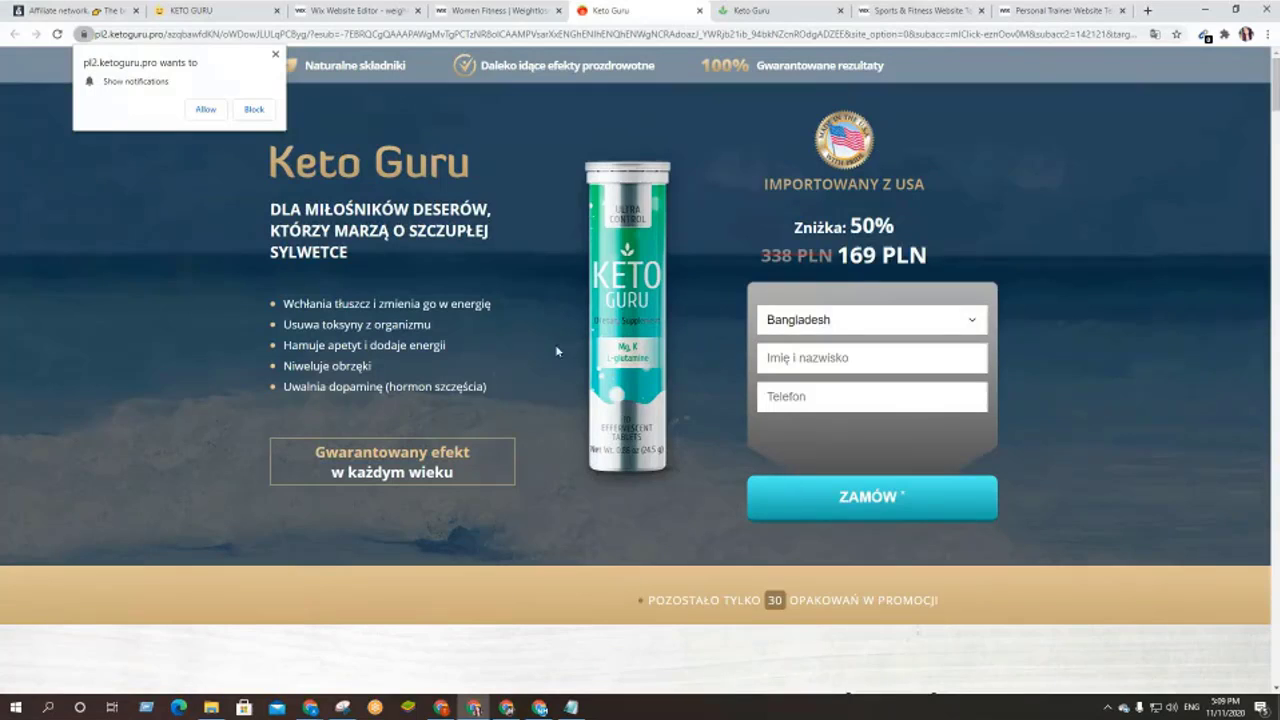
pyautogui.click(498, 10)
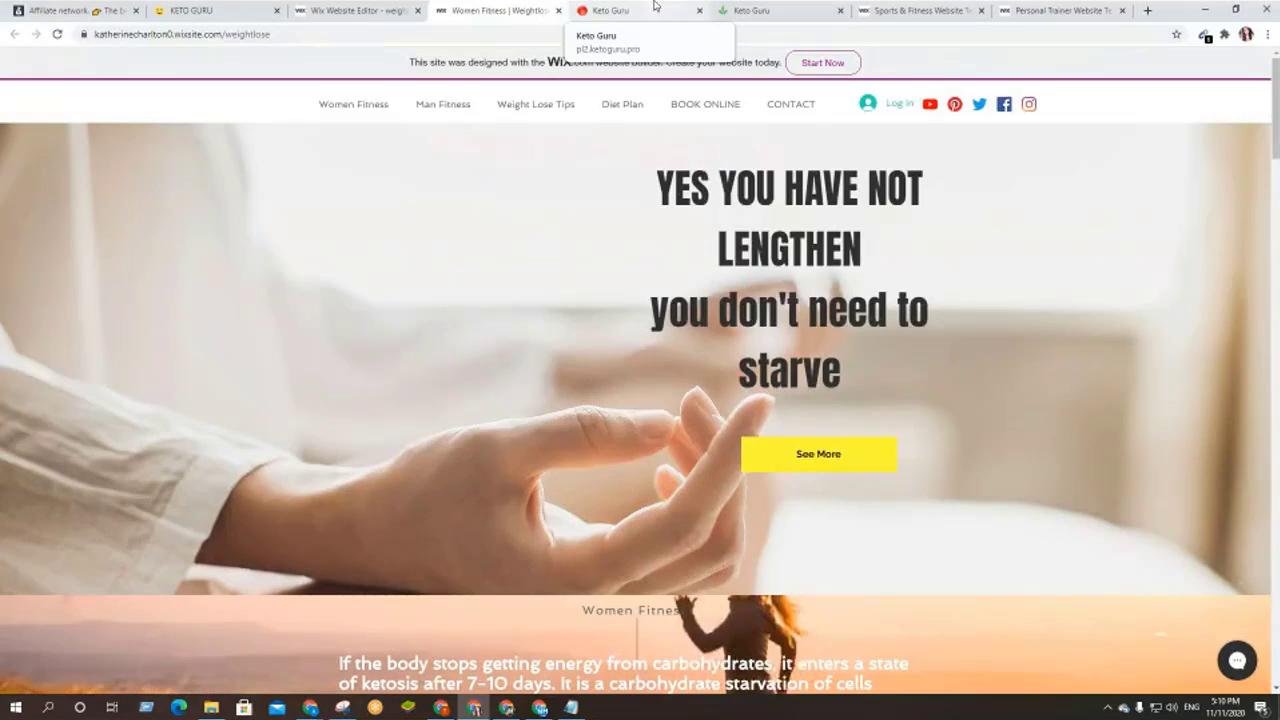
# - Test the YouTube link down to the channel's videos and the Pinterest link, closing Pinterest
pyautogui.click(620, 10)
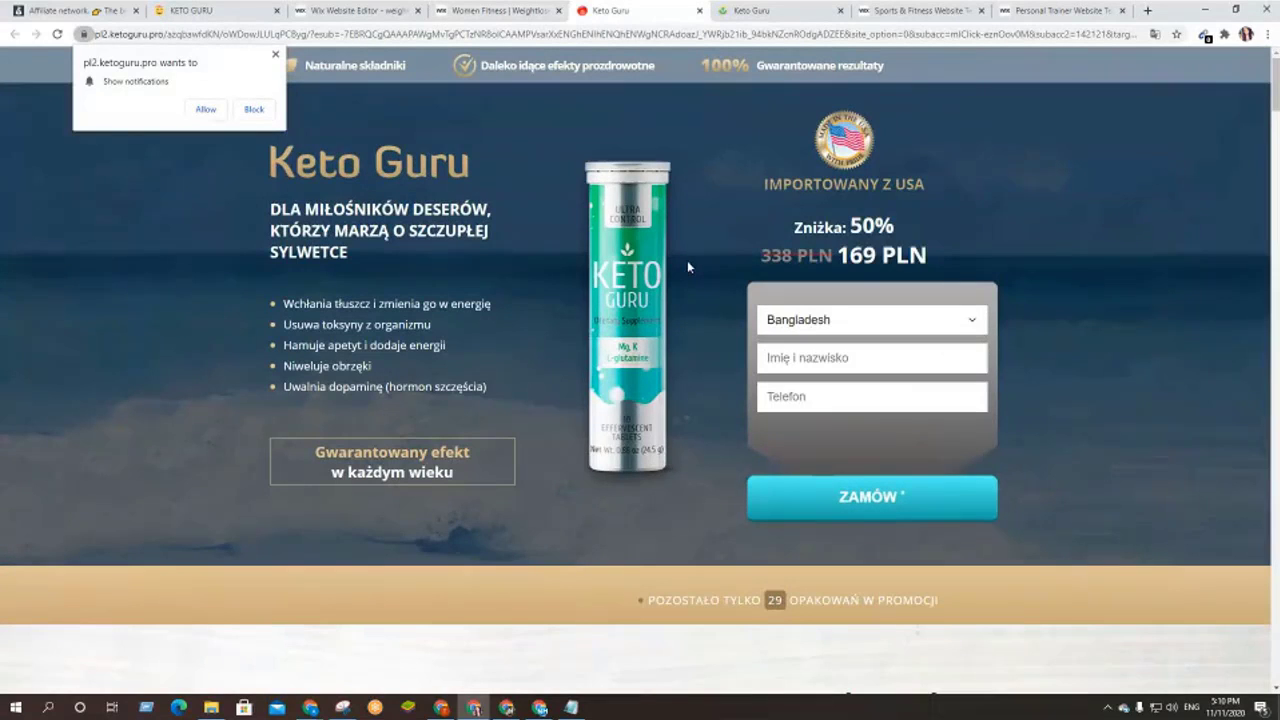
pyautogui.click(494, 8)
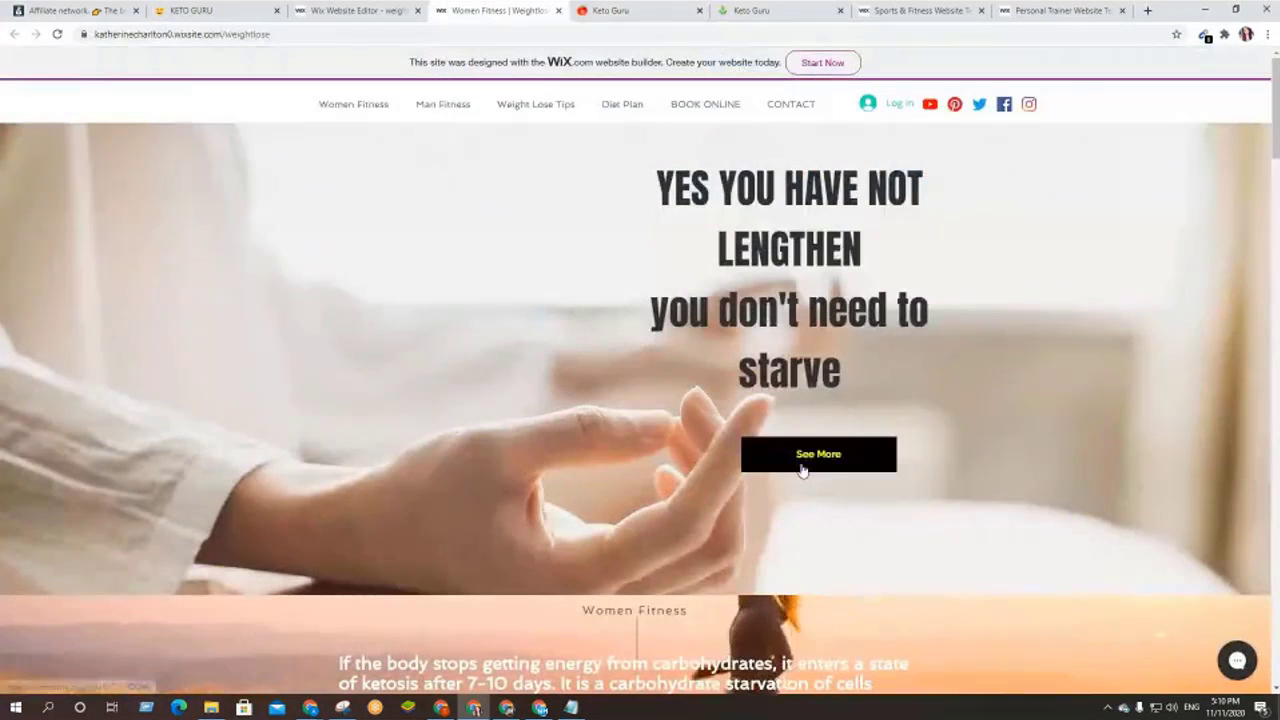
pyautogui.click(930, 105)
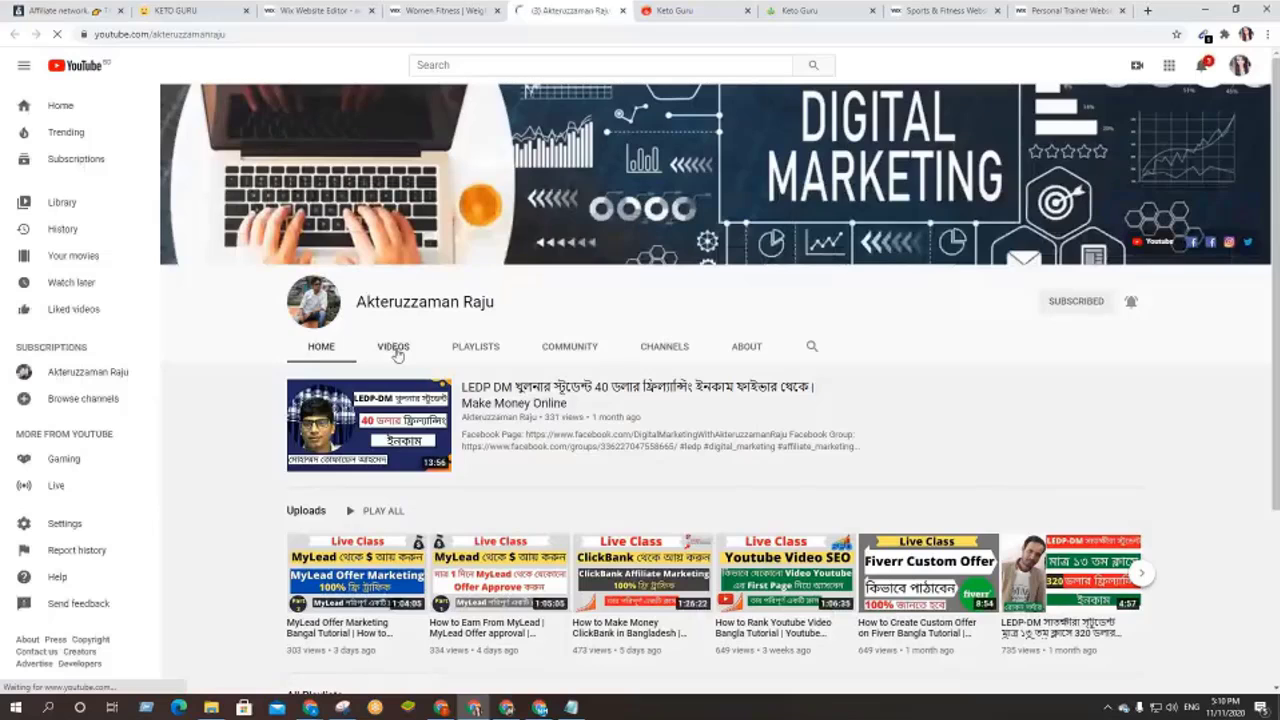
pyautogui.click(394, 350)
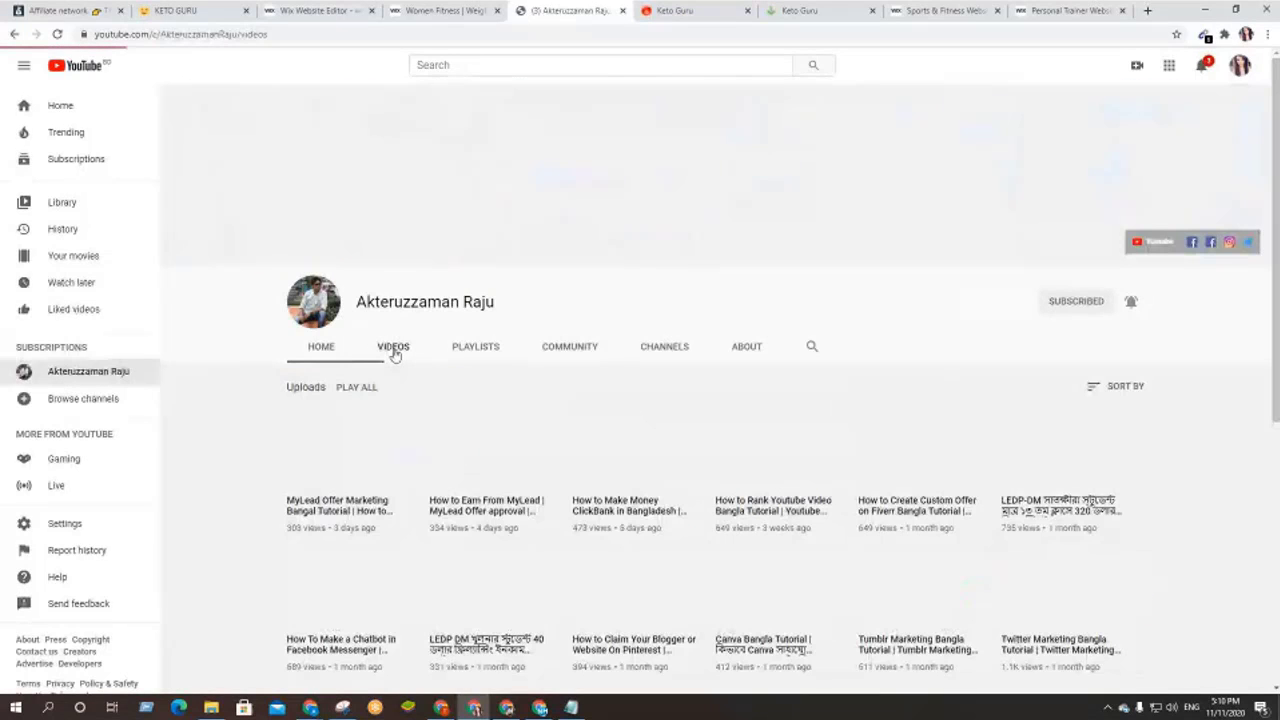
pyautogui.click(445, 10)
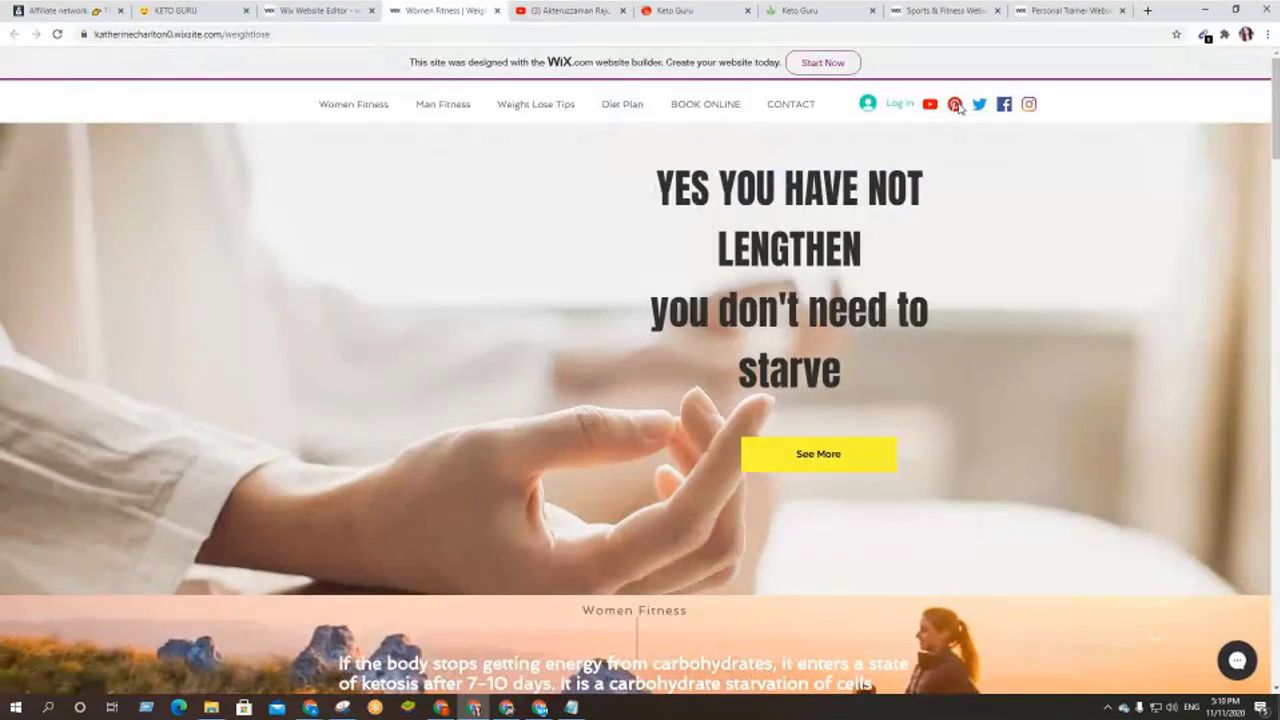
pyautogui.click(955, 105)
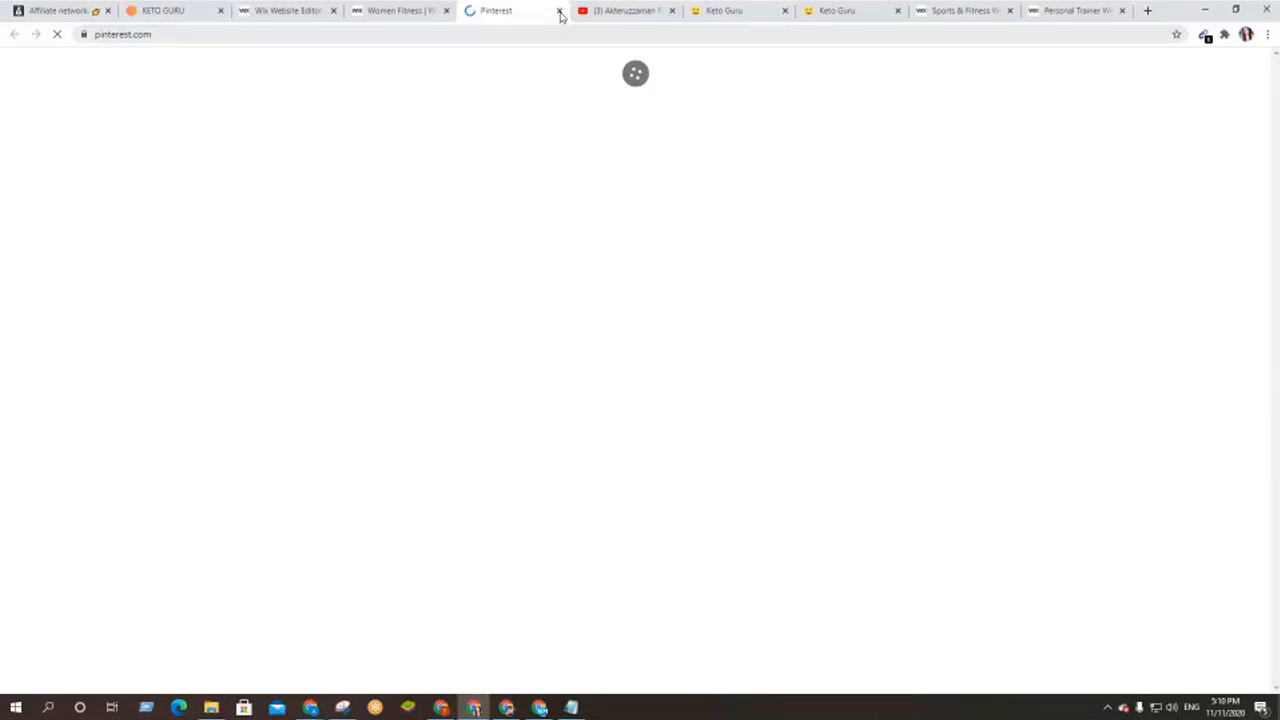
pyautogui.hotkey('ctrl', 'w')
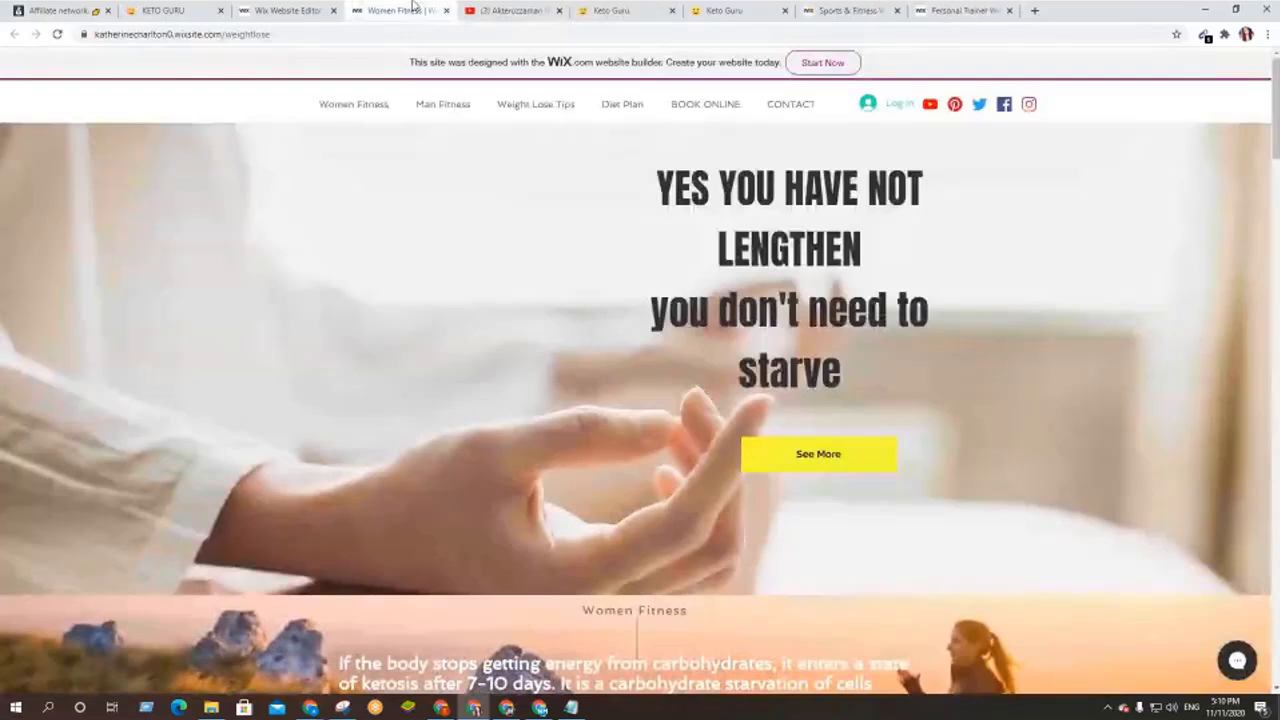
# - Leave the browser and open Google Meet's More options menu to reach Stop recording
pyautogui.click(558, 10)
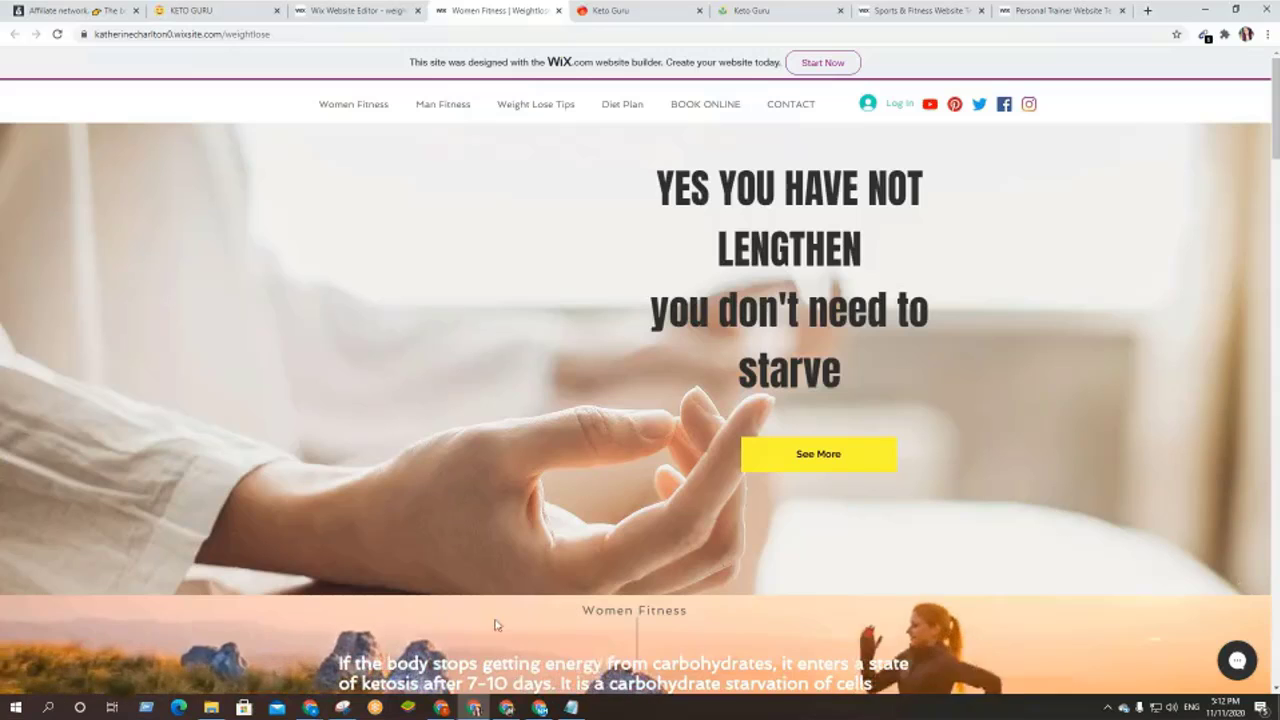
pyautogui.click(444, 711)
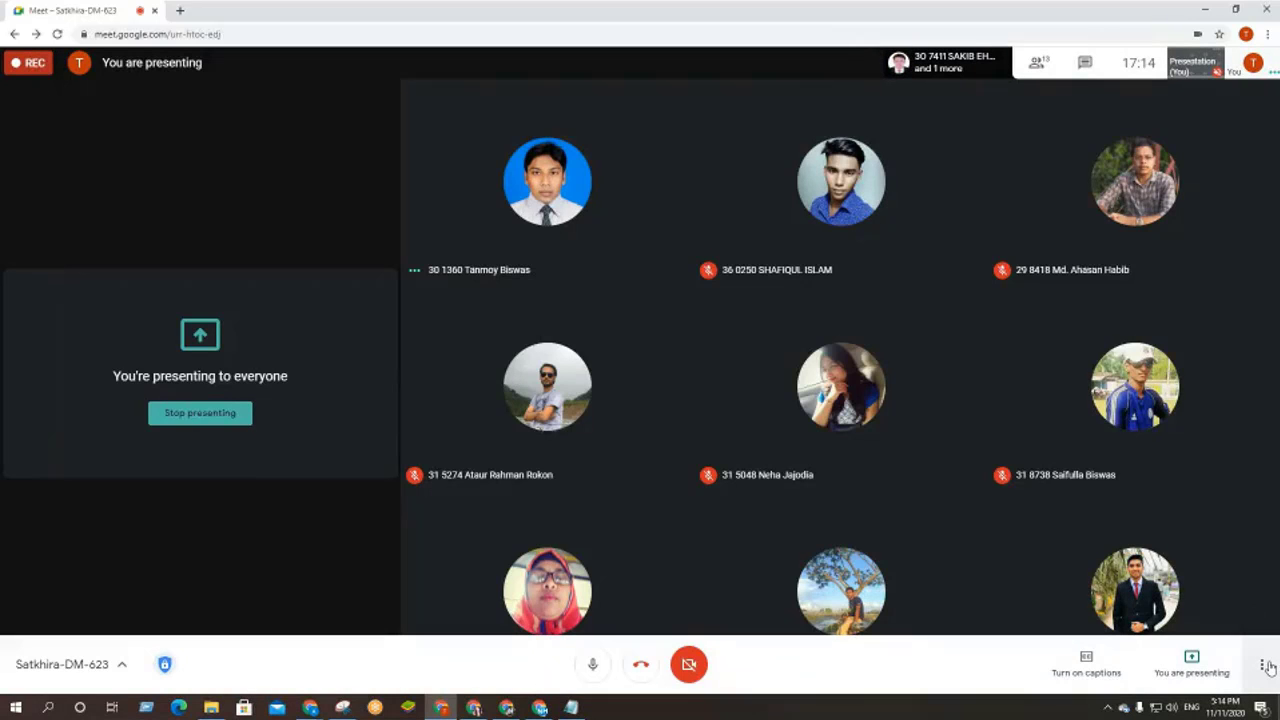
pyautogui.click(1264, 666)
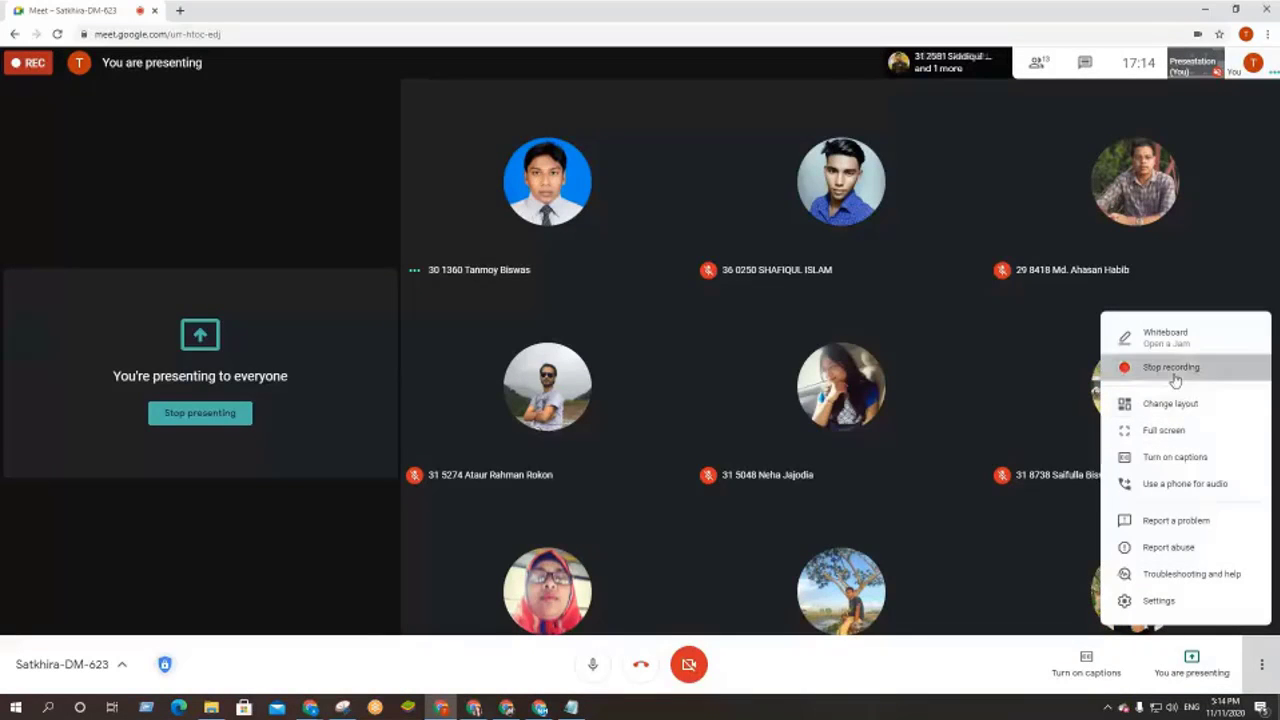